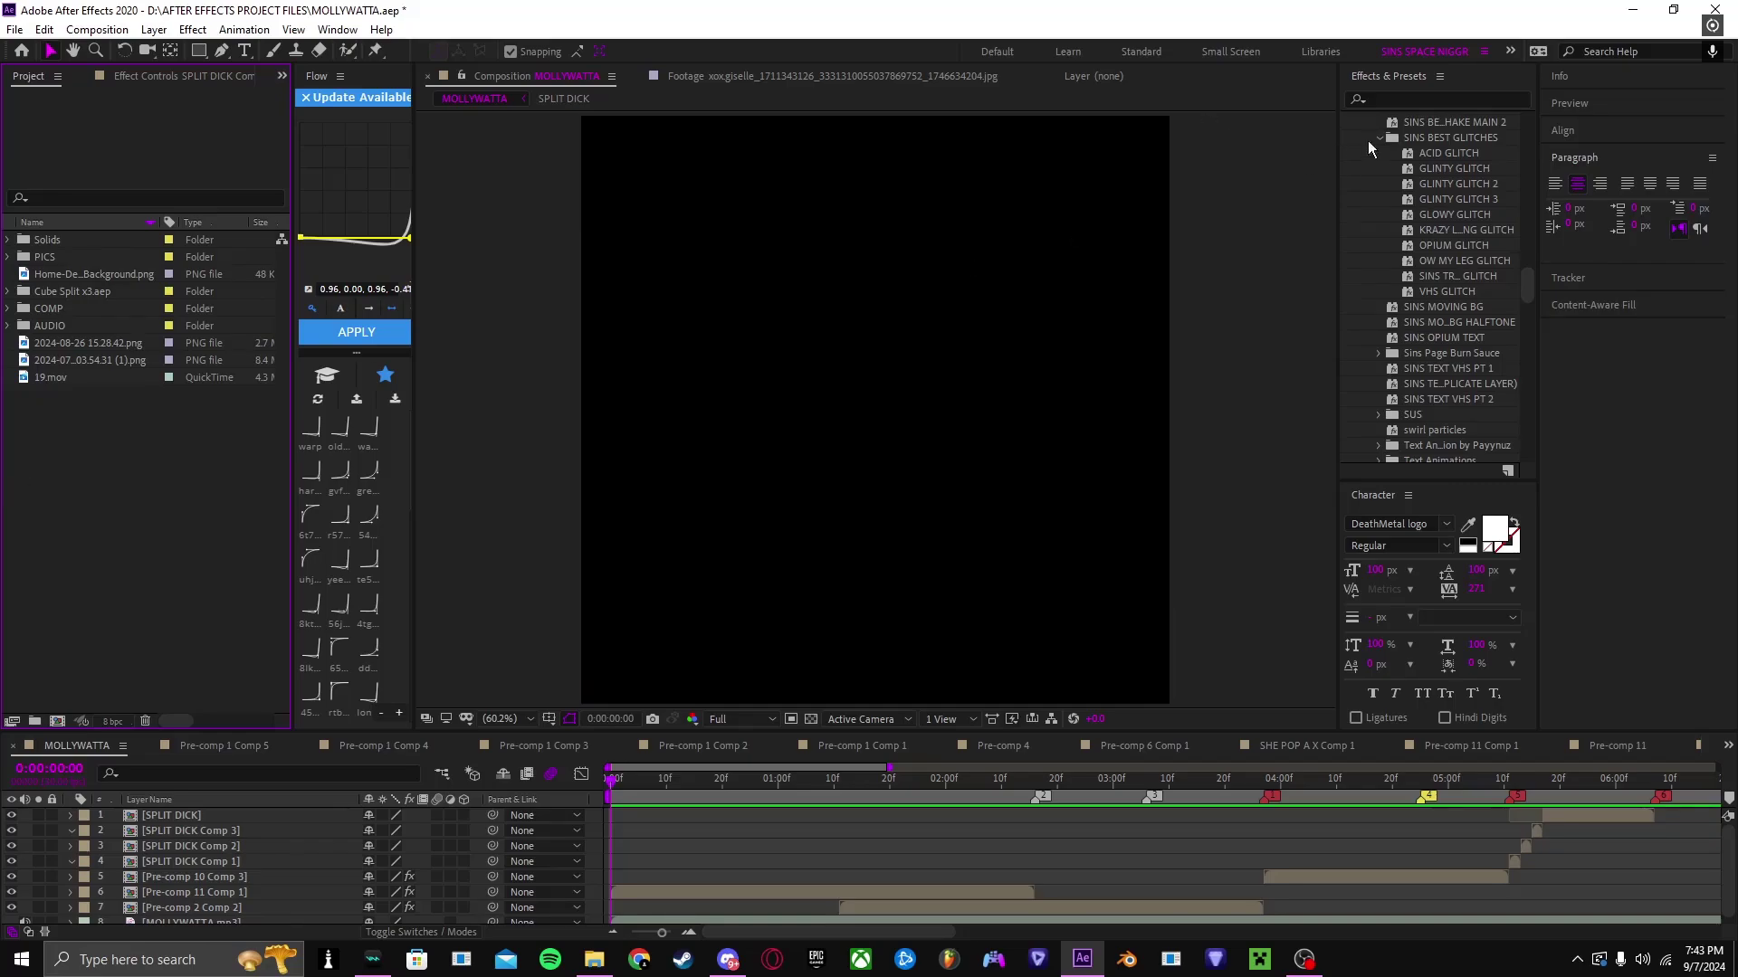
Step: Preview the MOLLYWATTA composition from the start and scrub through the split layers beginning at 0:00:05:11
click(1441, 145)
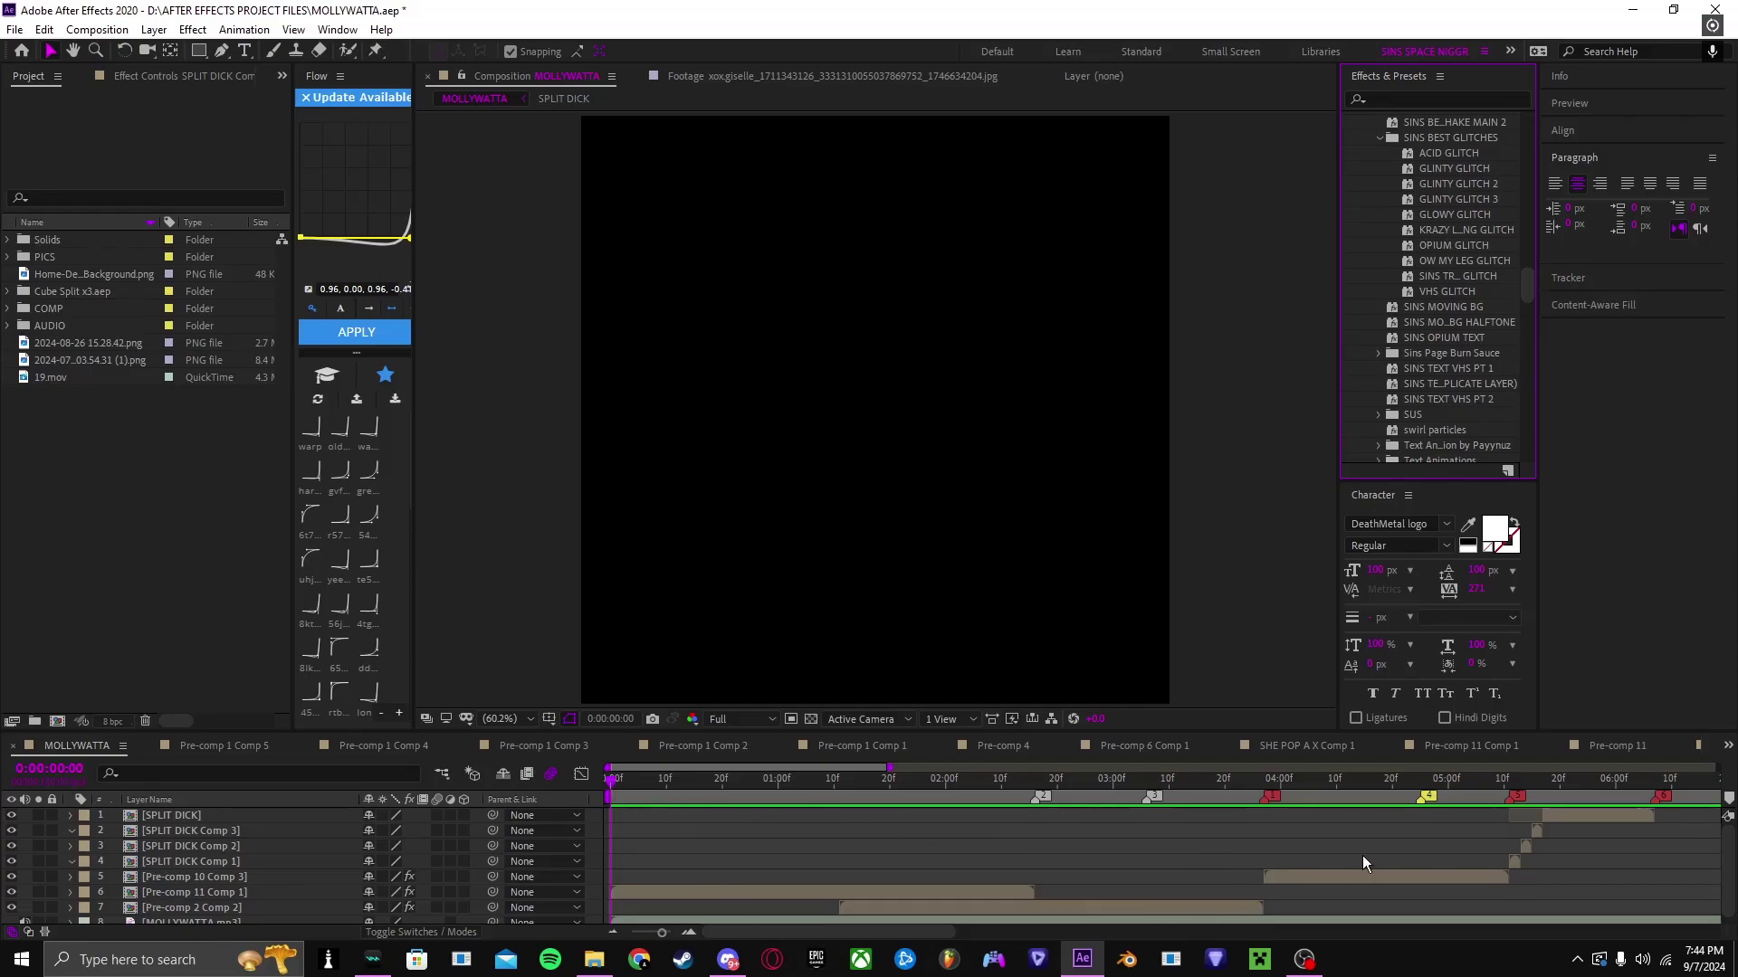
scroll(1335, 862, right, 3)
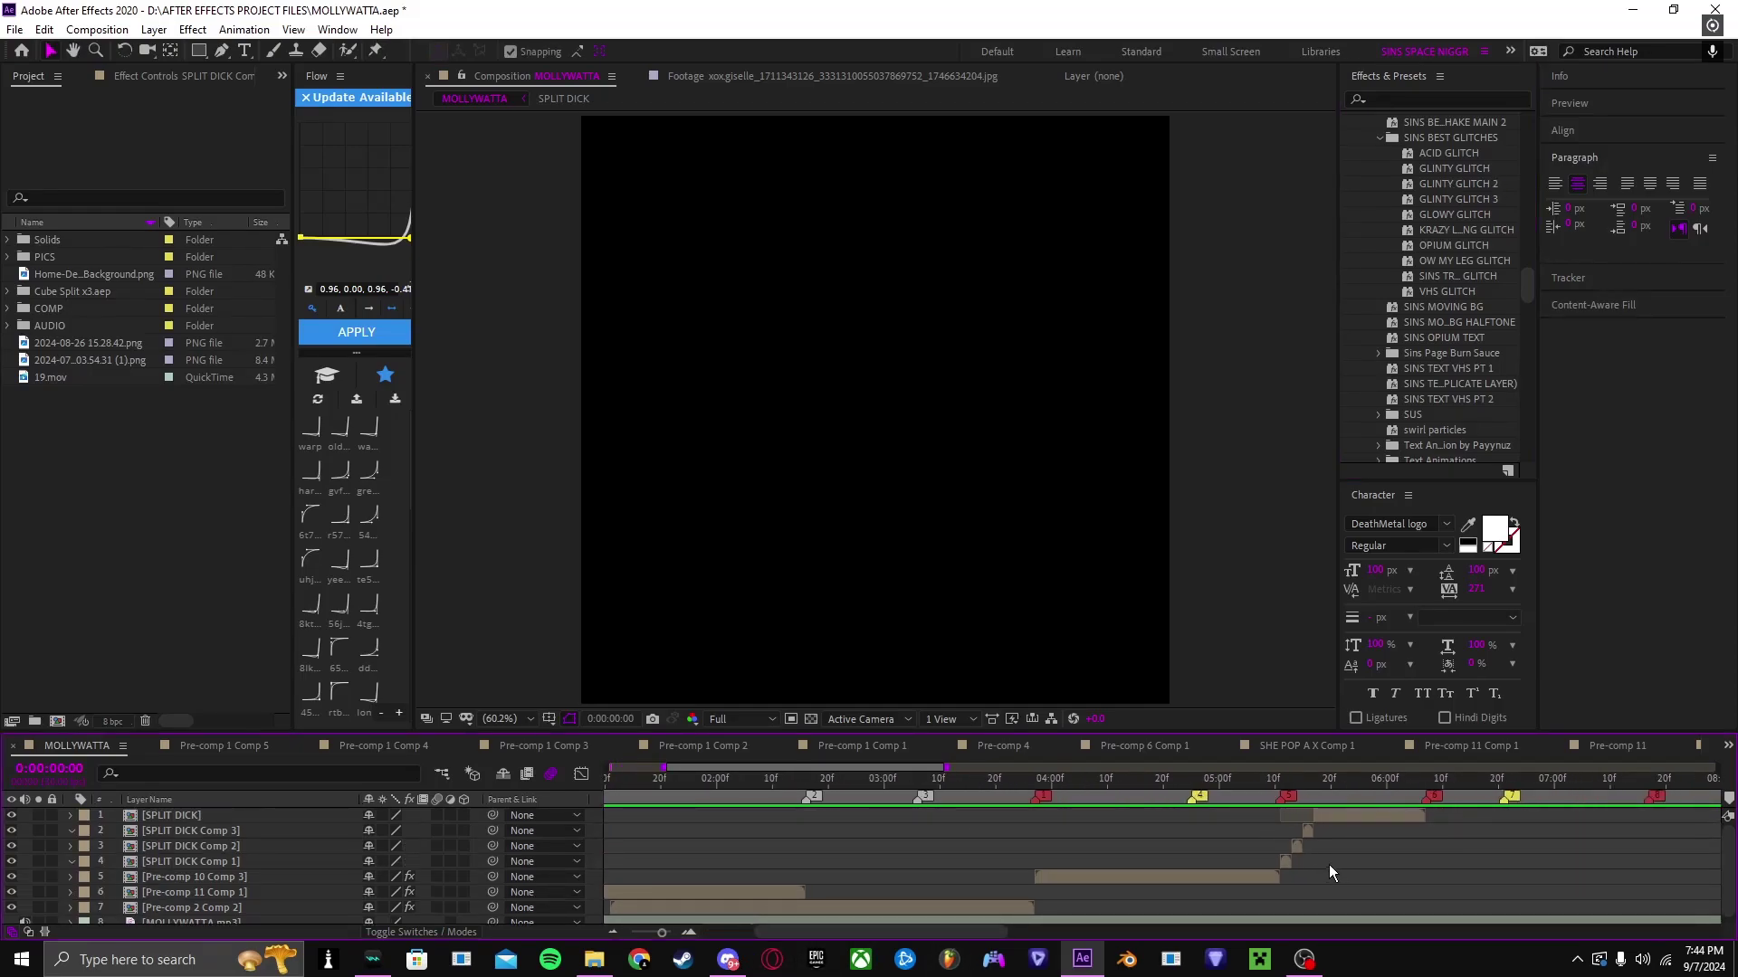
click(1286, 860)
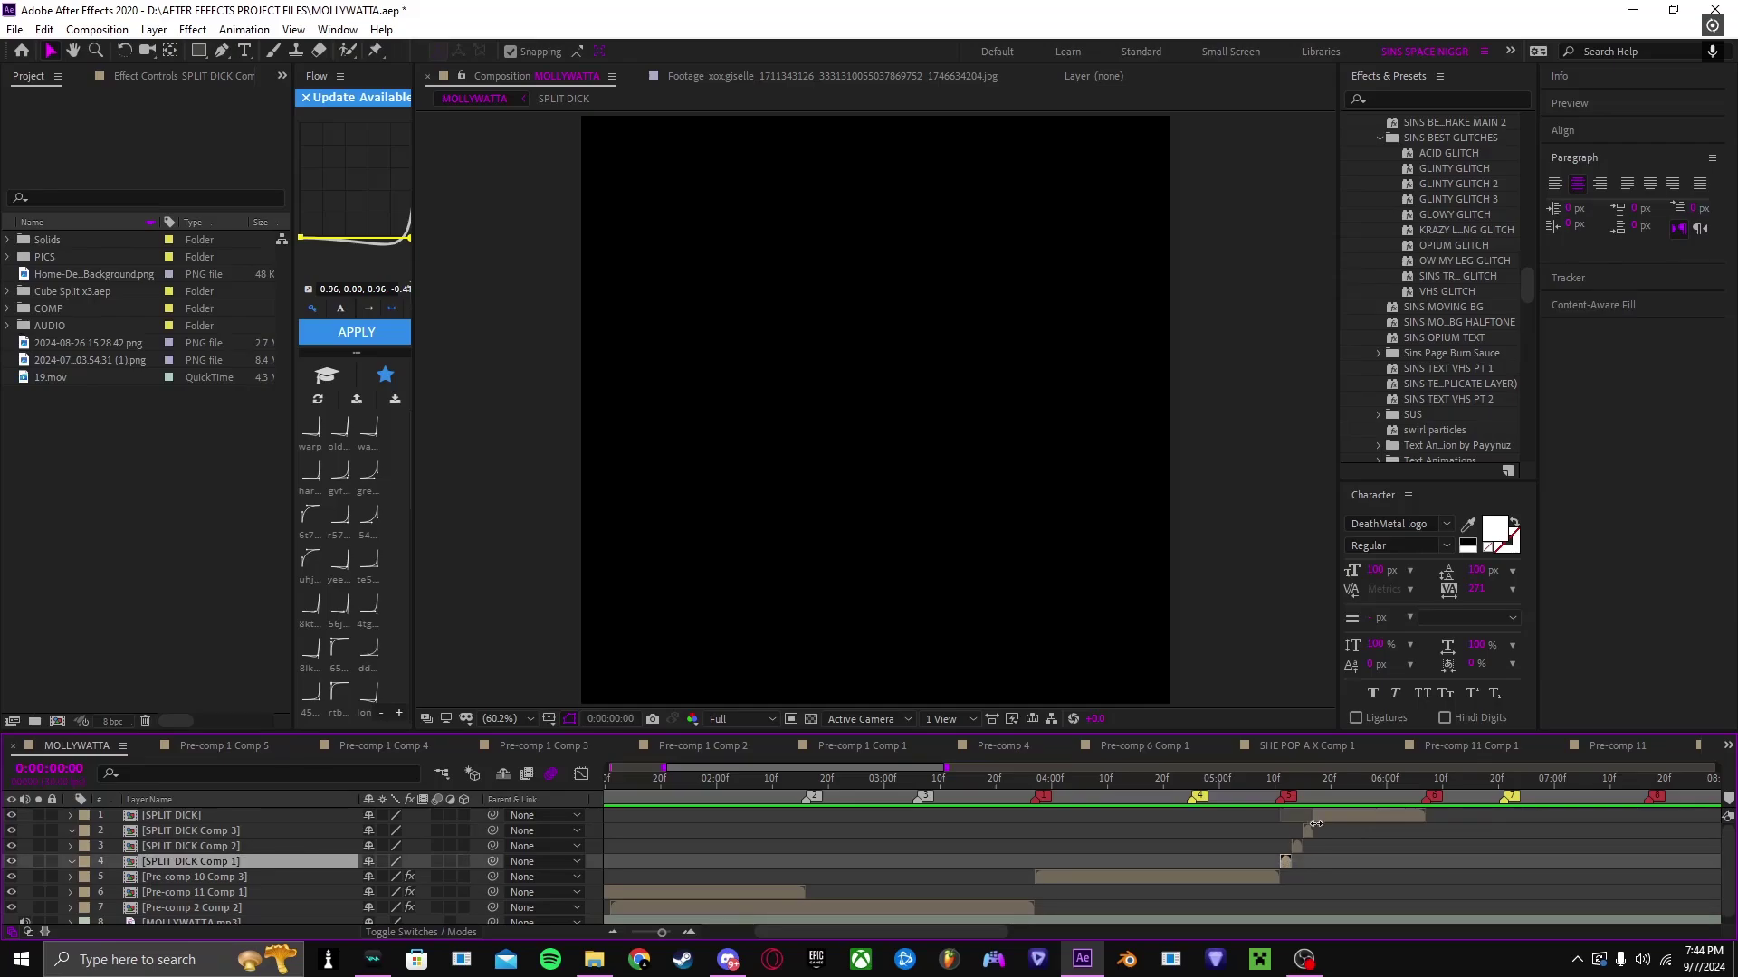
shift+click(1308, 830)
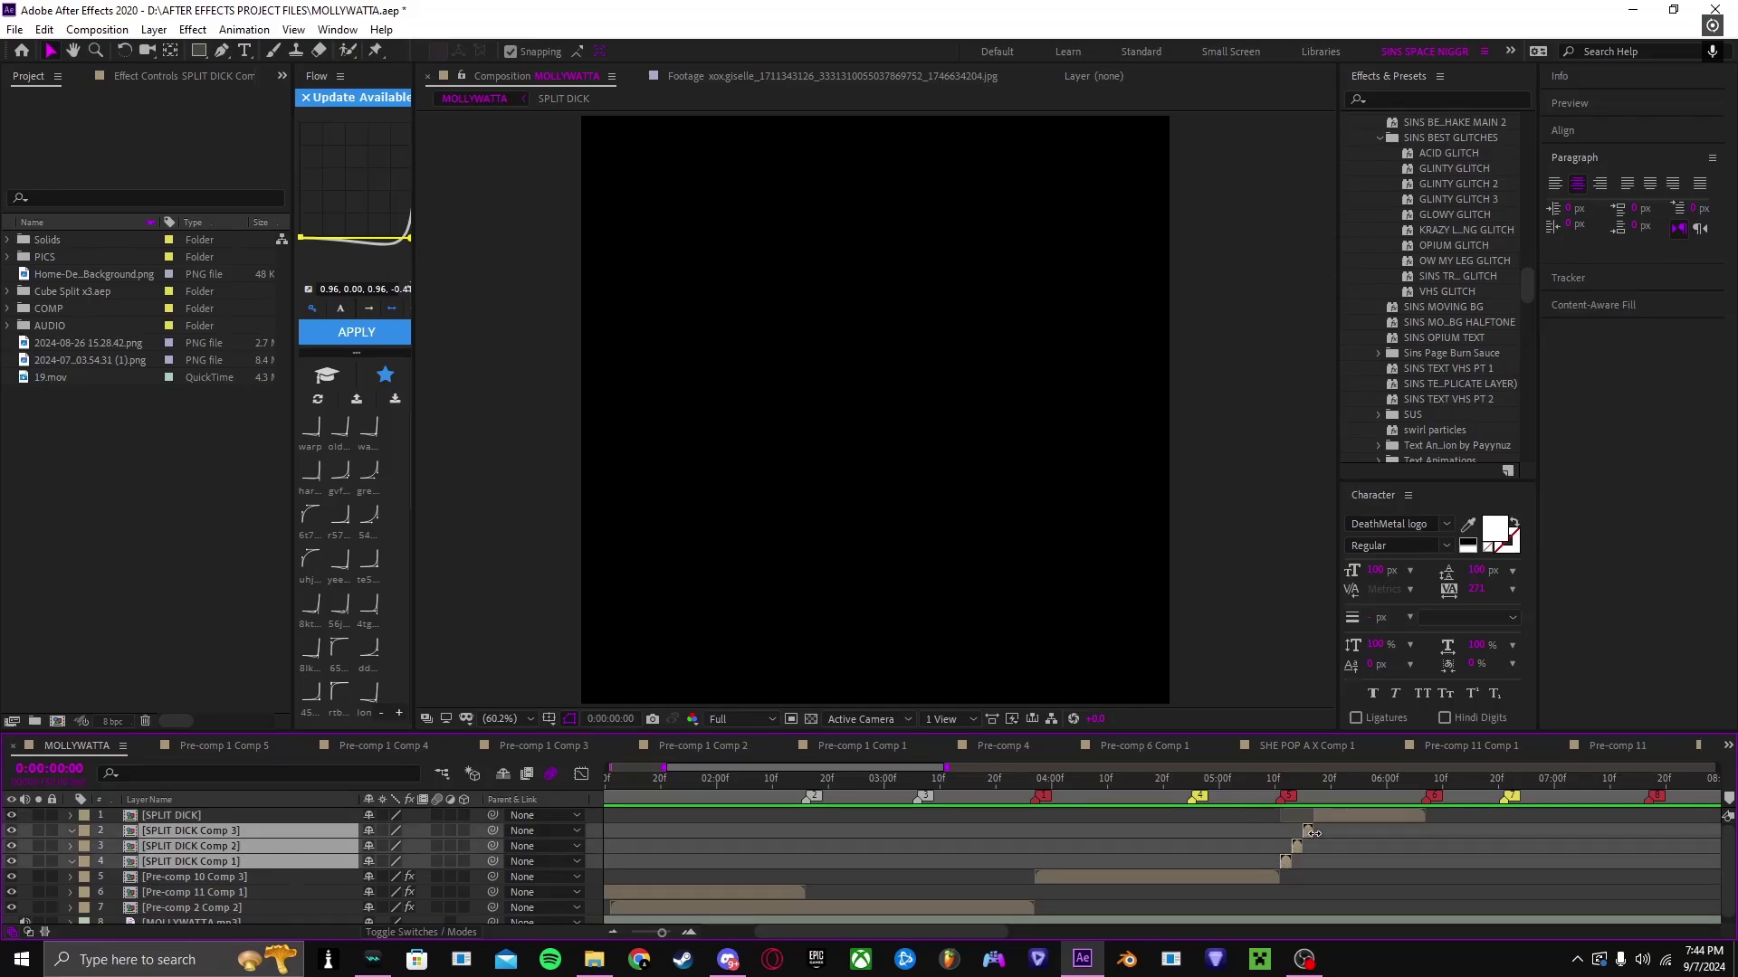
click(1280, 785)
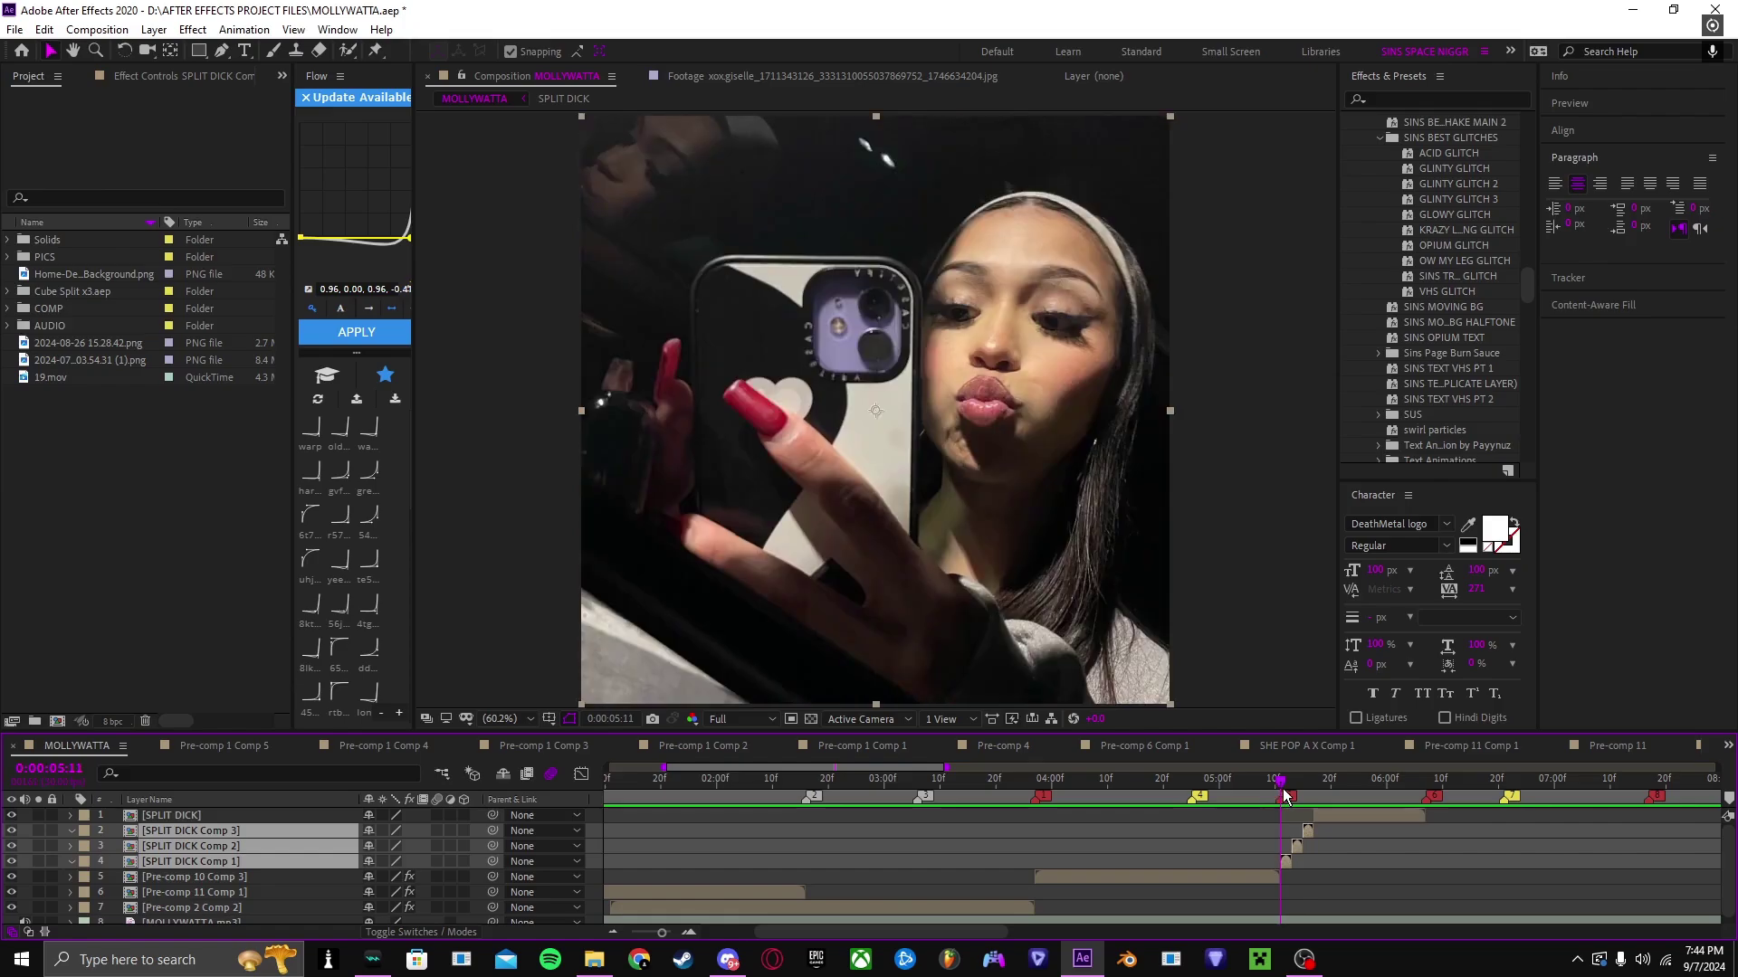
drag(1283, 794, 1523, 824)
key(Home)
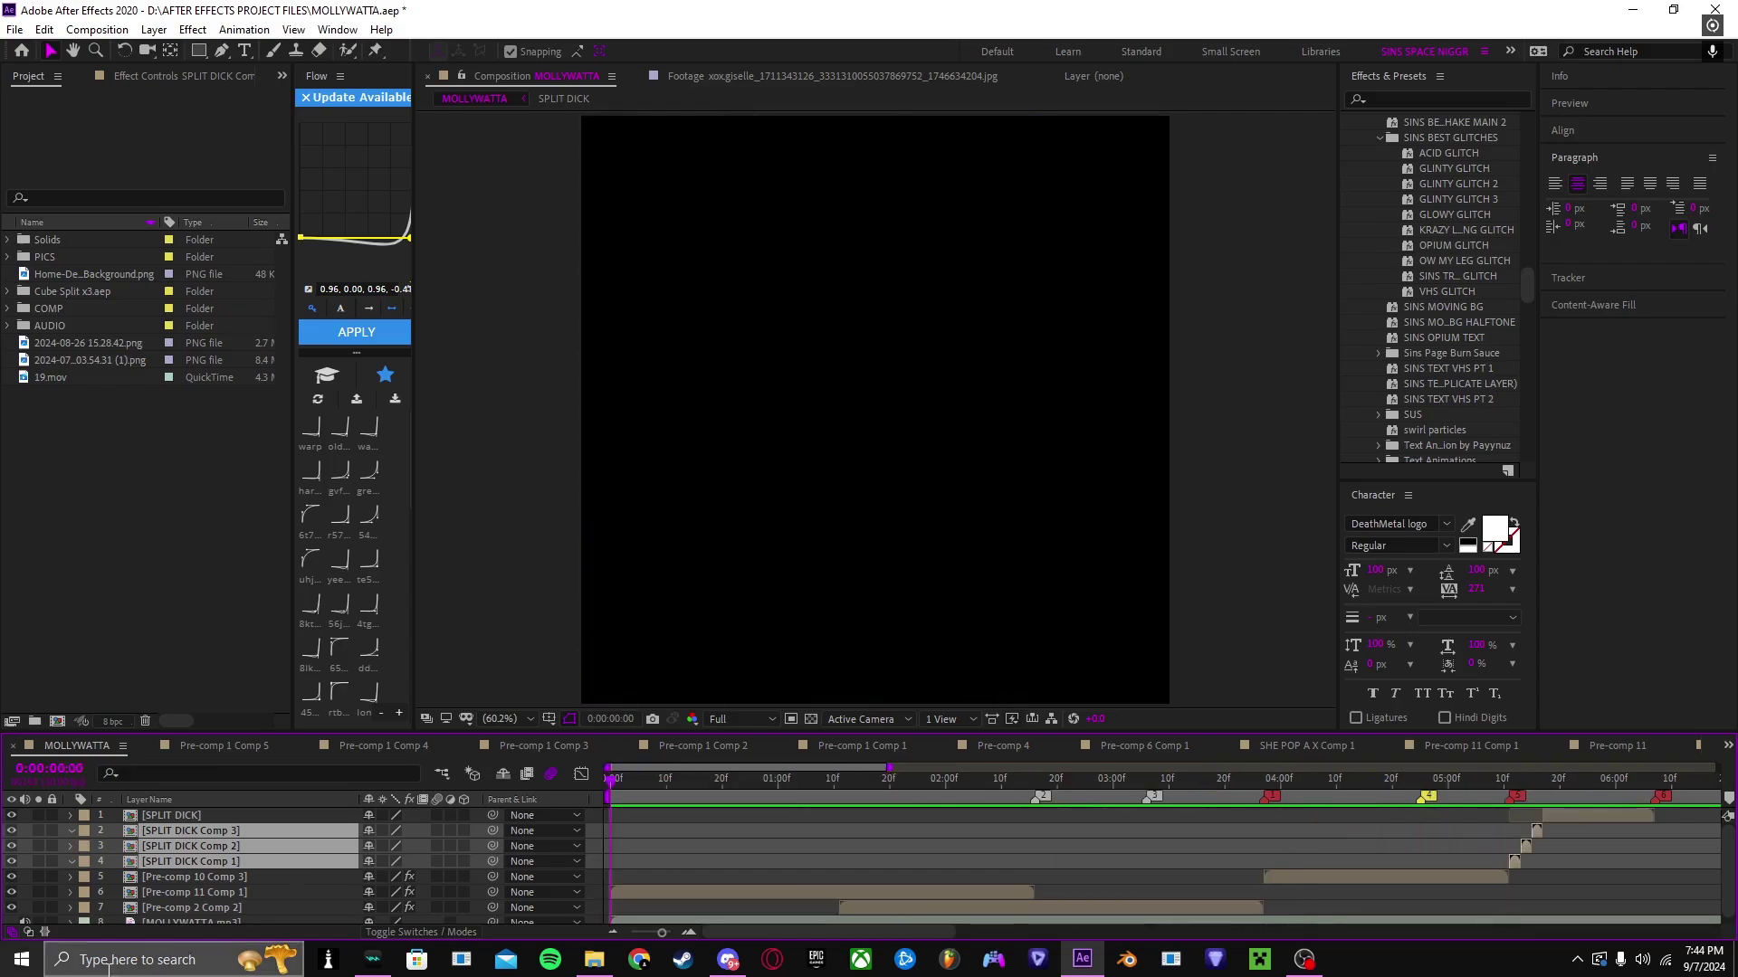
key(space)
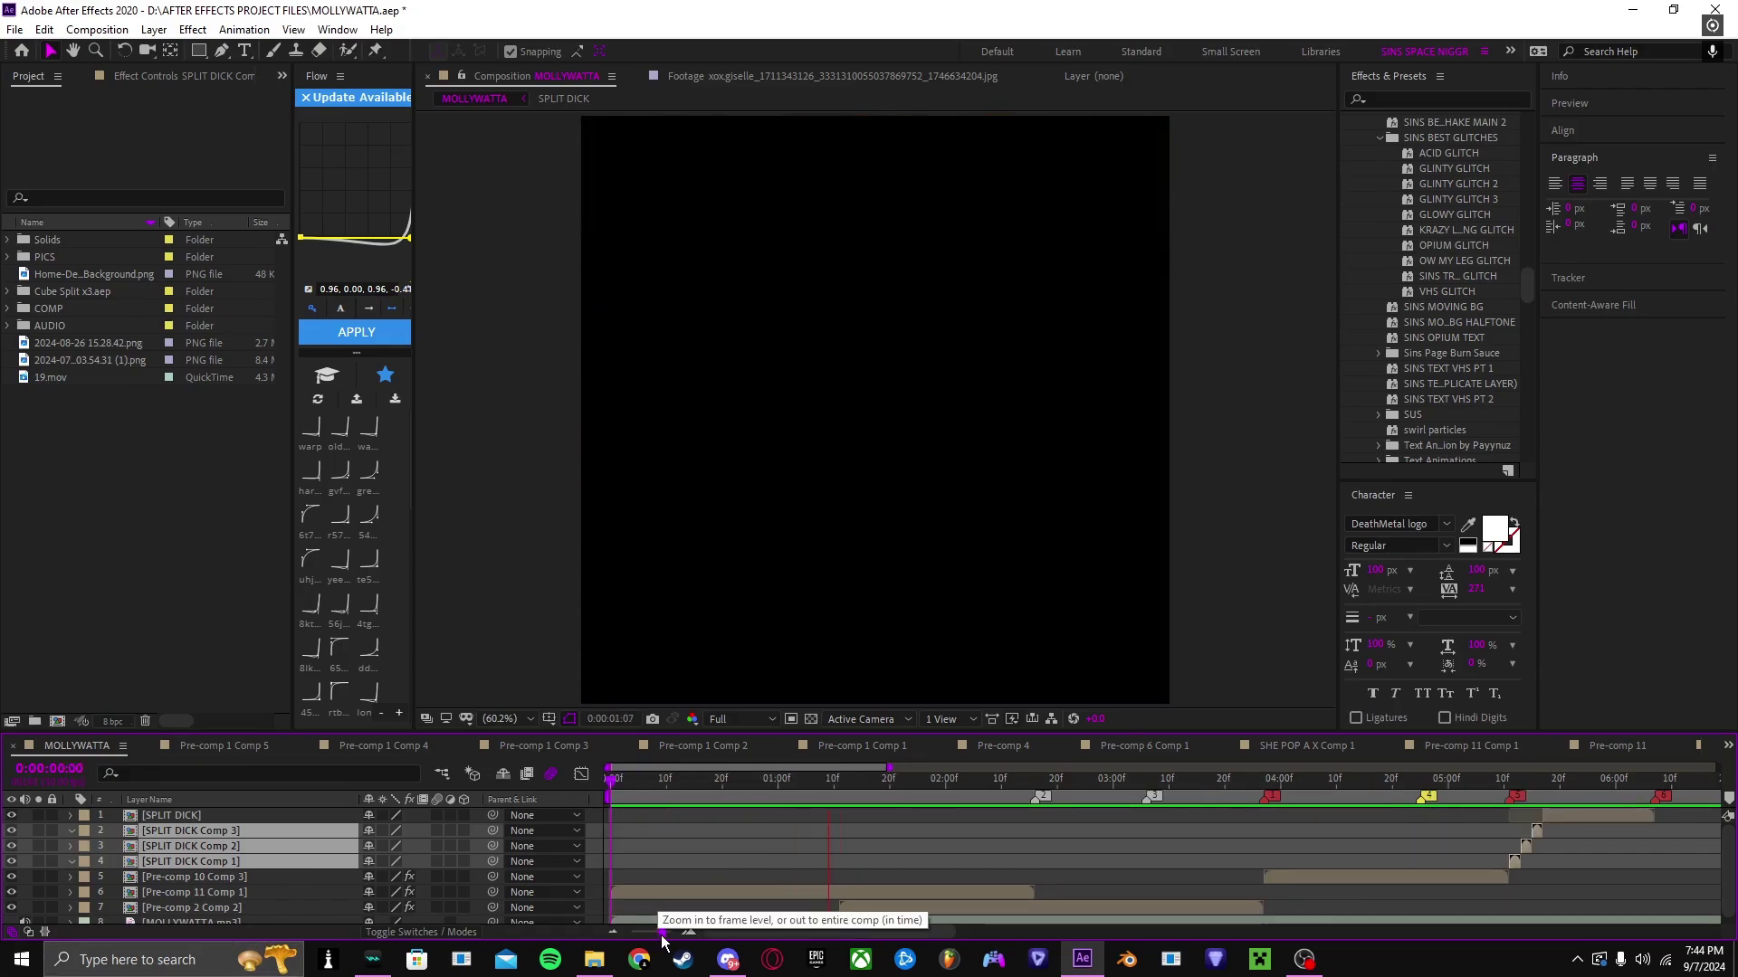
key(h)
drag(1459, 878, 977, 883)
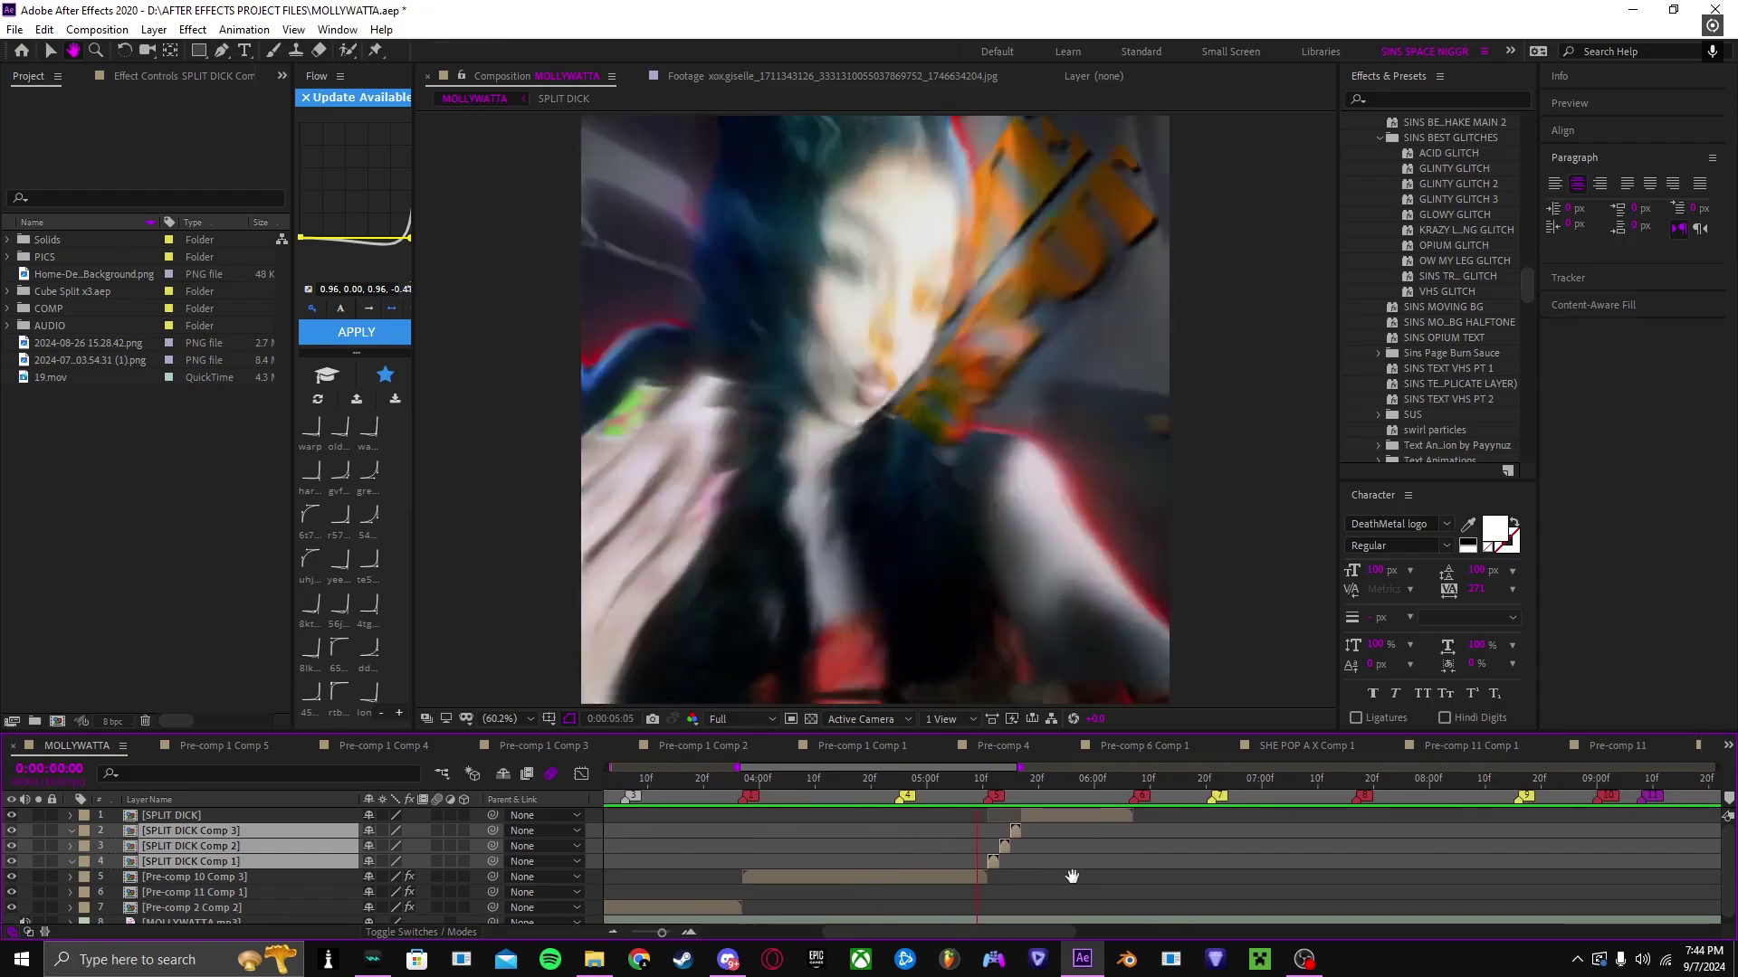
key(v)
Step: Place the current time at 0:00:05:11 and delete the four split layers that start there
click(898, 778)
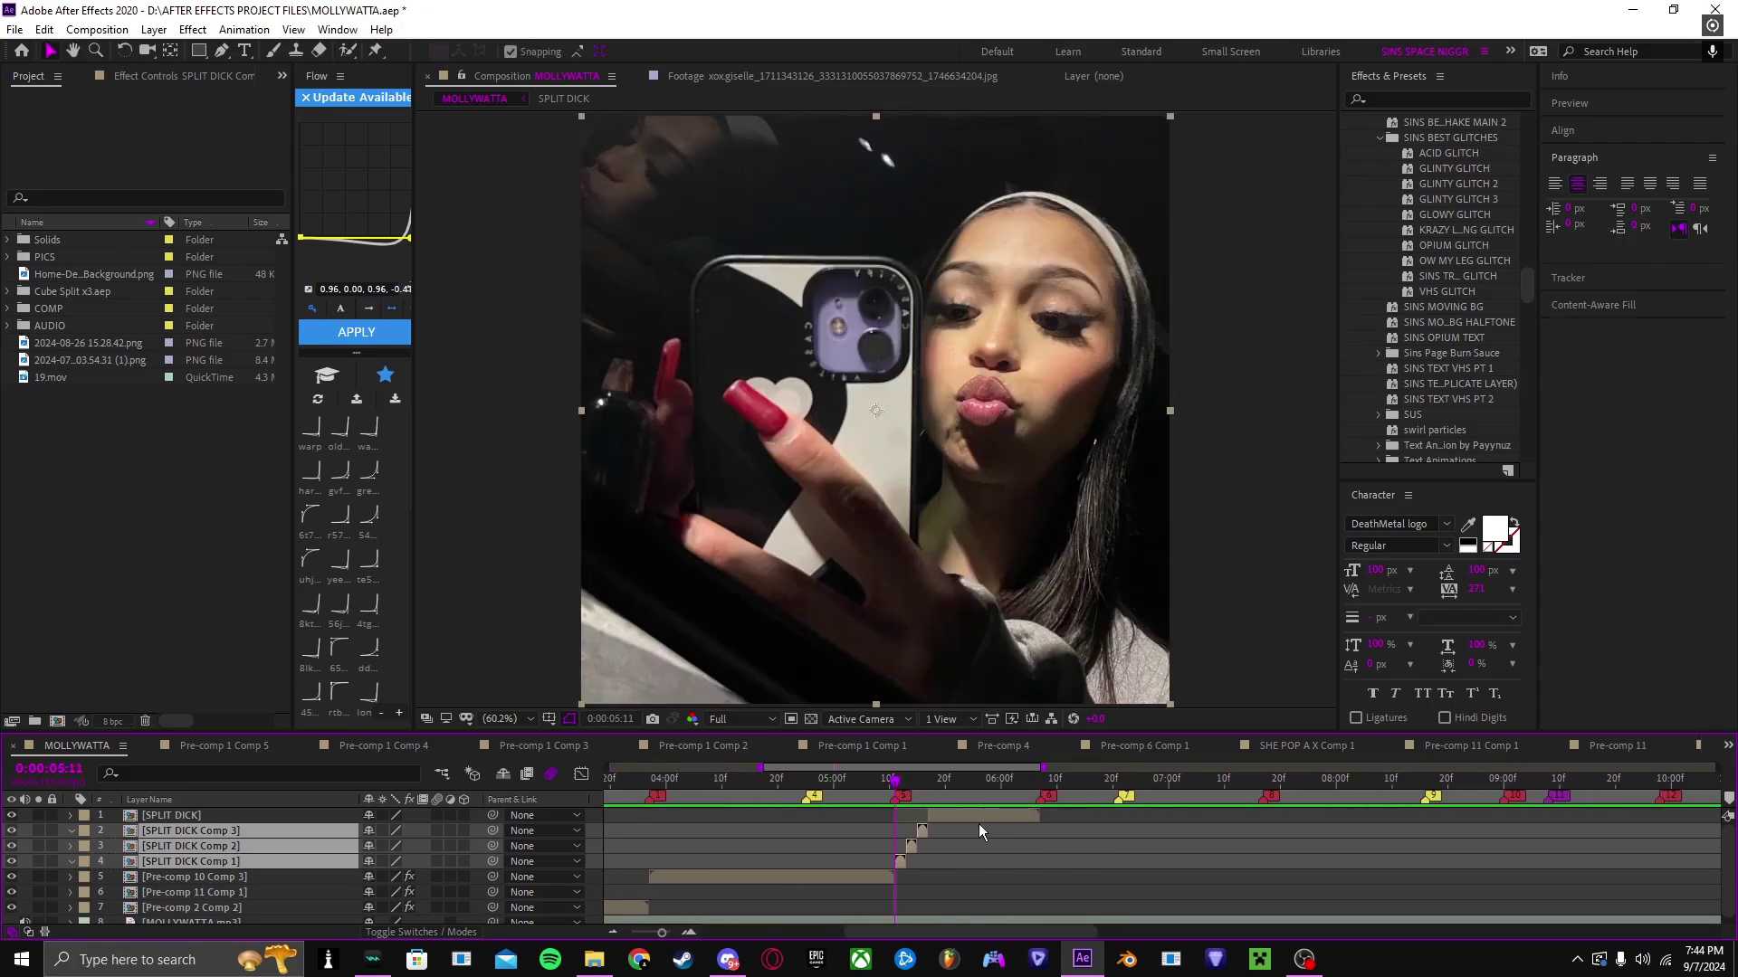
click(949, 867)
click(900, 861)
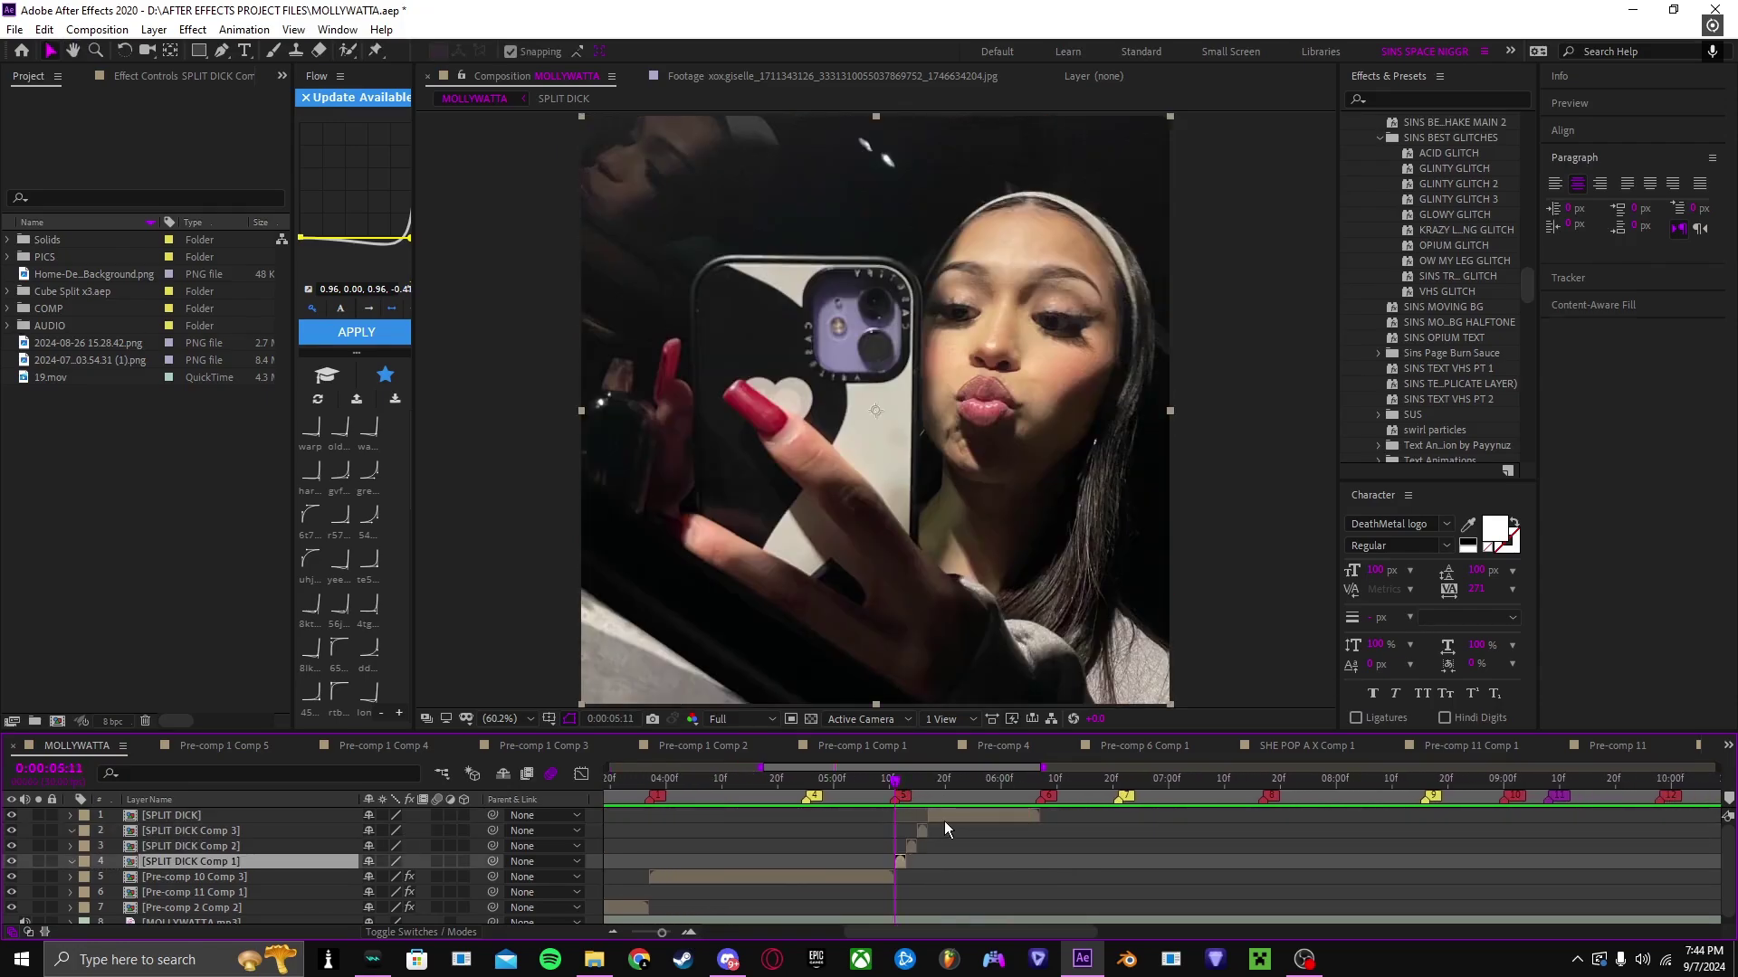
shift+click(943, 820)
key(Delete)
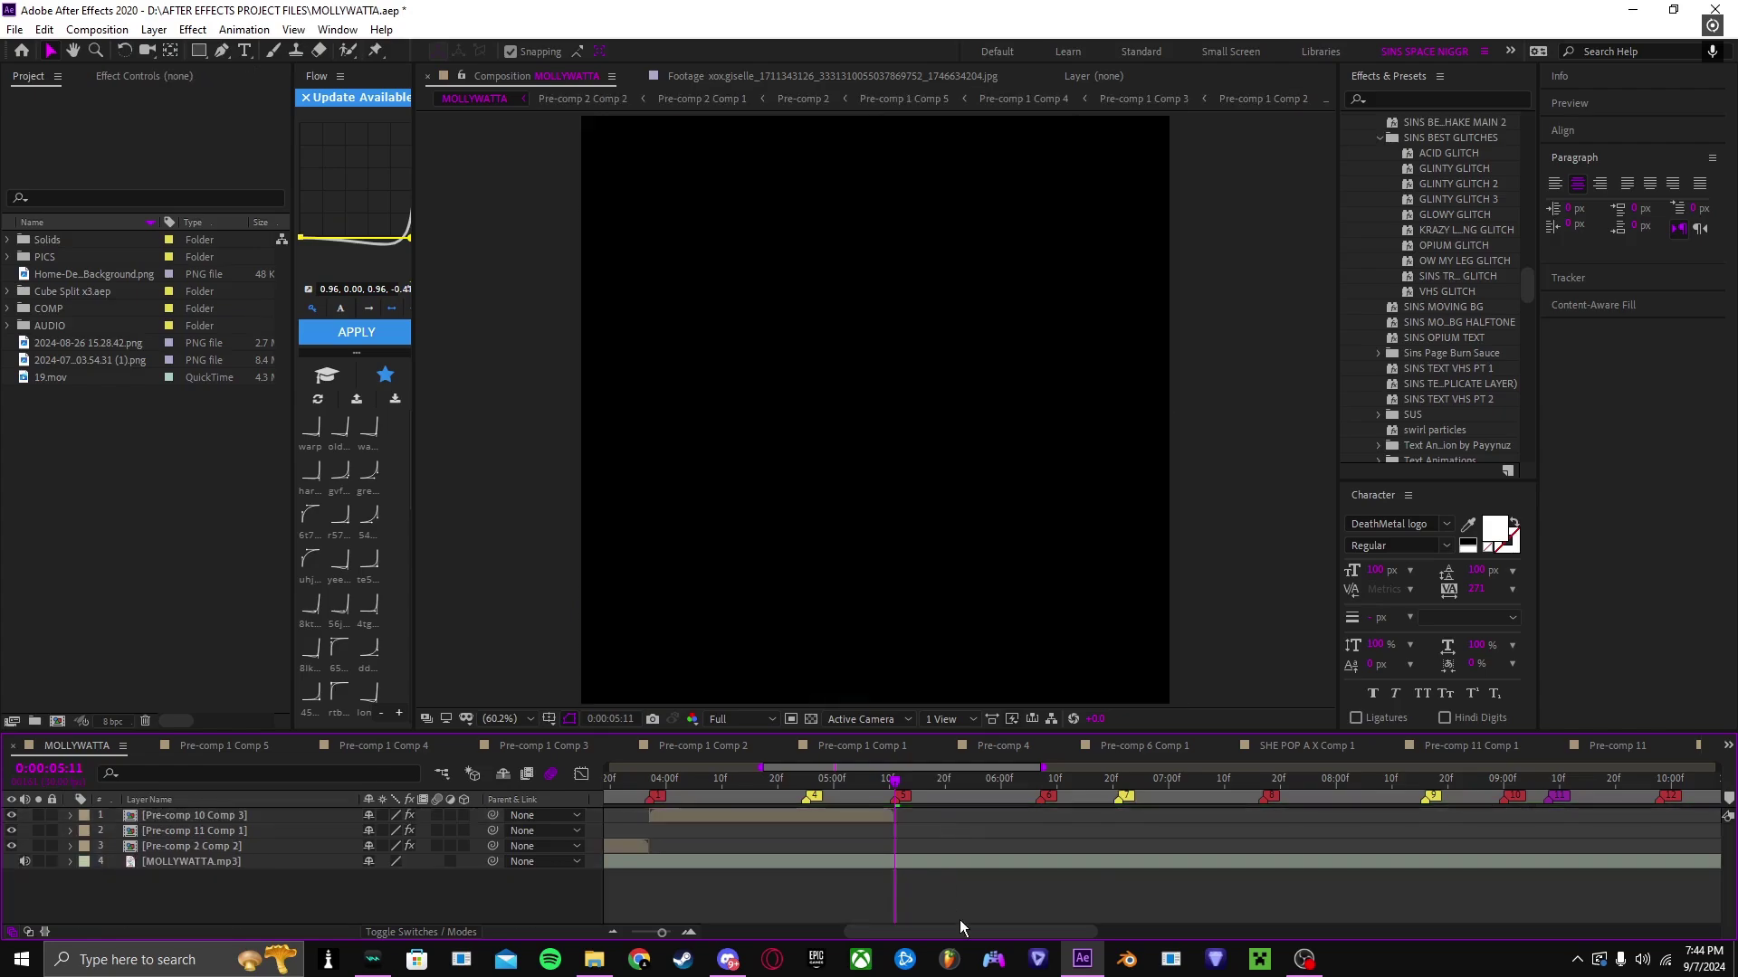
Step: Look through the COMP and PICS folders of the project, previewing the pictures and clips one by one for a suitable image
click(850, 814)
click(8, 309)
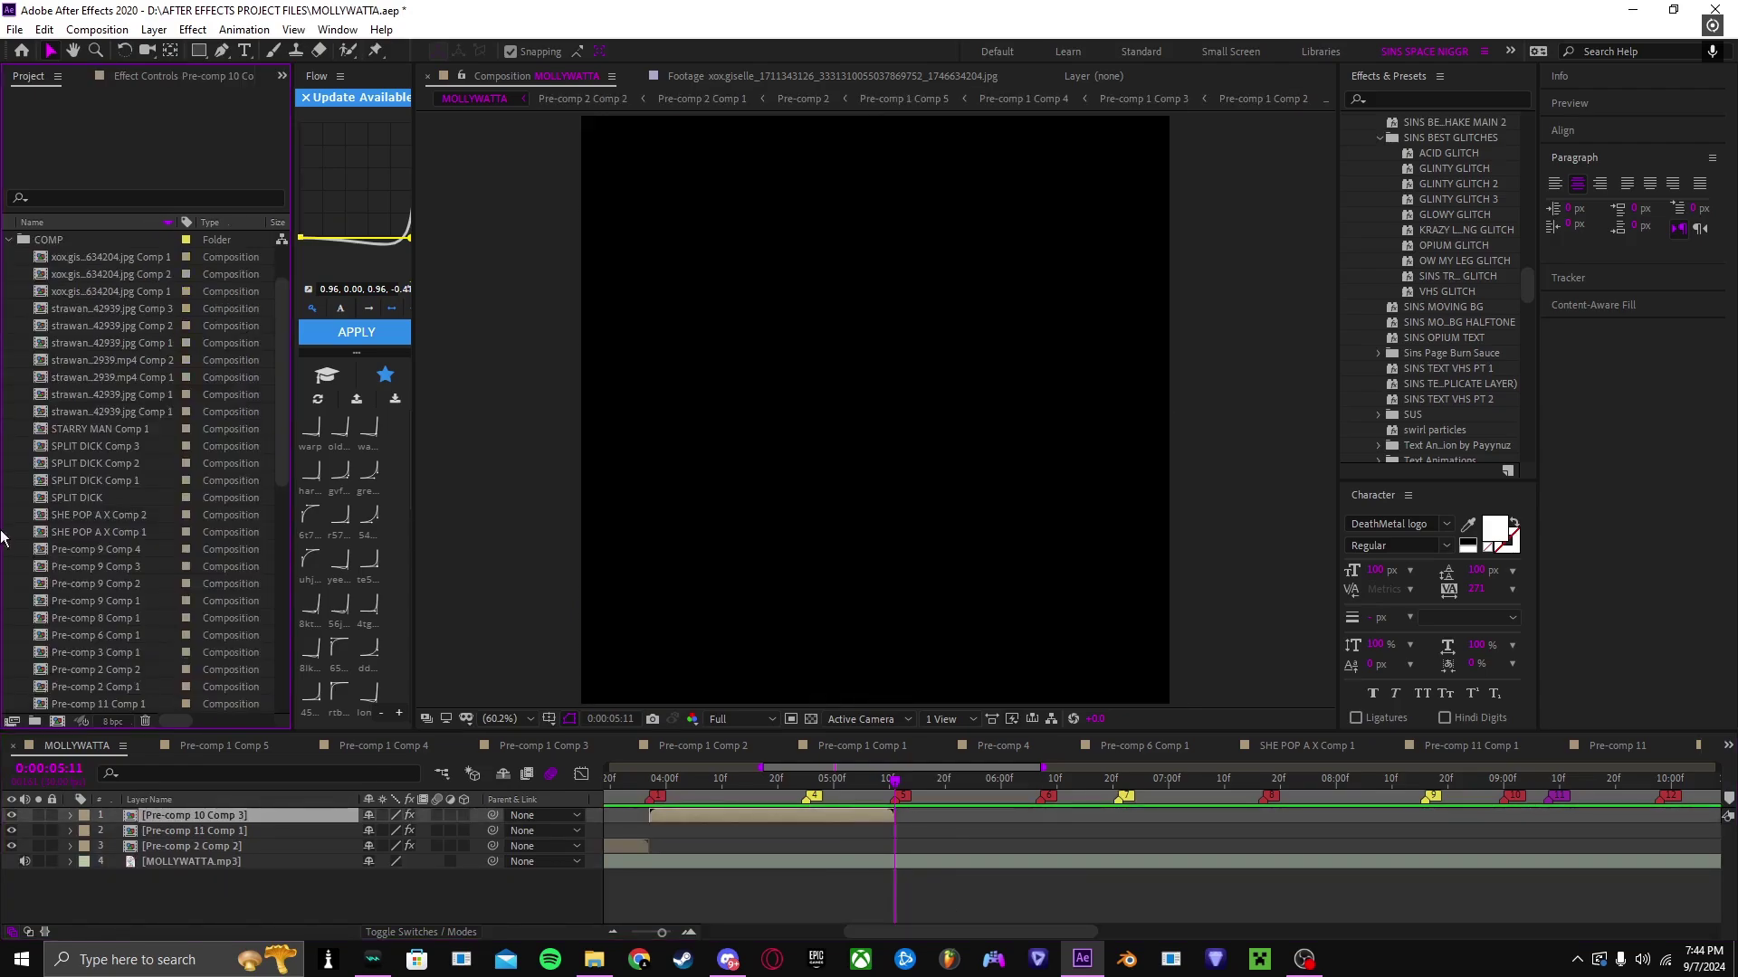
scroll(120, 382, down, 1)
click(9, 240)
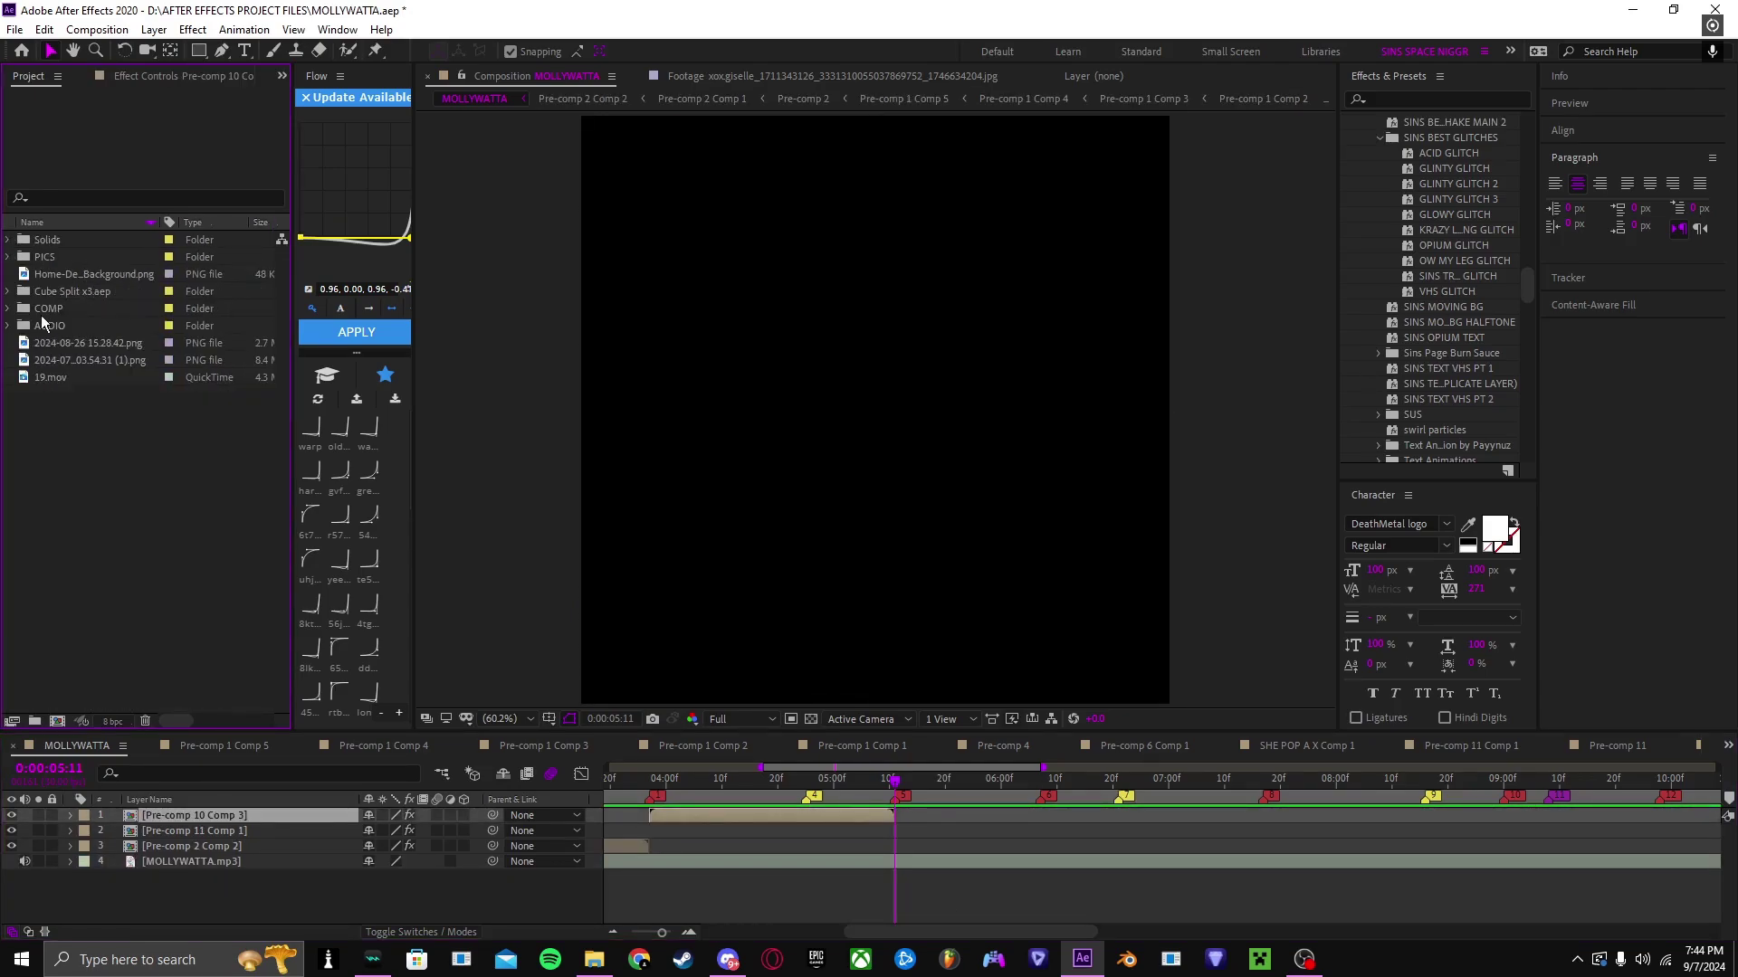
click(8, 257)
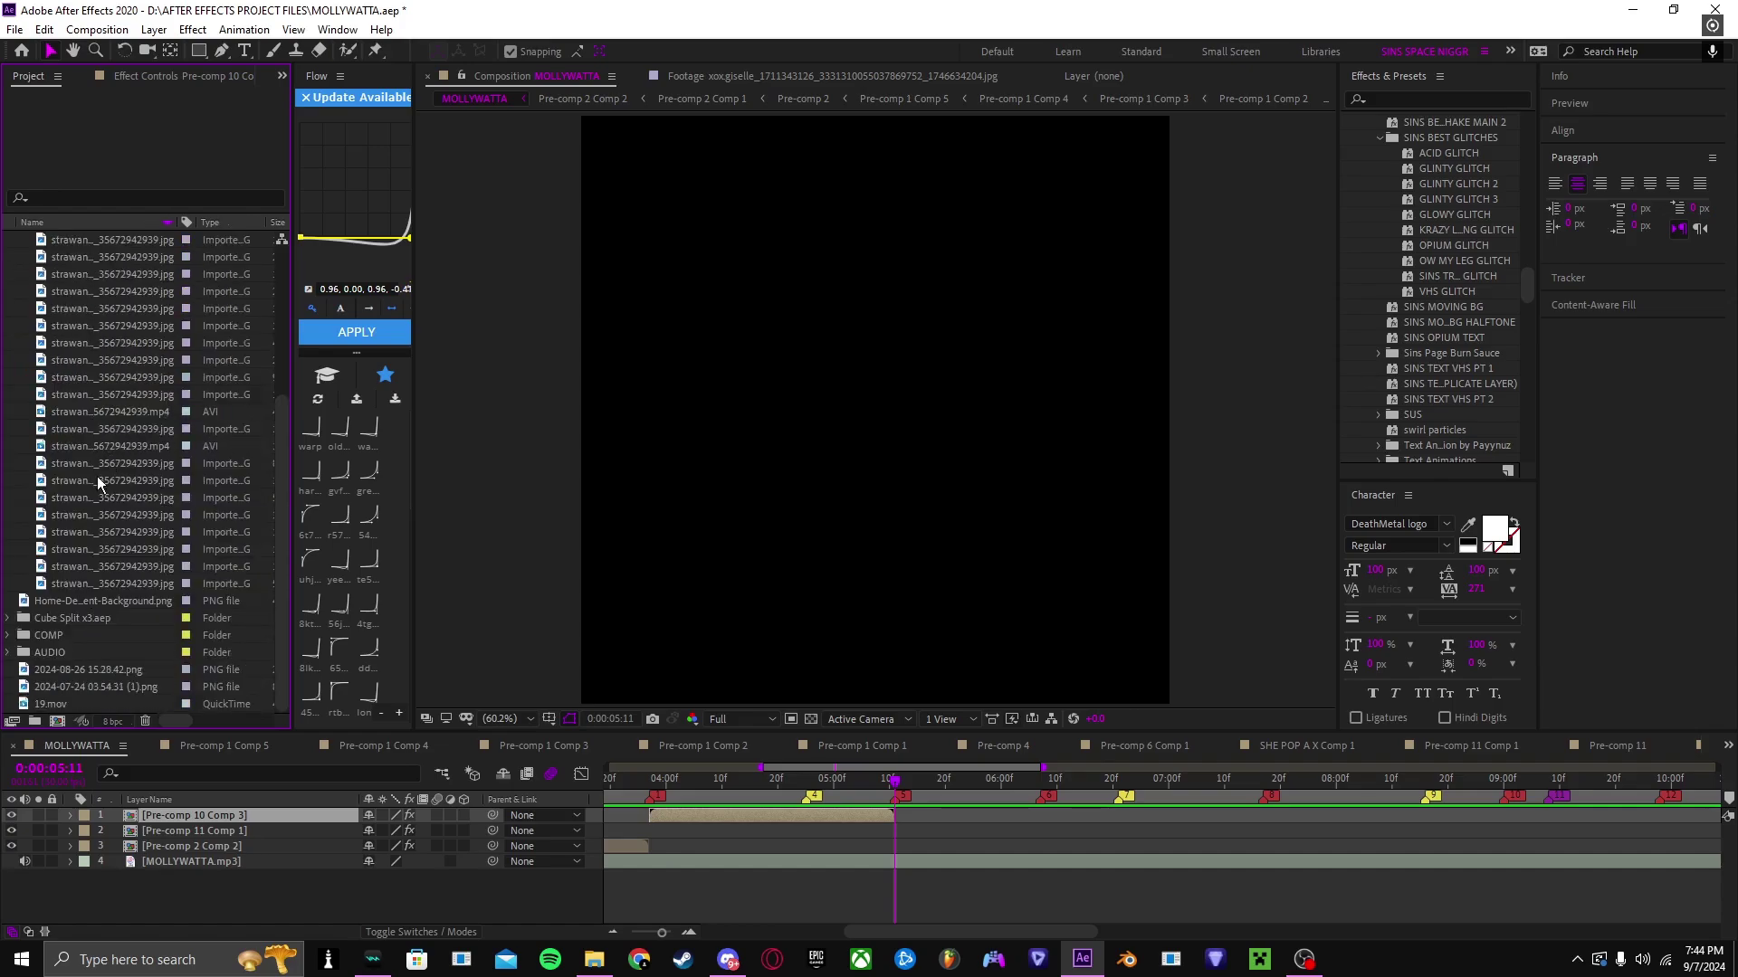
scroll(96, 476, down, 1)
click(139, 583)
click(122, 566)
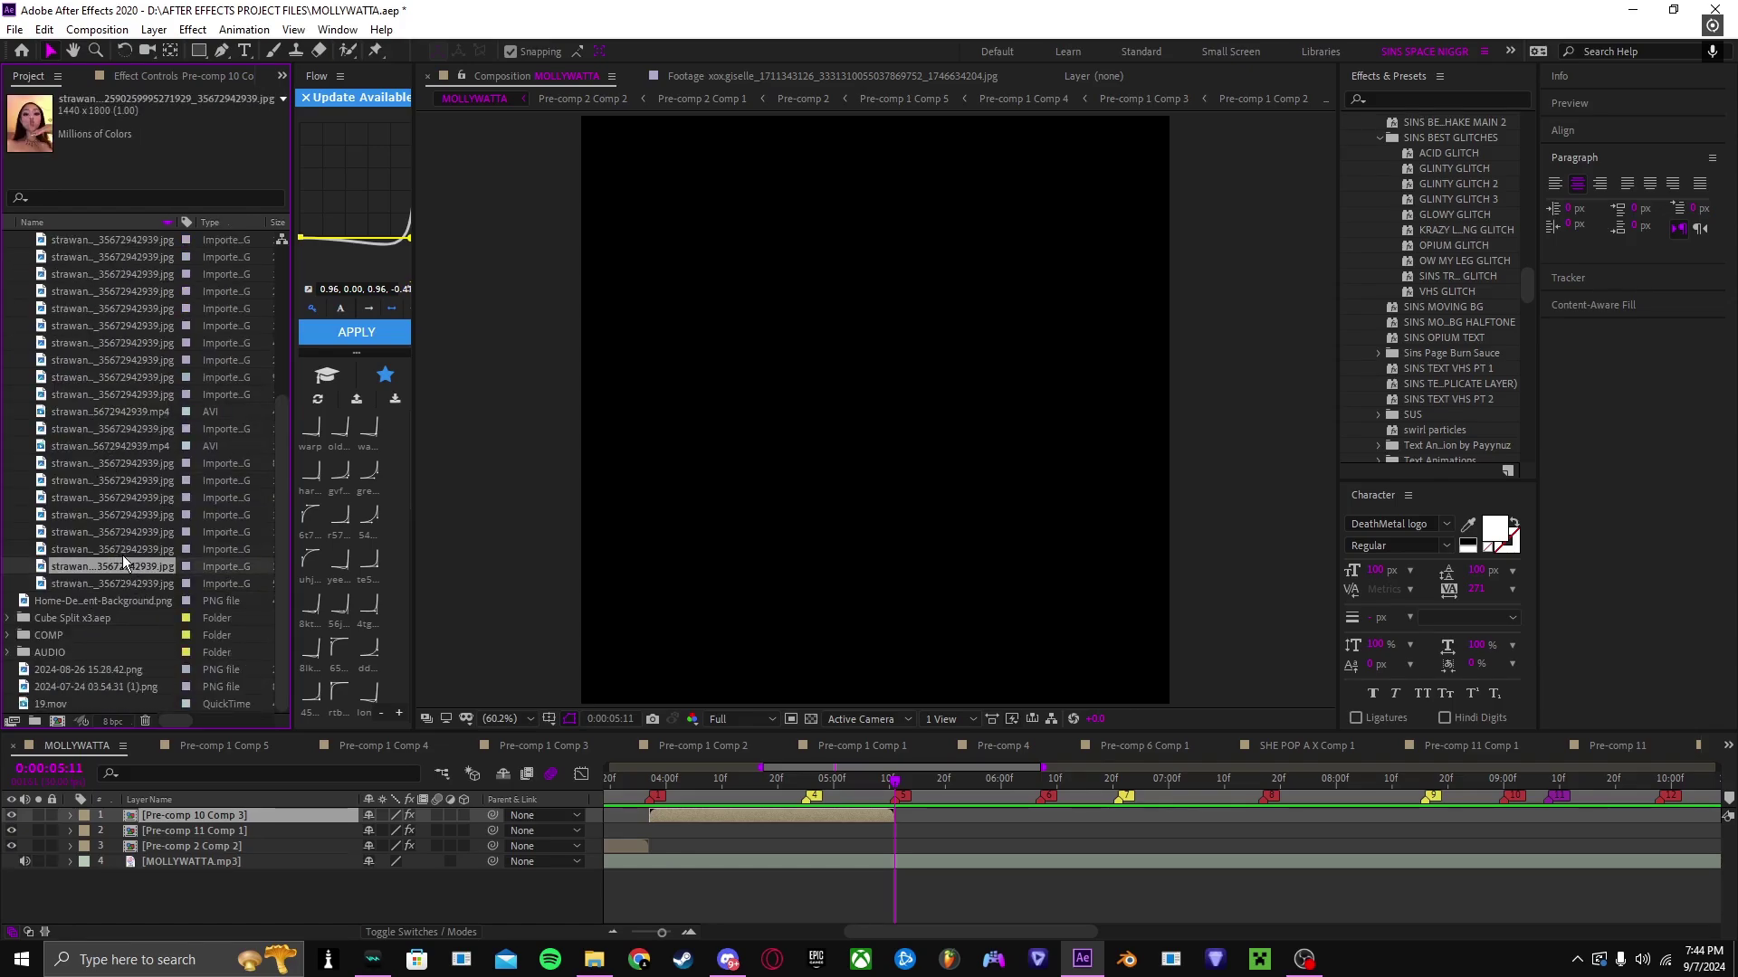
click(115, 549)
click(107, 534)
click(125, 516)
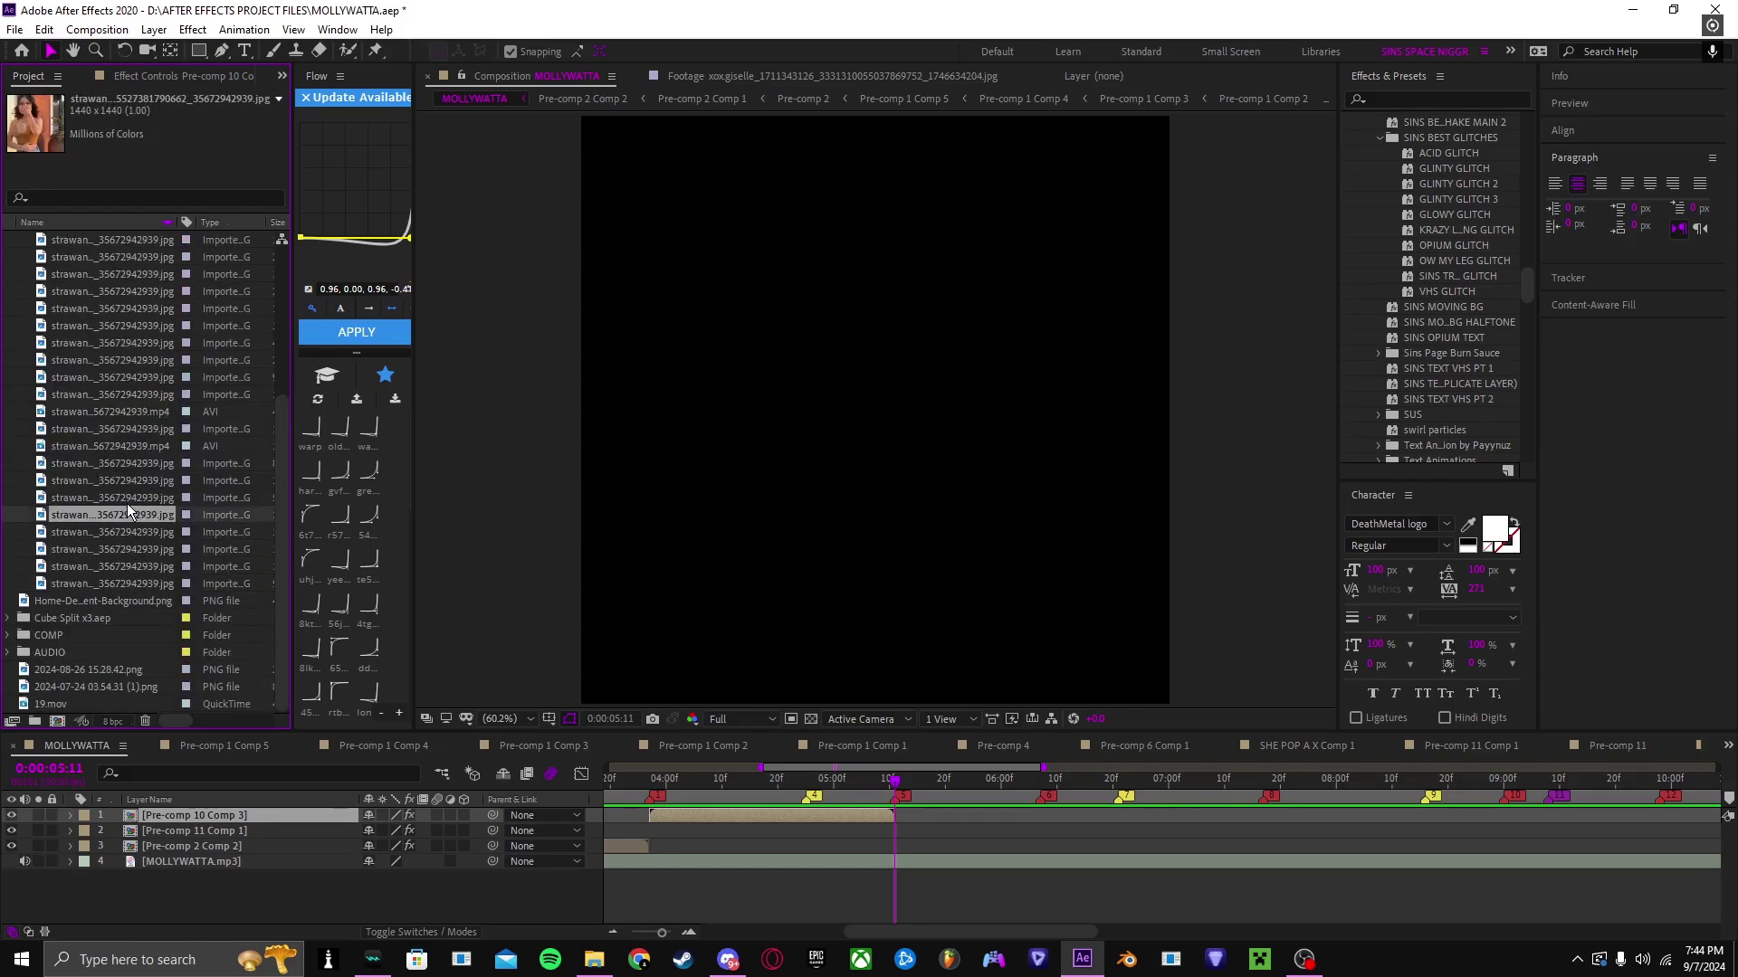
click(126, 504)
click(110, 484)
click(83, 465)
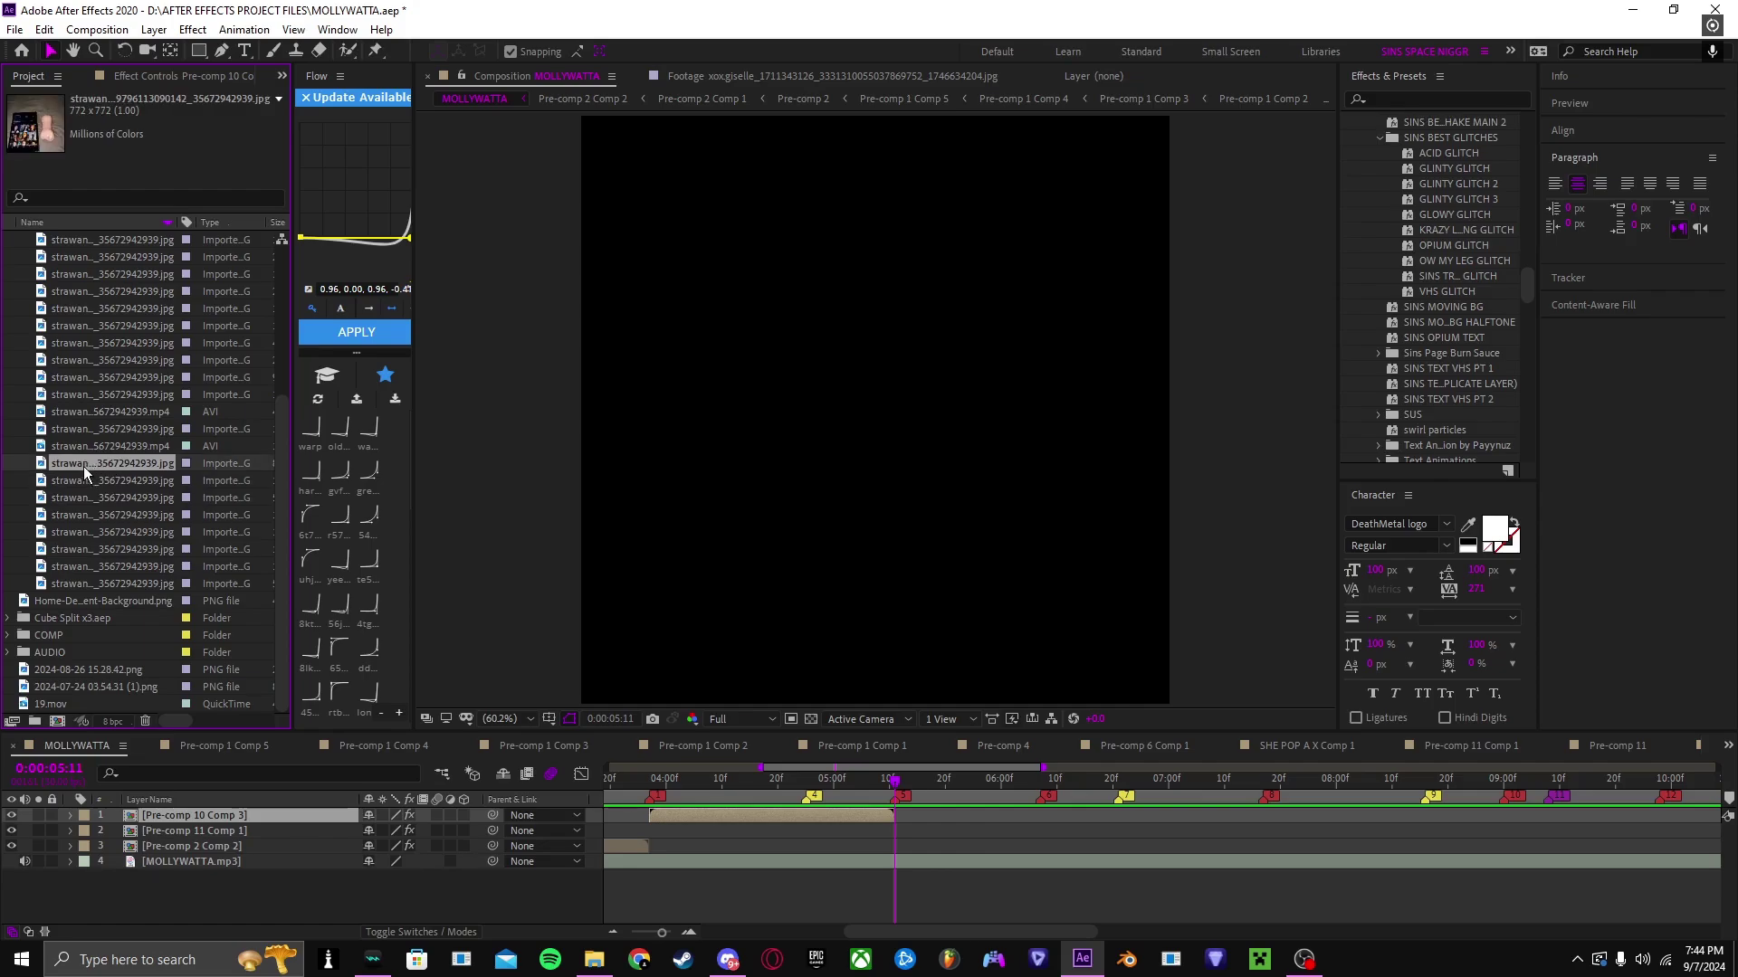
click(76, 449)
click(100, 429)
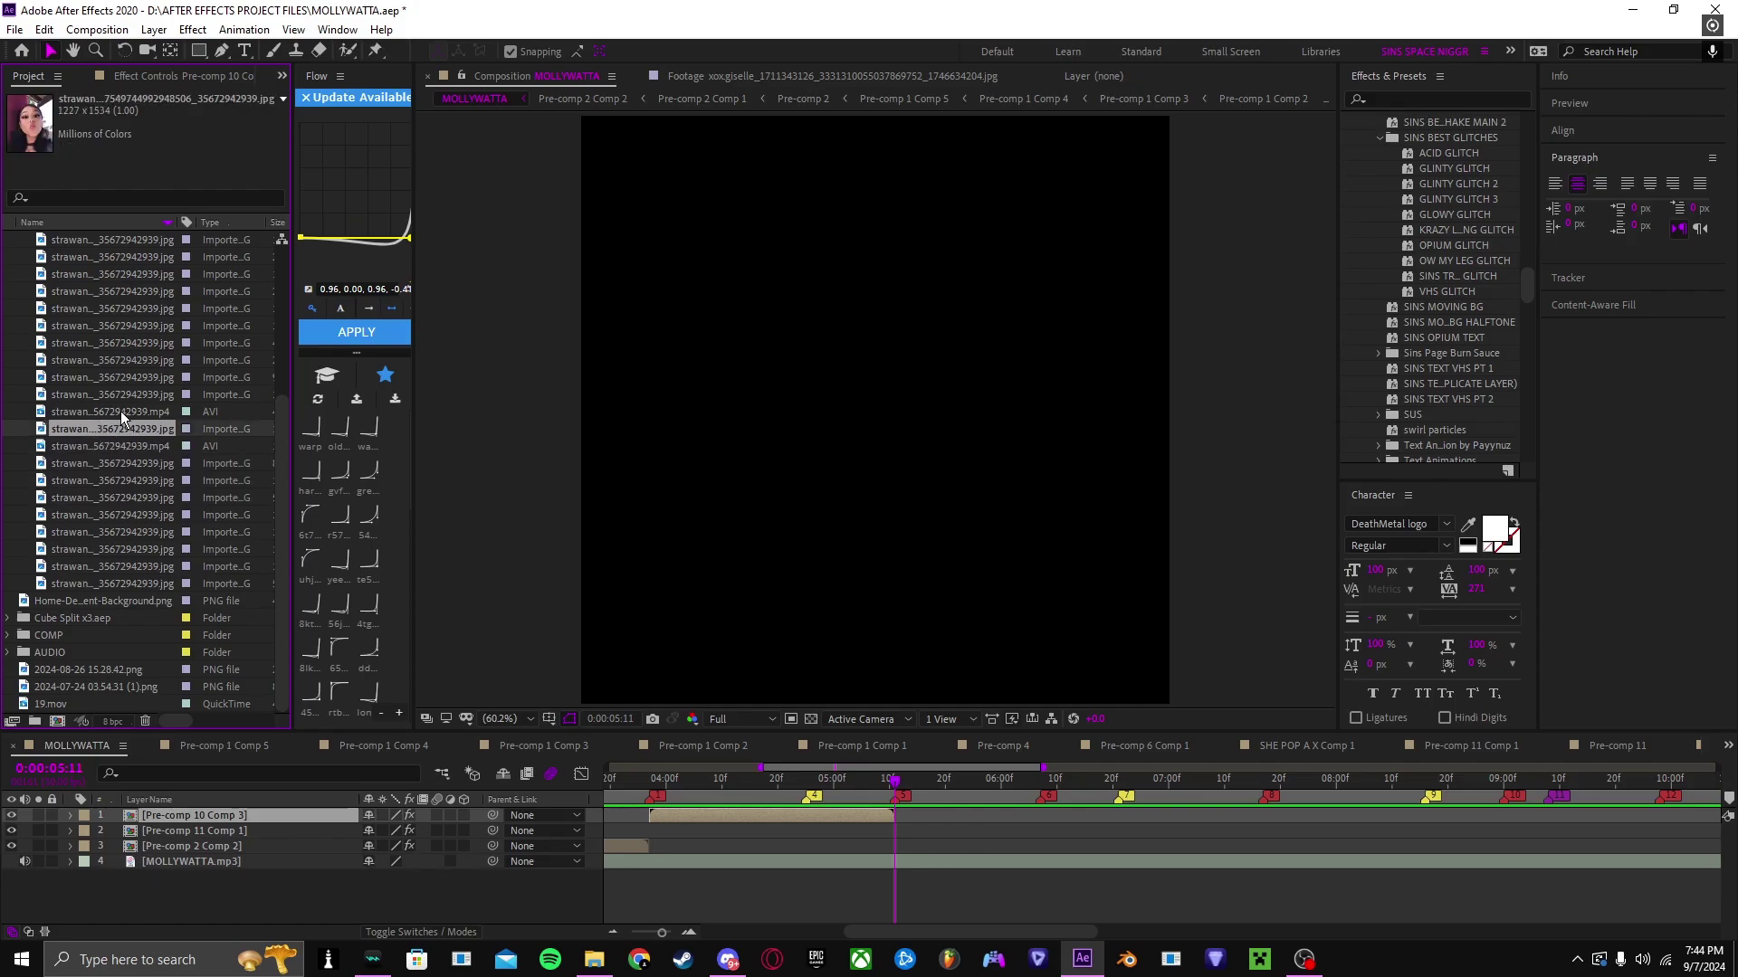
click(121, 412)
click(136, 396)
click(151, 377)
click(138, 360)
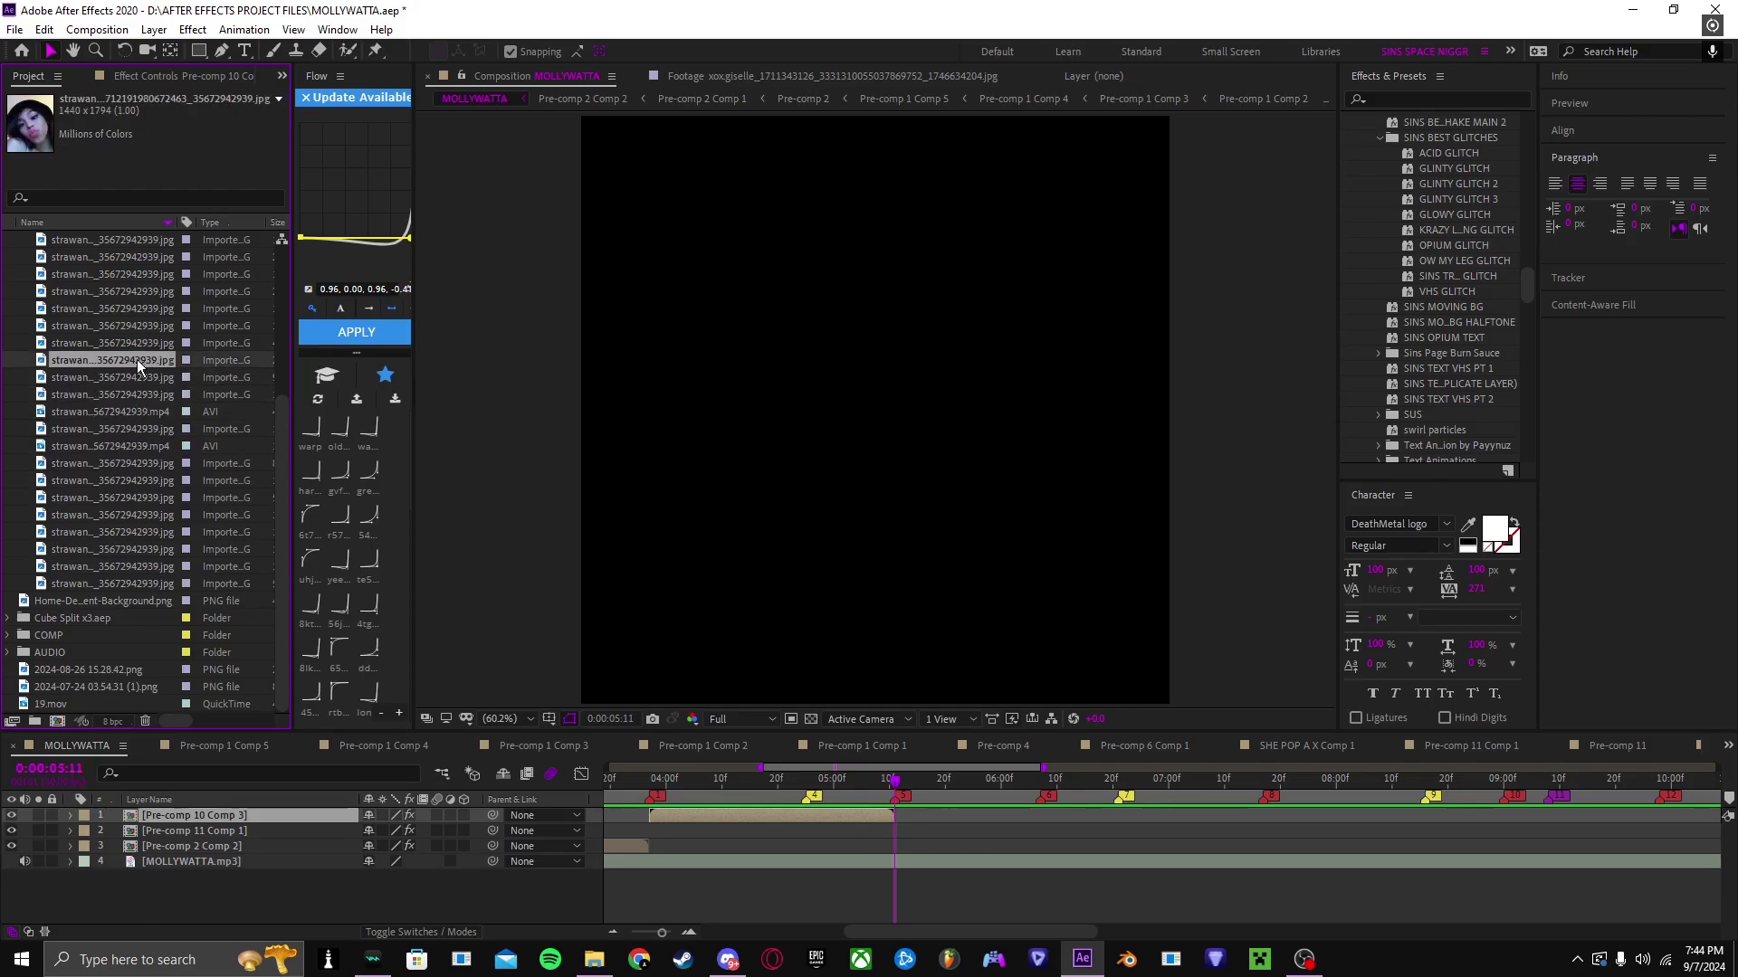
click(116, 342)
click(100, 326)
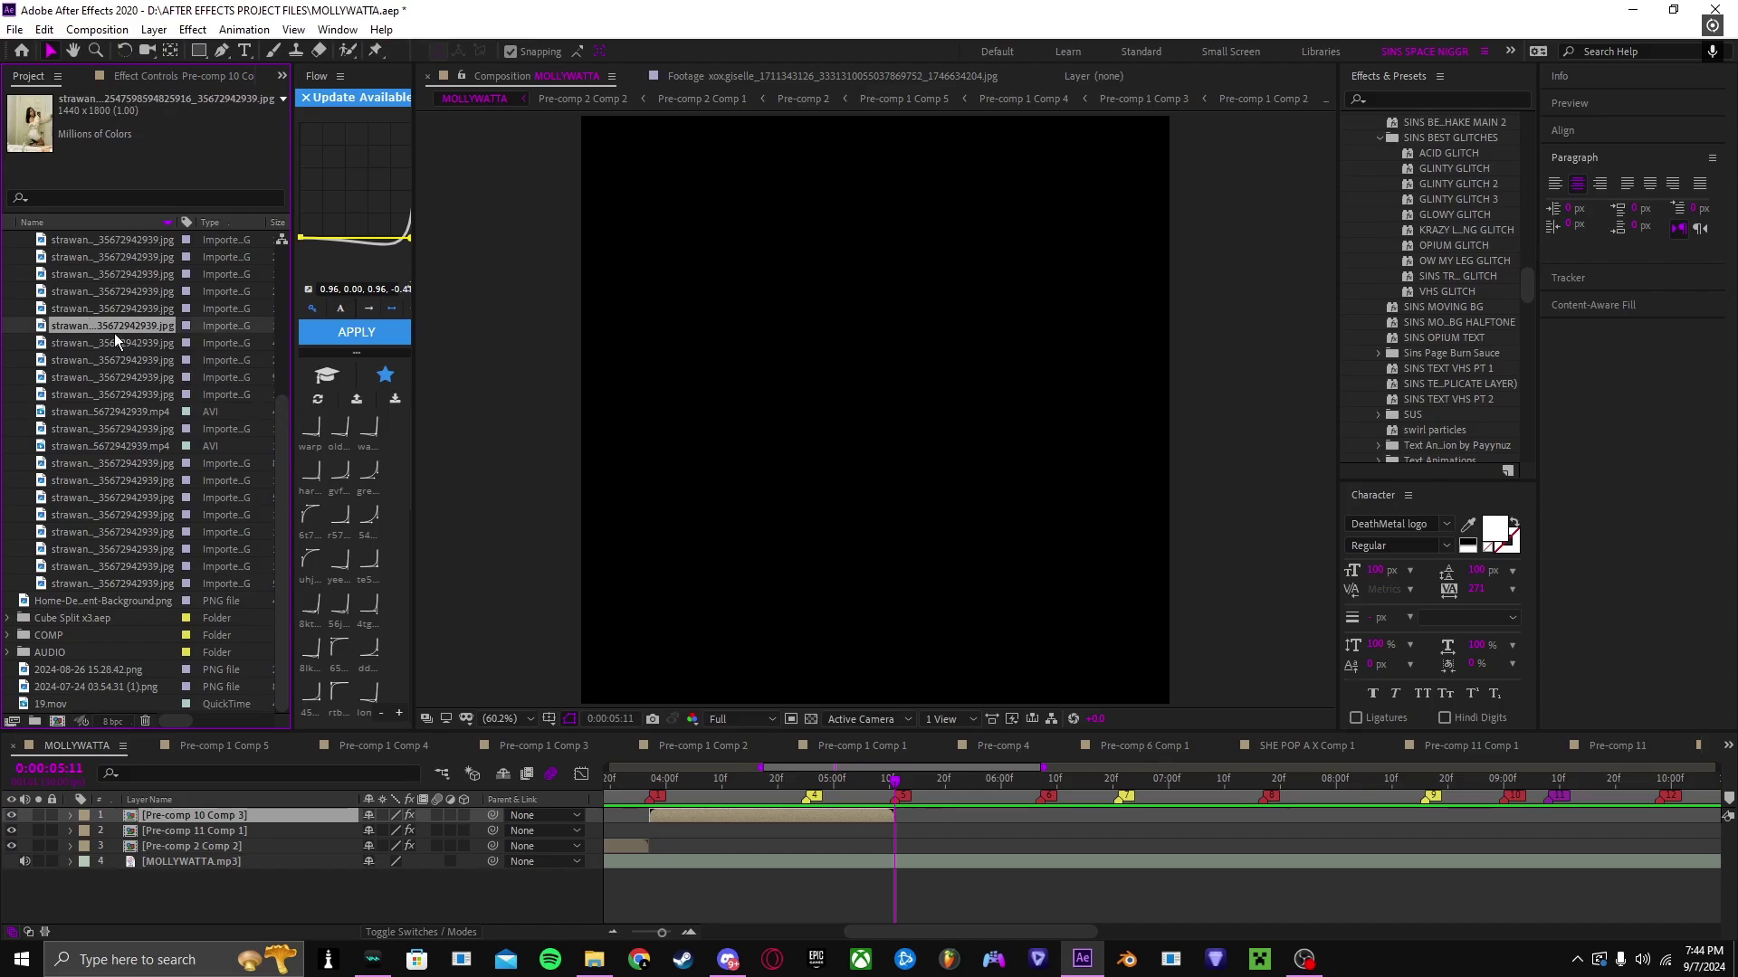
click(124, 342)
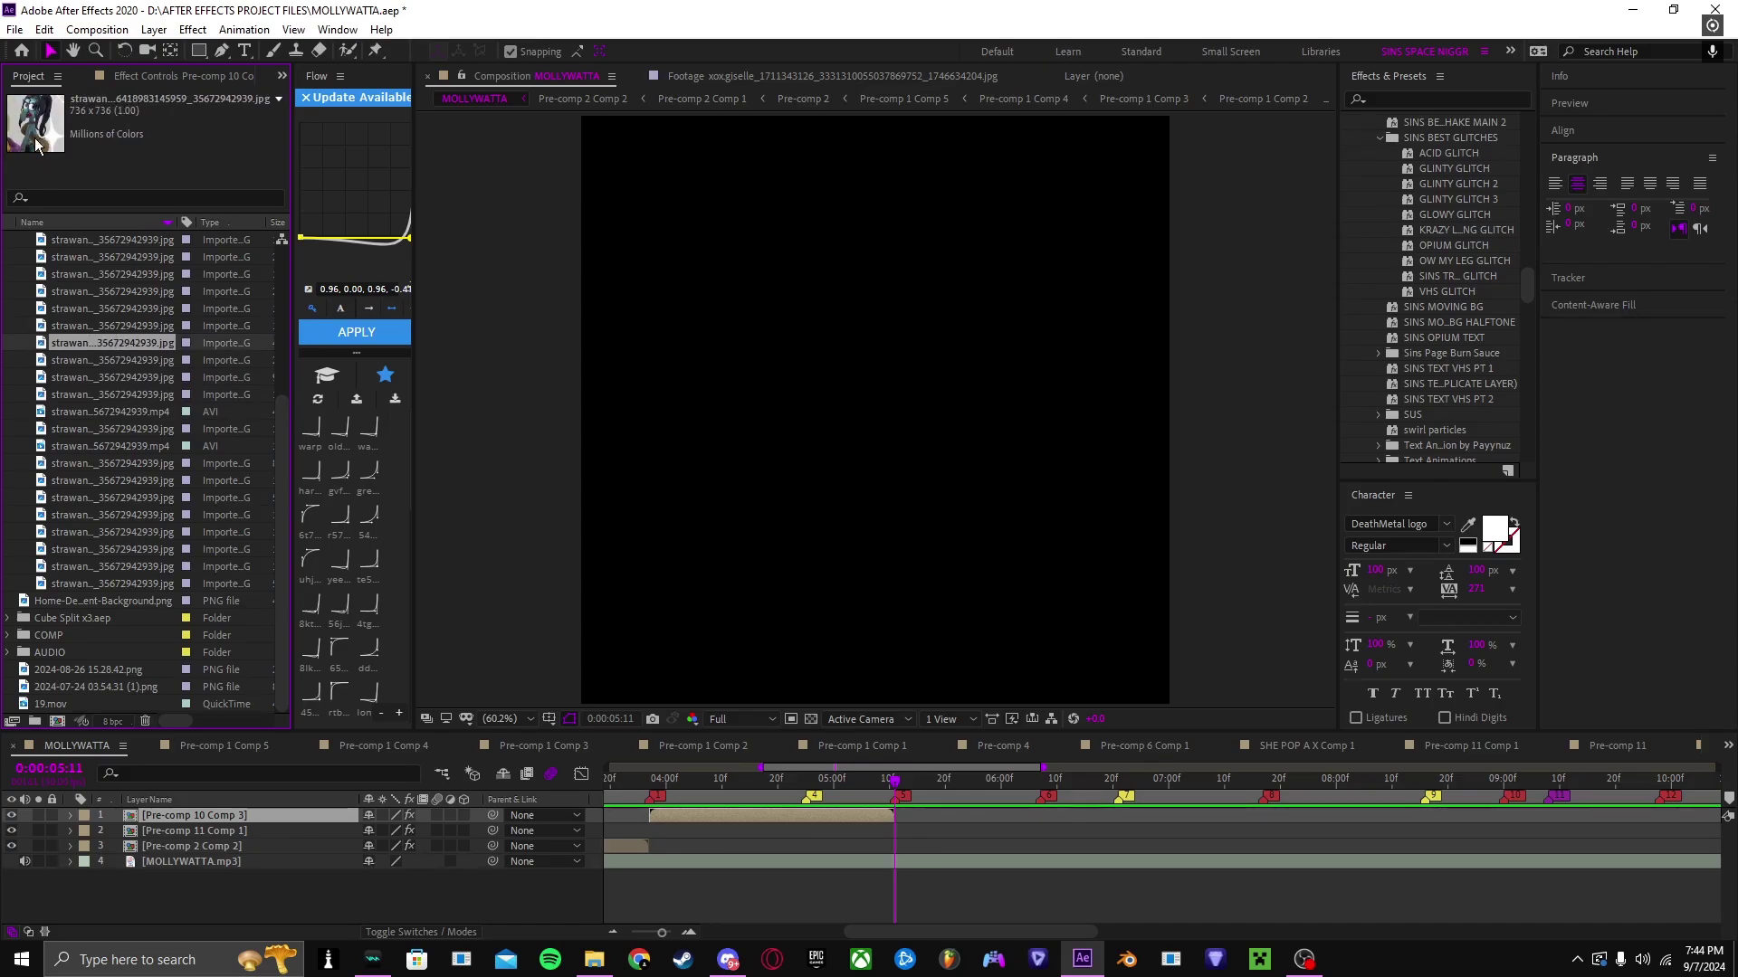
click(116, 322)
click(98, 307)
click(93, 291)
click(100, 273)
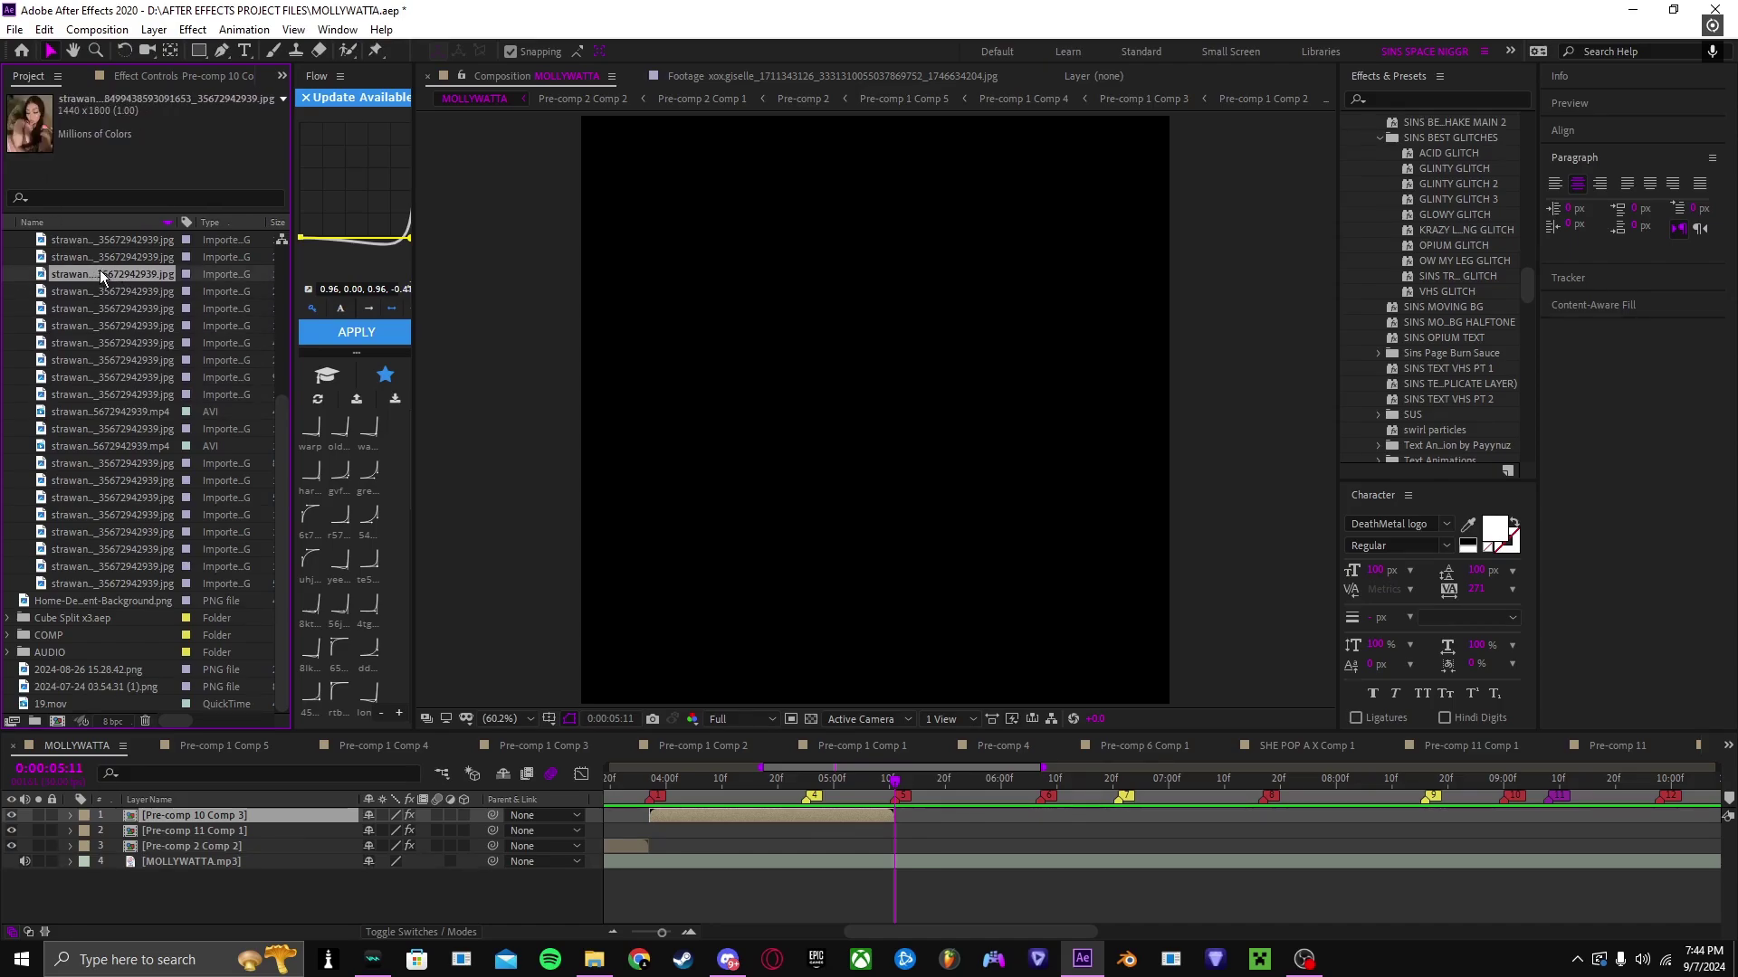
click(107, 258)
Step: Add the chosen 1440 x 1800 selfie from PICS as the topmost layer starting at 0:00:05:11 and scale it to 78%
scroll(118, 281, up, 1)
click(110, 326)
drag(111, 330, 896, 811)
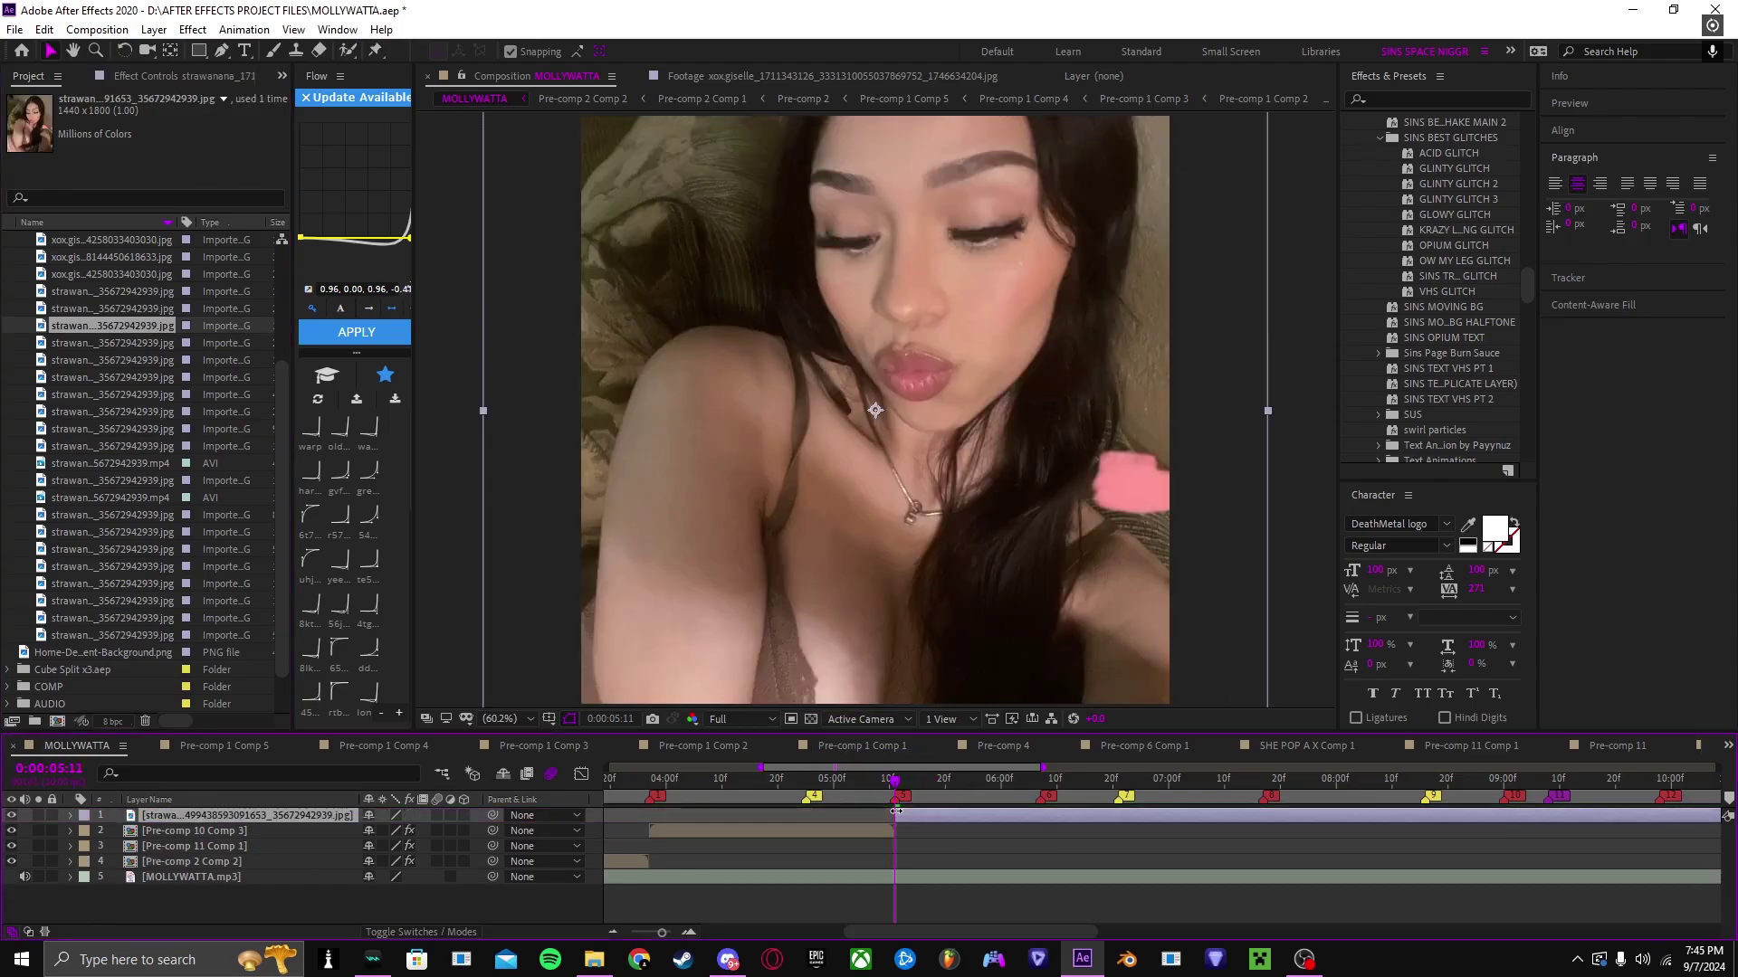
key(s)
drag(407, 831, 408, 832)
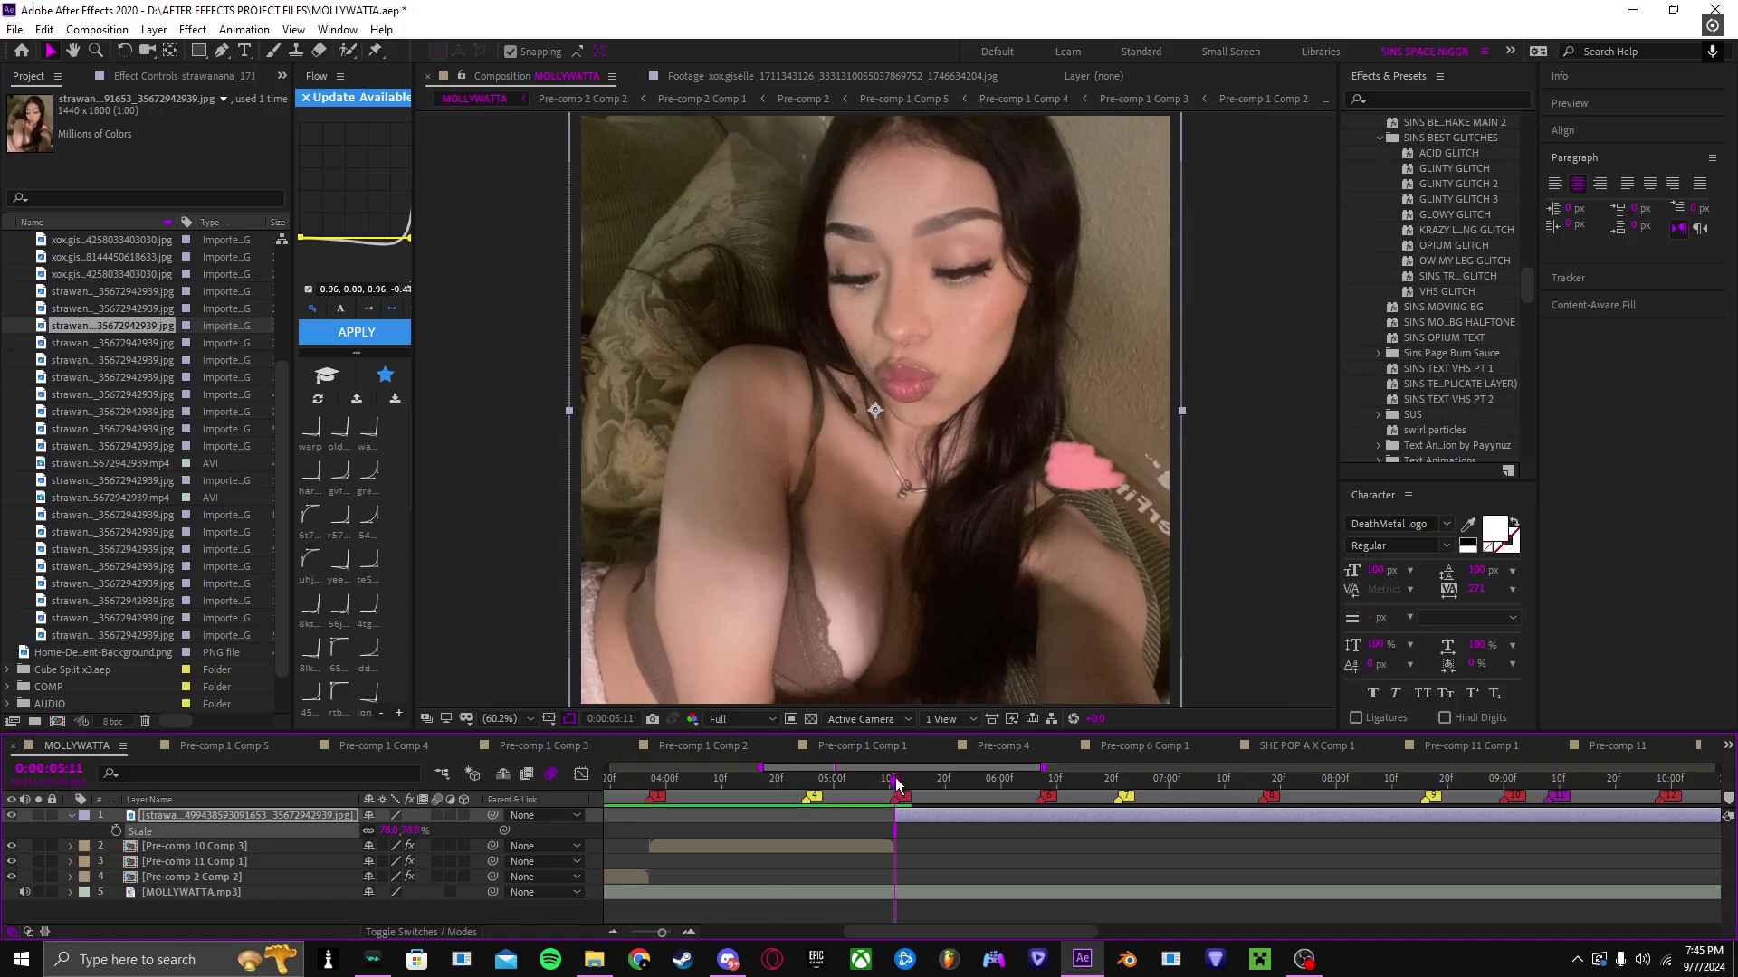
Step: Trim the end of the picture layer at the next red marker and return the current time to the layer's start
drag(895, 798, 1040, 856)
key(alt+])
drag(930, 797, 896, 798)
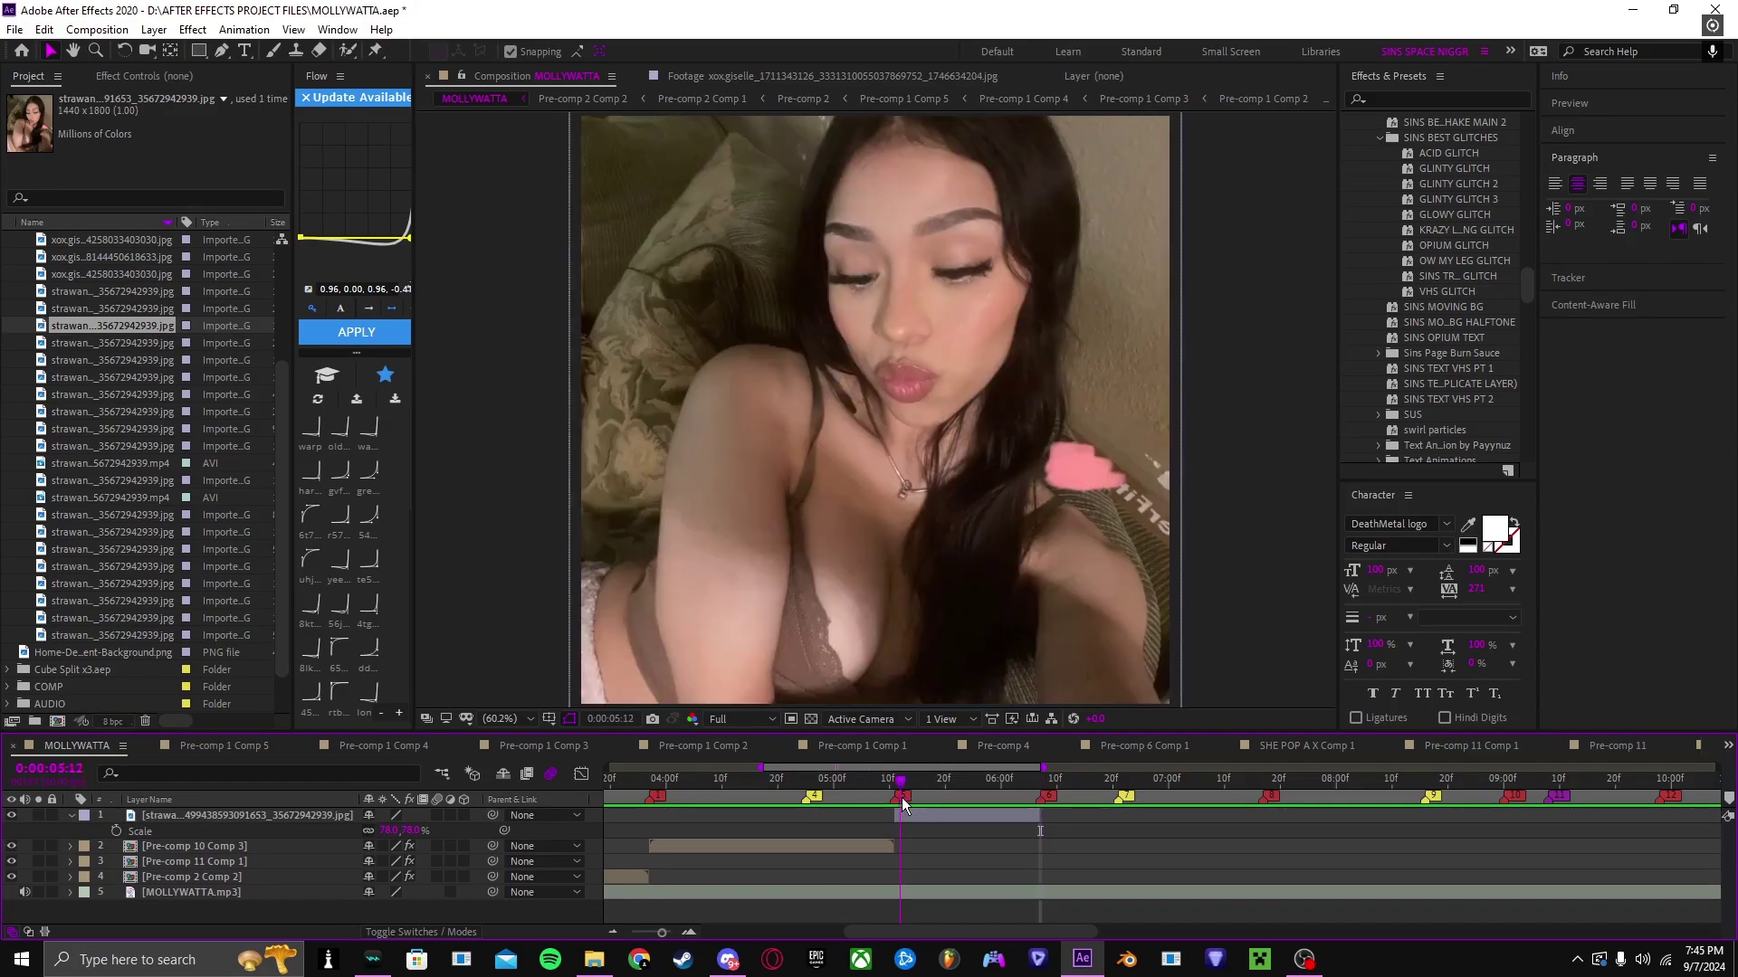
Step: Pre-compose the picture layer, moving all attributes into the new composition and adjusting its duration to the layer's time span
right_click(908, 808)
click(991, 731)
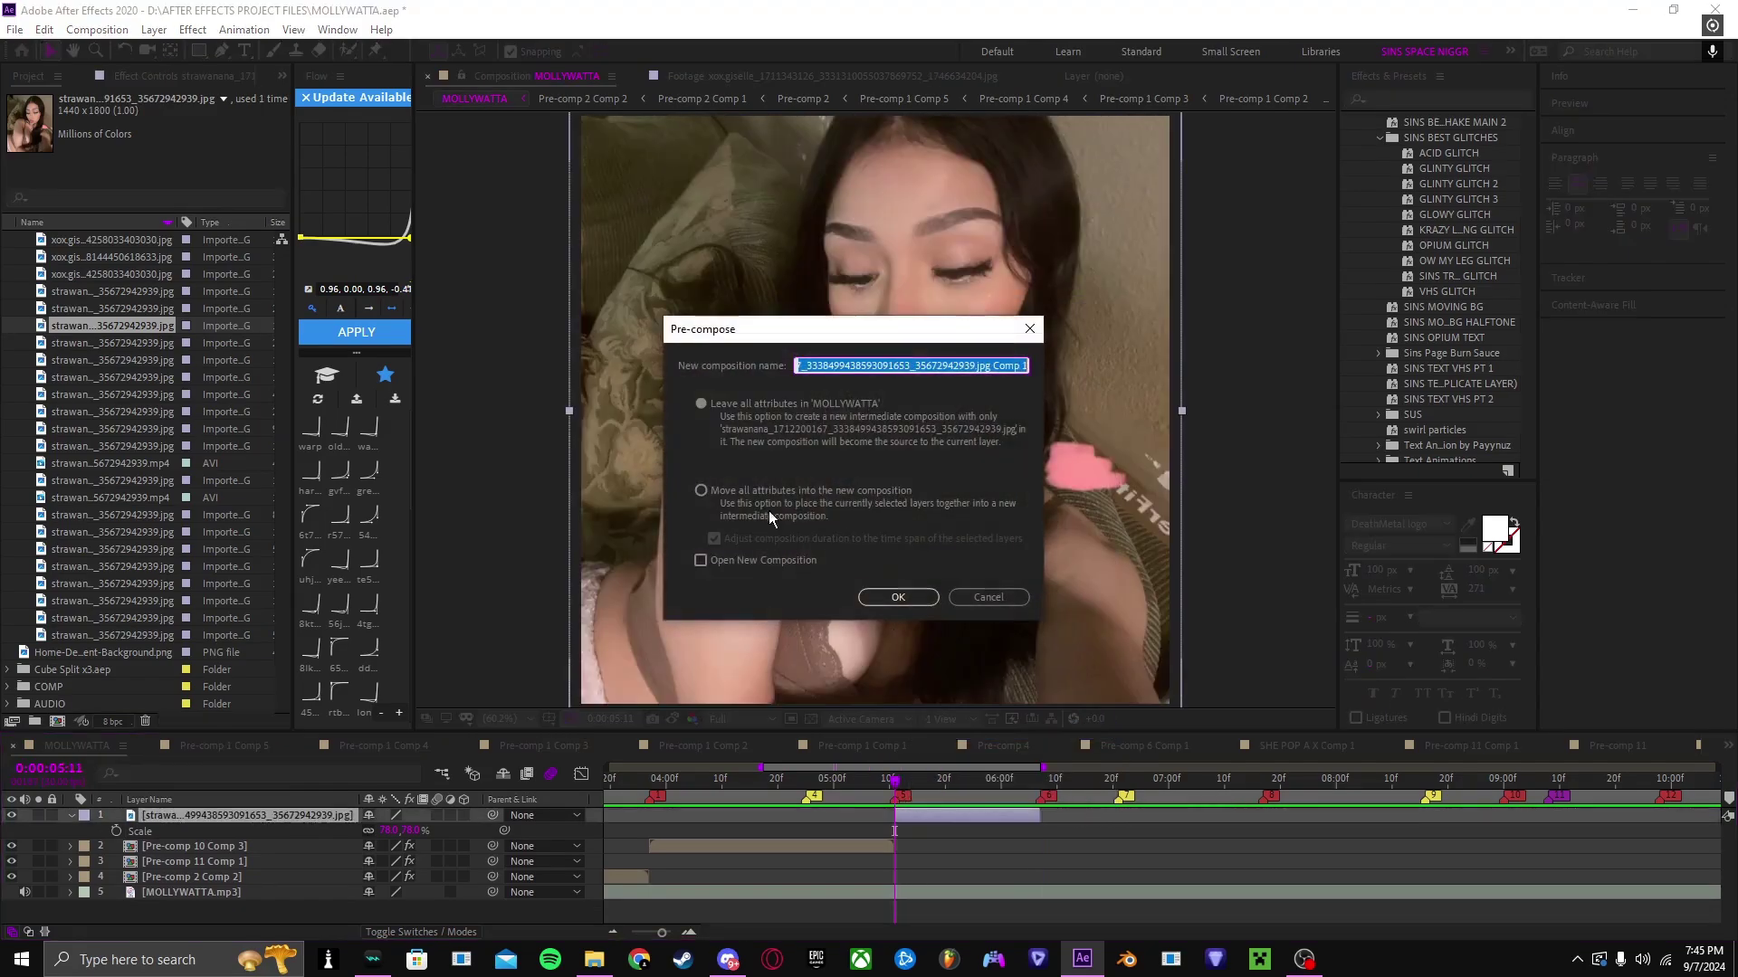
click(702, 490)
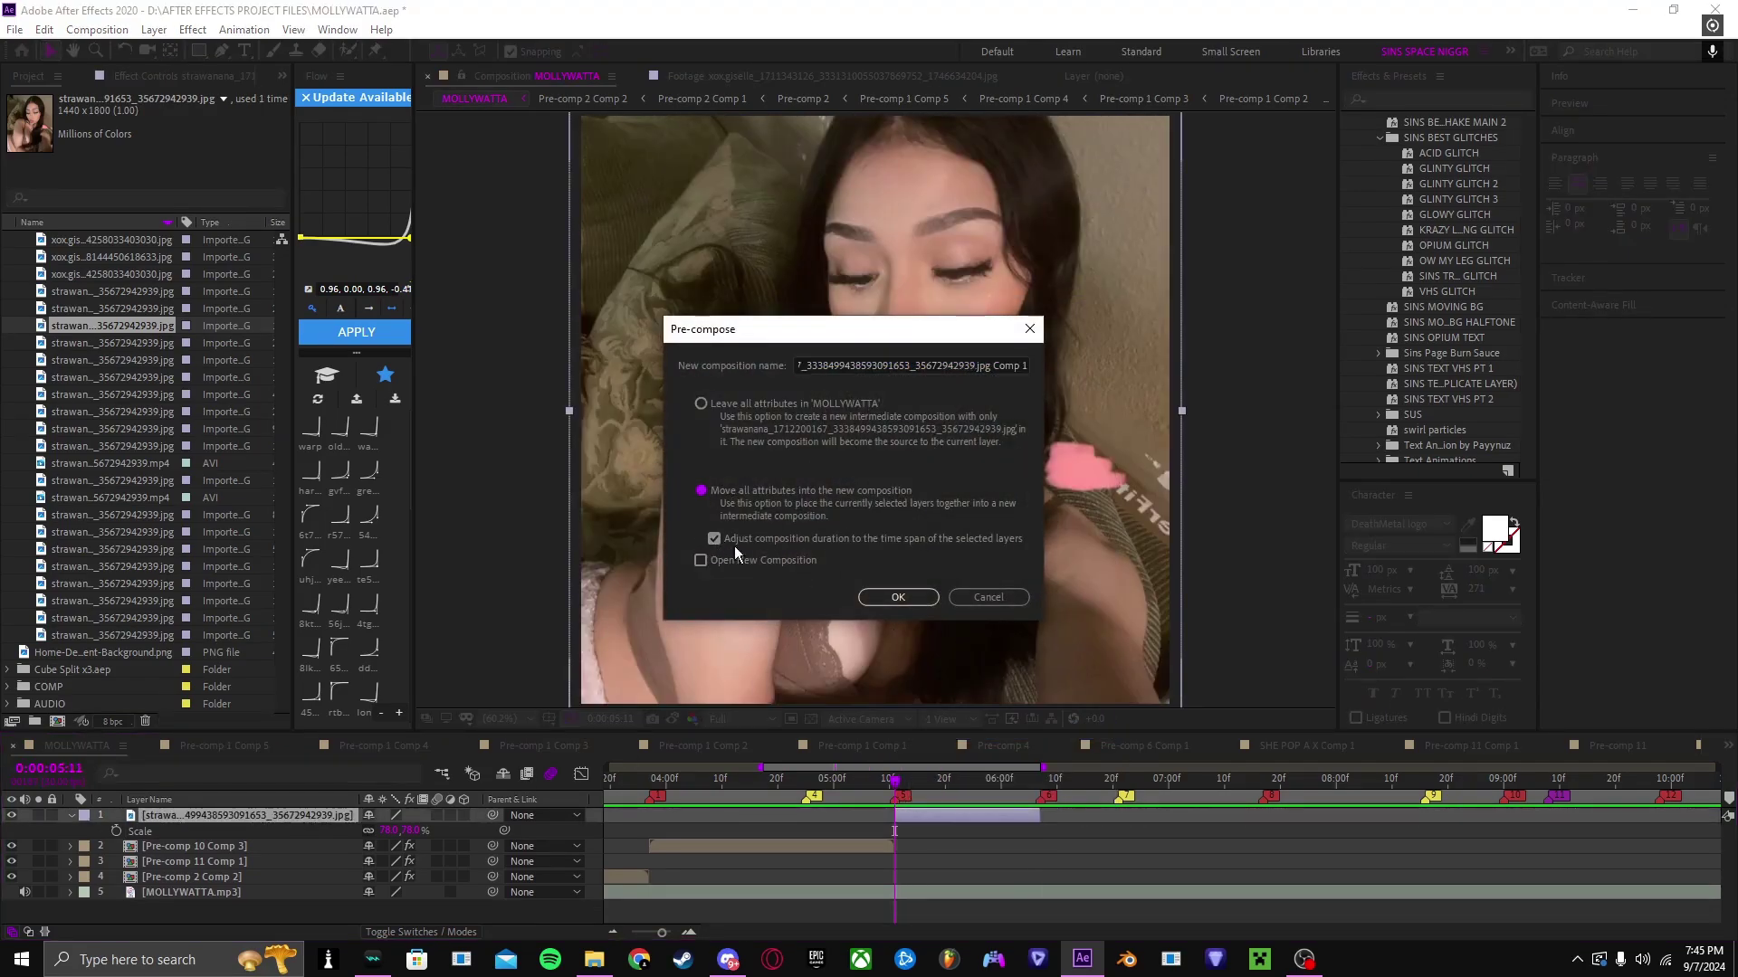
click(930, 596)
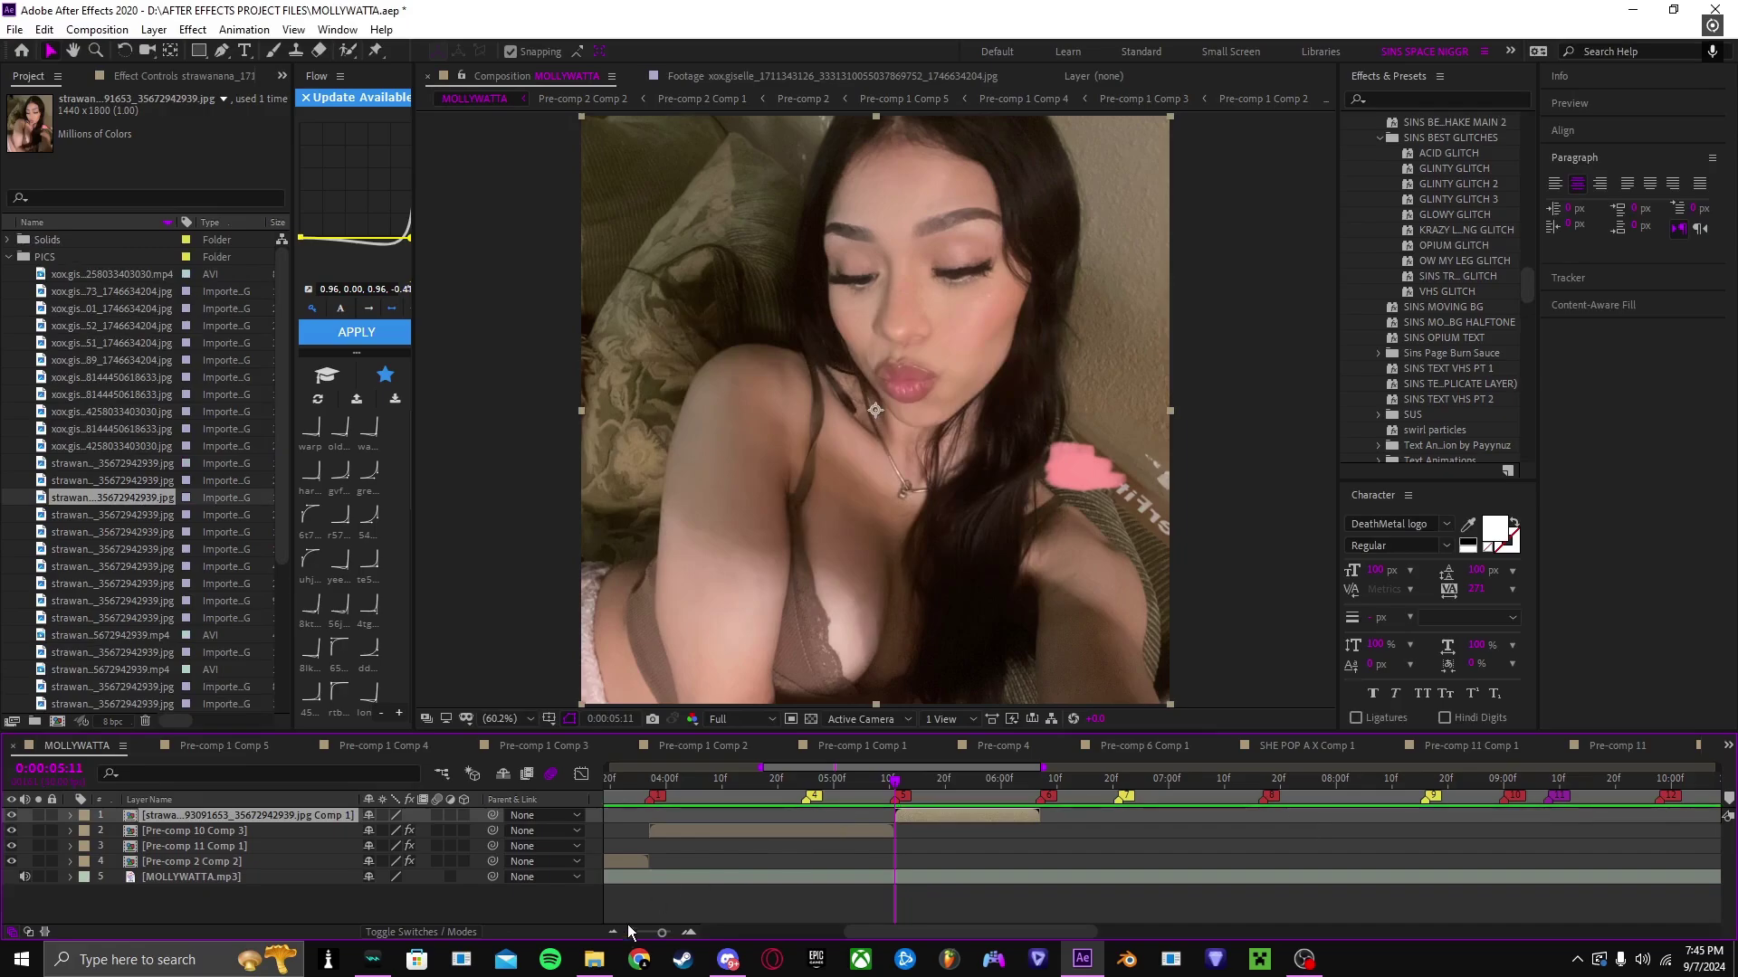
Step: Look through the HELLA SHAPES folder for a suitable After Effects shape project
click(594, 959)
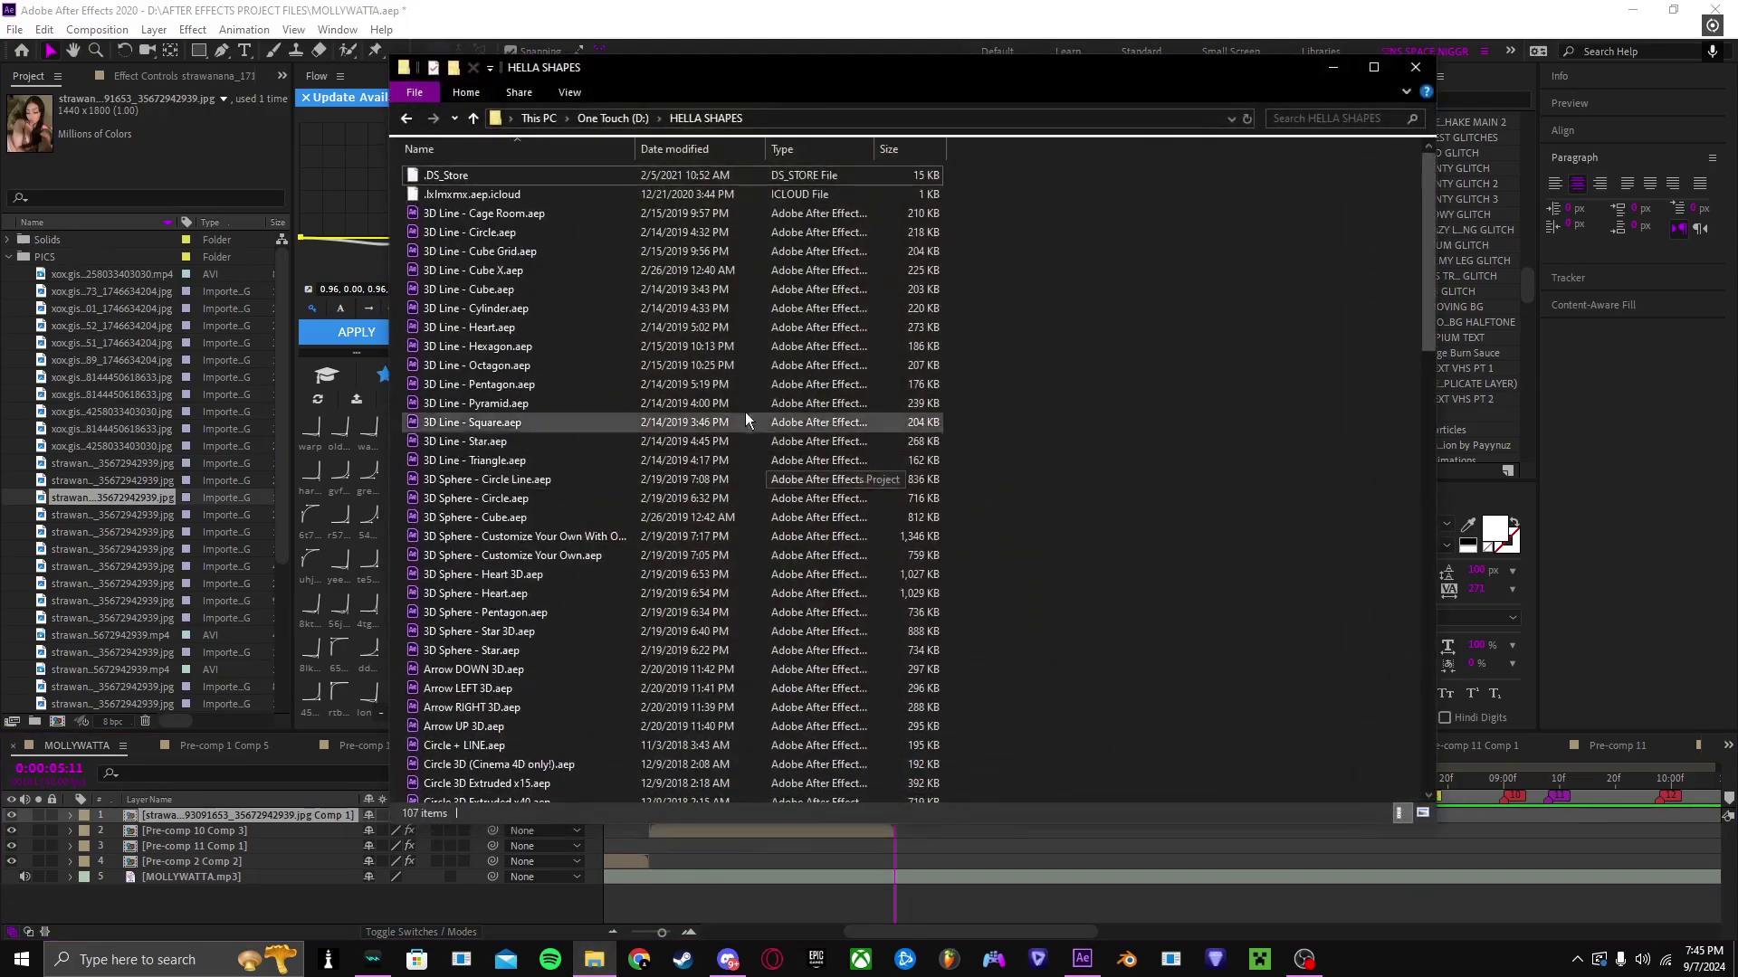
click(540, 217)
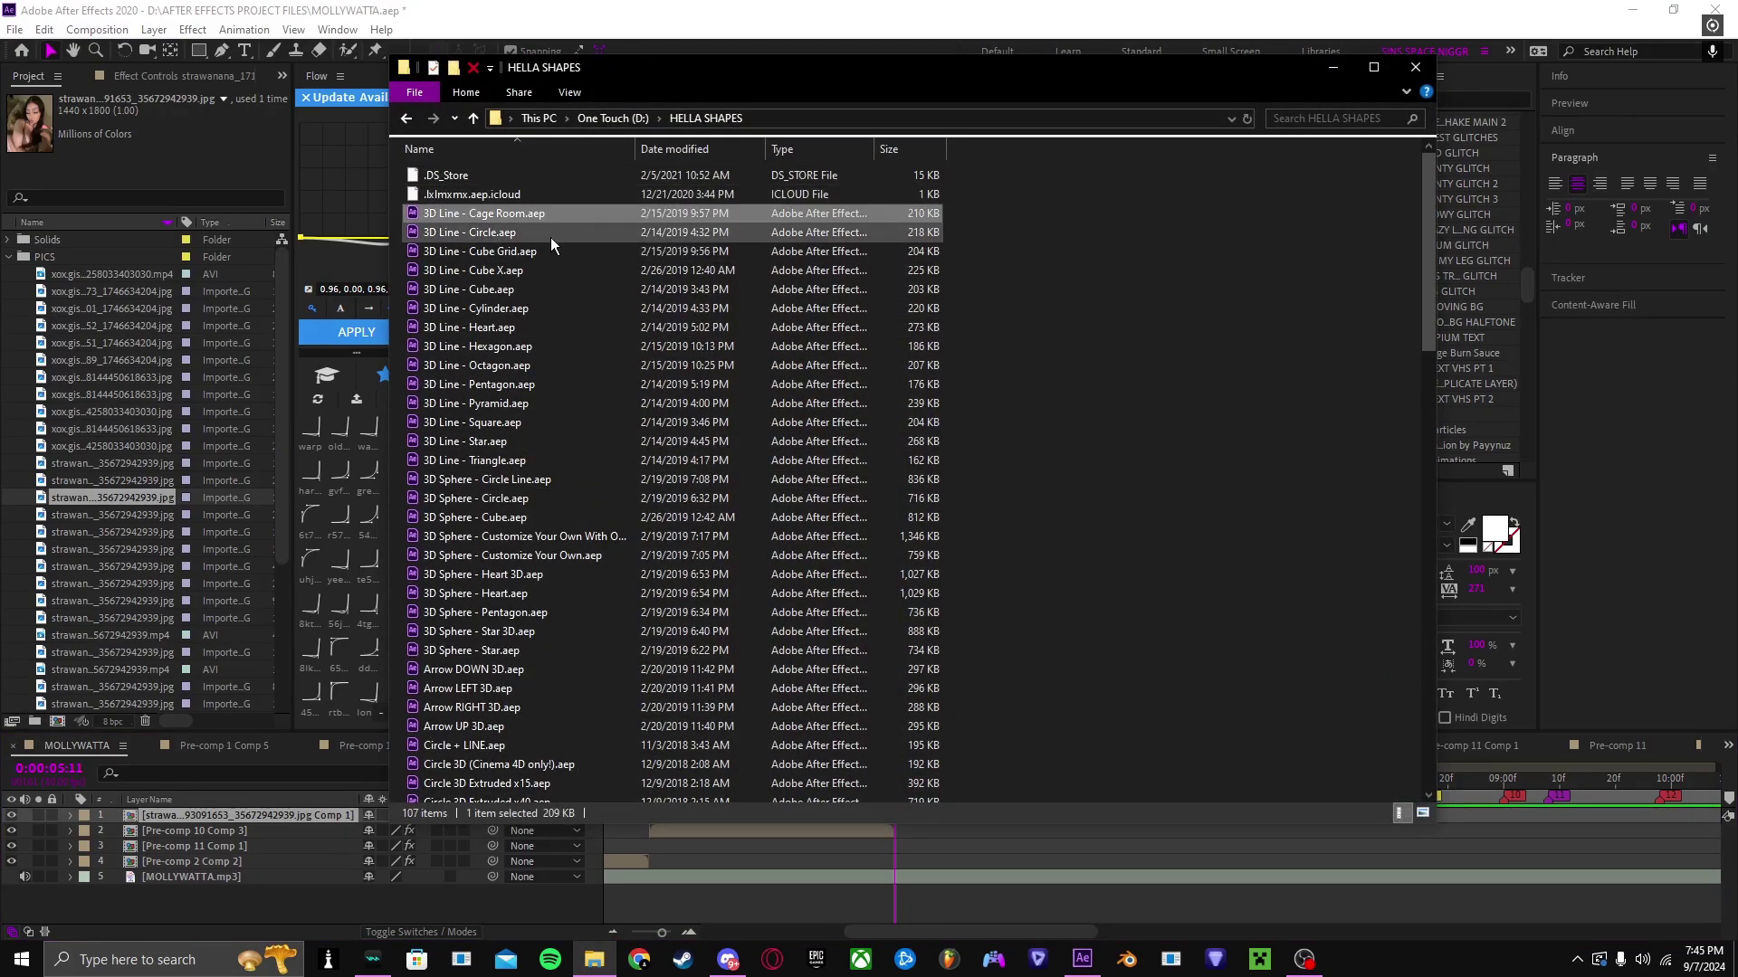
scroll(551, 248, down, 3)
click(464, 546)
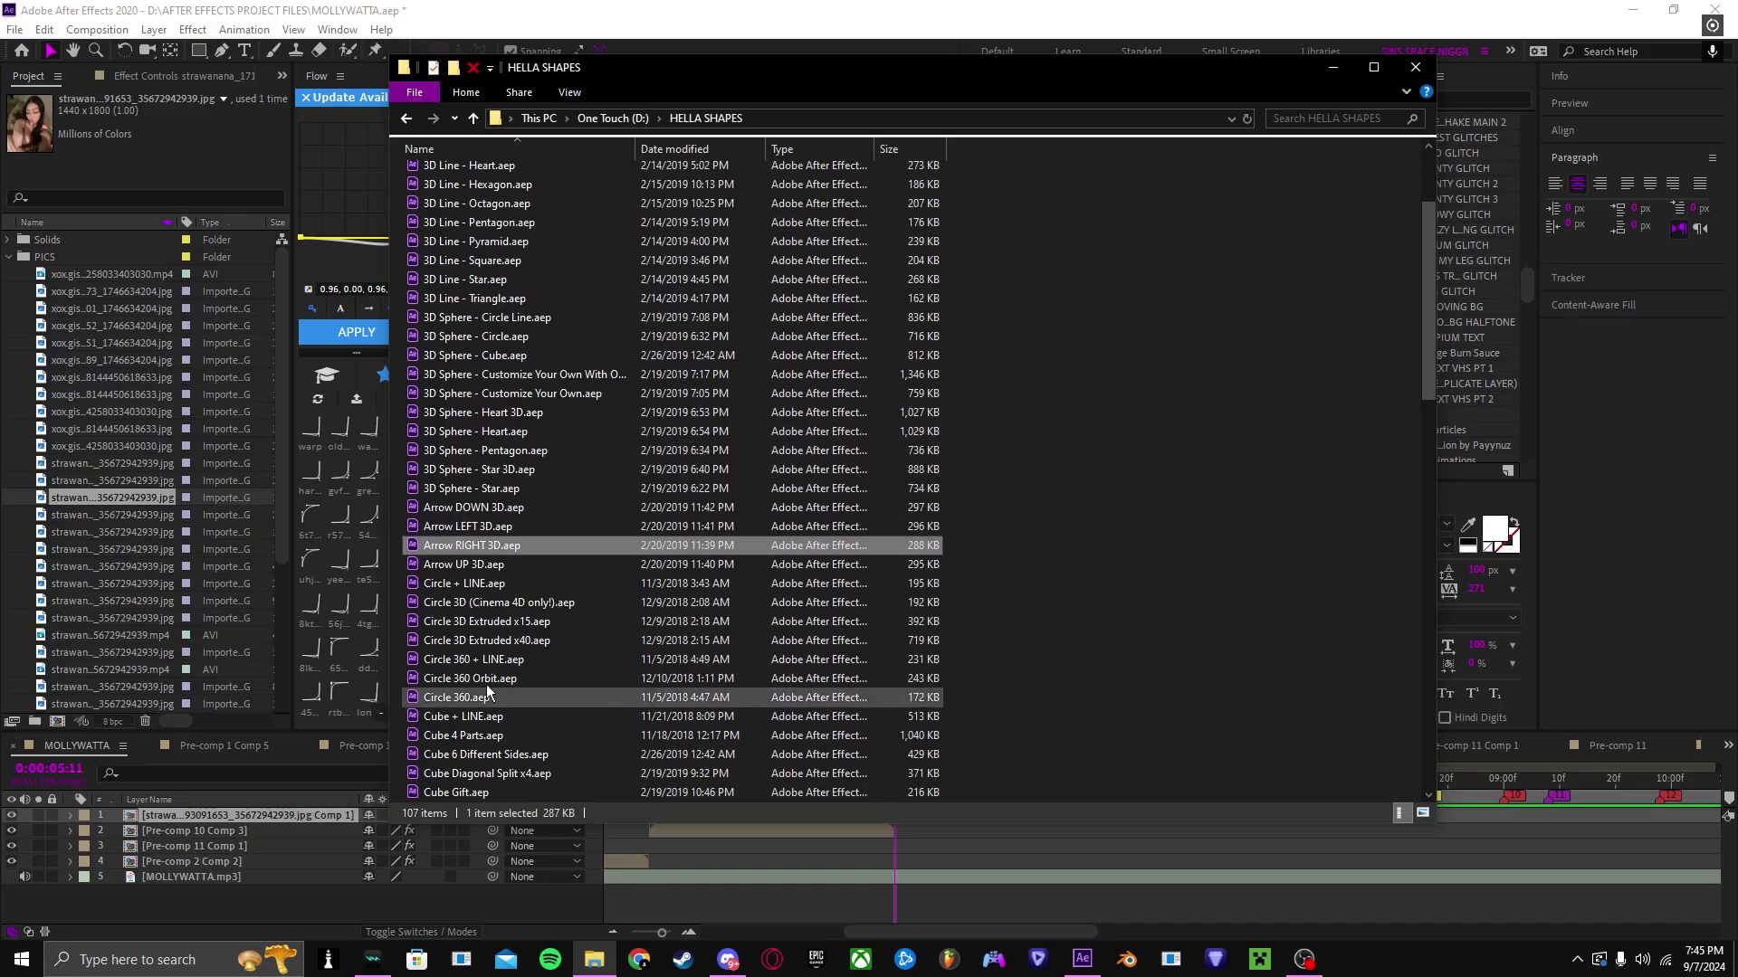
scroll(486, 684, down, 20)
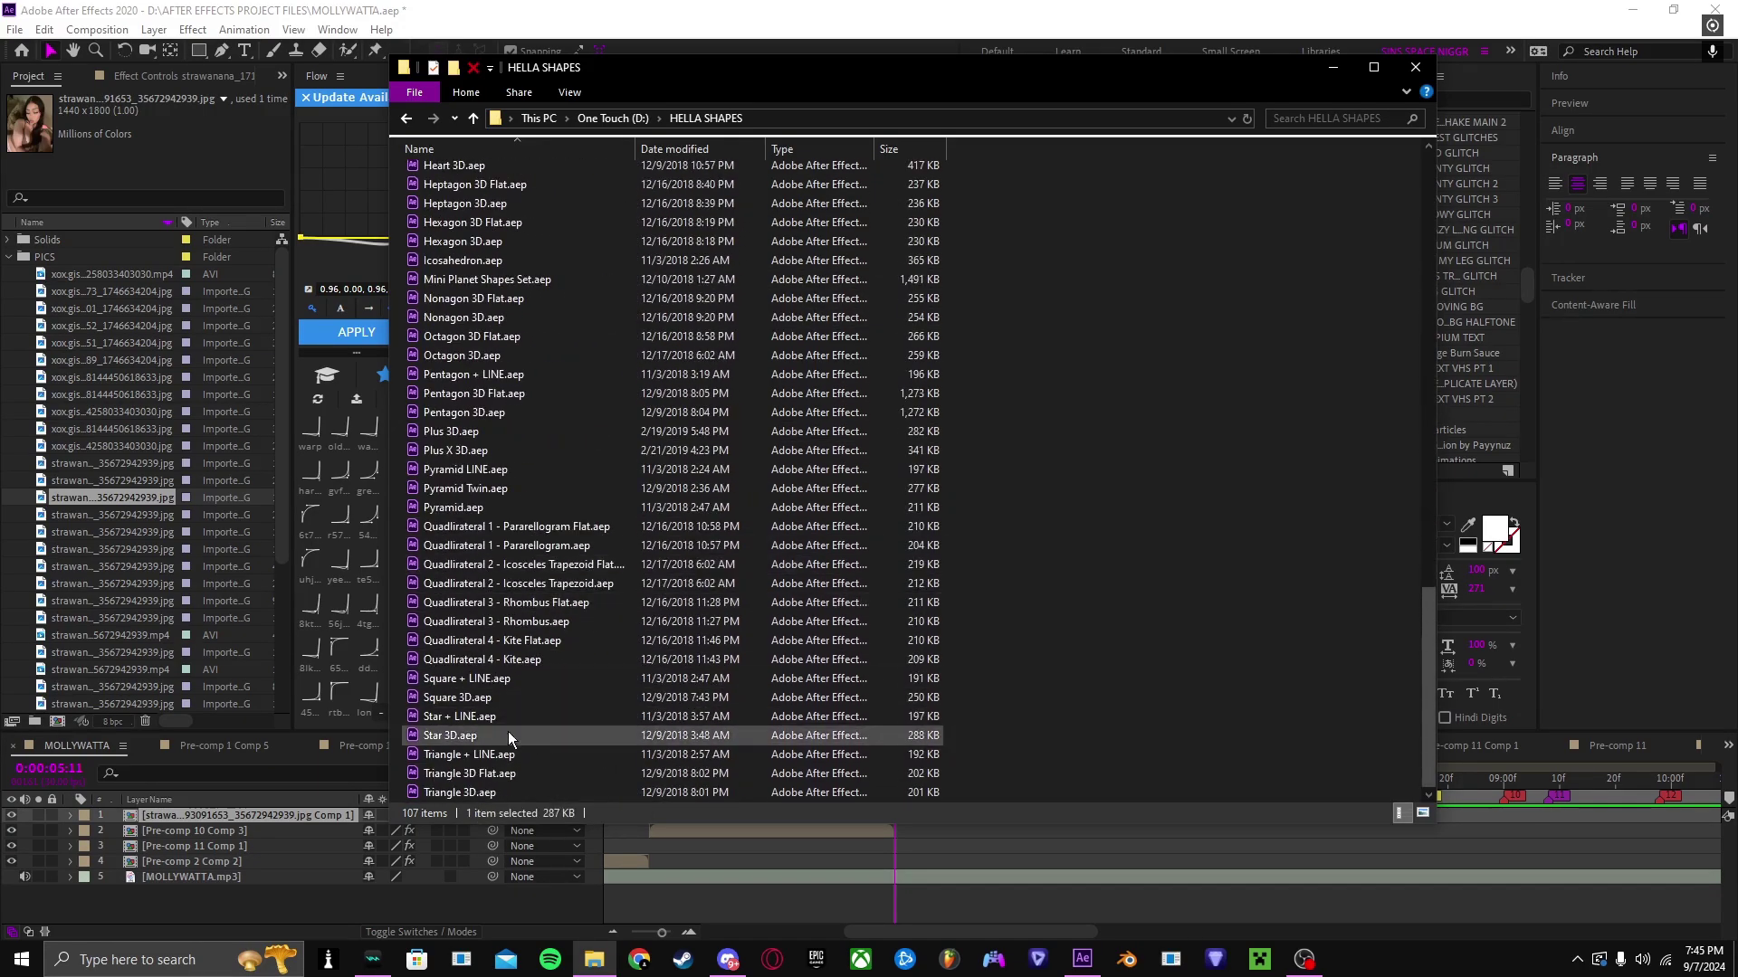
scroll(521, 517, up, 3)
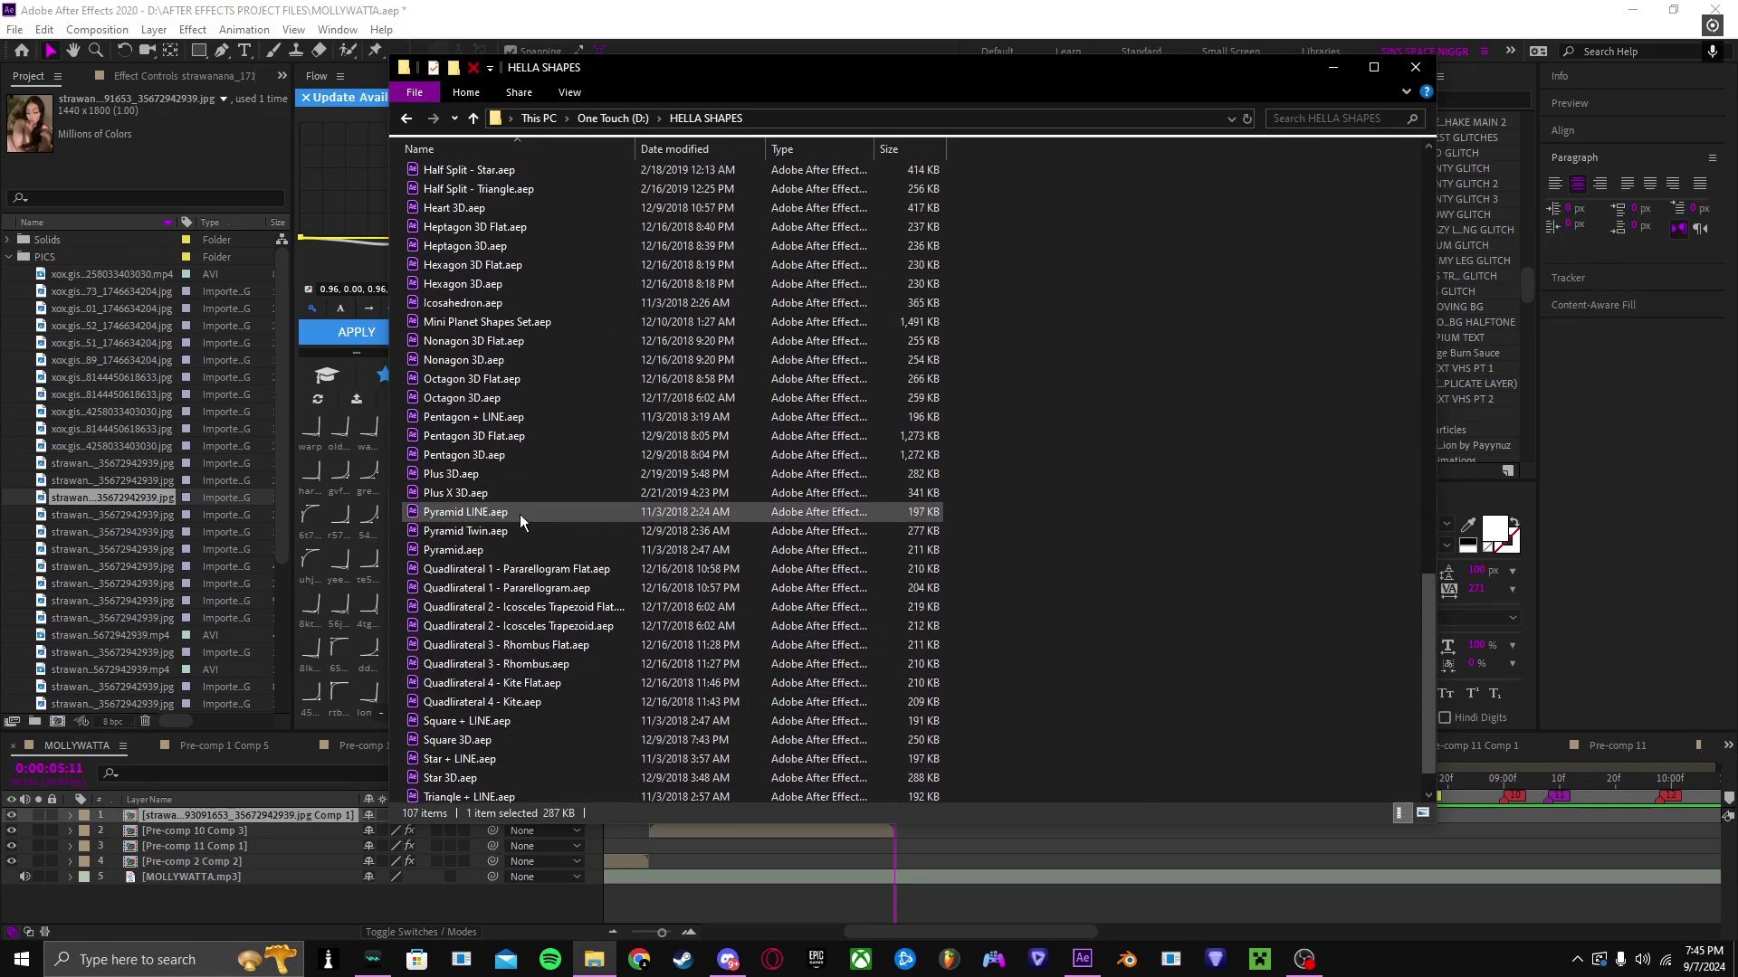
scroll(519, 515, down, 2)
scroll(519, 514, down, 1)
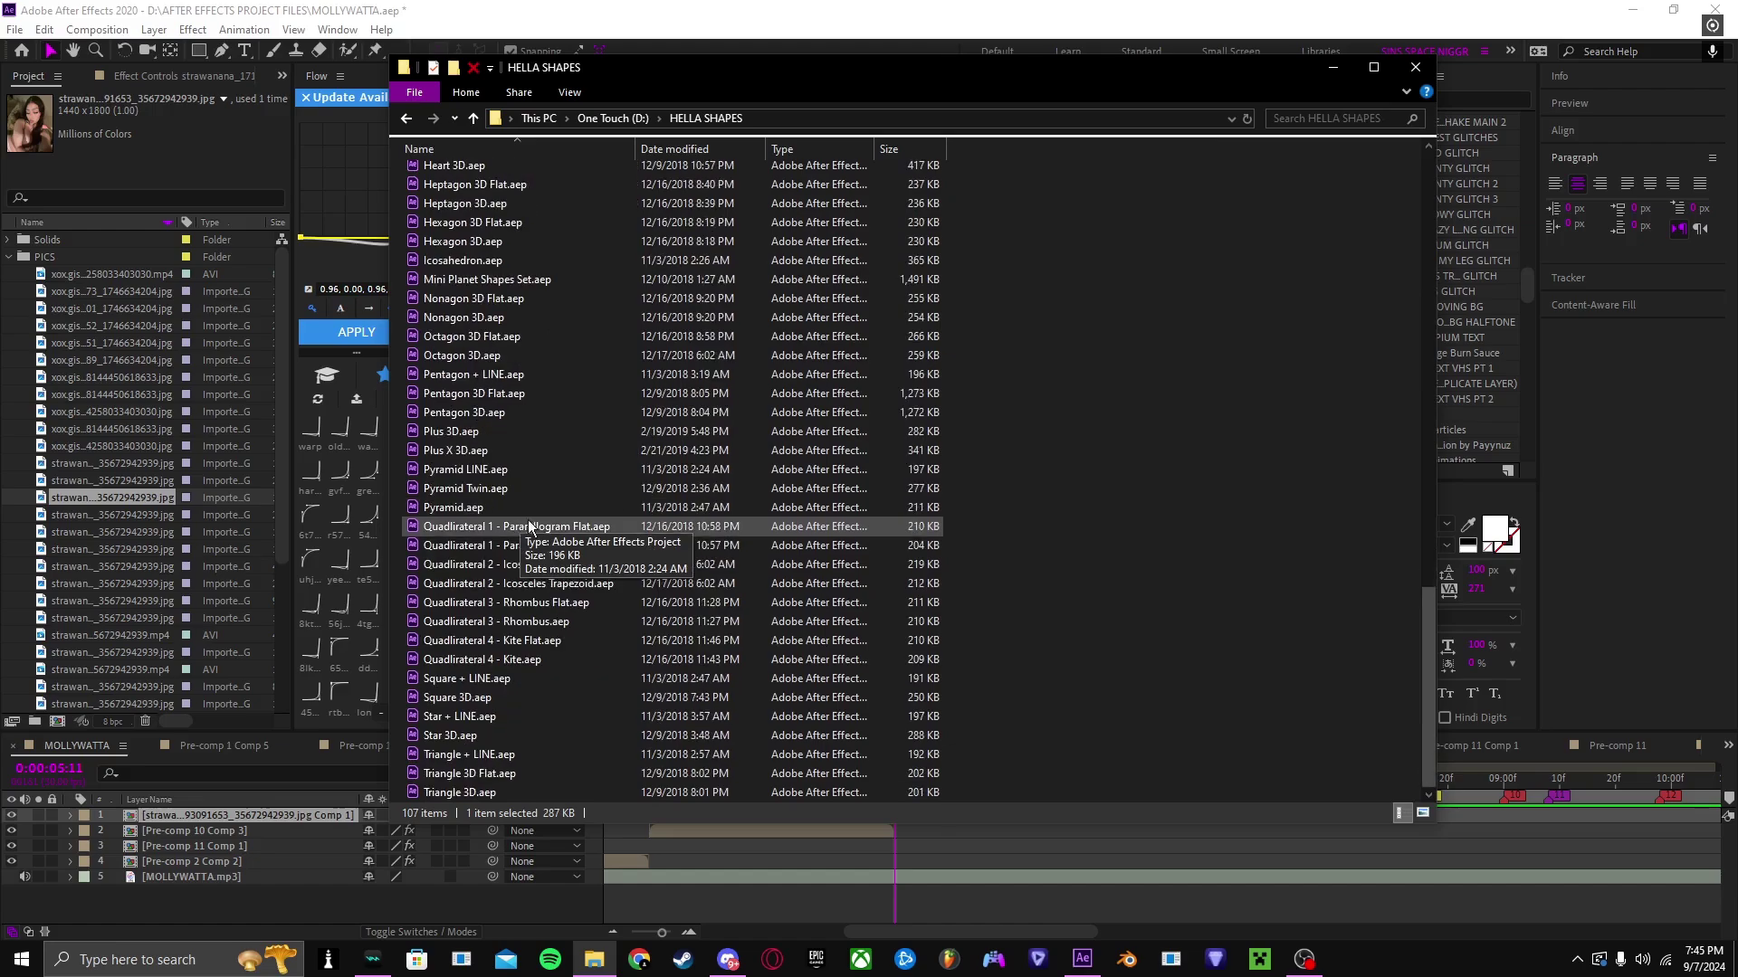
Step: Collapse the PICS folder and import Cube Split x3.aep from the HELLA SHAPES folder into the project
click(9, 257)
click(594, 960)
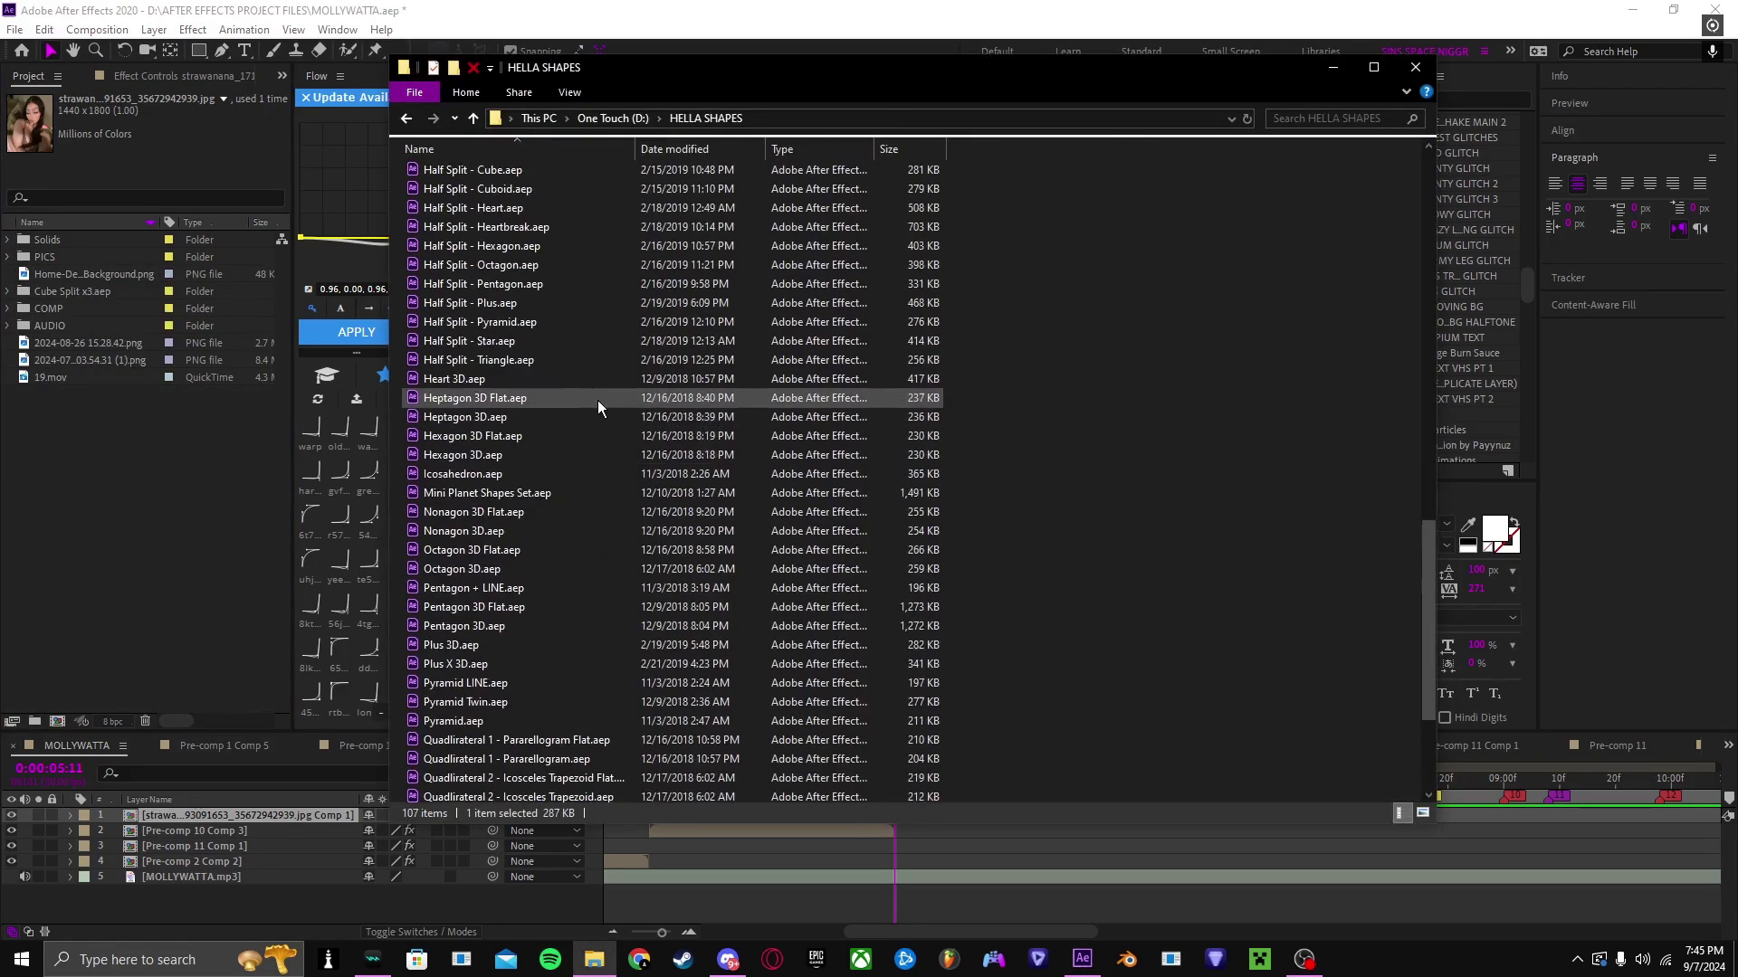
scroll(597, 400, up, 8)
scroll(558, 447, up, 3)
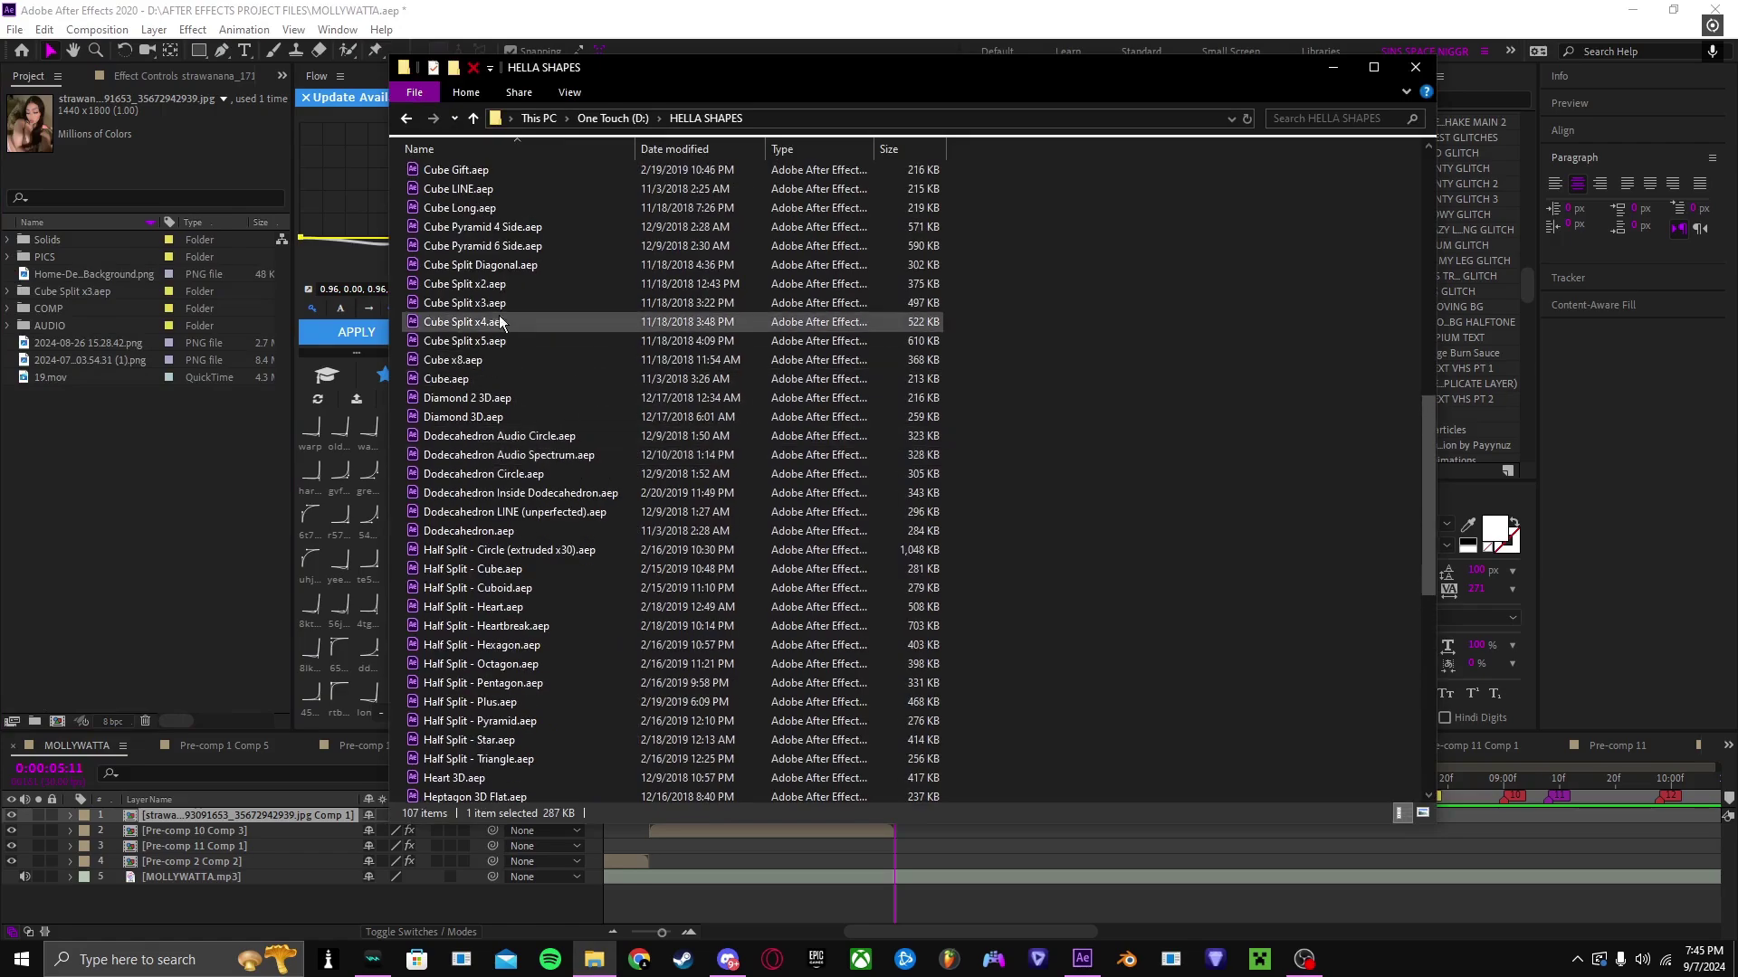
click(470, 306)
drag(431, 324, 173, 534)
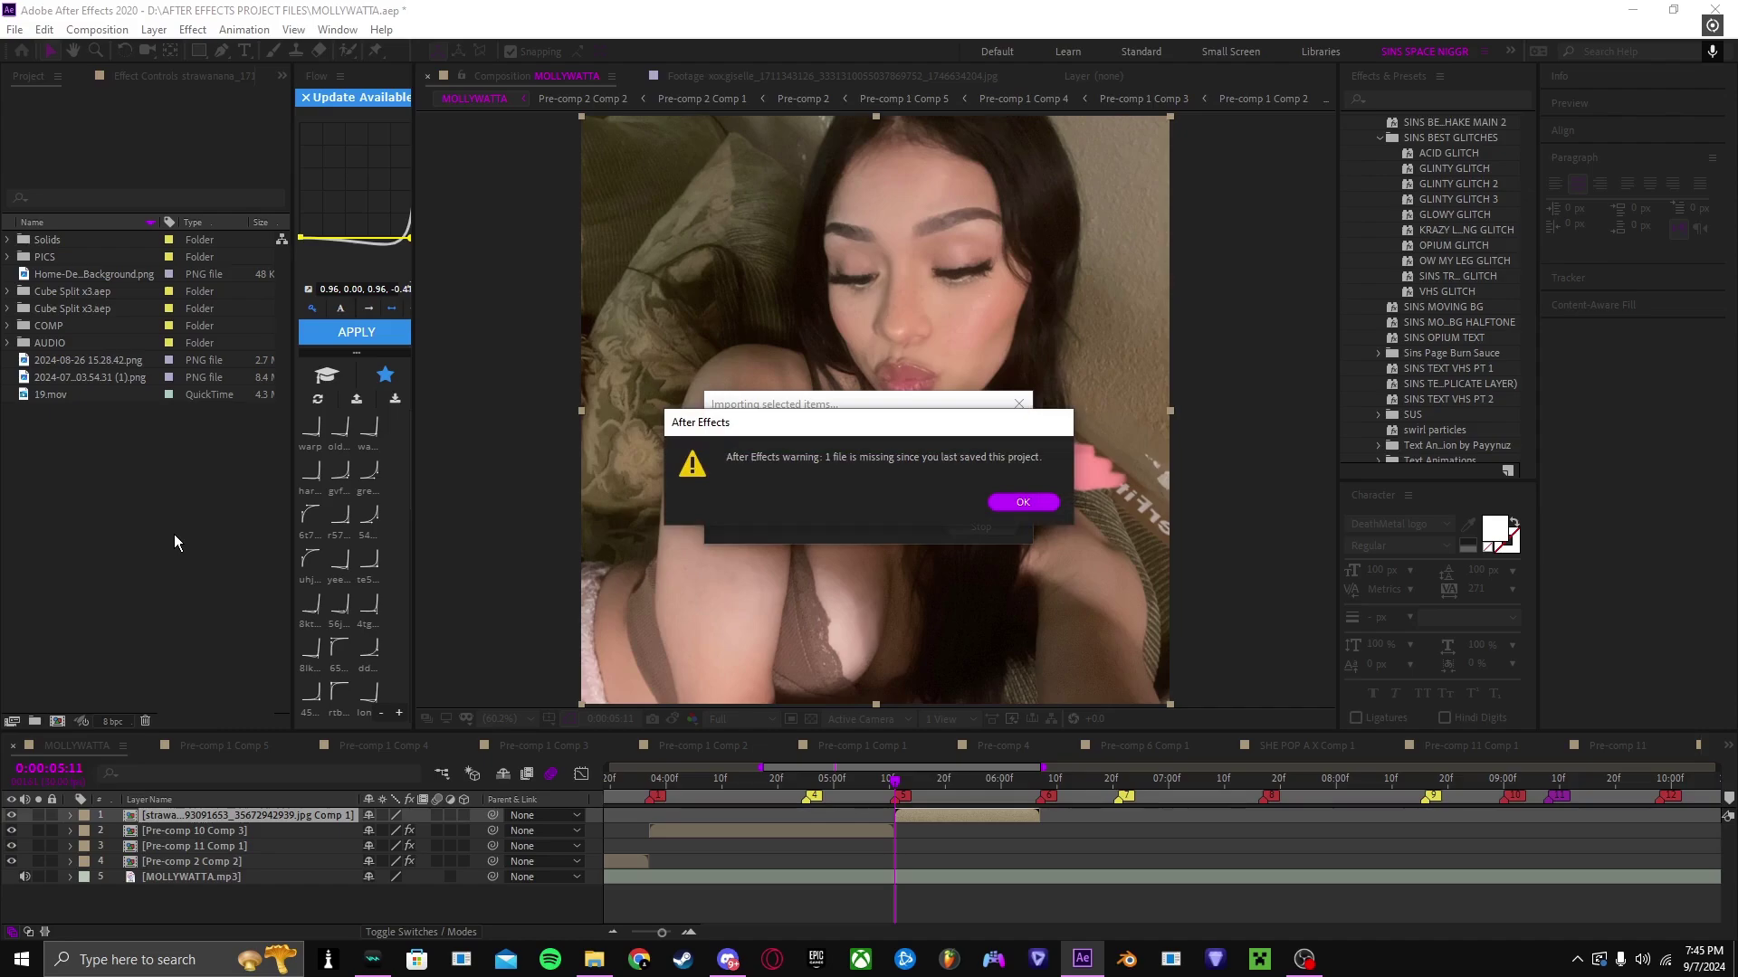
click(1044, 503)
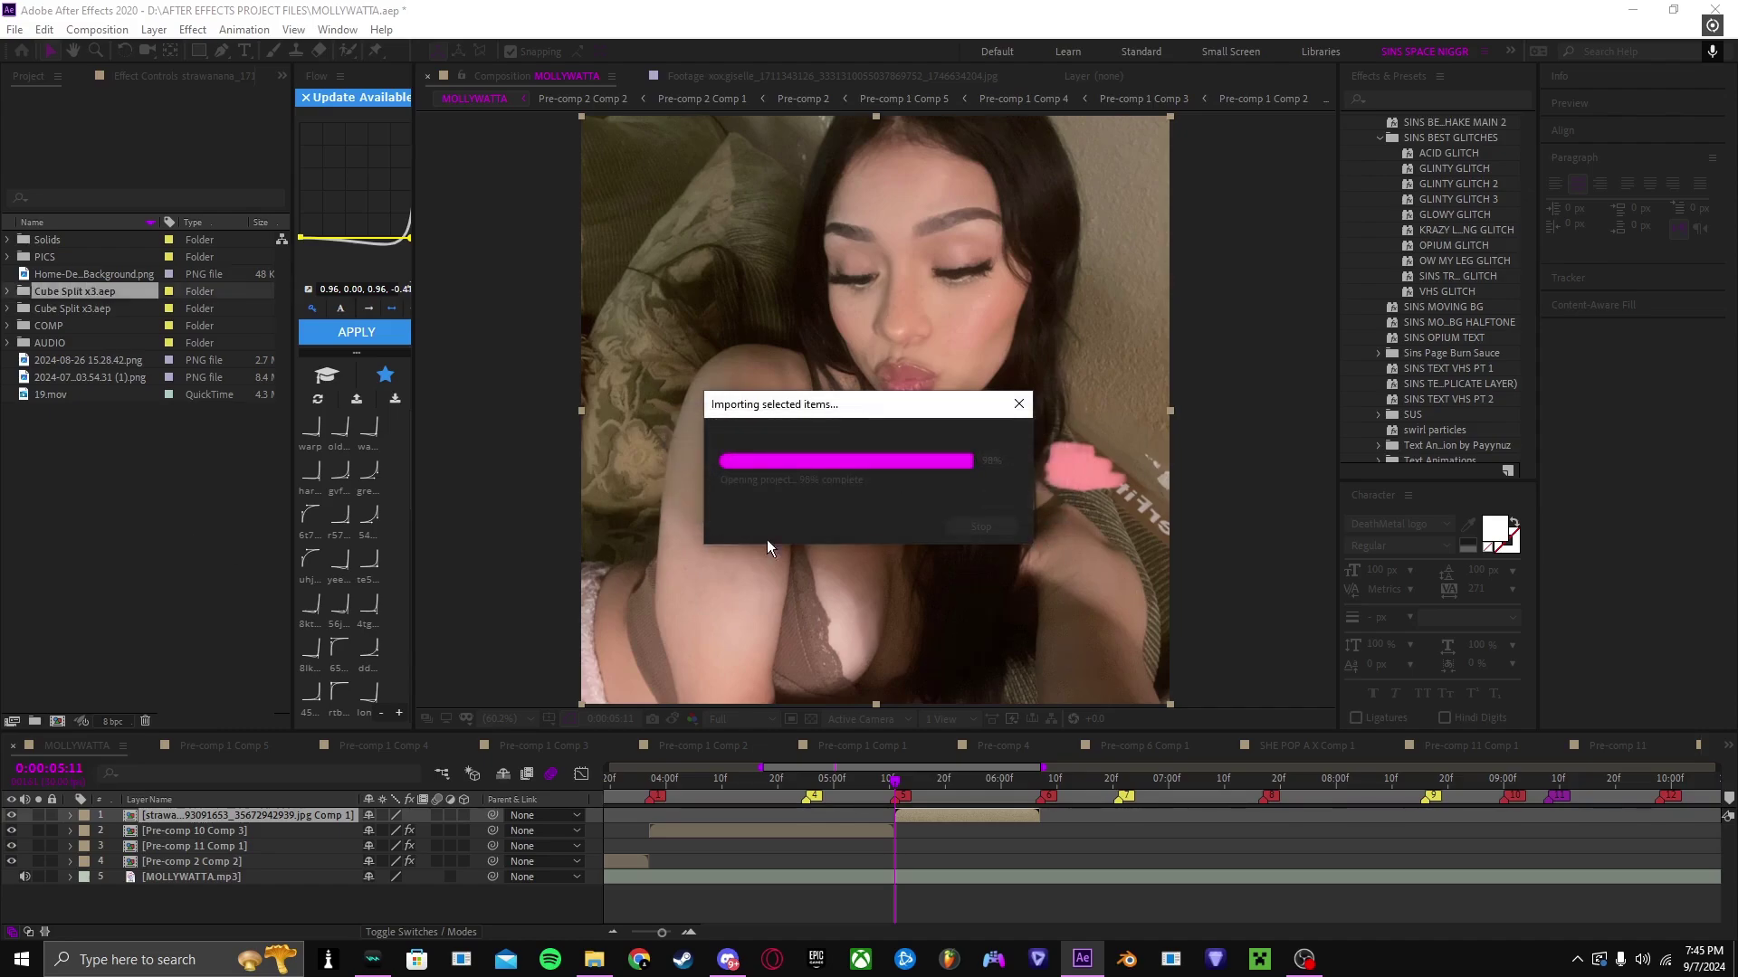
Step: Pre-compose the picture layer as SPLIT CUBE, moving all attributes and adjusting the duration to the layer's time span
right_click(926, 812)
click(996, 733)
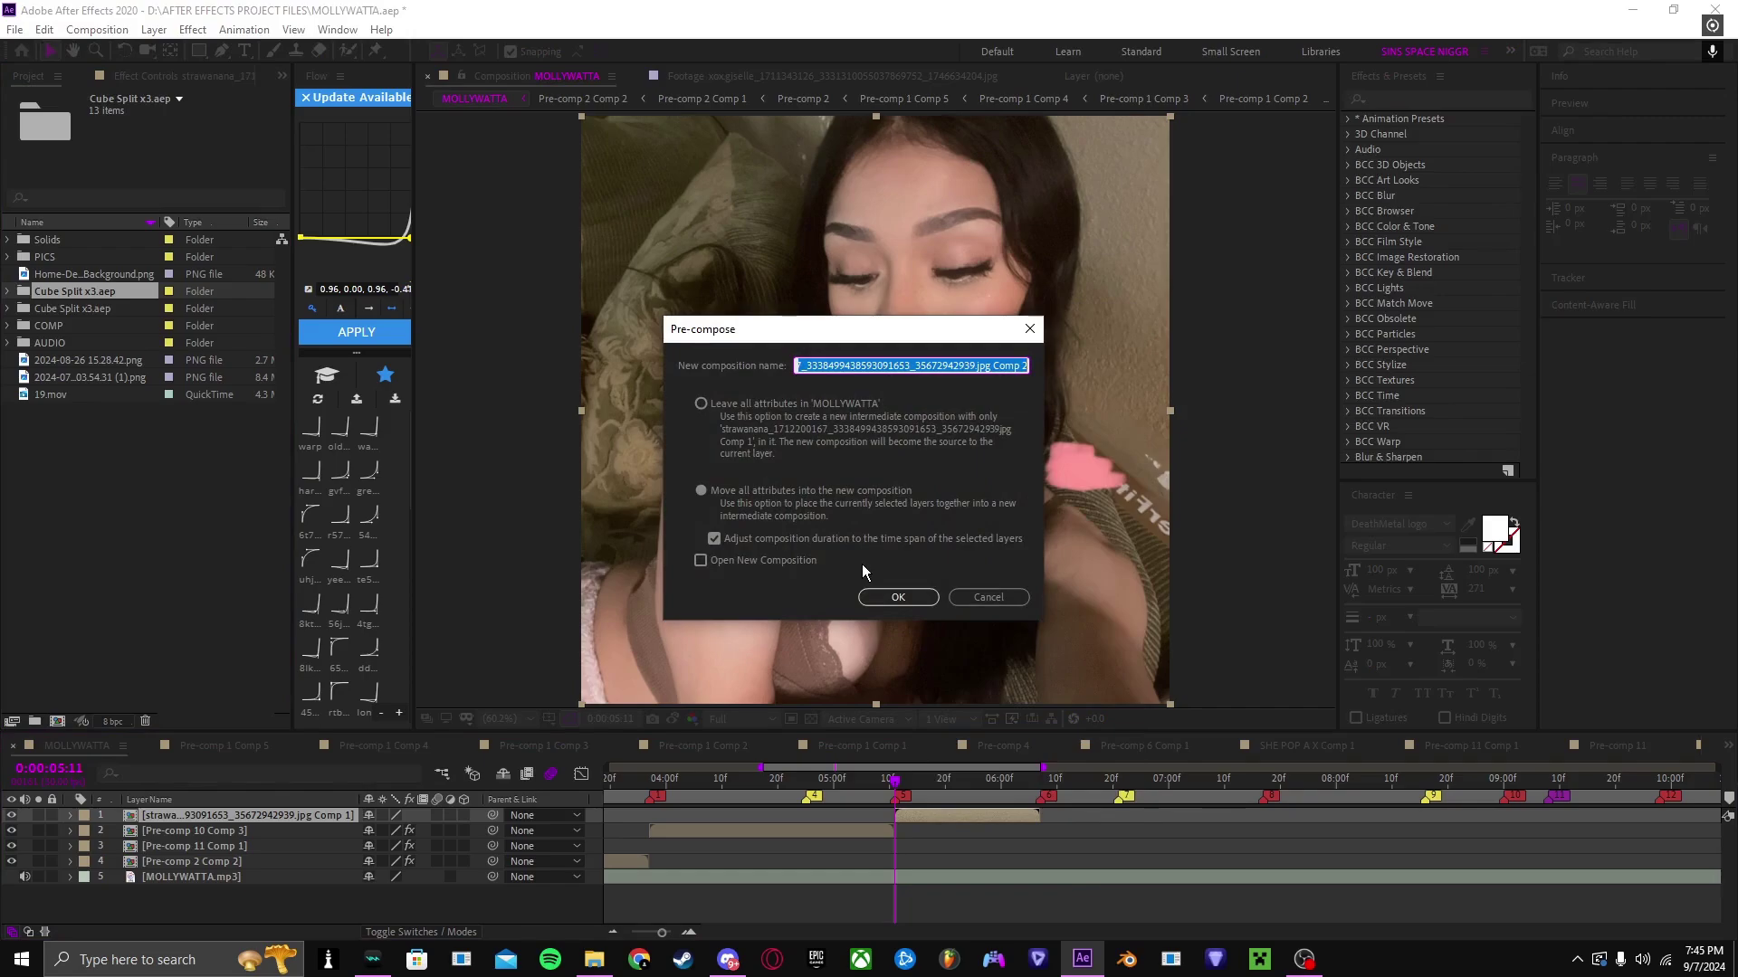
text(SPLIT CUBE)
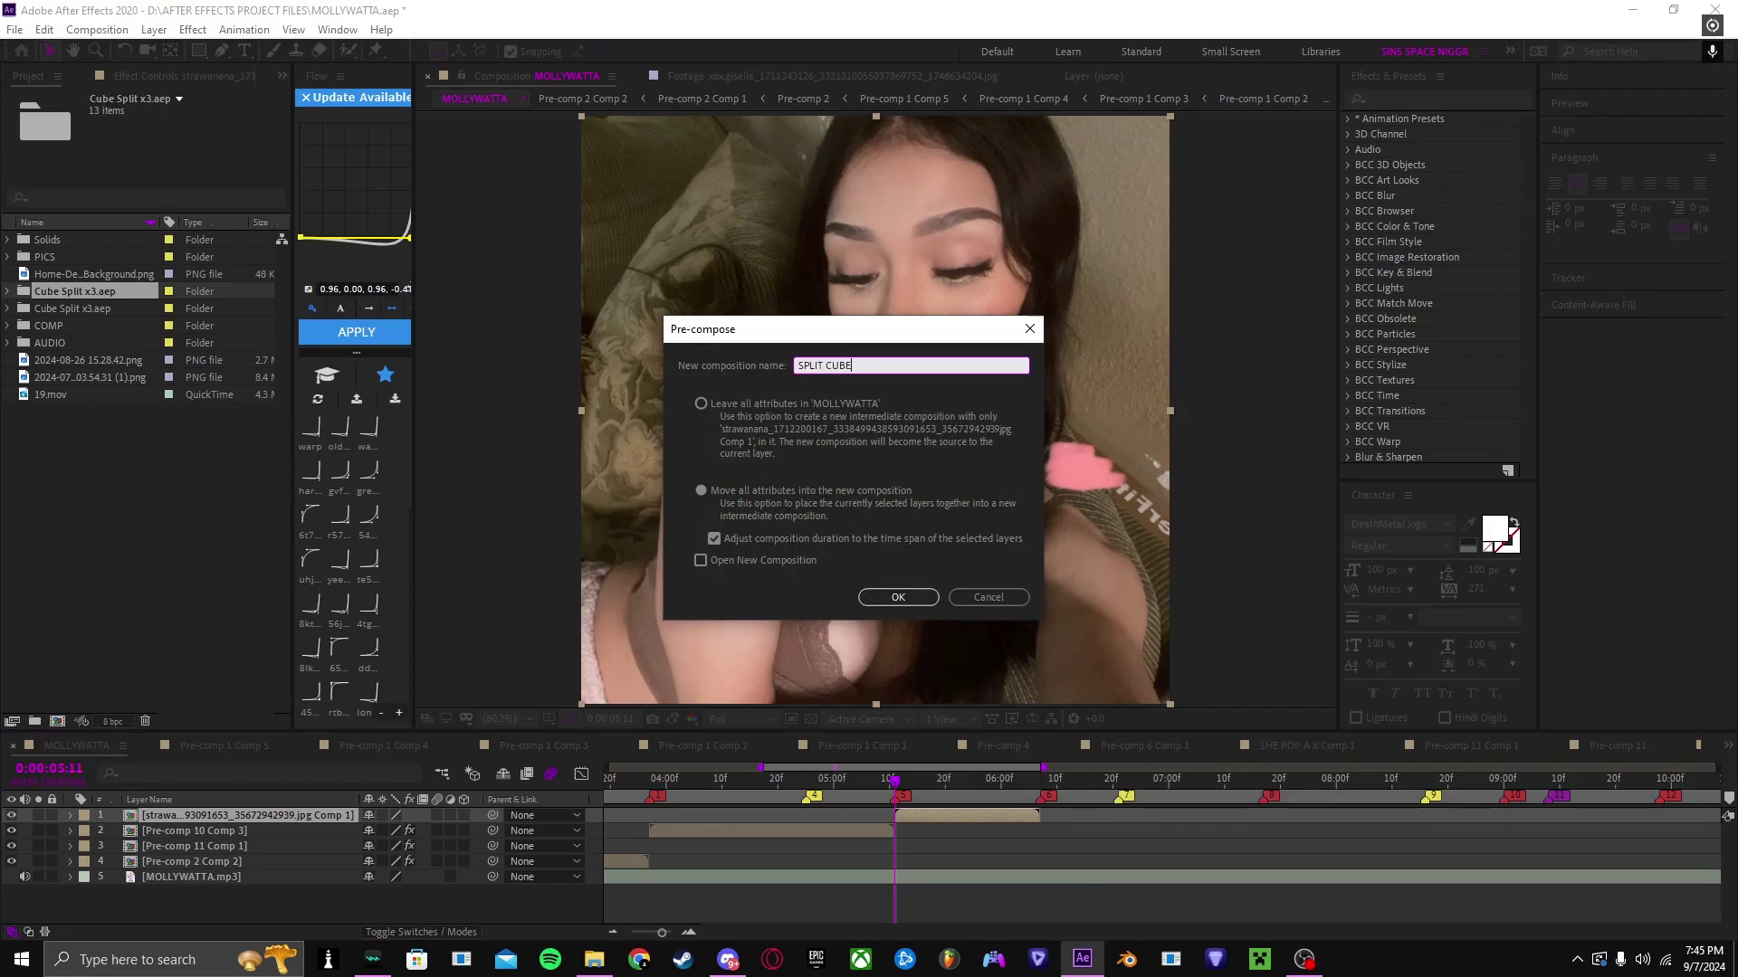
click(897, 597)
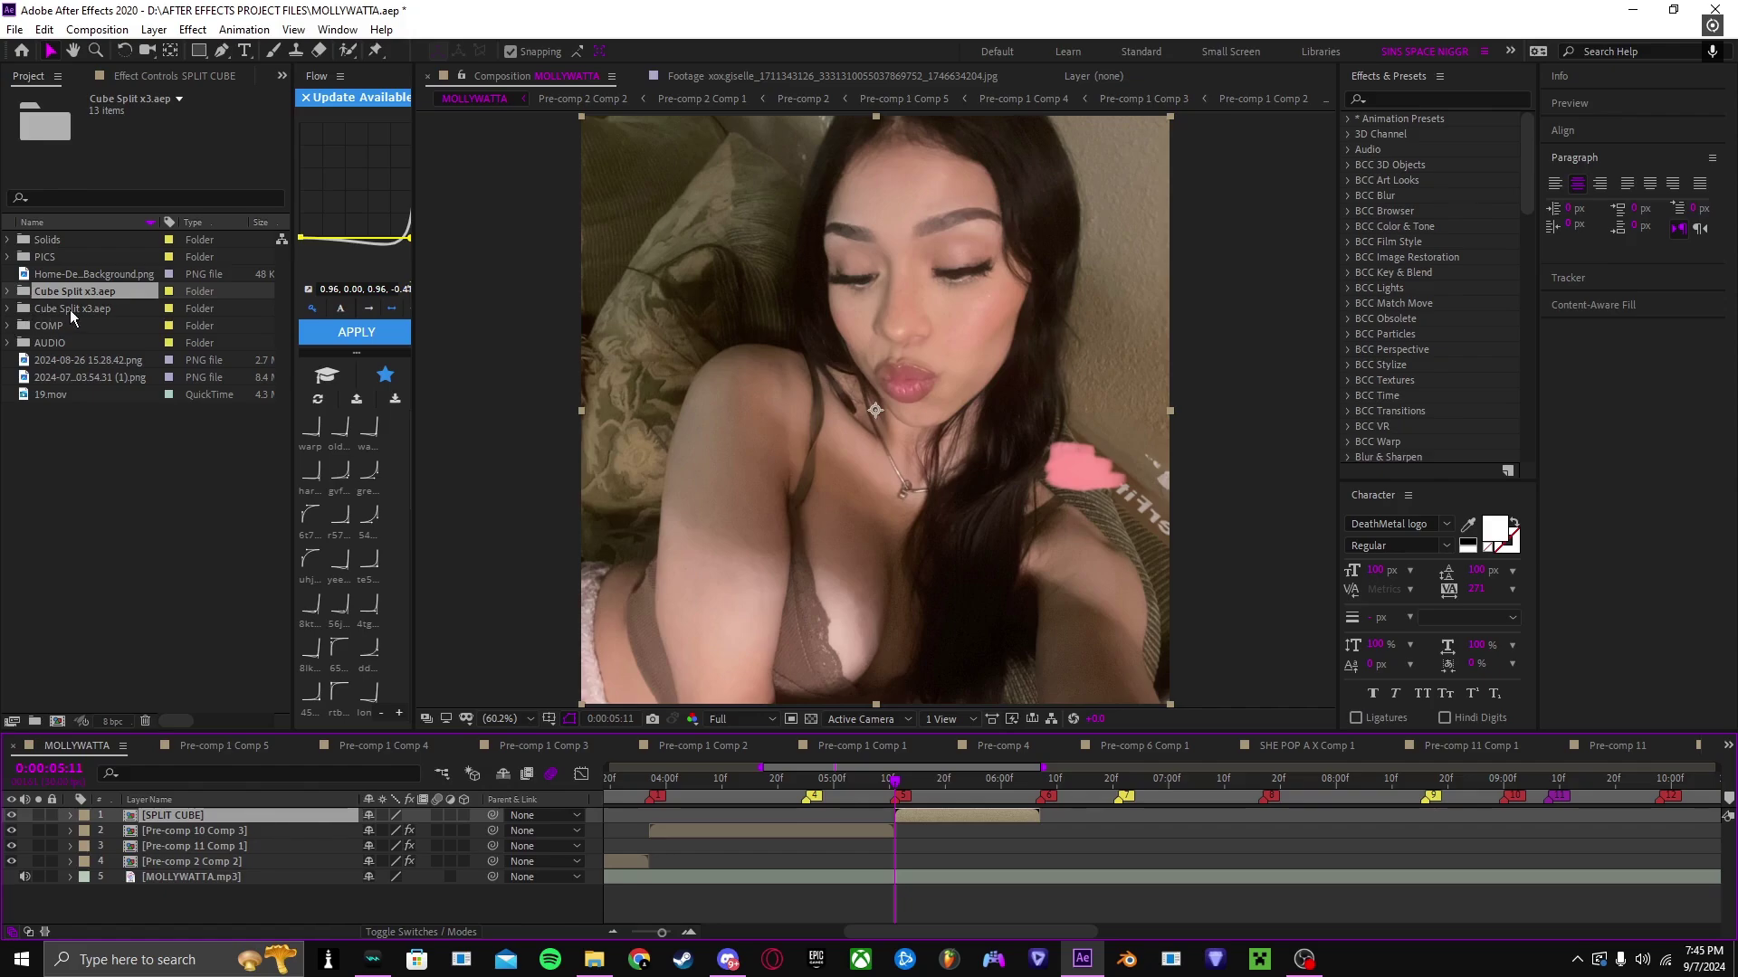
Step: Open the Cube Split x3 (Photo Replace) composition from the newly imported Cube Split x3.aep folder
click(8, 291)
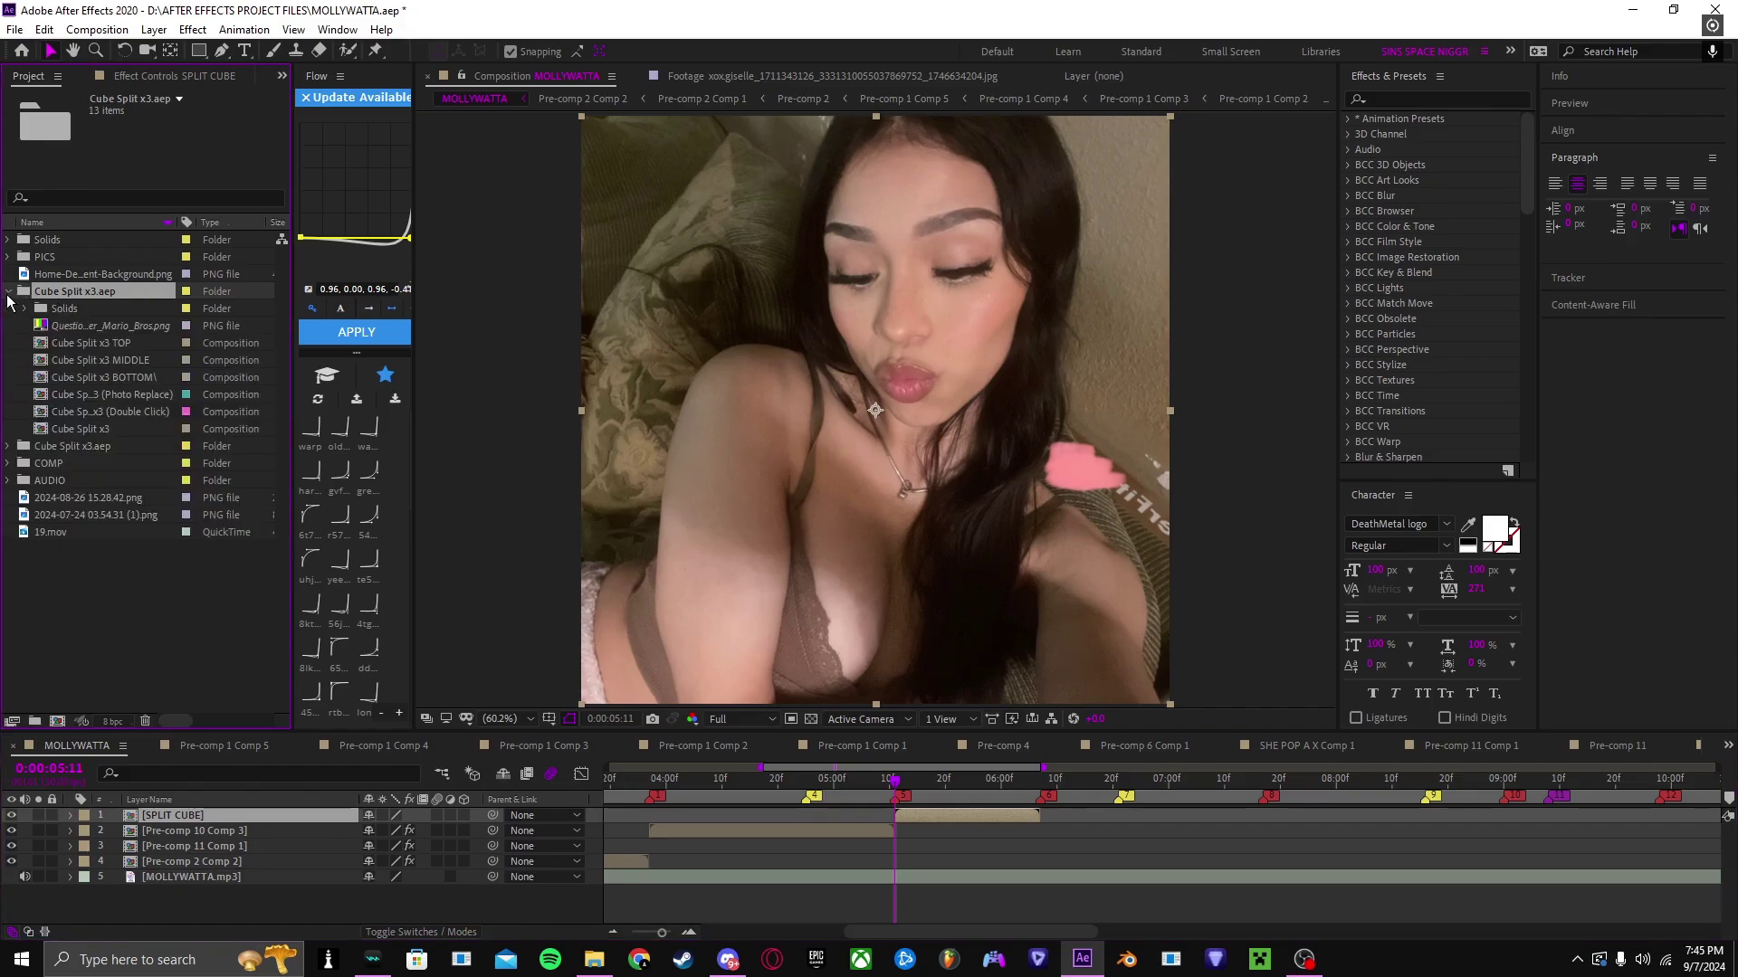
click(118, 394)
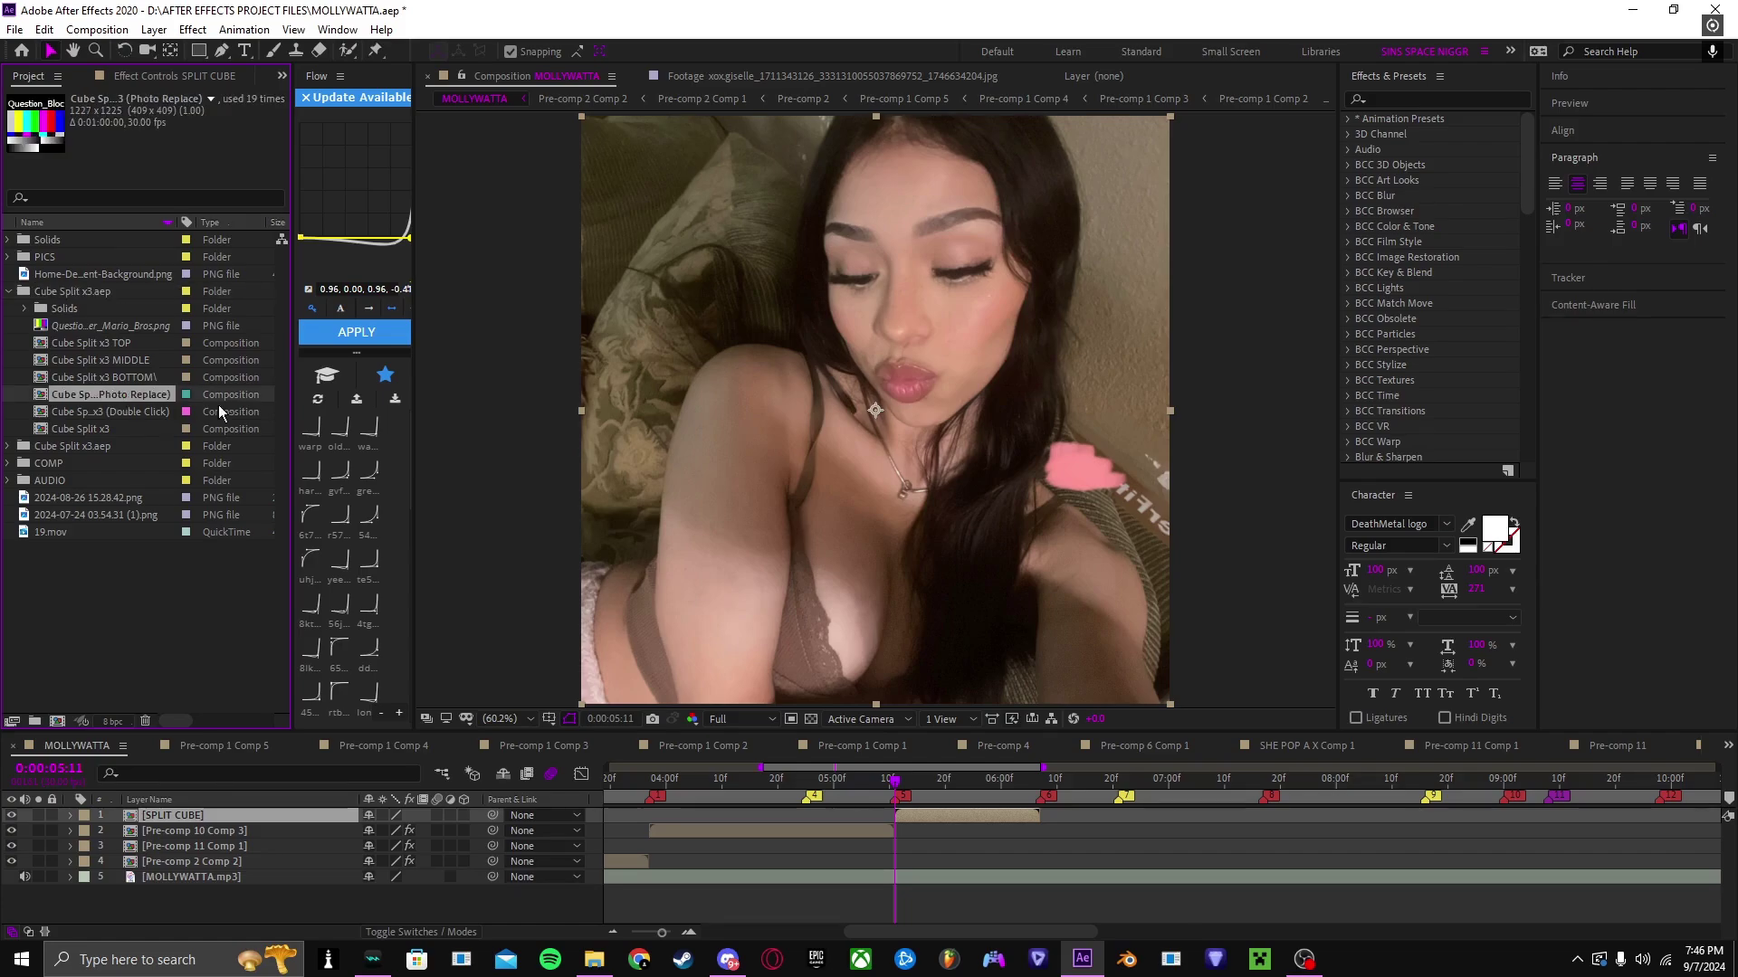
double_click(128, 394)
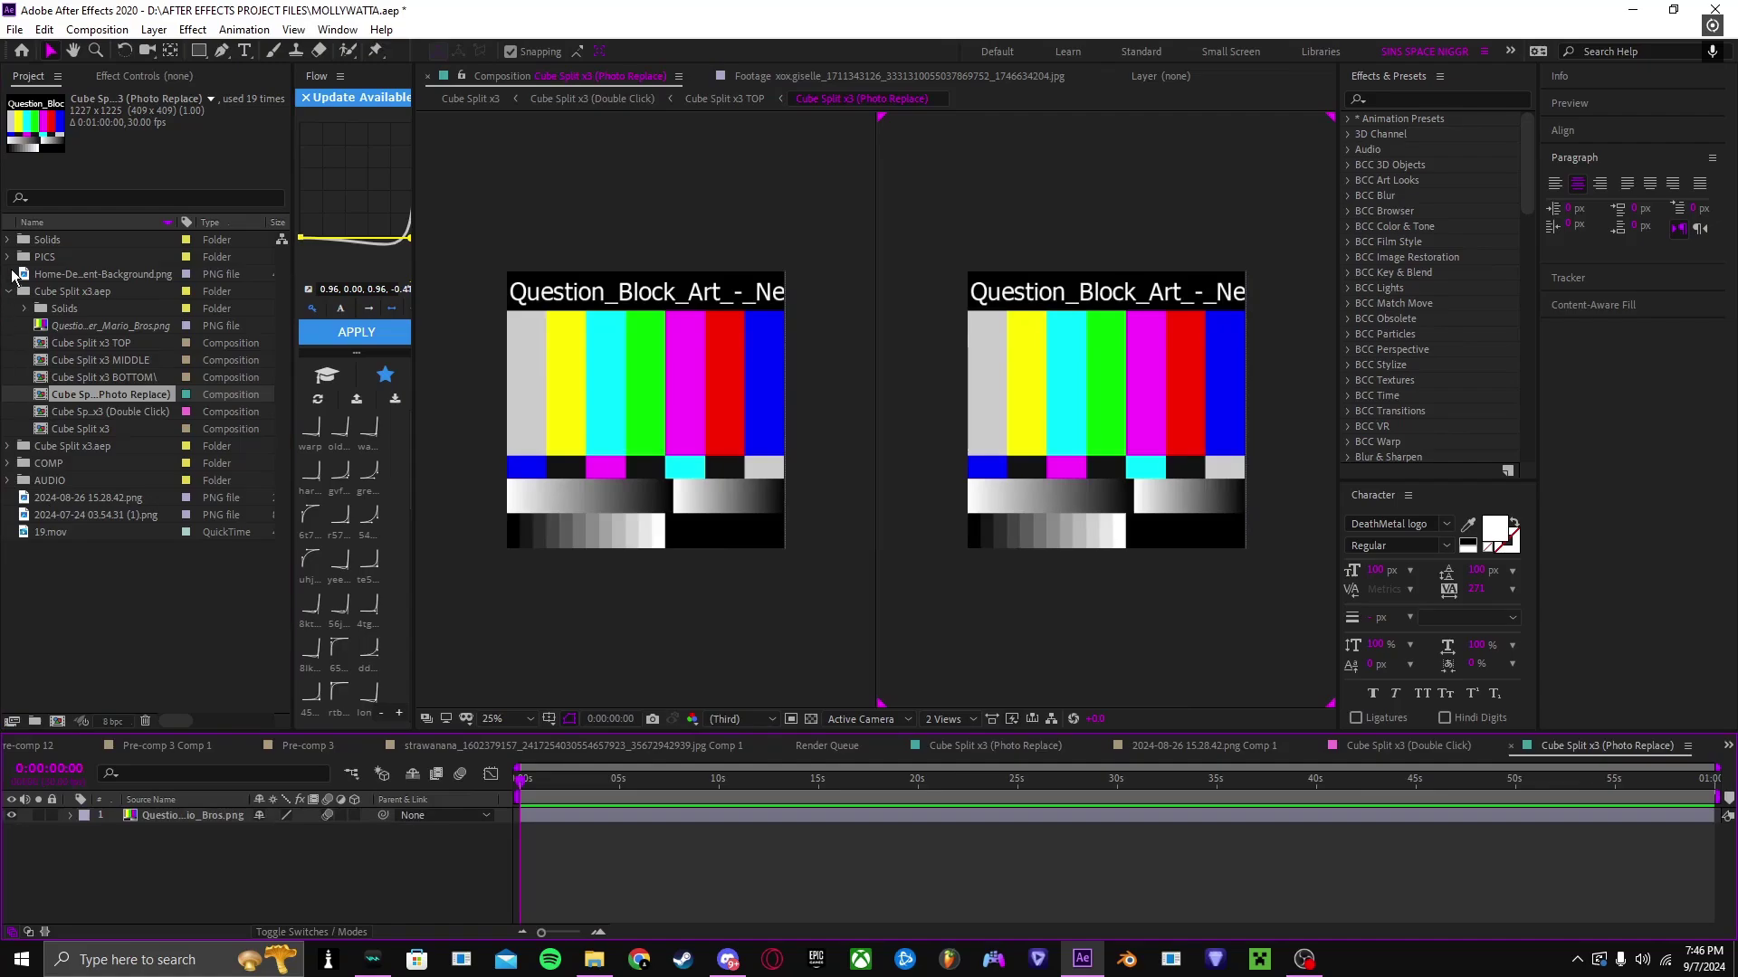
Step: Add the SPLIT CUBE composition from the COMP folder above the placeholder image and scale it up to fill the frame
click(9, 463)
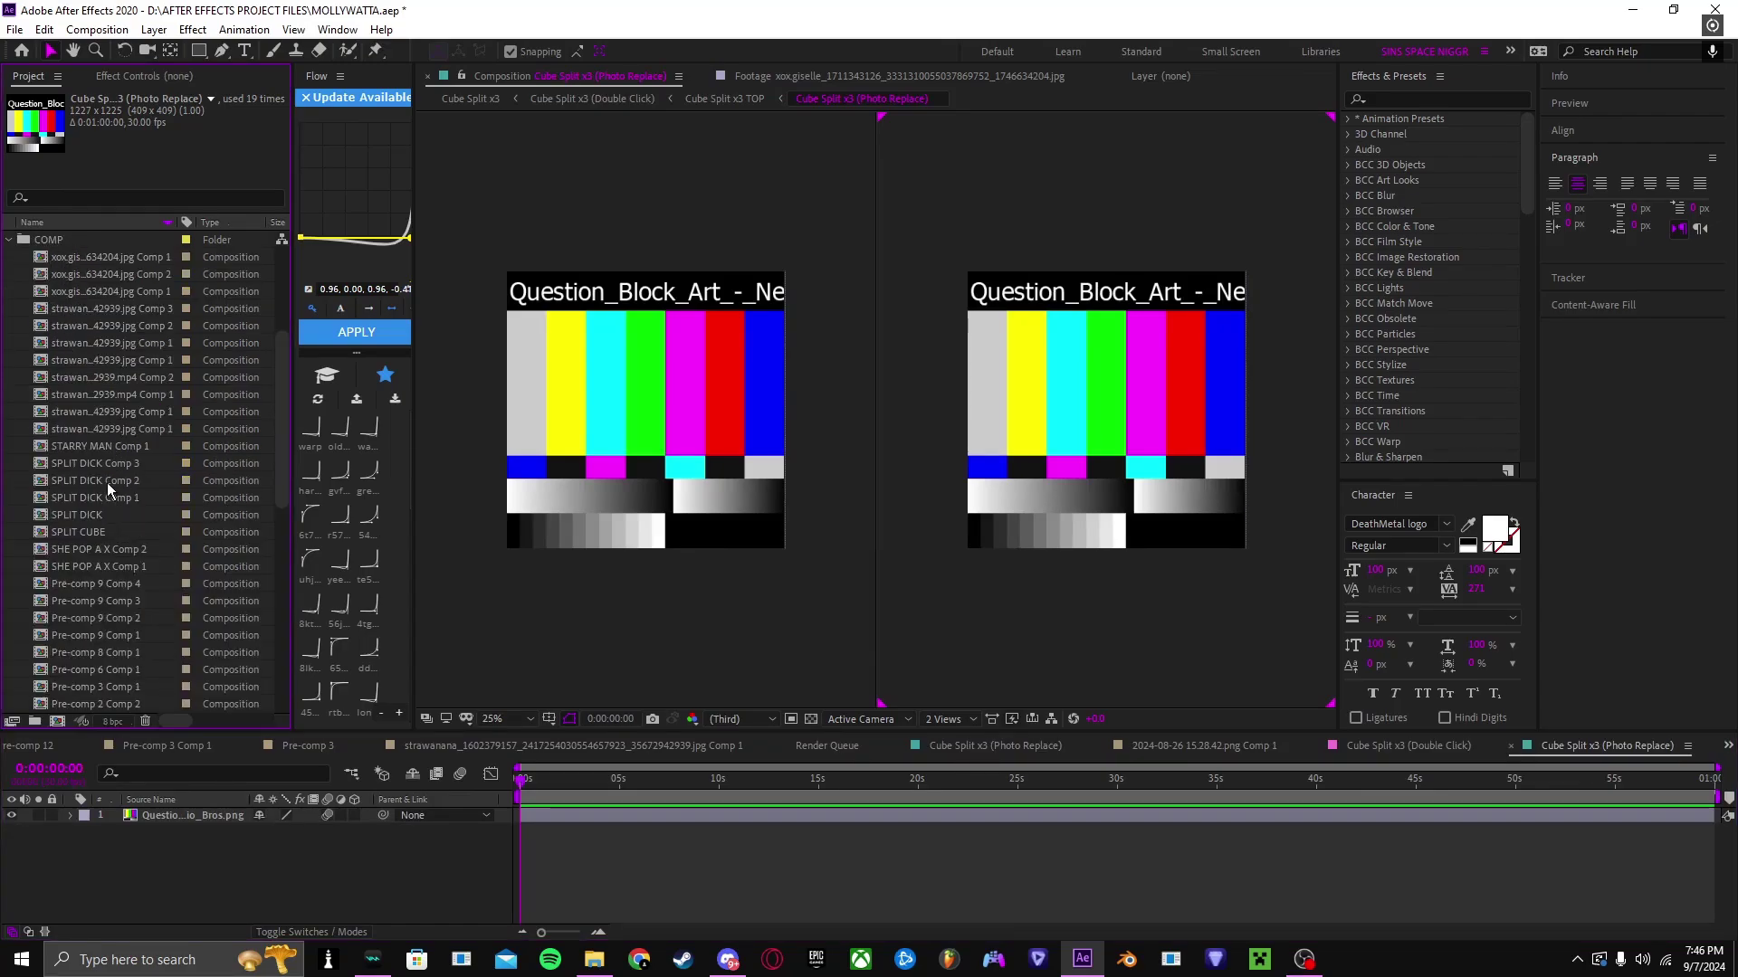
click(127, 530)
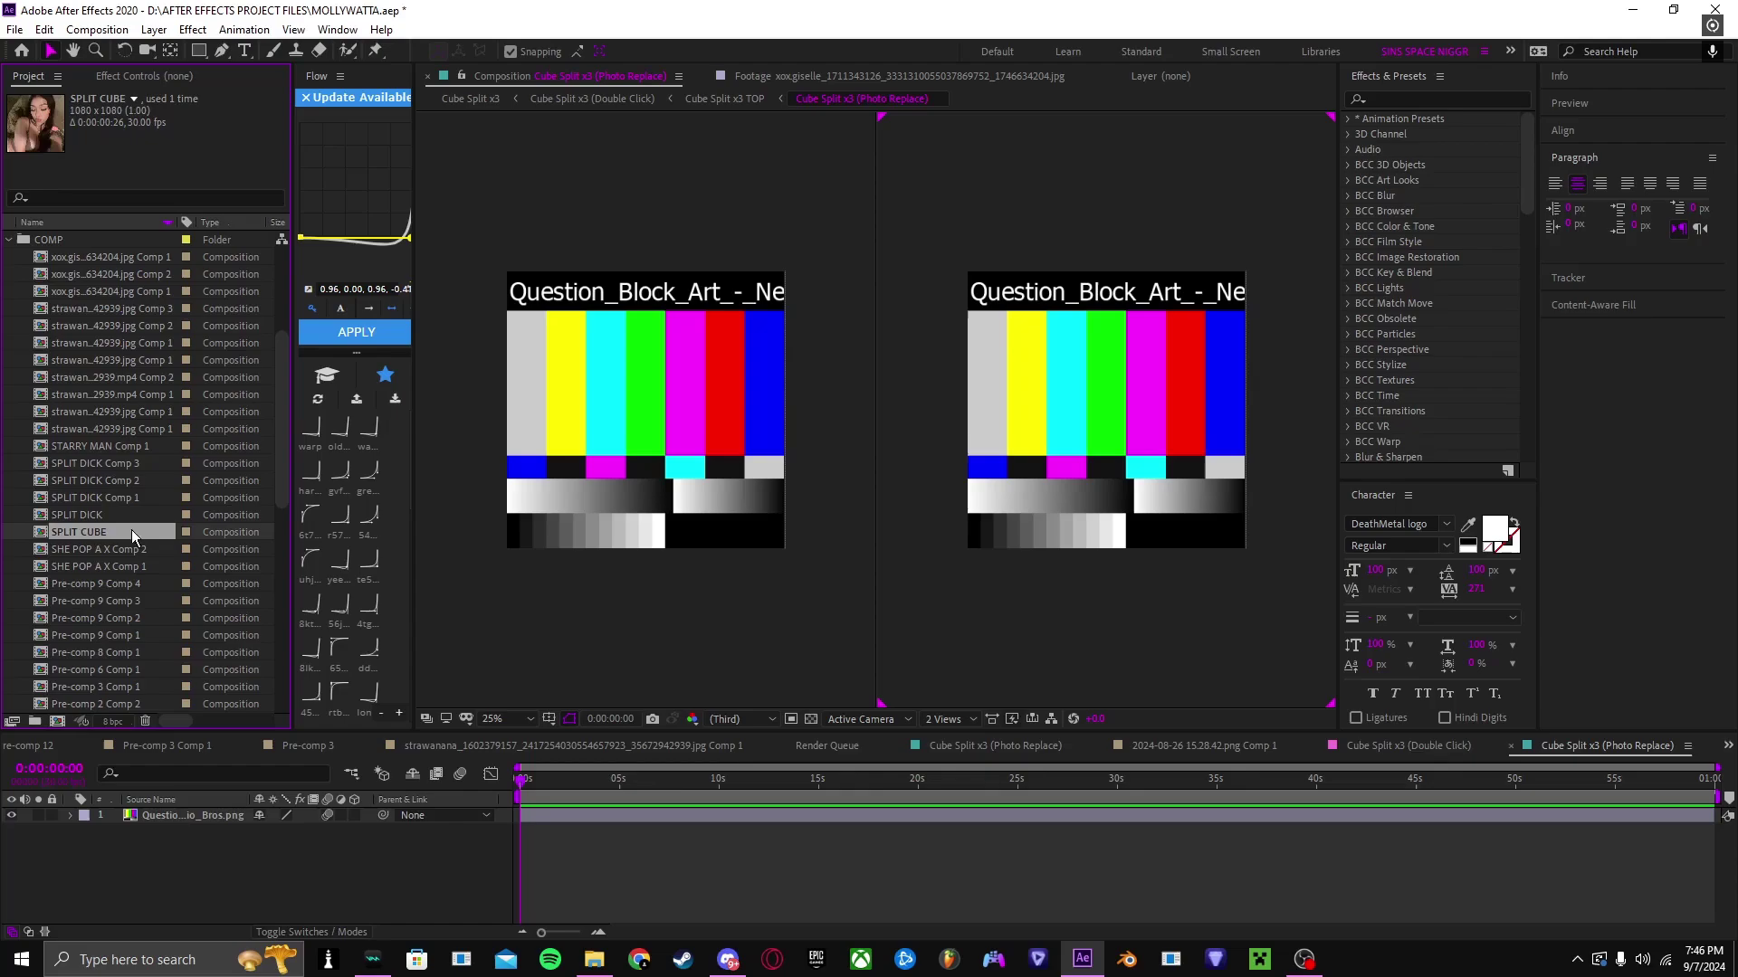
click(72, 516)
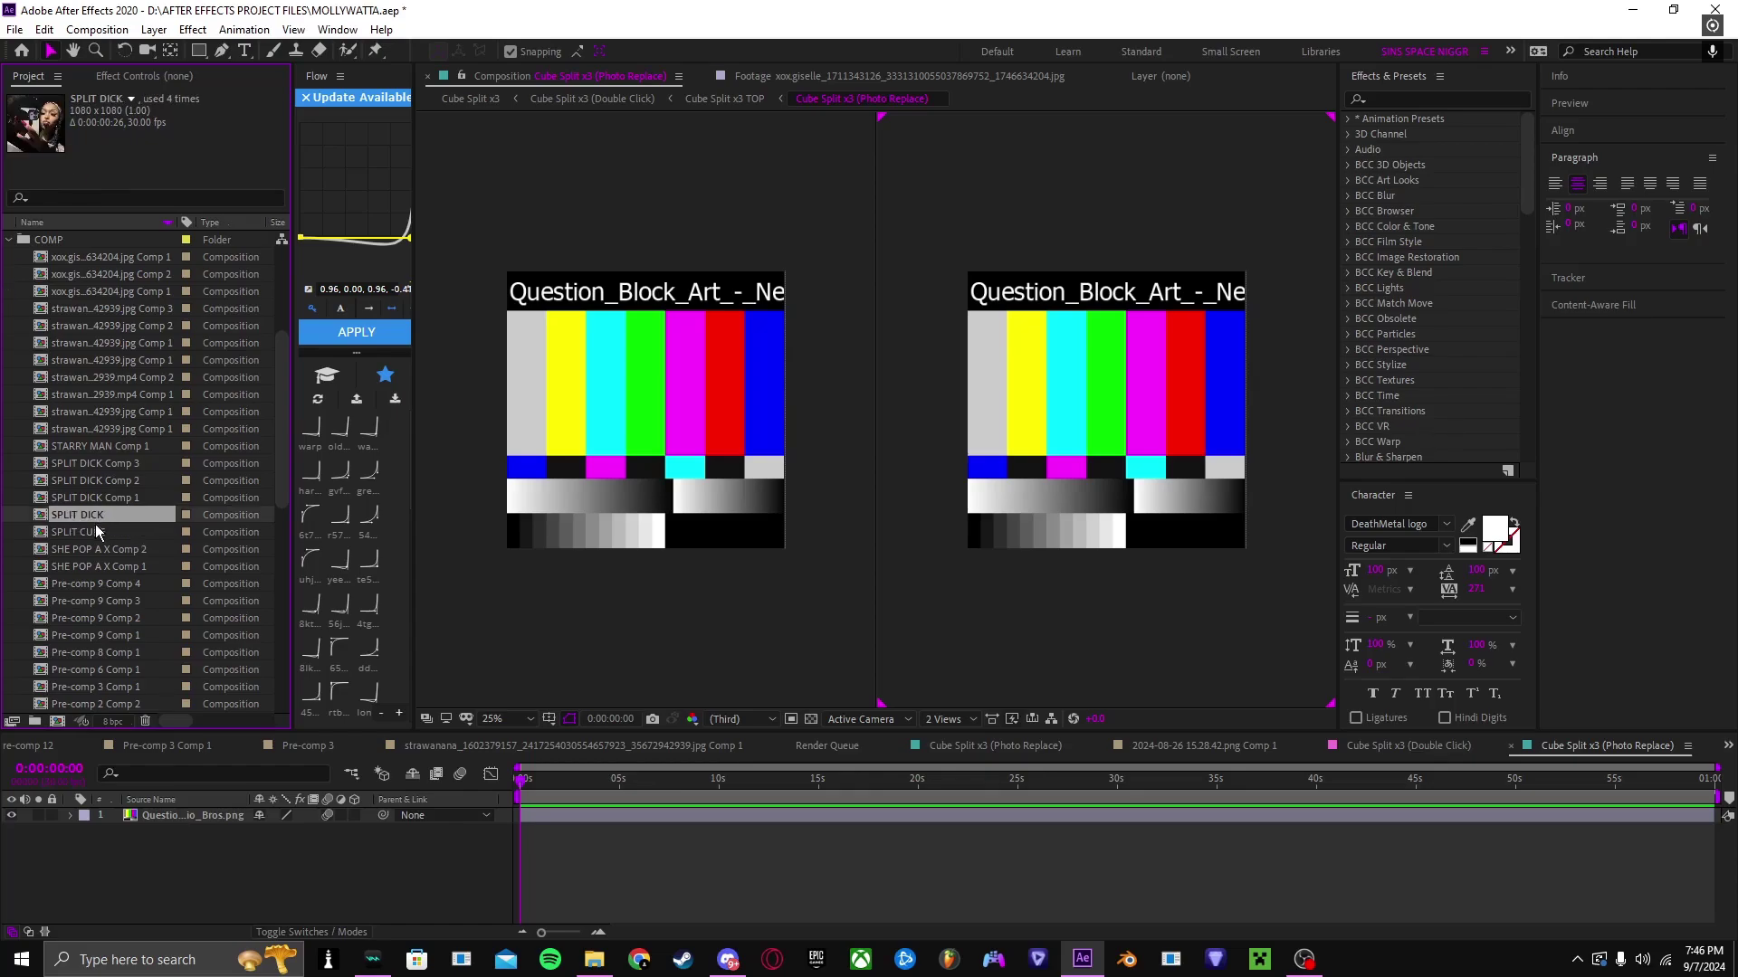
click(87, 533)
drag(90, 530, 327, 832)
key(s)
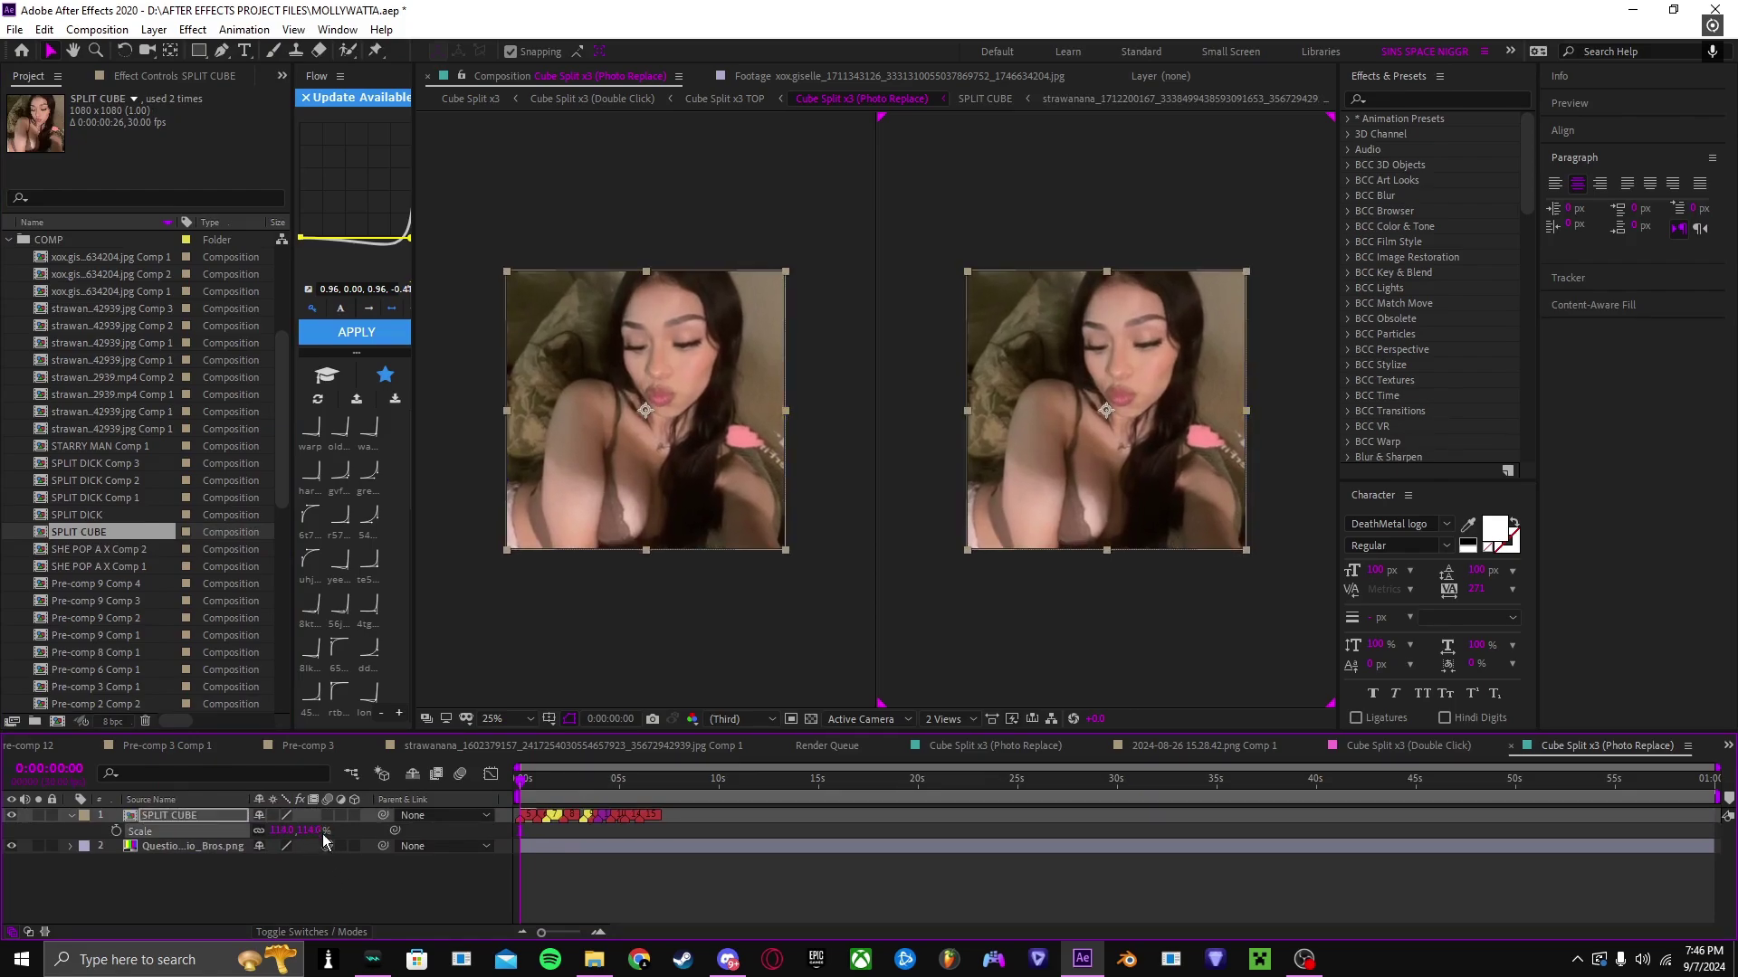
Step: Open the Cube Split x3 (Double Click) composition and test the X rotation of Null 5, undoing the change
click(593, 99)
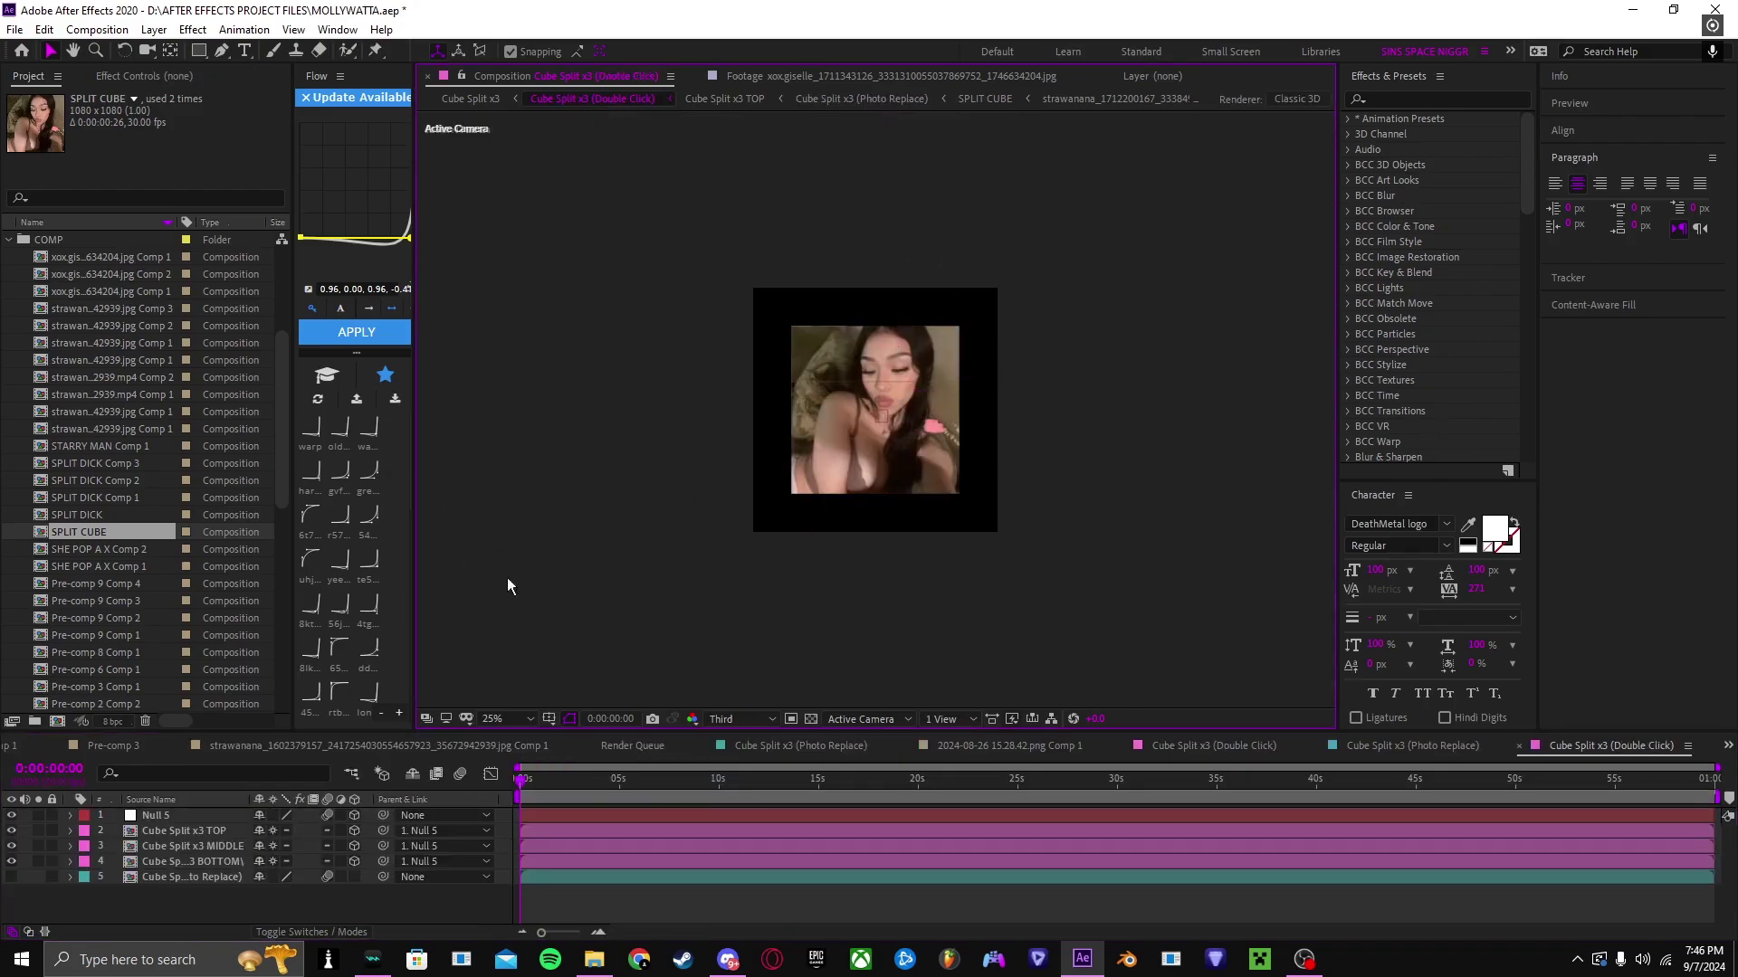
click(156, 816)
key(r)
drag(286, 849, 347, 851)
key(ctrl+z)
click(70, 817)
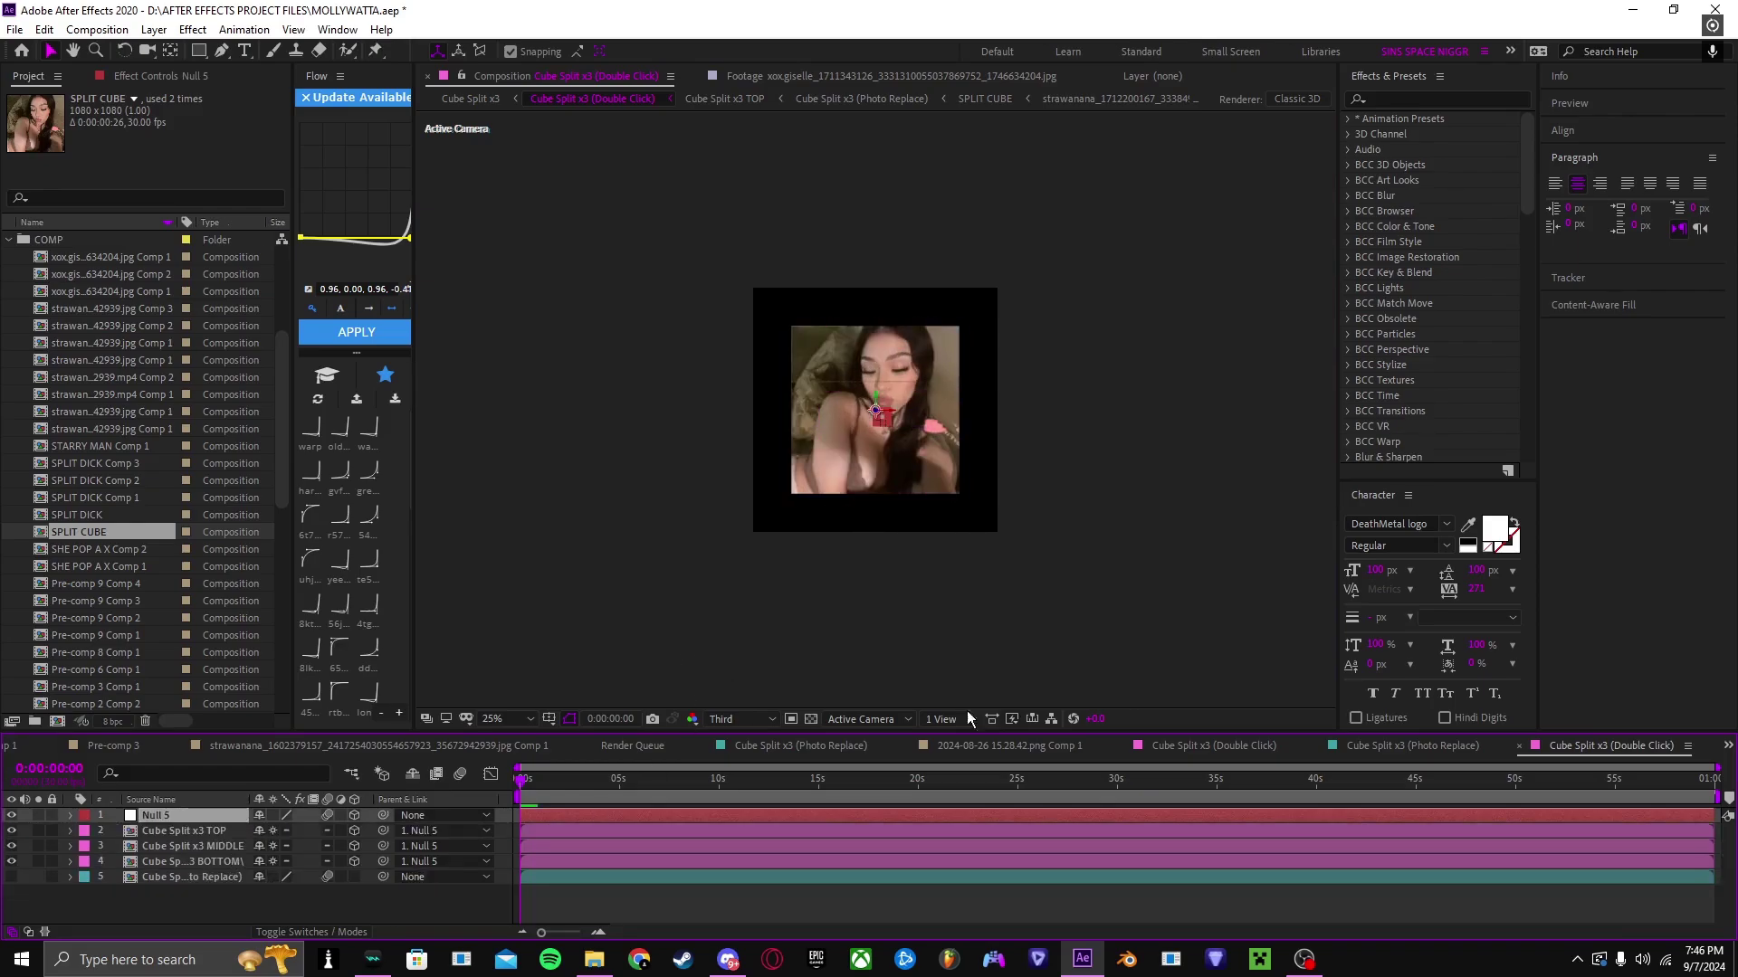
shift+click(210, 876)
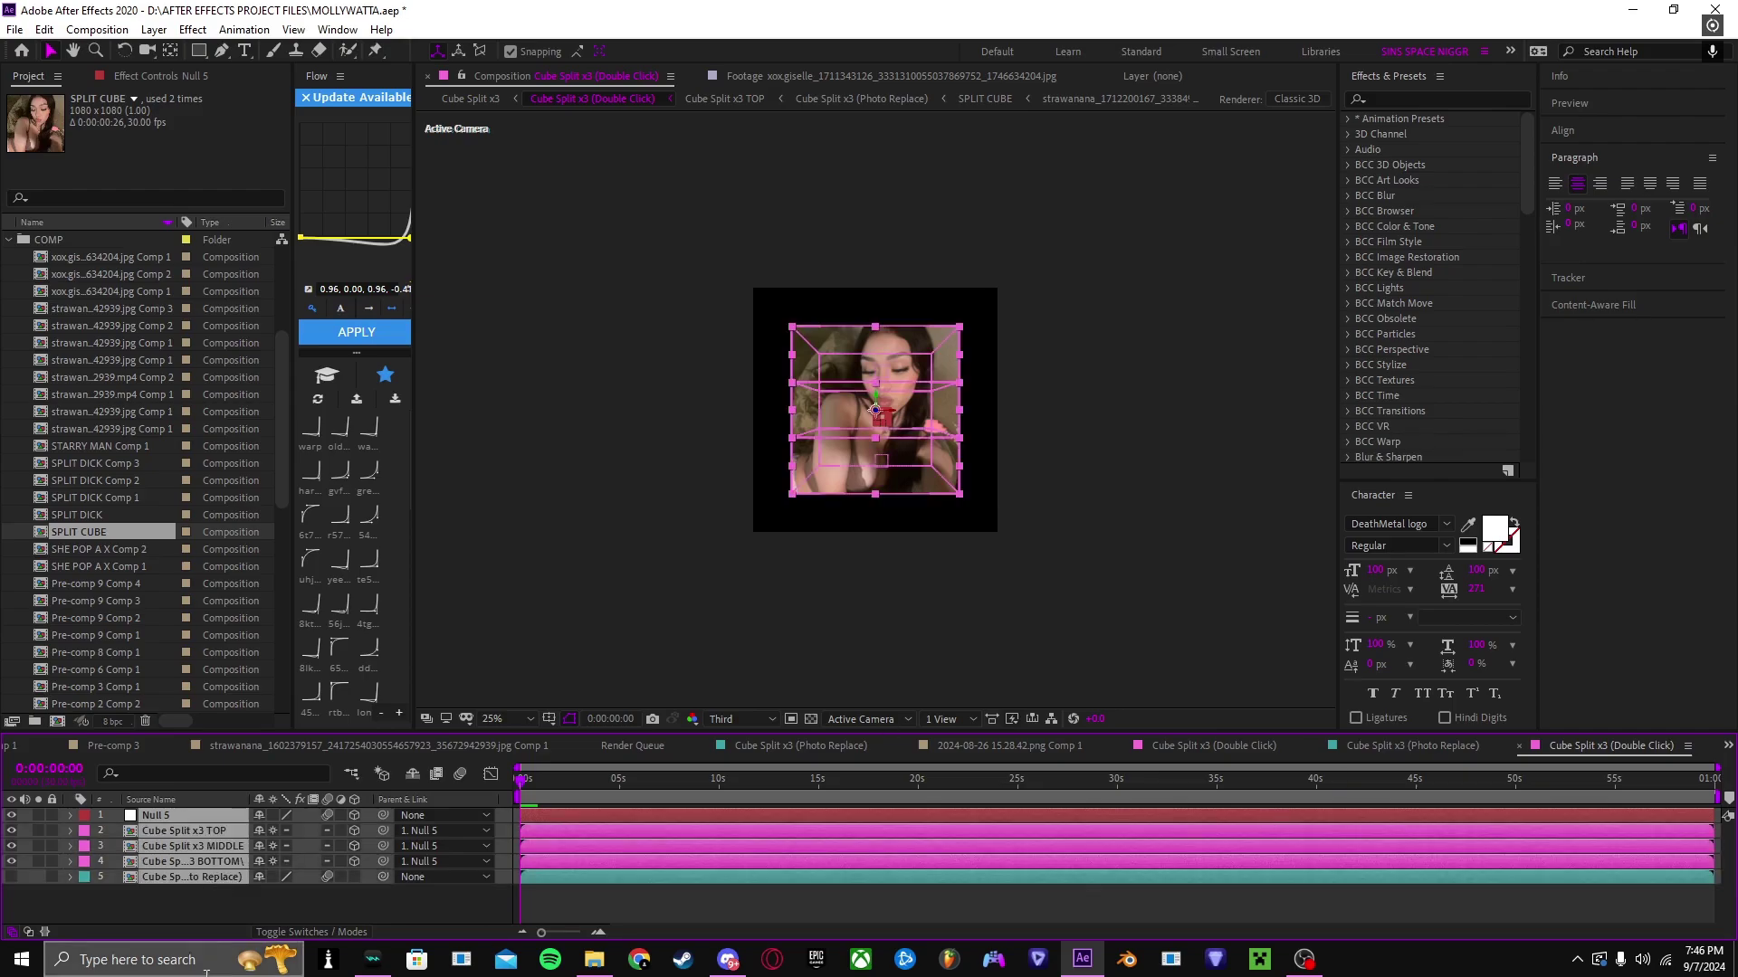
right_click(648, 865)
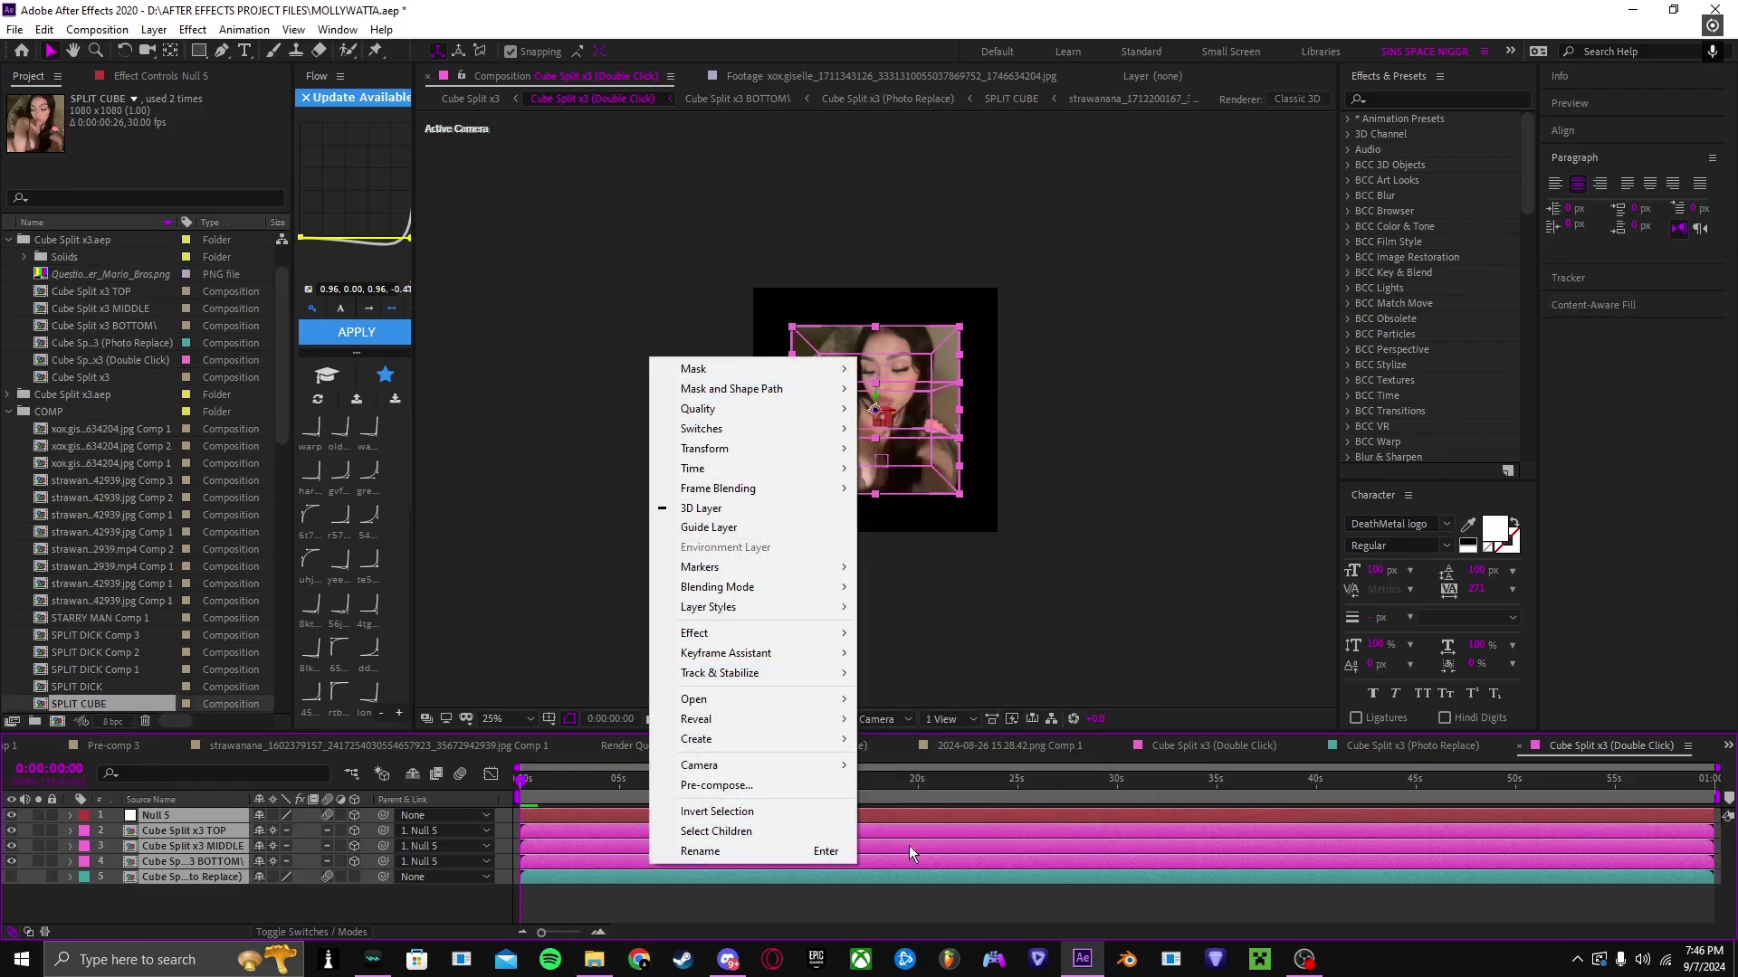
click(600, 910)
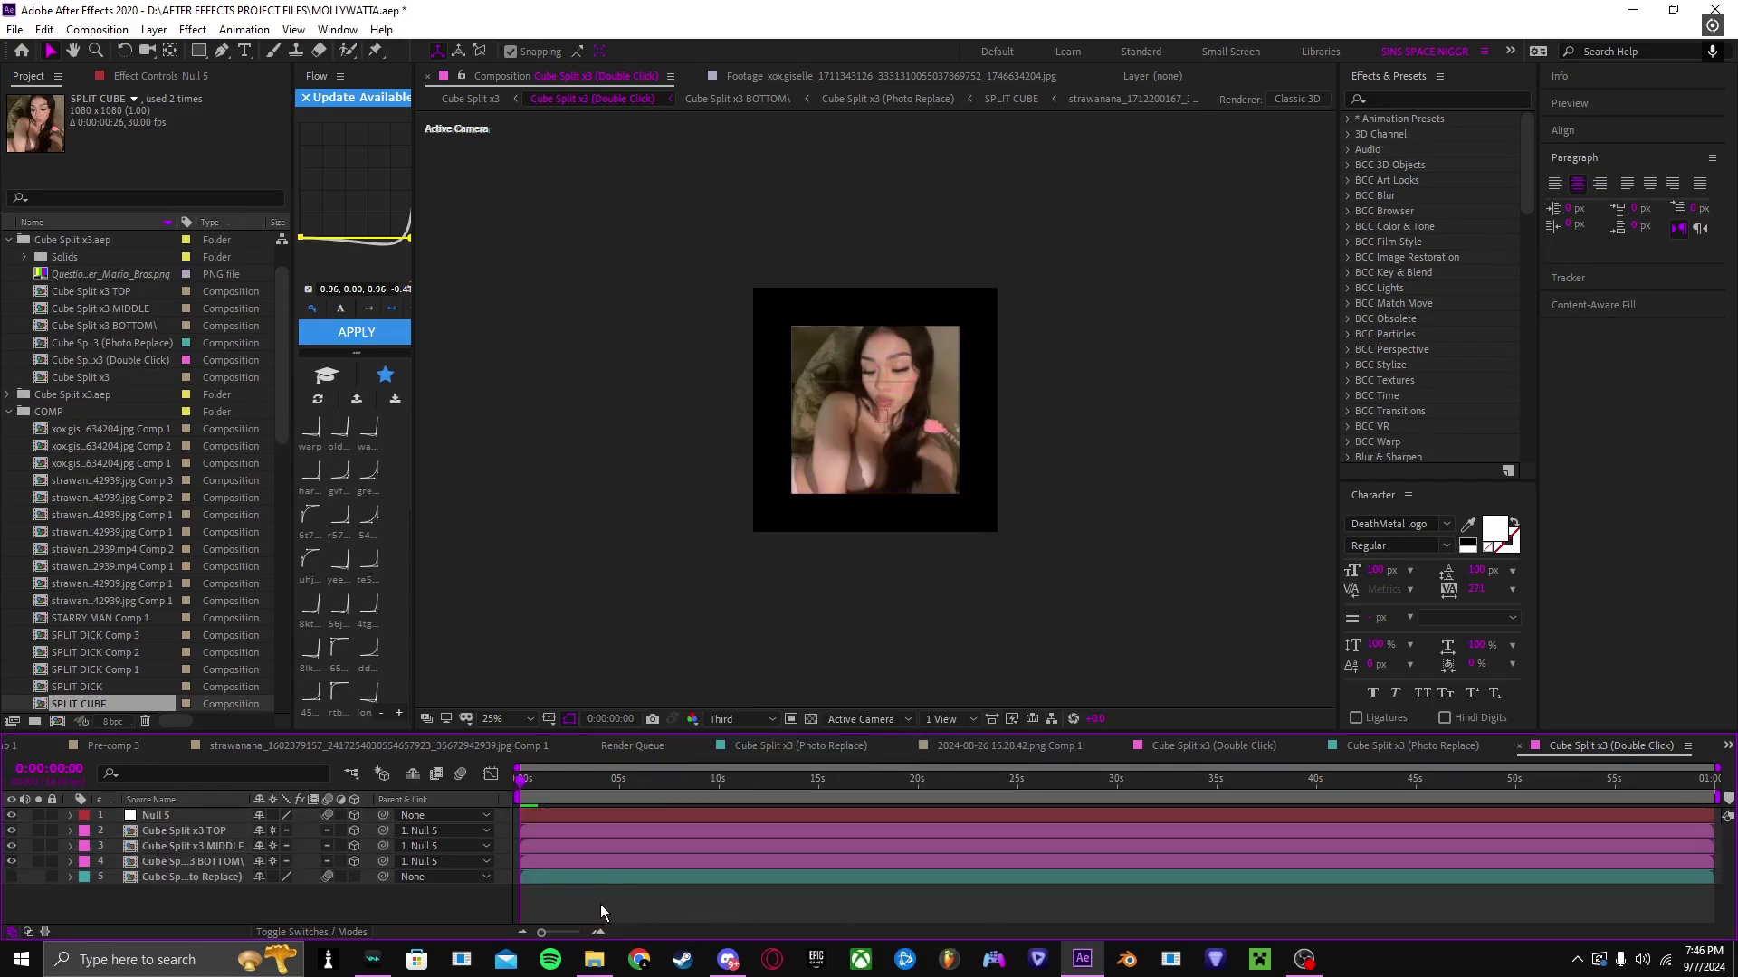
Step: Copy all five layers of Cube Split x3 (Double Click) and paste them at the top of the MOLLYWATTA composition
click(184, 877)
shift+click(170, 814)
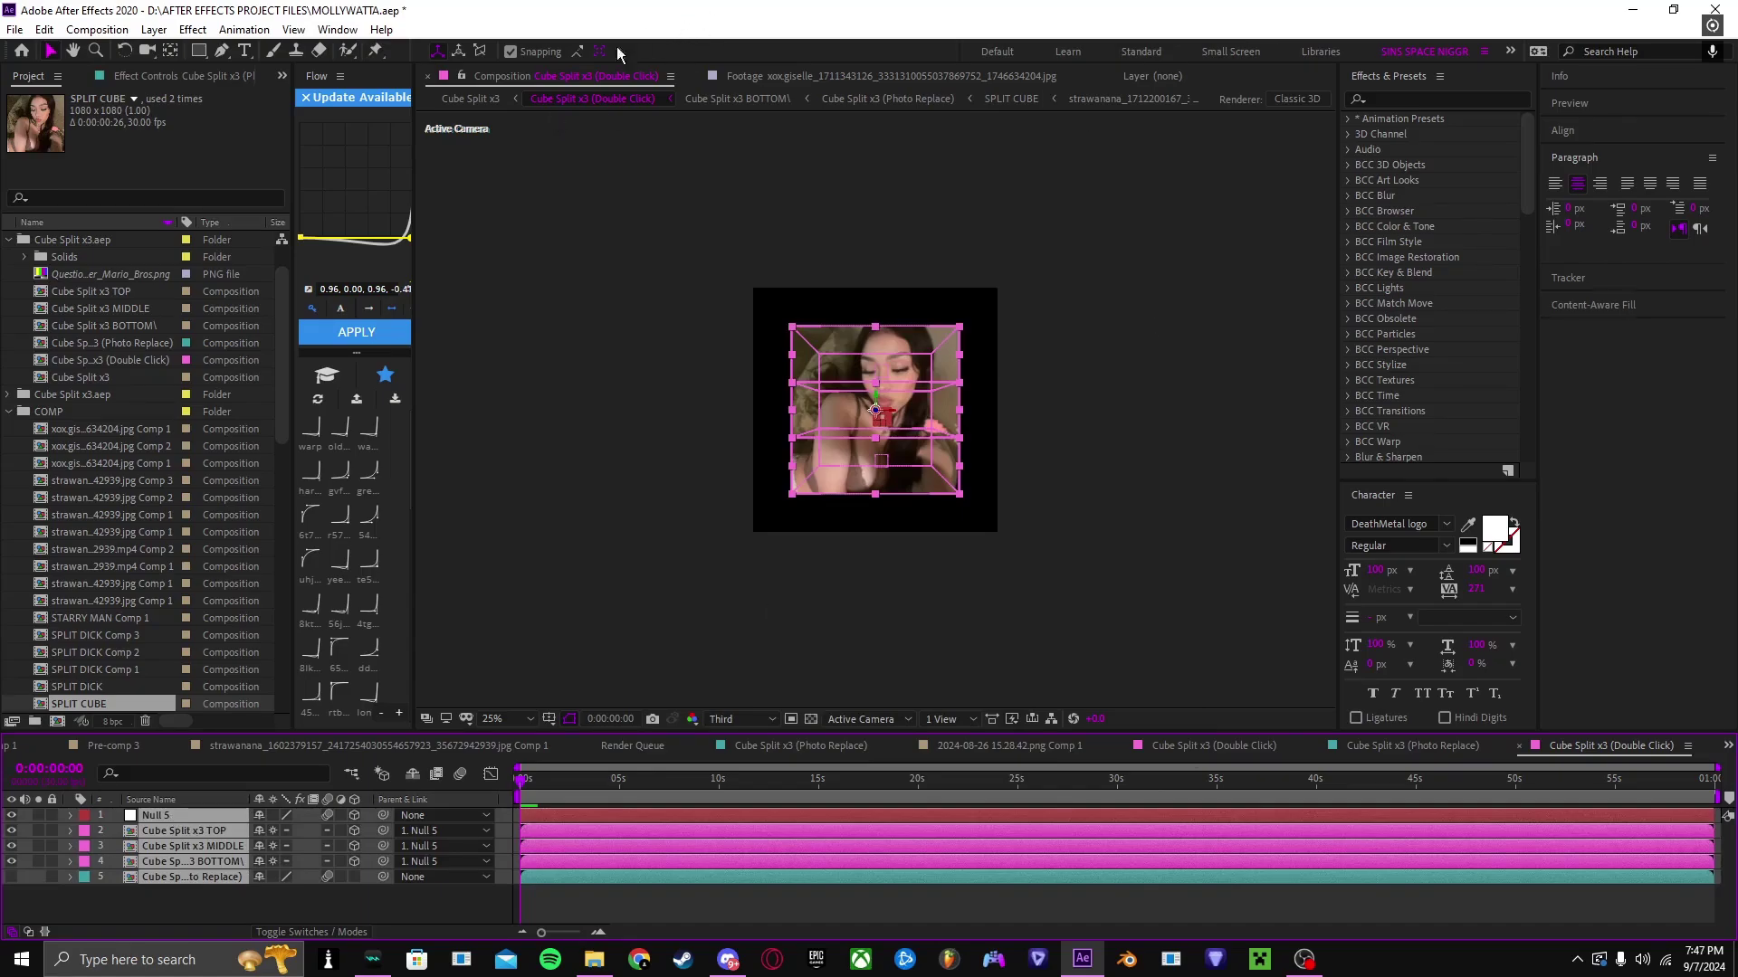
click(342, 749)
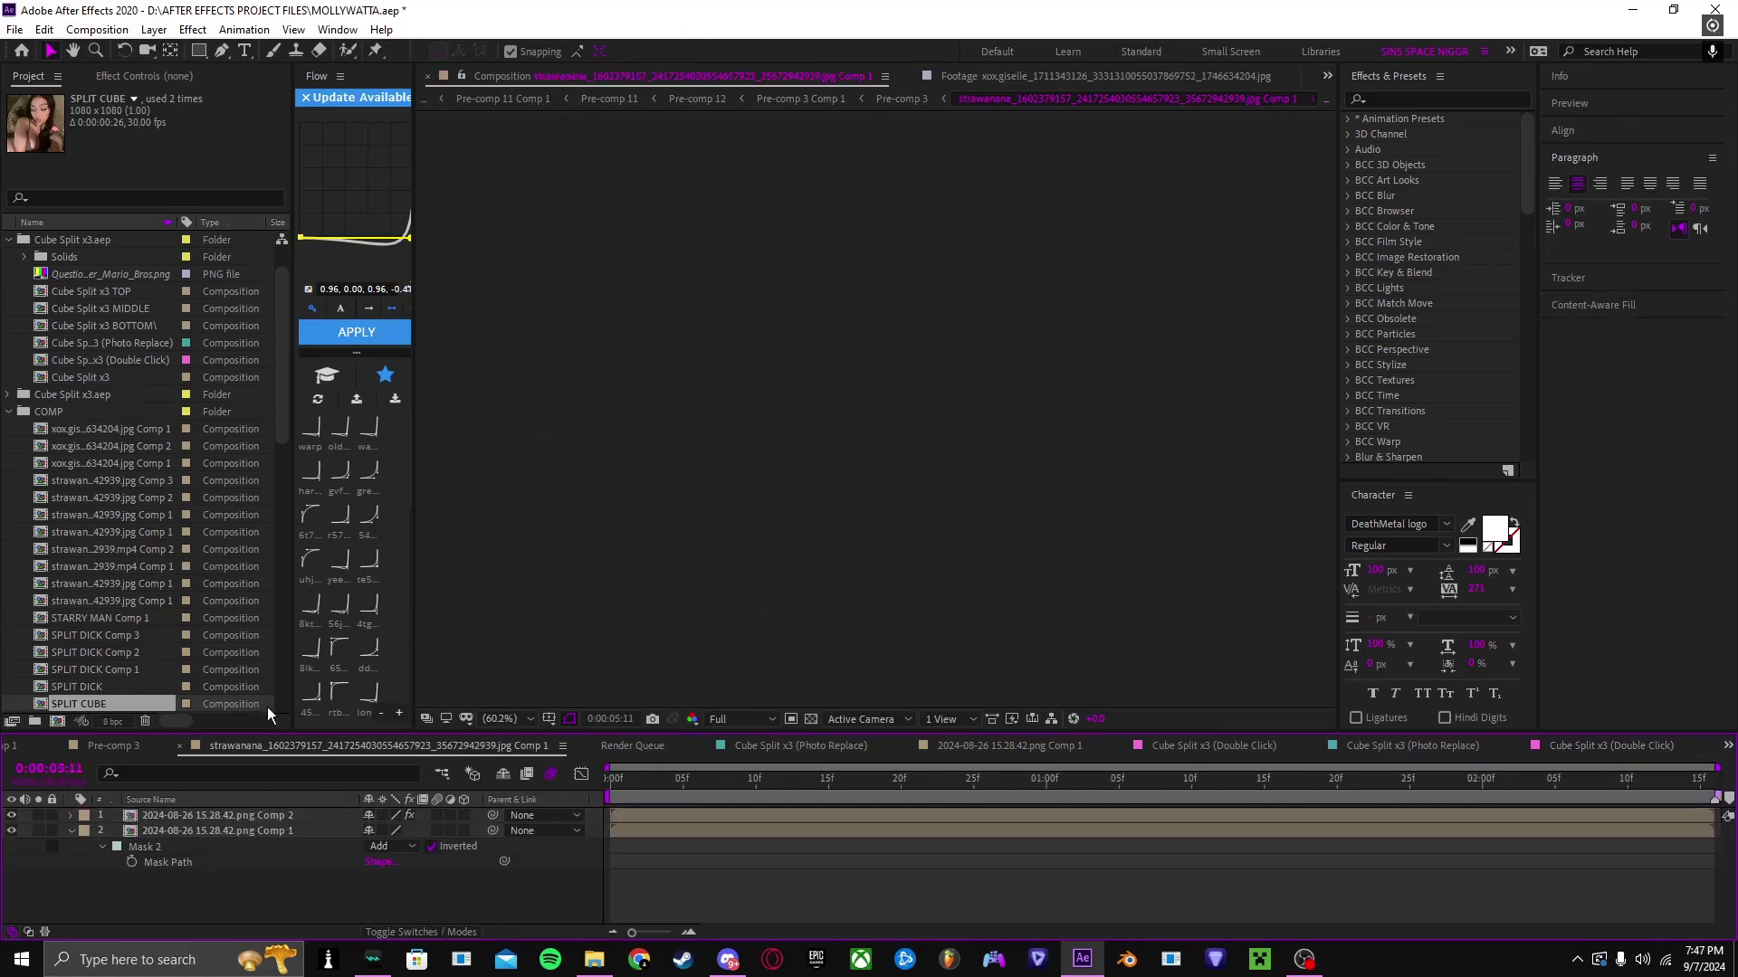
click(440, 100)
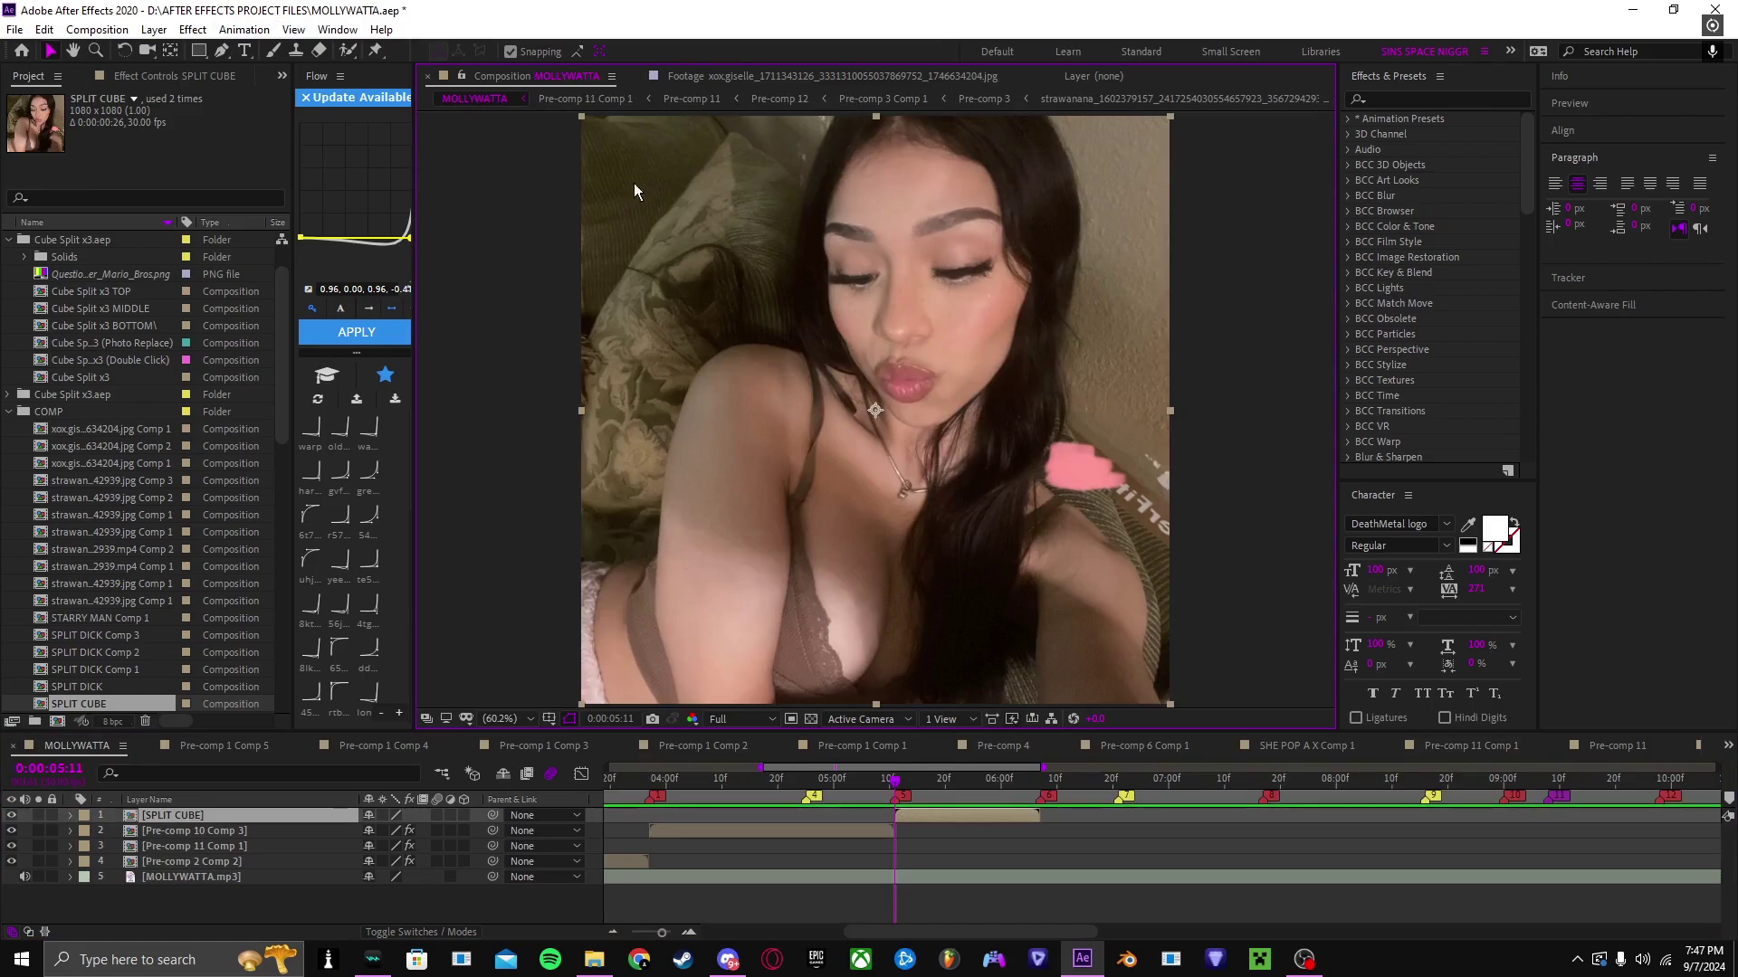
scroll(779, 838, right, 2)
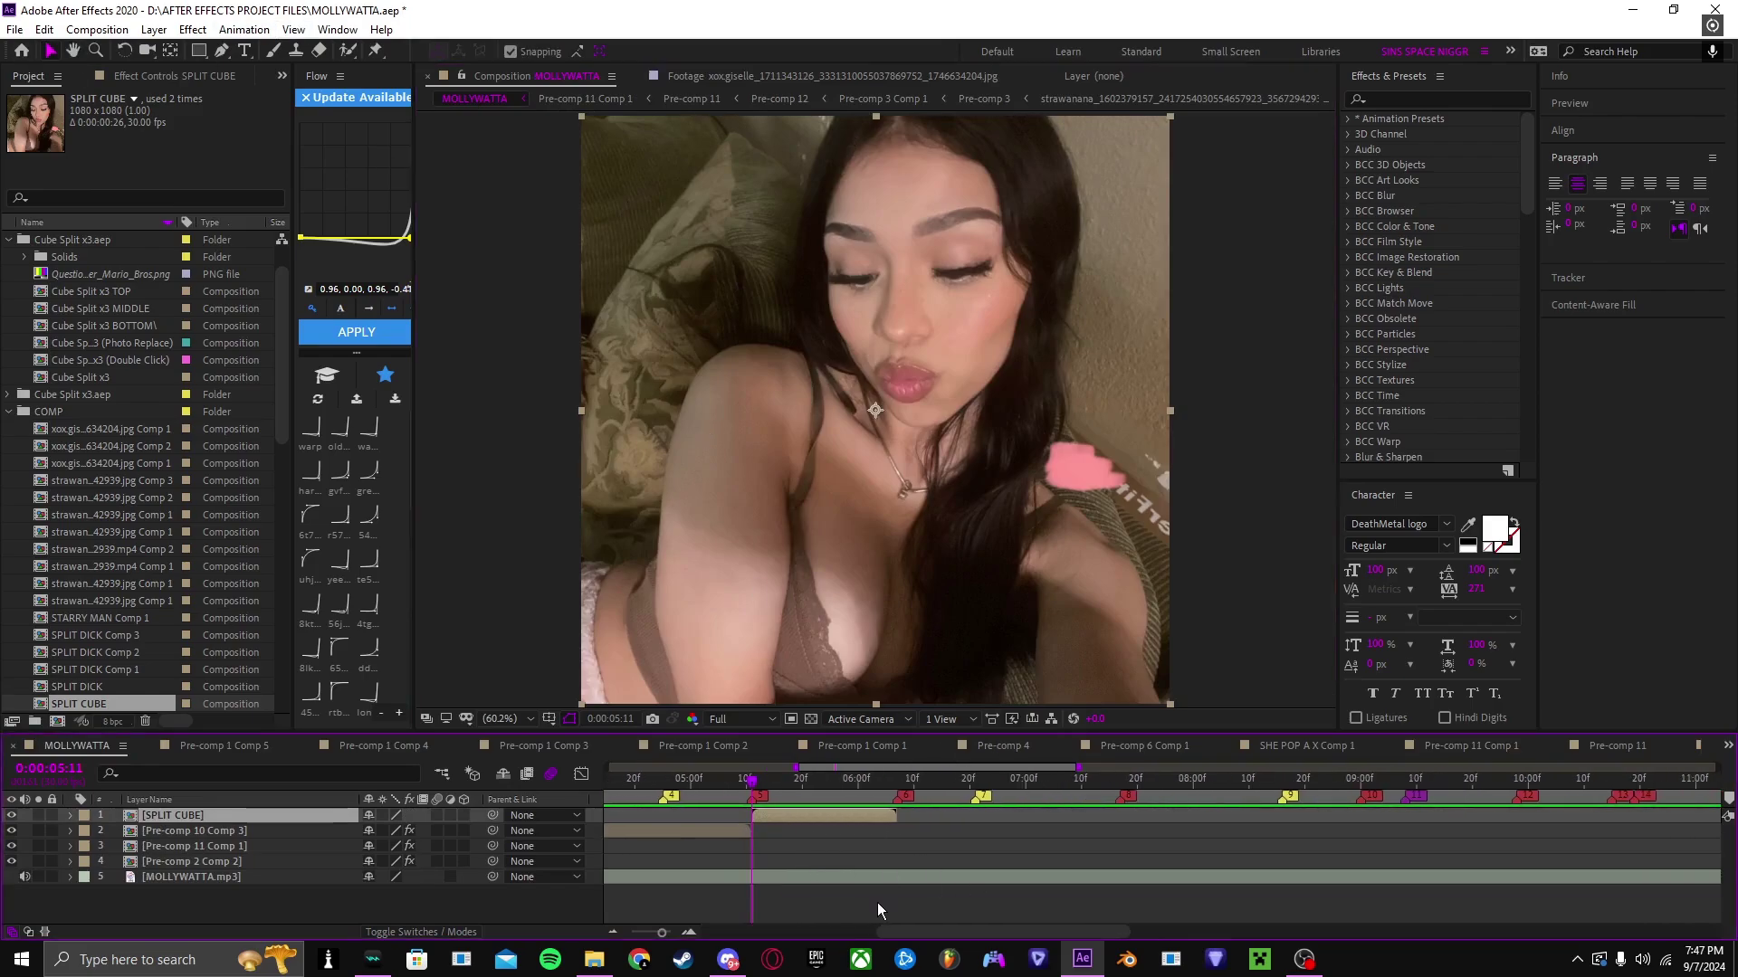
key(ctrl+v)
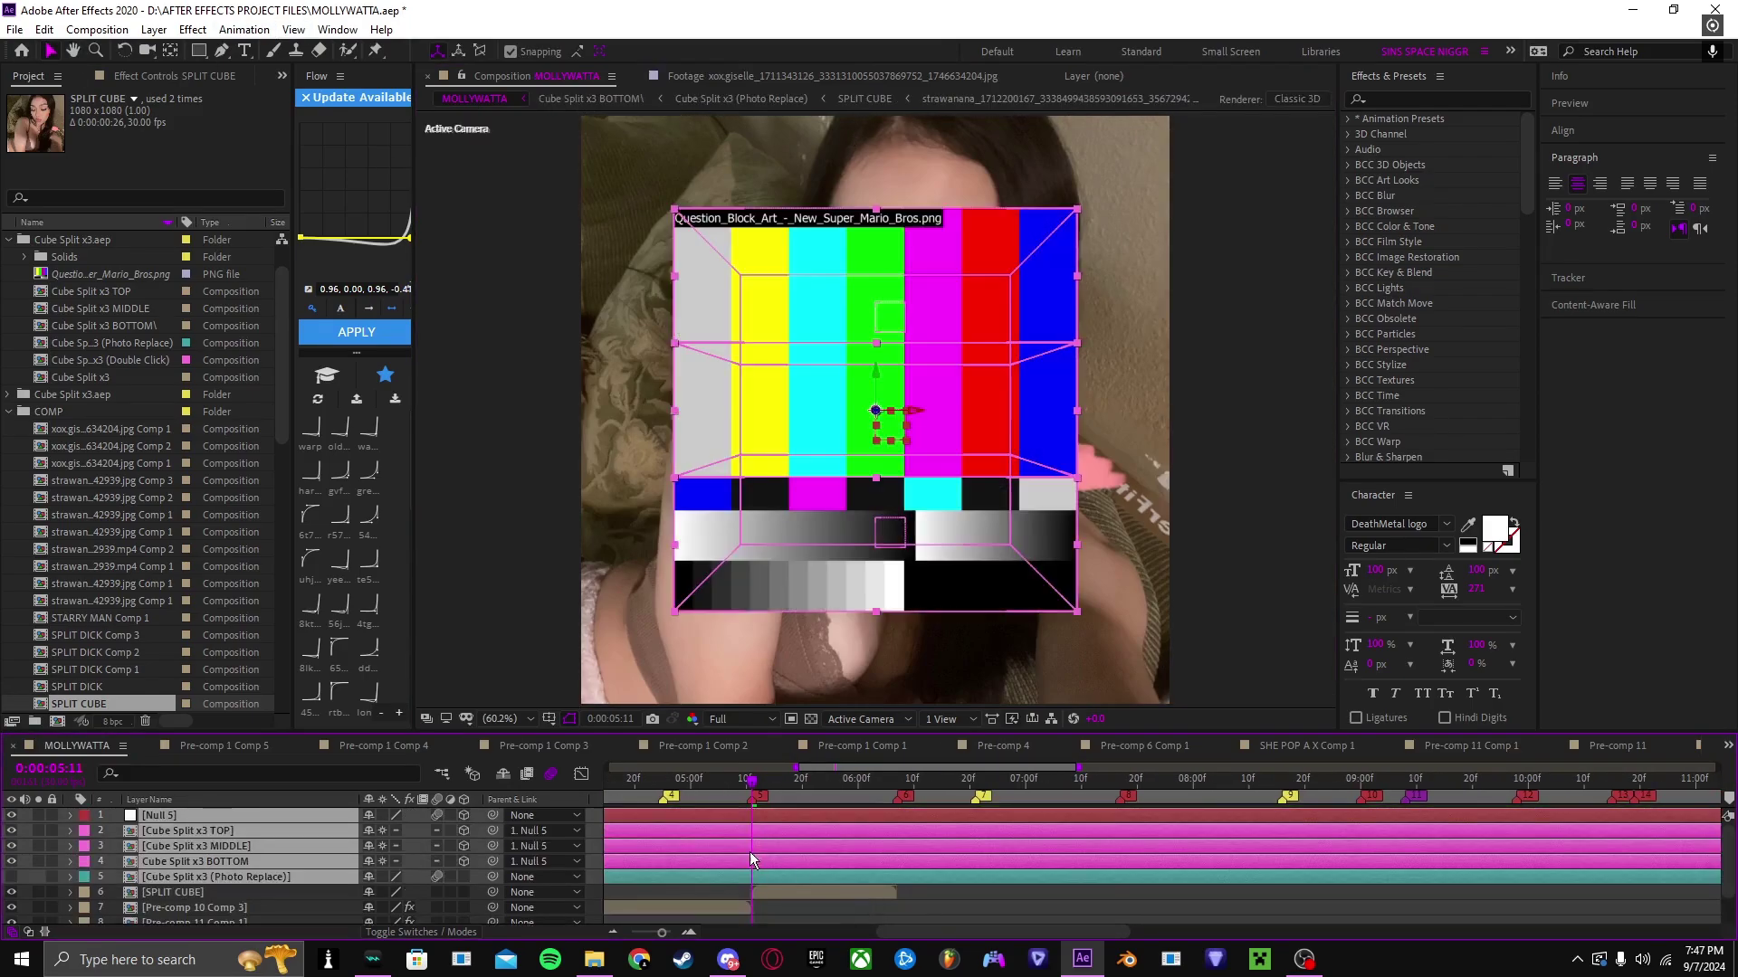
Step: Shift the pasted cube layers to start at 0:00:05:11 and hide the SPLIT CUBE layer
drag(824, 860, 949, 865)
click(12, 892)
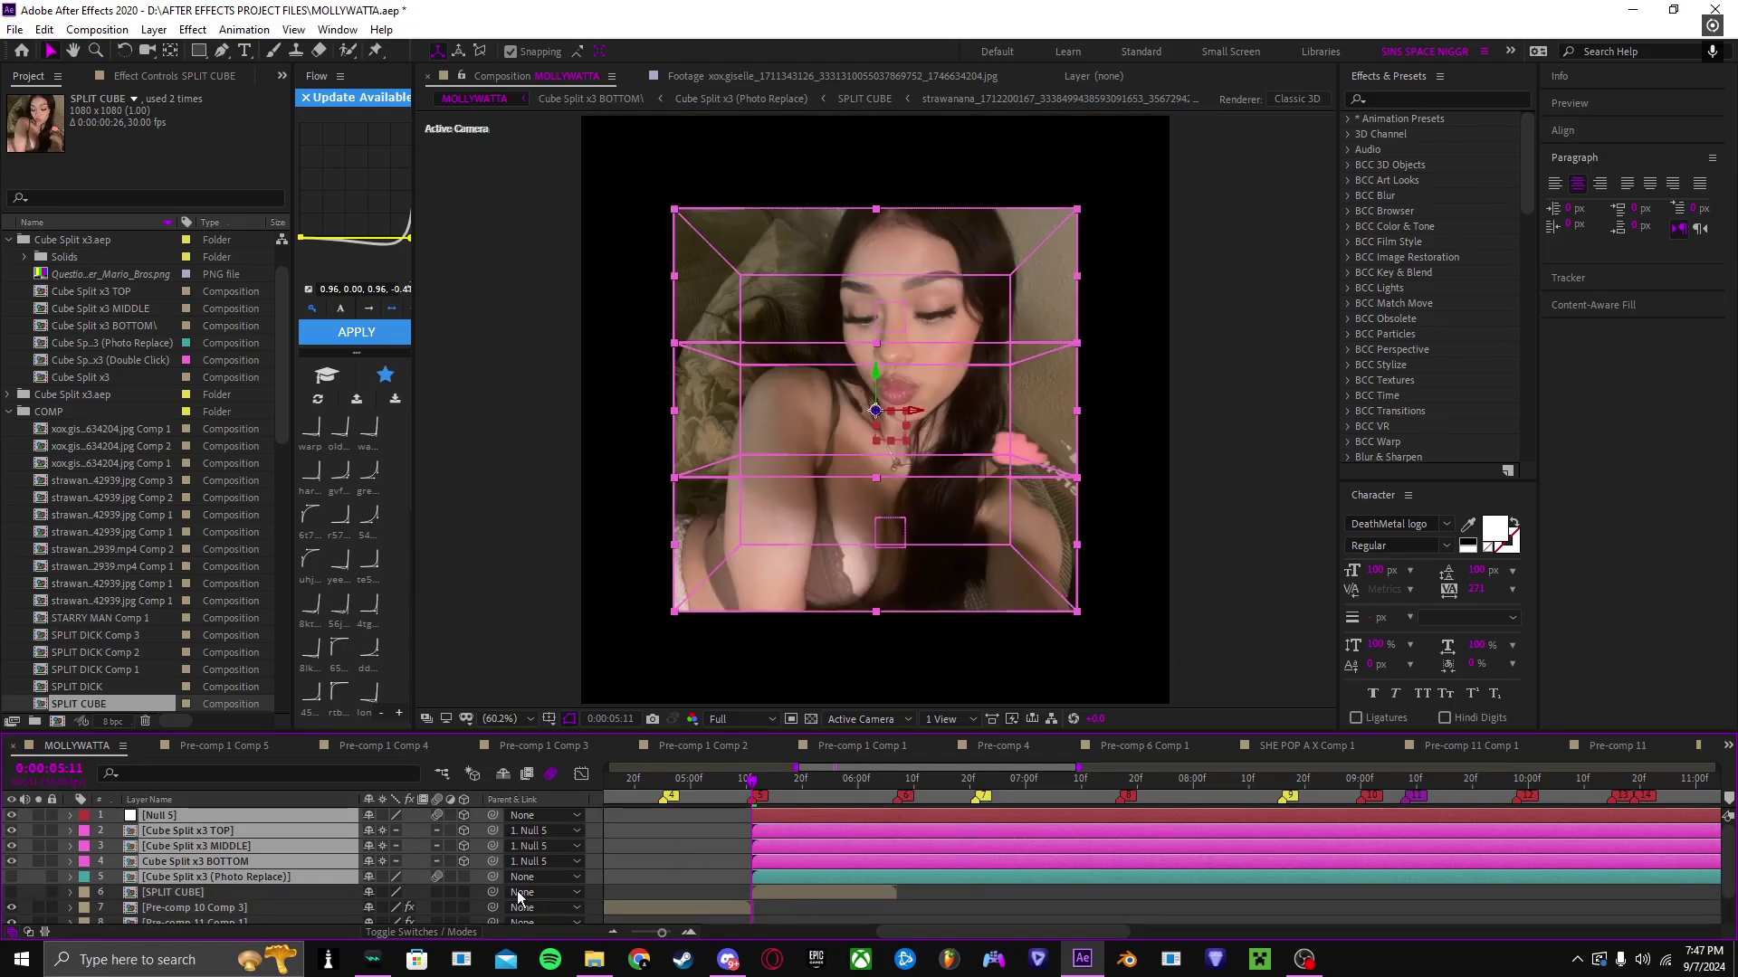
click(892, 892)
Step: Try the X rotation of the Null 5 layer in MOLLYWATTA, undo it, and return the current time to 0:00:05:11
click(780, 814)
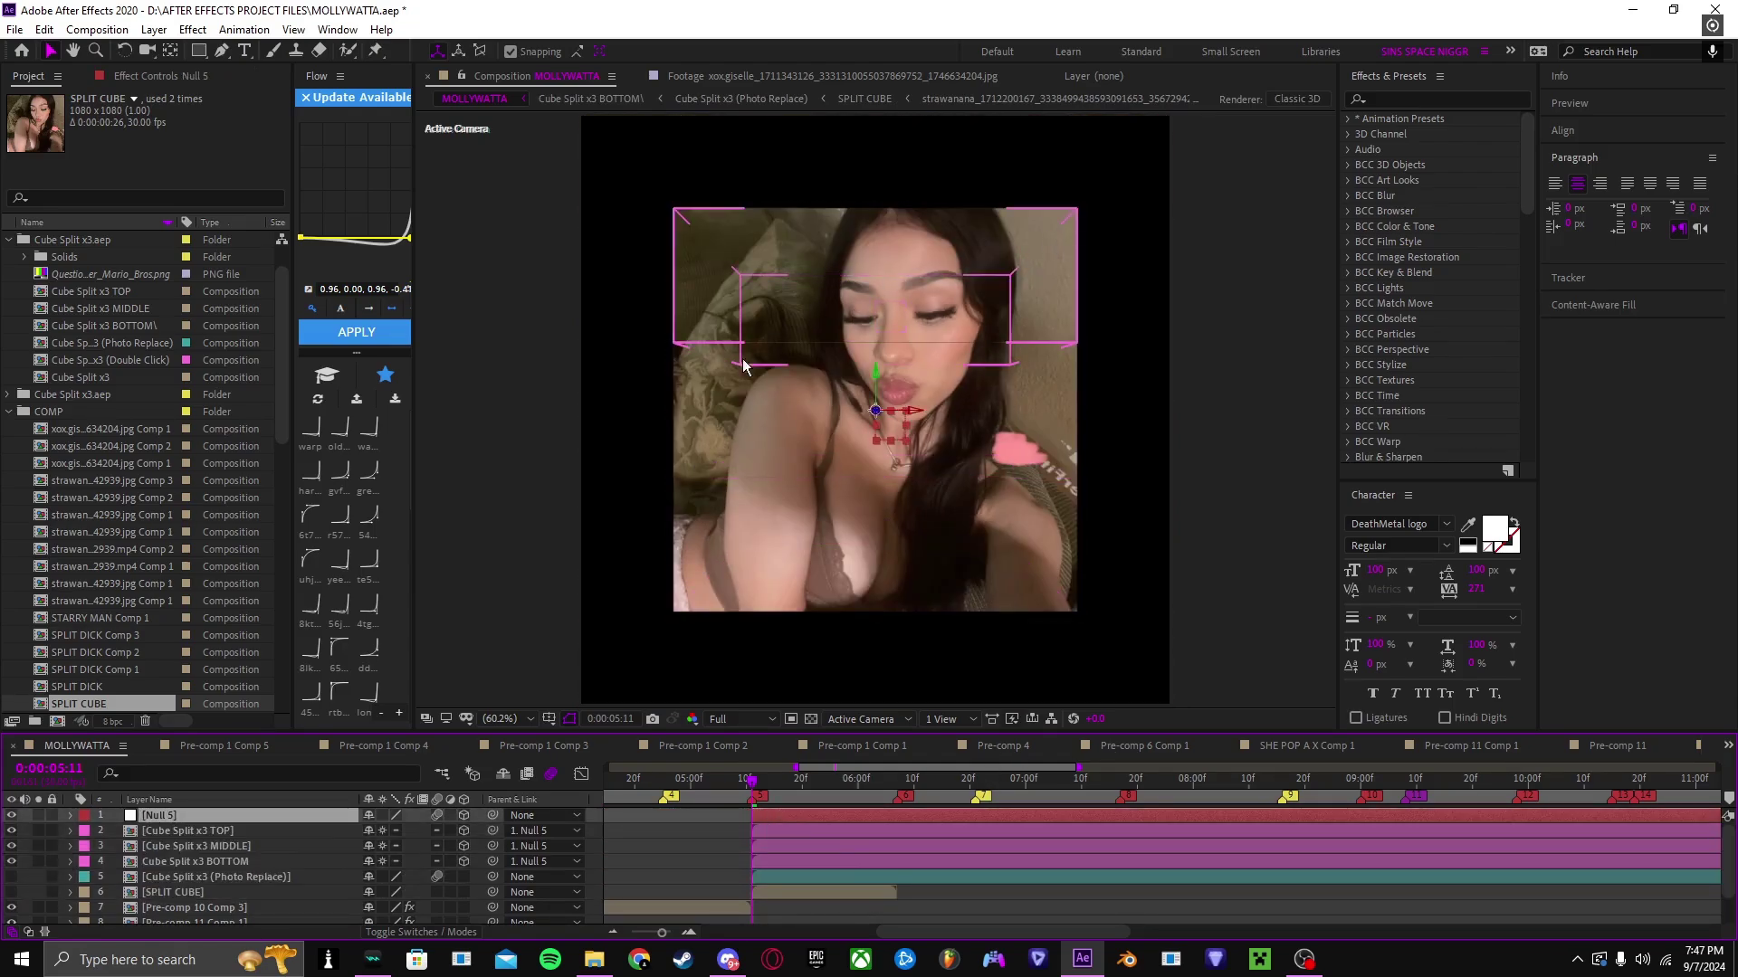
key(r)
mouse_move(387, 846)
mouse_down()
mouse_move(471, 853)
mouse_move(402, 870)
mouse_up()
key(ctrl+z)
click(823, 814)
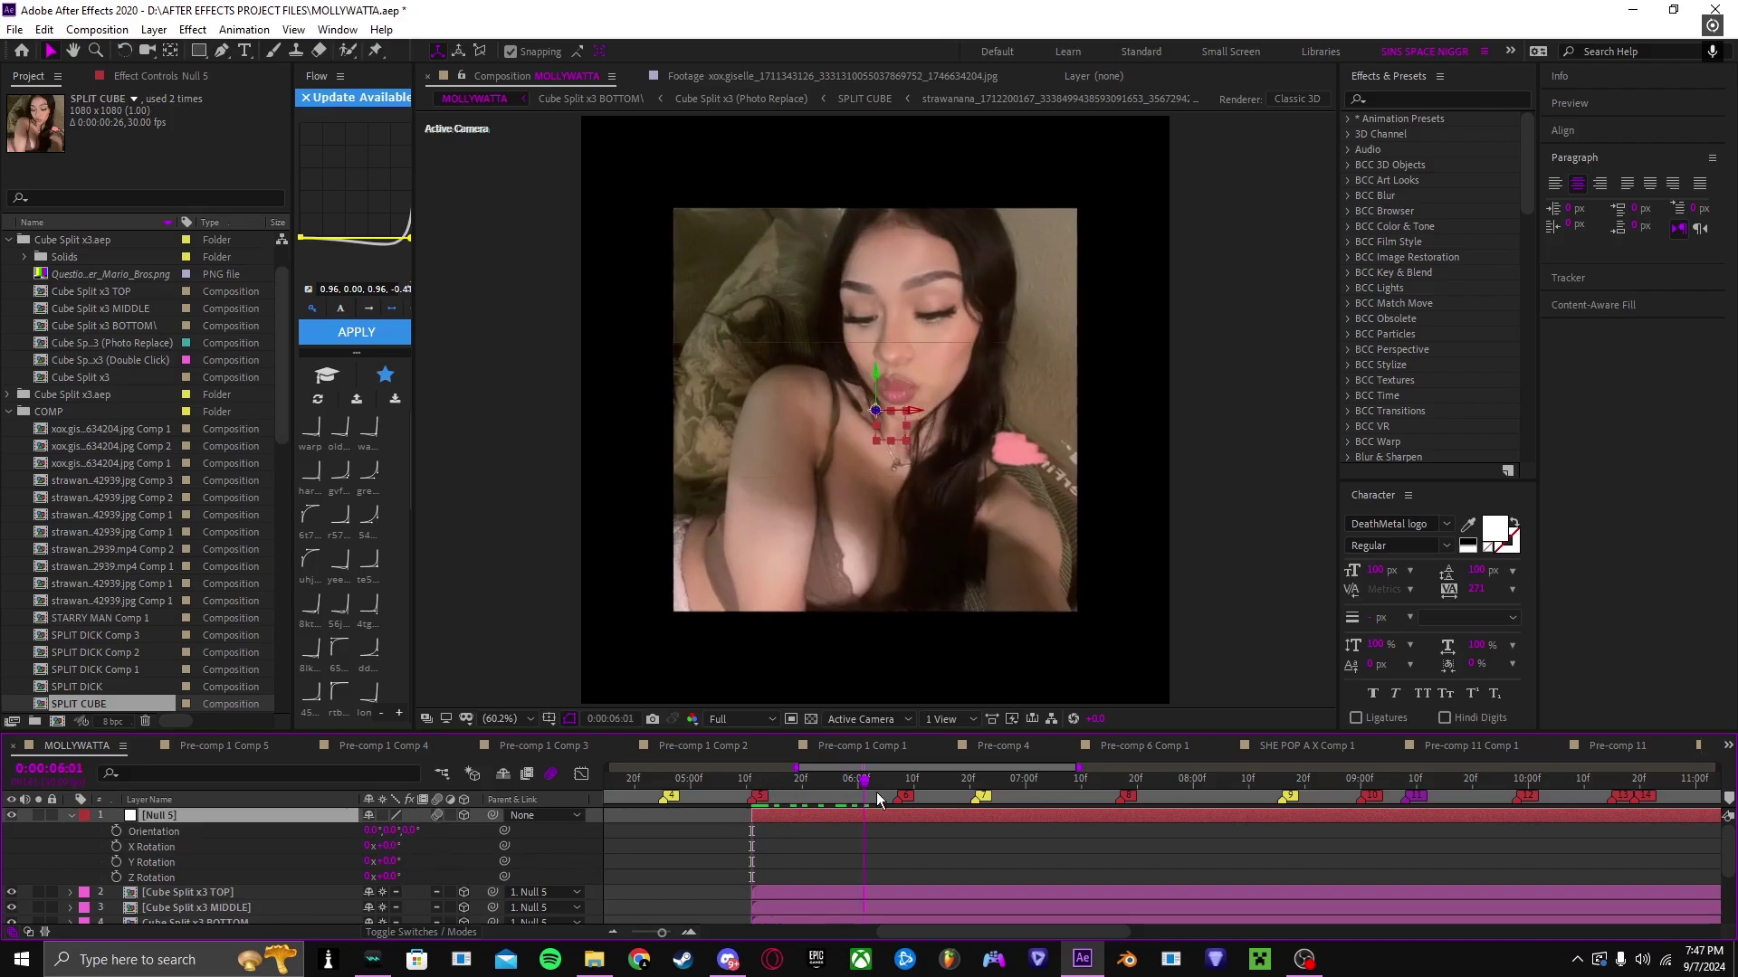
drag(877, 794, 763, 809)
Step: Try the Y rotation of the Cube Split x3 TOP layer and undo the change
scroll(769, 869, down, 1)
click(762, 847)
key(r)
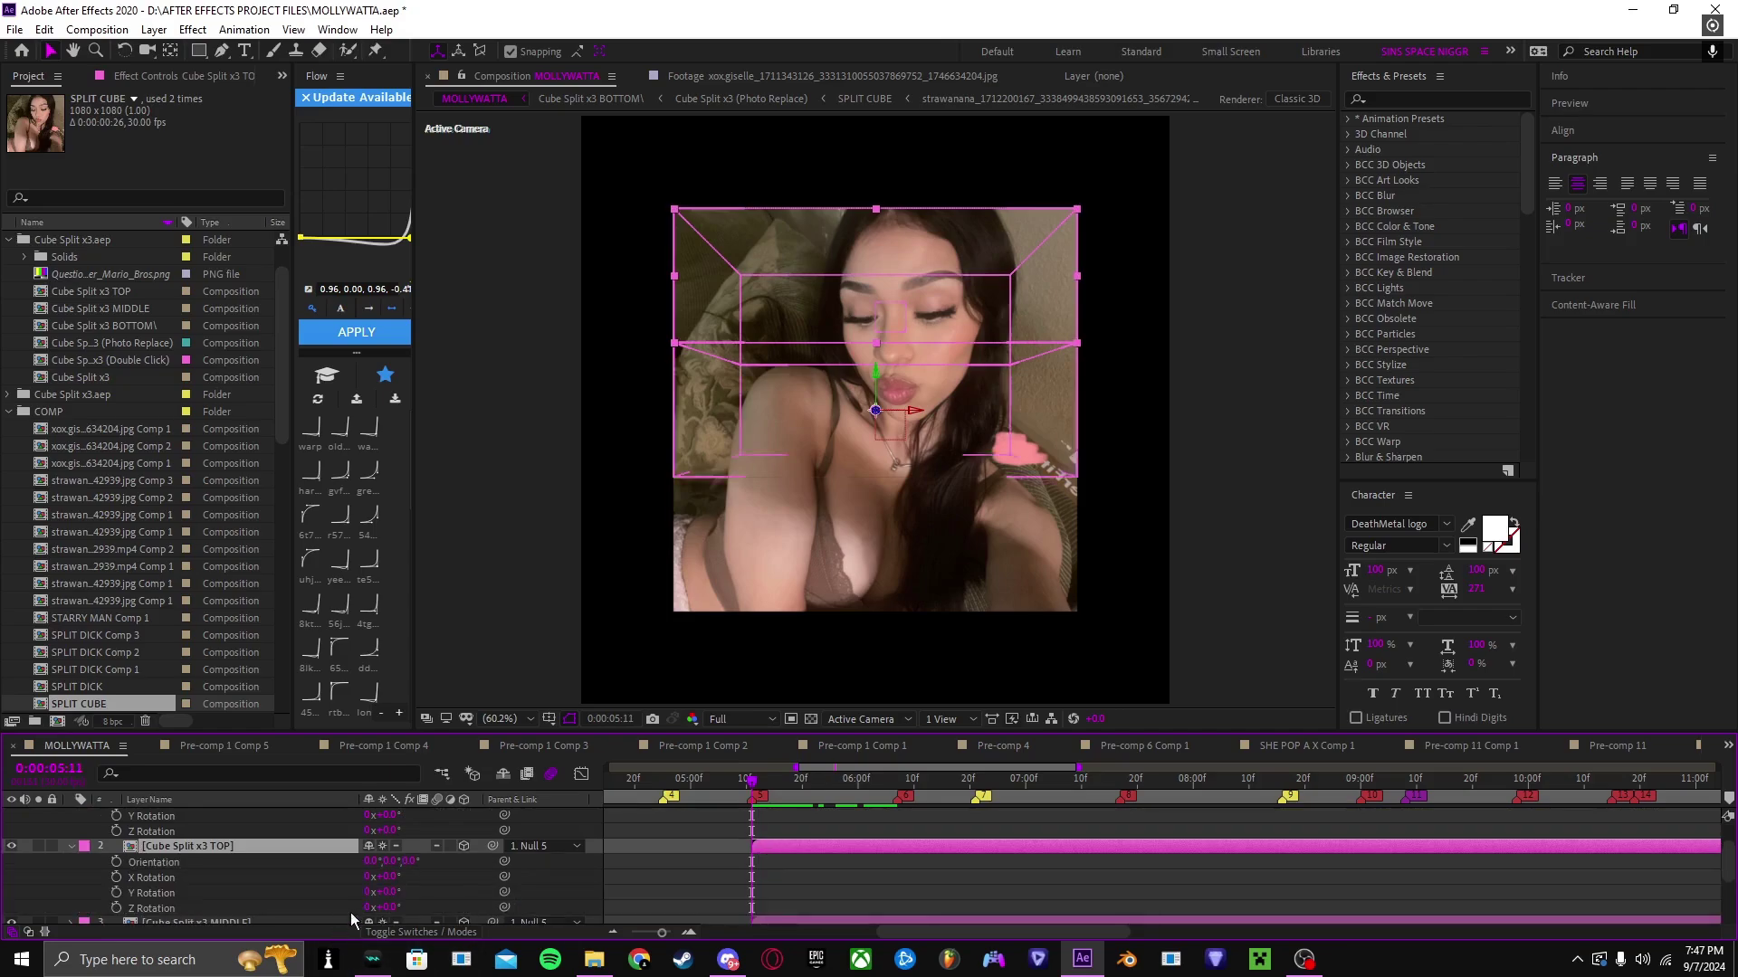
drag(375, 894, 394, 901)
key(ctrl+z)
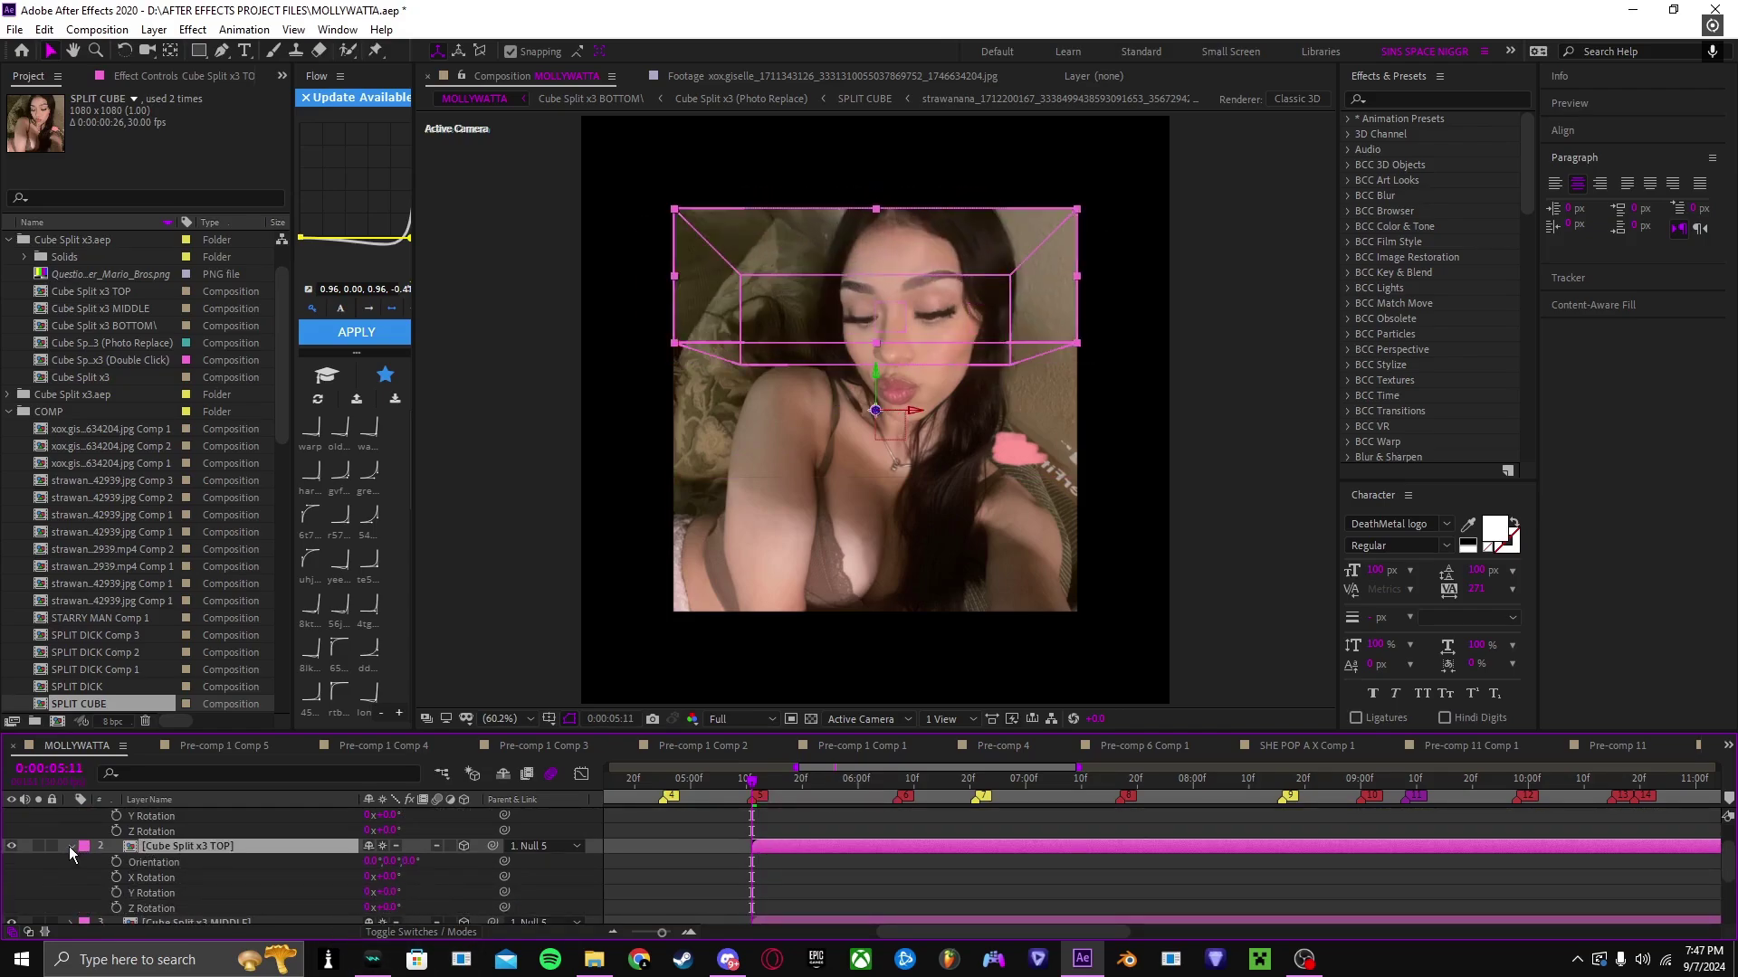
Step: Delete Null 5 and the four Cube Split x3 layers from MOLLYWATTA and make the SPLIT CUBE layer visible again
click(72, 846)
click(198, 876)
click(208, 858)
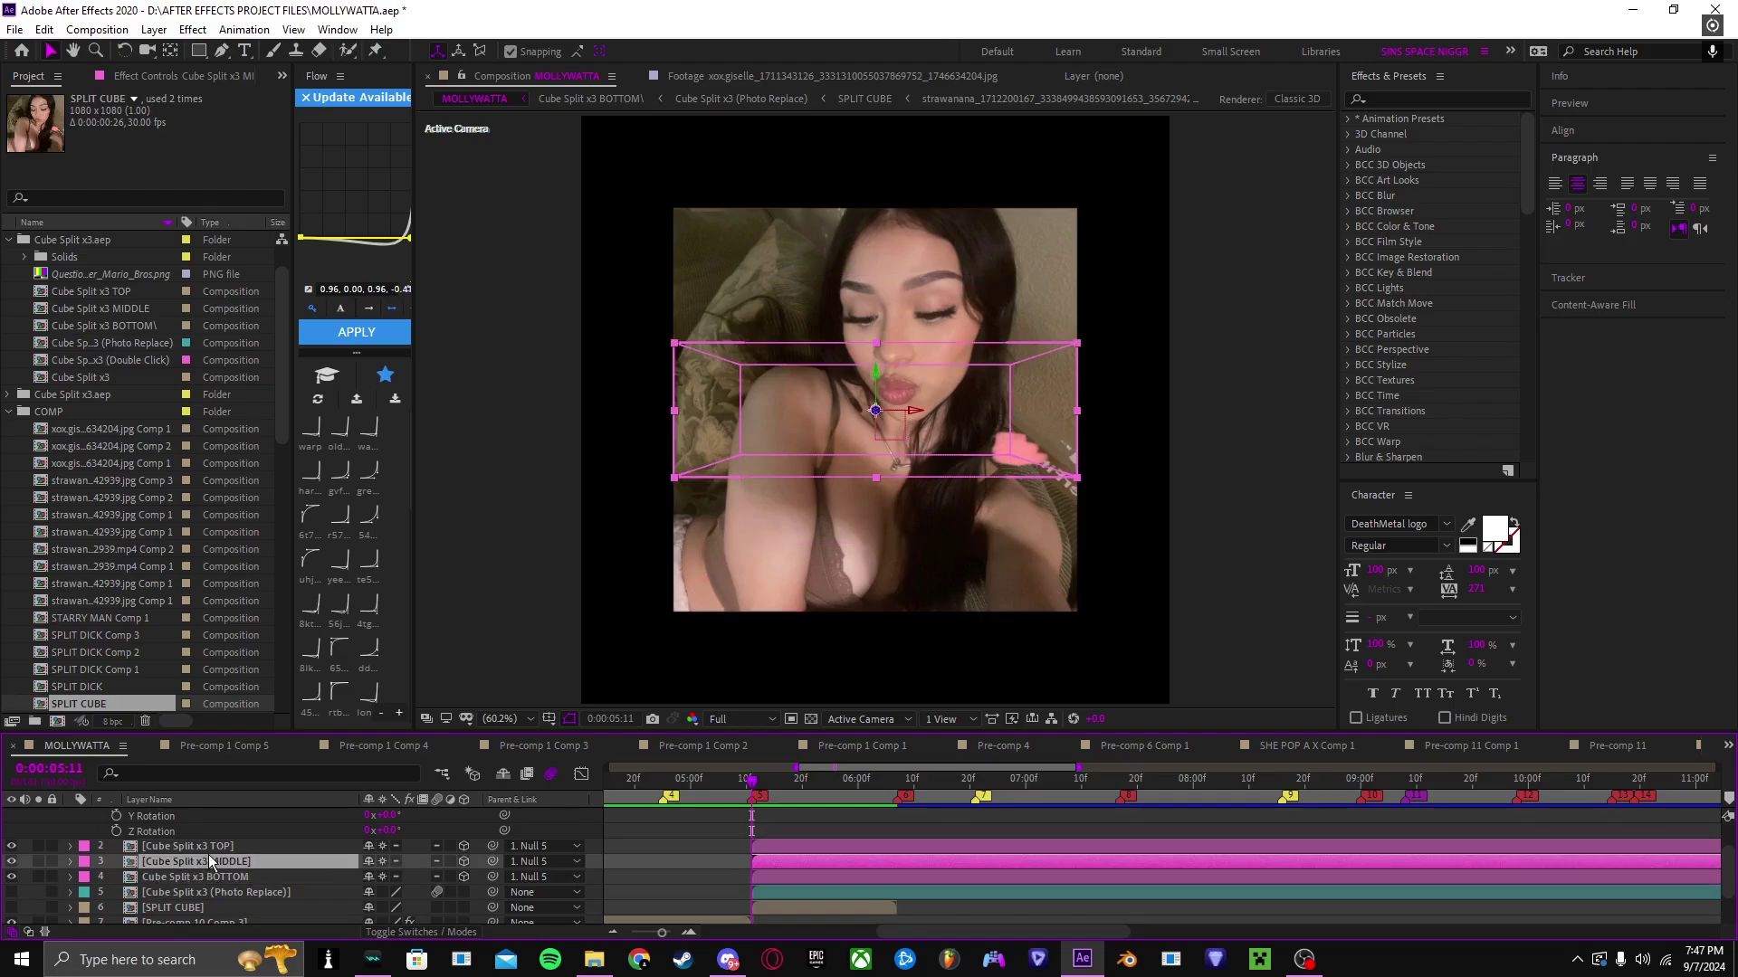
click(209, 850)
click(226, 864)
scroll(225, 871, up, 1)
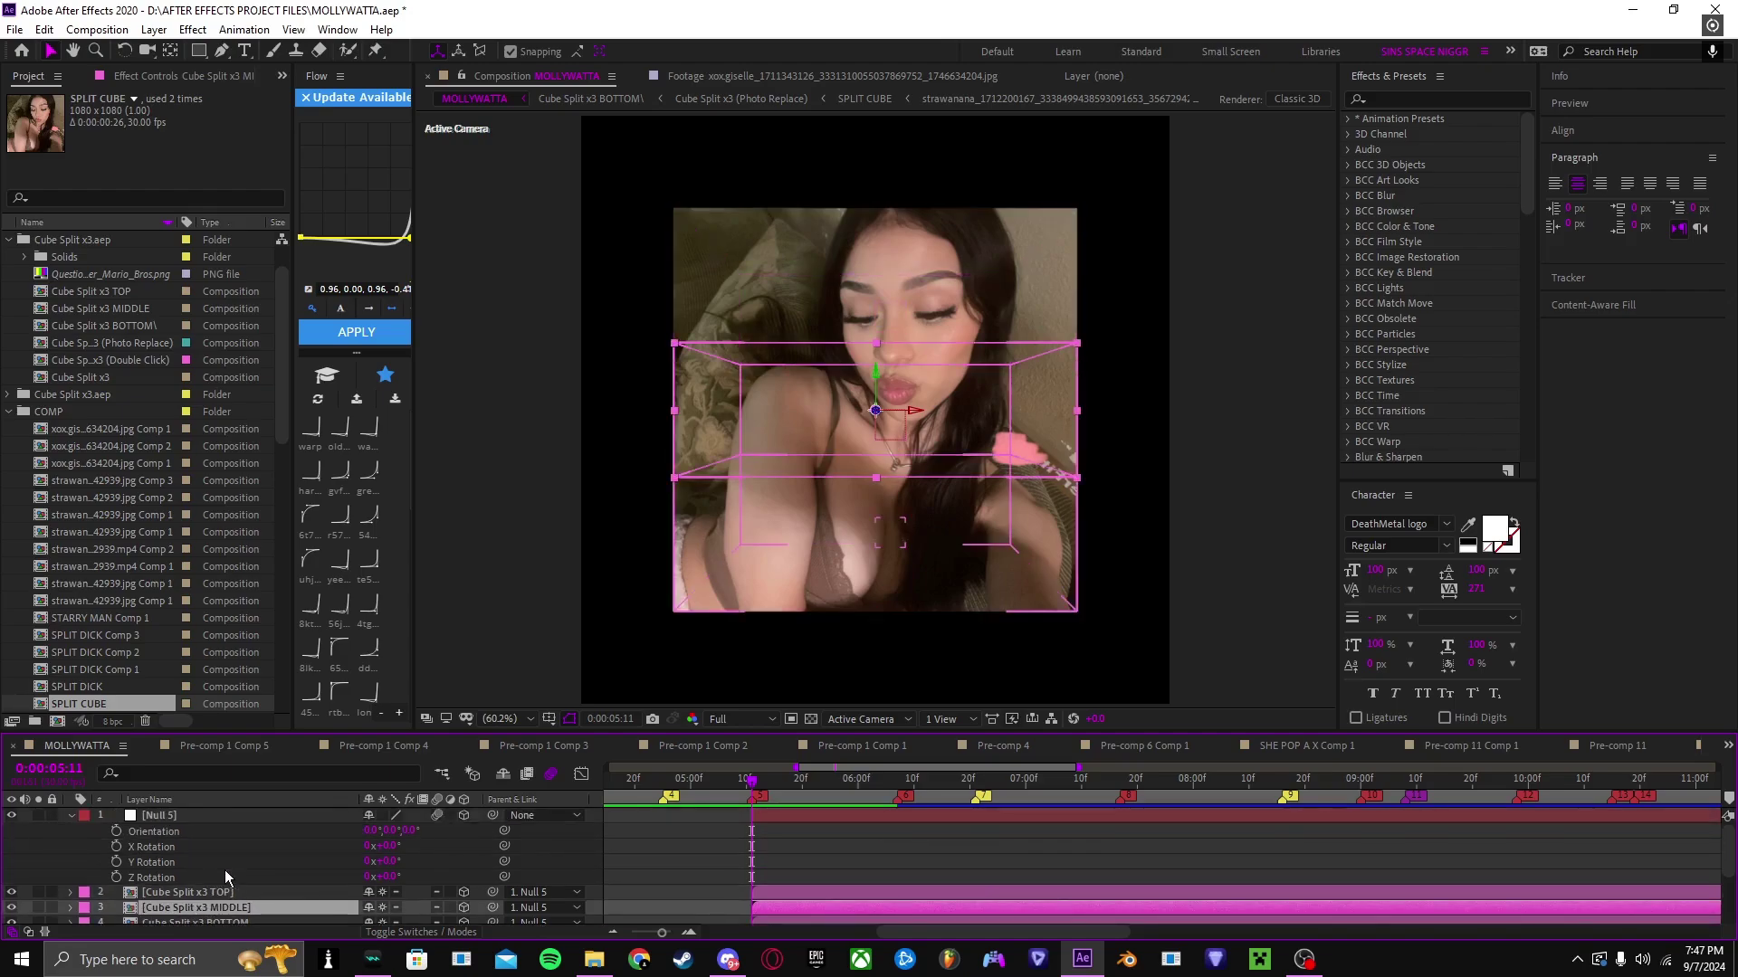
click(804, 814)
scroll(820, 841, down, 1)
shift+click(785, 887)
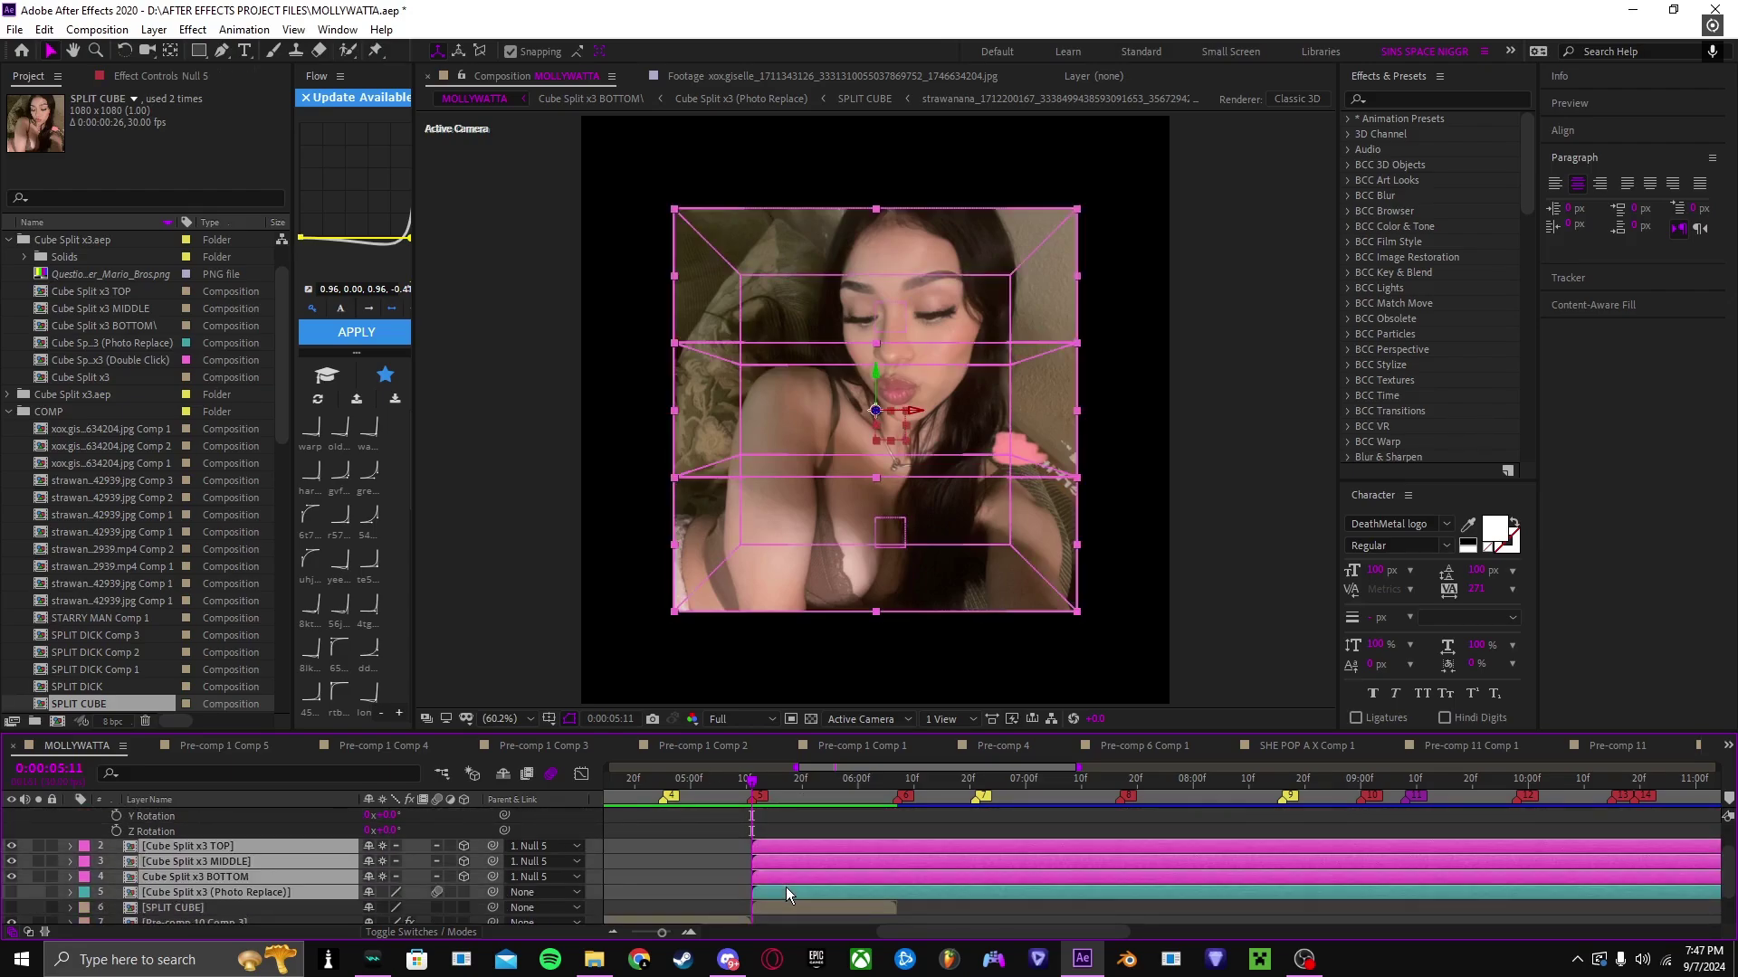
key(Delete)
click(12, 817)
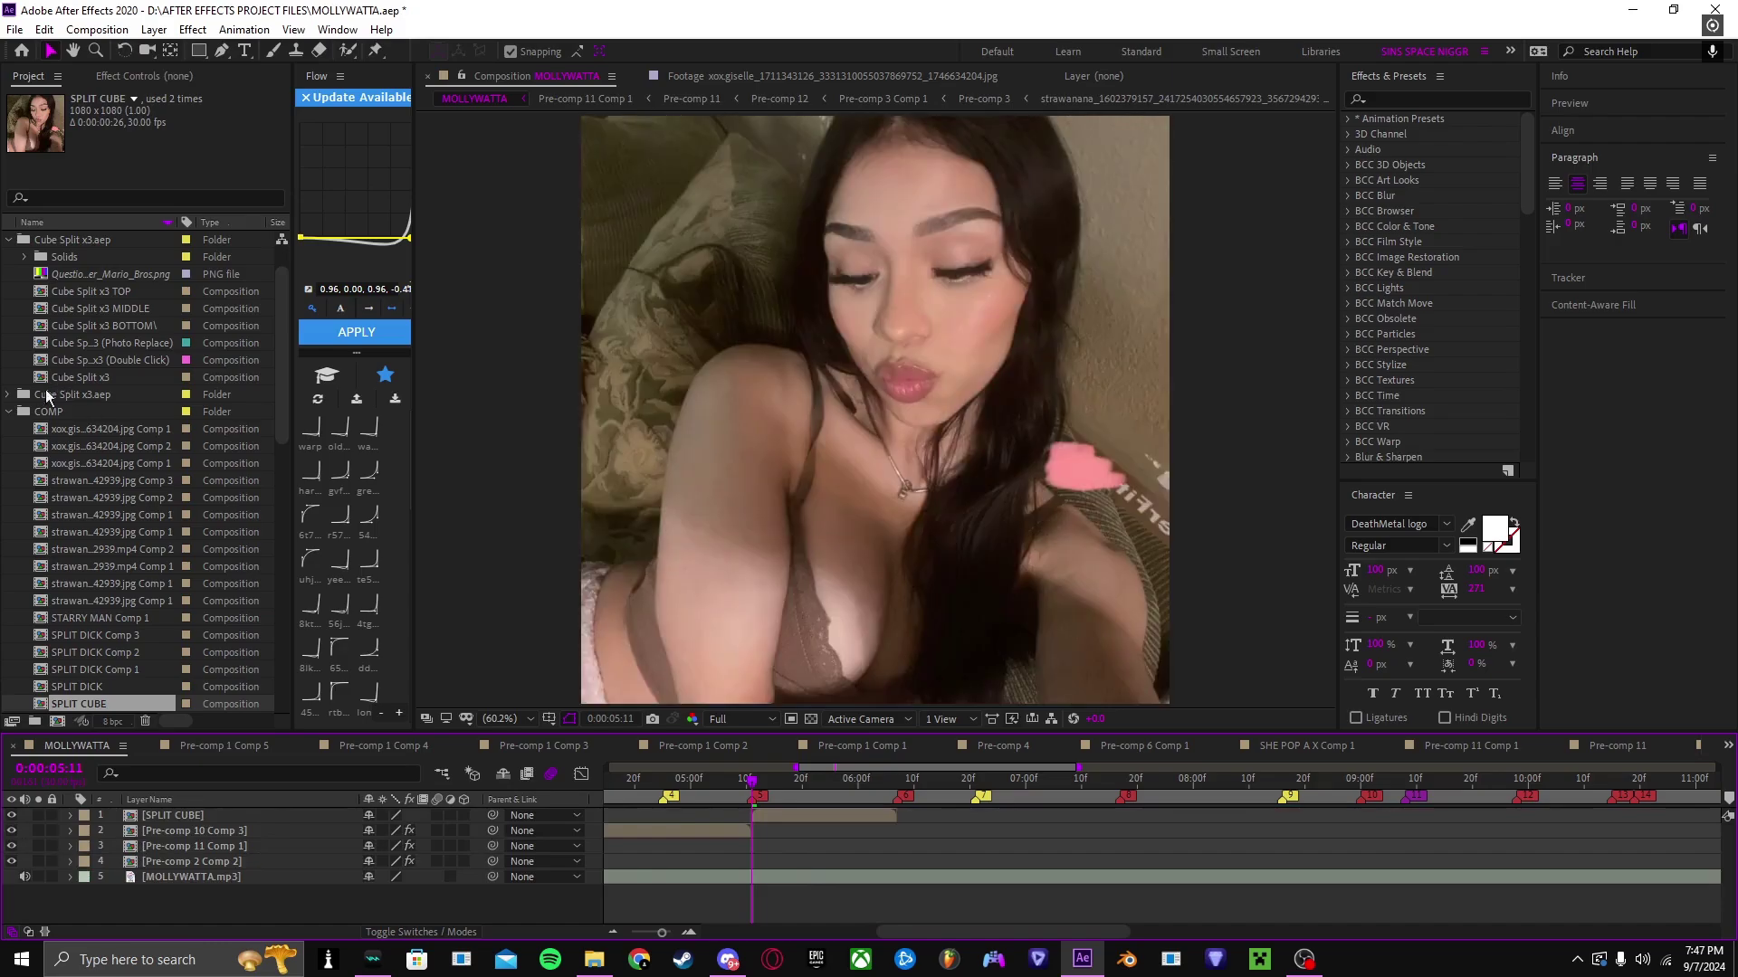
Step: Collapse the project folders and import Half Split - Octagon.aep from the HELLA SHAPES folder in File Explorer
click(10, 413)
click(11, 291)
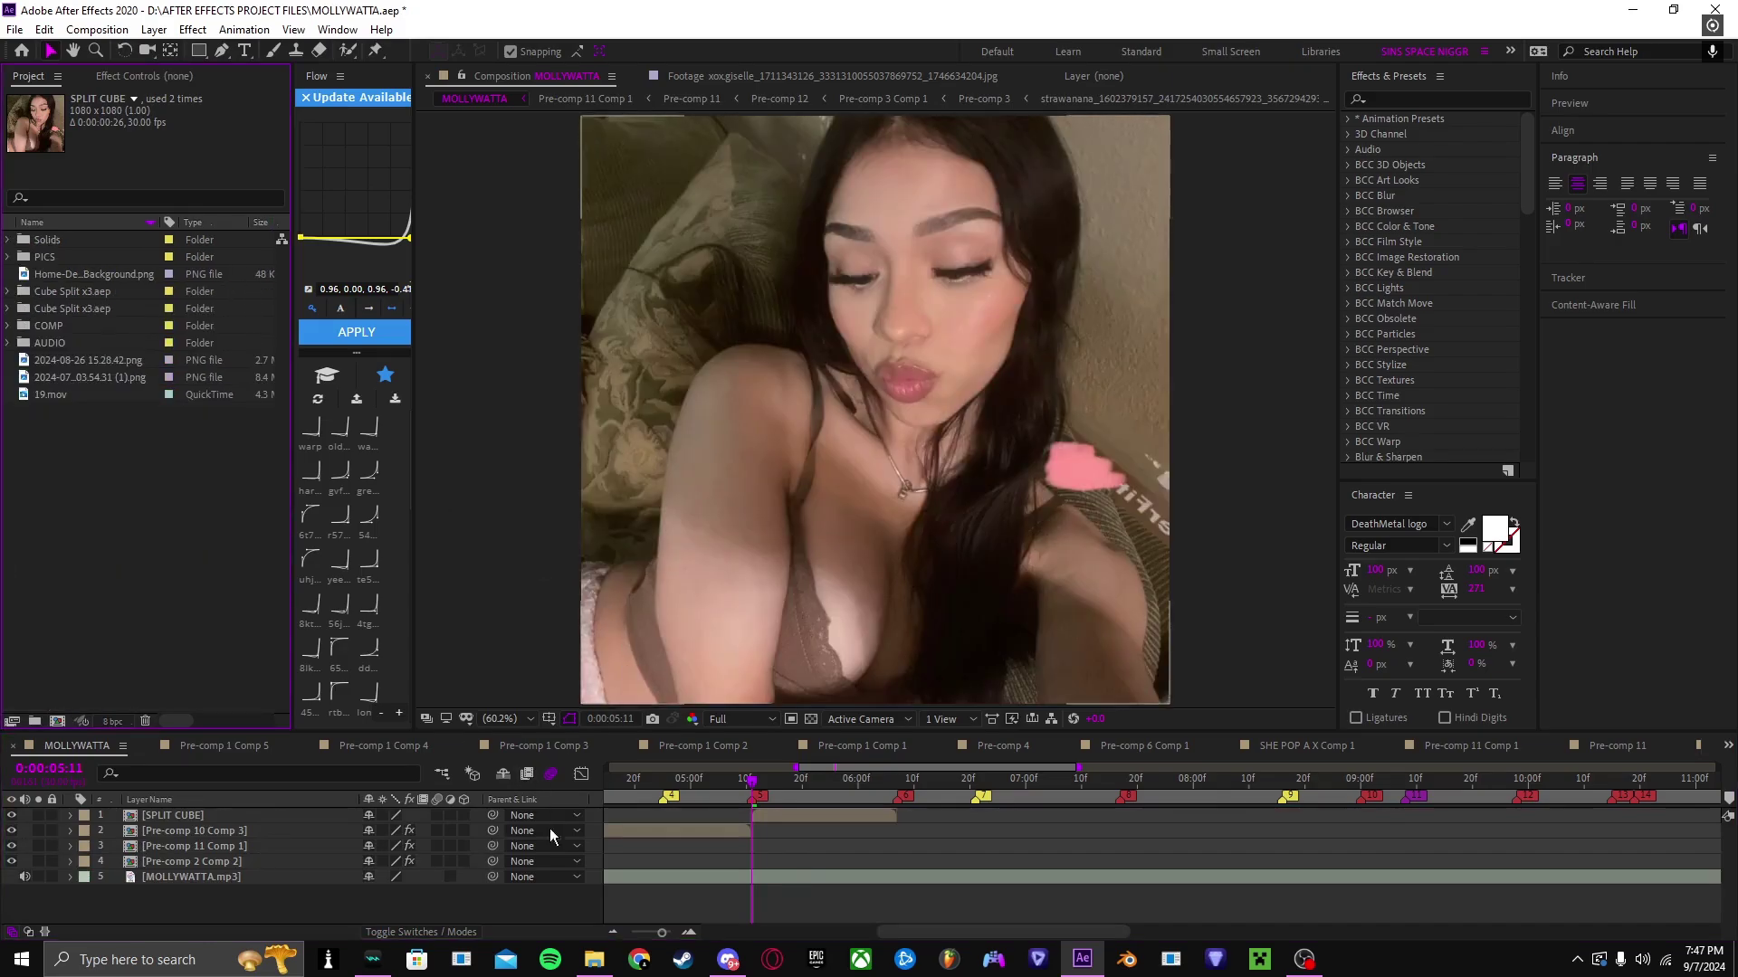
click(594, 959)
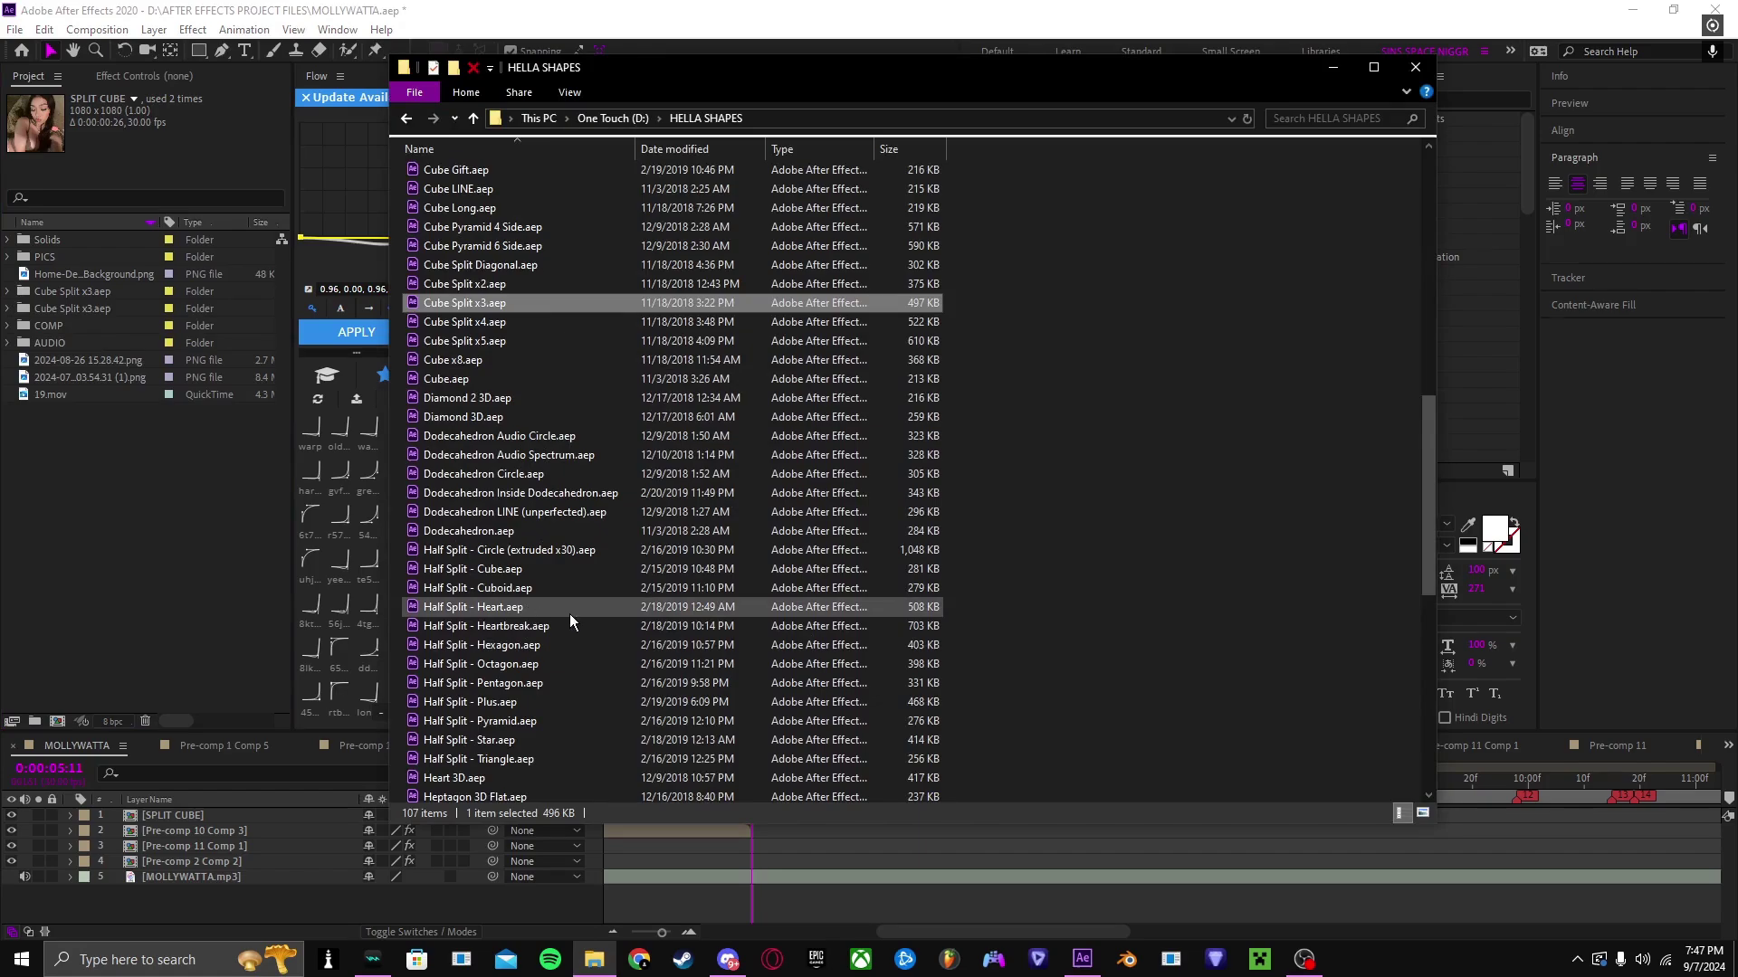
click(539, 663)
drag(539, 663, 129, 555)
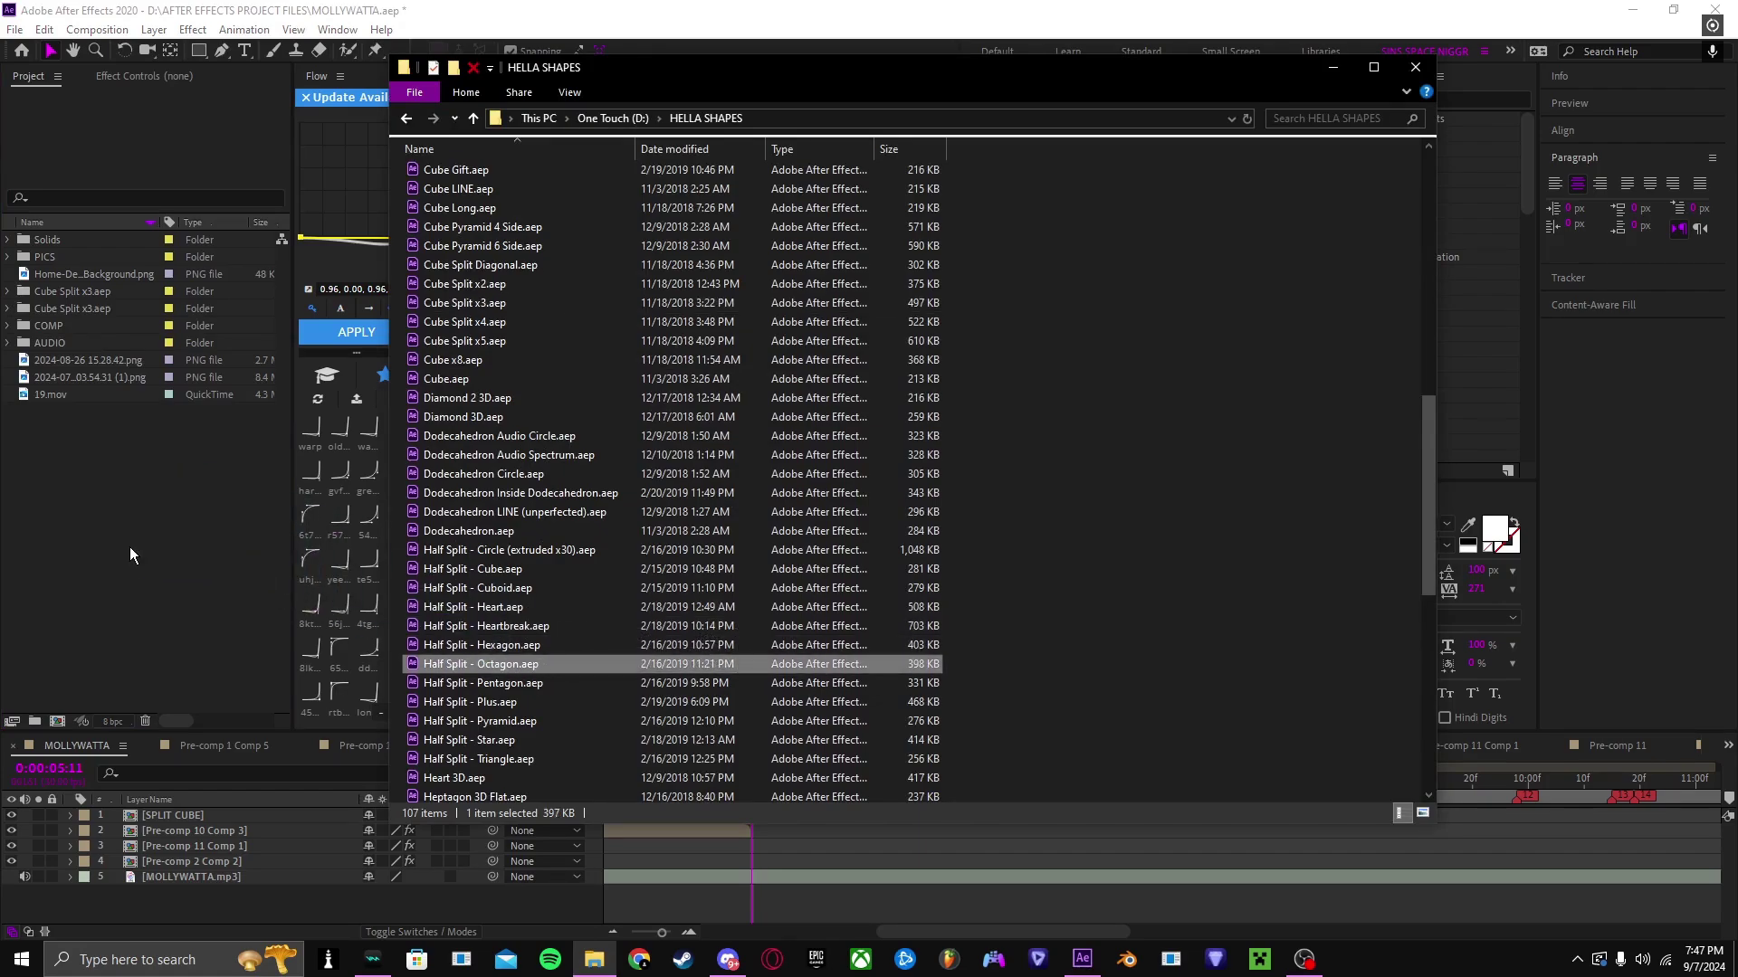
click(129, 547)
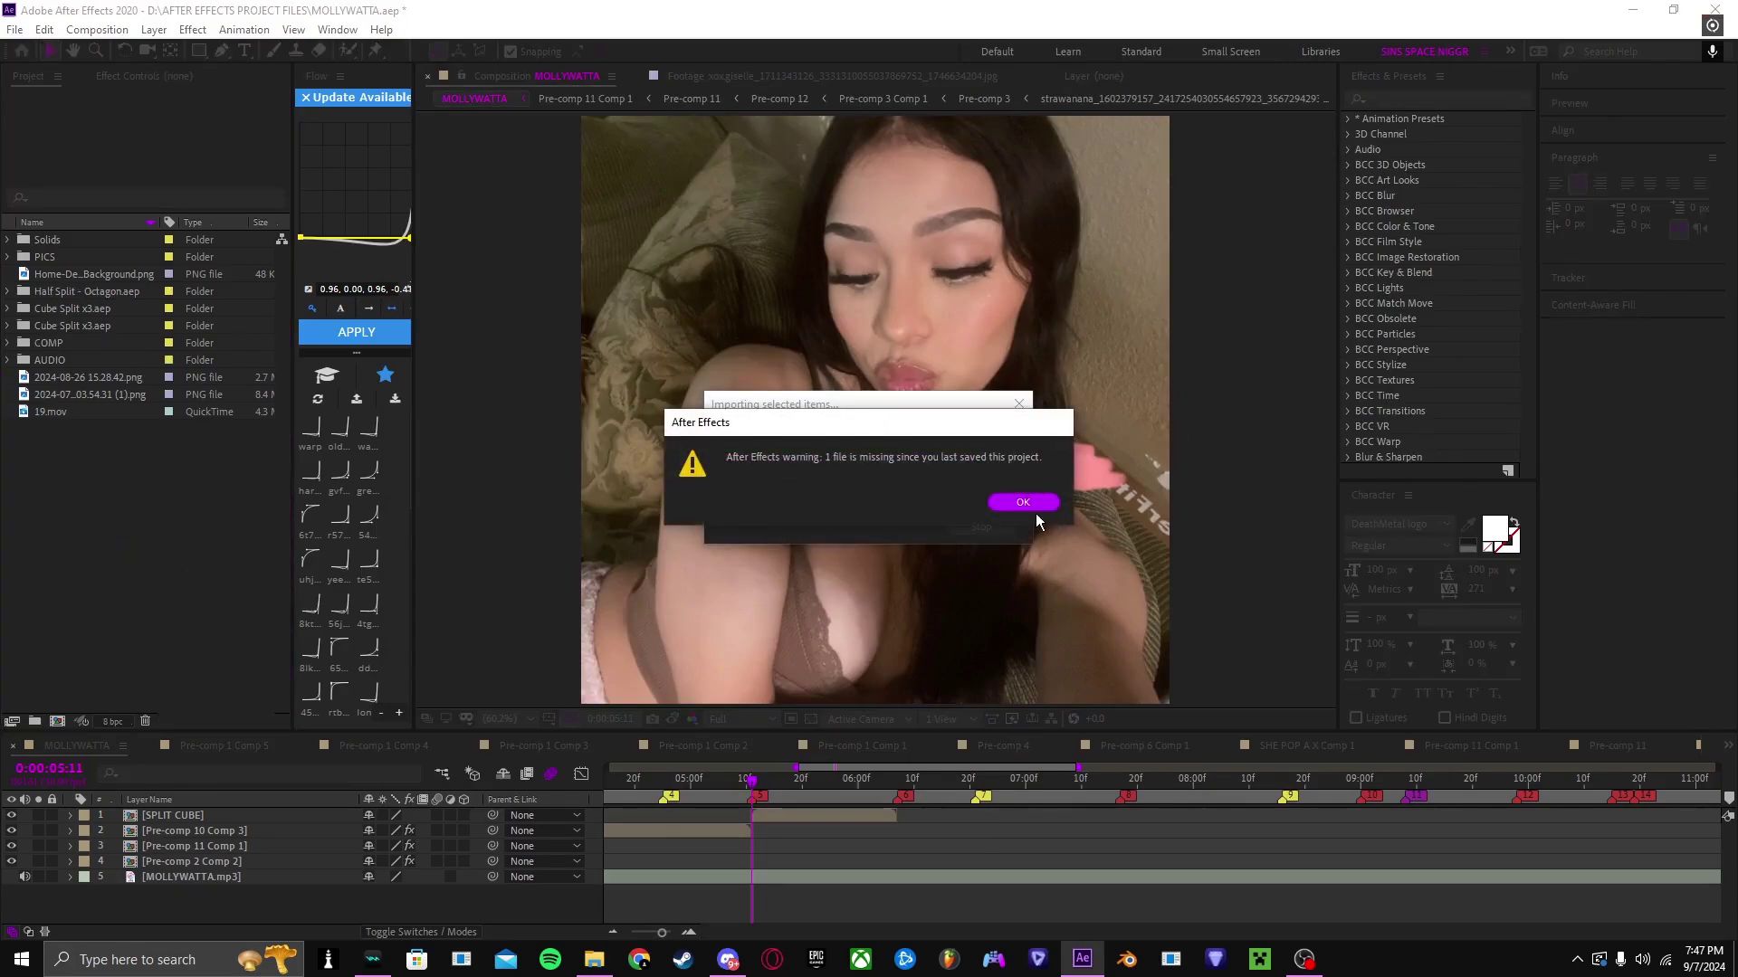
click(1025, 504)
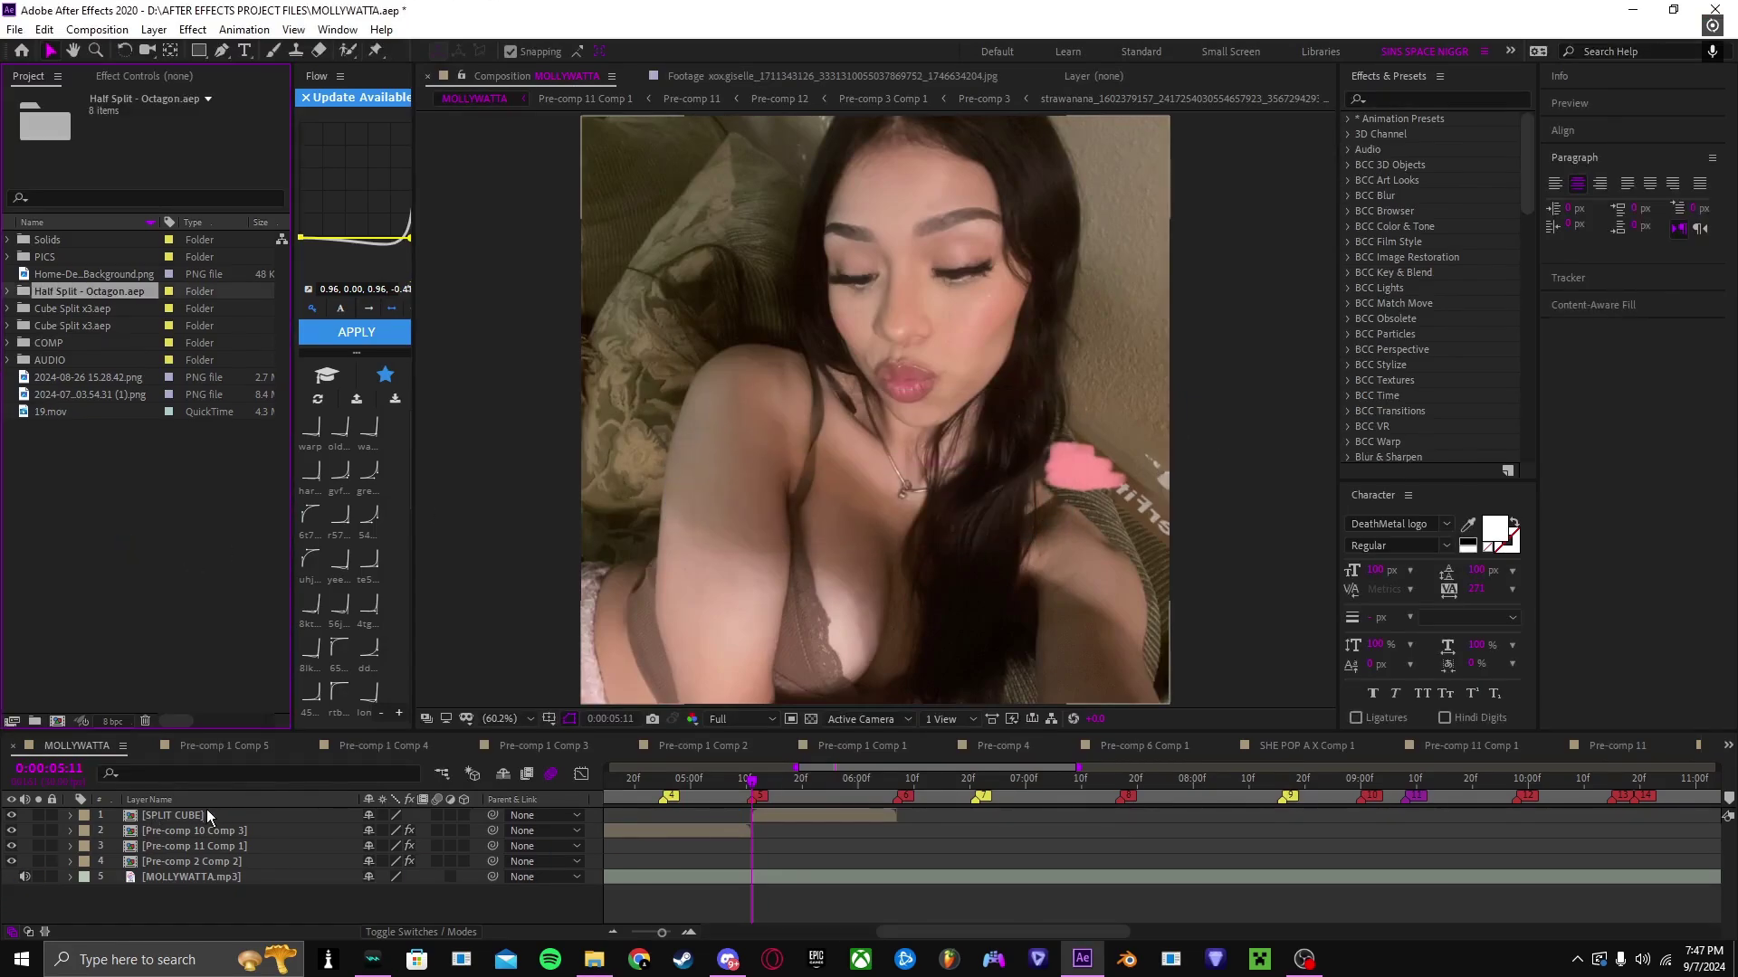
Step: Open the octagon project's Photo Replace composition and place the SPLIT CUBE composition above Question Block Mario.png
click(8, 291)
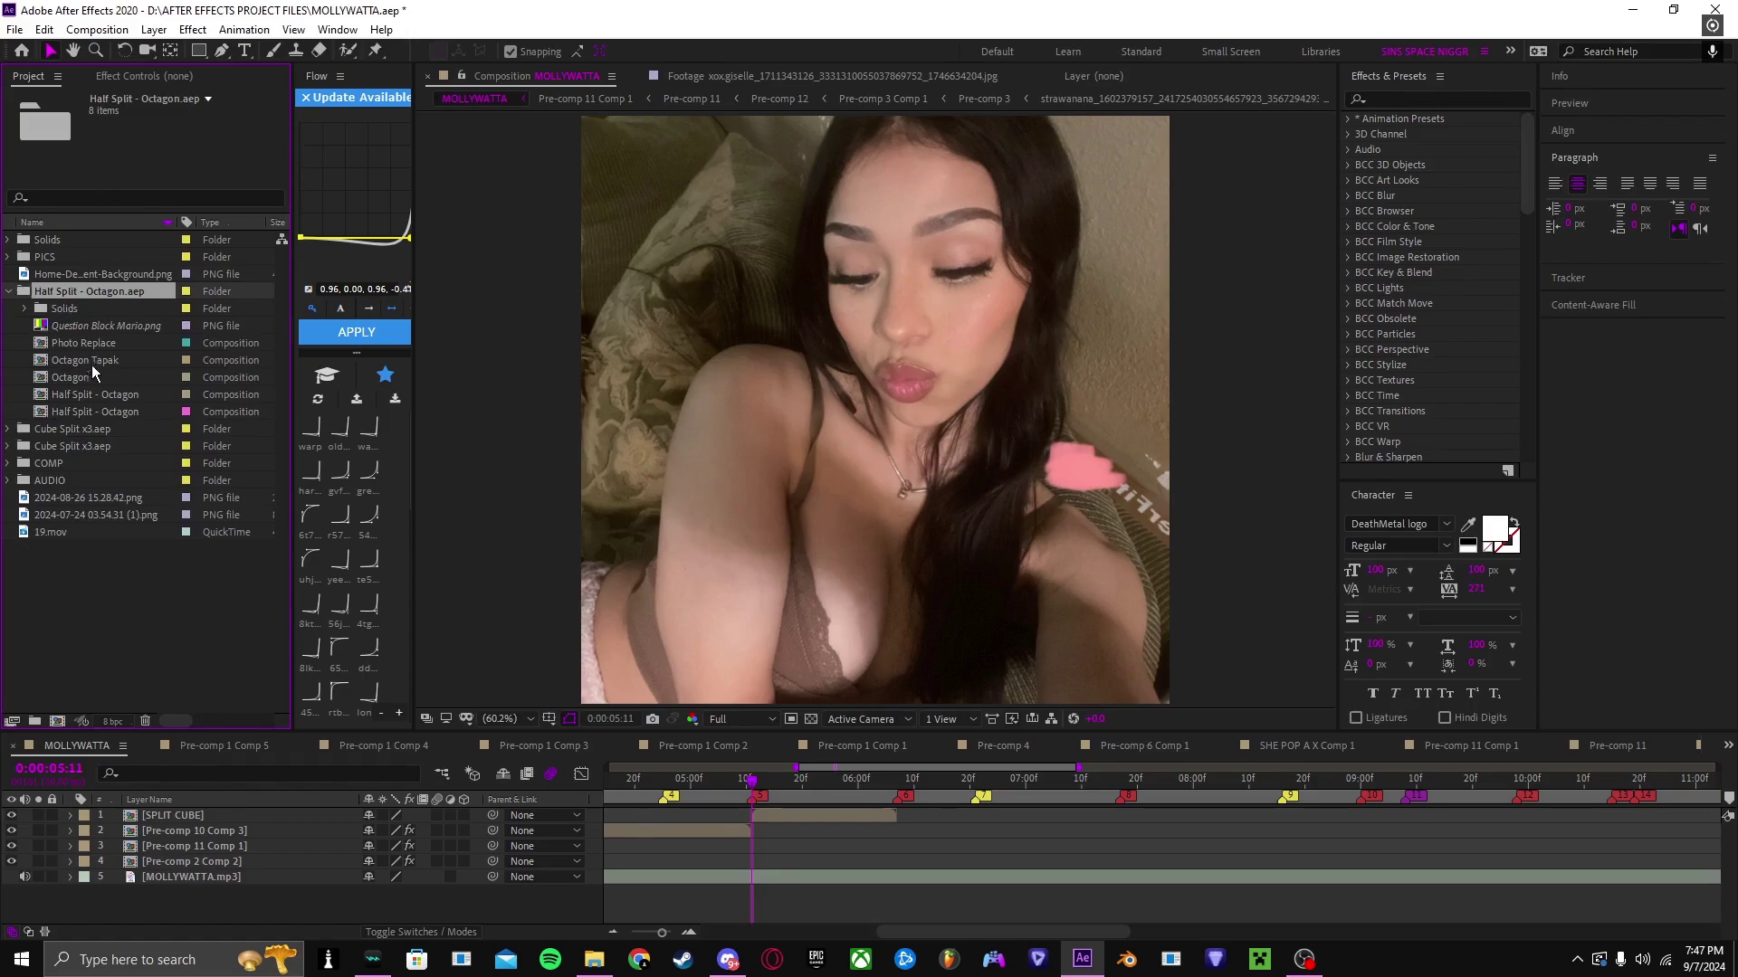
click(105, 345)
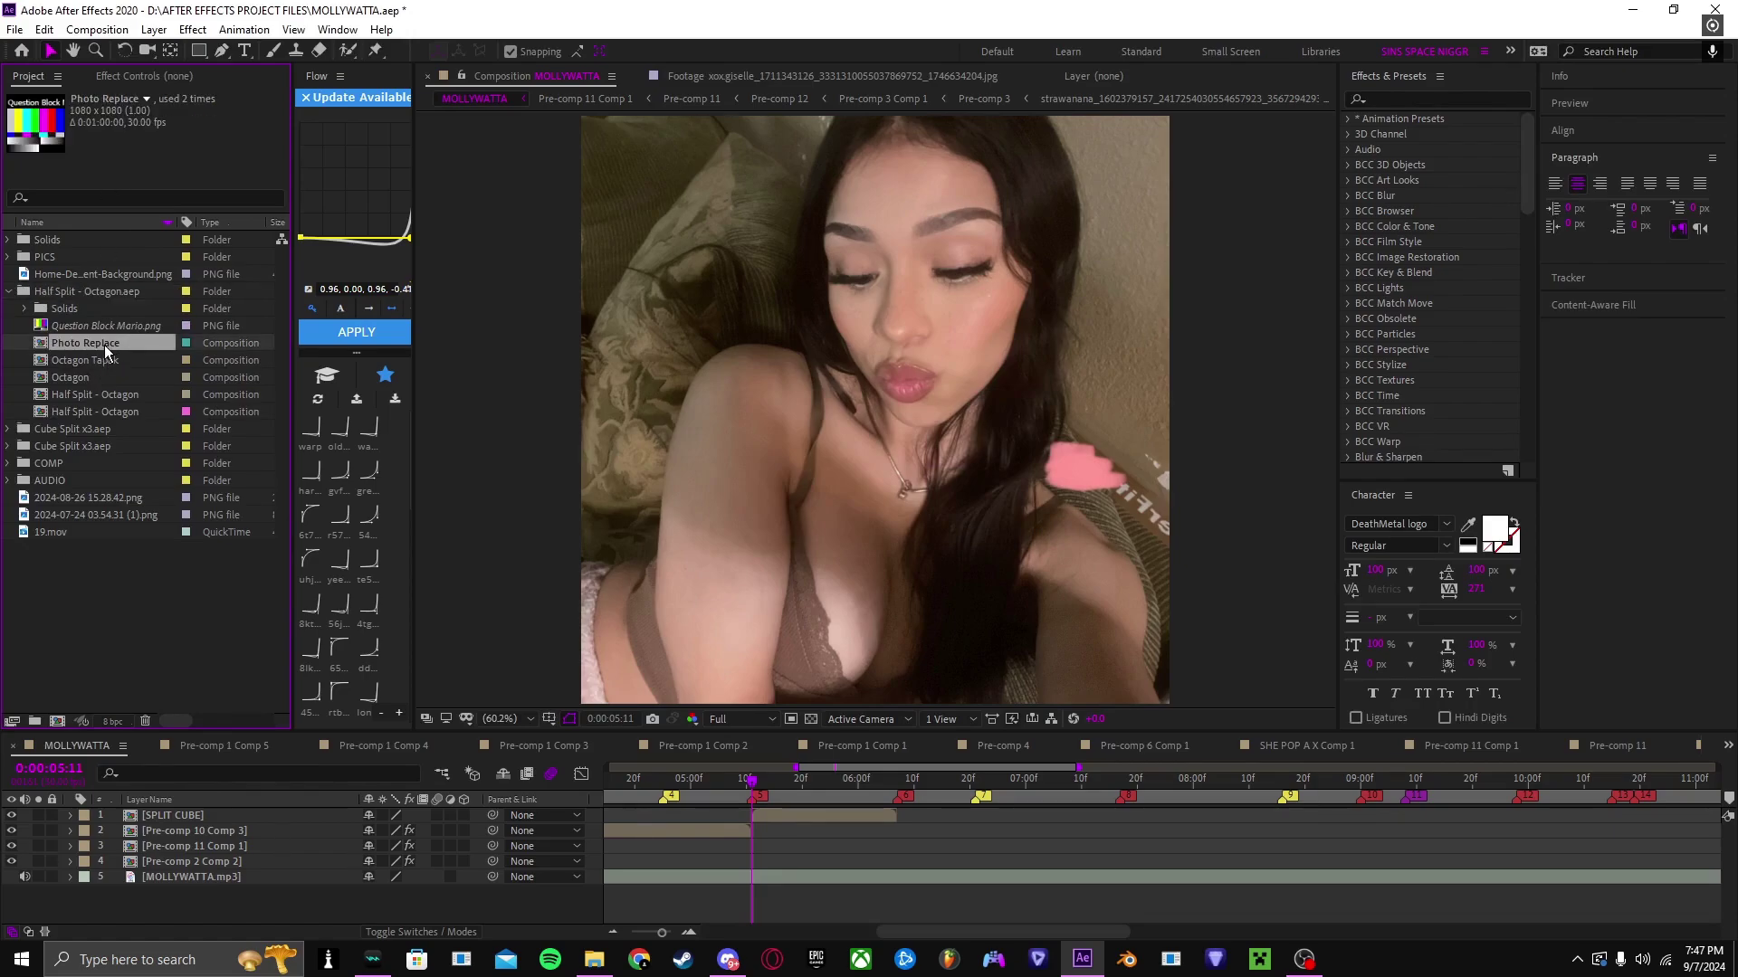
double_click(129, 342)
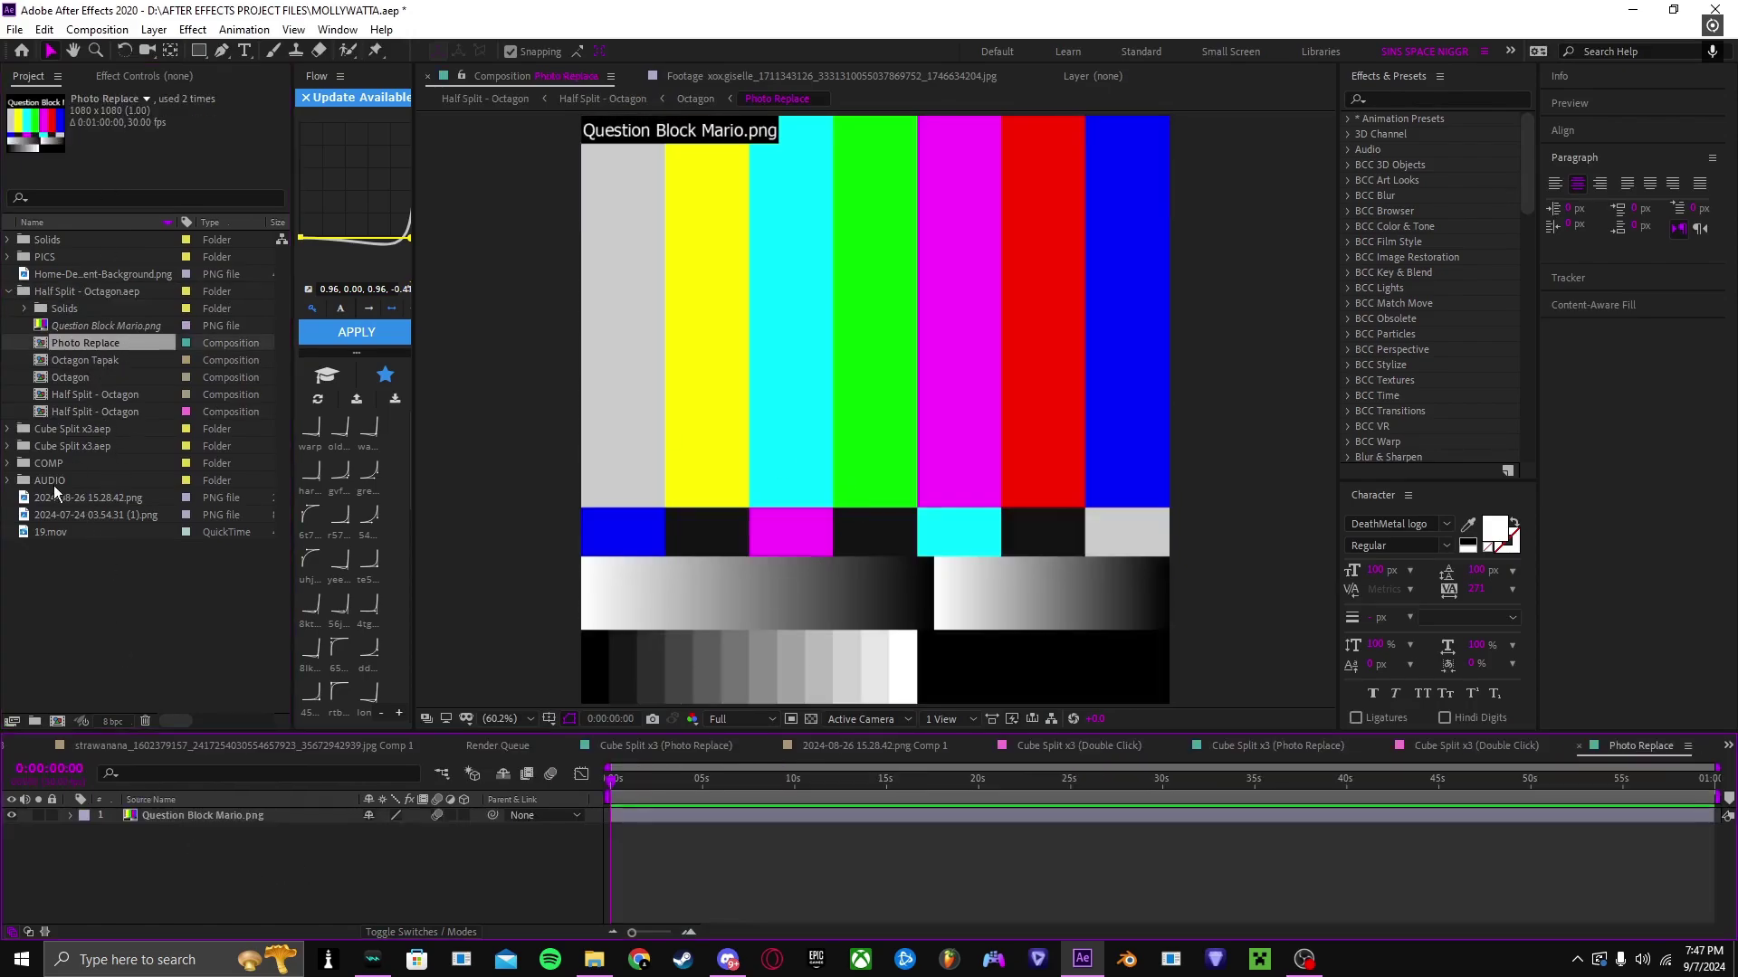
click(9, 464)
scroll(81, 534, down, 5)
click(76, 520)
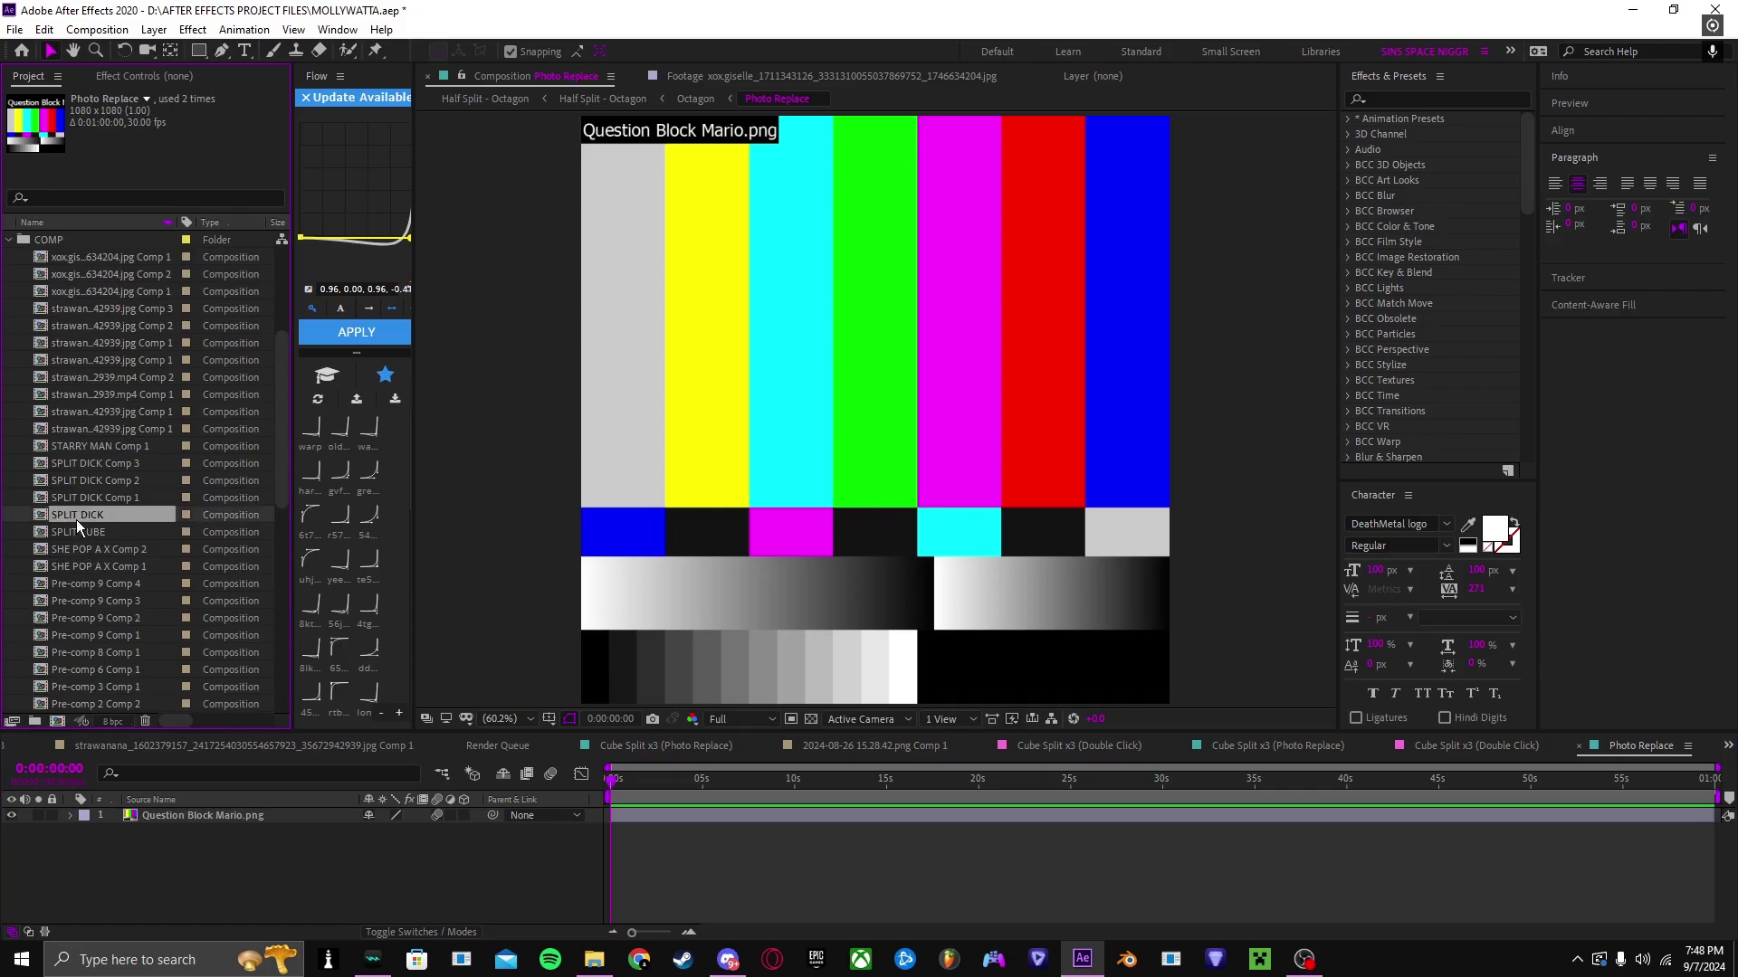
click(89, 532)
drag(193, 807, 190, 813)
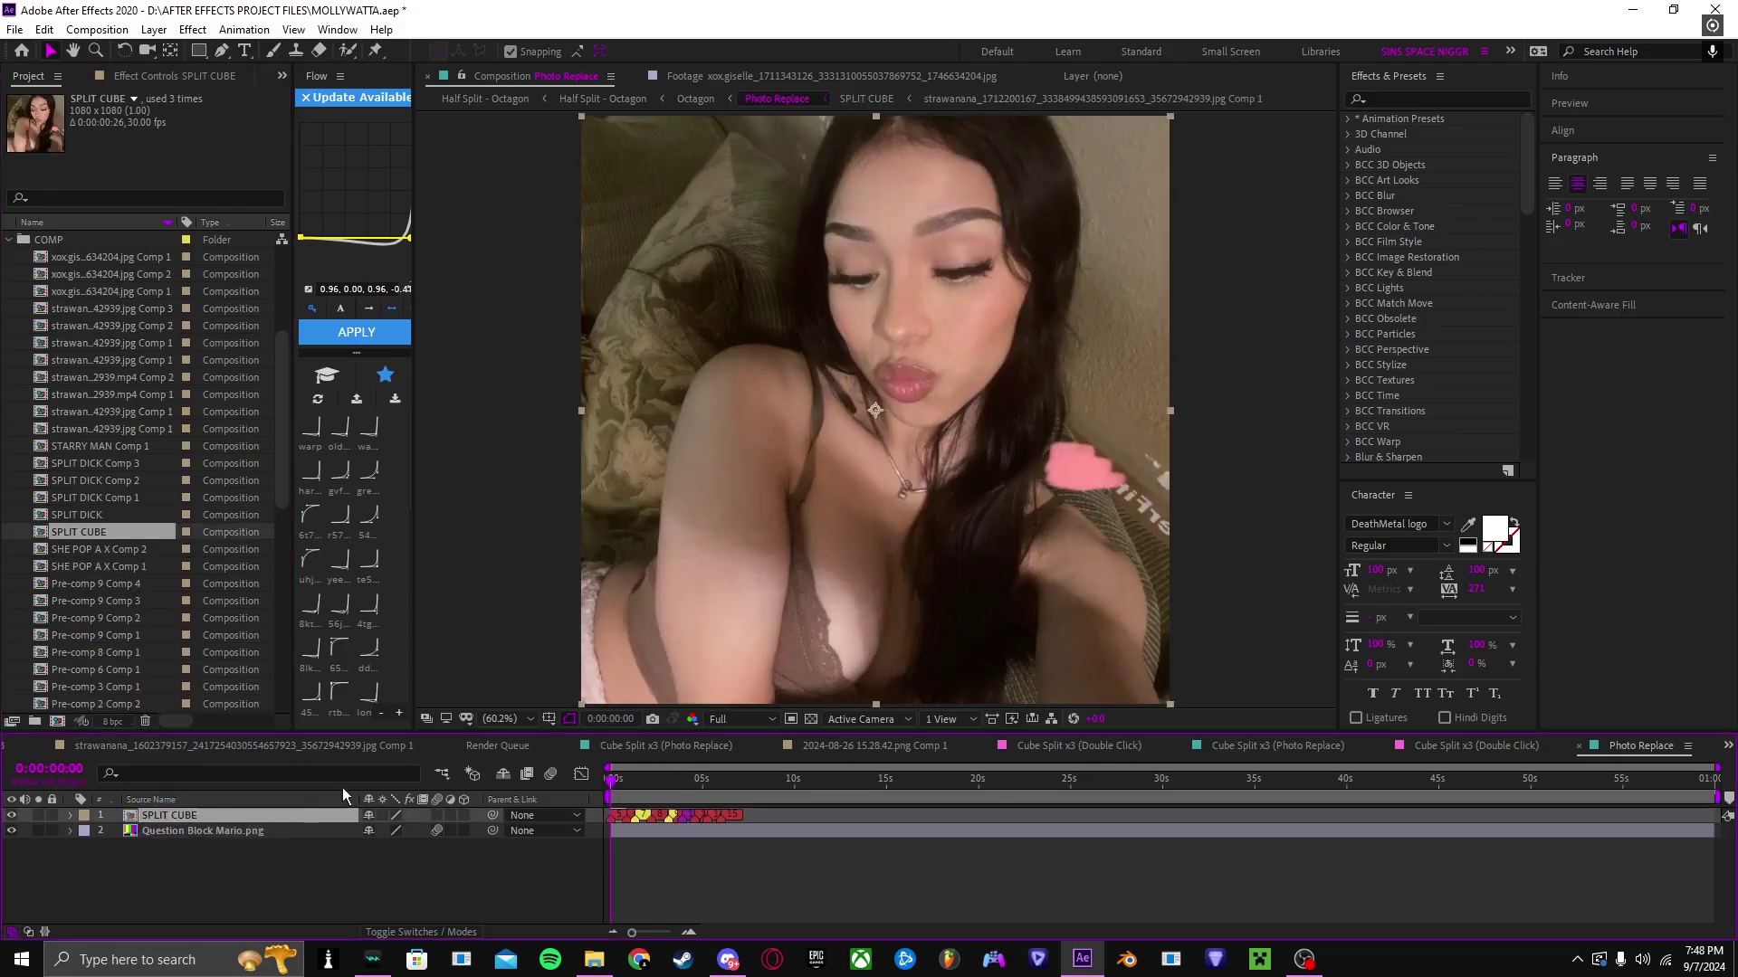
Step: Try the Y rotation of the MASTER Control layer in Half Split - Octagon and undo the change
click(602, 106)
click(237, 813)
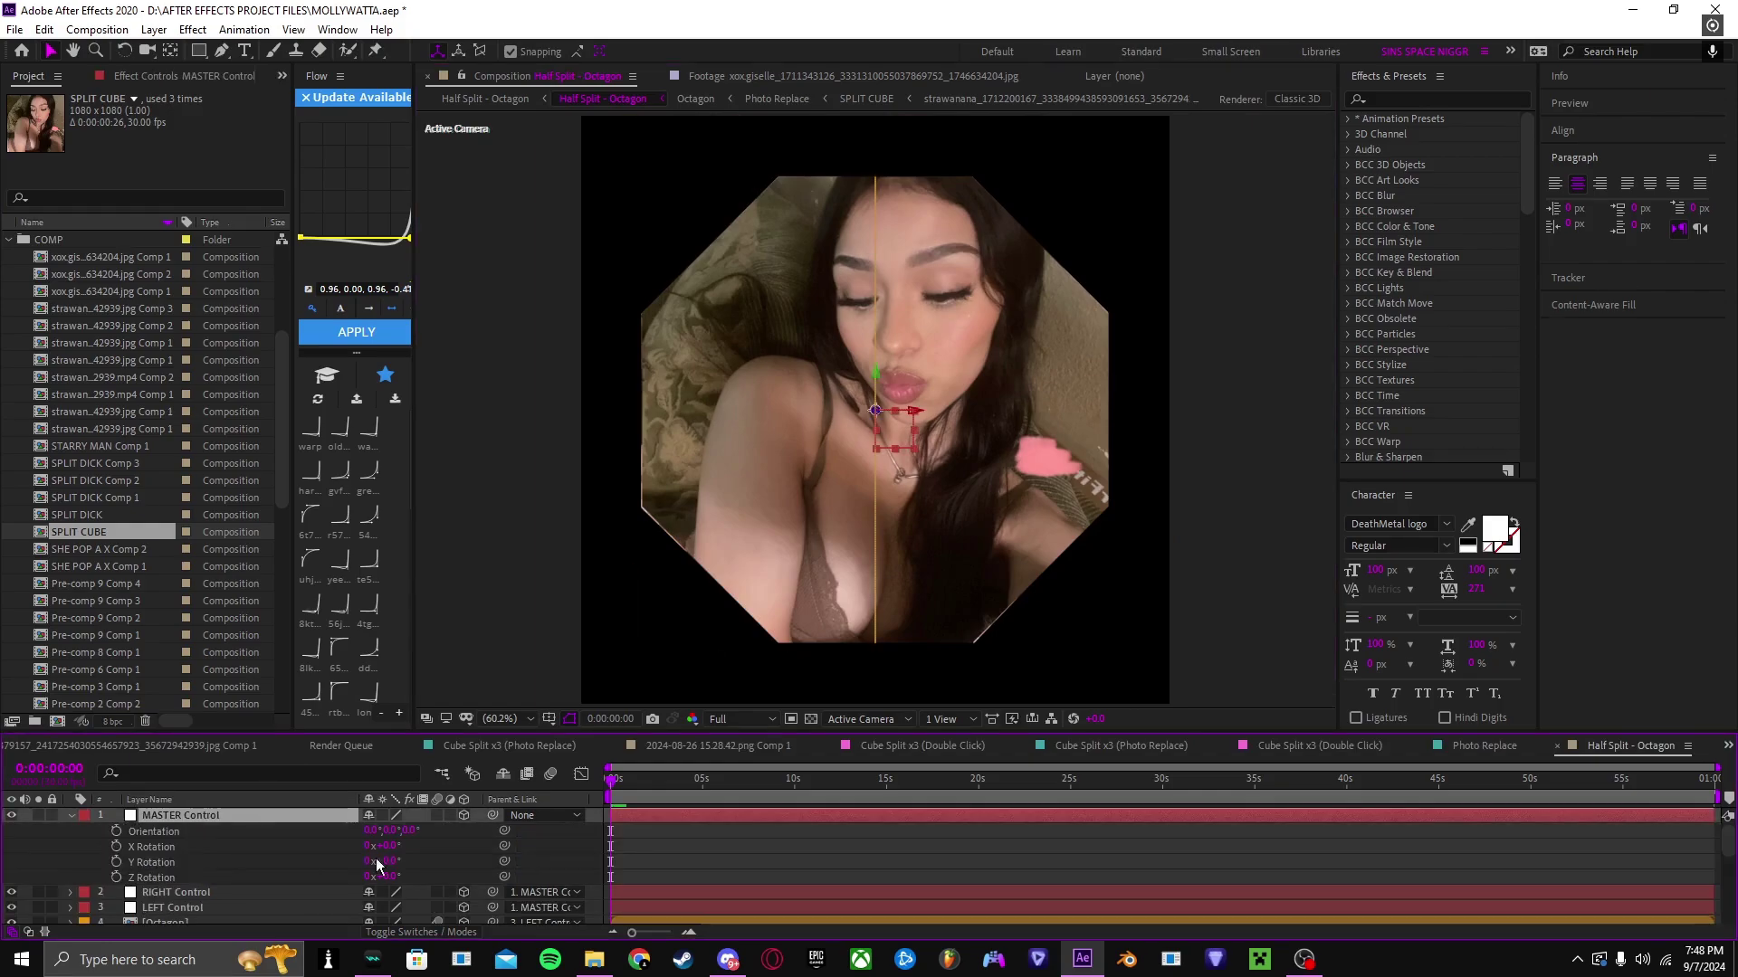
key(r)
drag(386, 862, 301, 866)
key(ctrl+z)
Step: Try rotating the RIGHT Control layer of Half Split - Octagon, undo the change and collapse its rotation properties
click(231, 890)
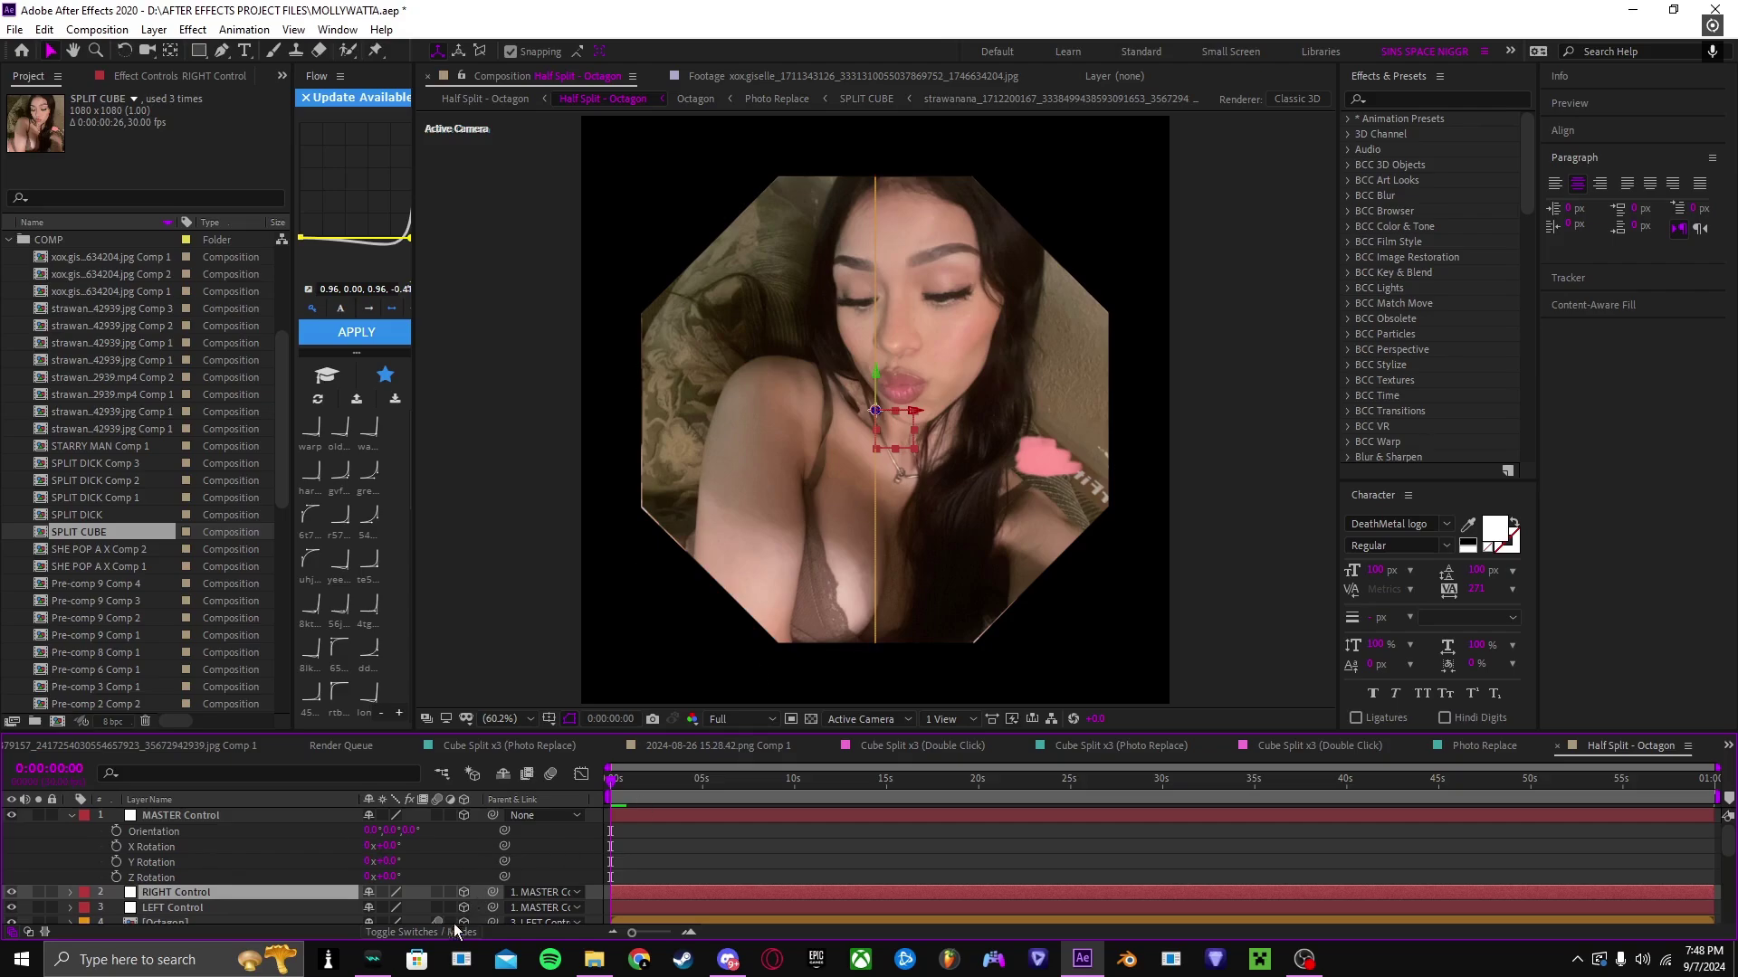
key(r)
drag(395, 914, 79, 901)
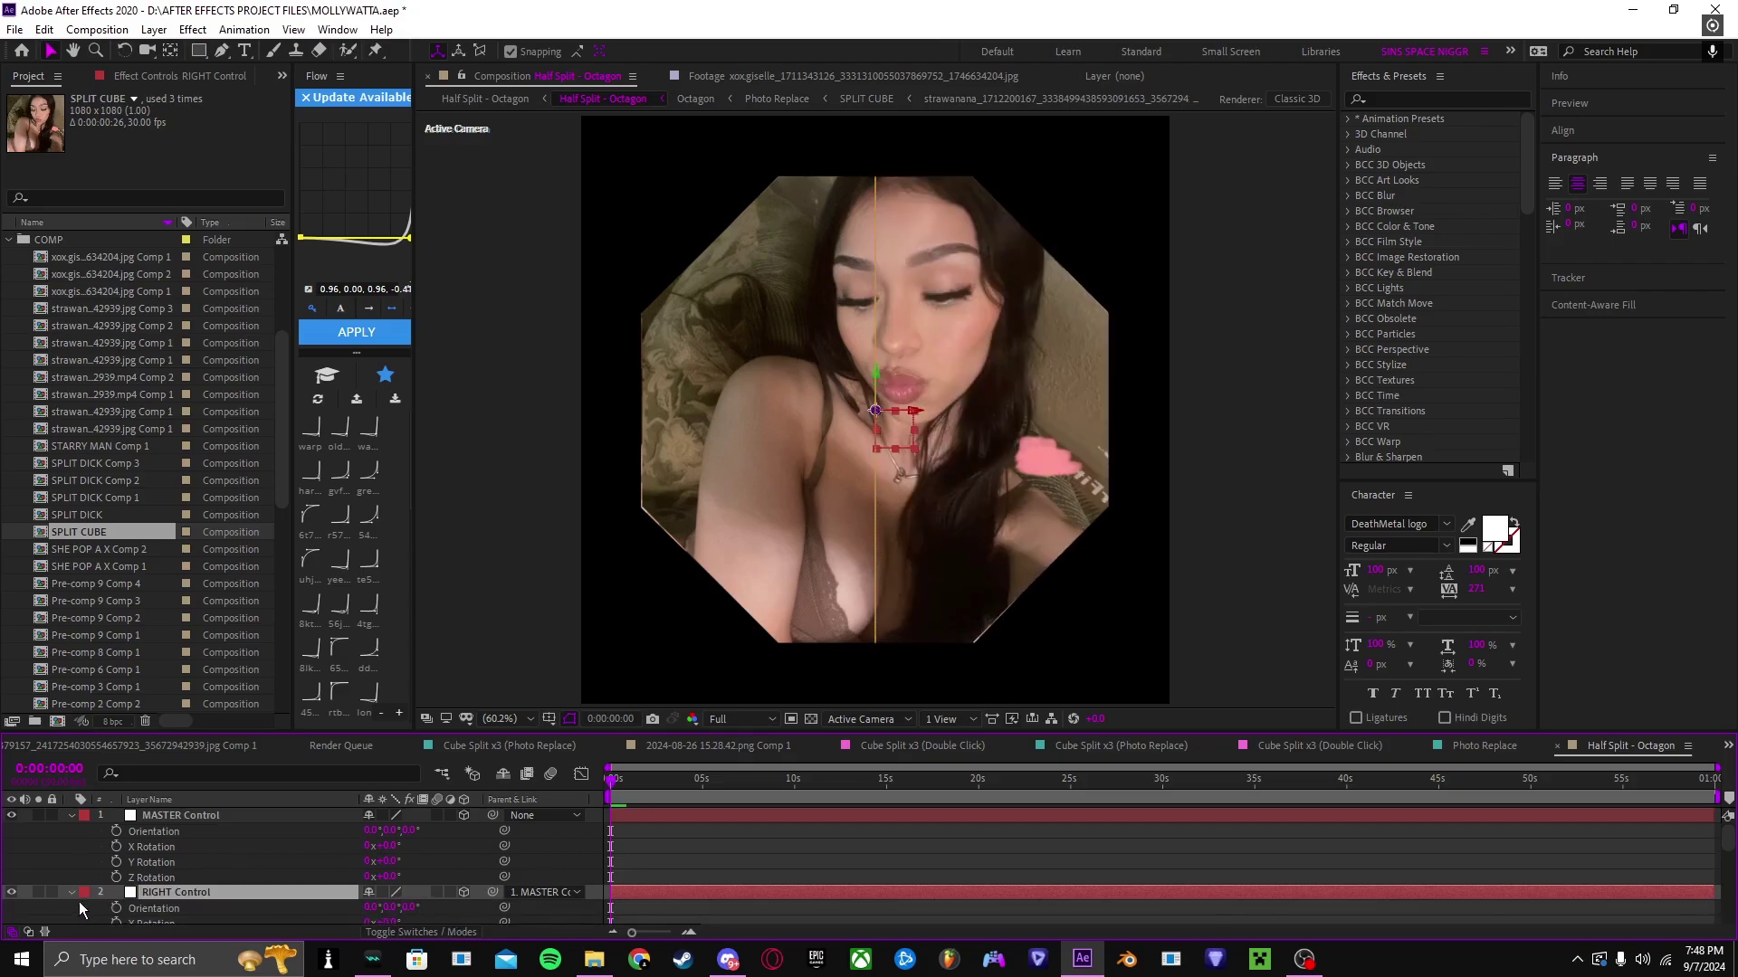
key(ctrl+z)
click(71, 893)
Step: Copy all layers of Half Split - Octagon and paste them above the SPLIT CUBE layer in MOLLYWATTA
scroll(188, 901, down, 5)
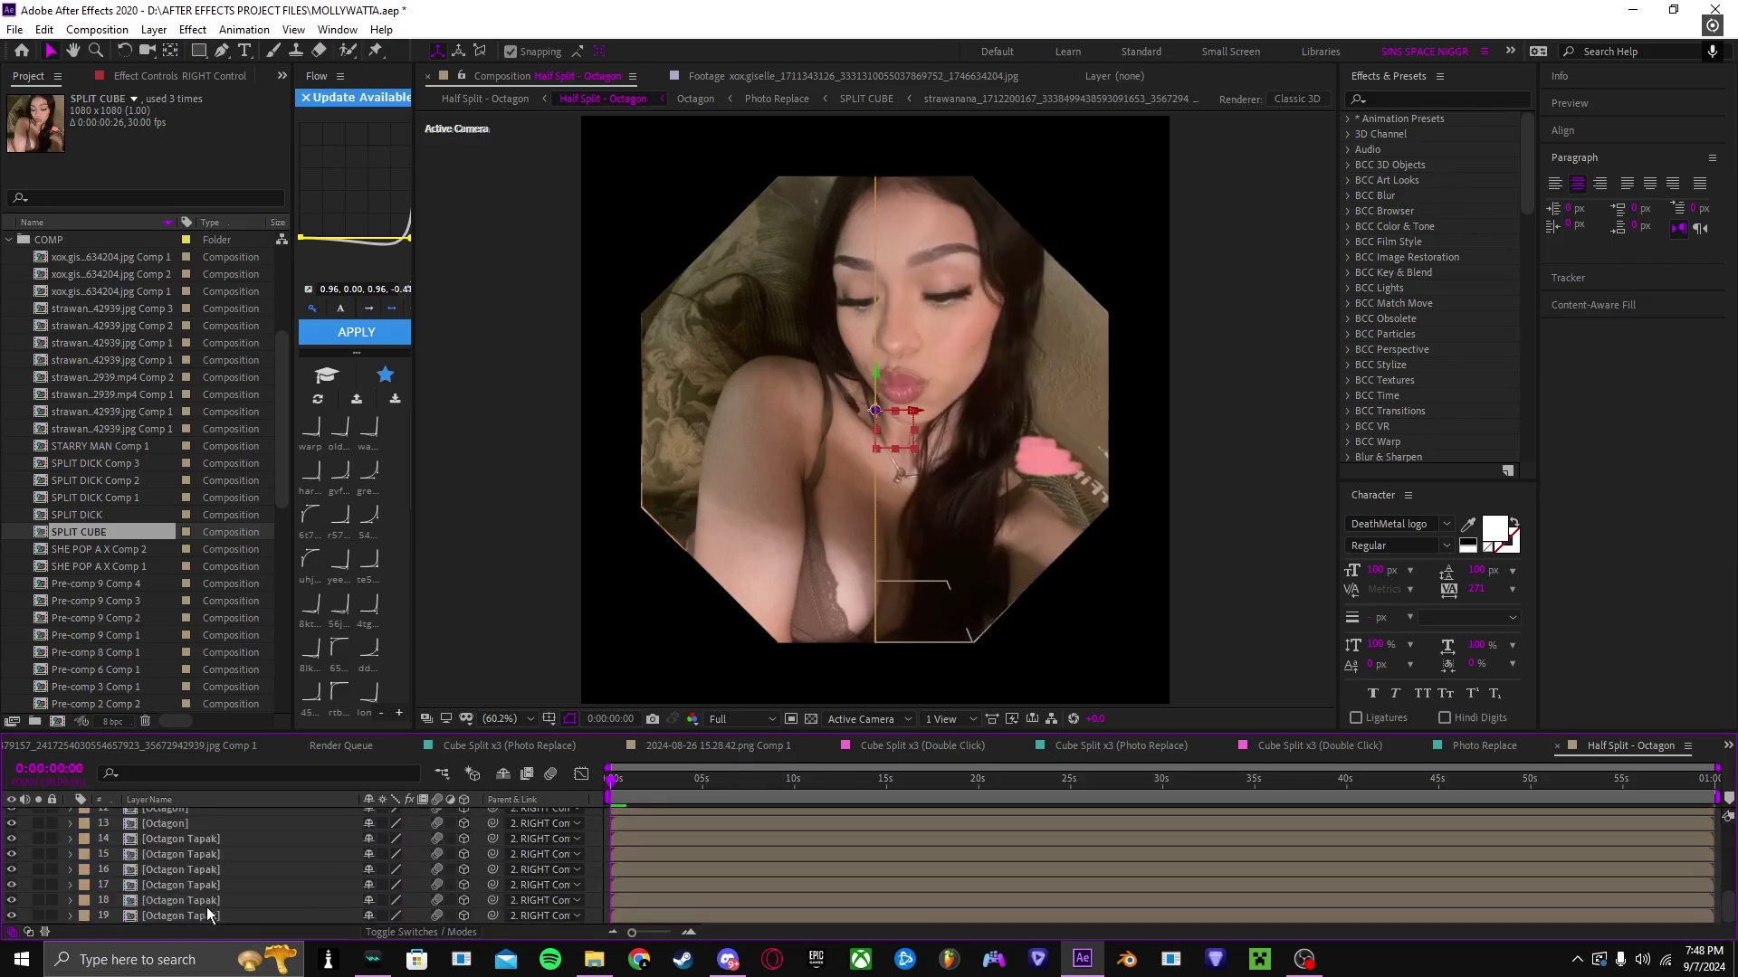
click(220, 915)
scroll(226, 896, up, 5)
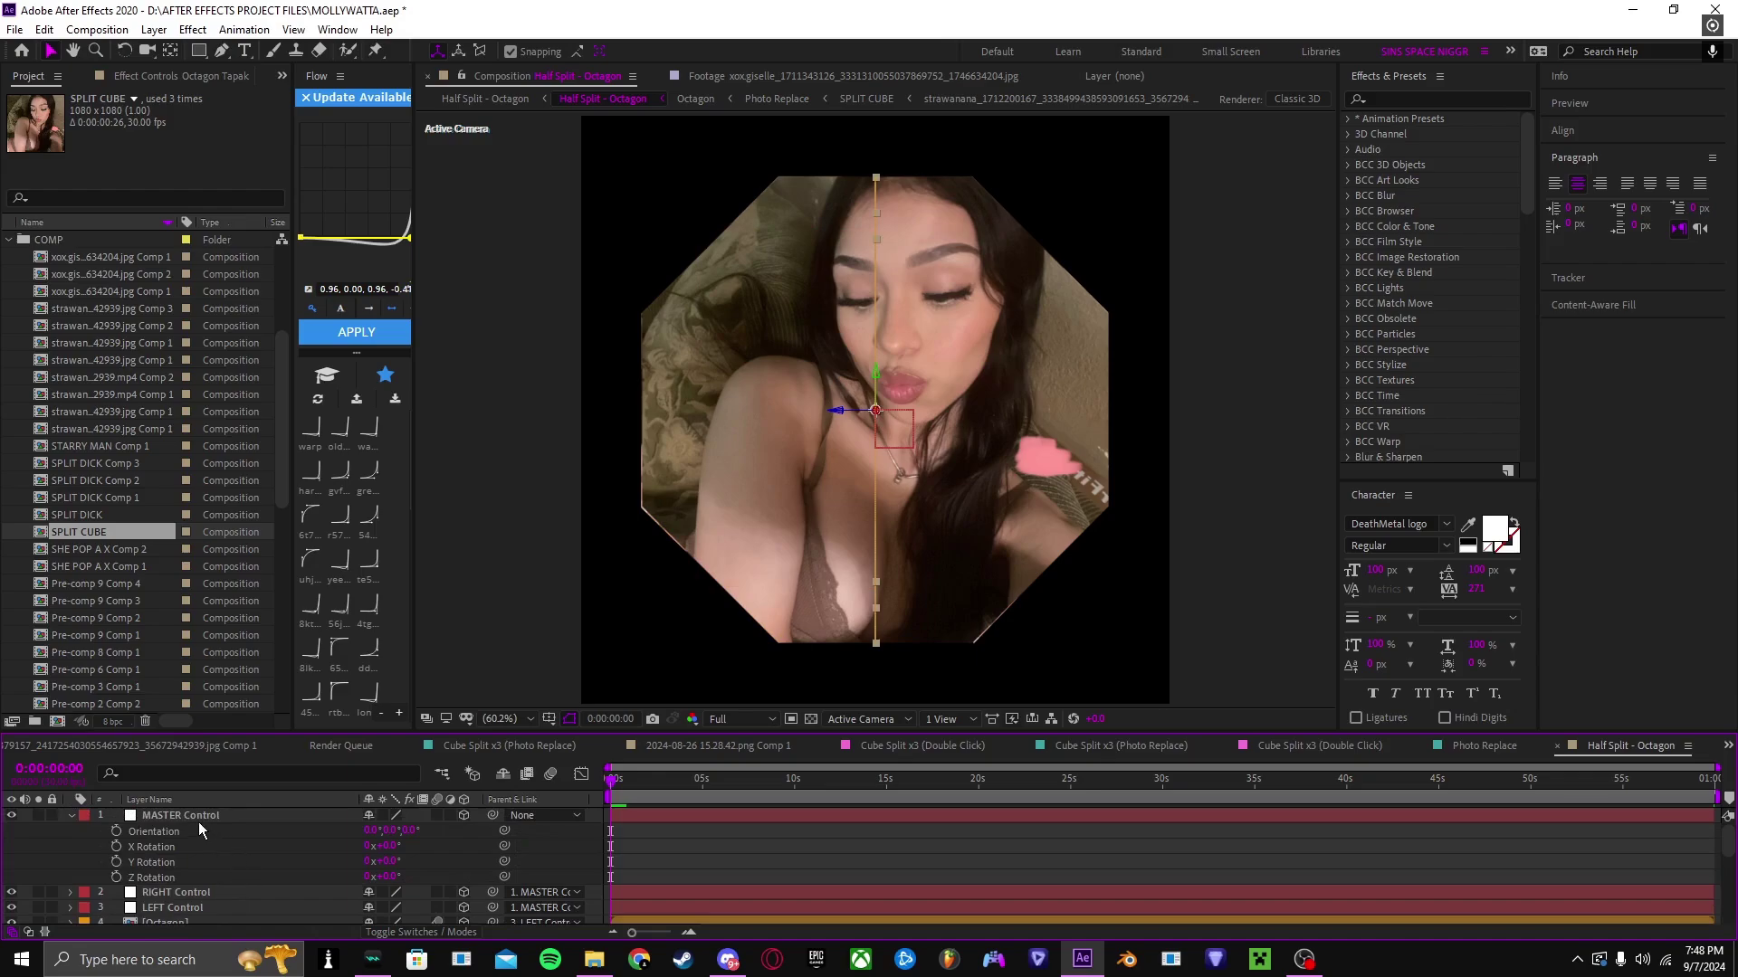
key(ctrl+a)
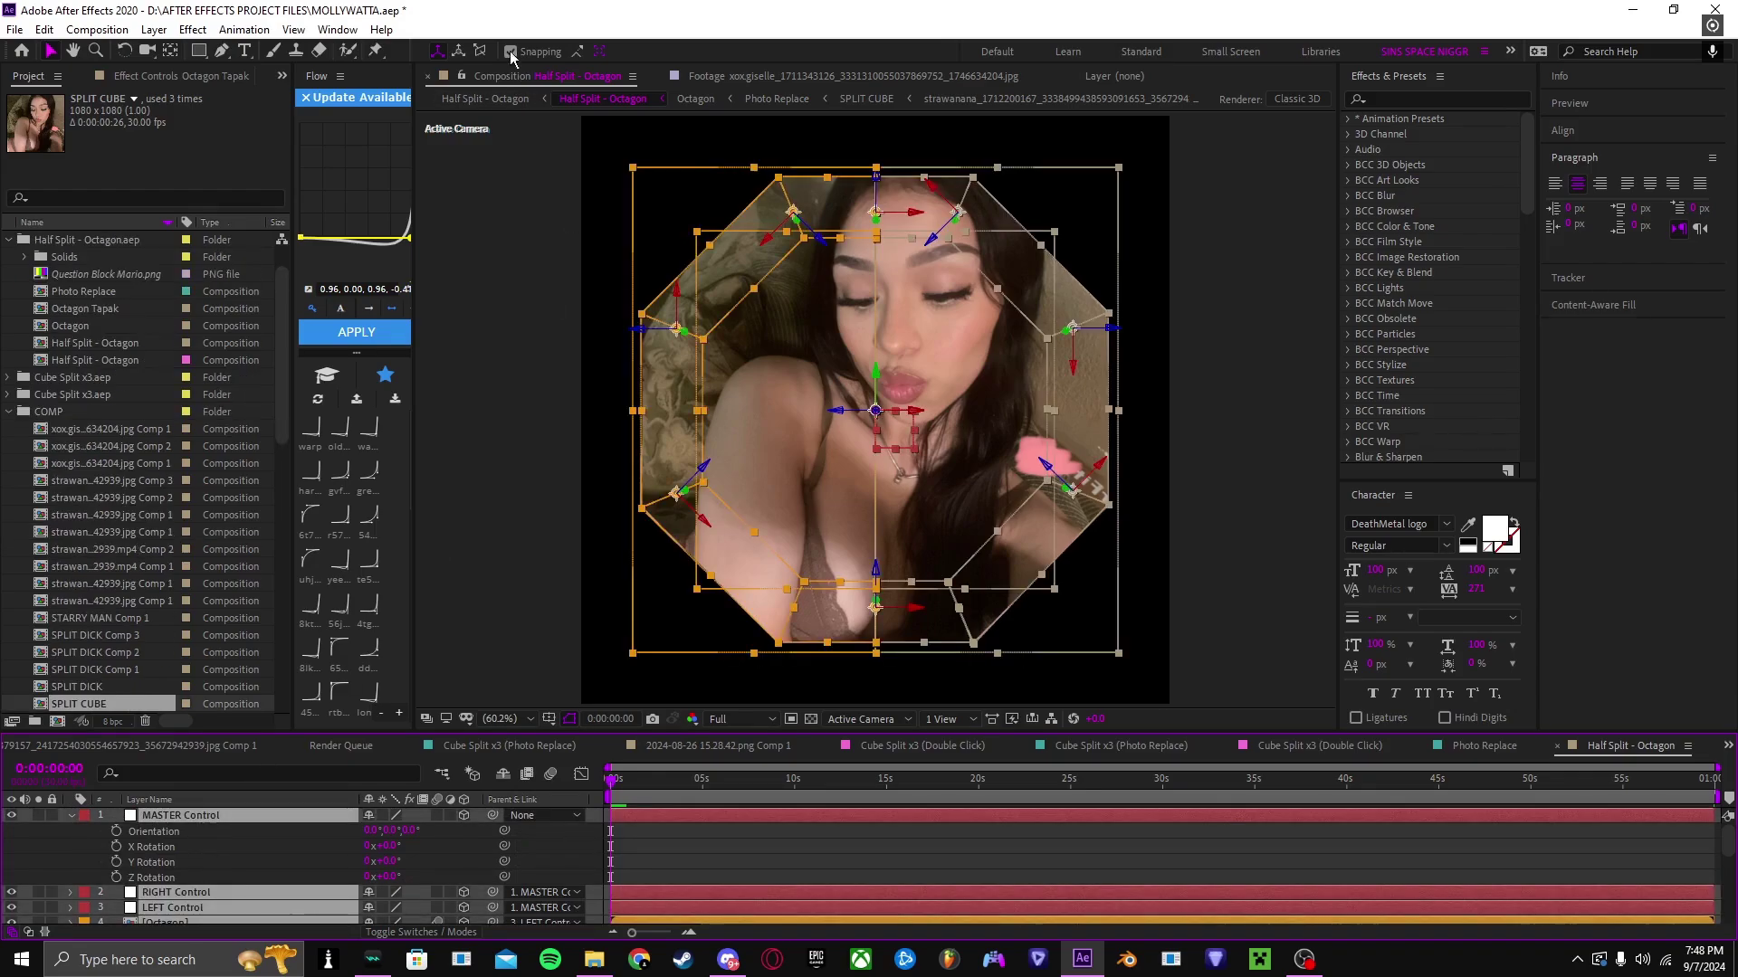
click(226, 746)
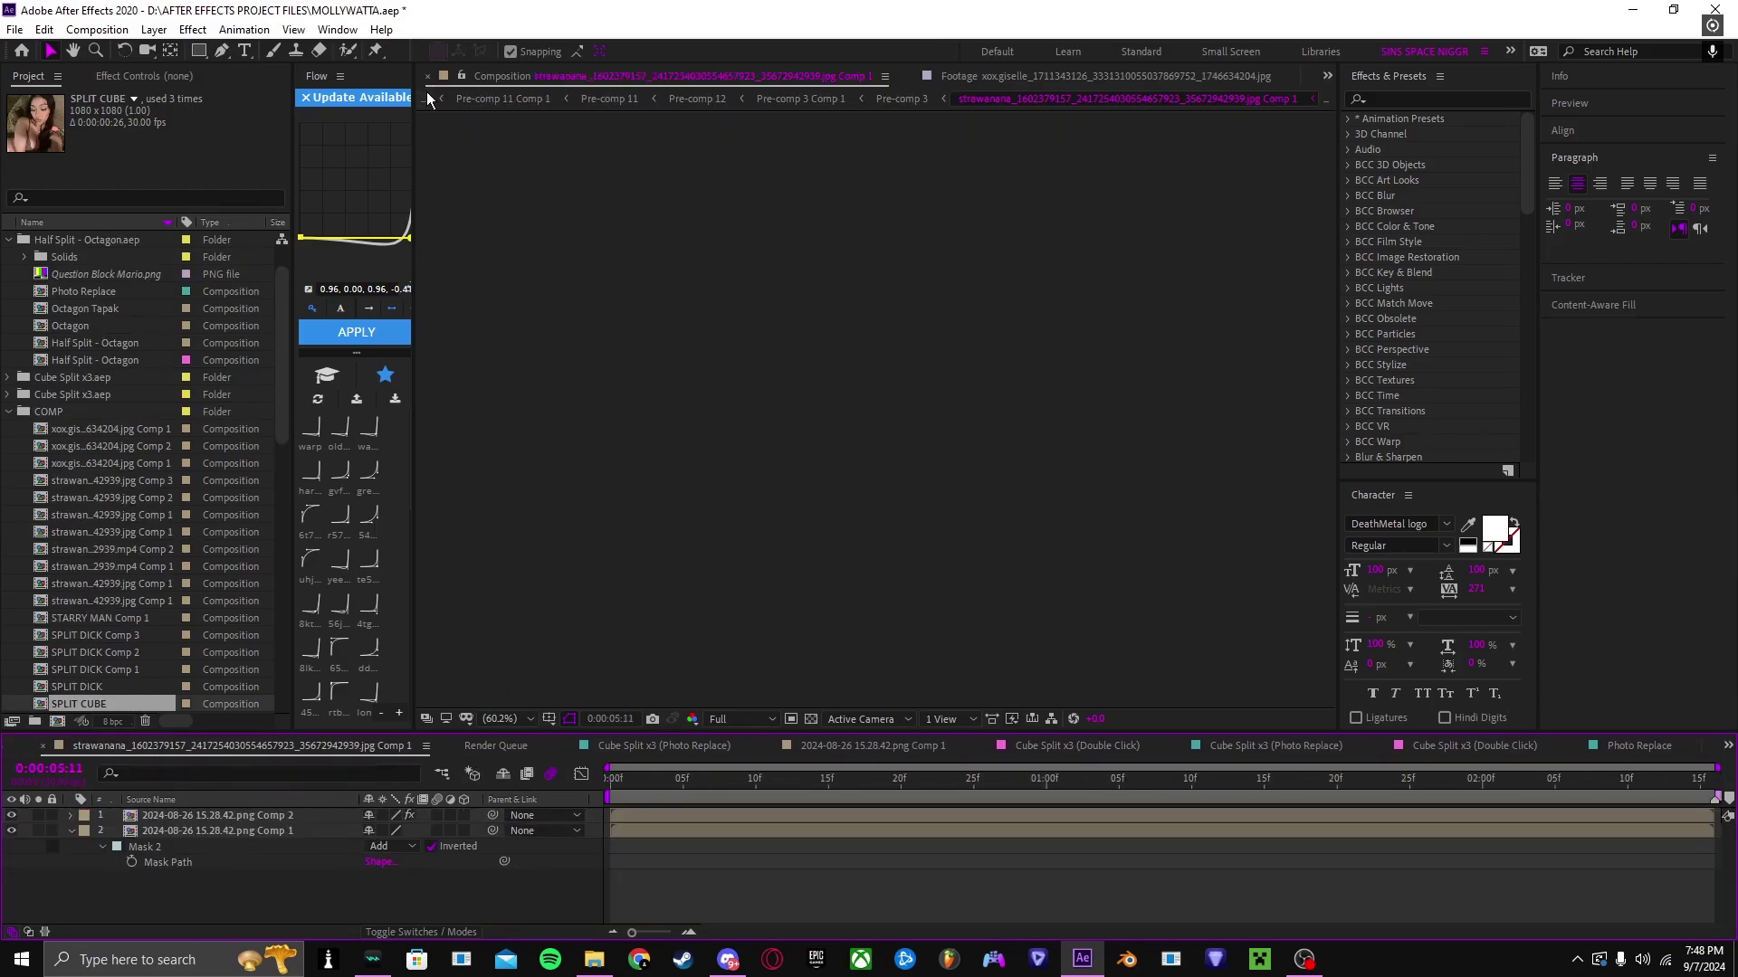
click(459, 97)
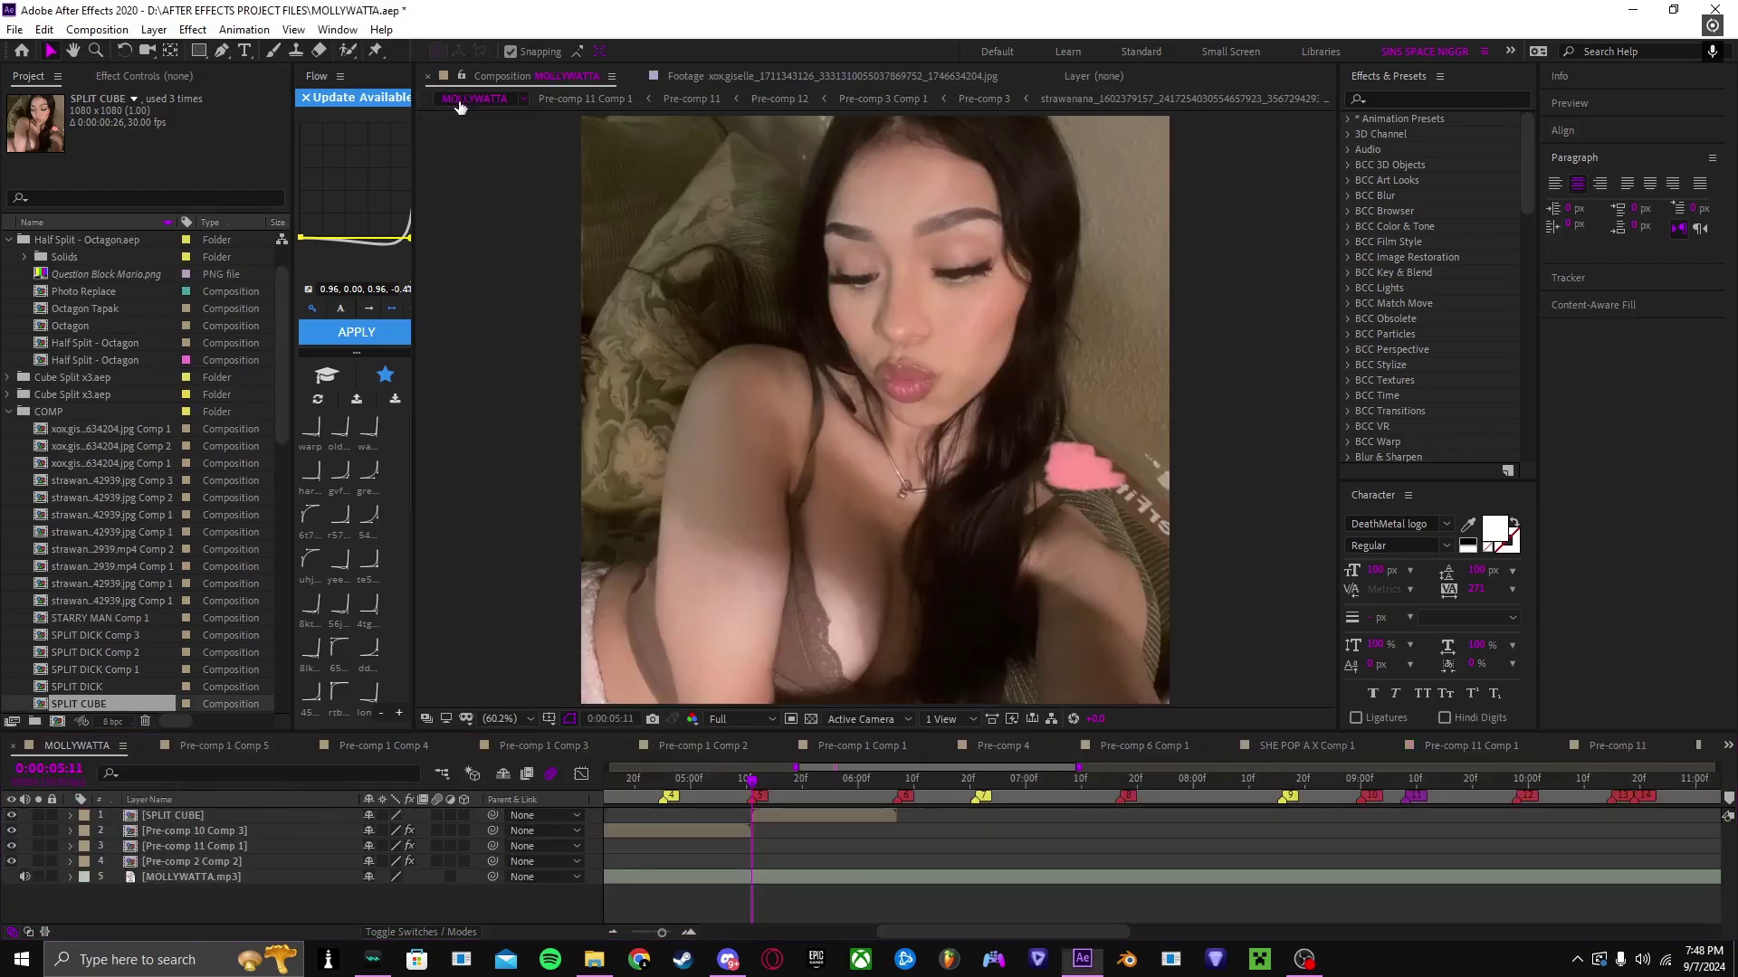
click(787, 818)
double_click(787, 818)
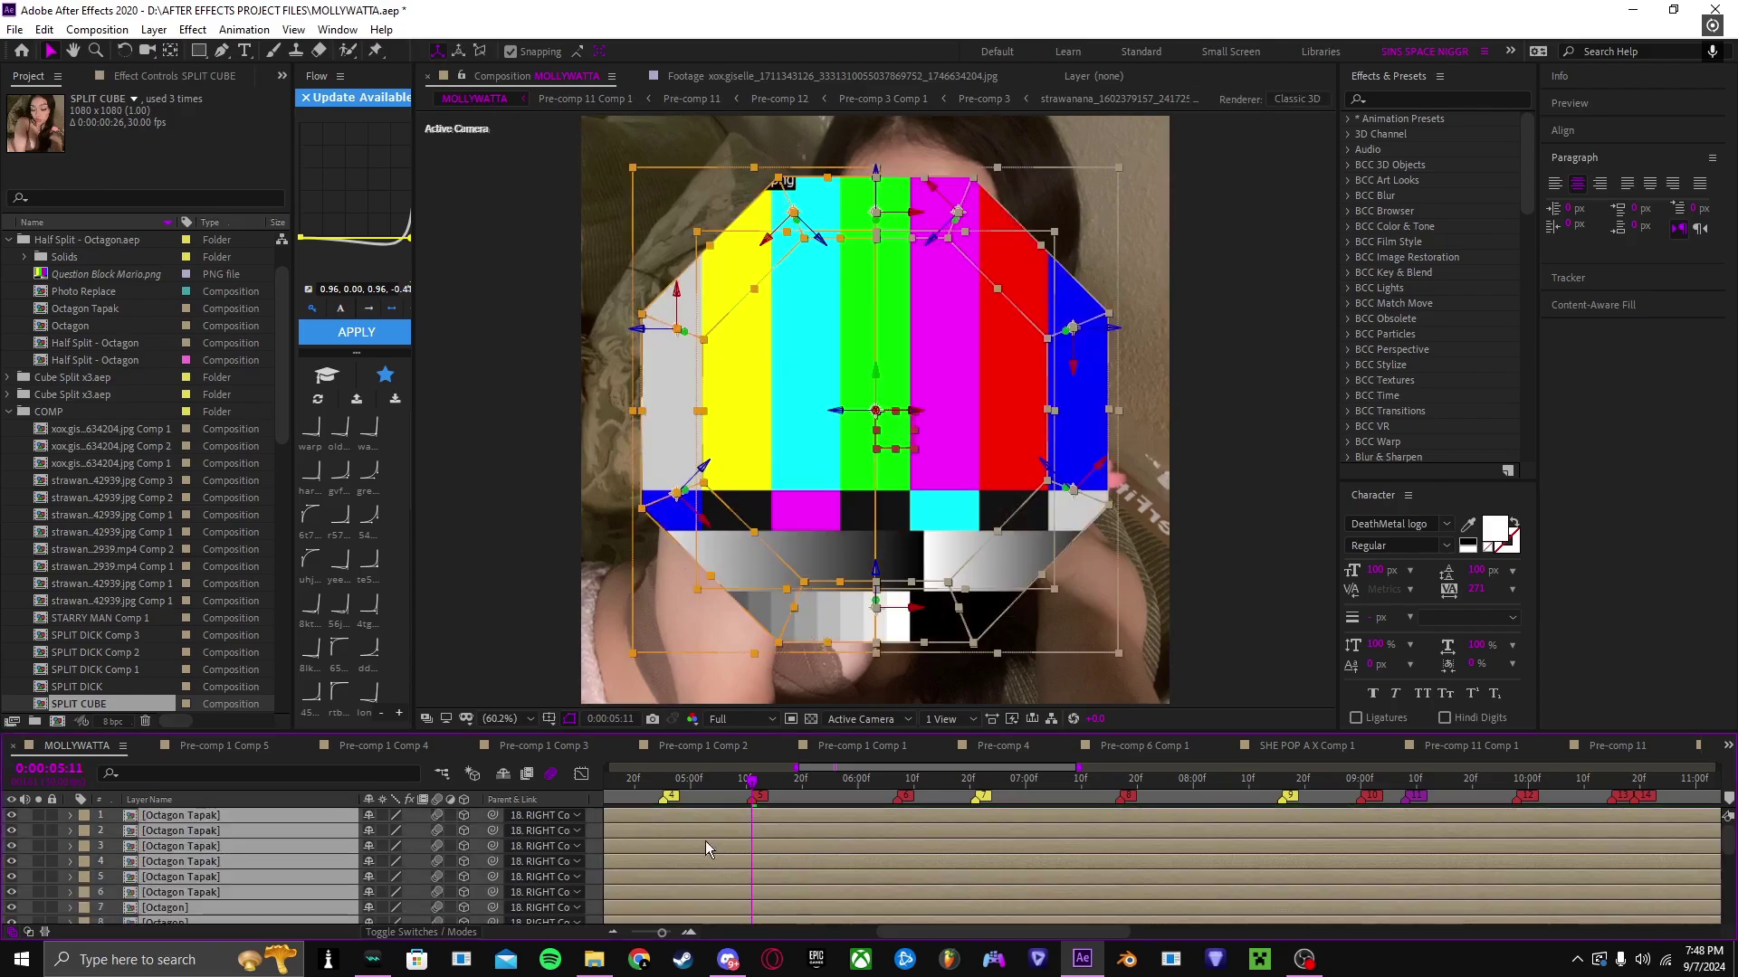
Step: Shift the pasted octagon layers to start at 0:00:05:11 and deselect them
drag(743, 853, 845, 887)
click(724, 847)
scroll(725, 847, down, 1)
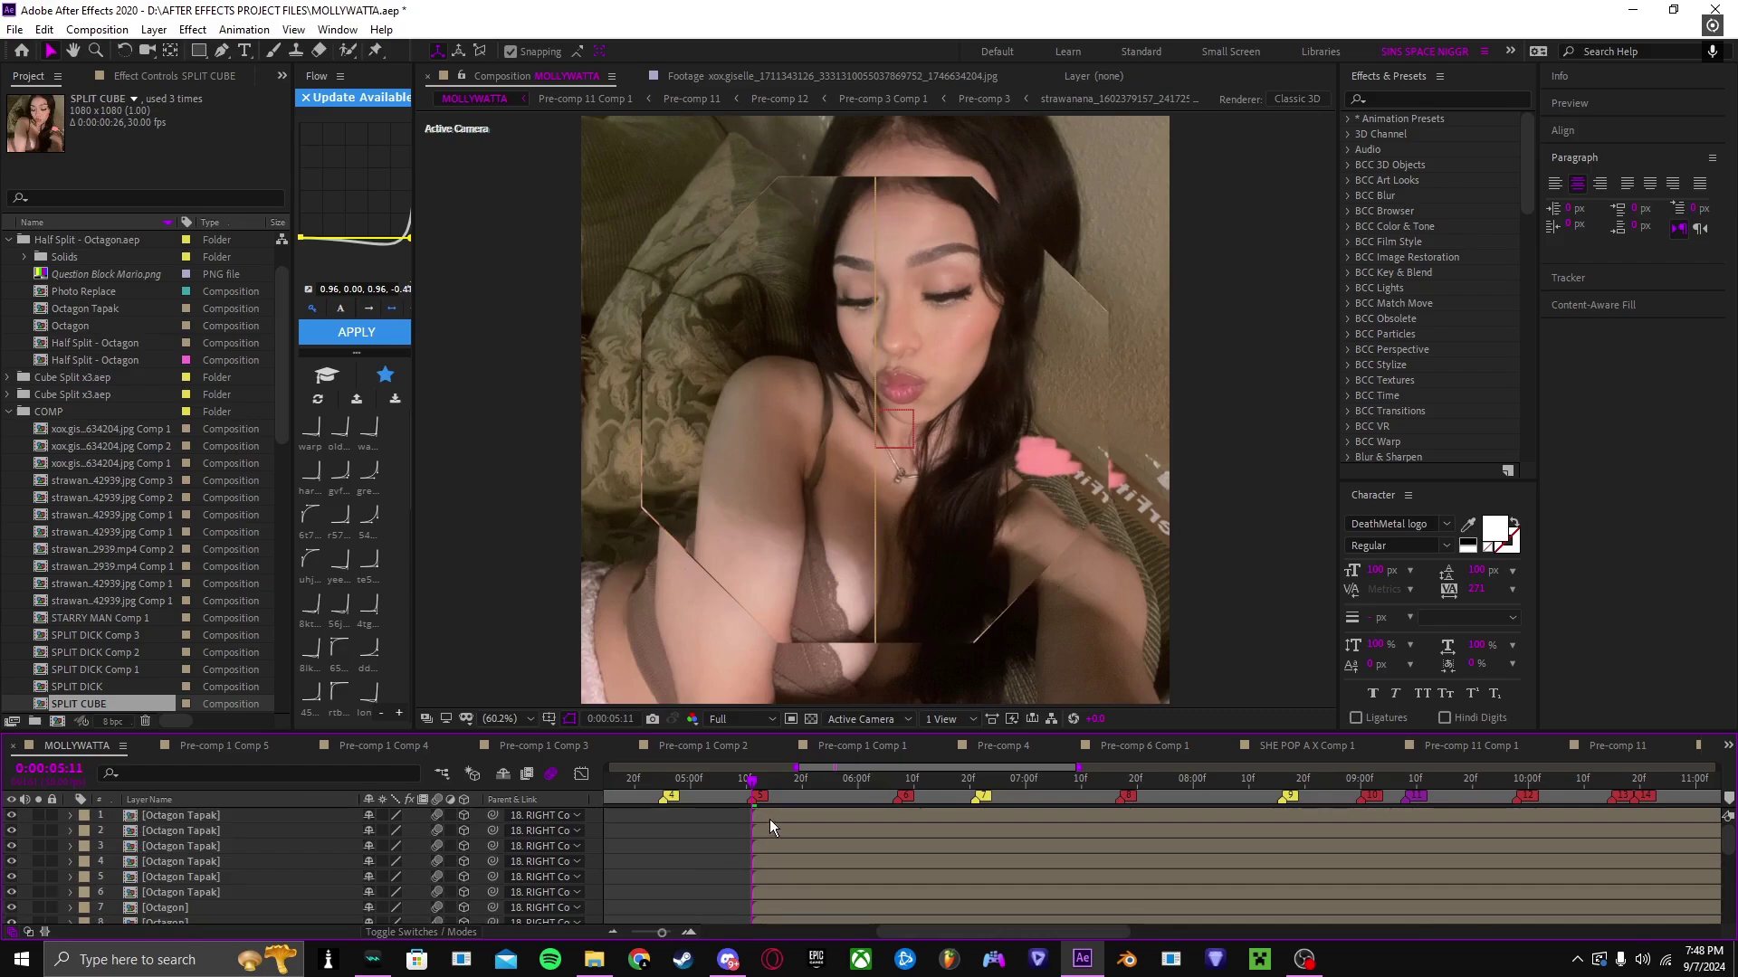
Step: Hide the SPLIT CUBE layer to check the octagon on its own, and show the layer again
scroll(789, 878, down, 4)
click(789, 877)
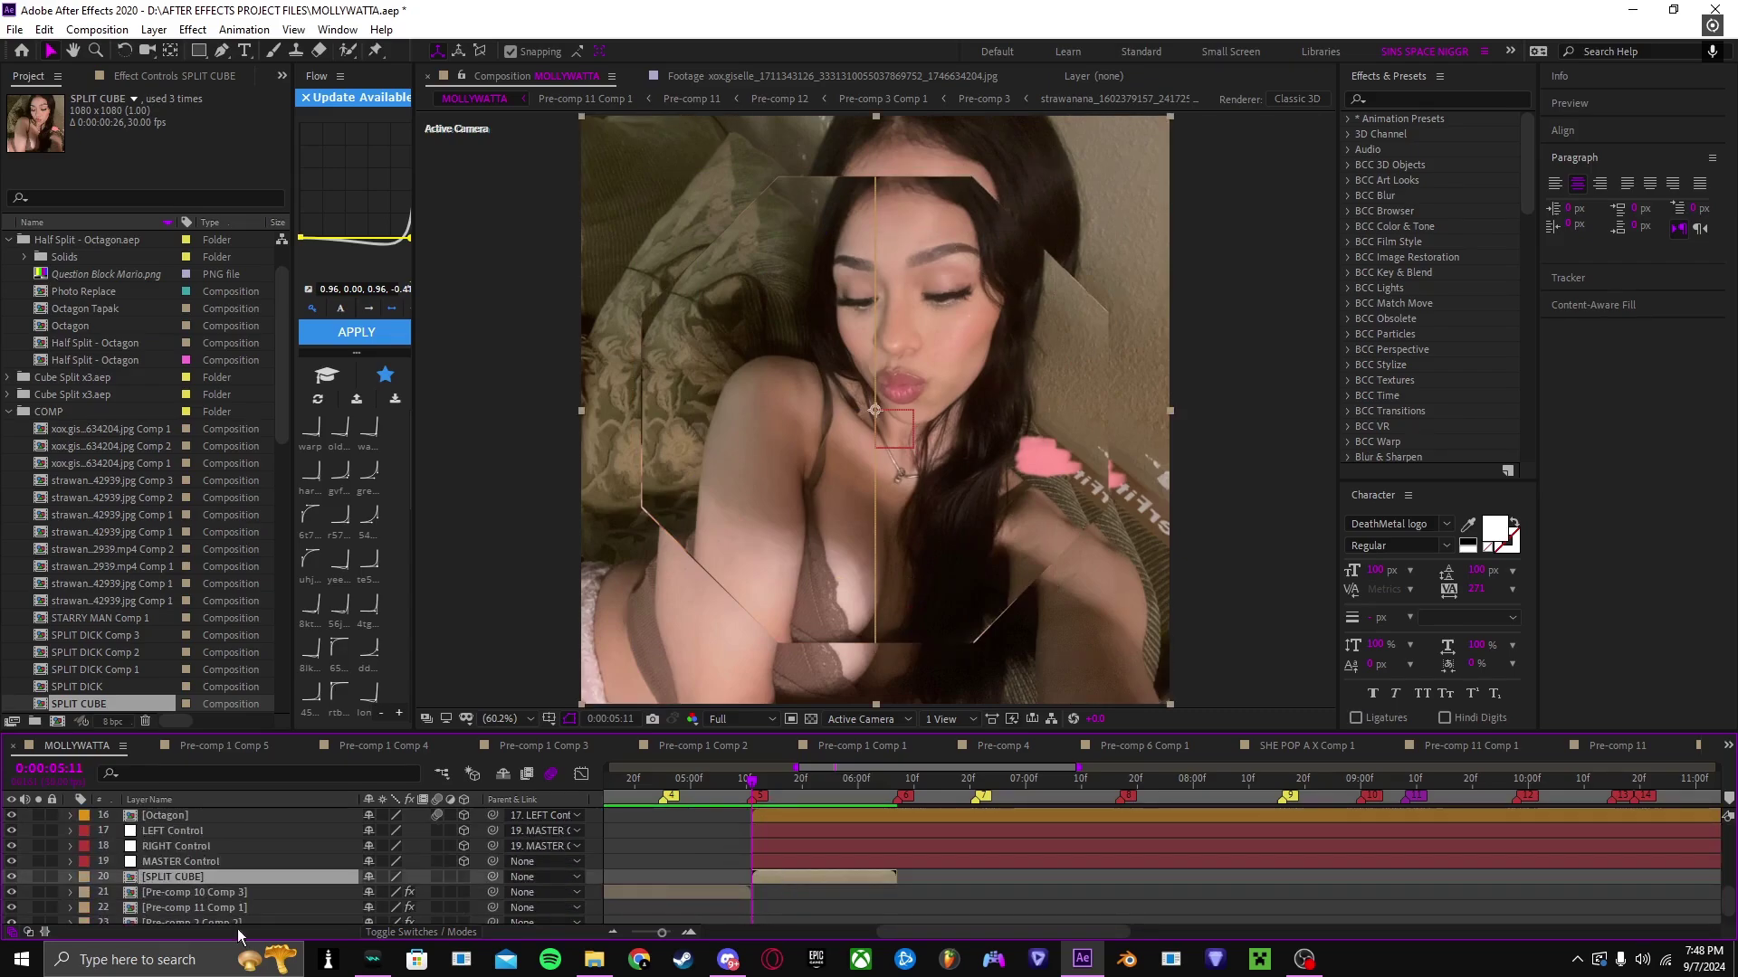
click(12, 877)
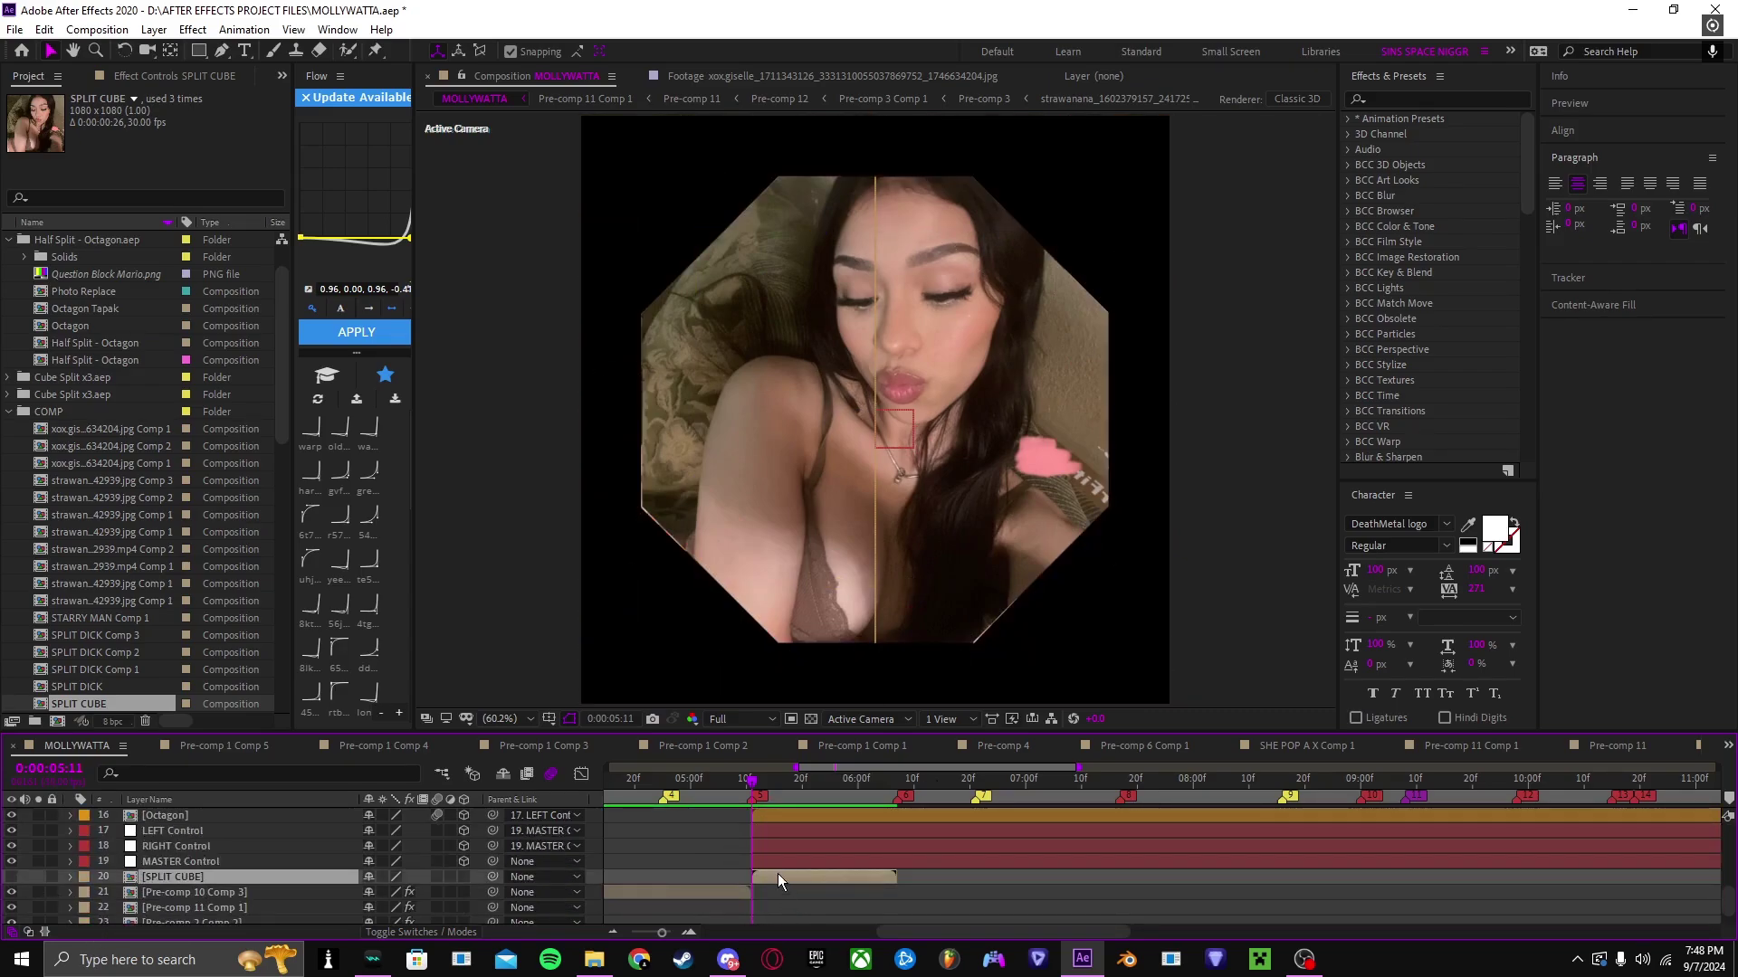
click(14, 877)
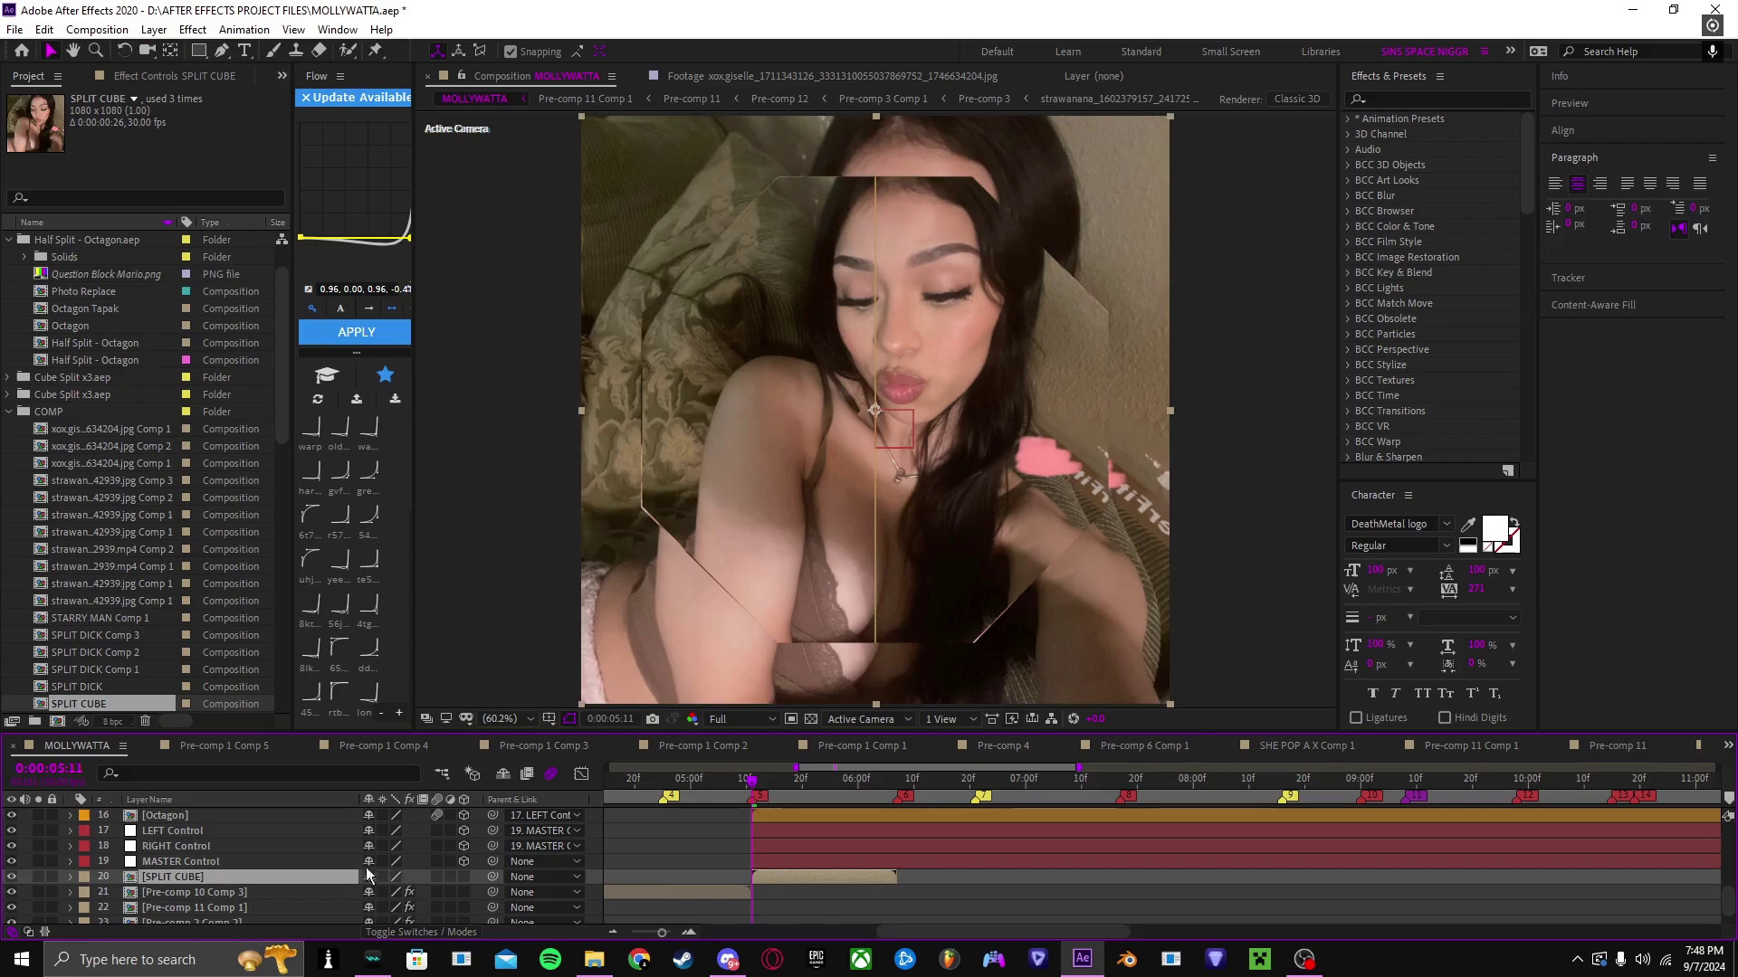
Step: Delete all the pasted octagon layers from MOLLYWATTA, from MASTER Control up to the topmost Octagon Tapak
click(789, 858)
scroll(793, 856, up, 5)
shift+click(773, 813)
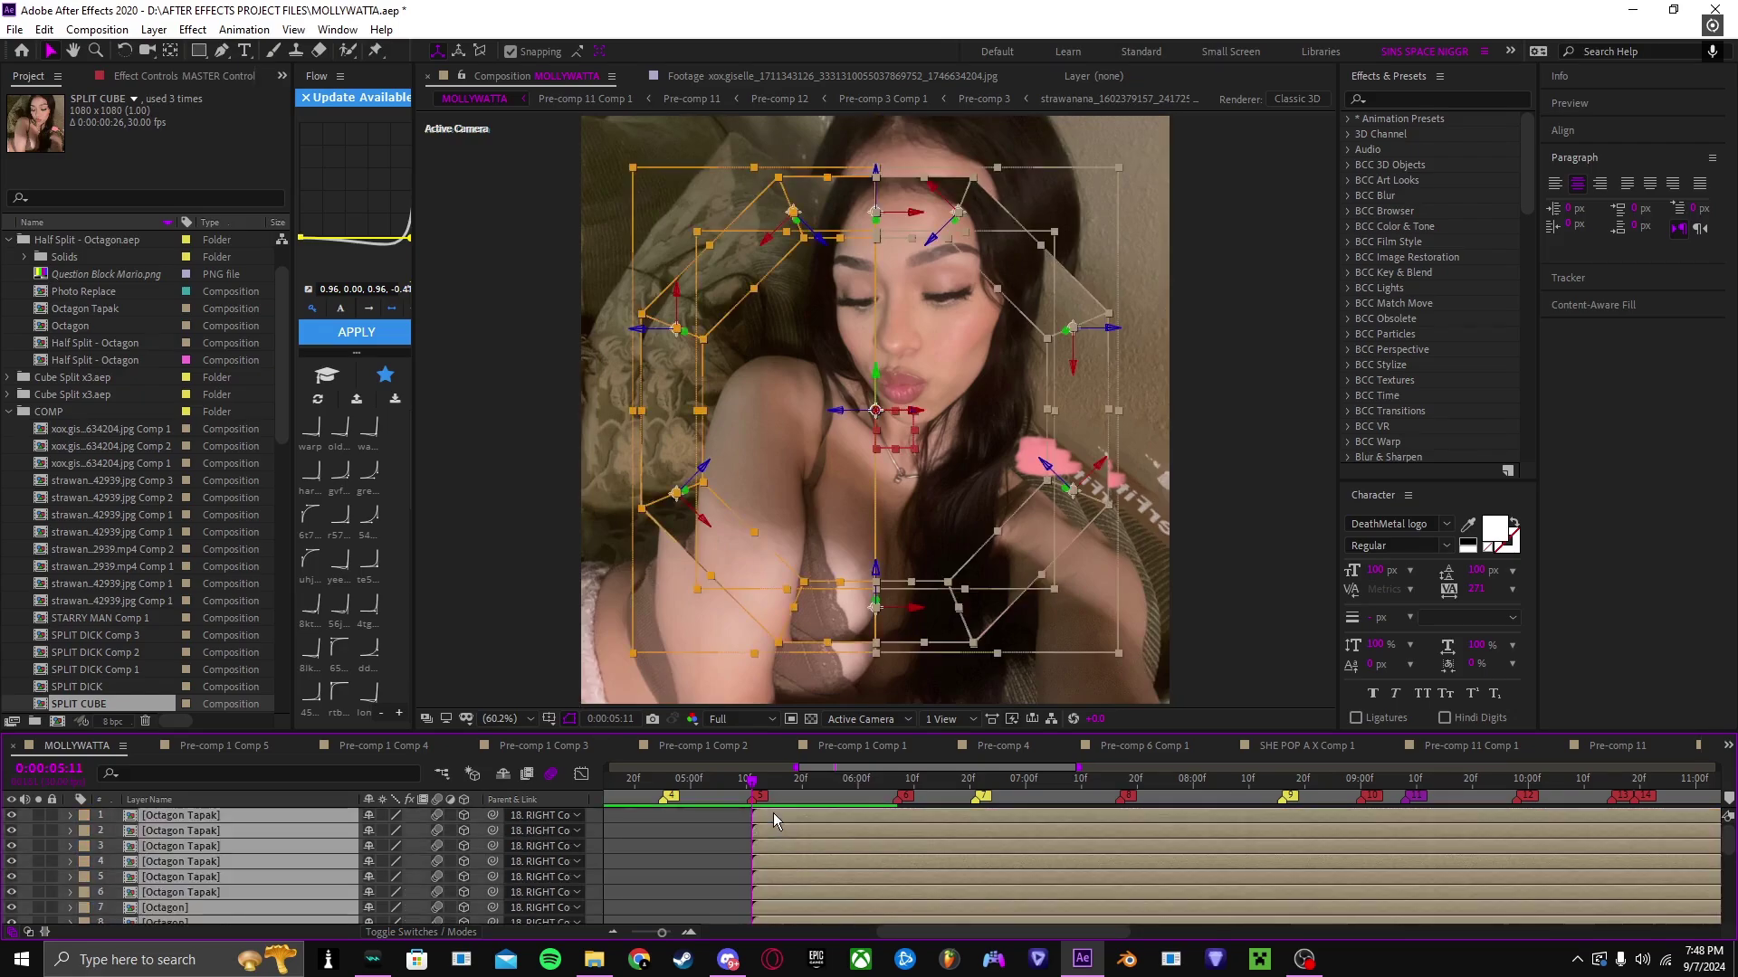
key(Delete)
Step: Look through the shape projects in the HELLA SHAPES folder in File Explorer and pick out Half Split - Heartbreak.aep
click(594, 960)
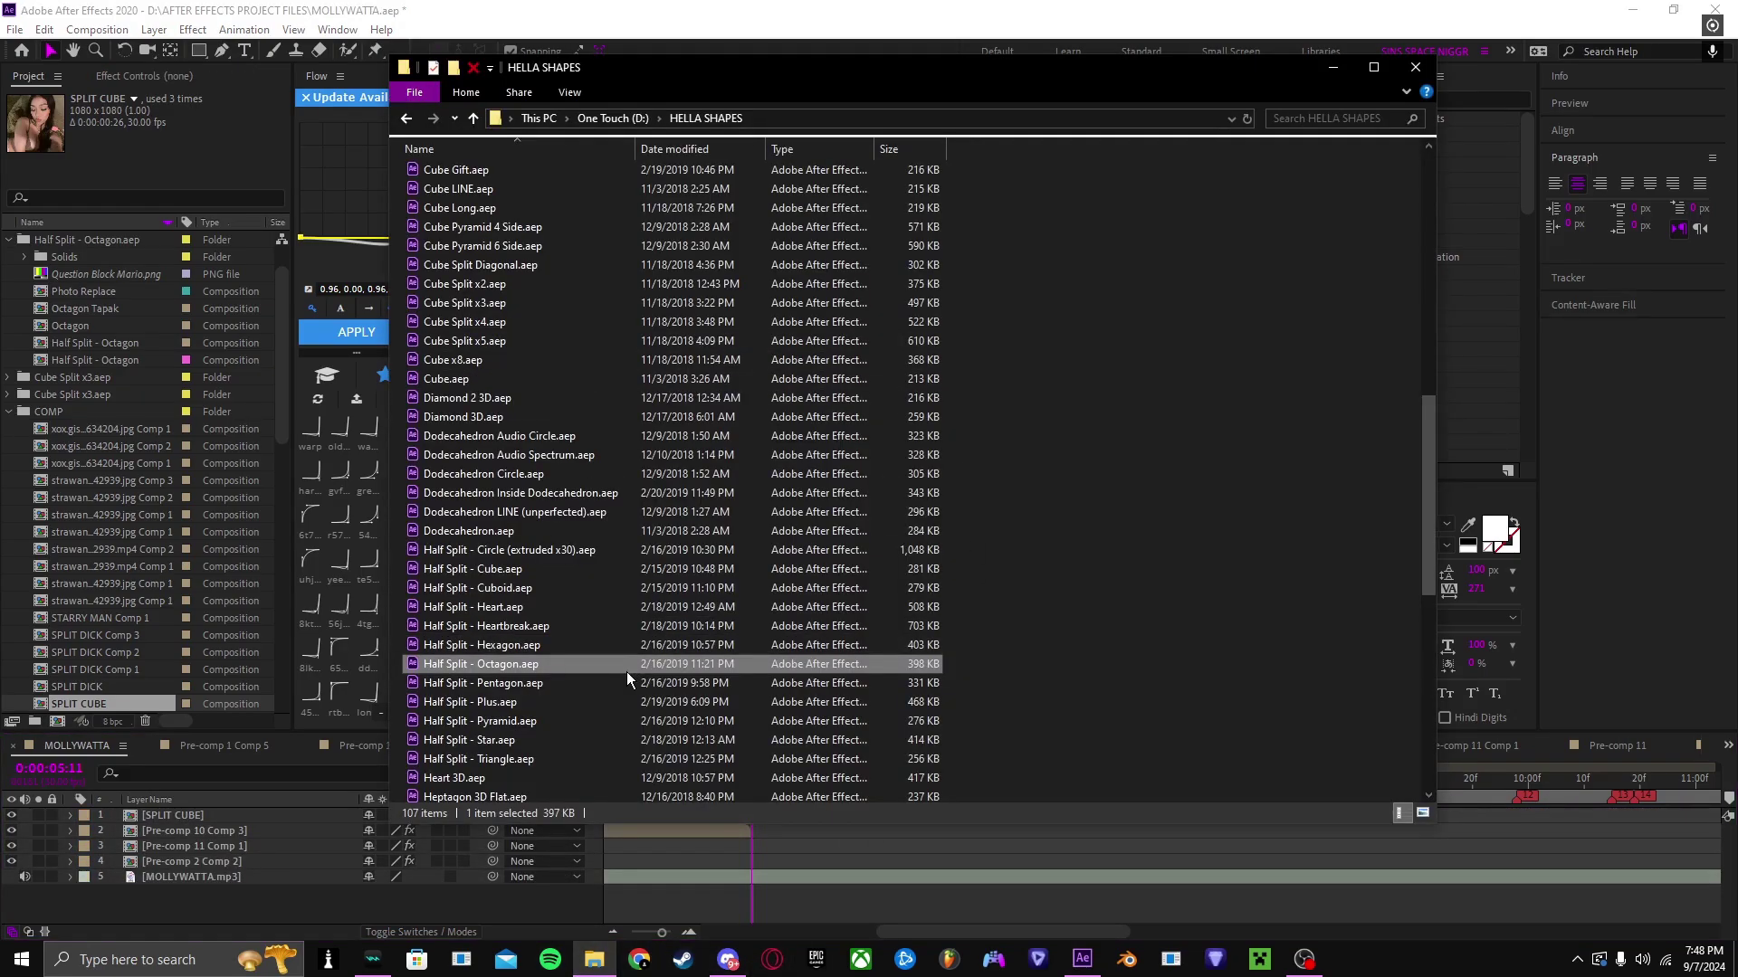
scroll(627, 672, down, 2)
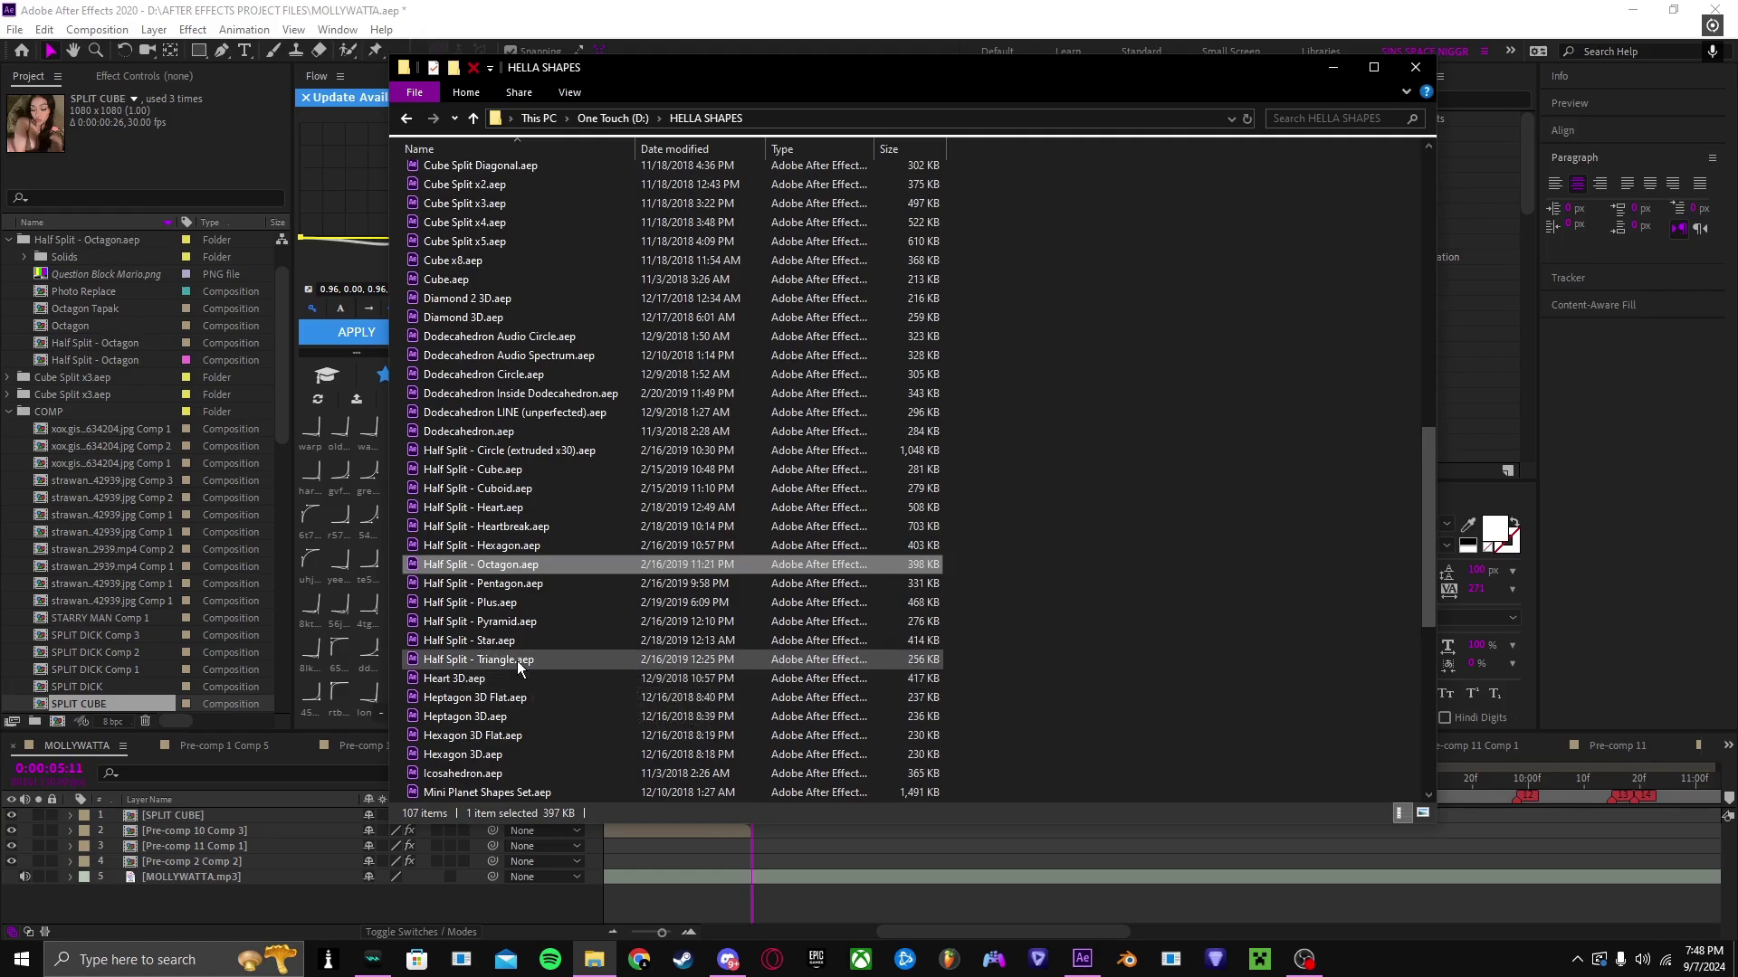
scroll(515, 598, down, 2)
scroll(514, 603, down, 3)
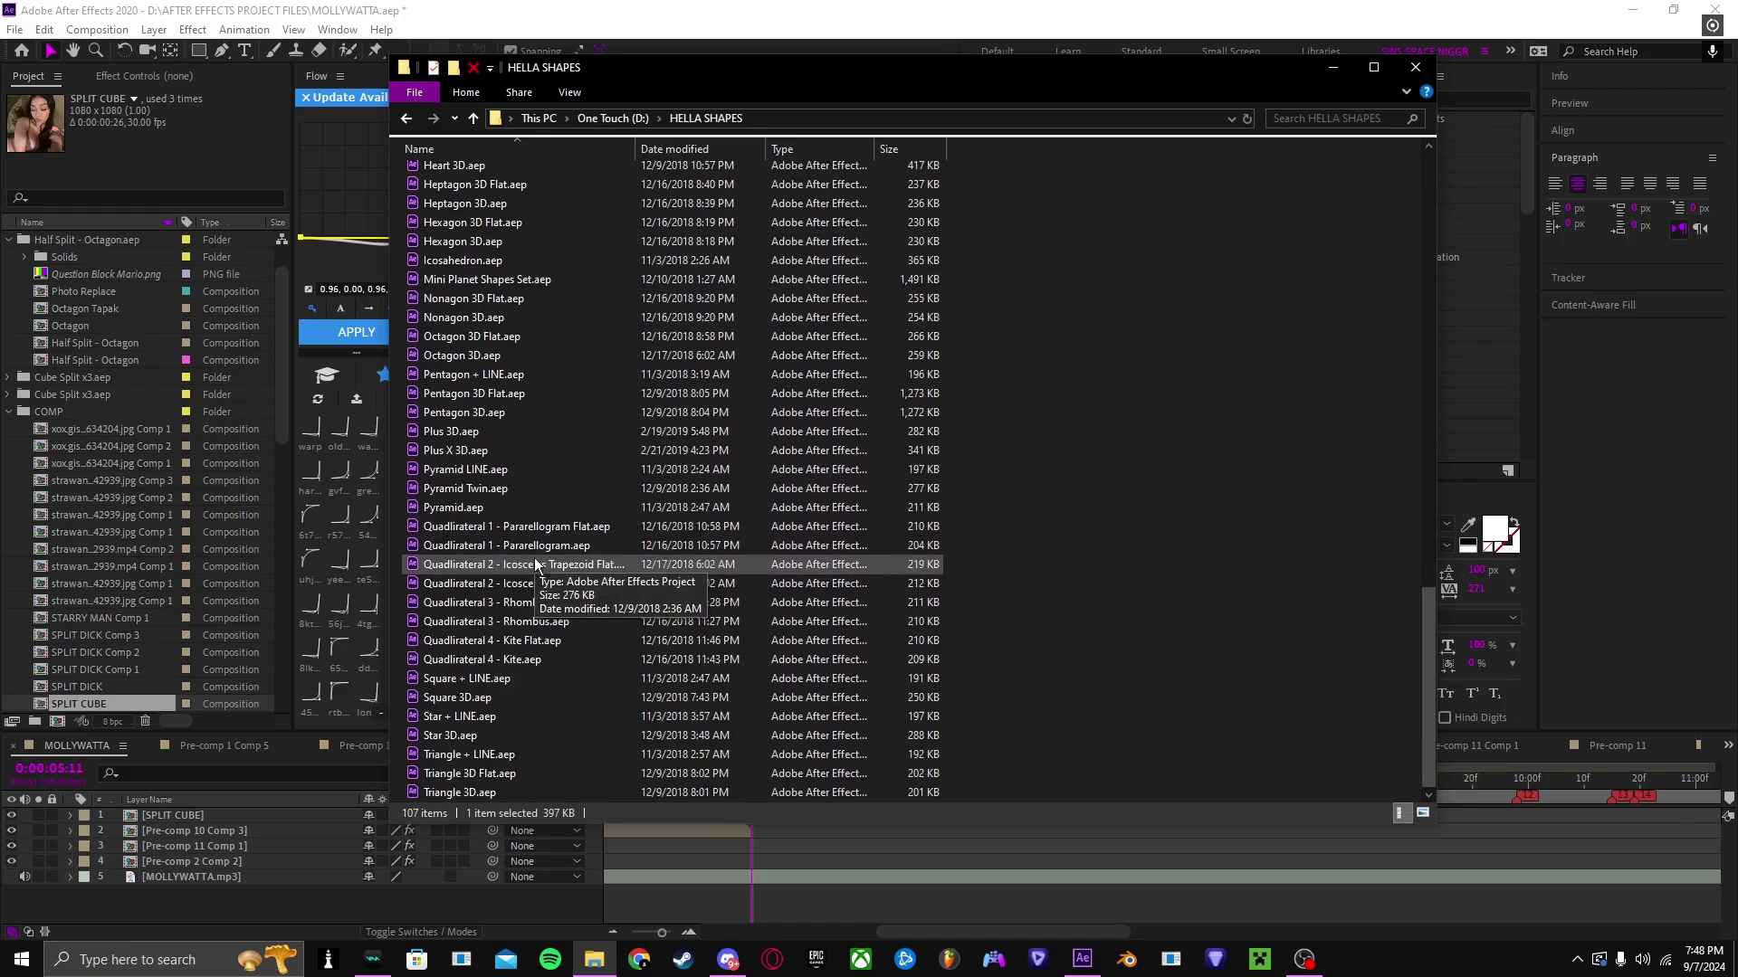
scroll(534, 675, up, 2)
scroll(534, 667, up, 4)
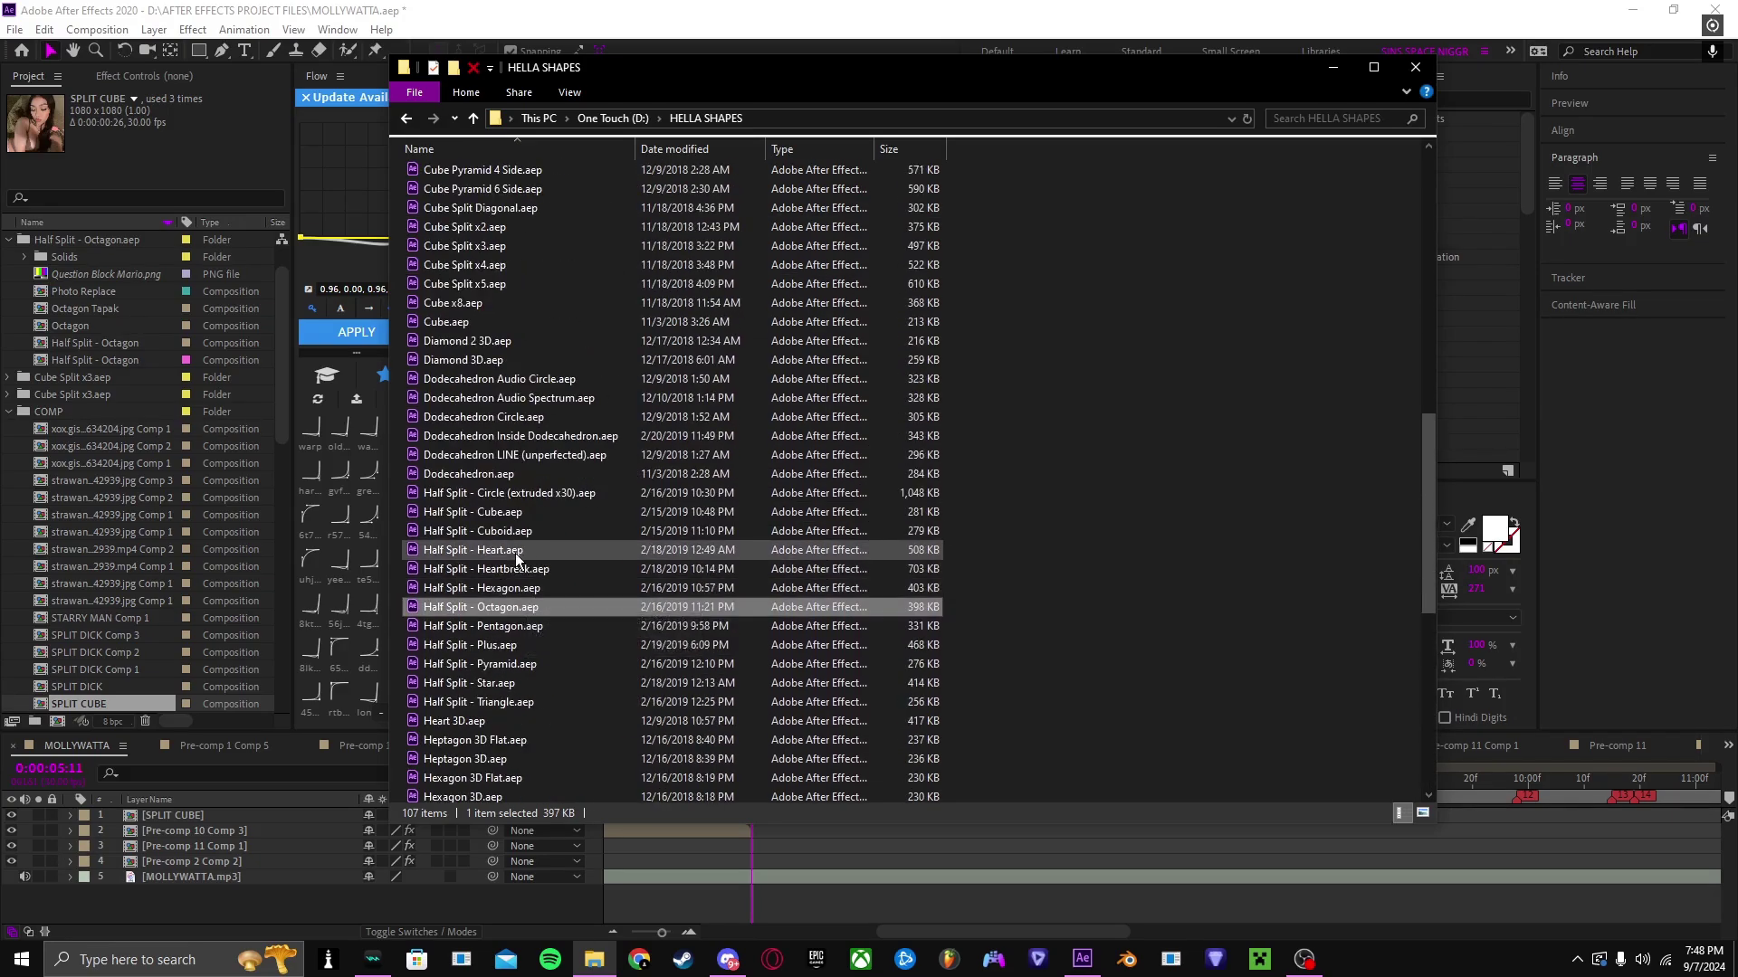
click(493, 570)
Step: Collapse the COMP folder and import Half Split - Heartbreak.aep from HELLA SHAPES into the project, dismissing the missing-file warning
click(50, 429)
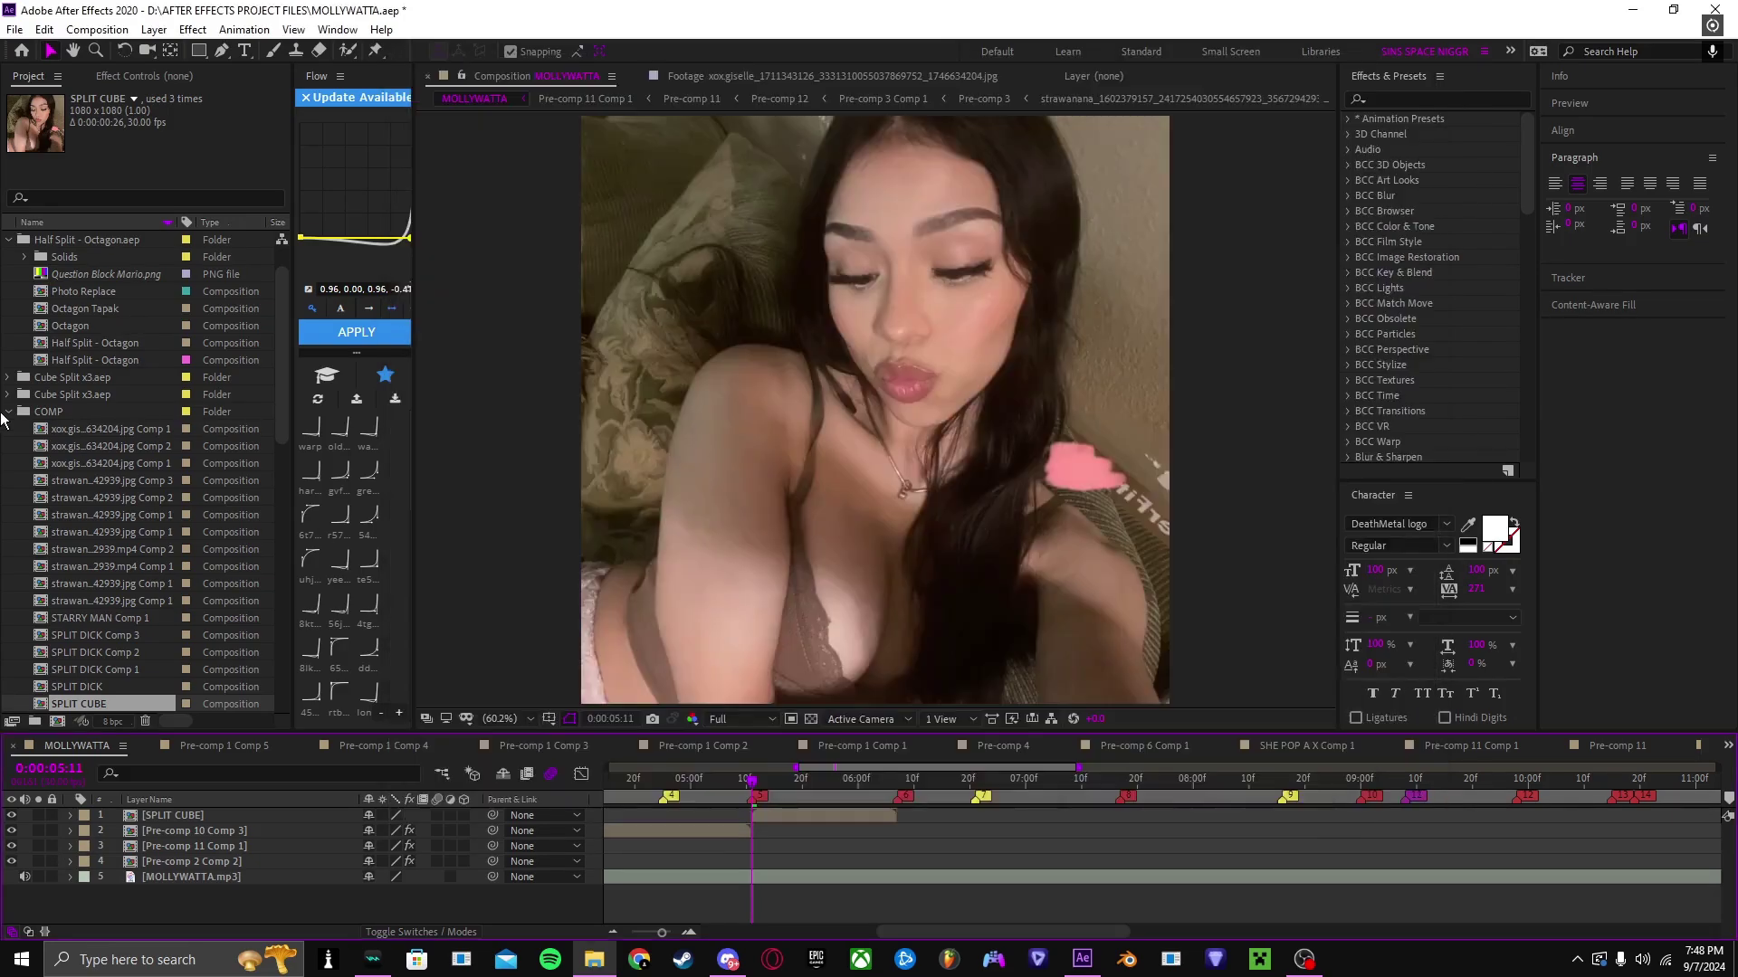
click(9, 410)
click(593, 961)
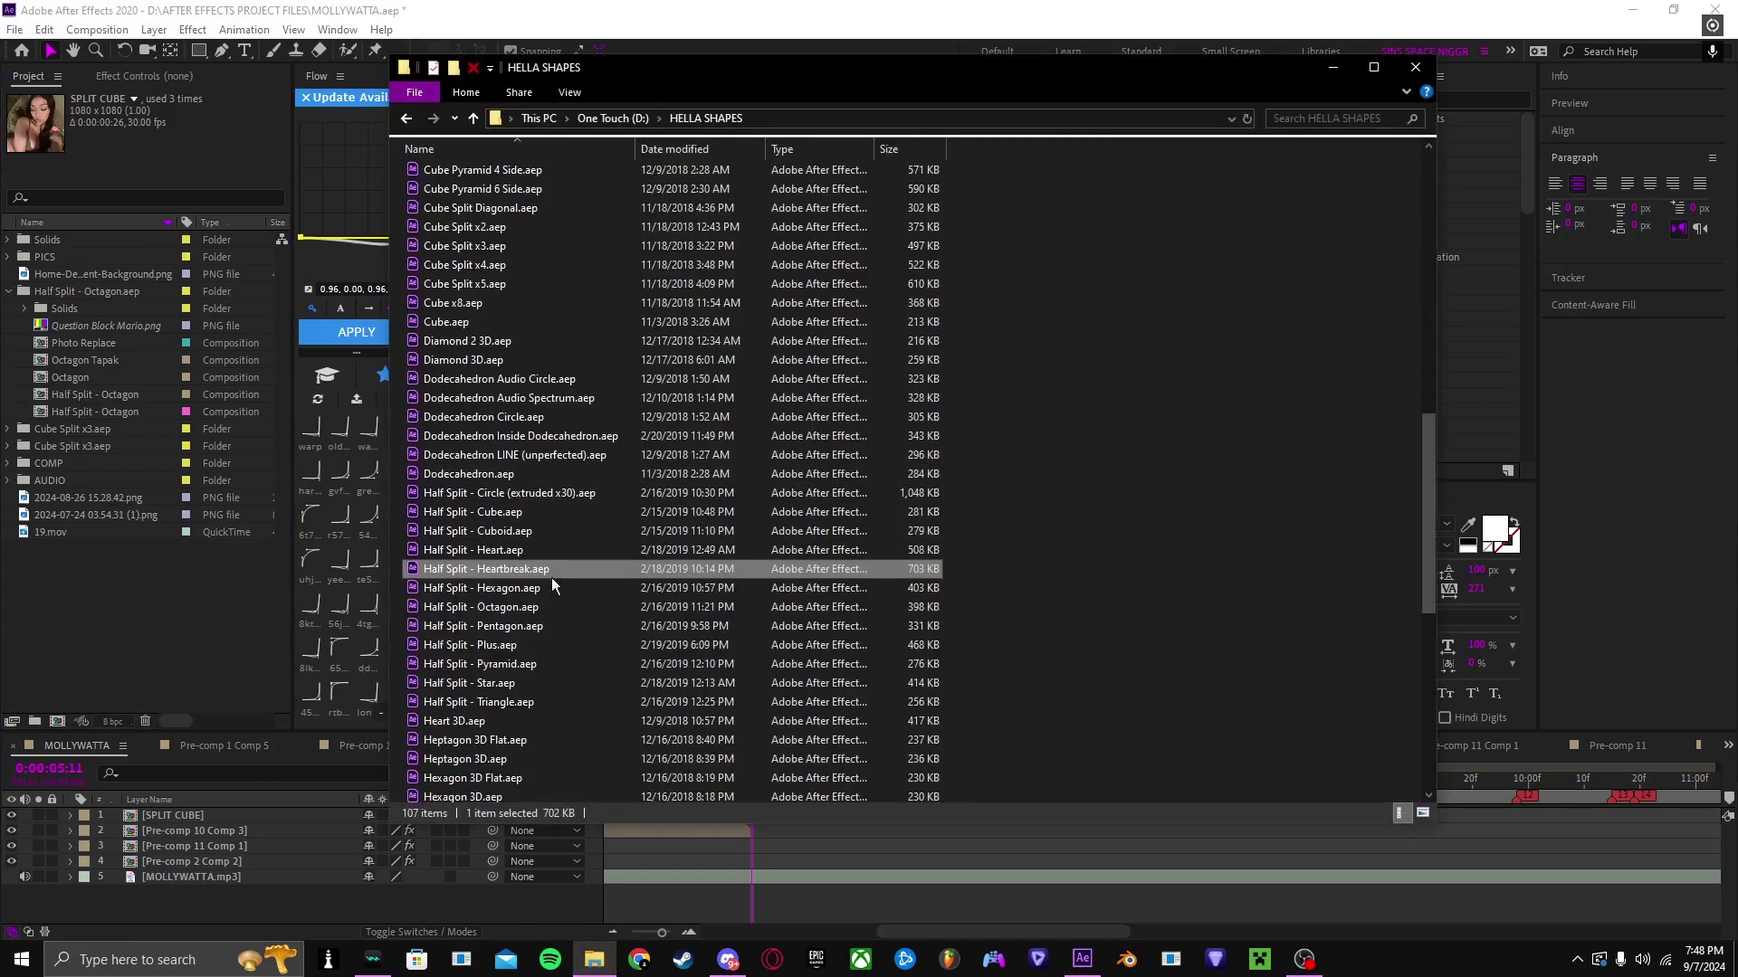
drag(179, 604, 179, 605)
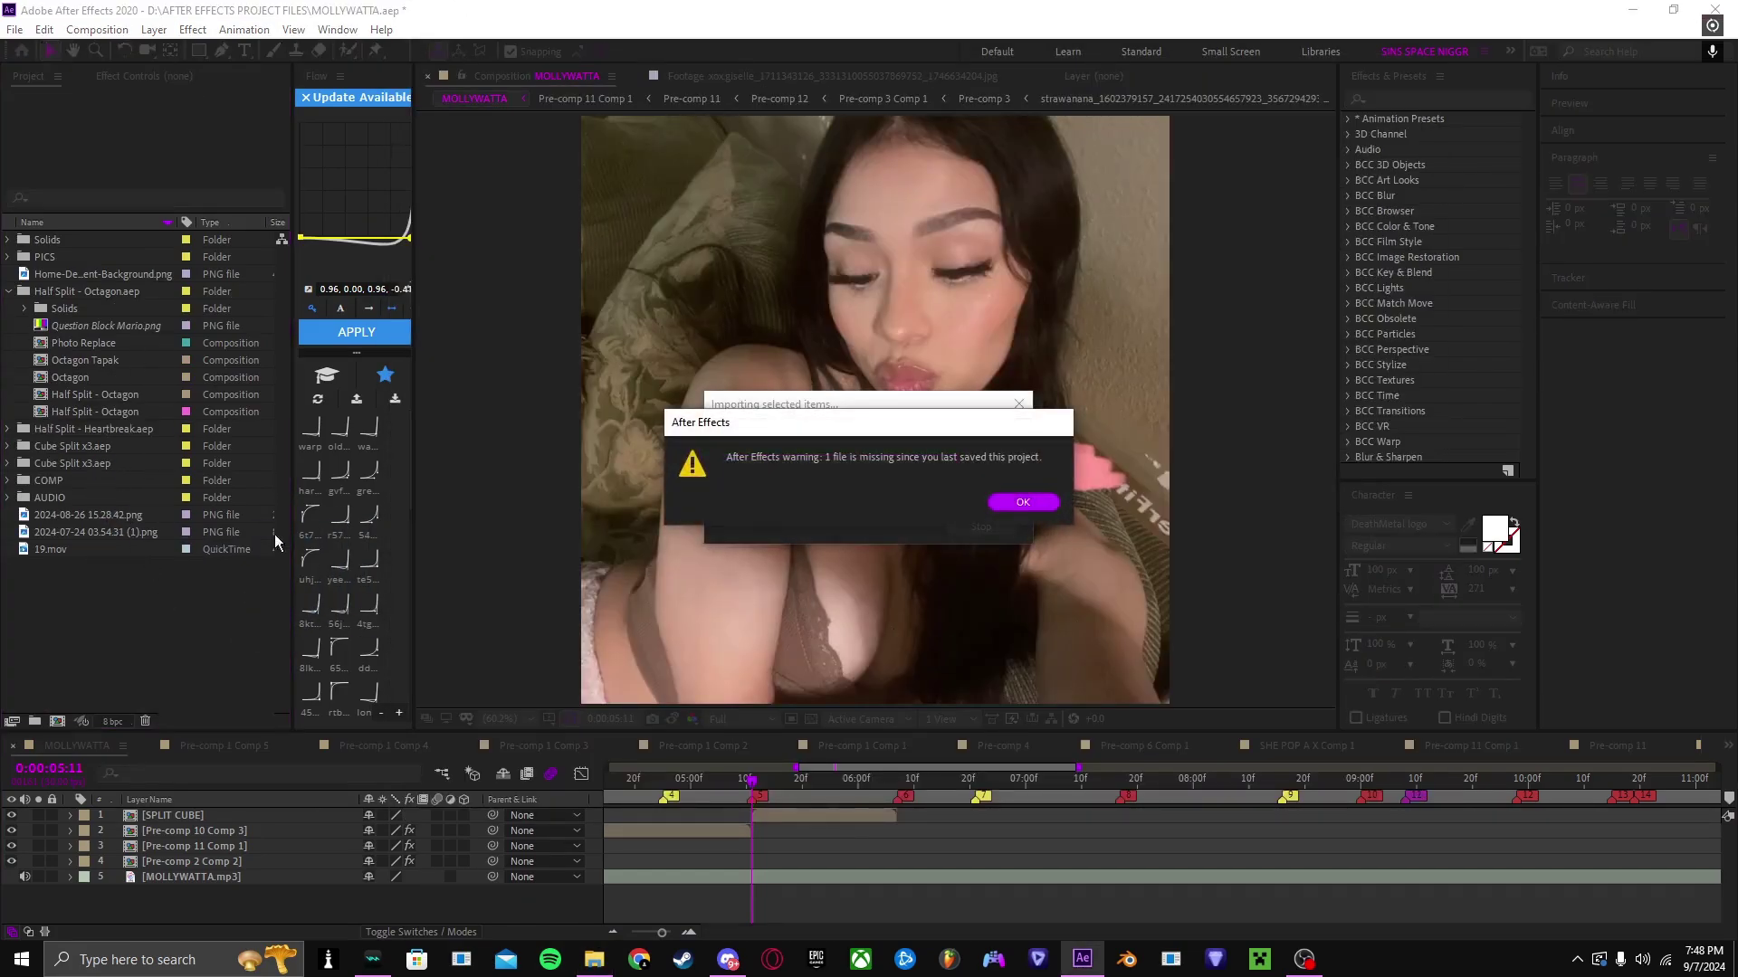
click(1021, 502)
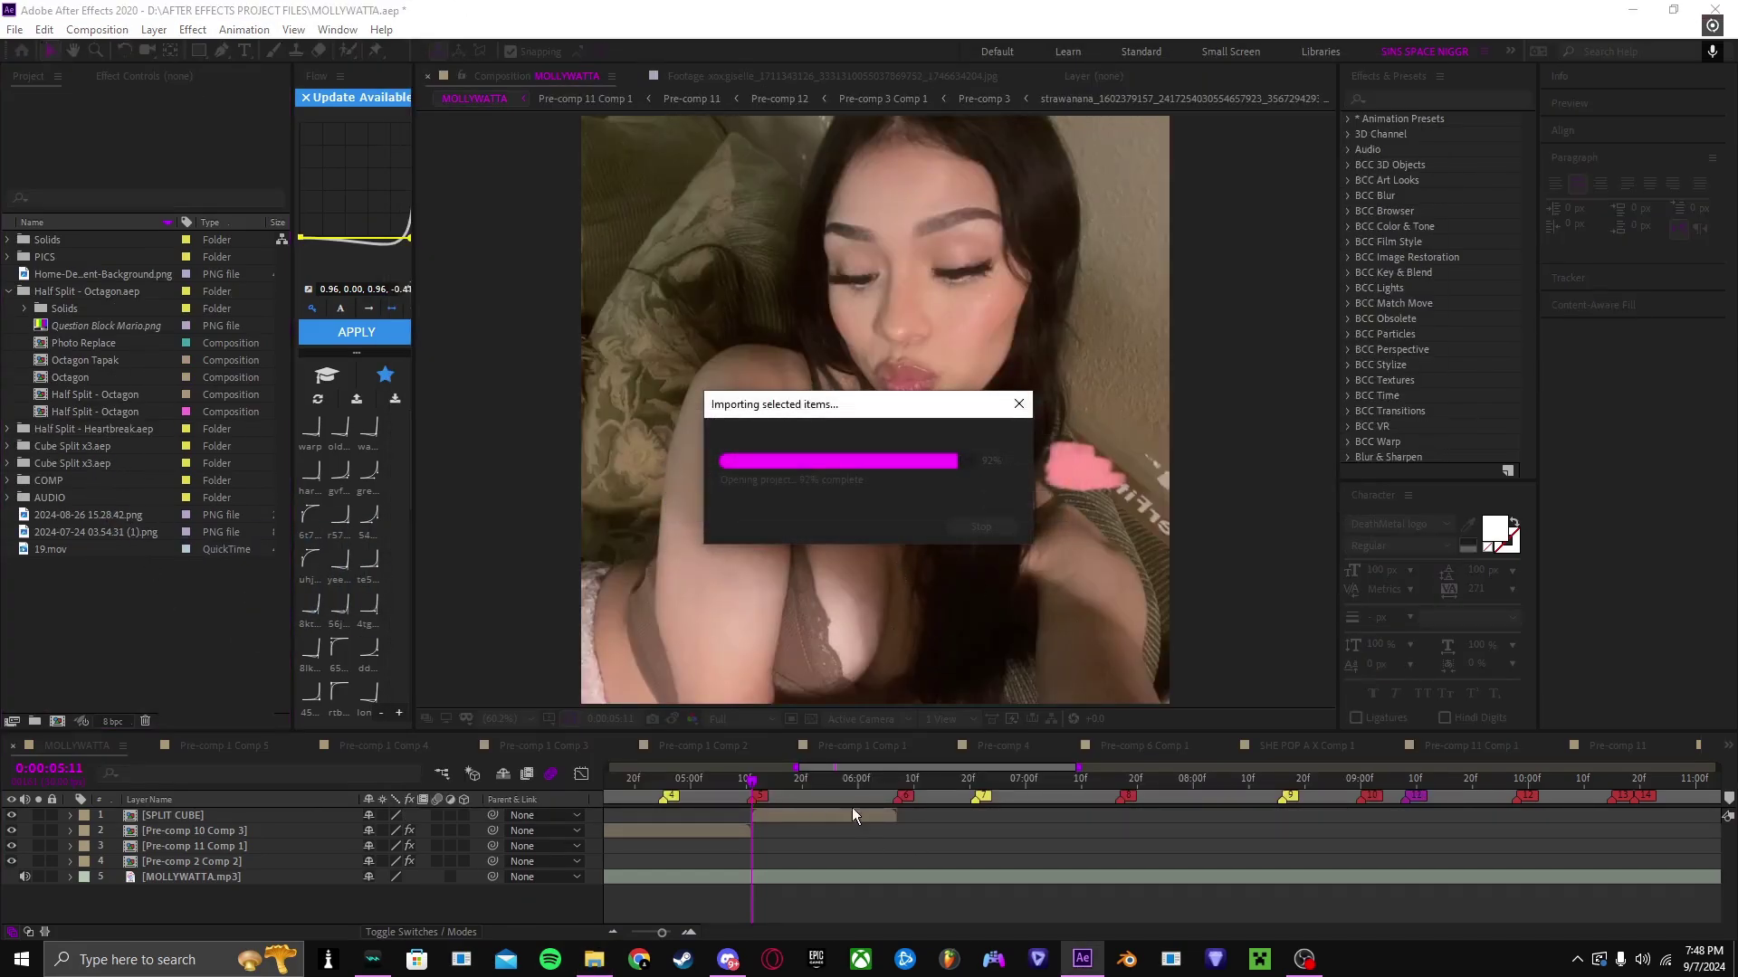
Step: Open the Photo Replace composition of Half Split - Heartbreak and place the SPLIT CUBE composition above Red Solid 1
click(8, 430)
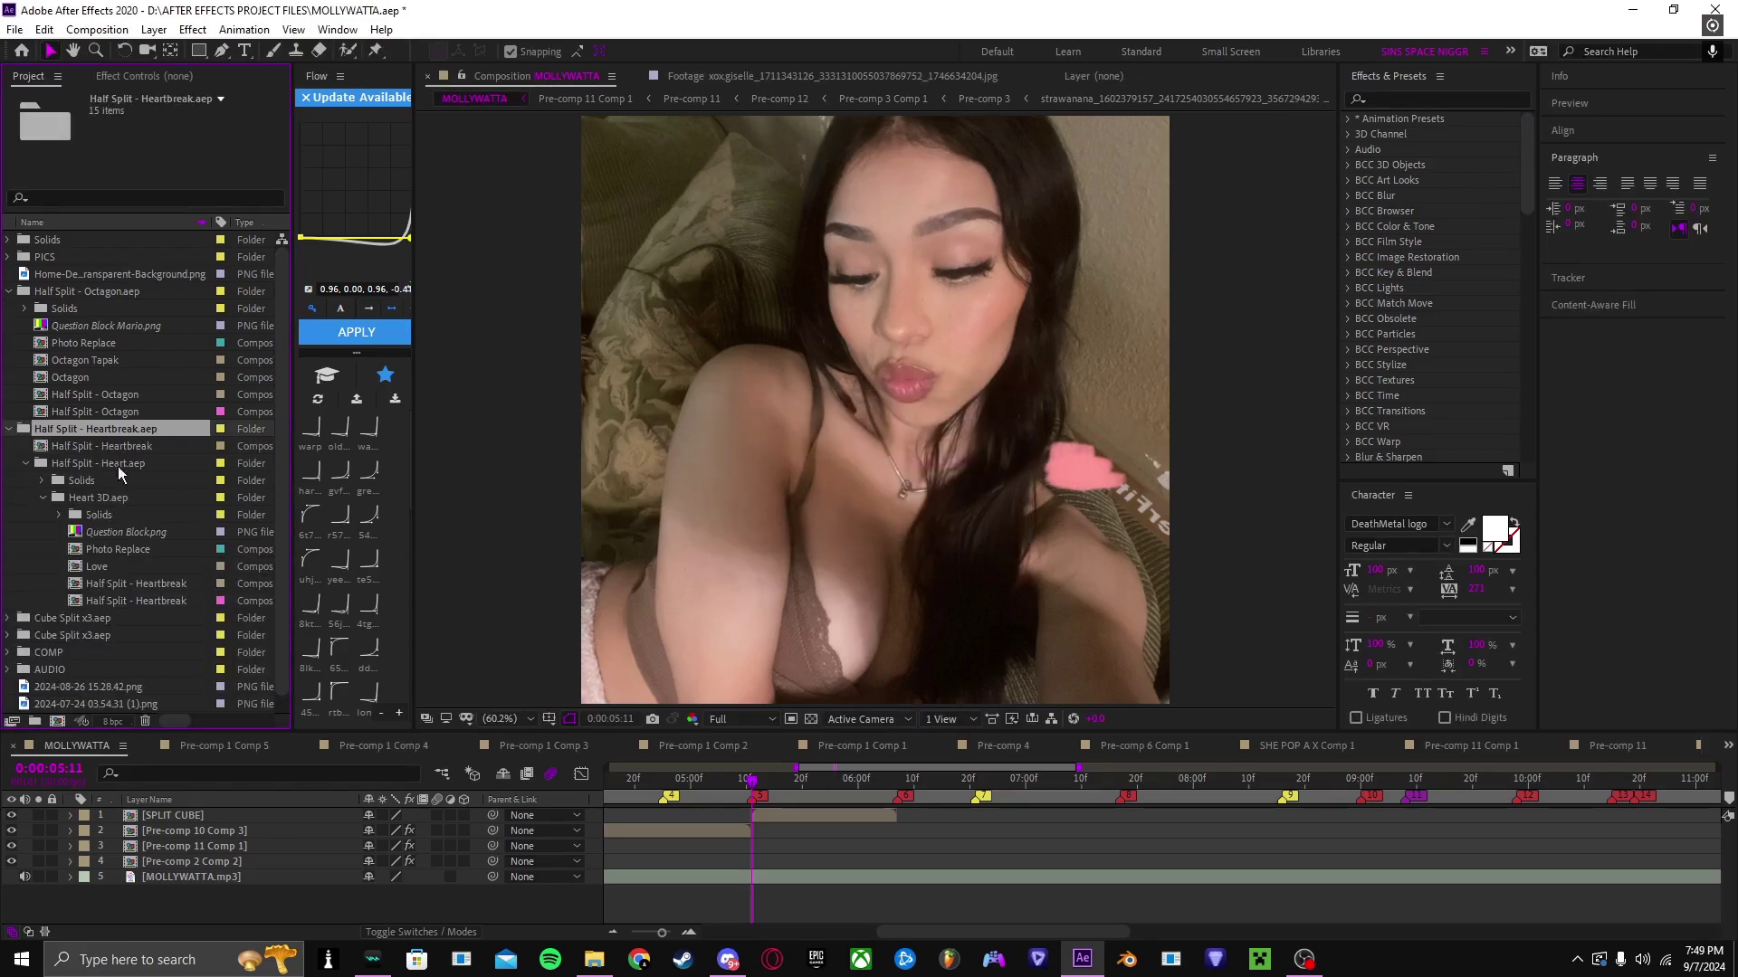
double_click(105, 548)
scroll(36, 670, down, 1)
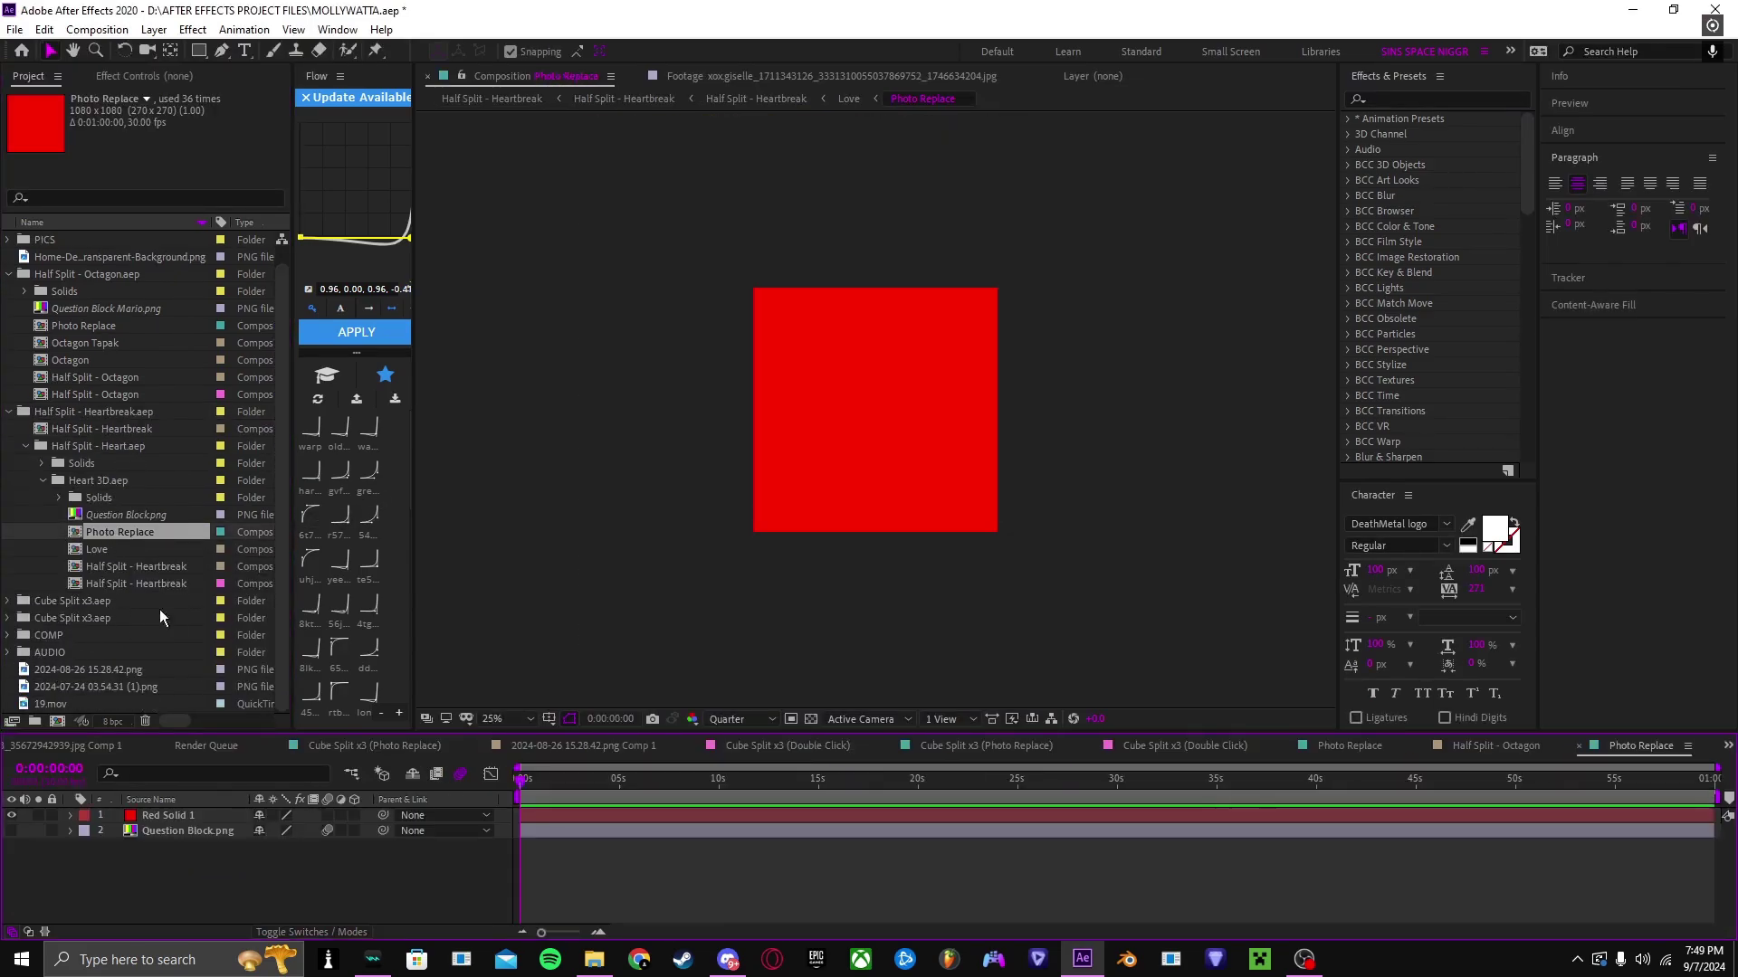
click(7, 637)
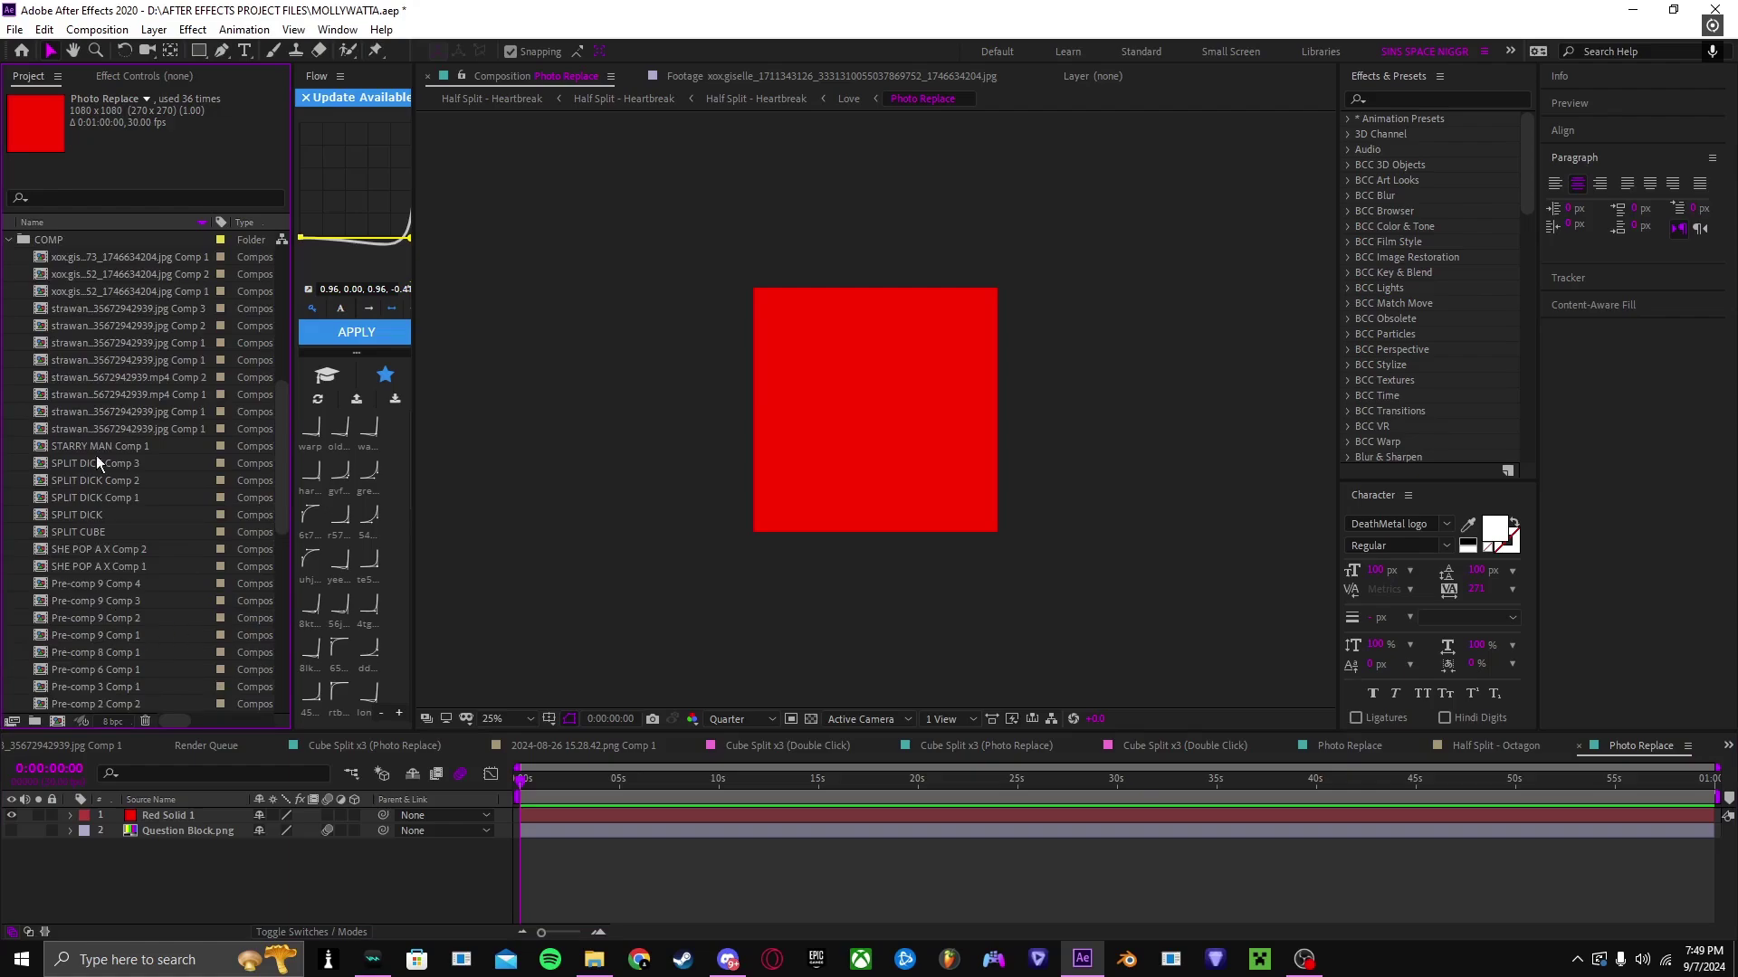
drag(94, 534, 163, 814)
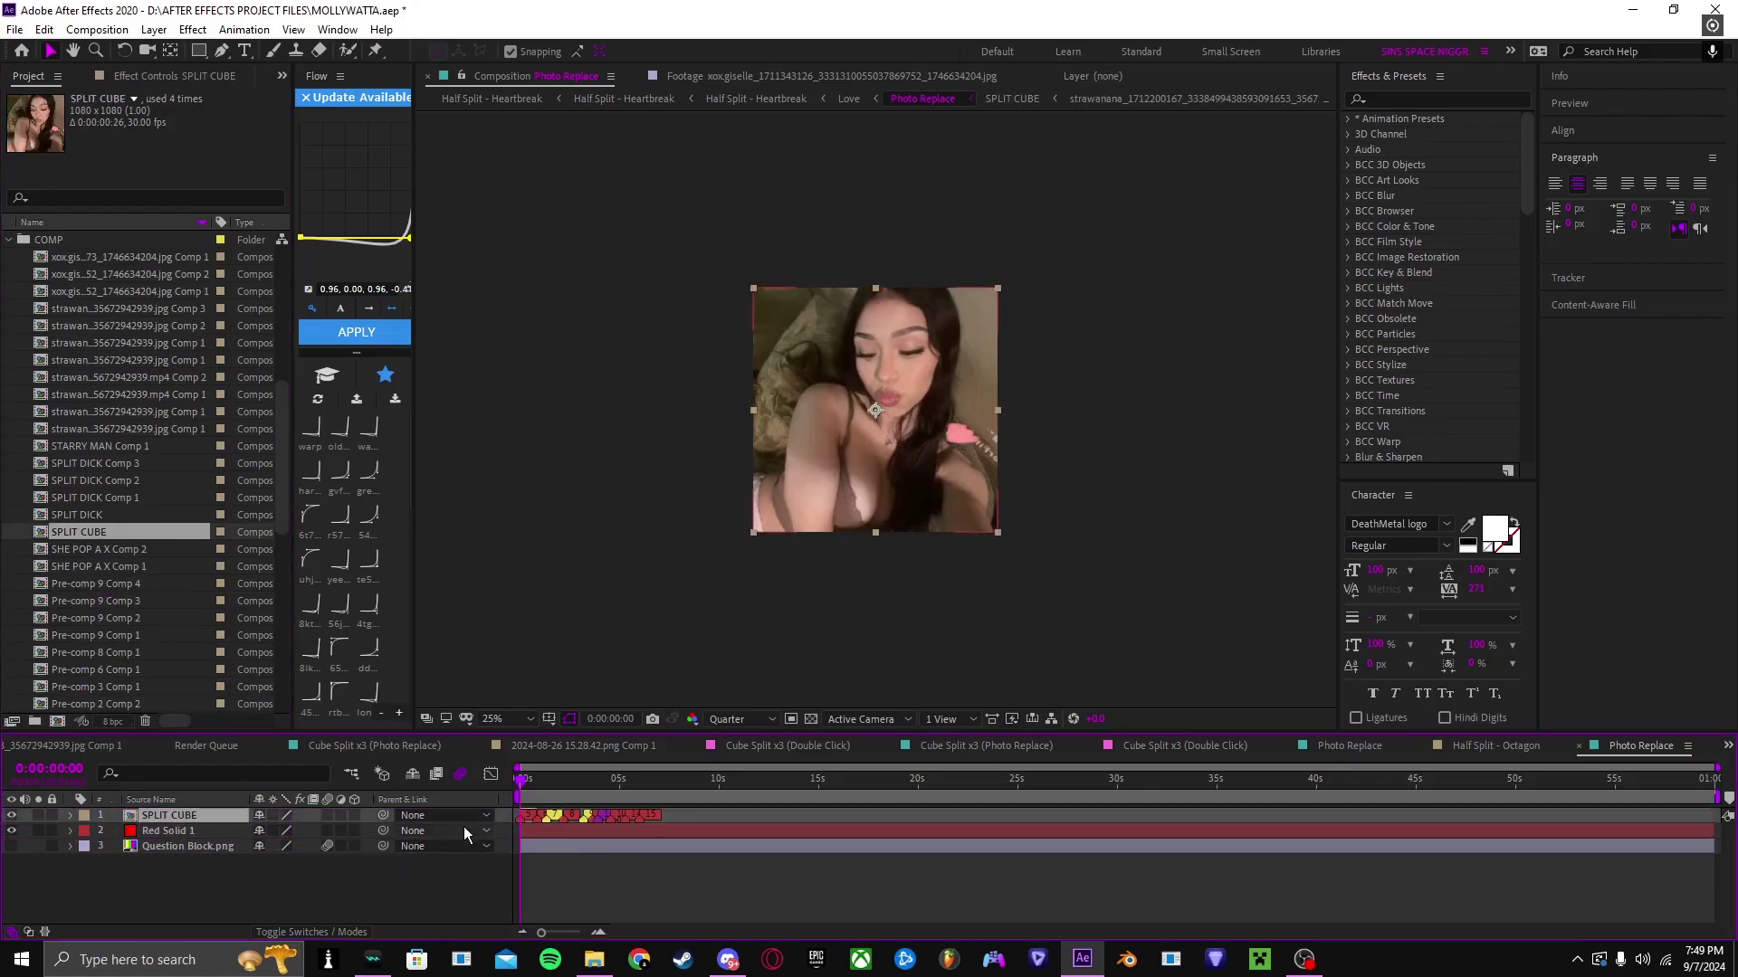
Step: Check the heart in the outer Half Split - Heartbreak compositions and open the nested one that holds the control layers
click(609, 99)
click(489, 100)
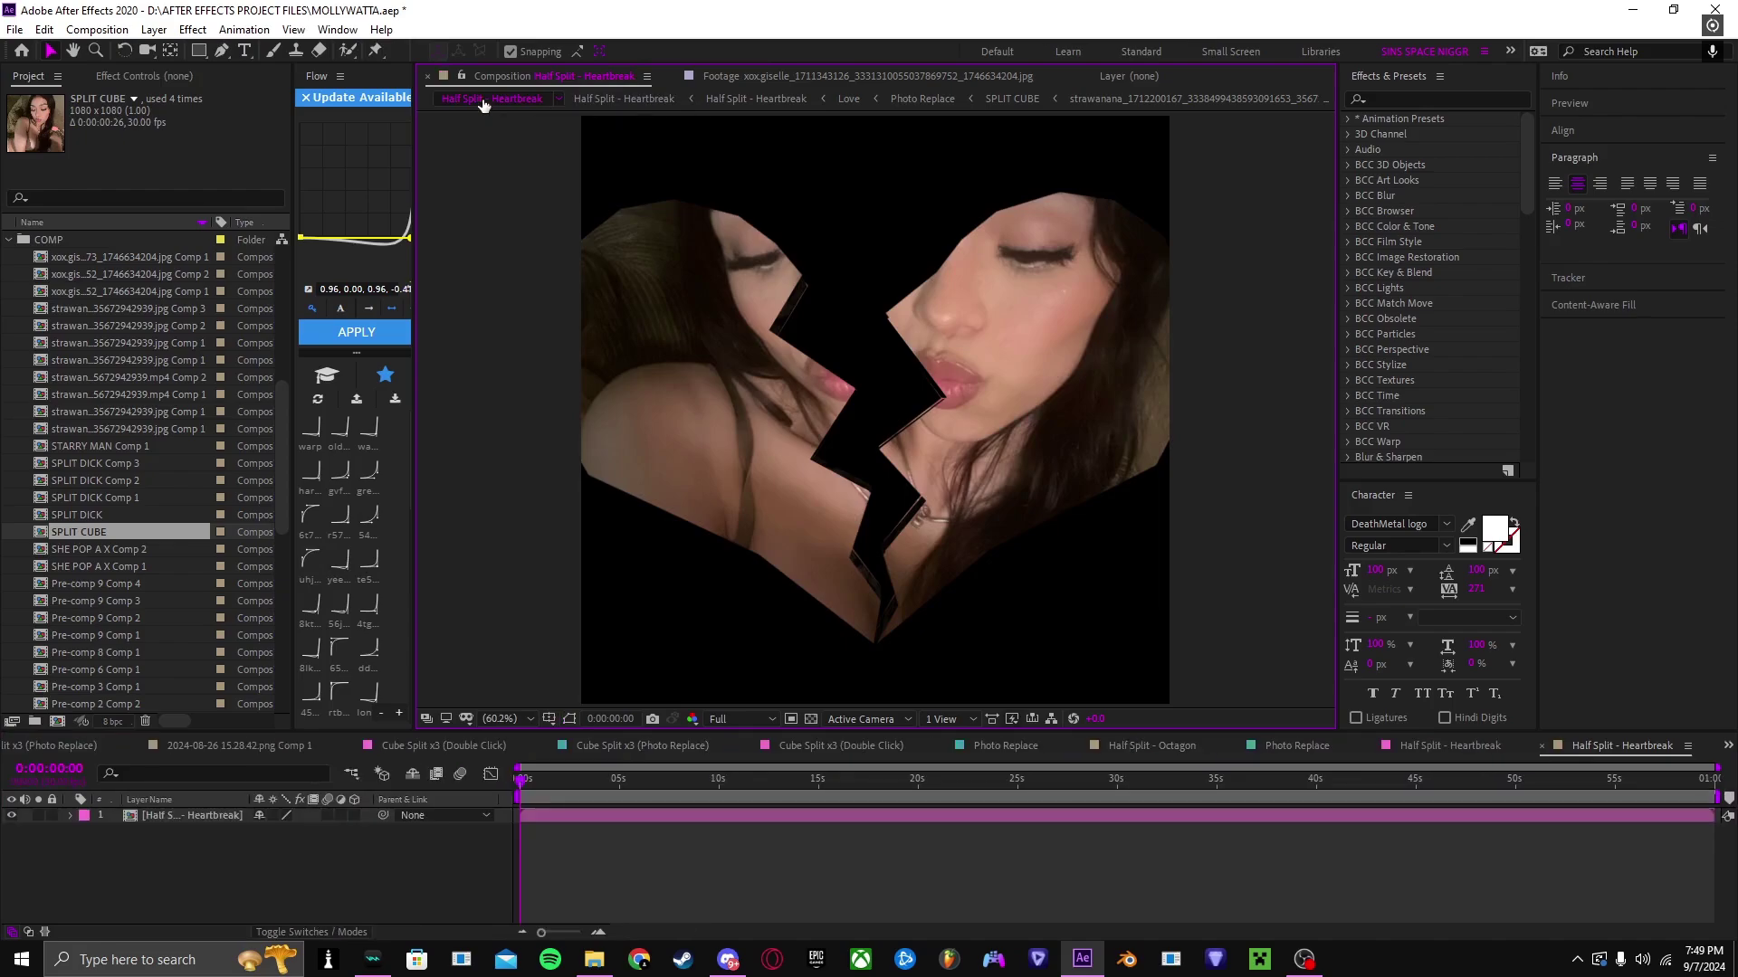
scroll(116, 376, up, 5)
scroll(116, 377, up, 3)
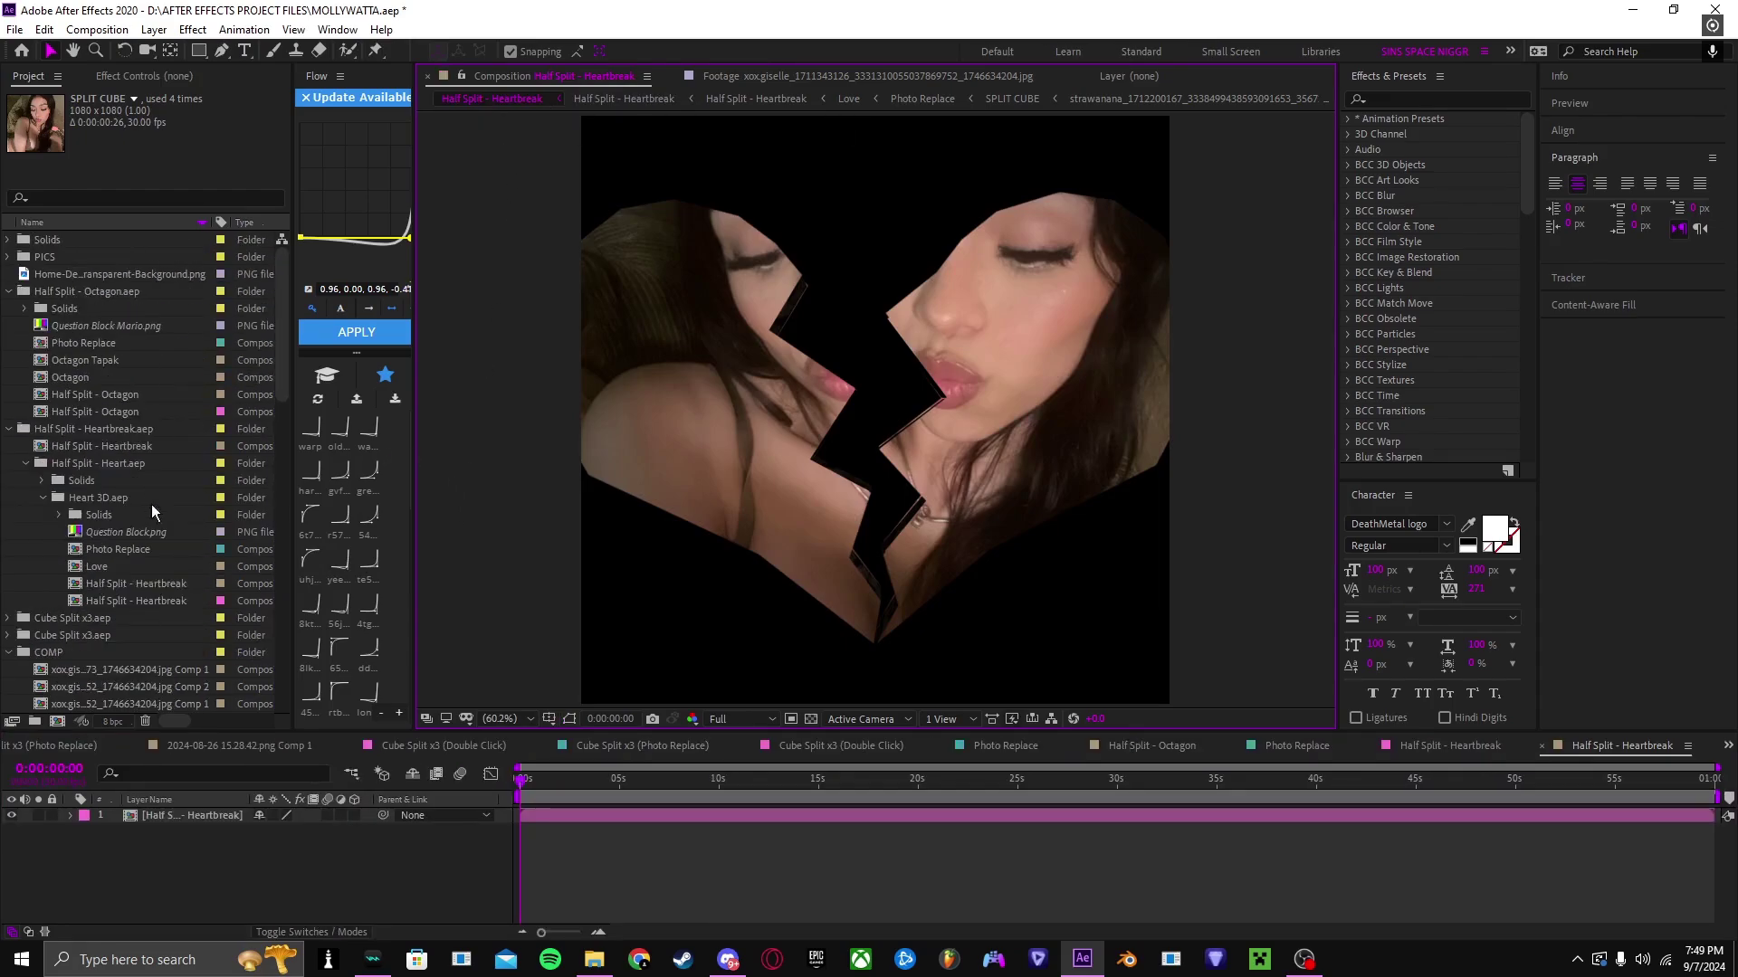
click(143, 602)
click(561, 815)
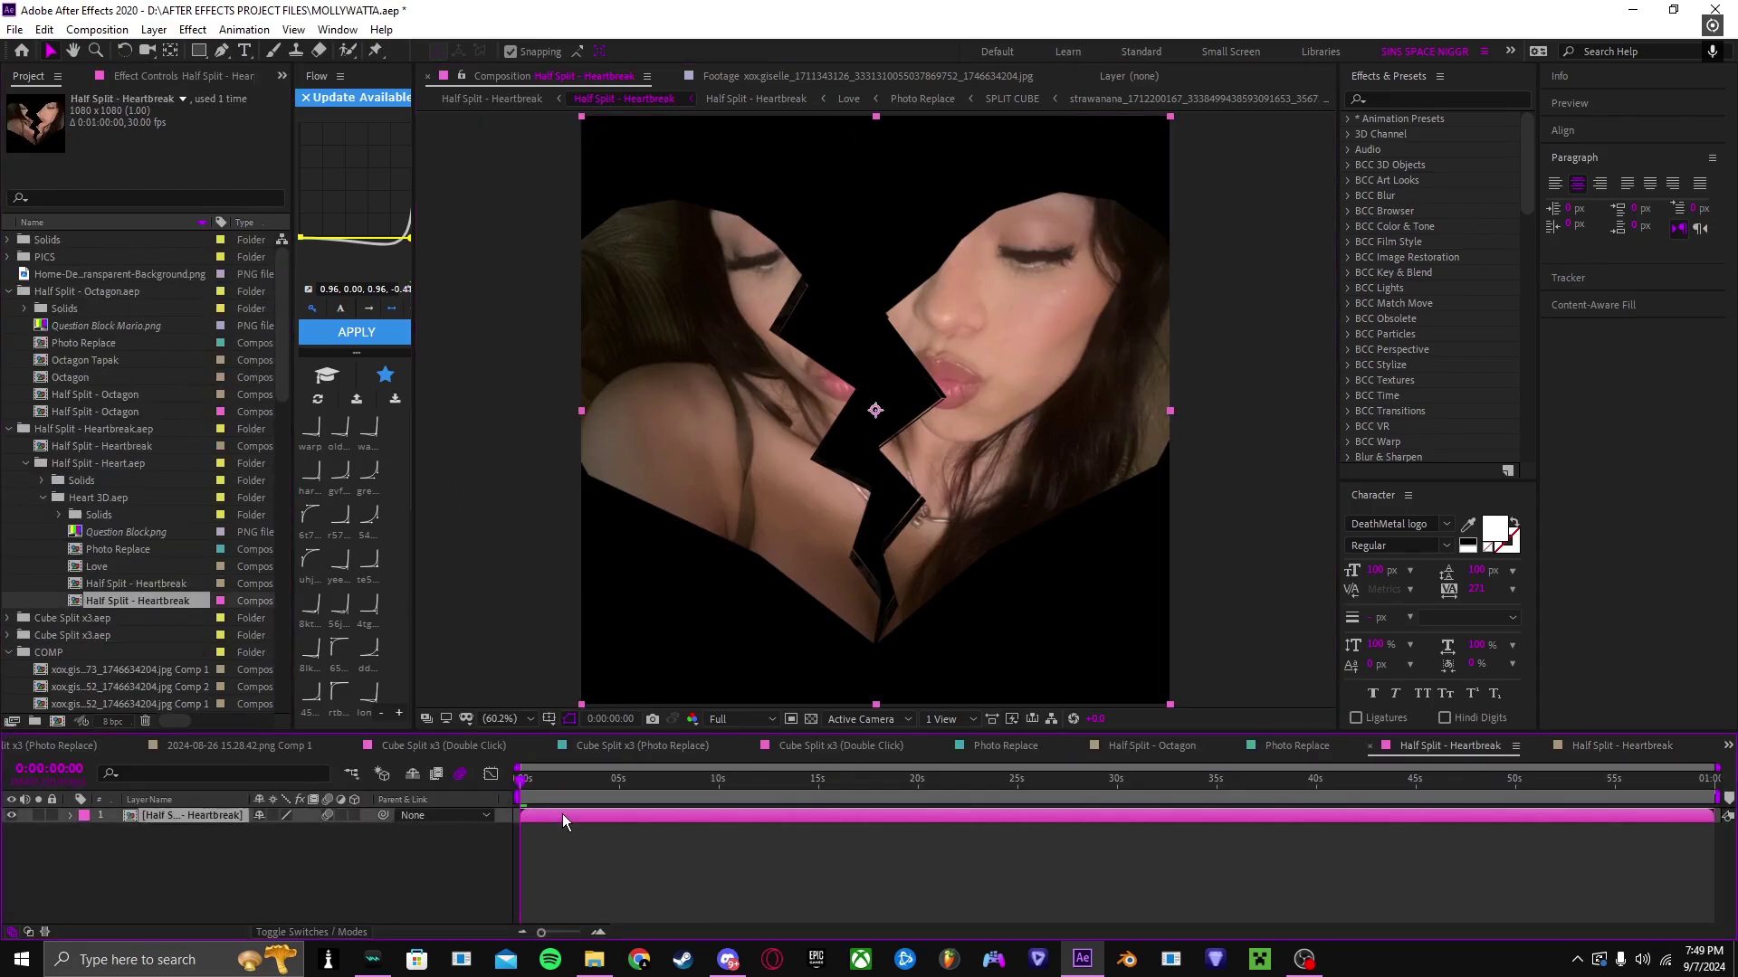
key(r)
click(769, 97)
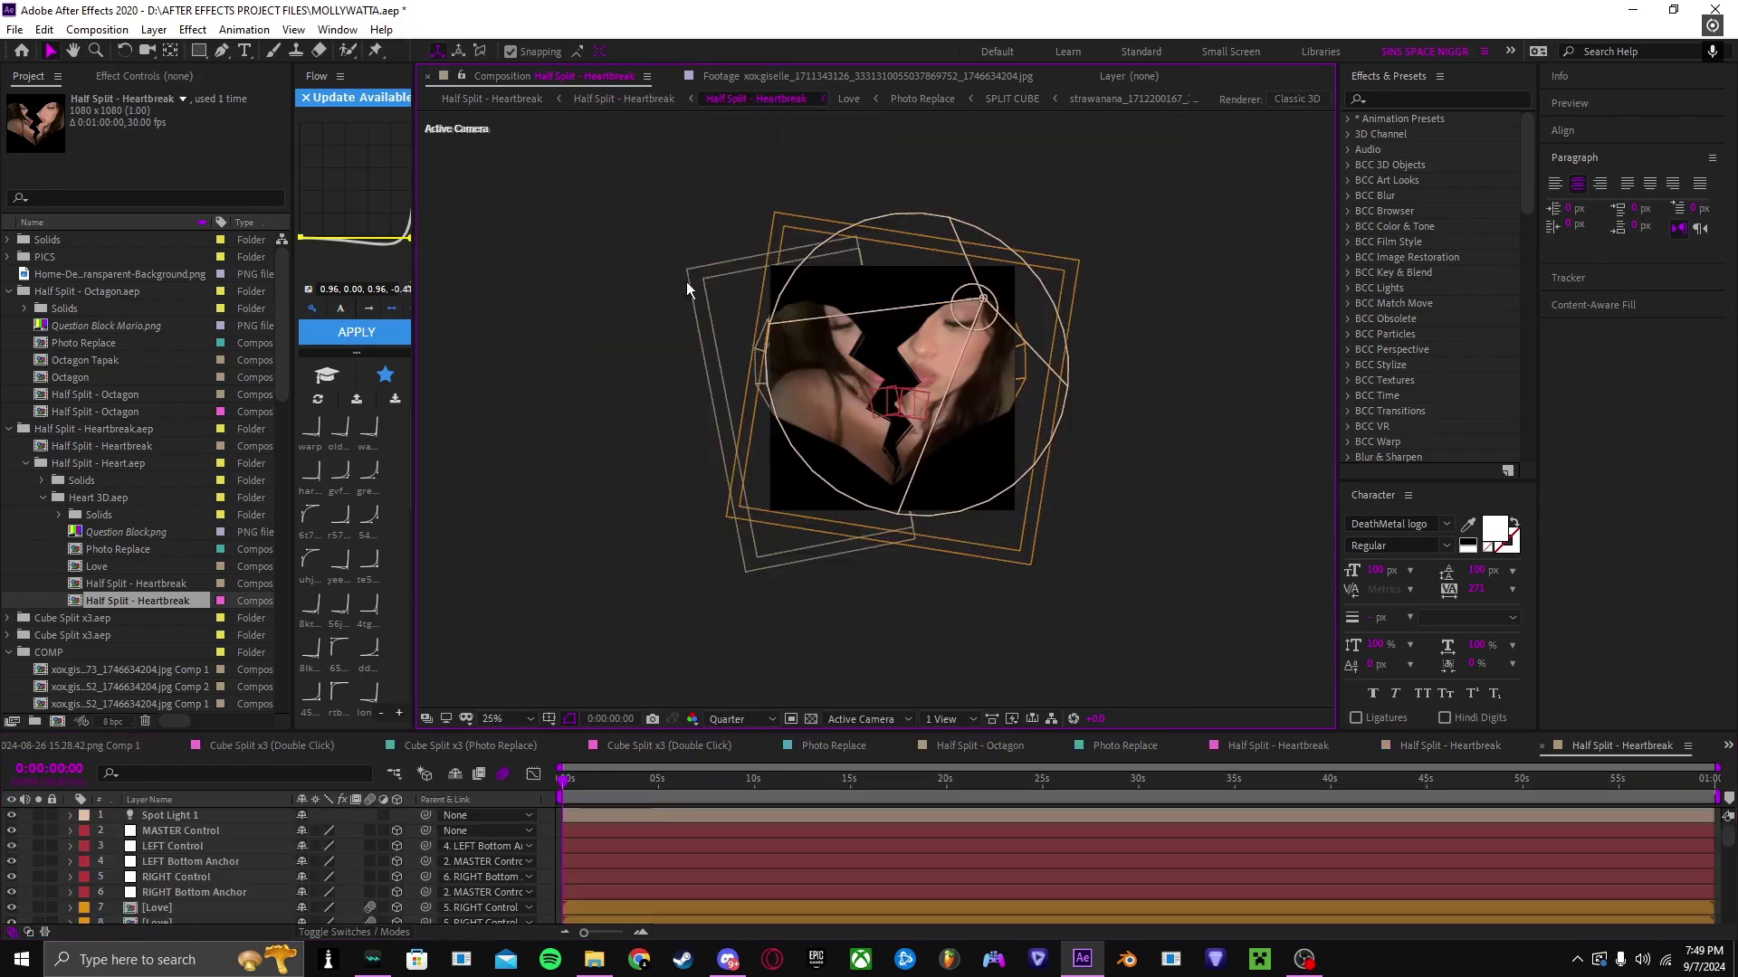
Step: Try rotating the whole heart with the MASTER Control layer, and restore its original rotation
click(590, 828)
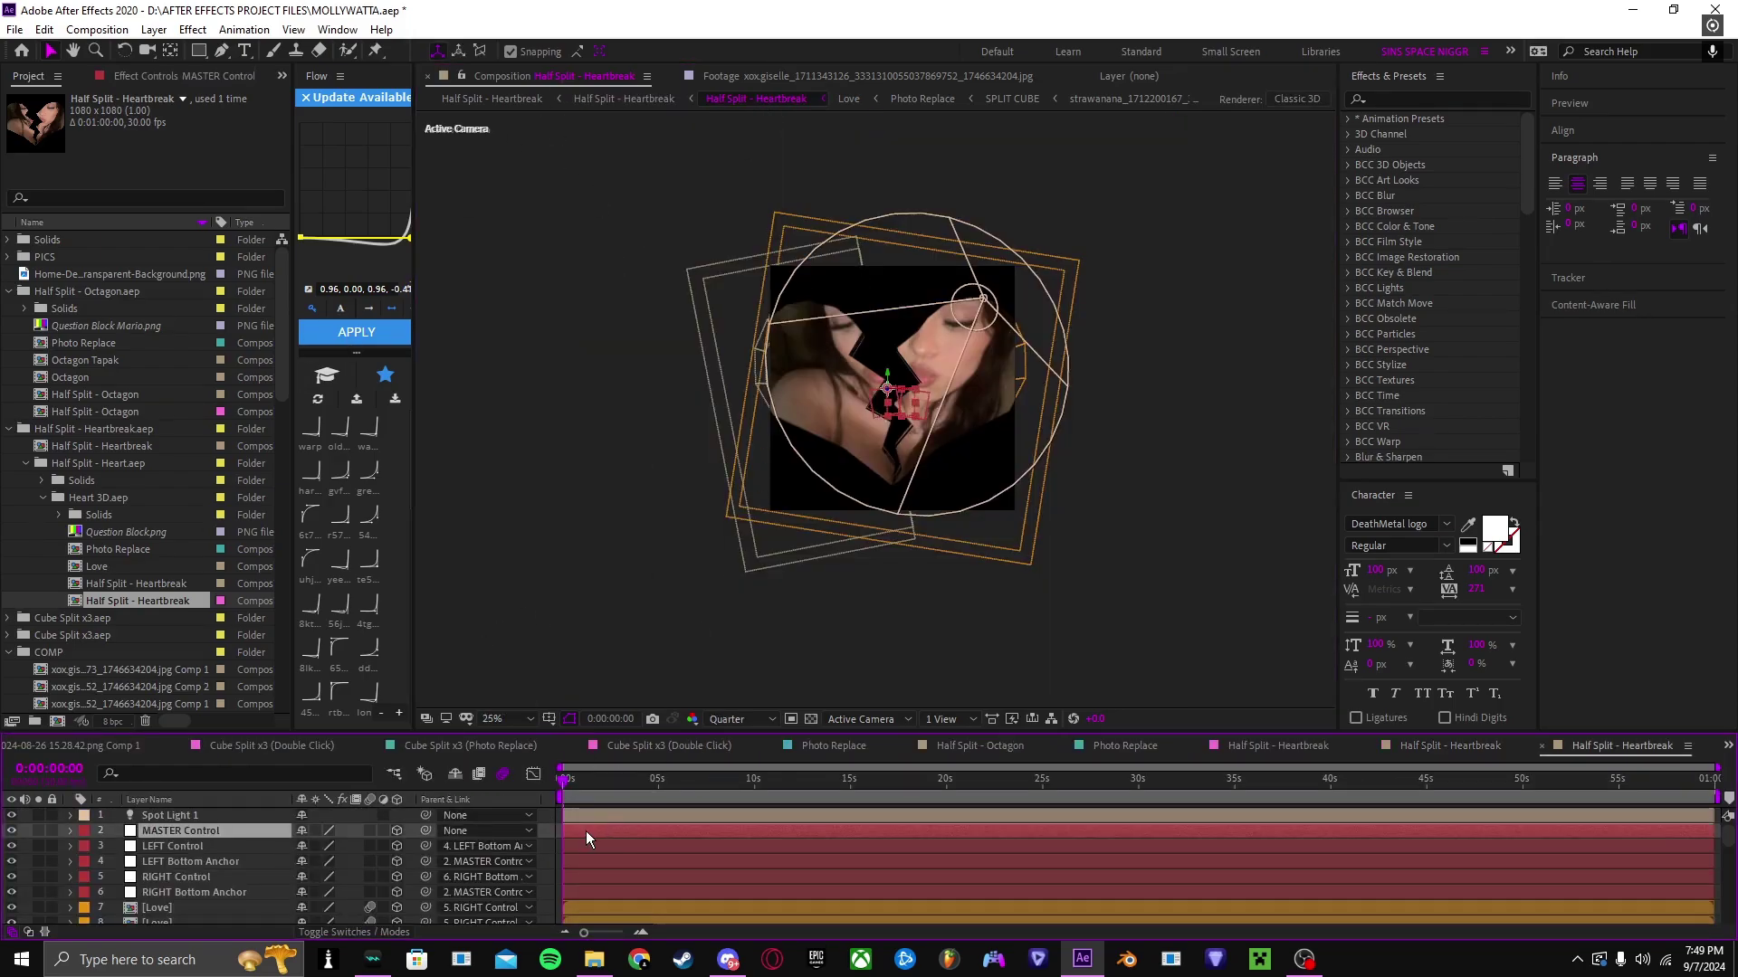
key(r)
drag(334, 874, 554, 894)
scroll(219, 871, down, 1)
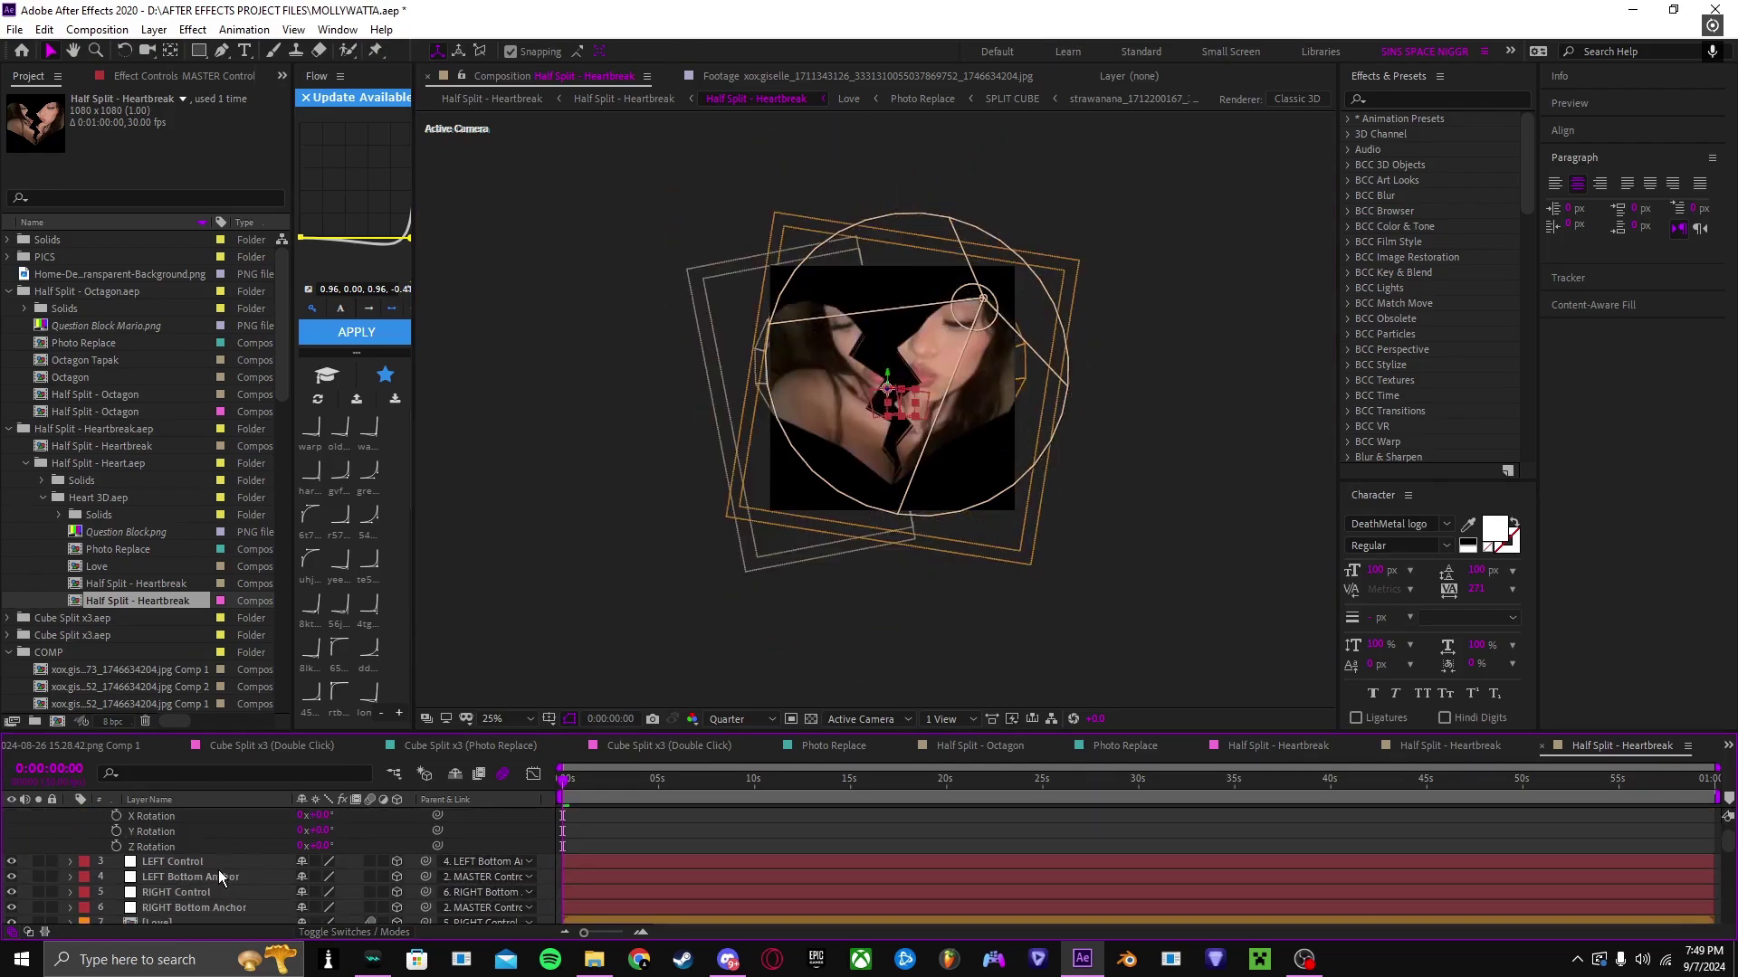
Step: Try the X Rotation of the LEFT Control layer, restore it, and collapse the layer's rotation properties
click(187, 861)
key(r)
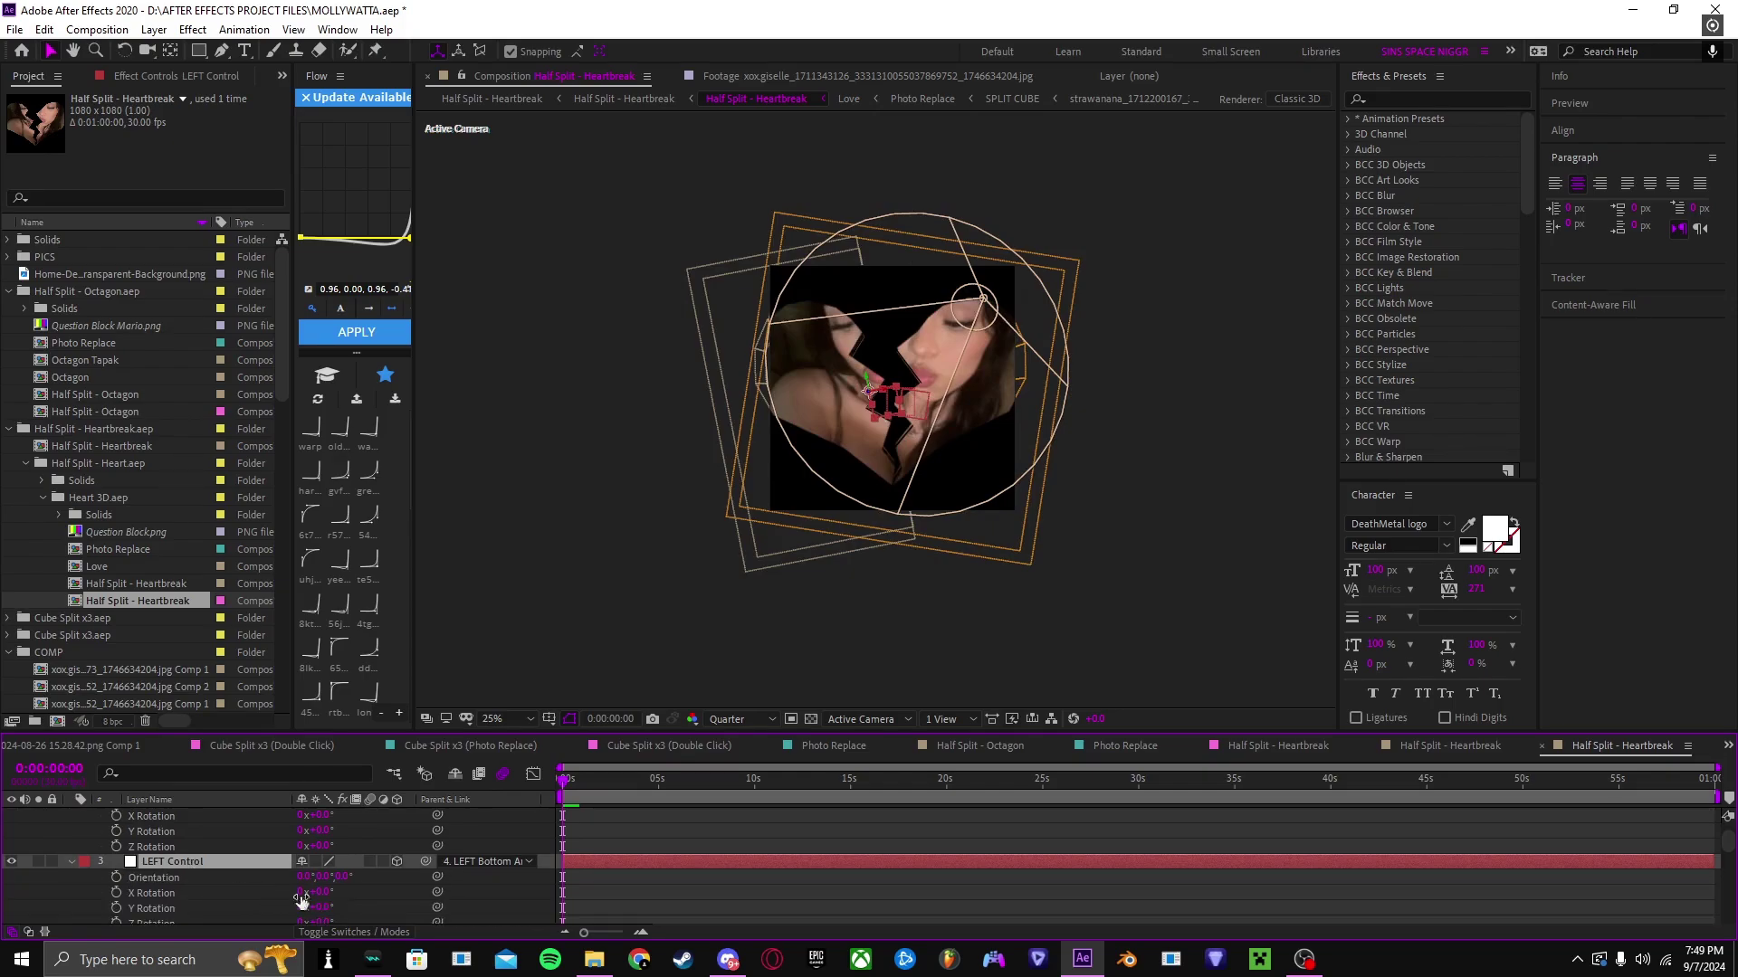
mouse_move(322, 894)
mouse_down()
mouse_move(380, 893)
mouse_move(290, 893)
mouse_move(322, 894)
mouse_up()
scroll(230, 845, down, 2)
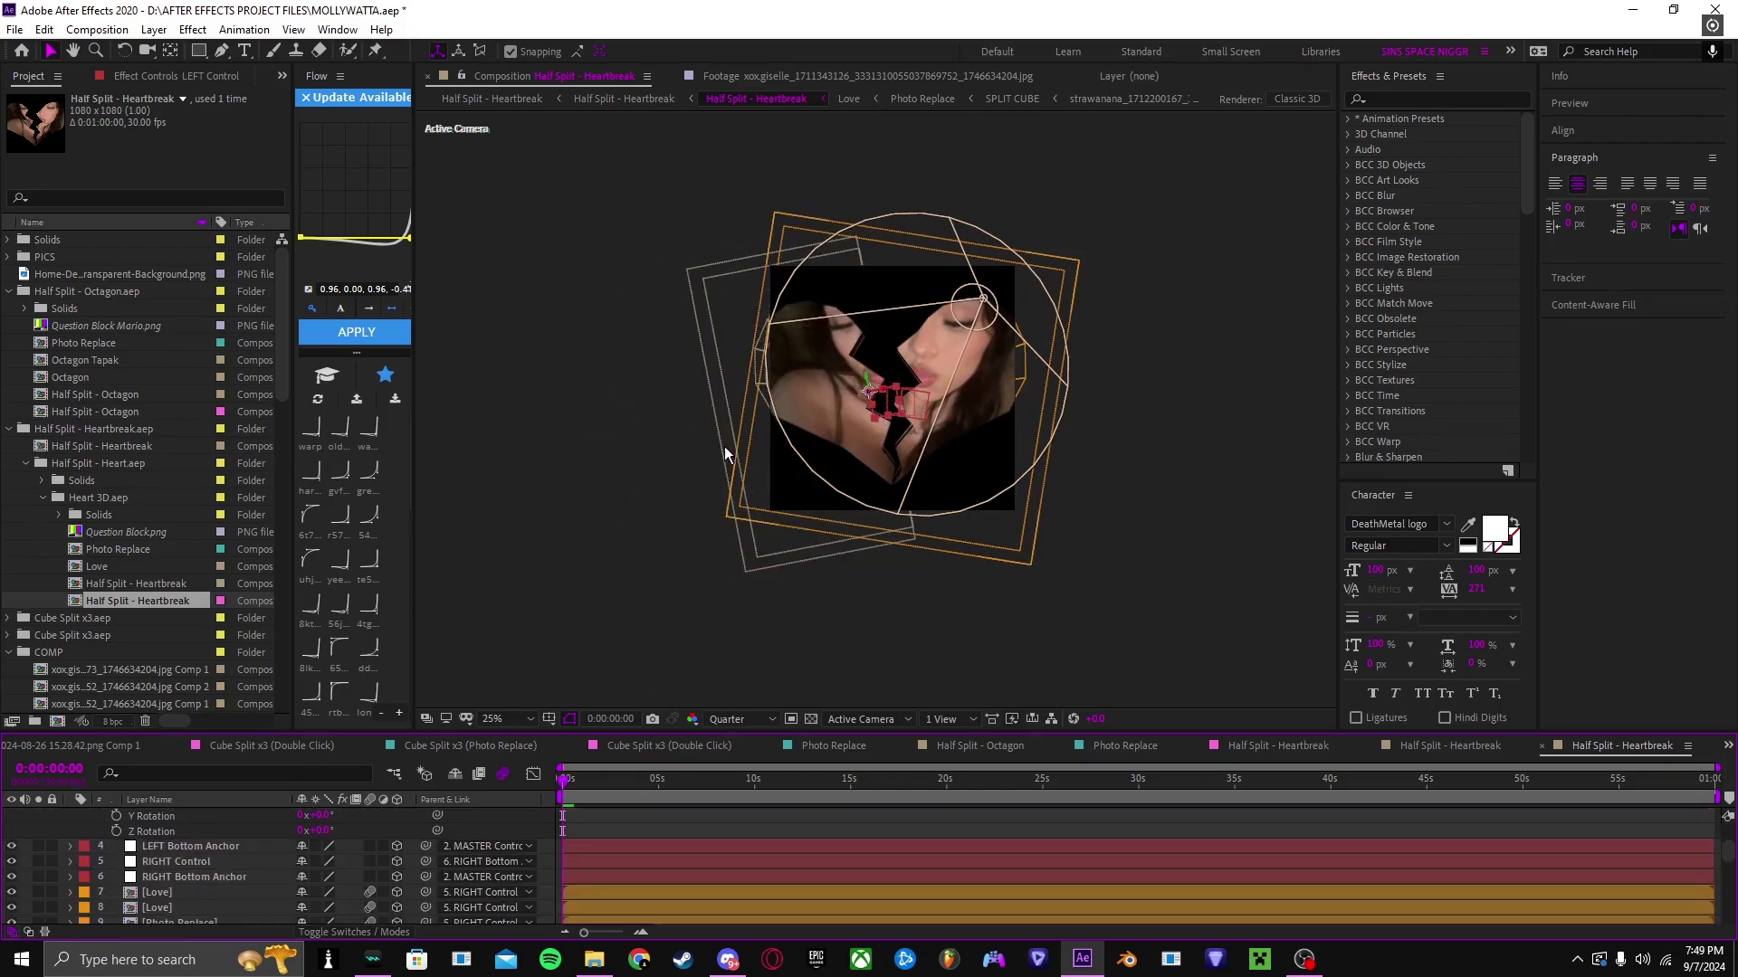
scroll(231, 845, up, 1)
click(70, 817)
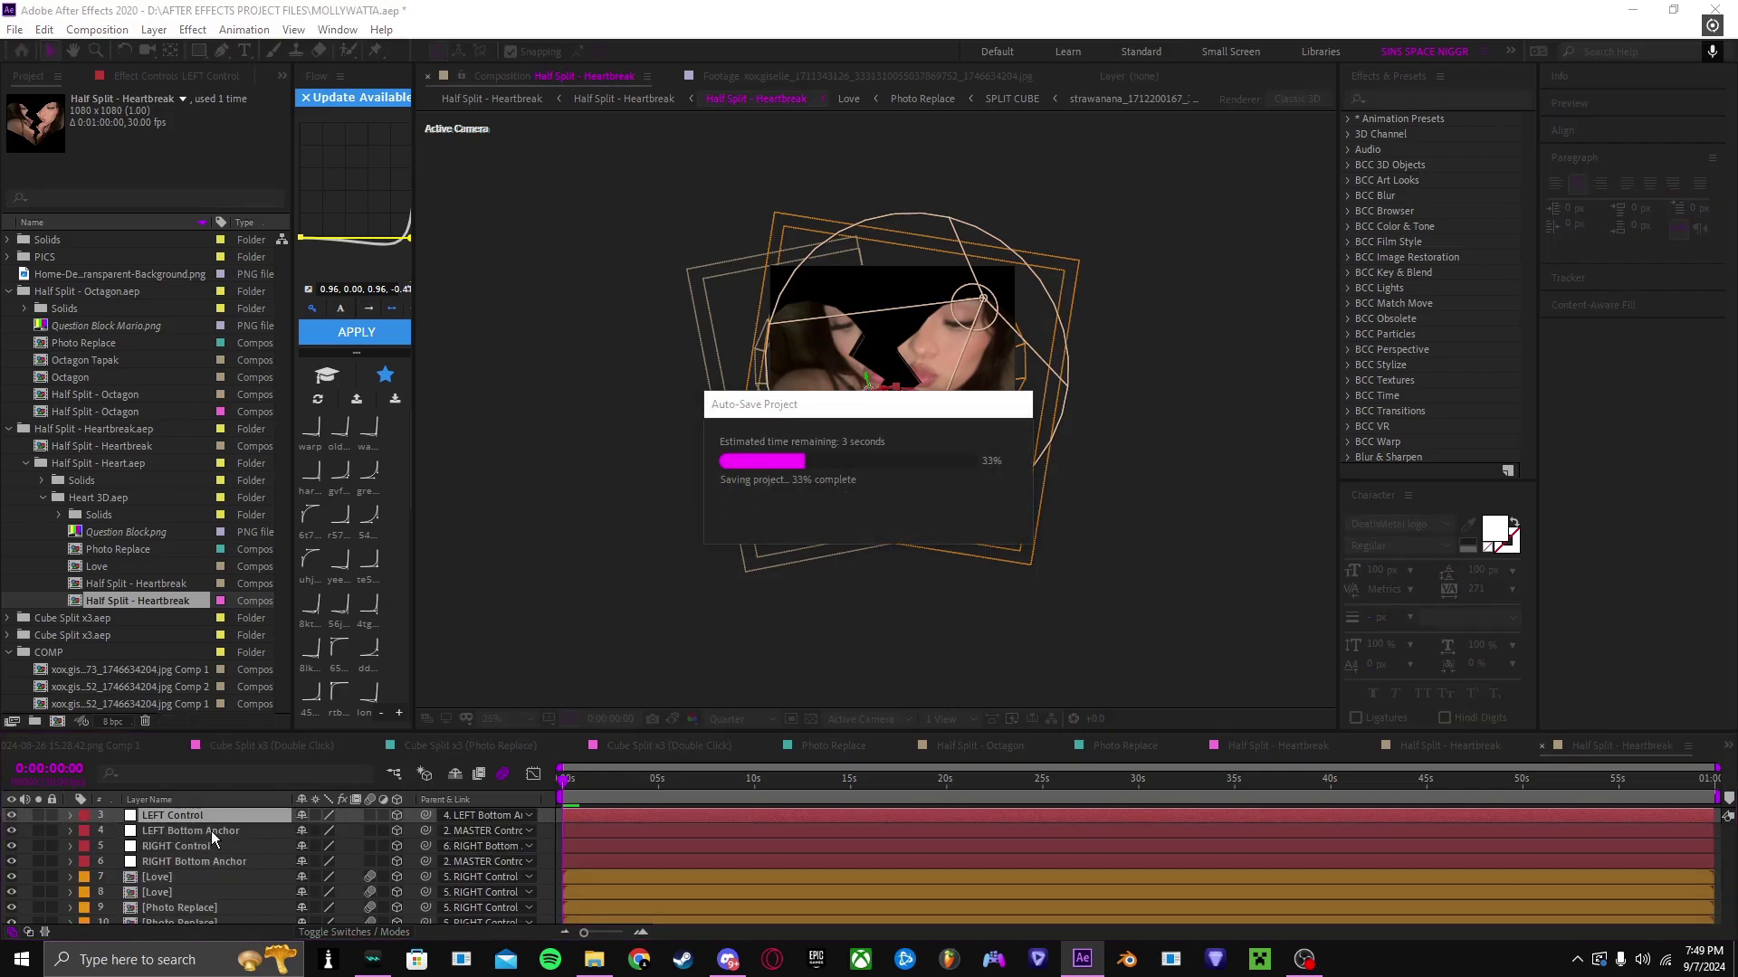
Step: Try the Z Rotation of the LEFT Bottom Anchor layer, restore it, and collapse the layer's properties
click(210, 831)
key(r)
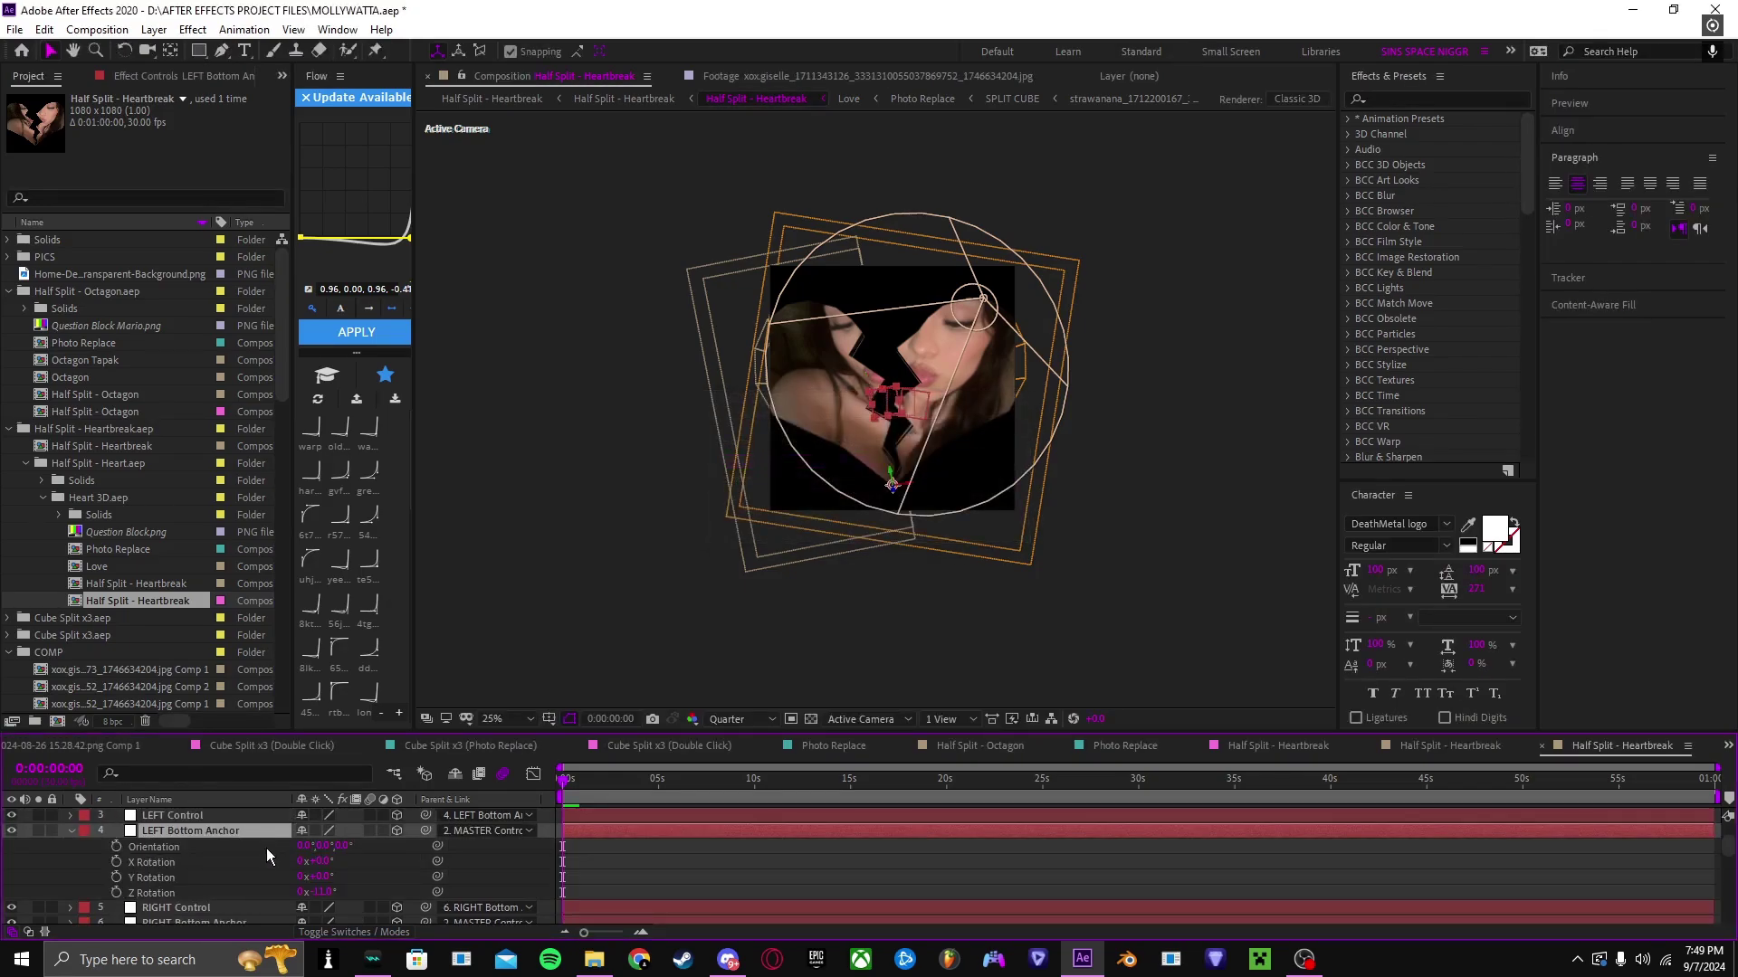
drag(321, 892, 343, 909)
click(70, 831)
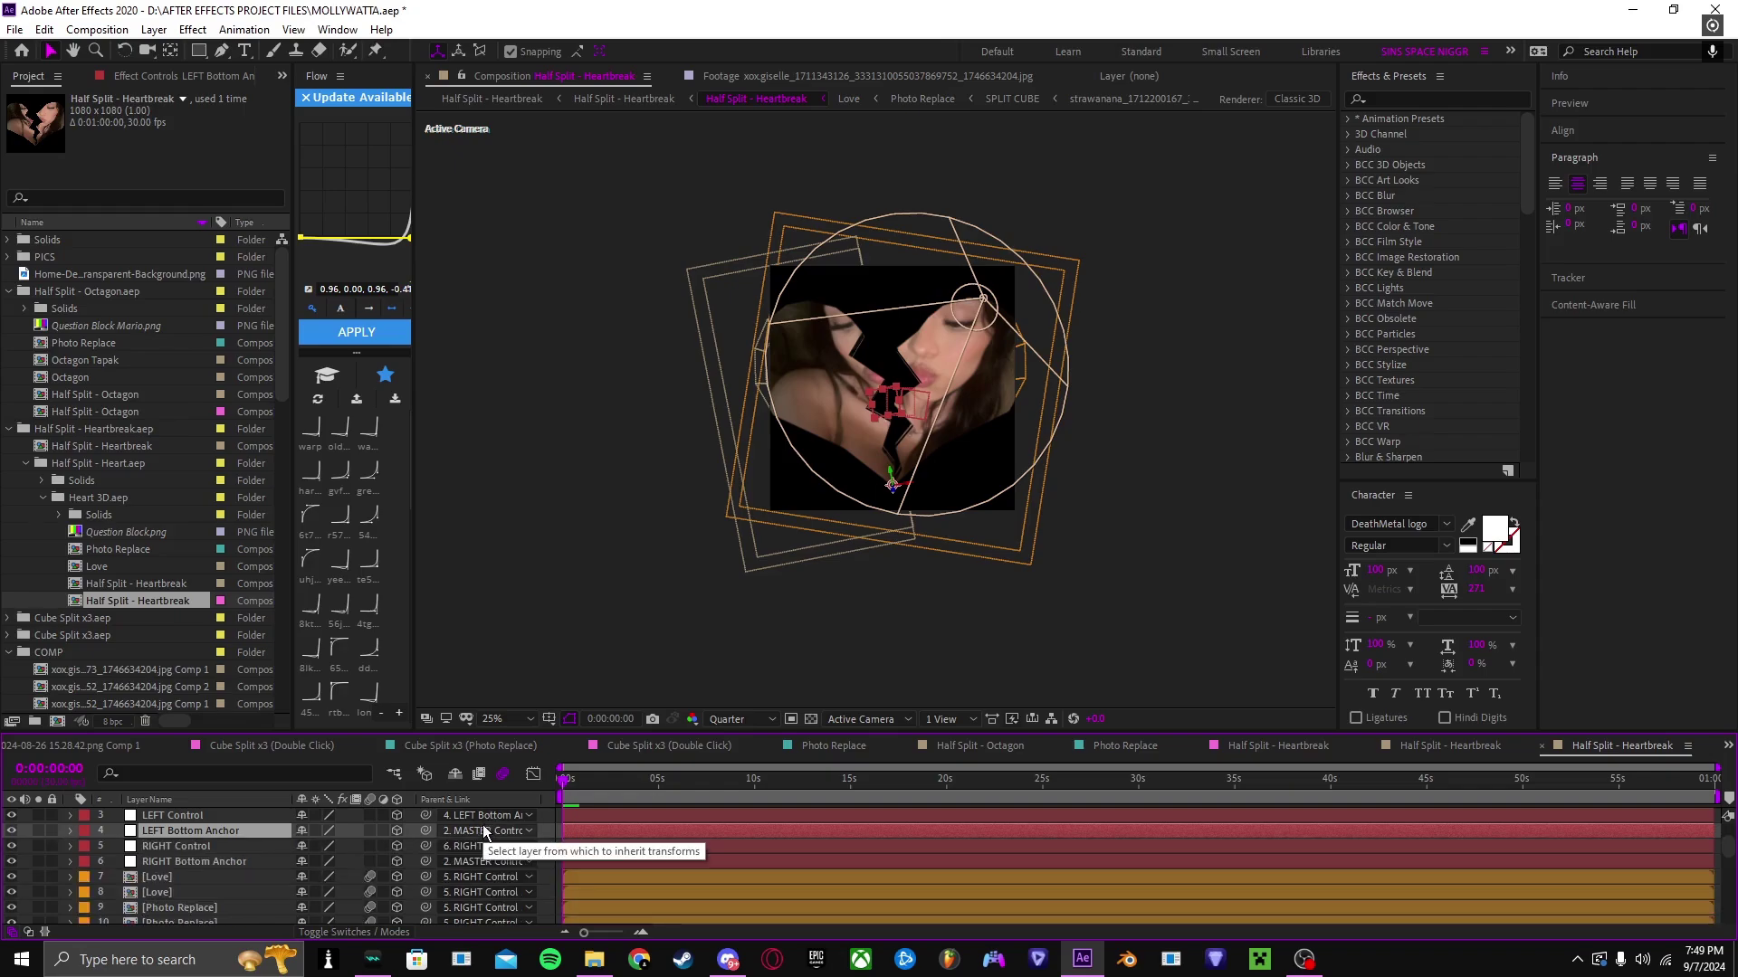
click(482, 826)
click(248, 829)
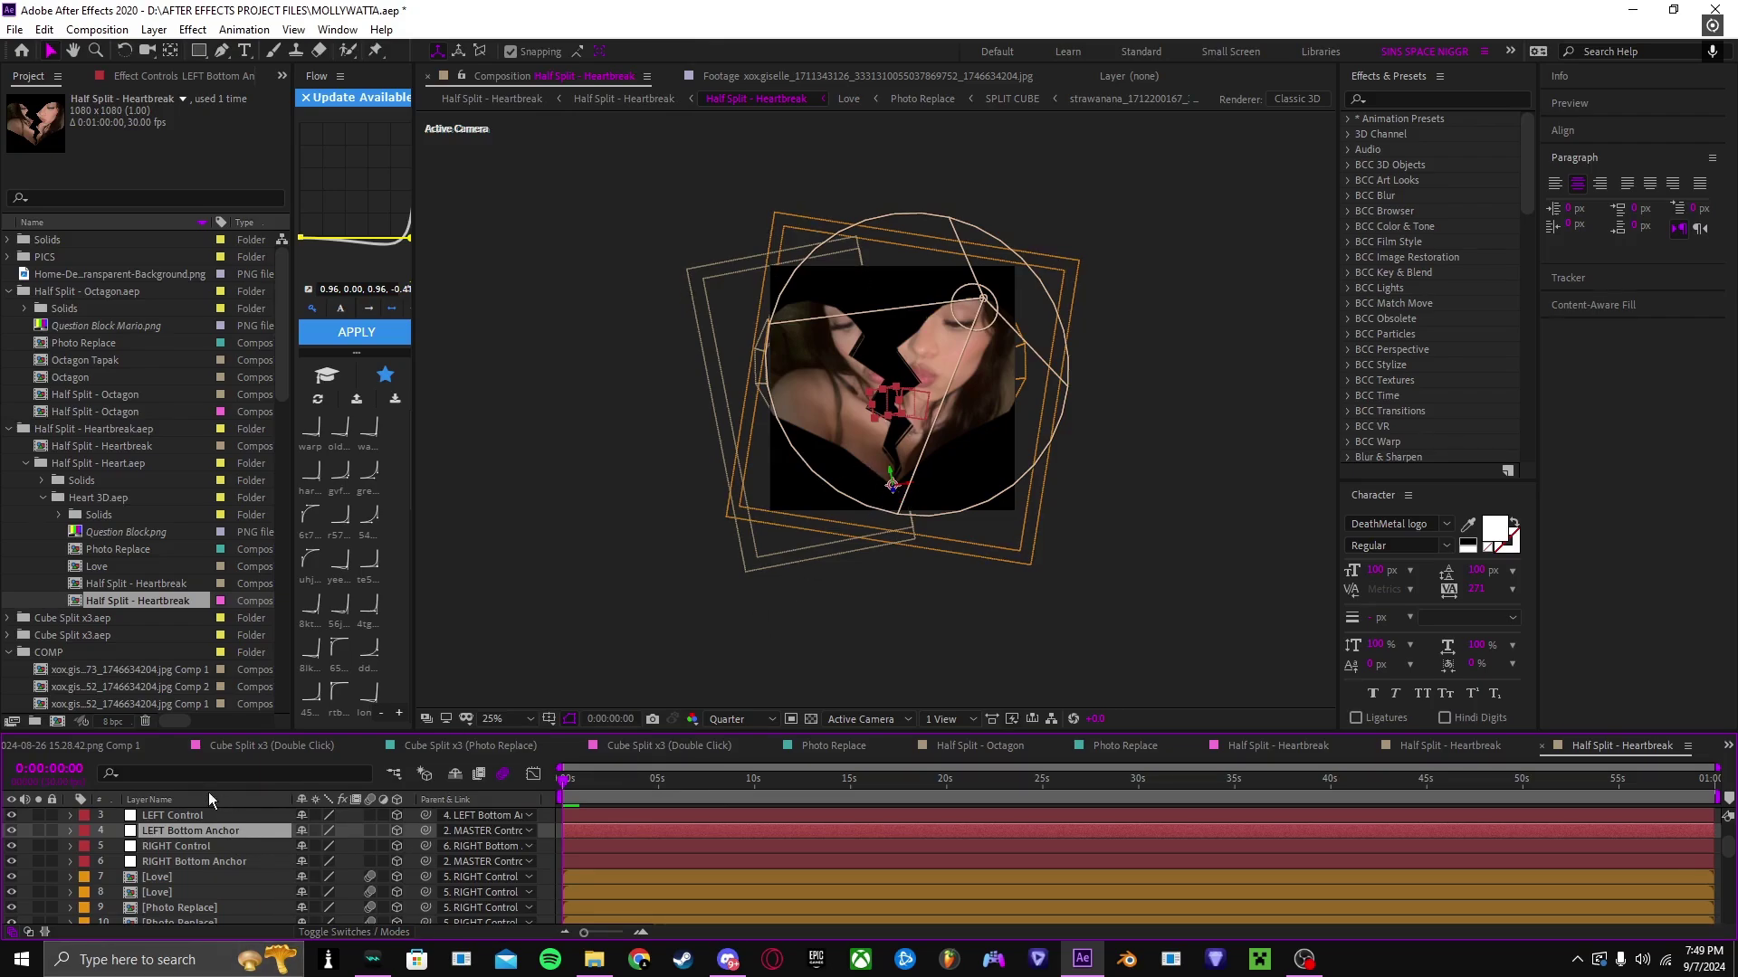
key(r)
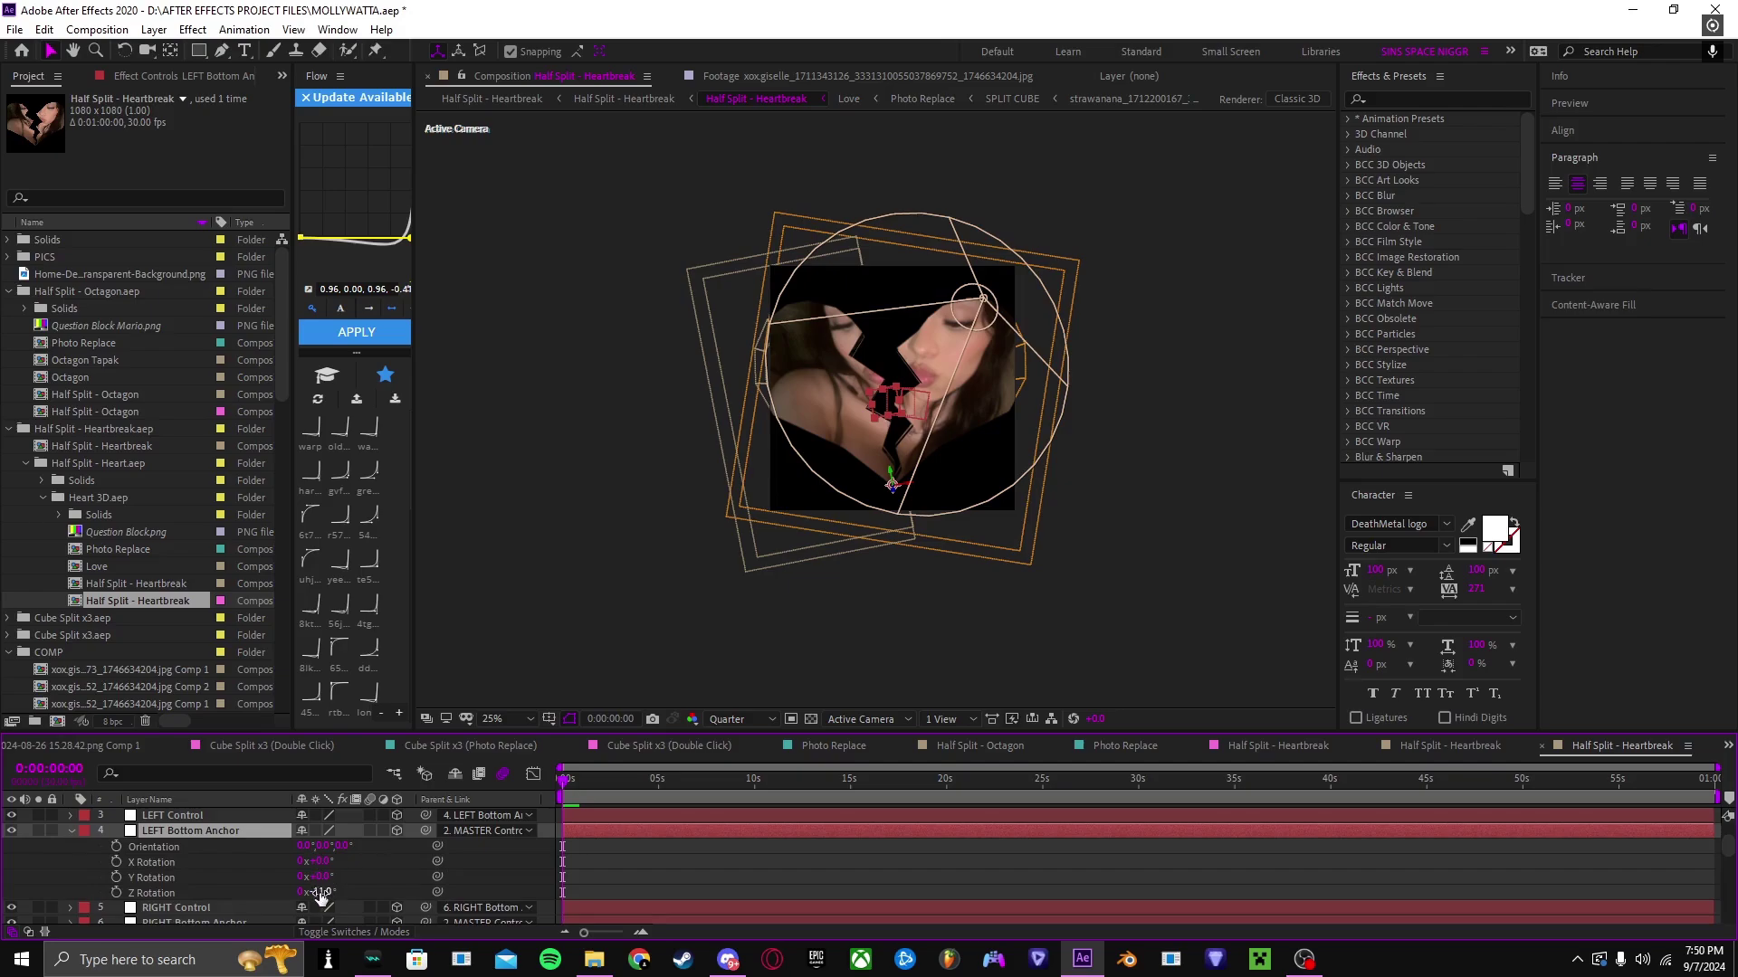
click(71, 830)
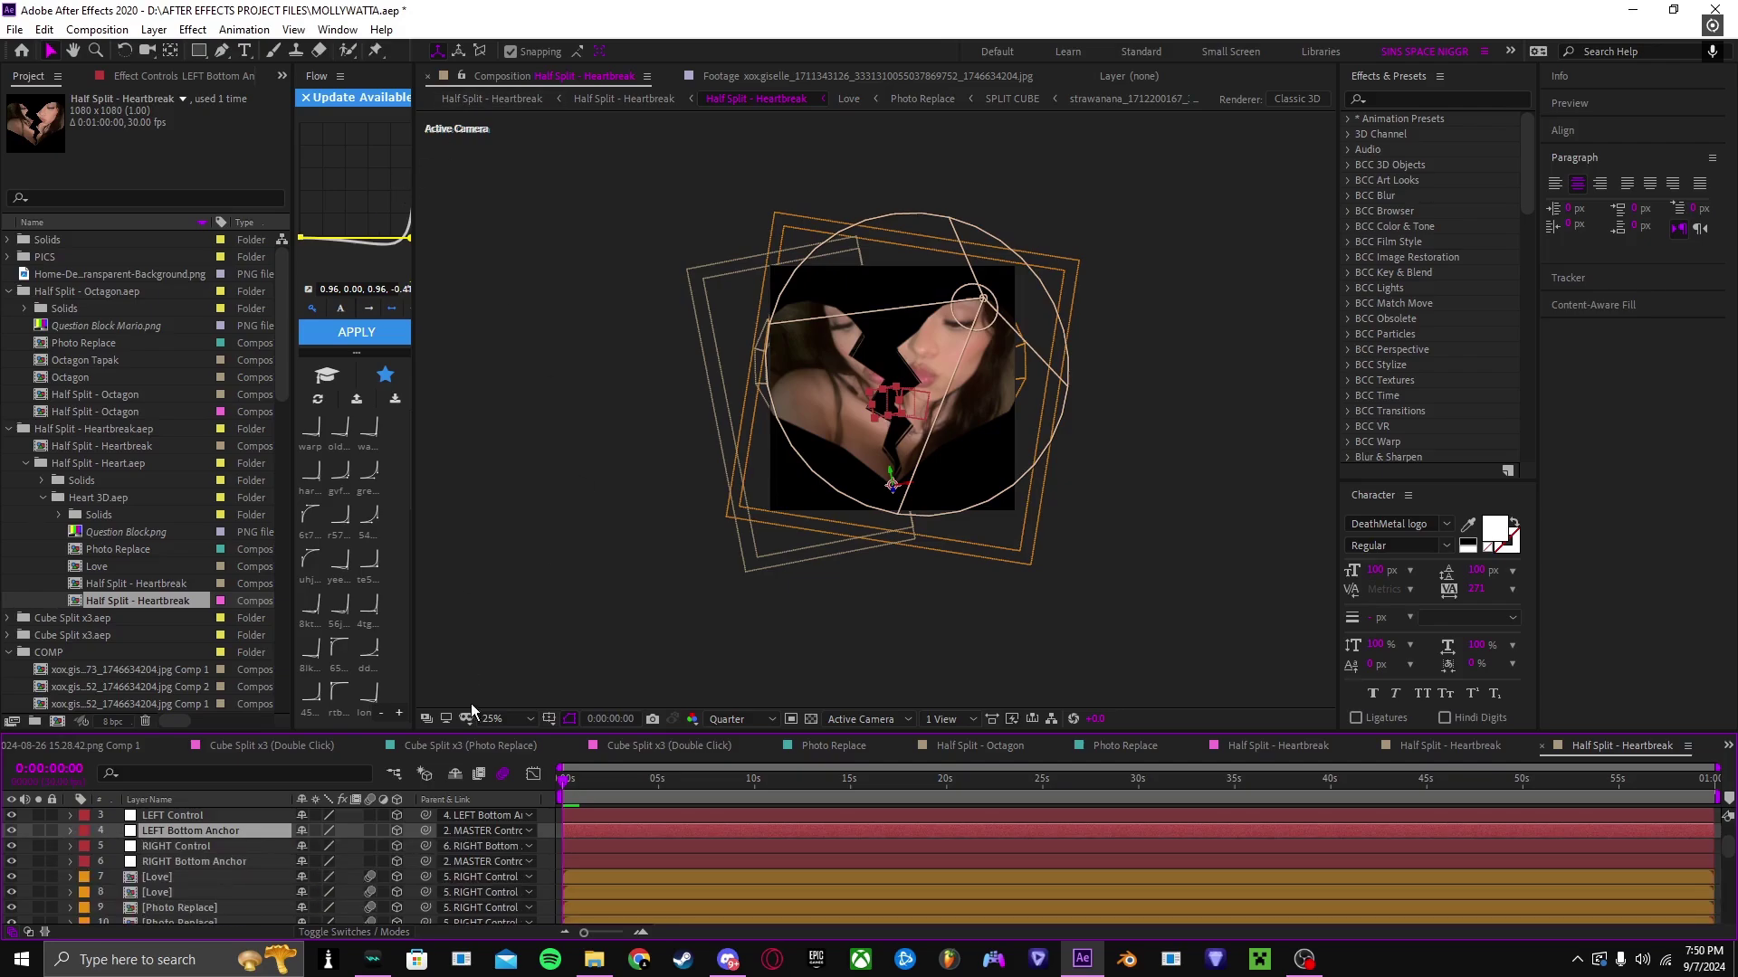
Step: Return to the MOLLYWATTA composition and select the SPLIT CUBE layer at 0:00:05:11
click(160, 748)
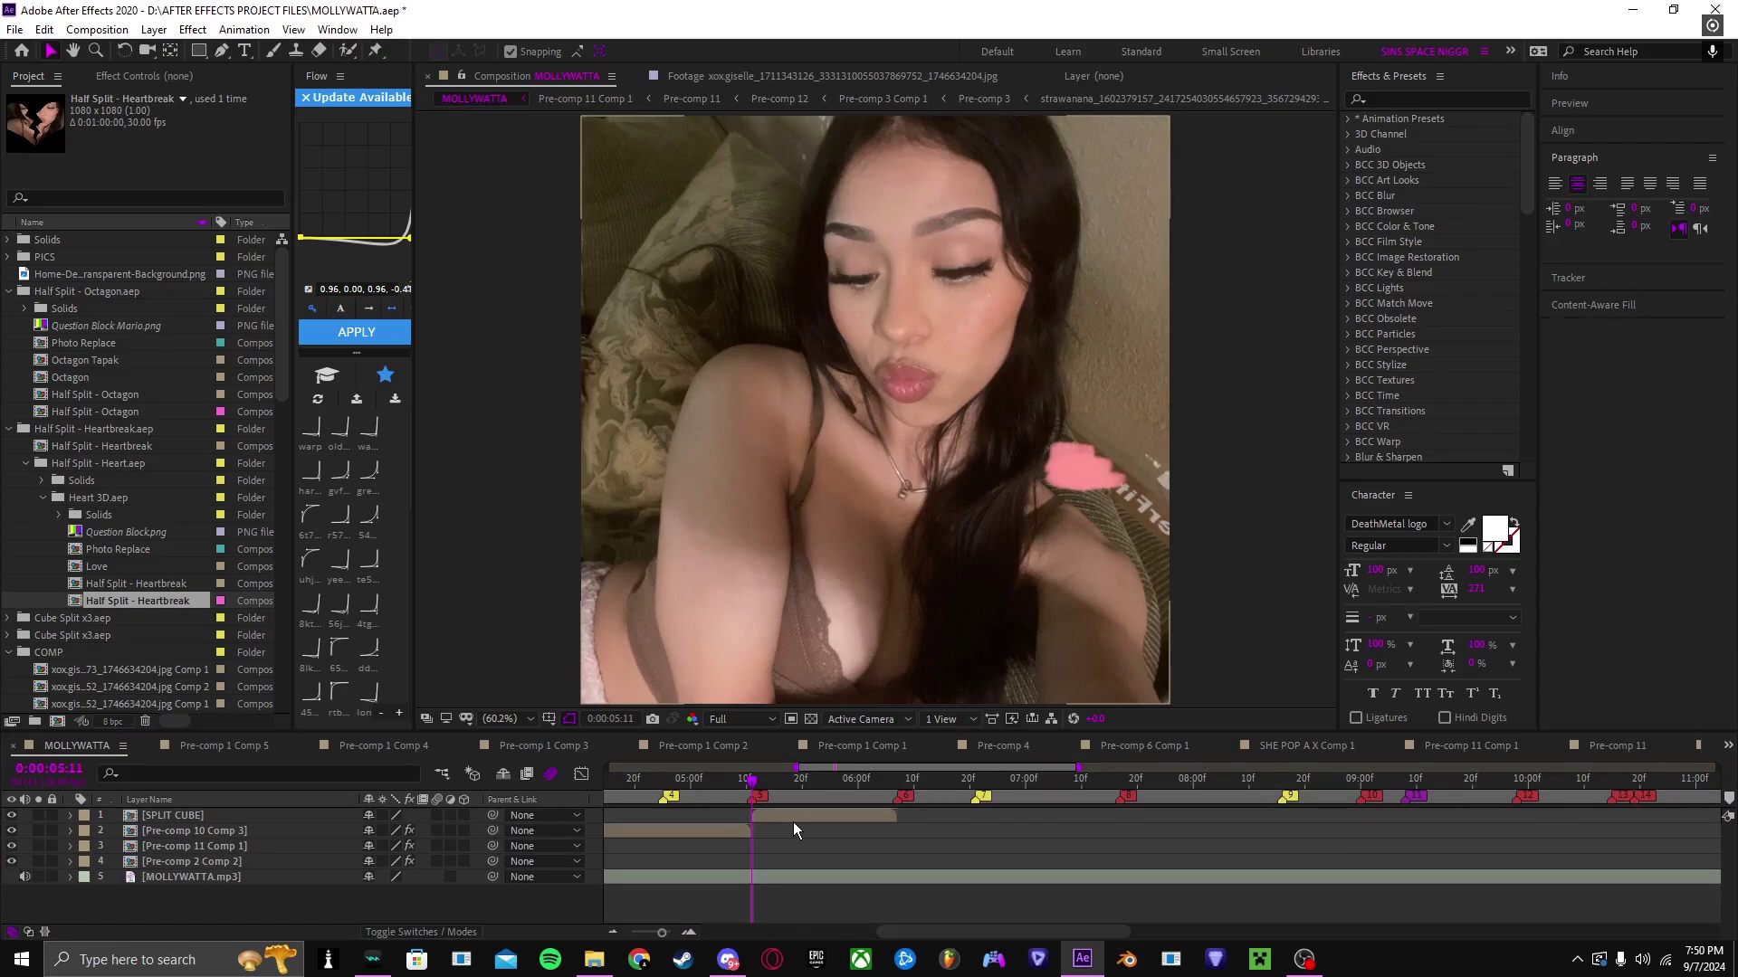
click(792, 820)
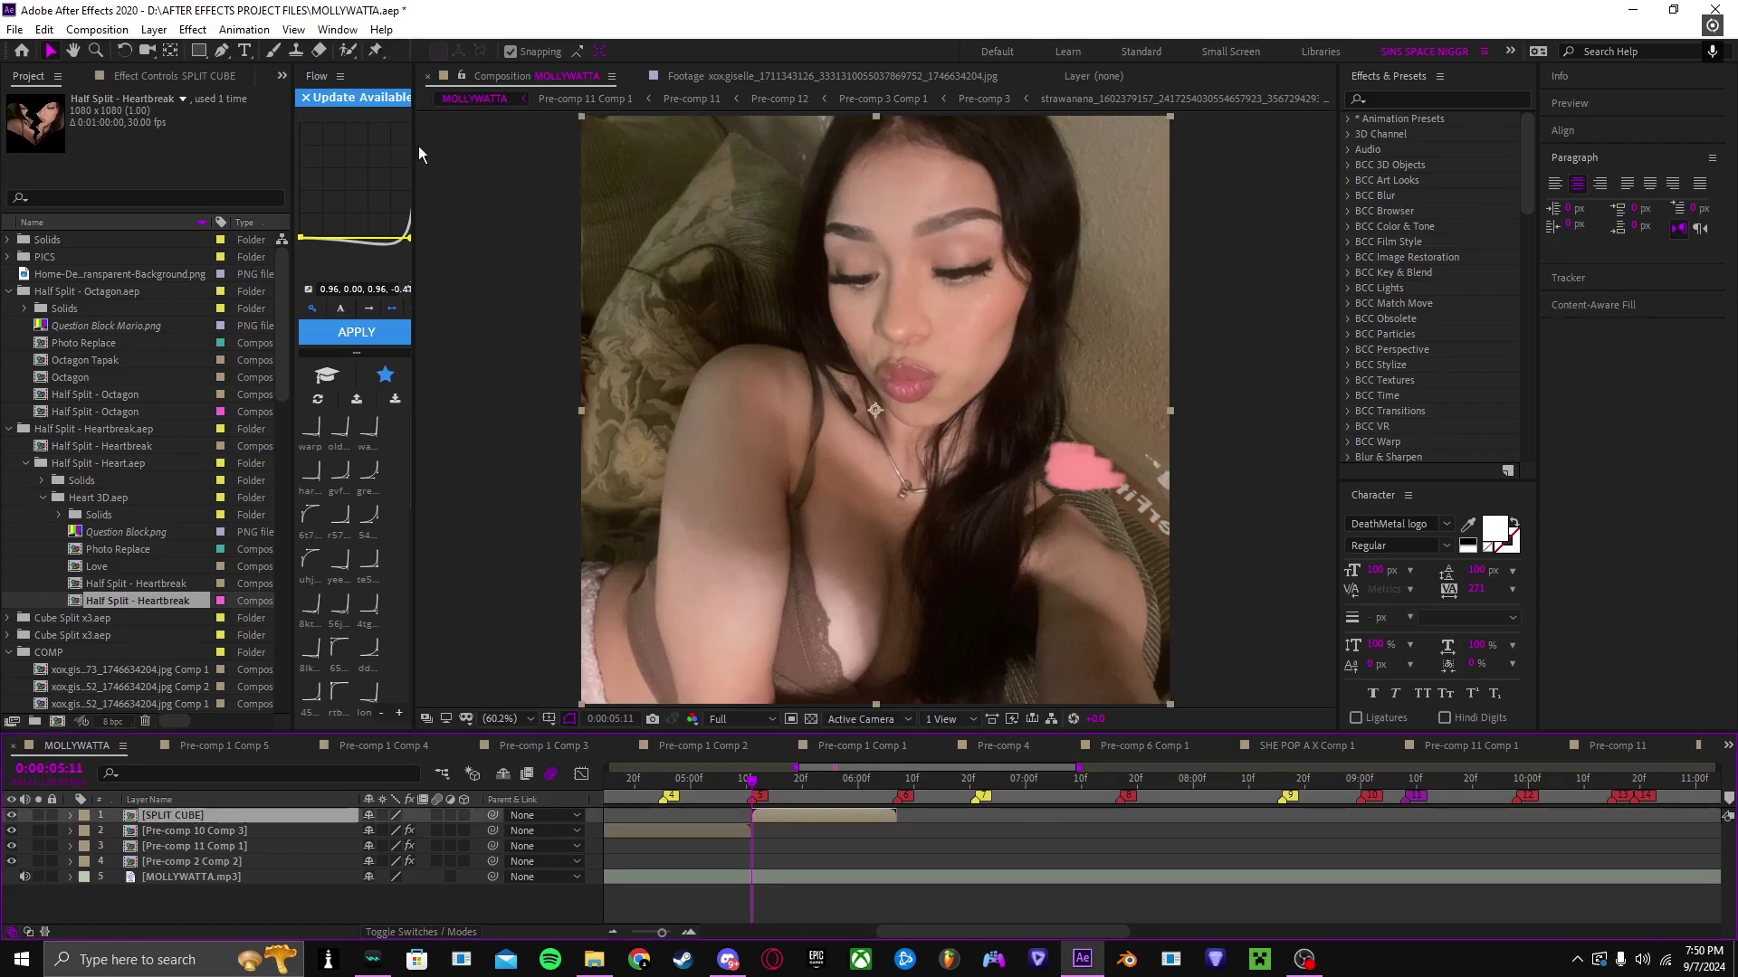
click(47, 547)
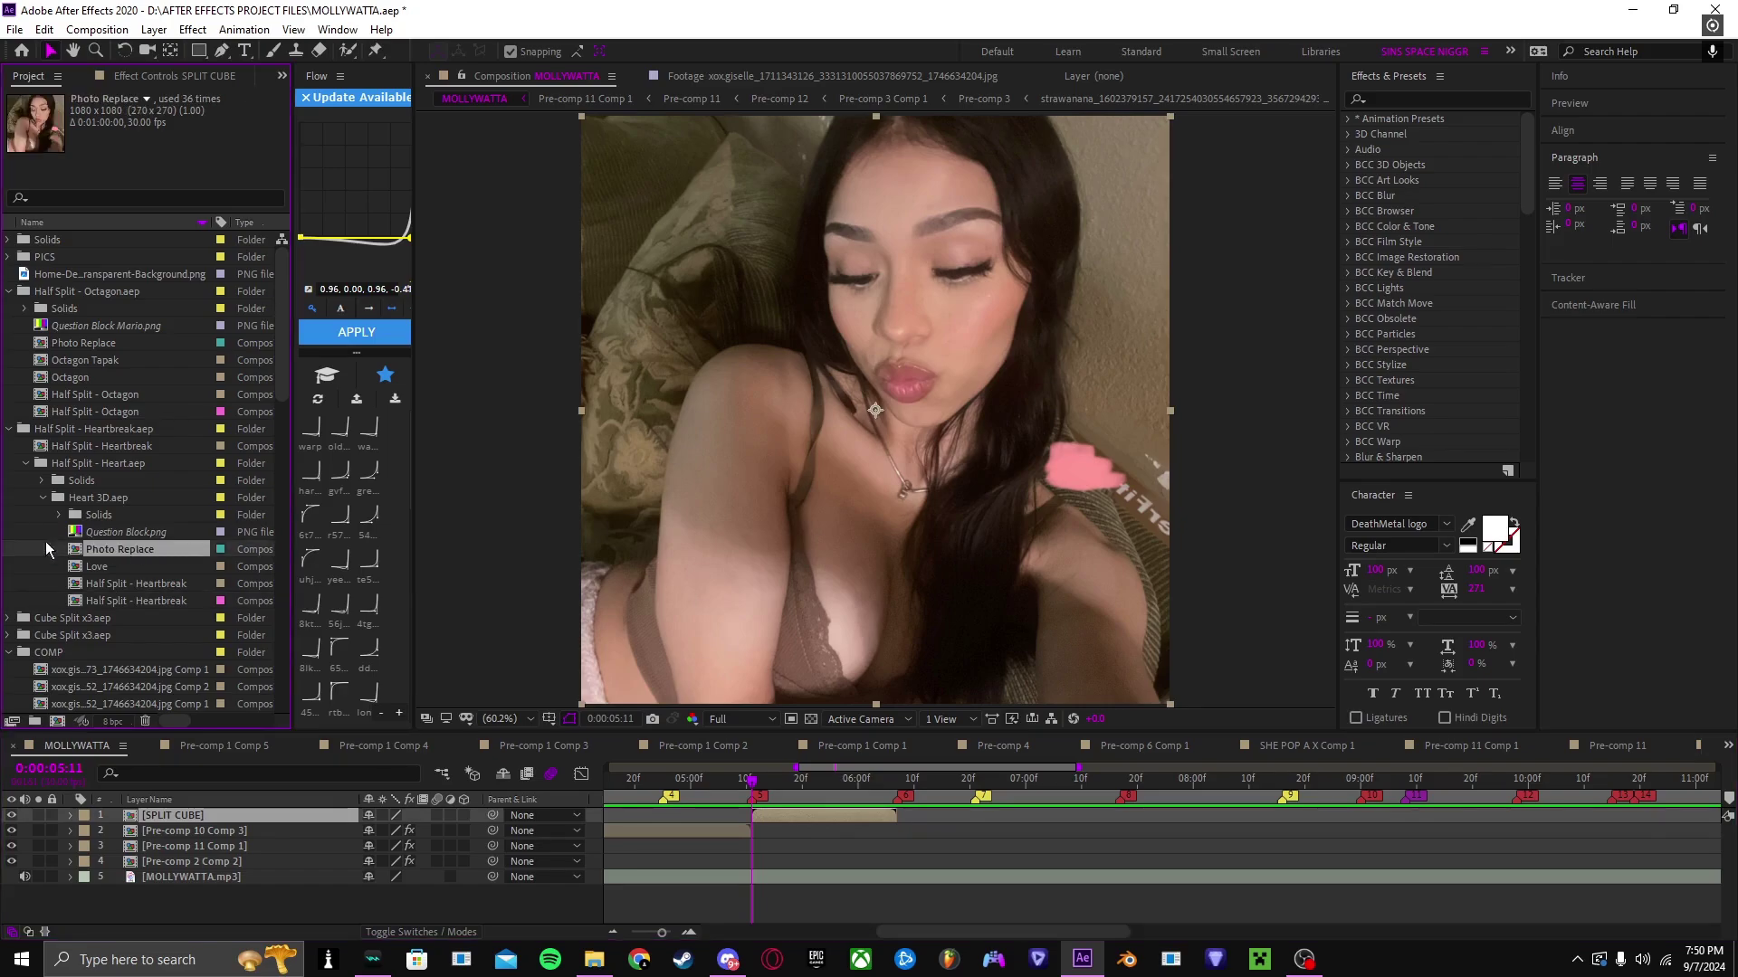
drag(174, 546, 834, 843)
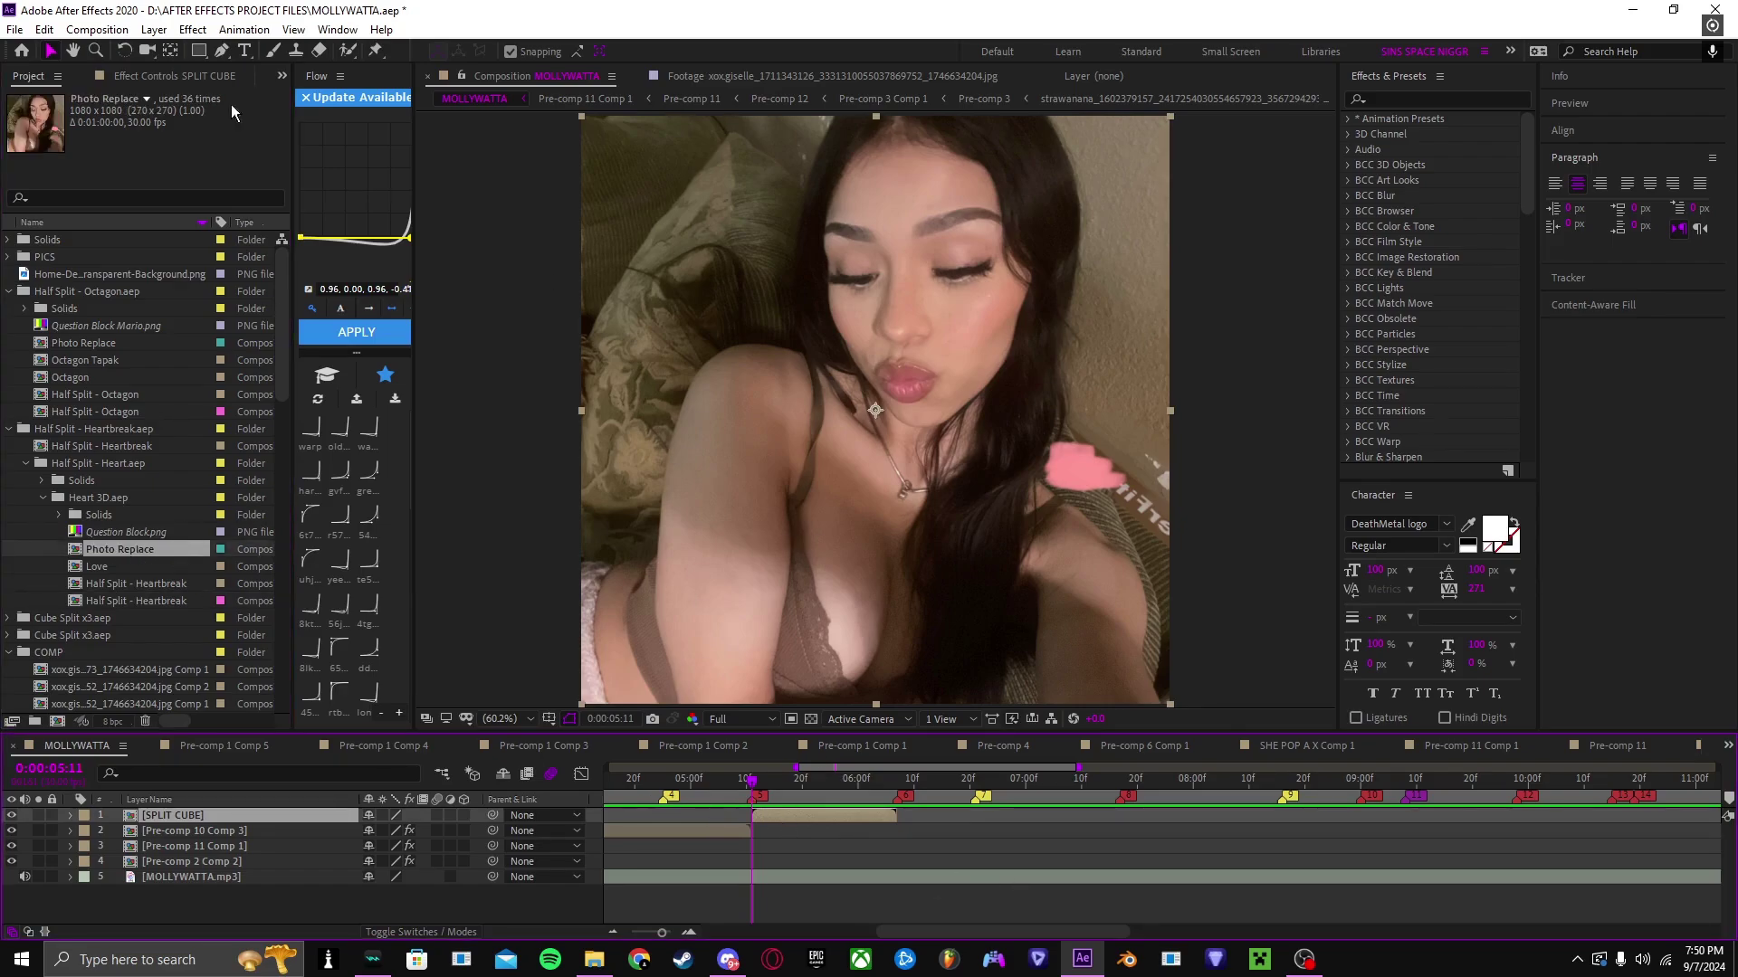
Step: Create a uniform 3D box with Create3DBox, using width 800, the SPLIT CUBE texture on every face and an added controller
click(328, 30)
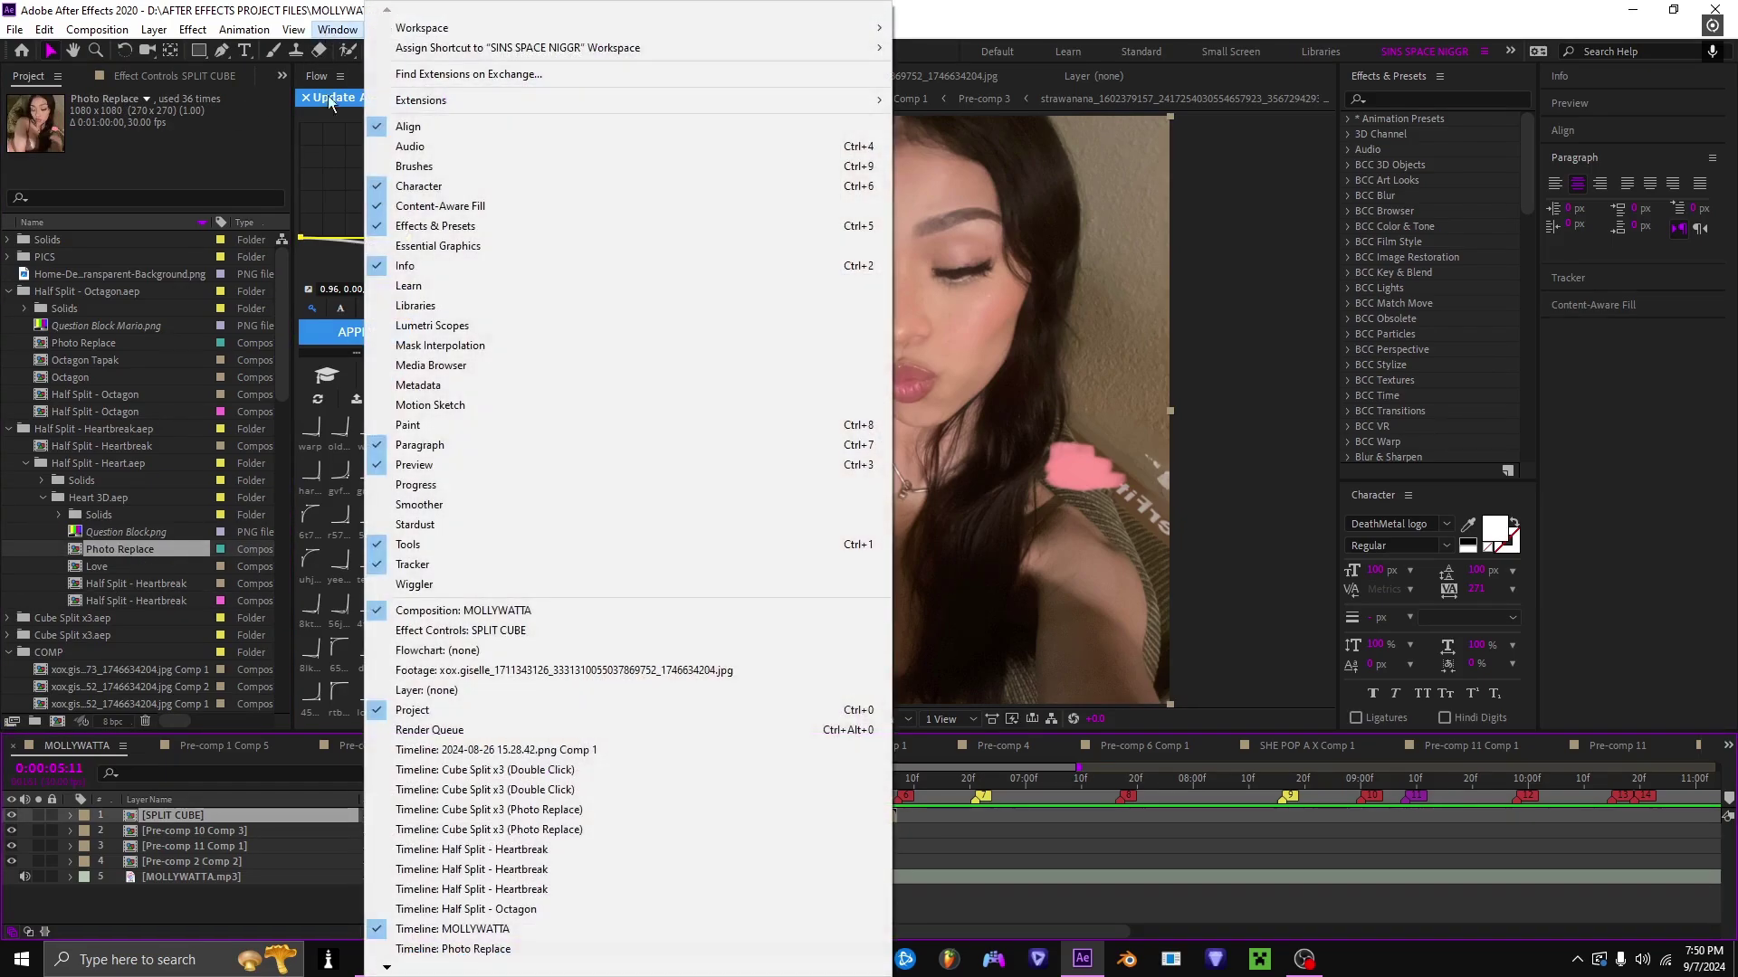
mouse_move(389, 966)
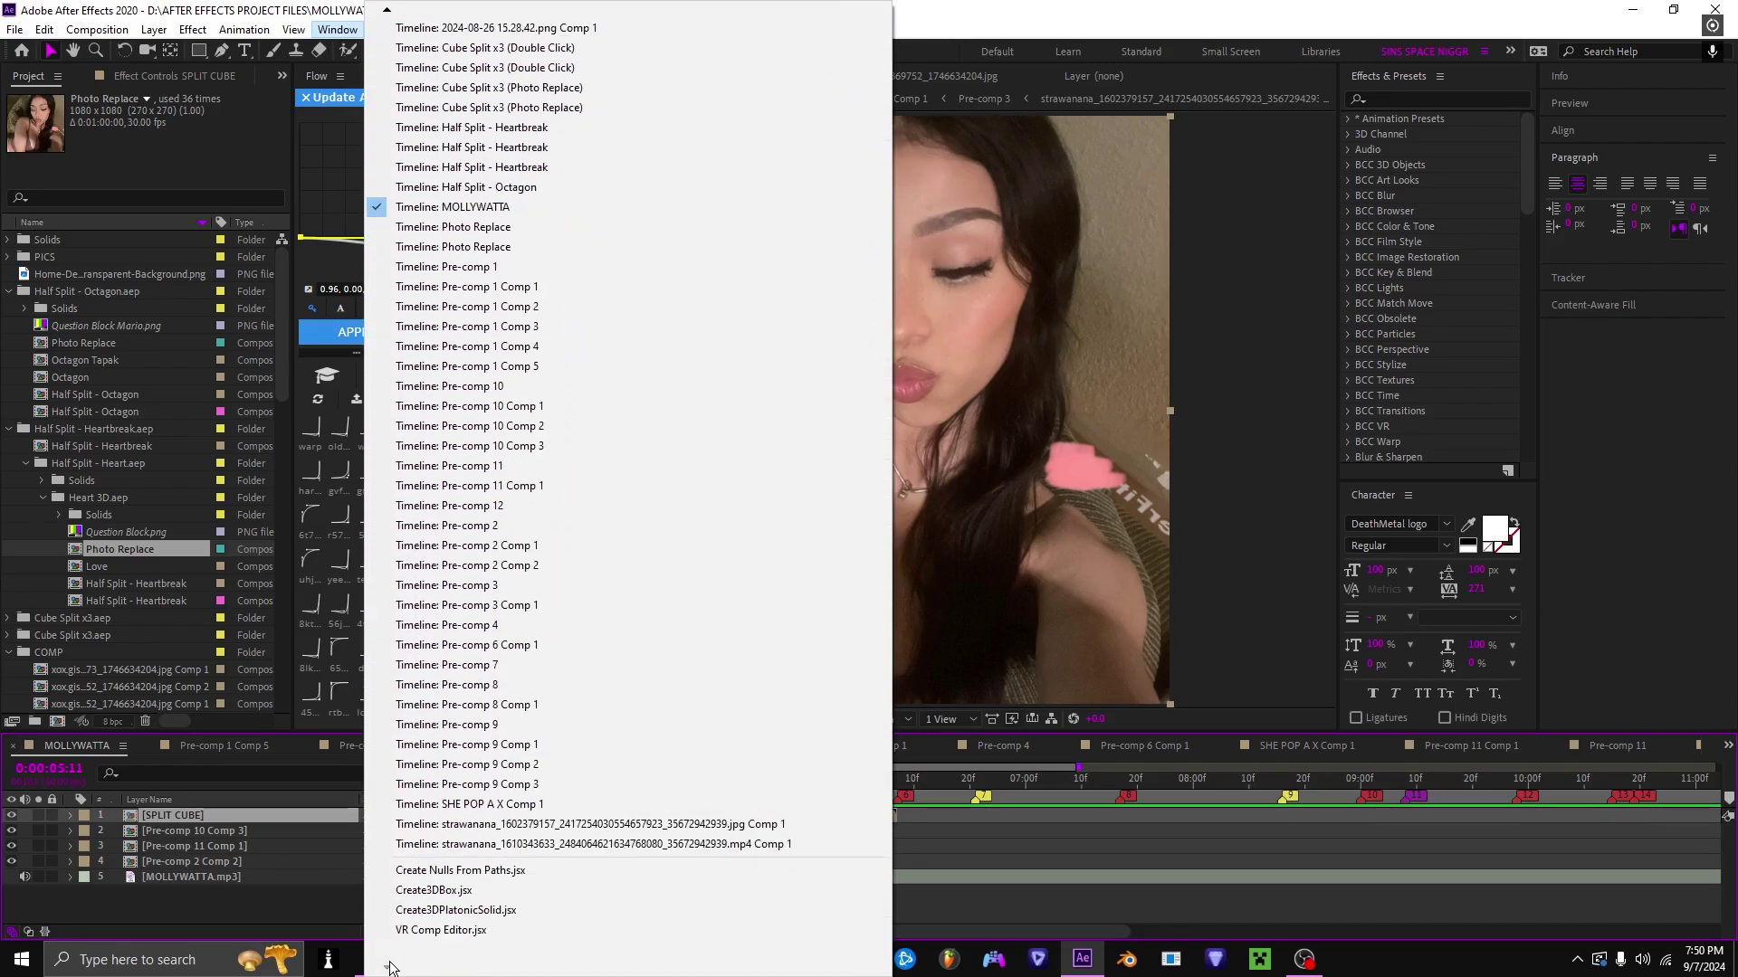
click(434, 914)
drag(196, 201, 129, 208)
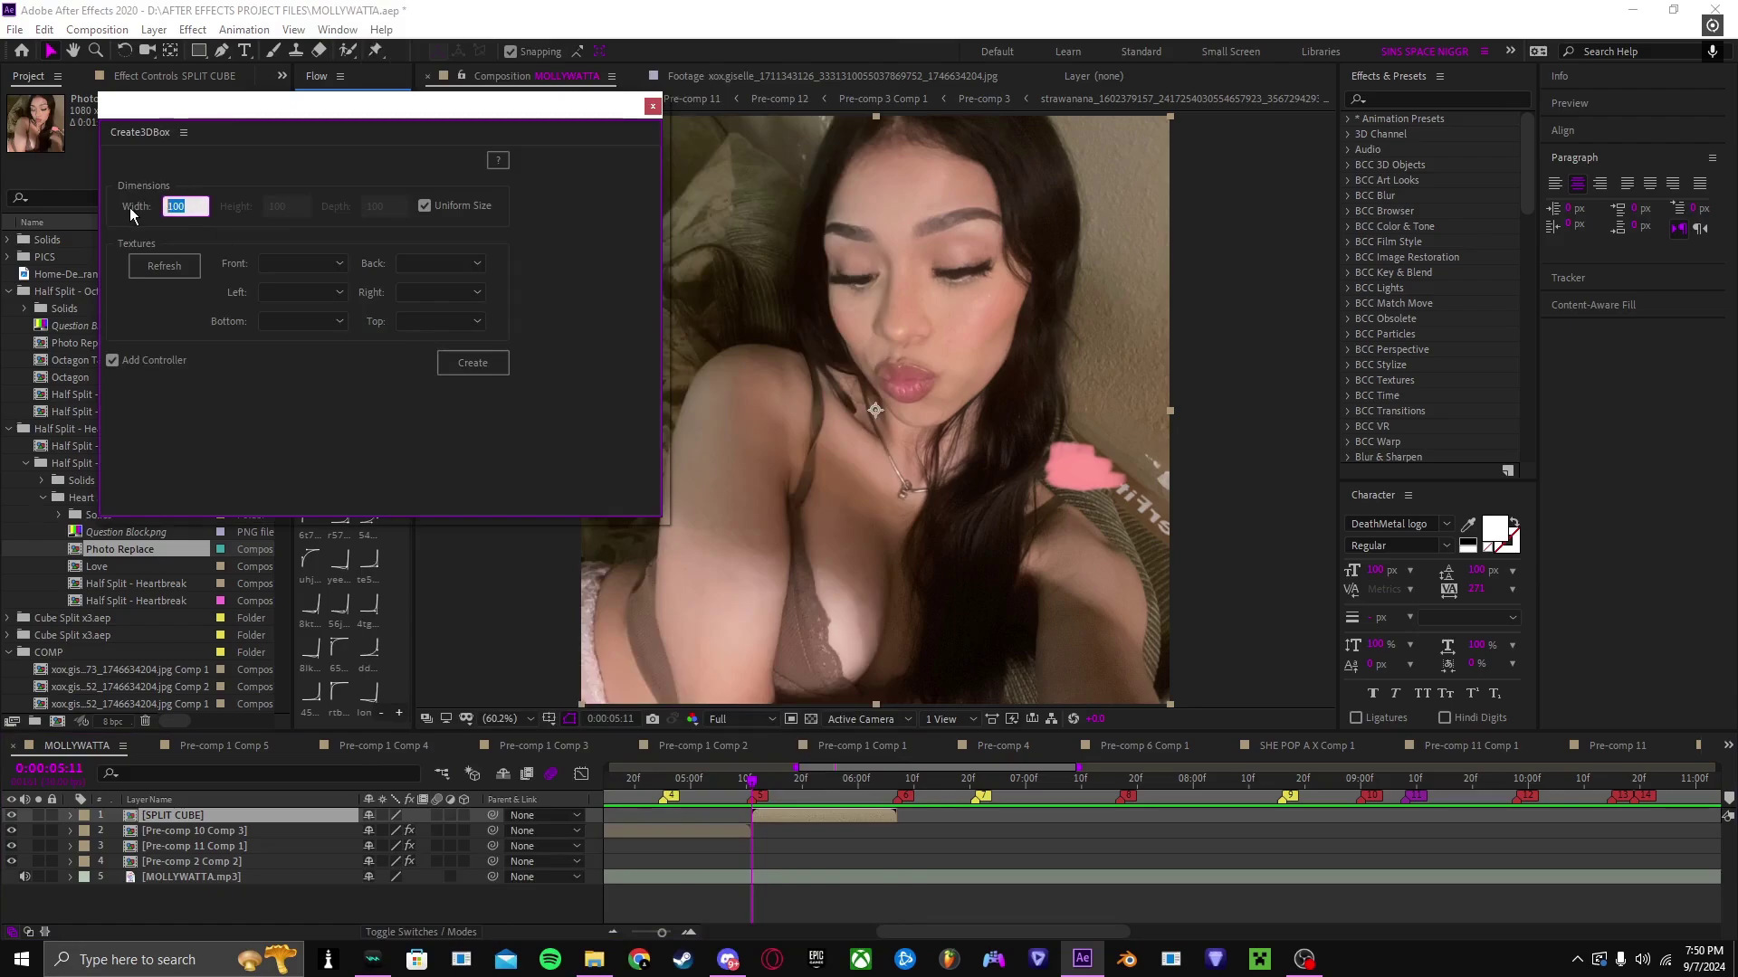
text(800)
click(181, 262)
click(313, 264)
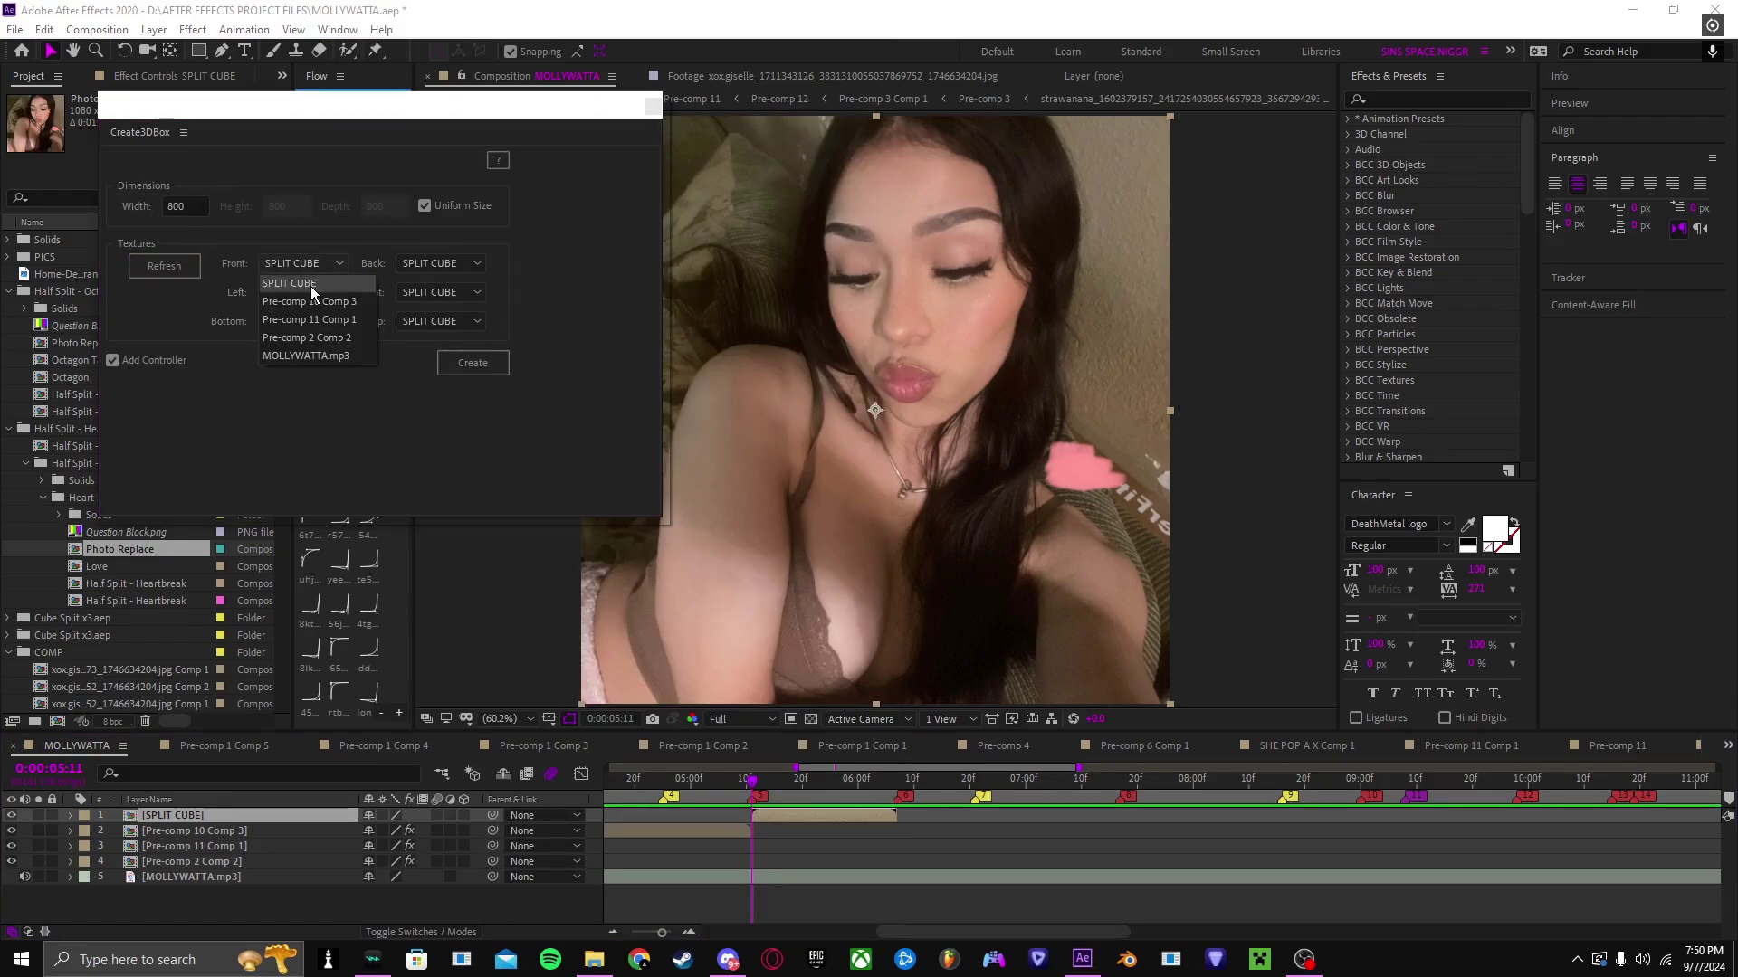
click(312, 285)
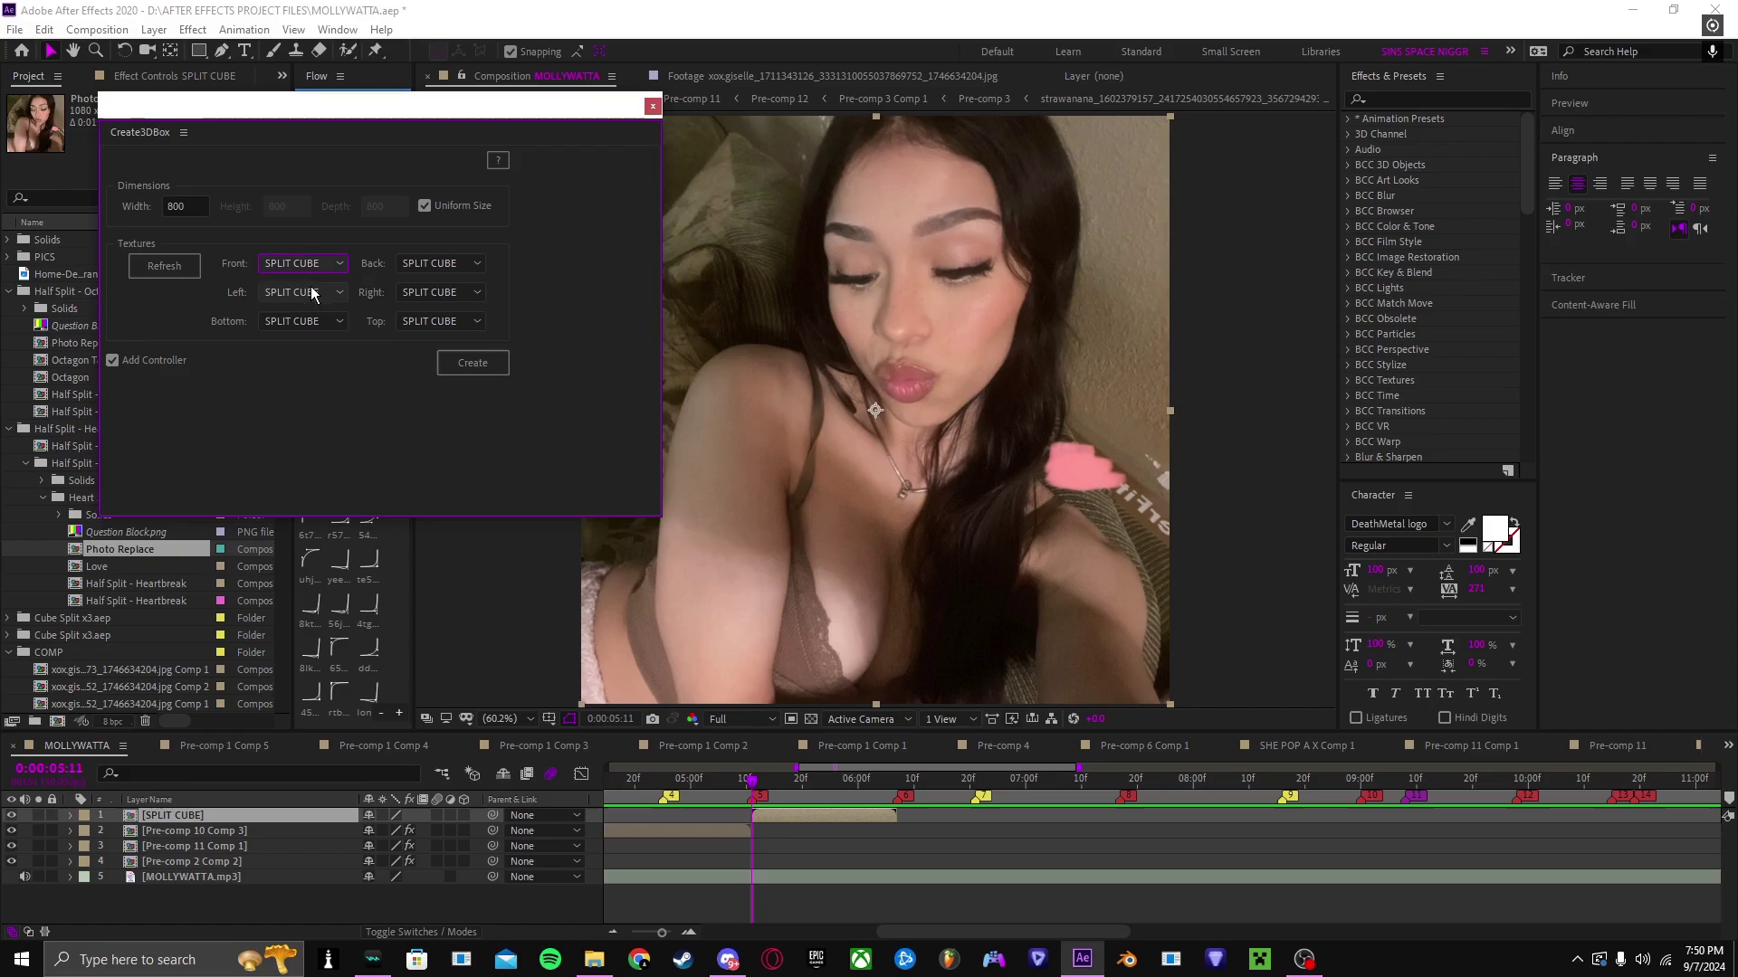
click(485, 372)
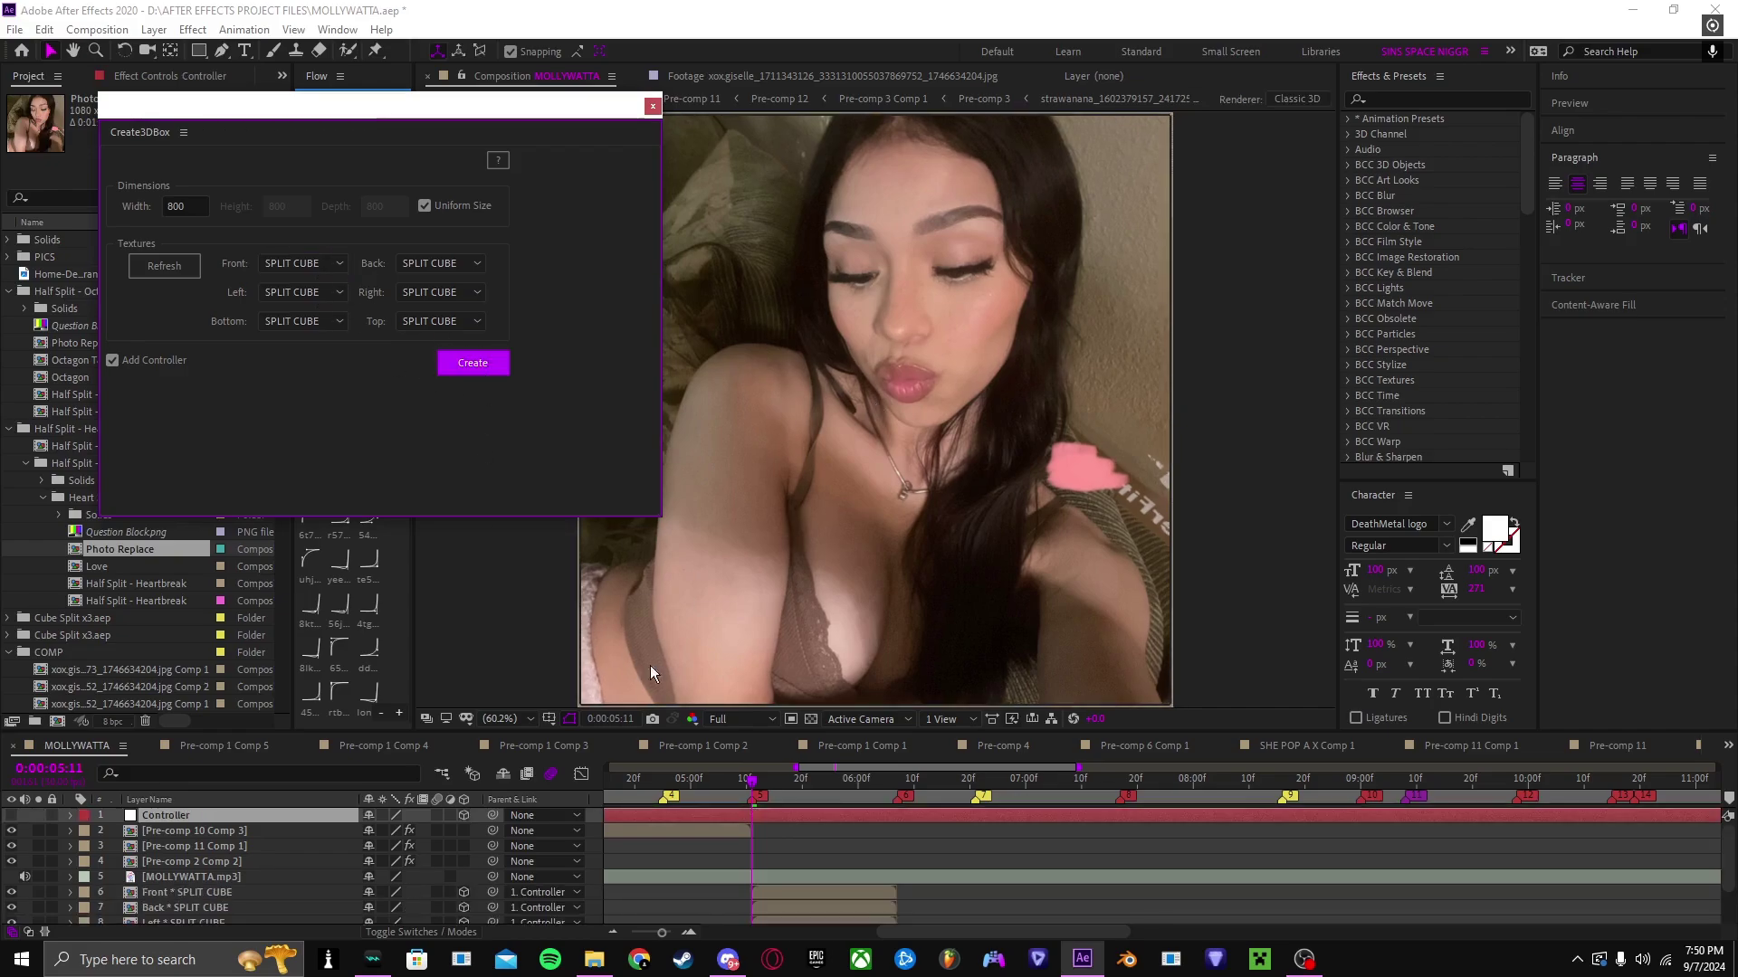
Step: Move the six SPLIT CUBE face layers directly below the Controller layer and make the Controller layer visible
click(208, 892)
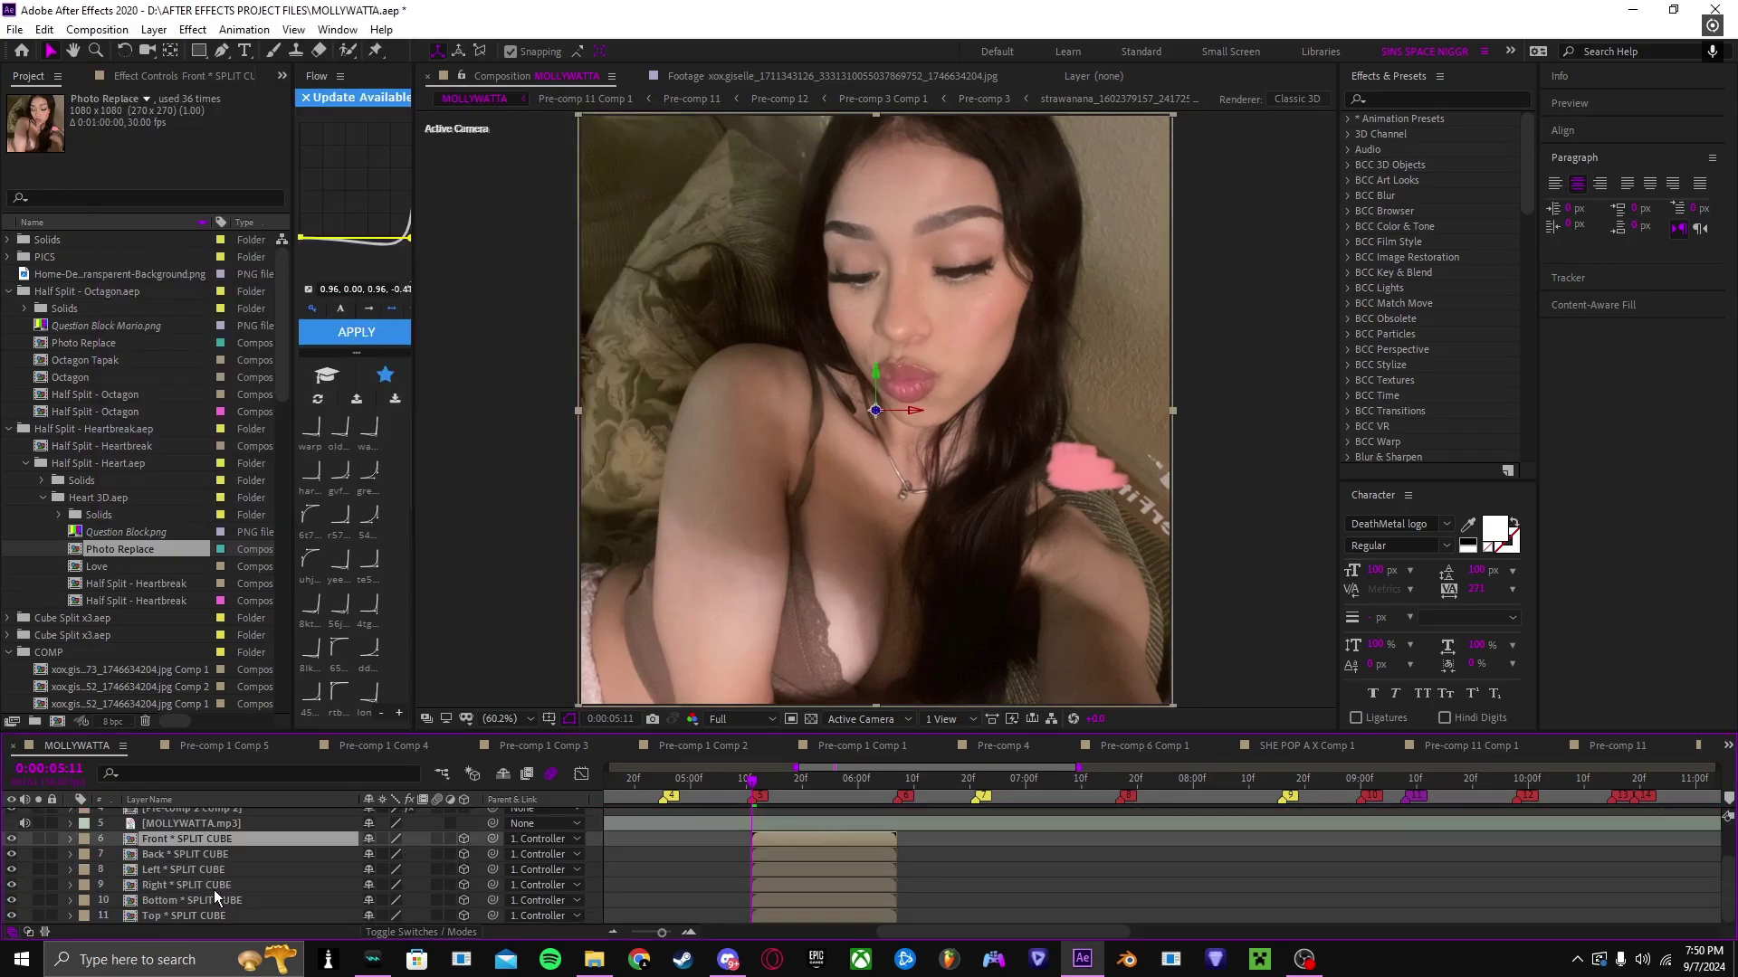
shift+click(251, 921)
drag(222, 900, 222, 822)
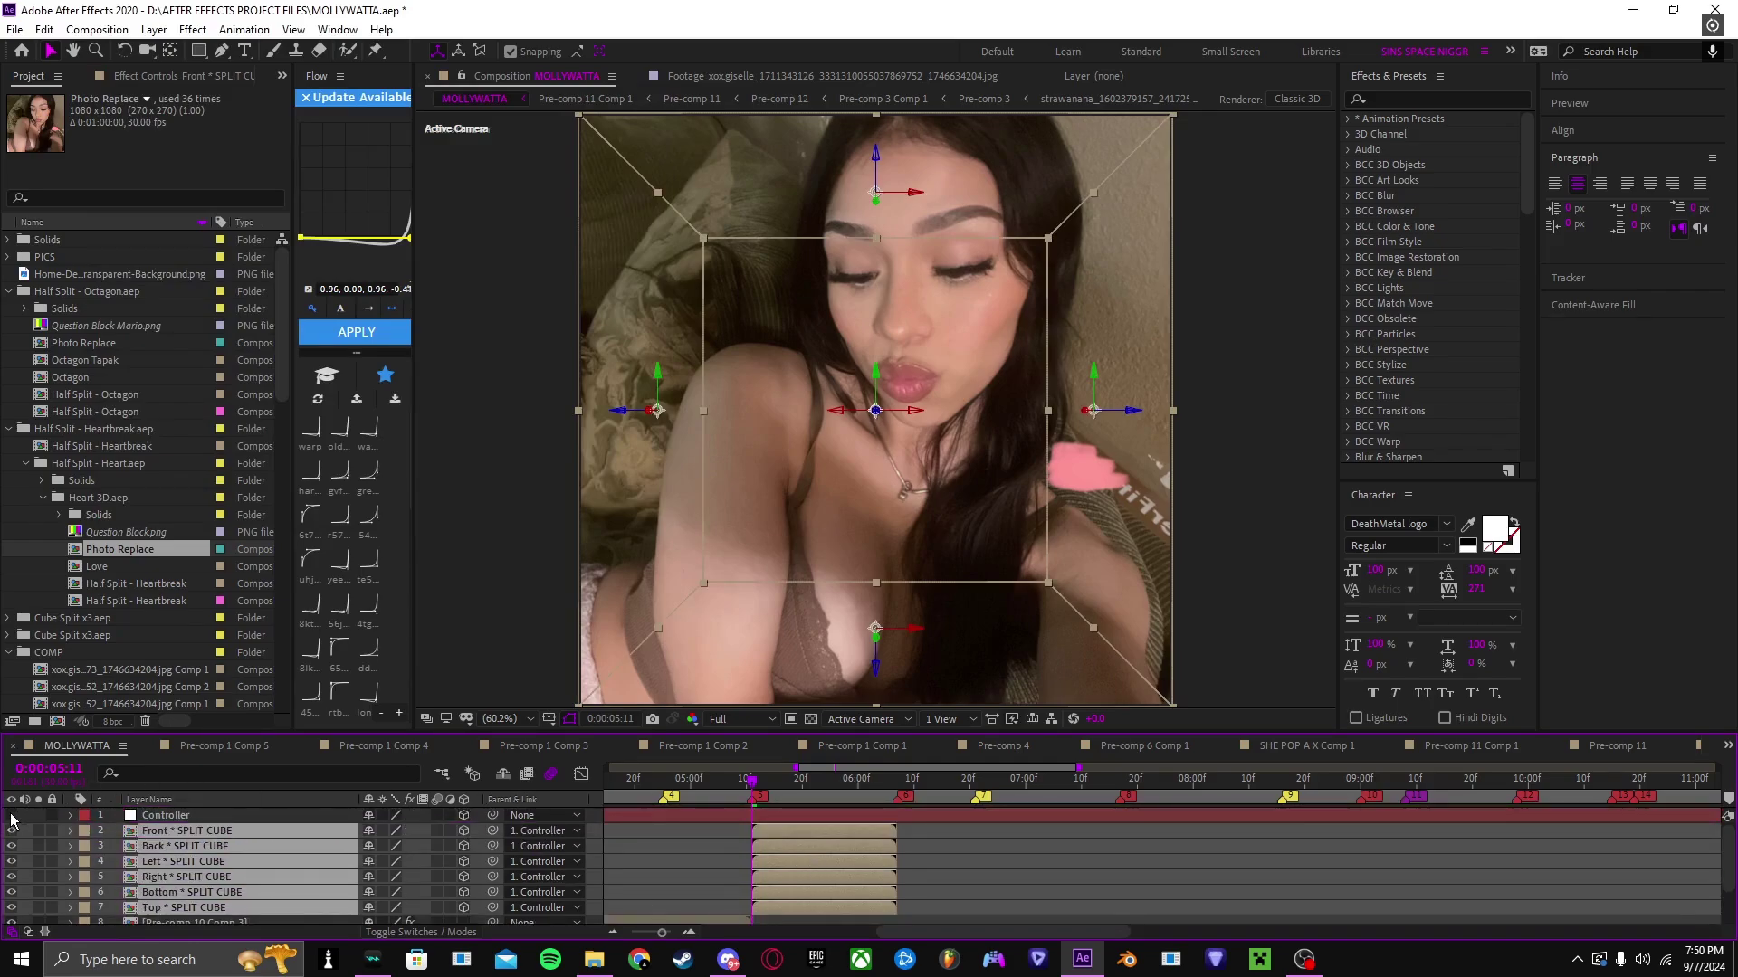
click(805, 833)
scroll(246, 889, down, 2)
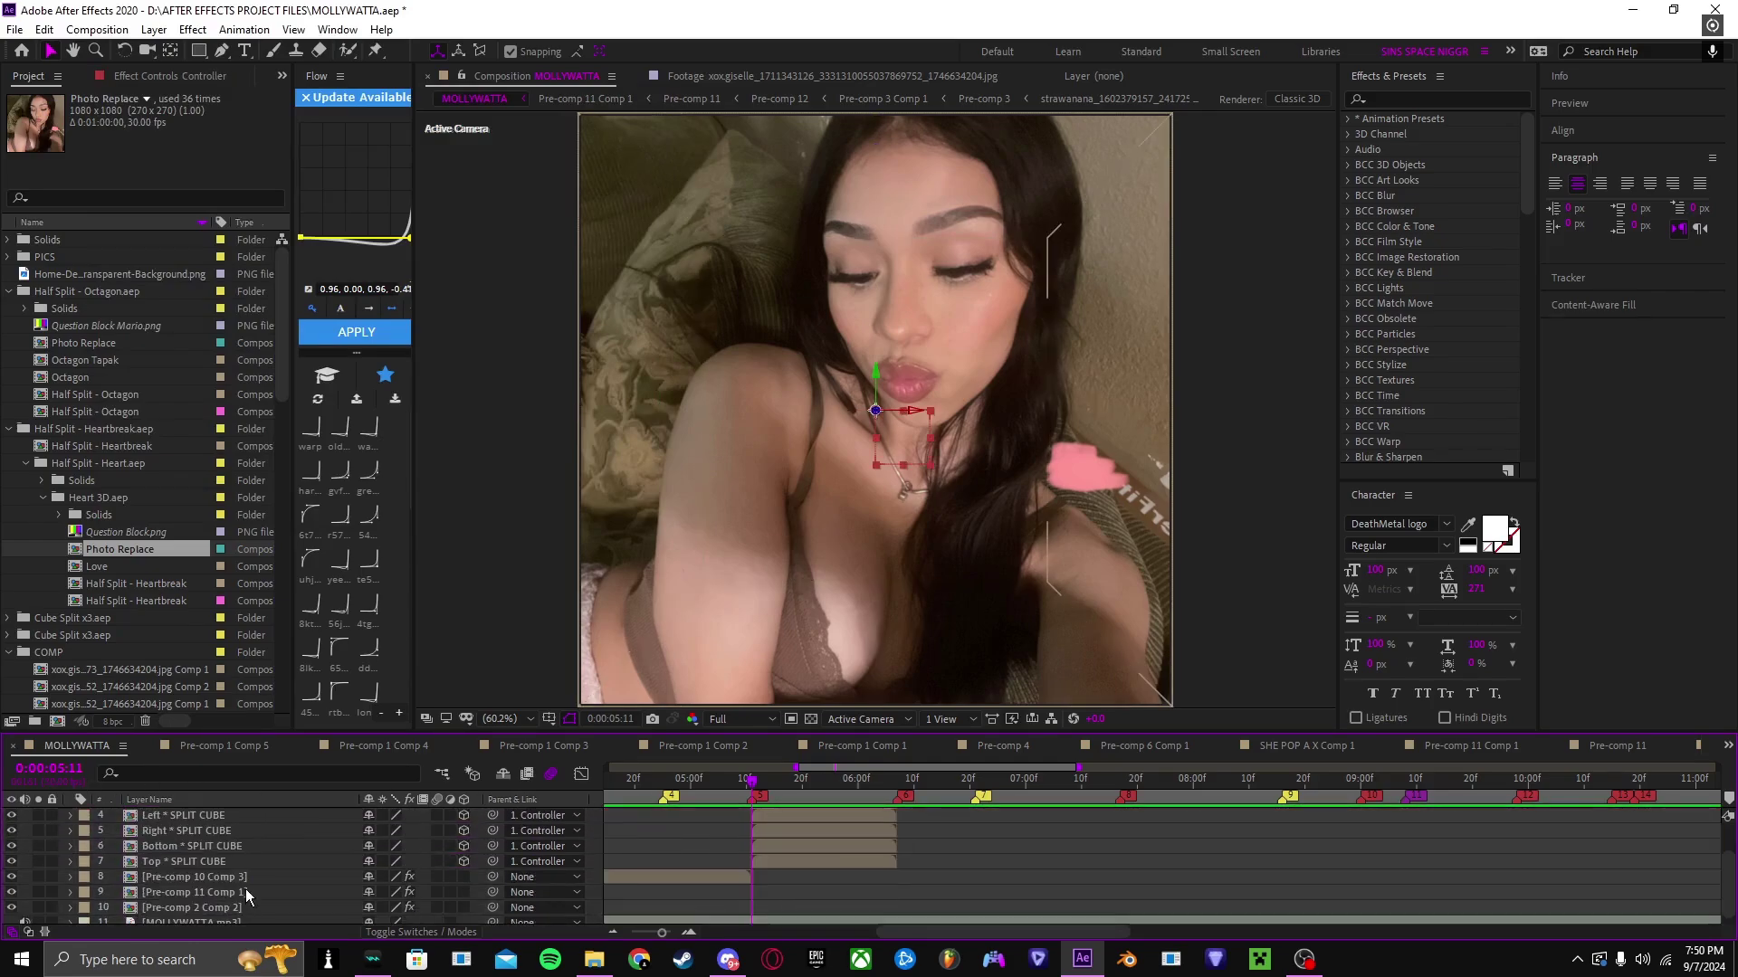
Step: Replace the source of all six cube face layers with the SPLIT DICK composition
click(805, 861)
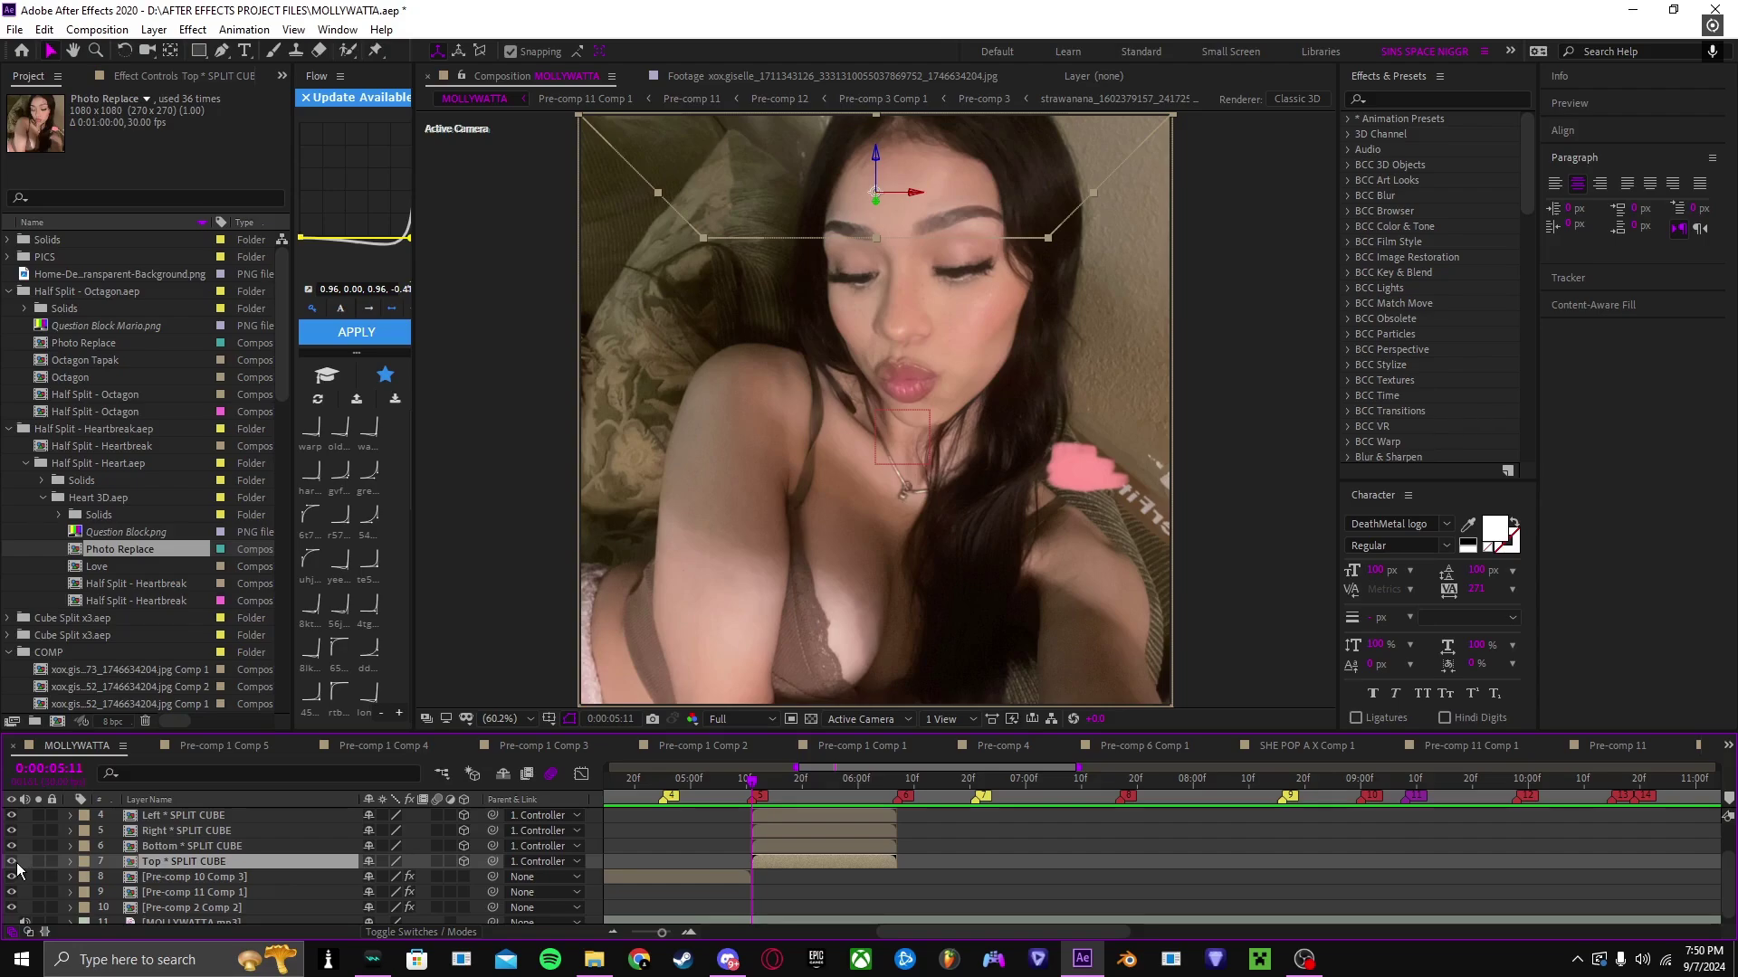
click(11, 862)
click(11, 861)
scroll(777, 883, up, 2)
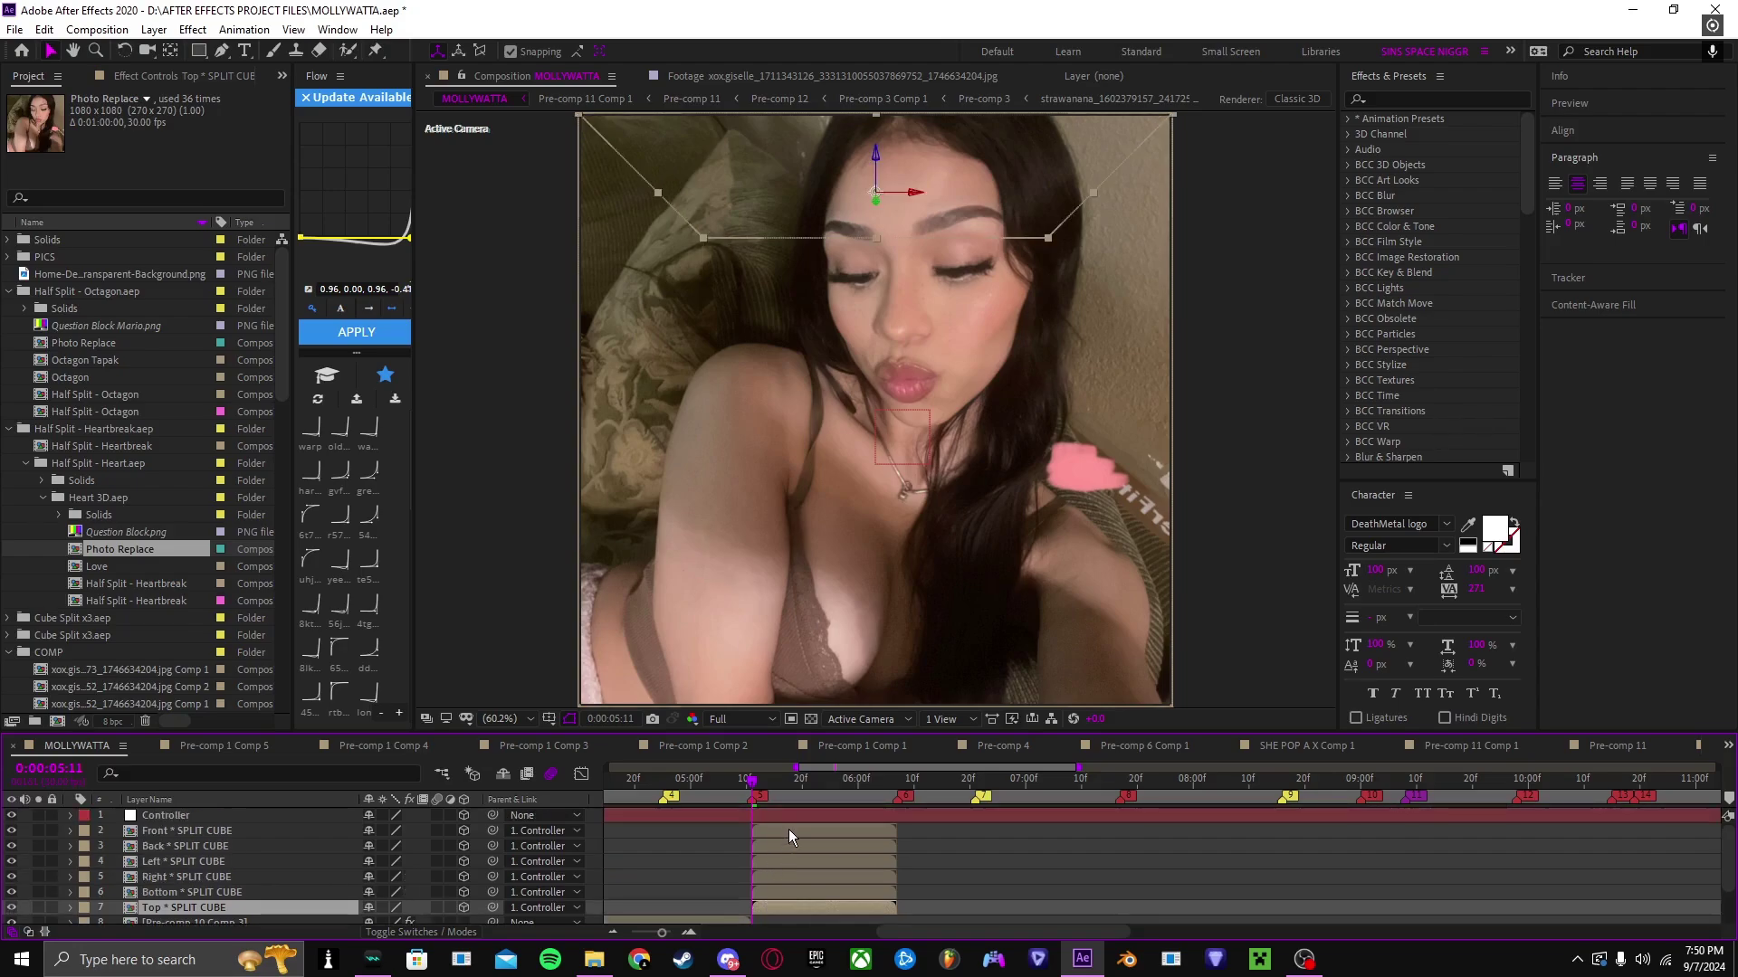
shift+click(789, 829)
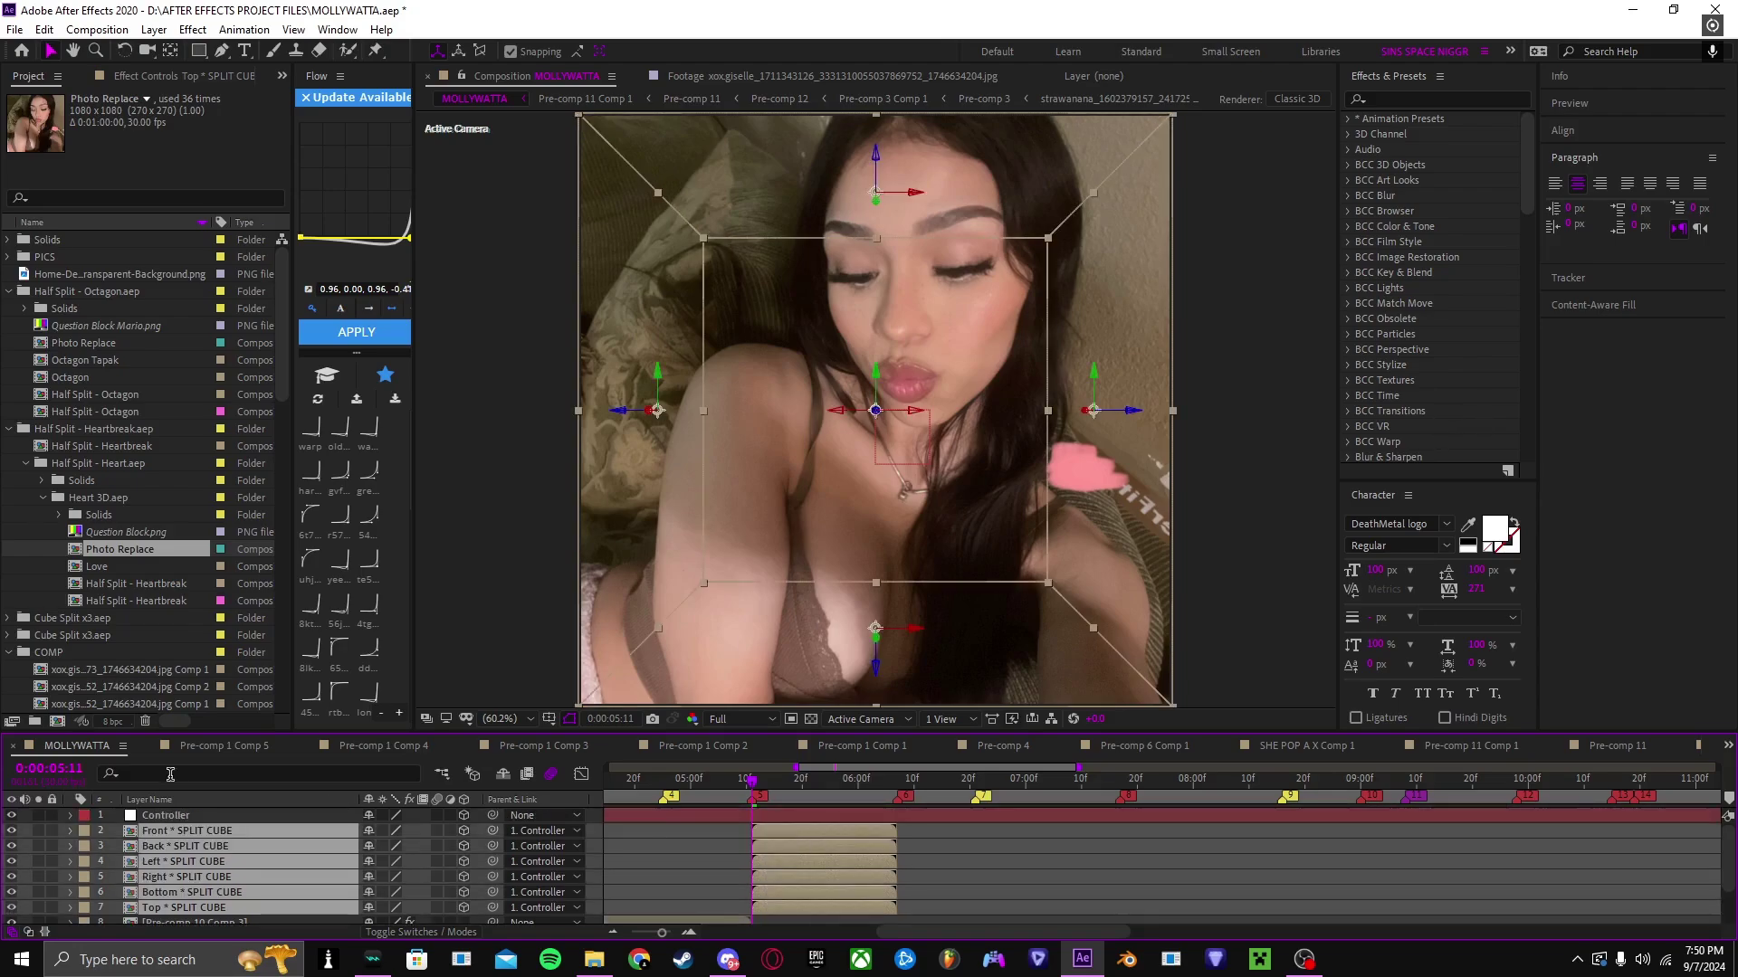
click(9, 291)
click(9, 309)
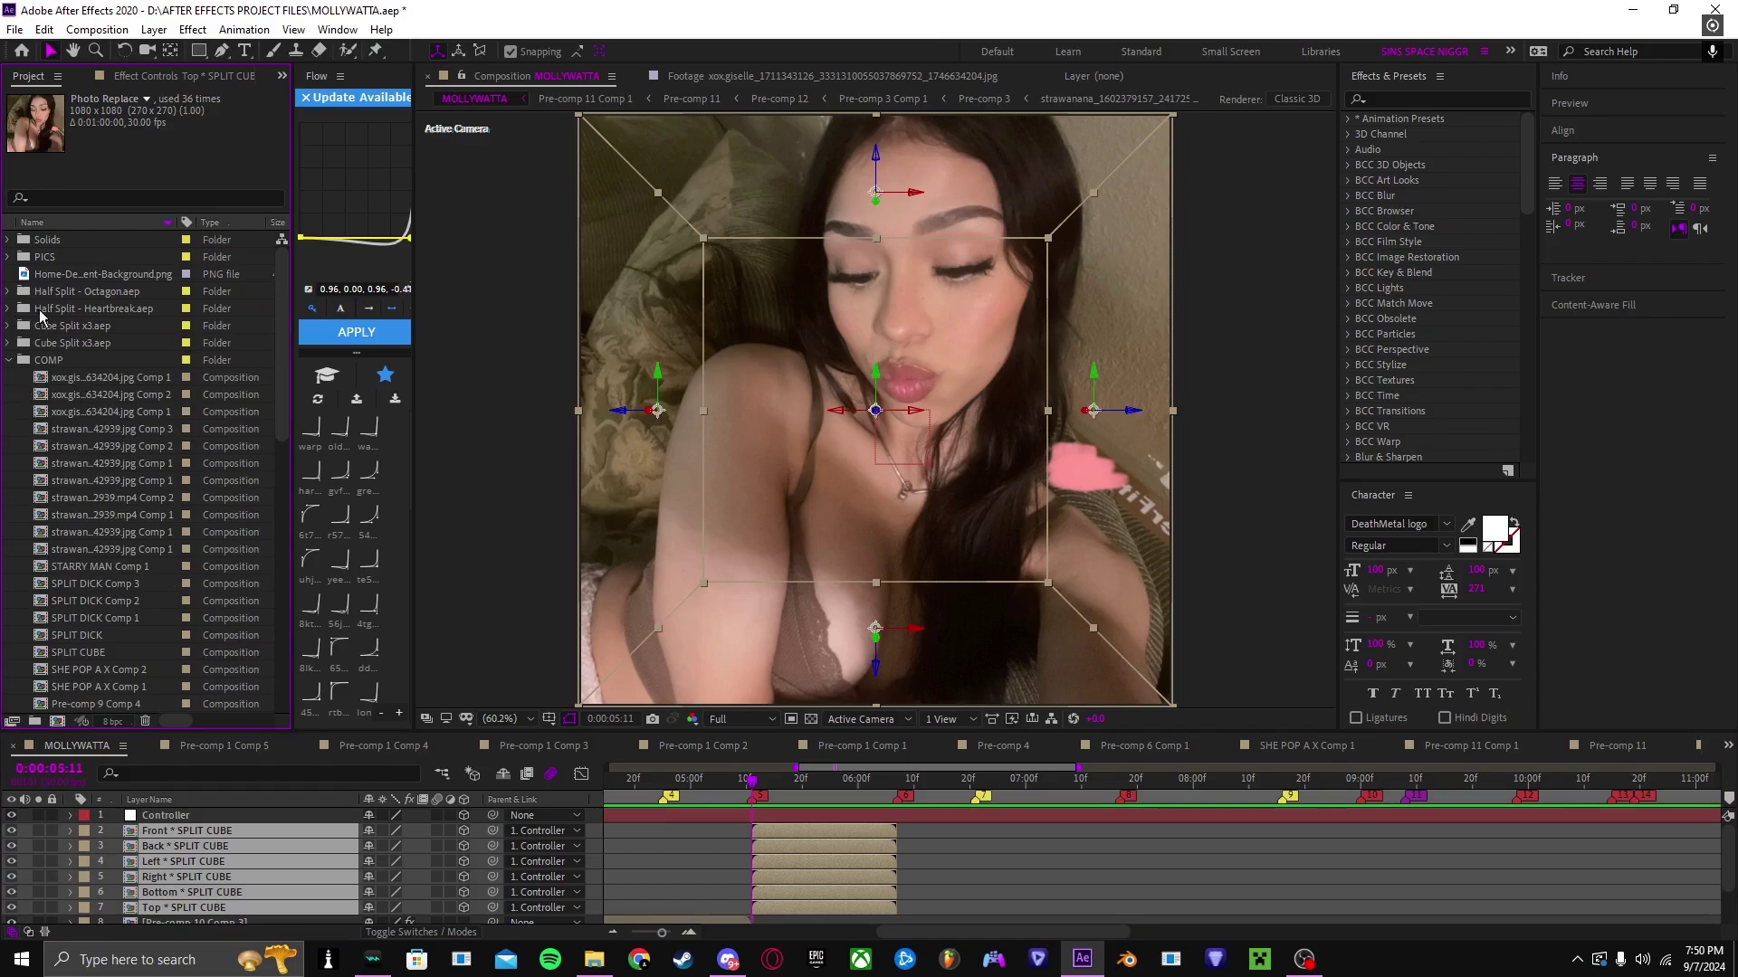
scroll(47, 389, down, 2)
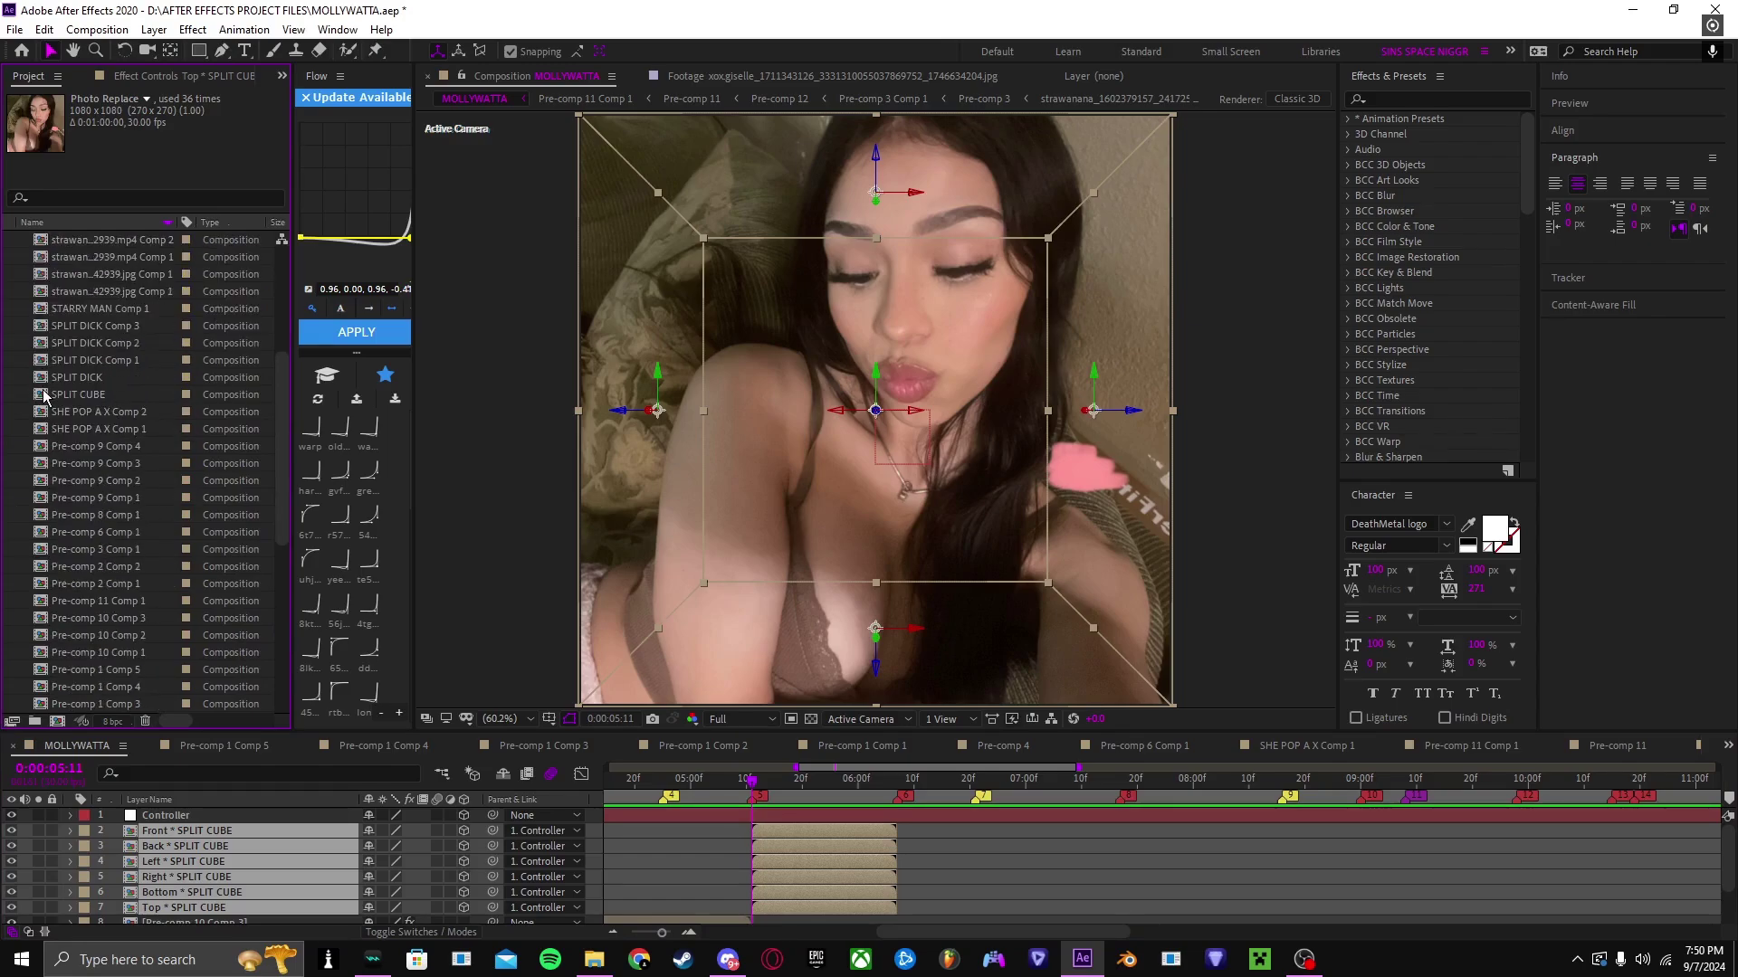
scroll(44, 385, up, 2)
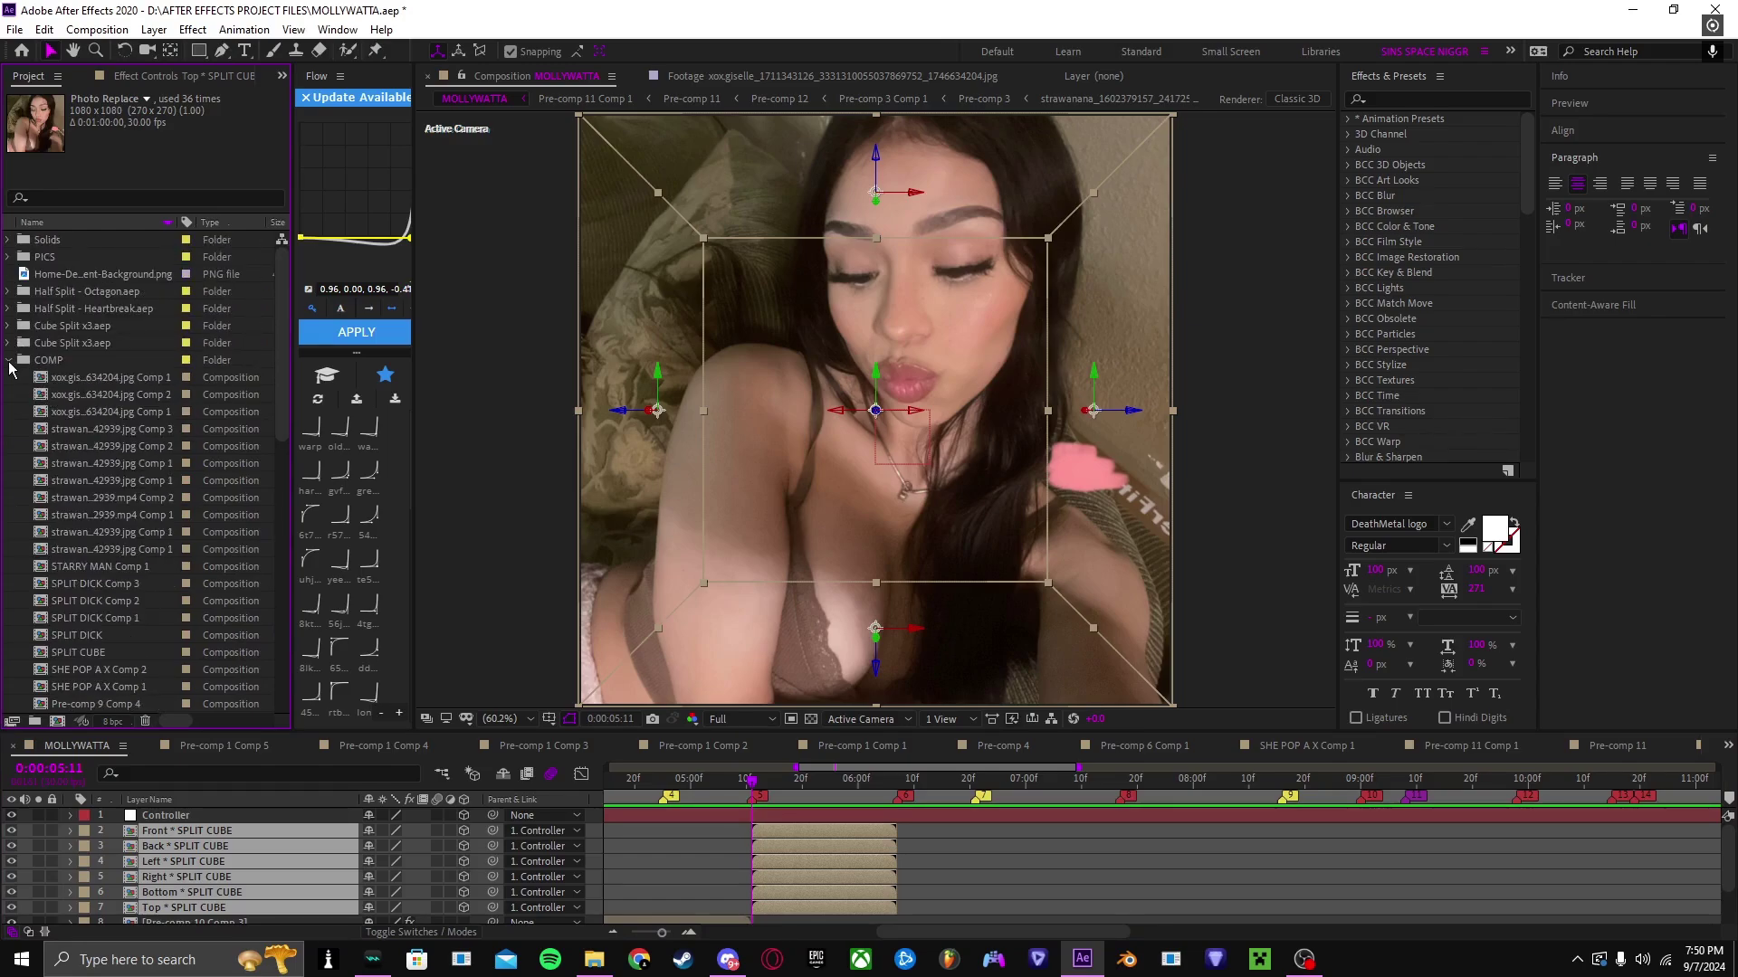
click(95, 638)
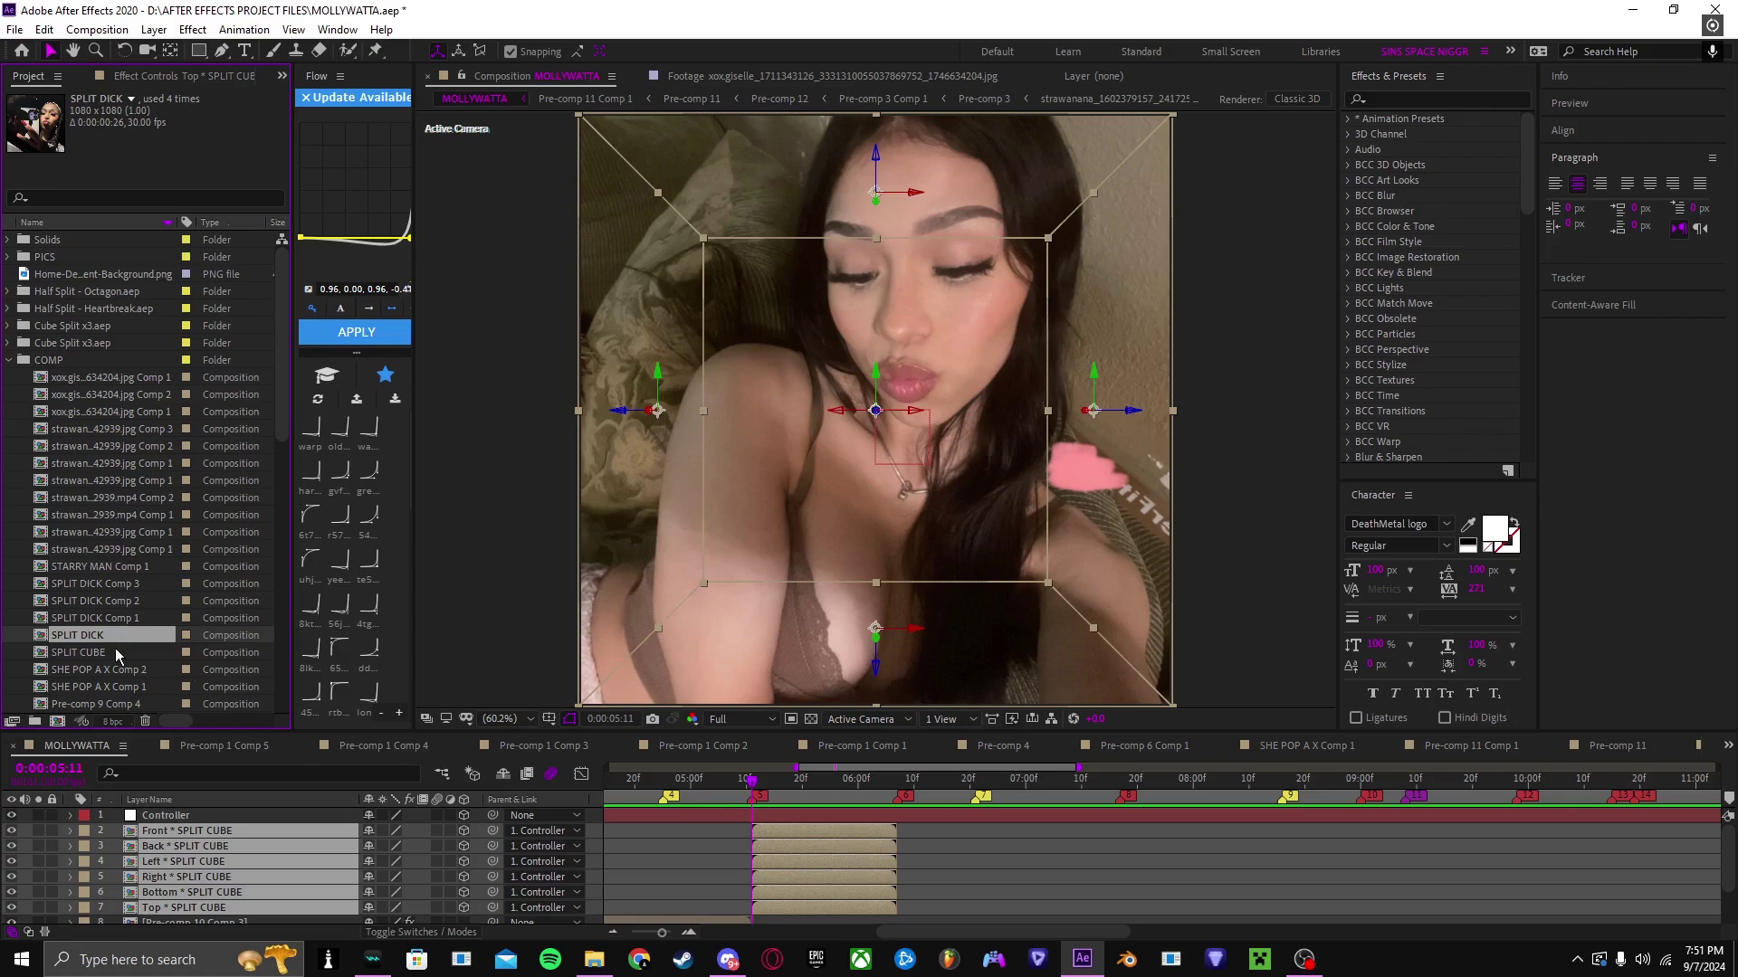
drag(83, 633, 217, 851)
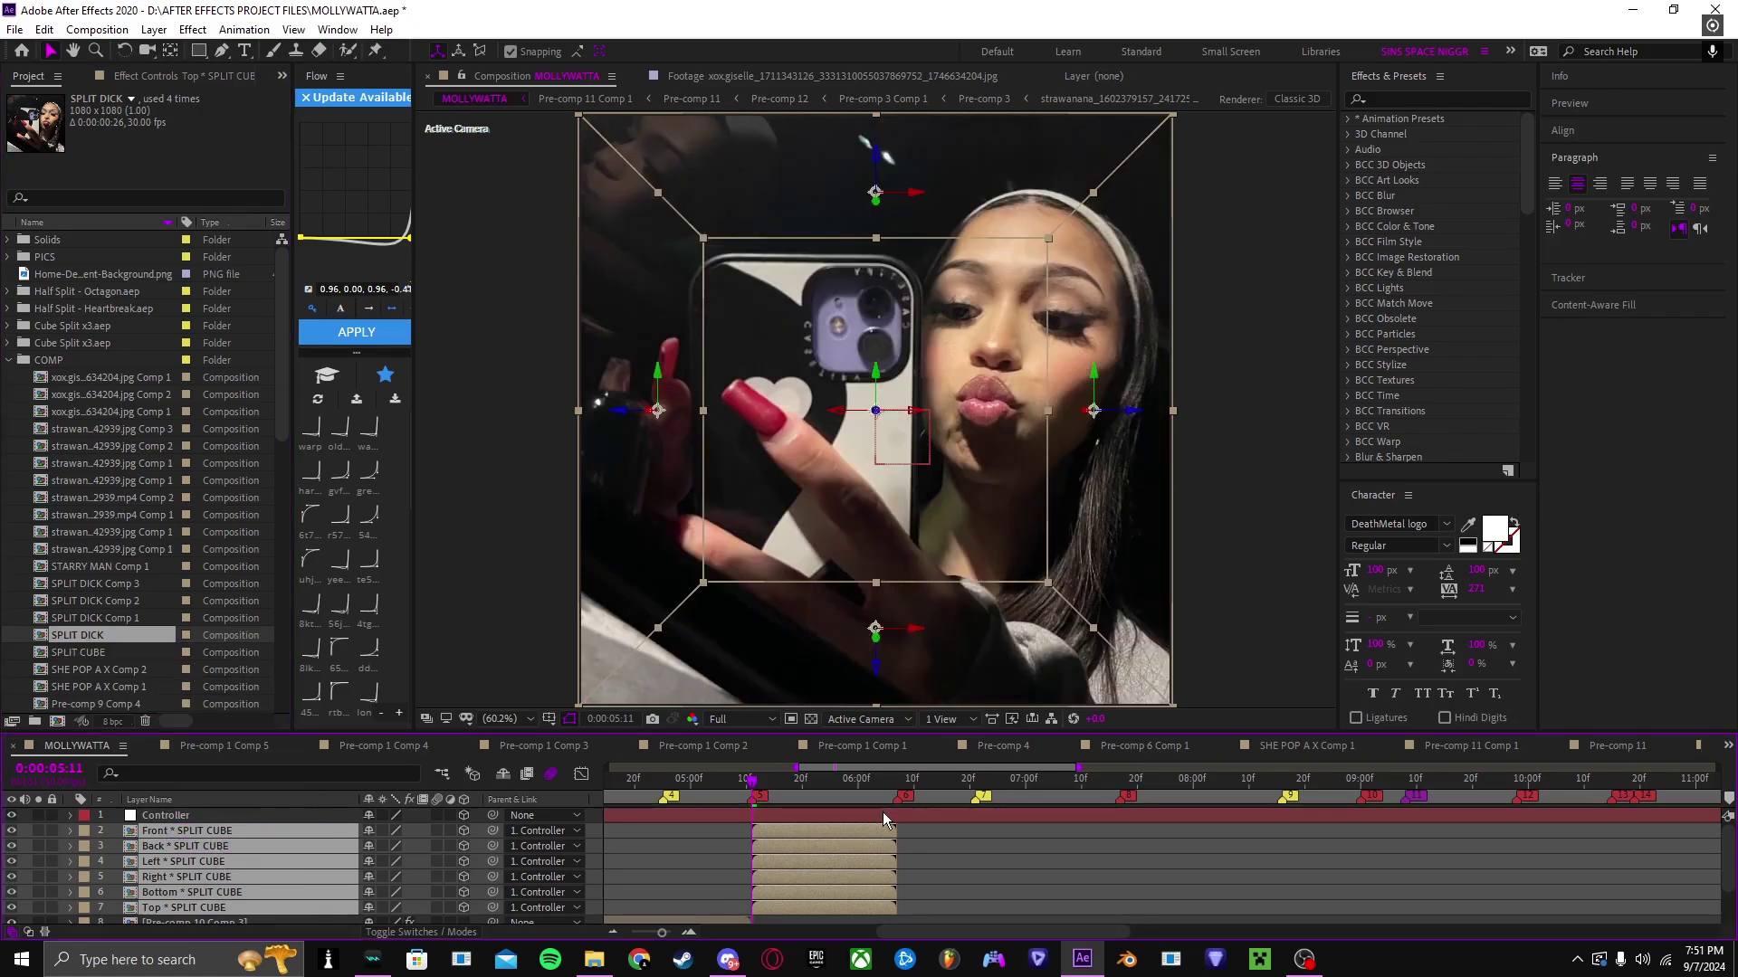
Step: Turn the cube around its Y axis with the Controller layer and set the Controller's scale to 66%
click(882, 812)
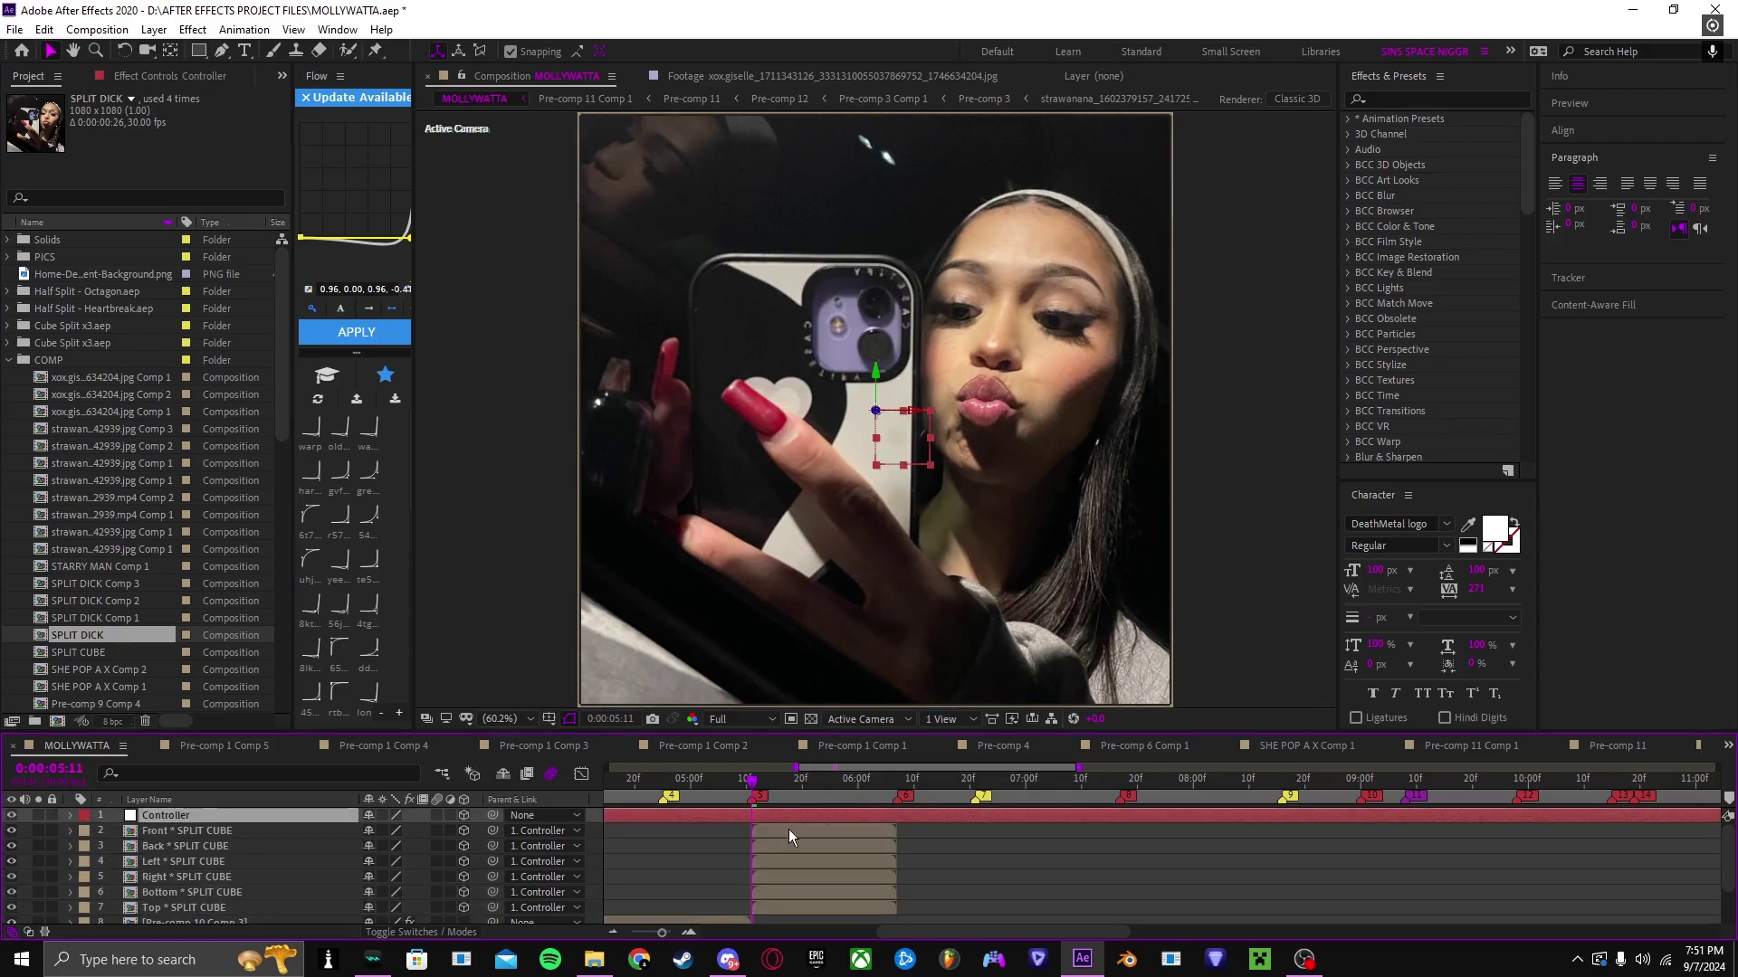
key(r)
drag(387, 862, 412, 828)
key(s)
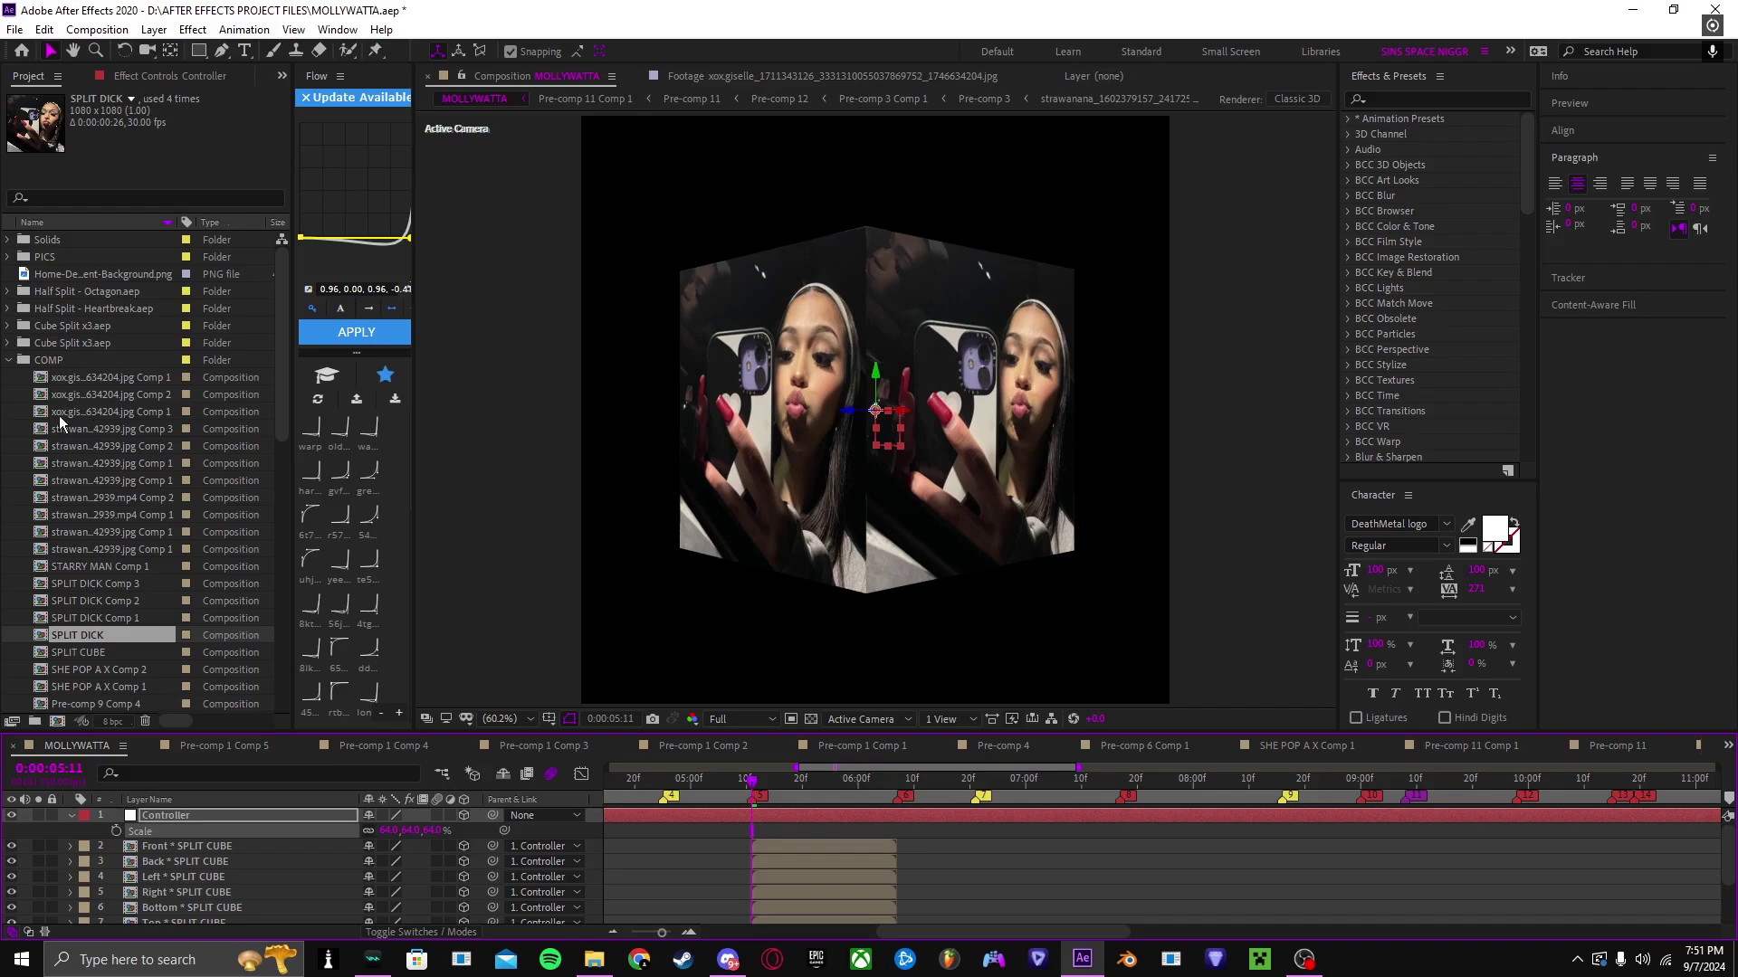
Step: Replace the source of all six cube face layers with the SPLIT CUBE composition
scroll(58, 416, down, 6)
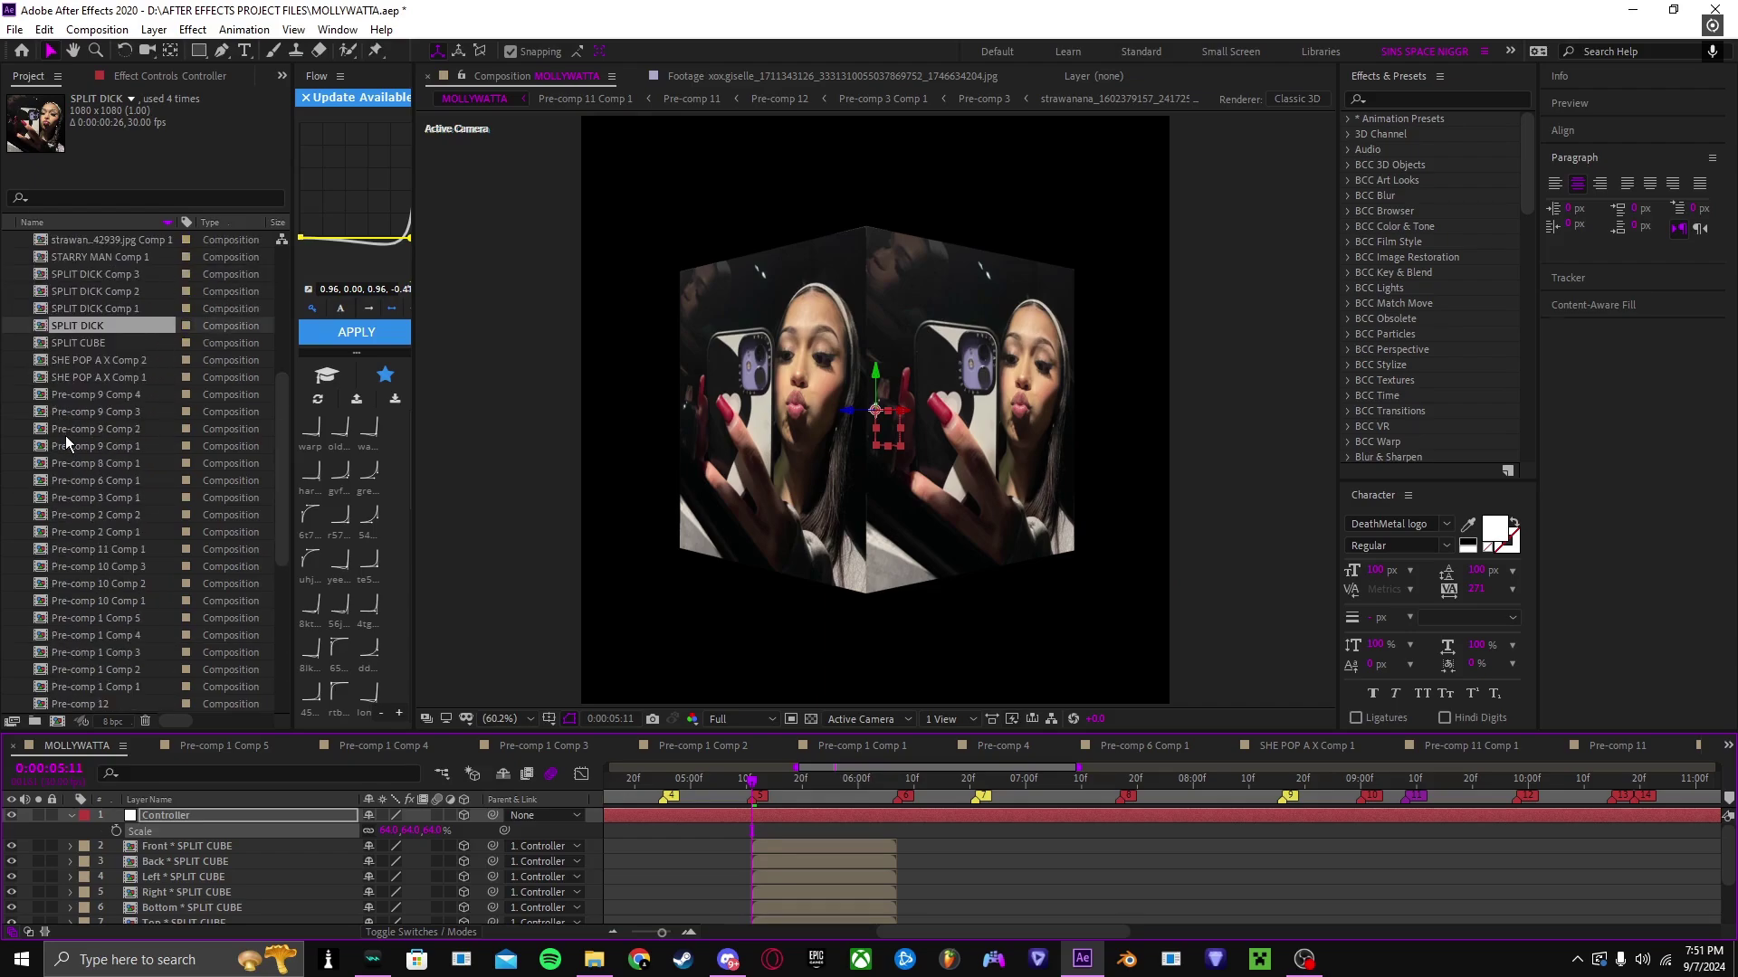
scroll(65, 436, up, 1)
click(109, 395)
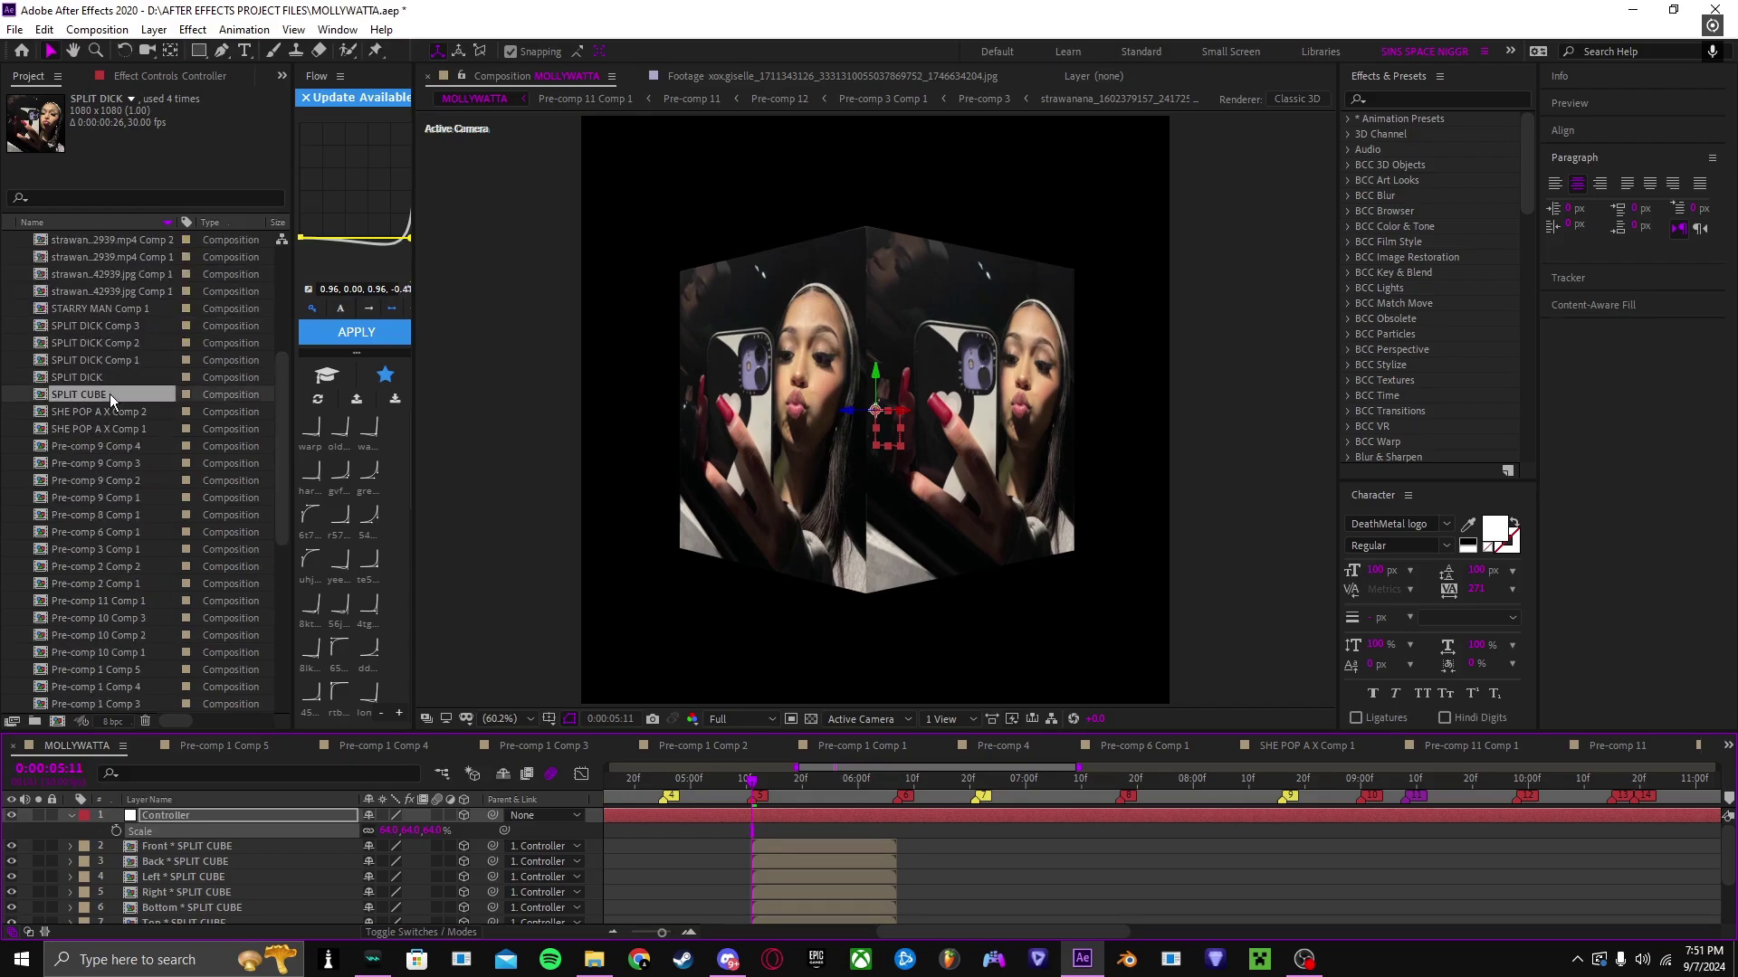
click(793, 849)
scroll(795, 858, down, 1)
shift+click(795, 872)
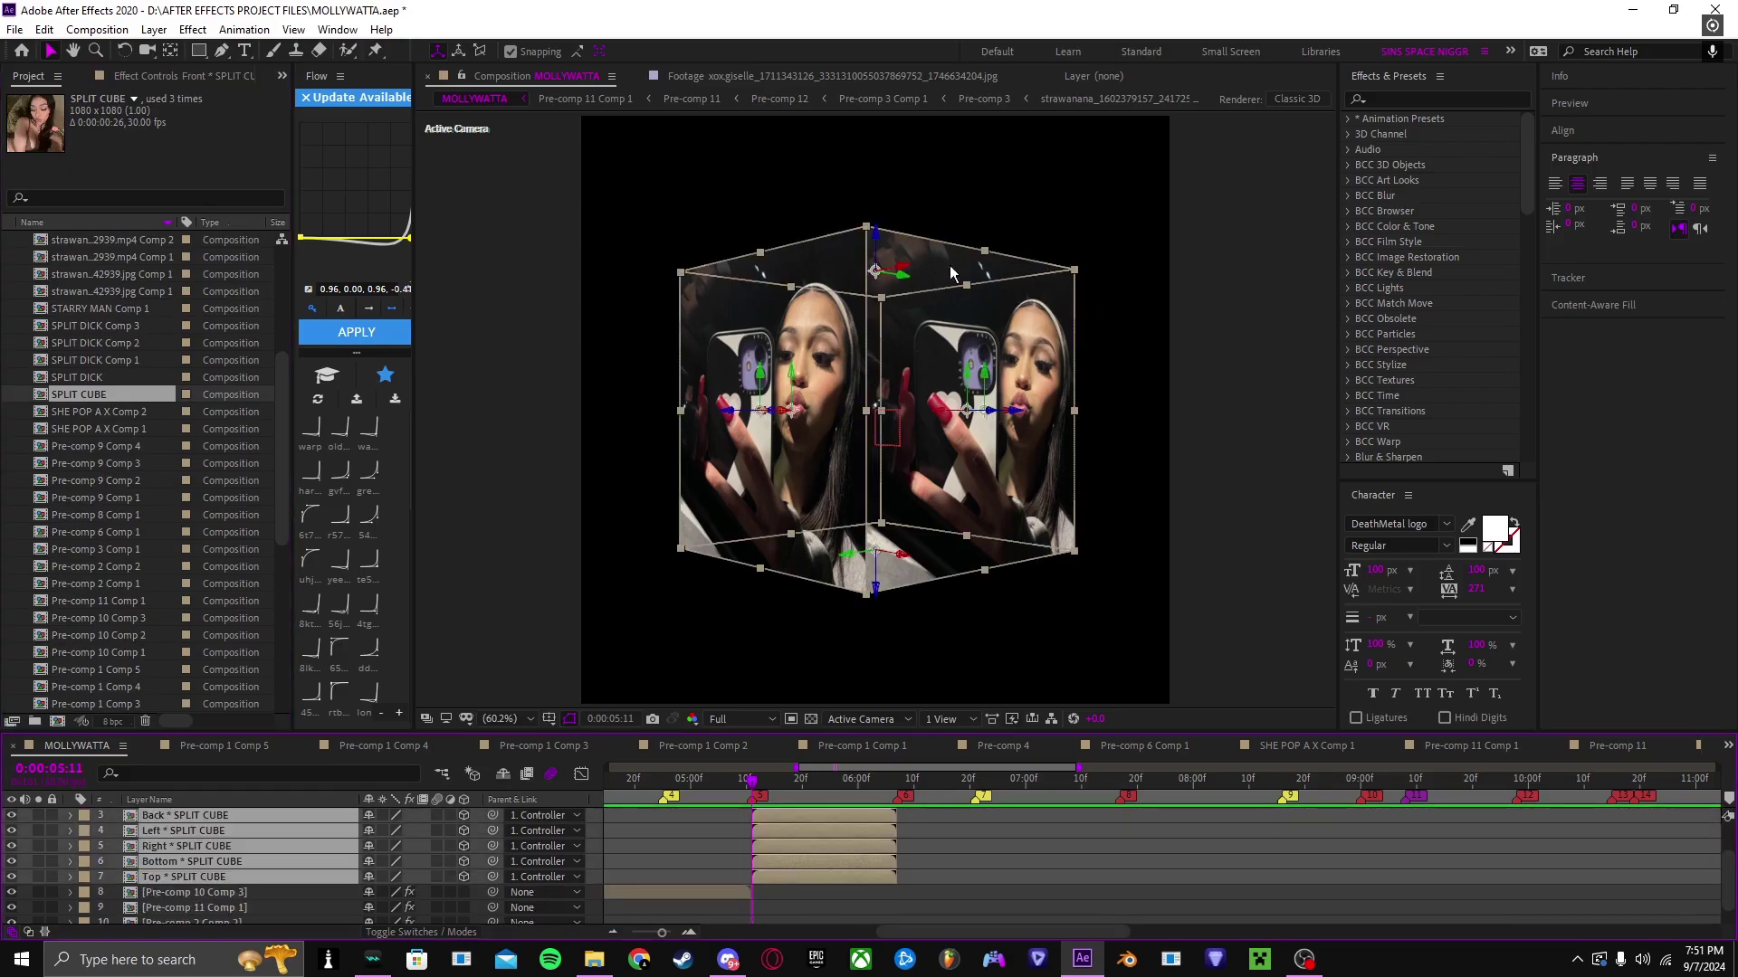
scroll(827, 844, up, 1)
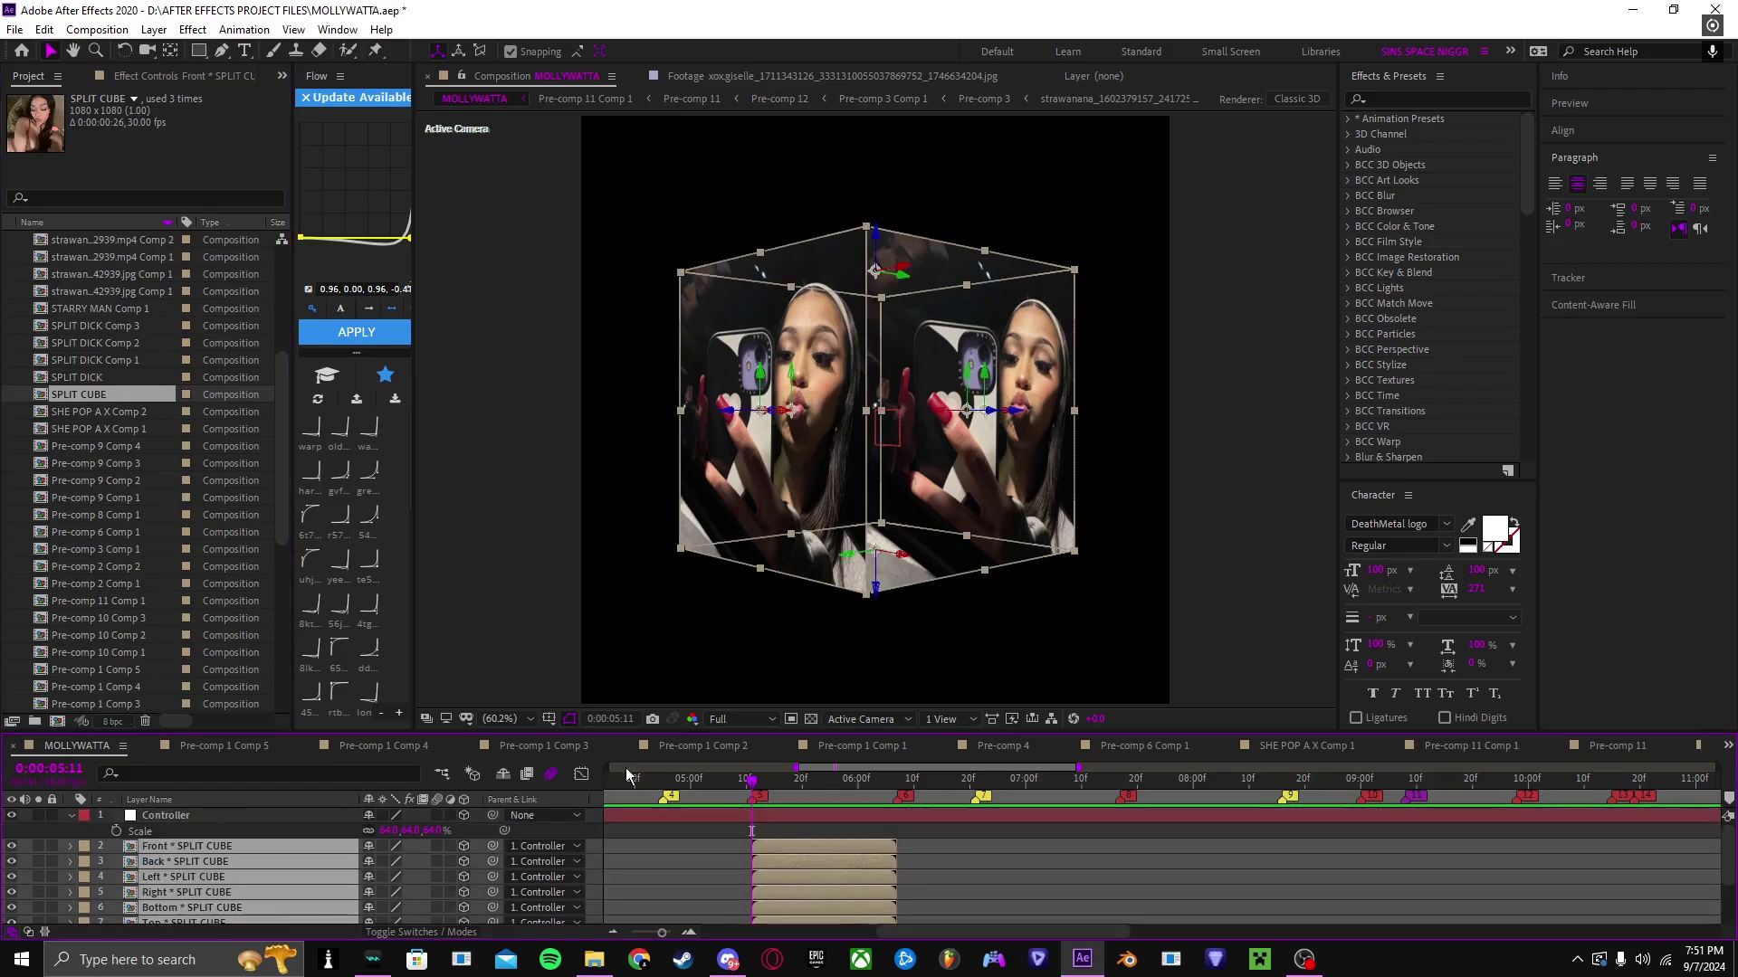
click(81, 391)
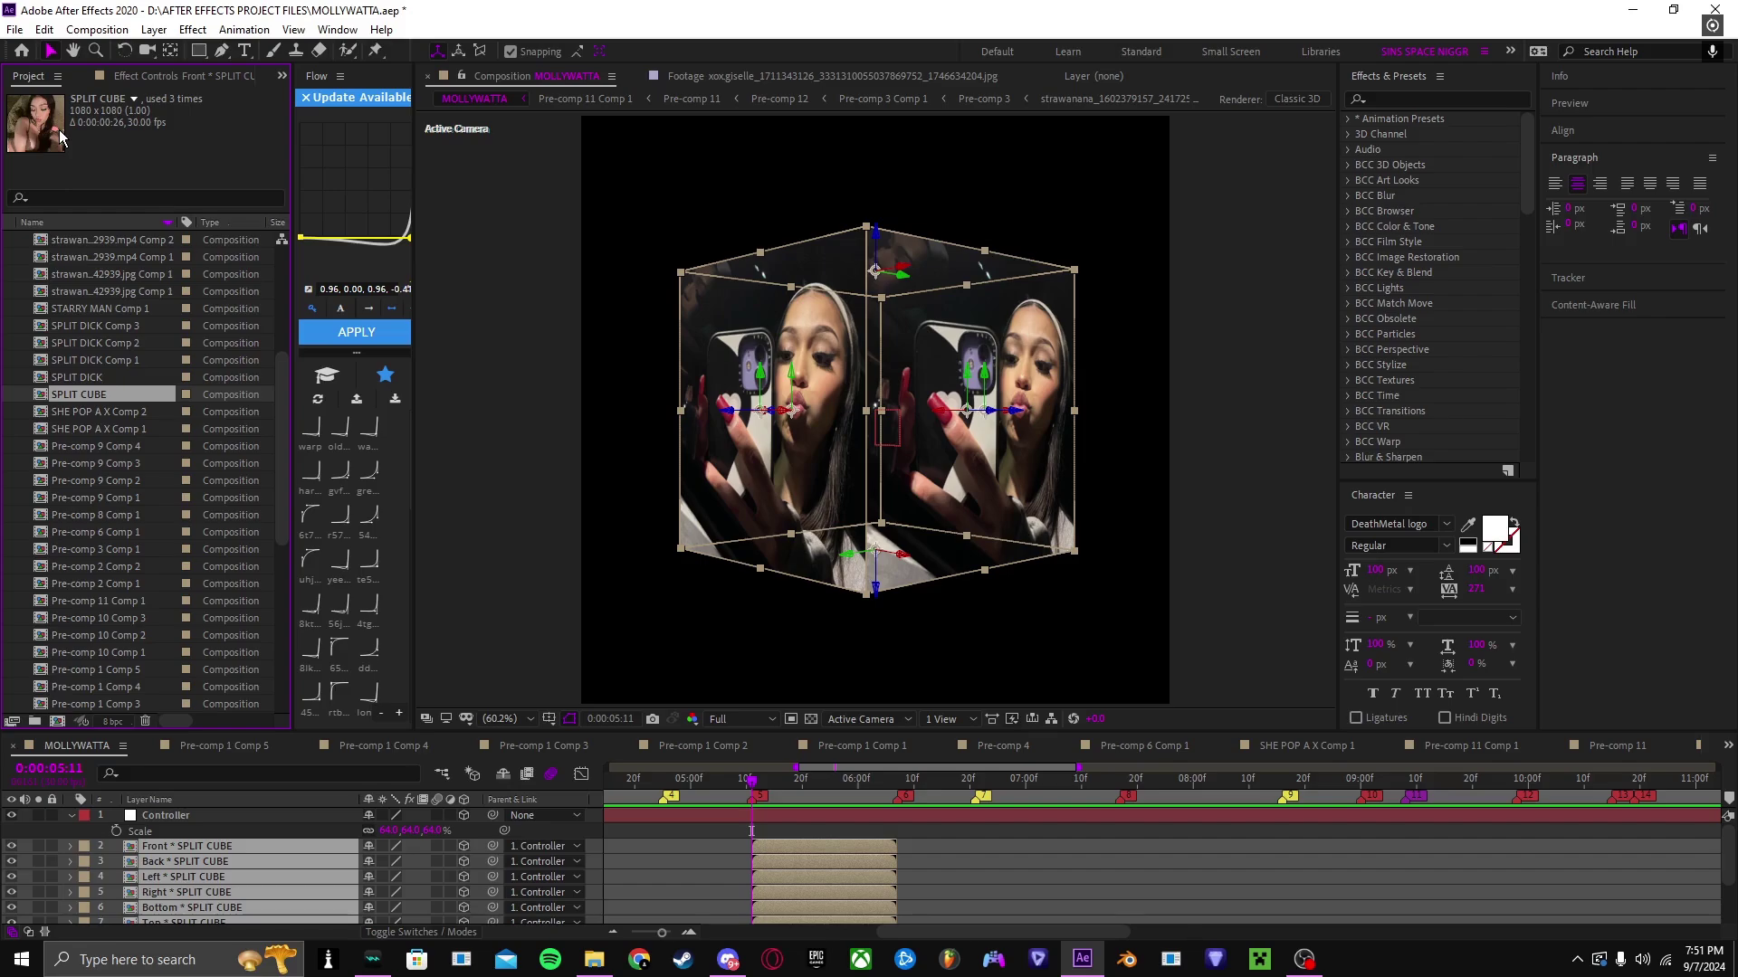
drag(101, 394, 252, 877)
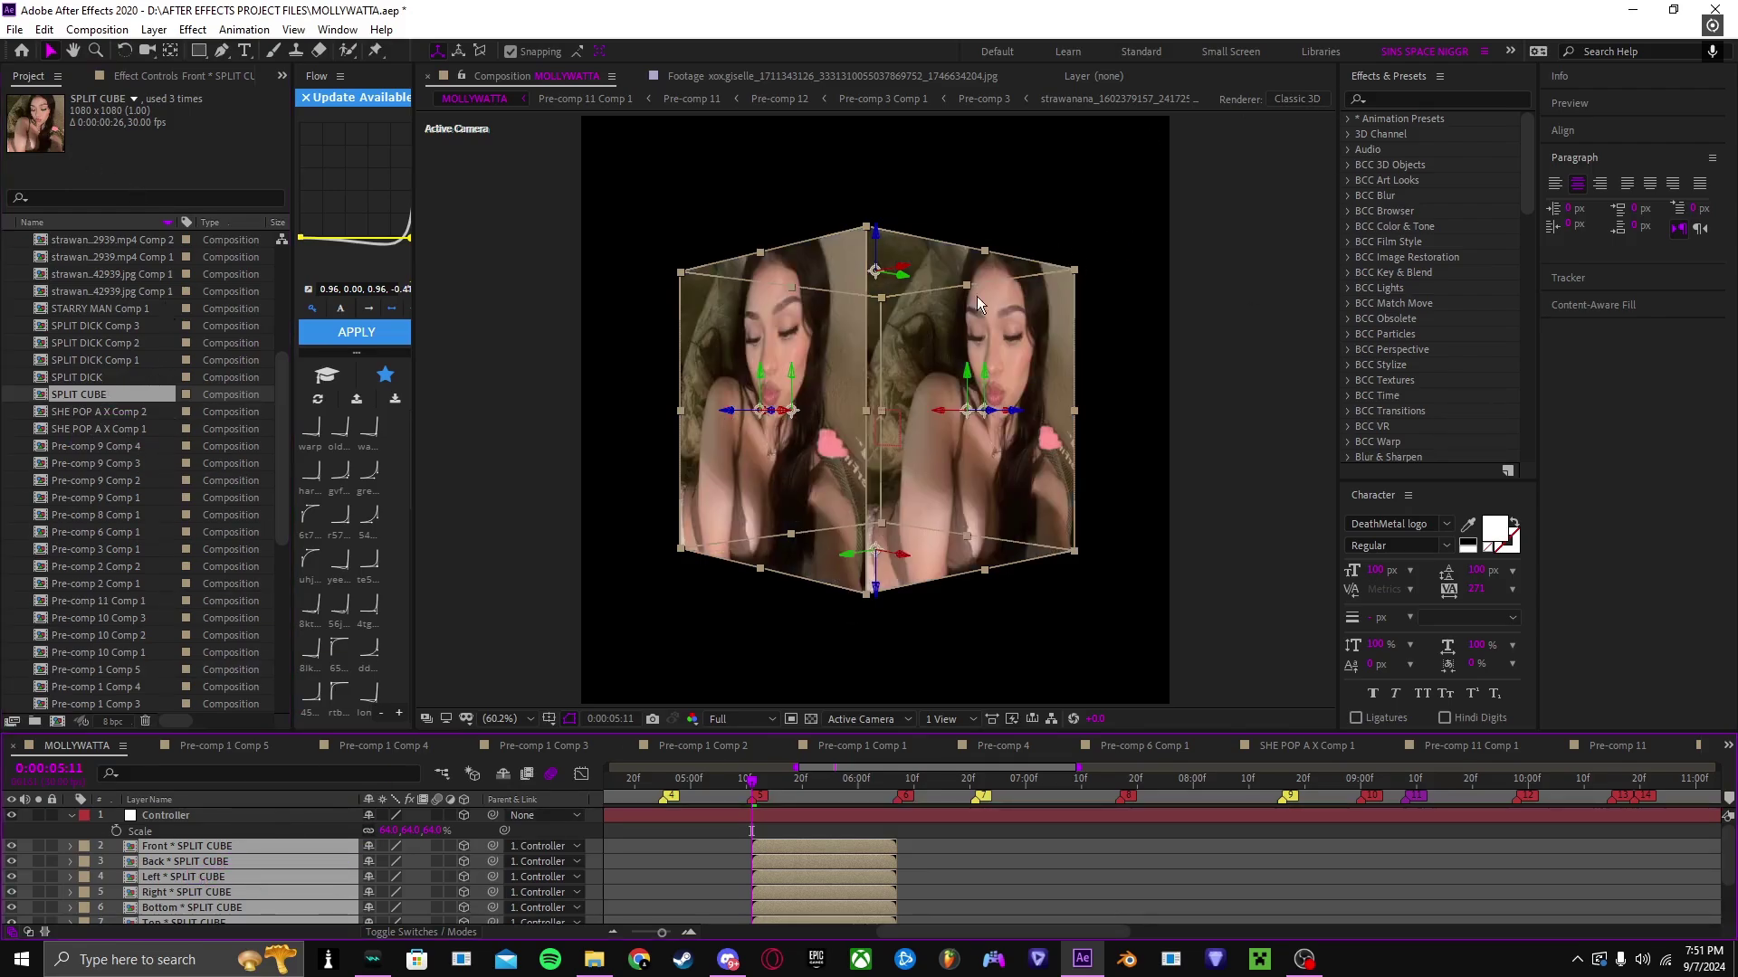
Step: Try spinning the finished cube with the Controller layer's Y Rotation
click(780, 816)
key(r)
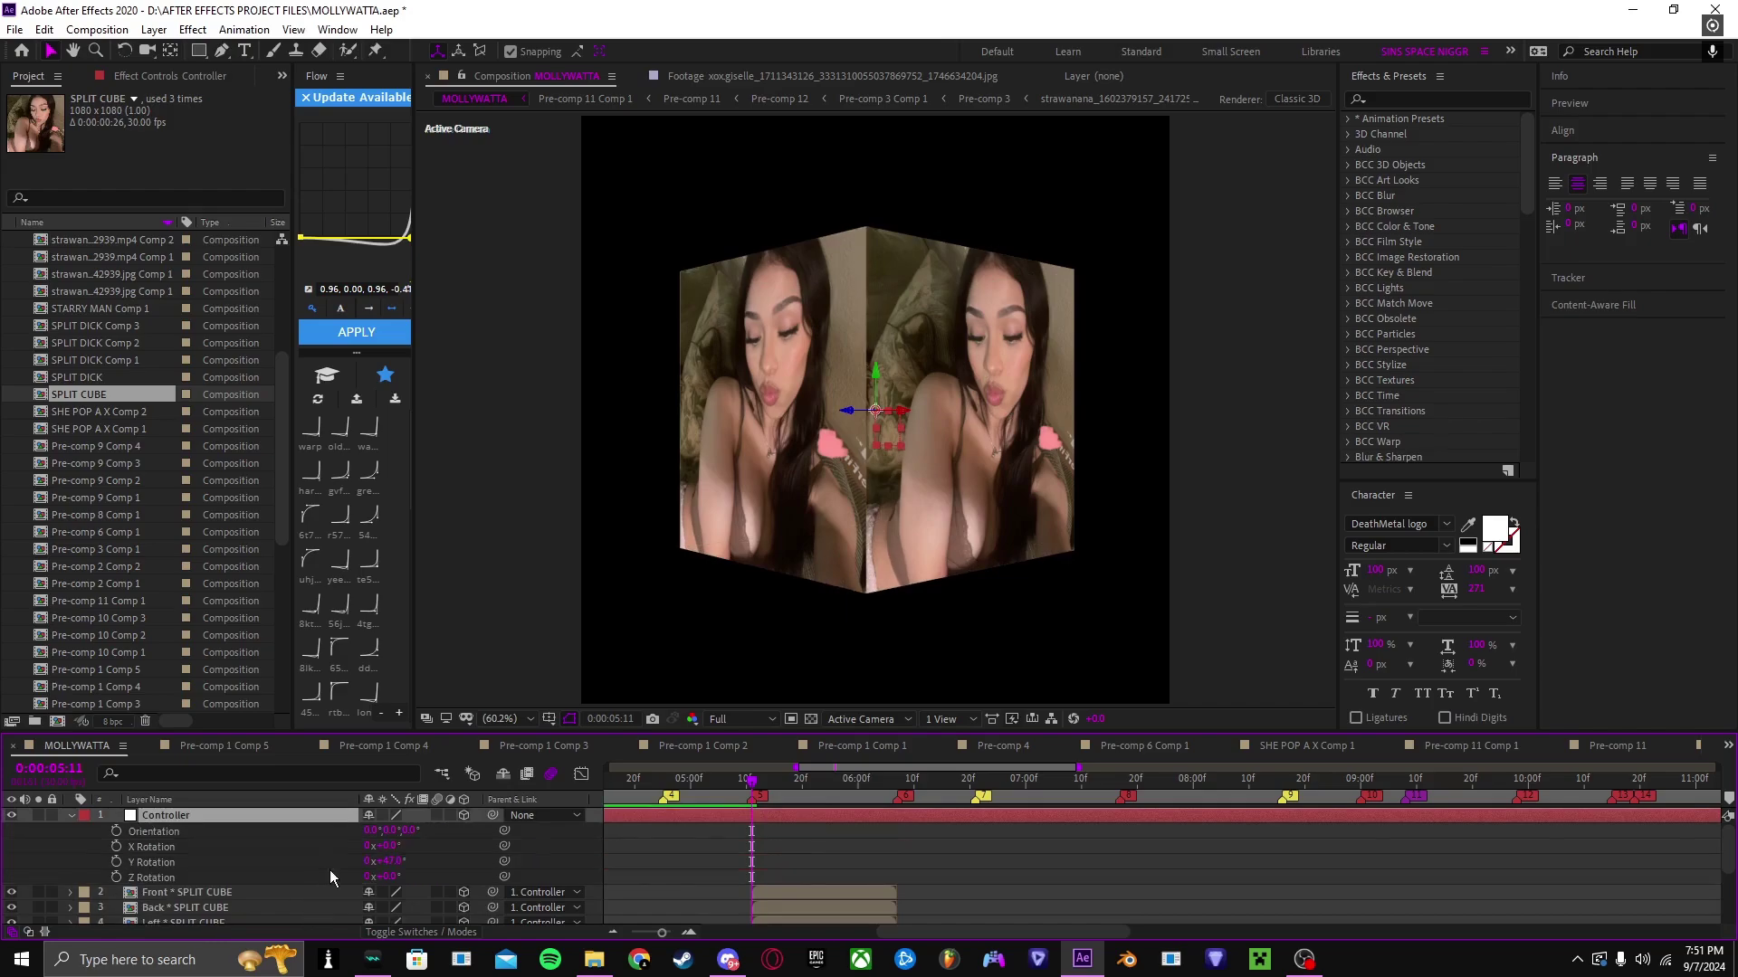
drag(389, 861, 422, 887)
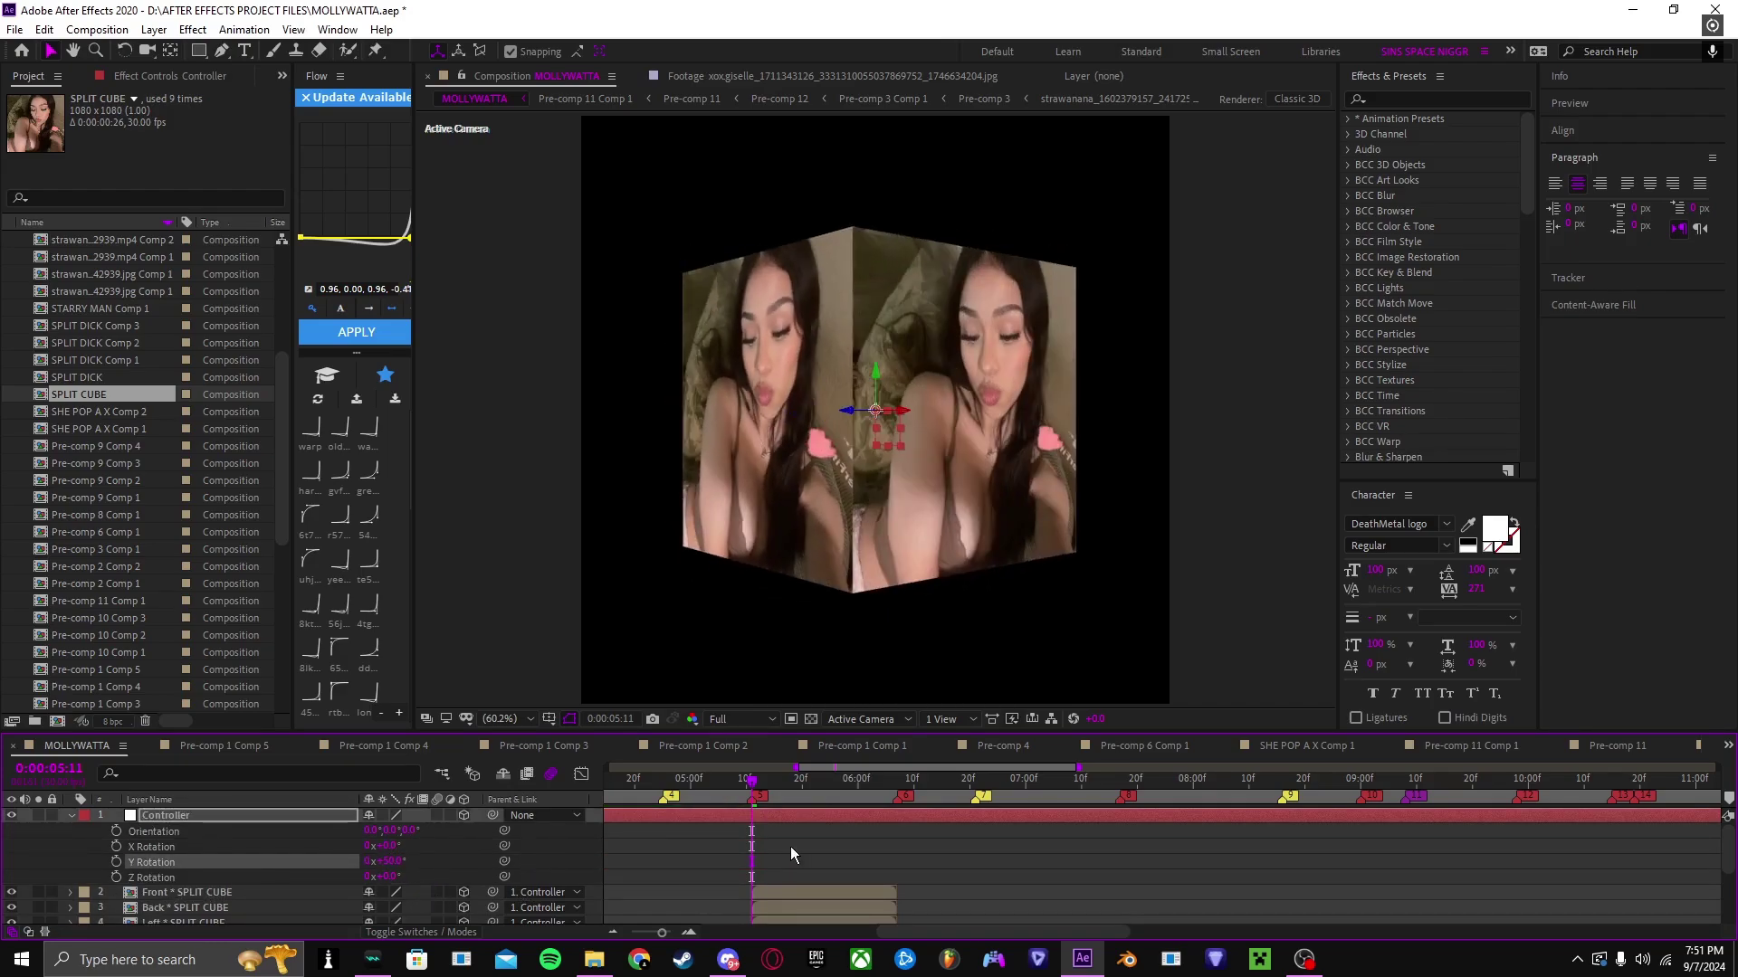
Step: Delete the Controller and all six SPLIT CUBE face layers from the MOLLYWATTA composition
scroll(785, 858, down, 3)
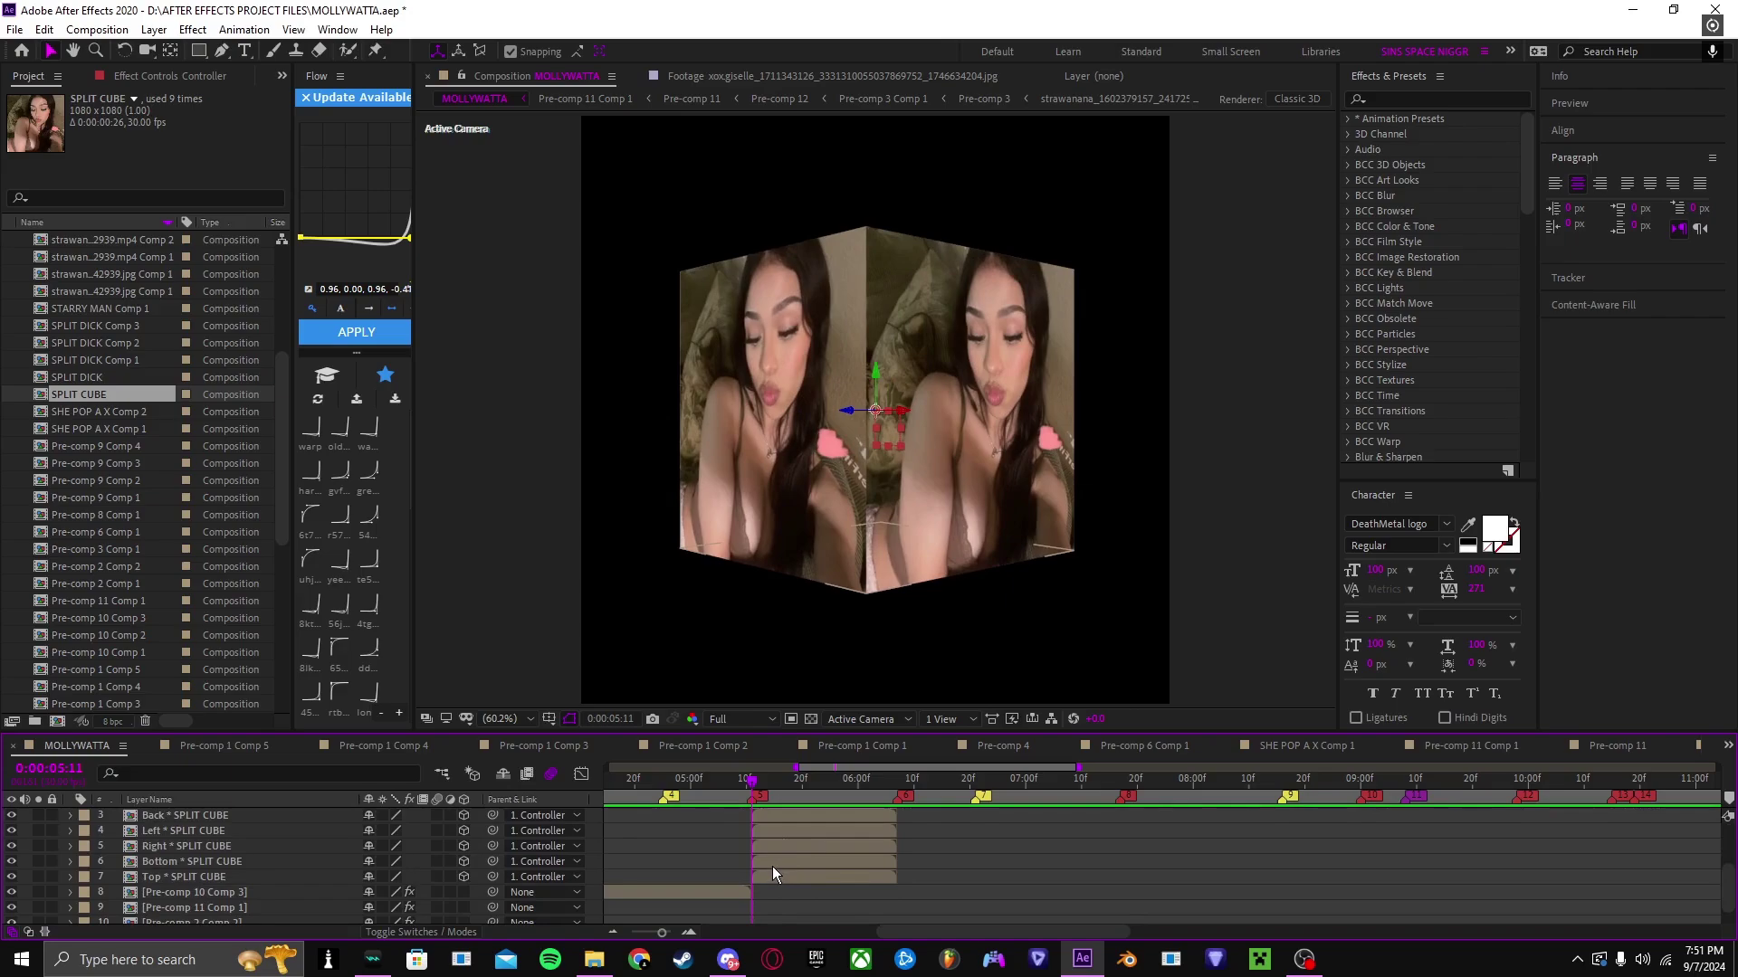
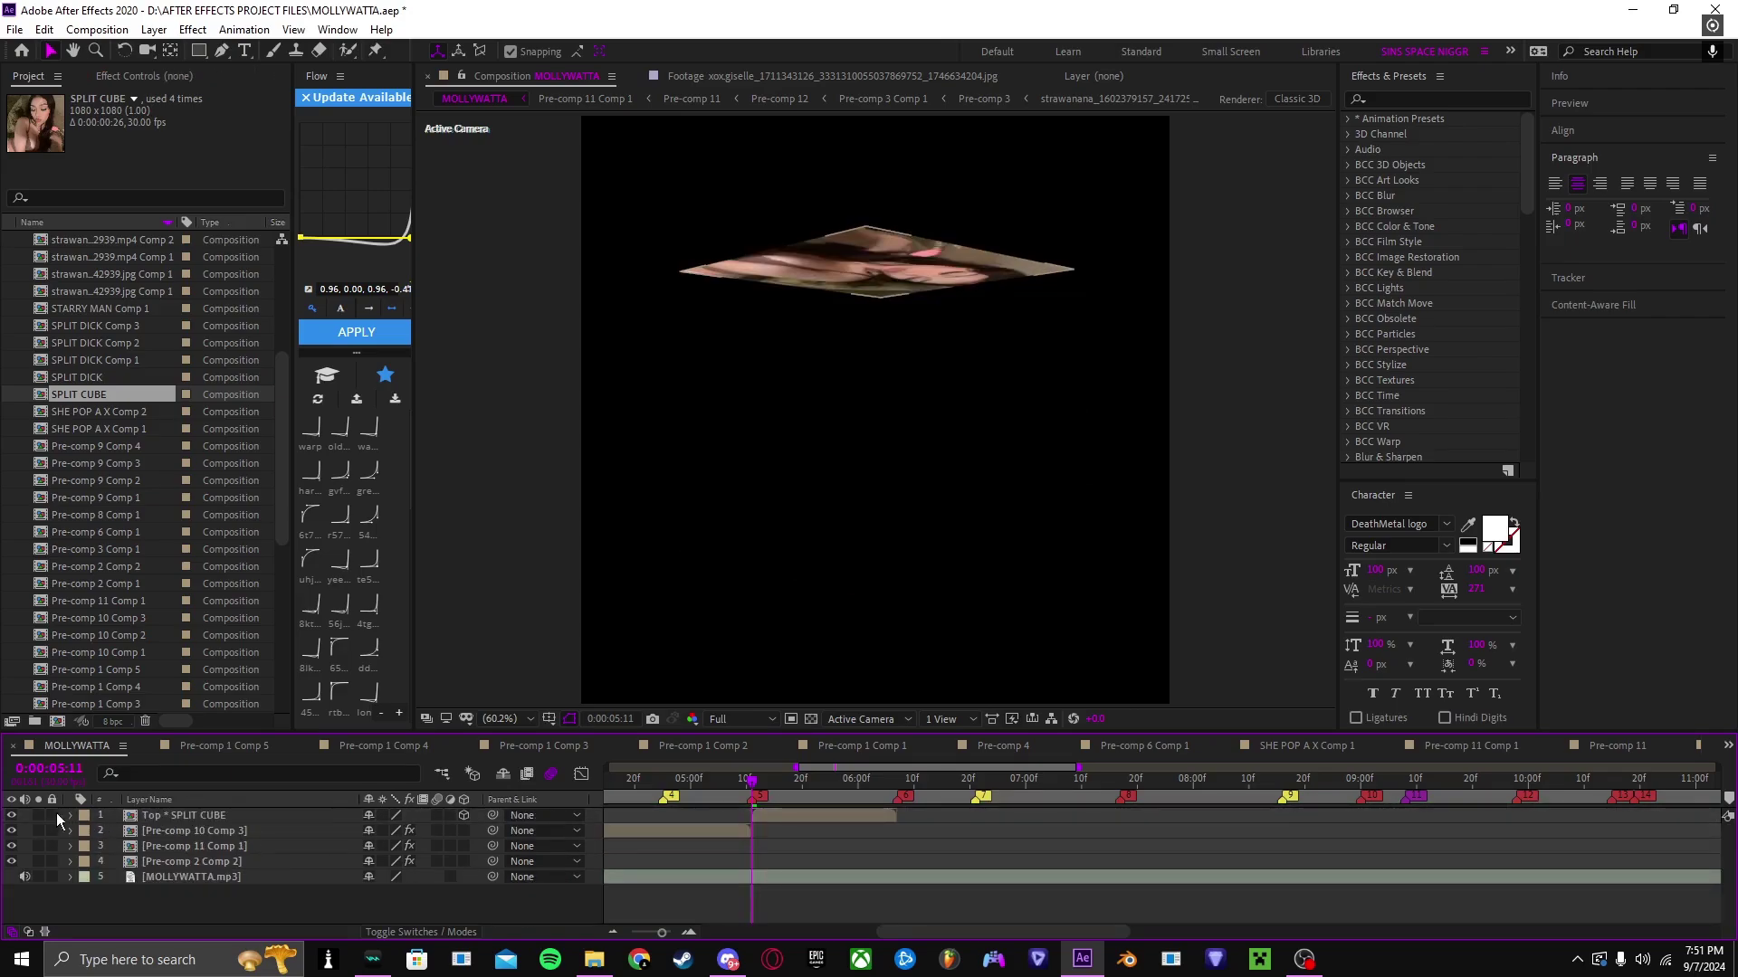
click(192, 815)
key(Delete)
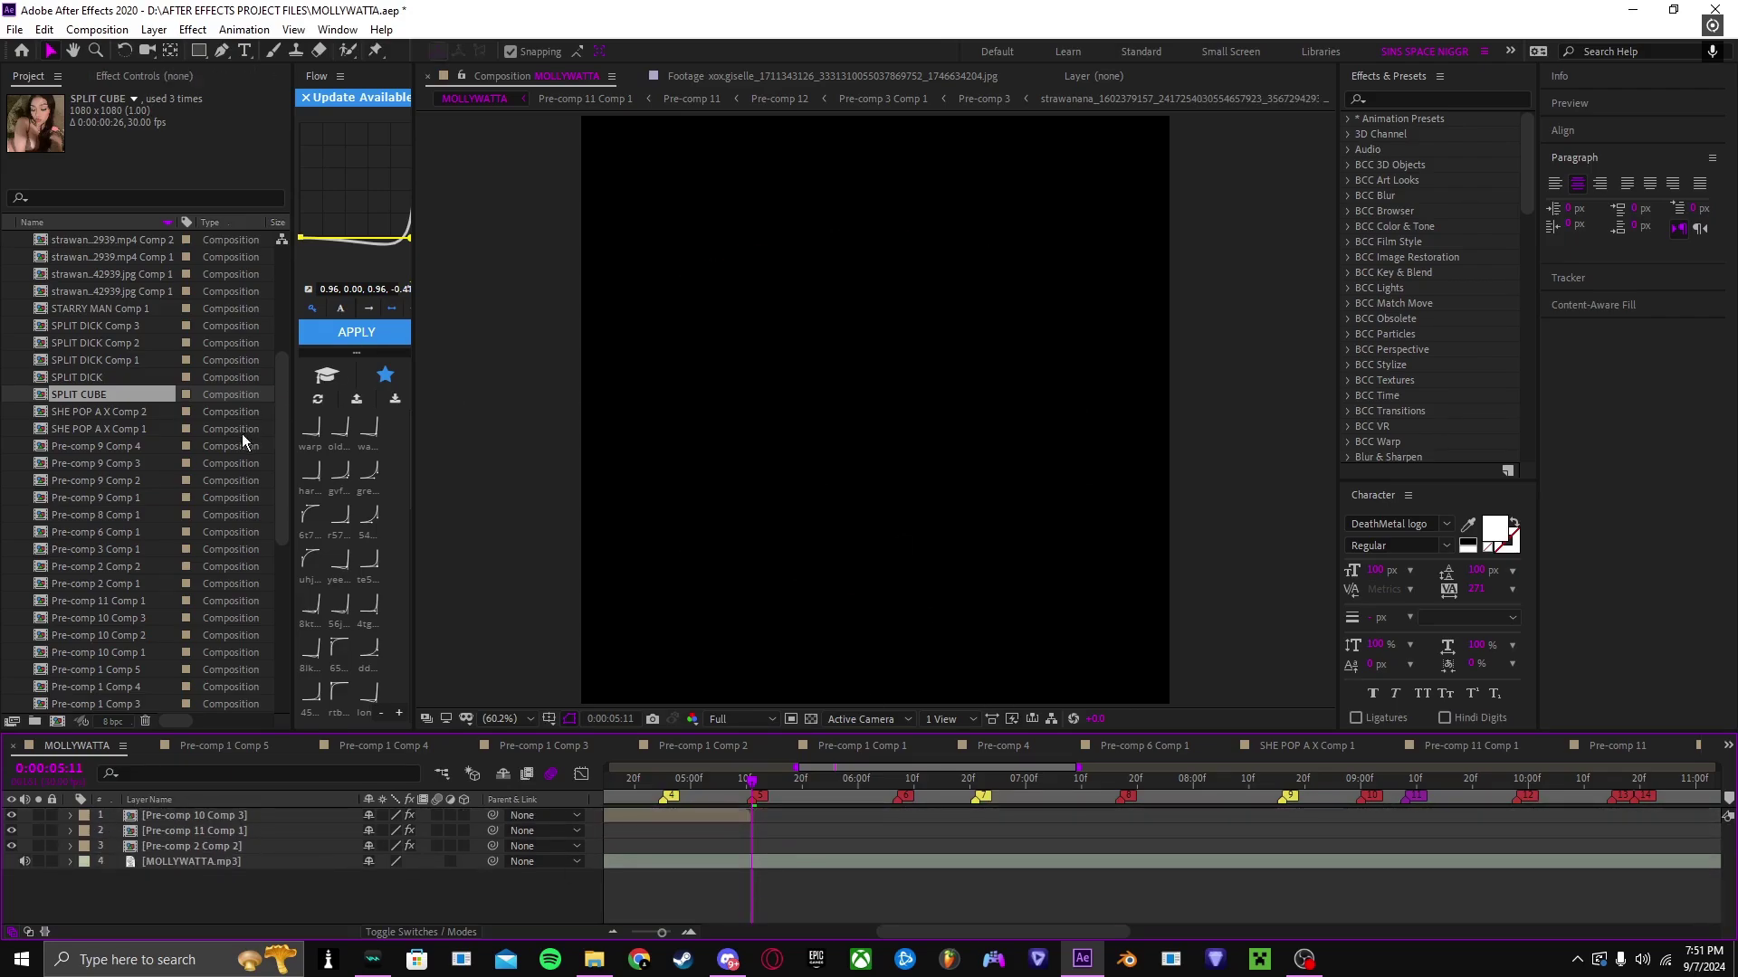
Step: Add the SPLIT DICK composition as the uppermost layer starting at 0:00:05:11 and remove its layer markers
click(78, 378)
drag(78, 380, 750, 811)
right_click(778, 812)
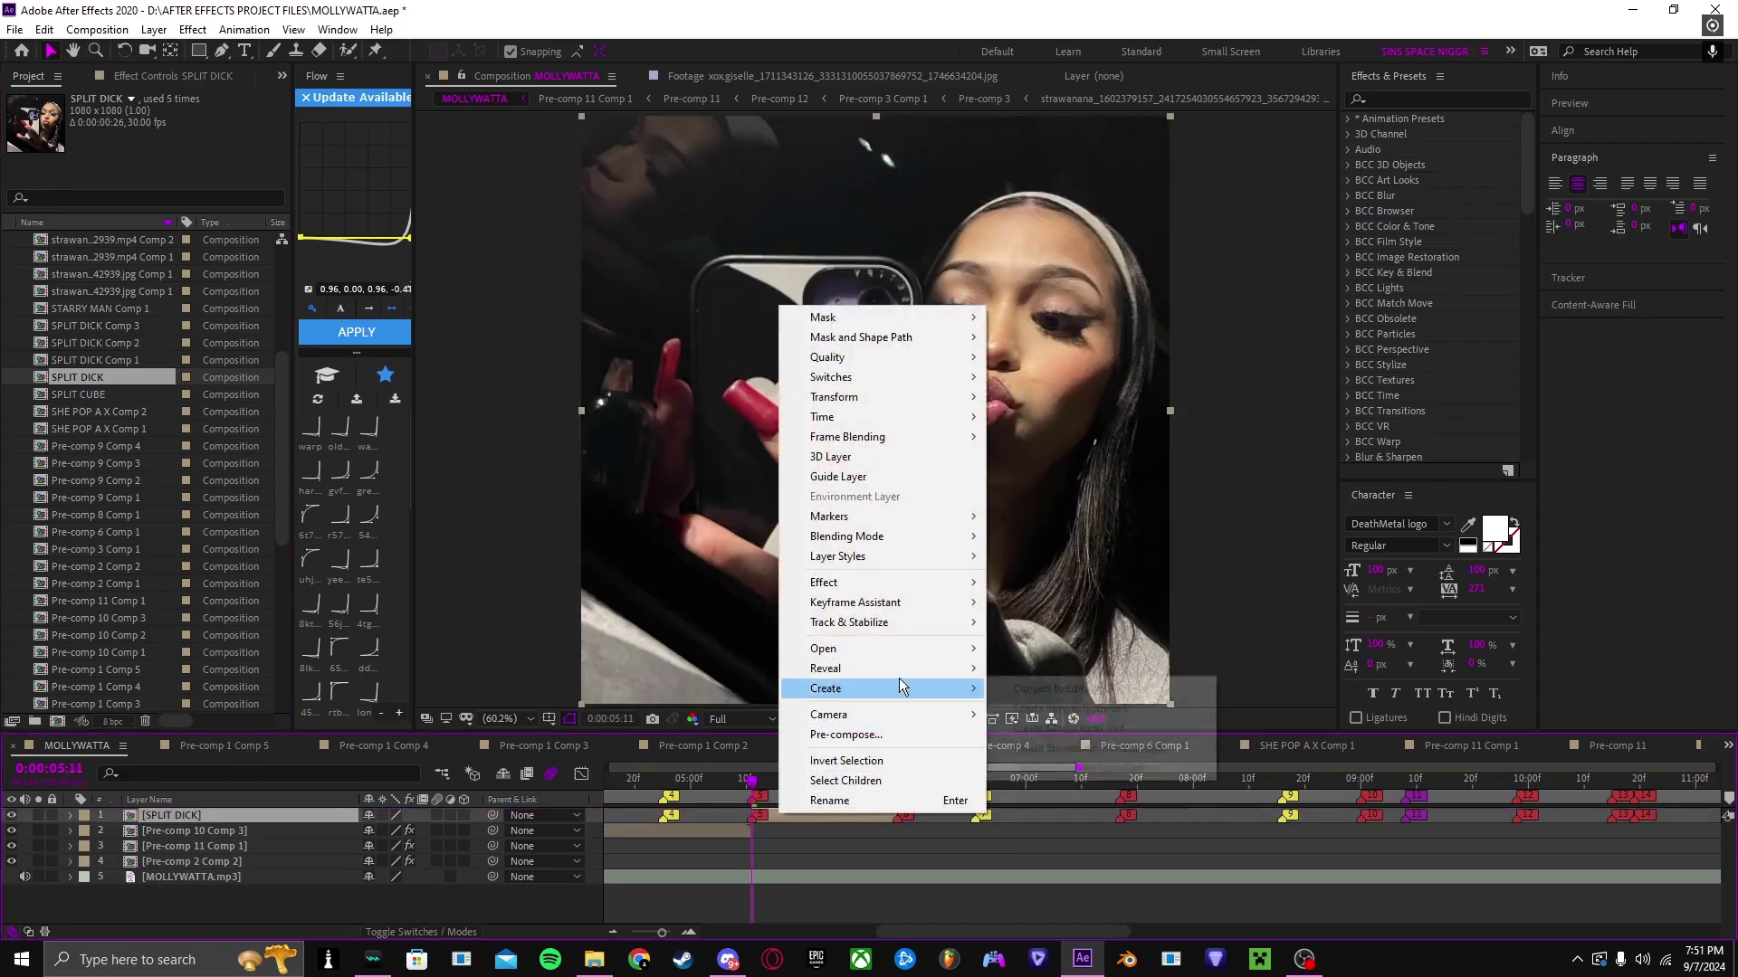
mouse_move(853, 525)
click(1067, 577)
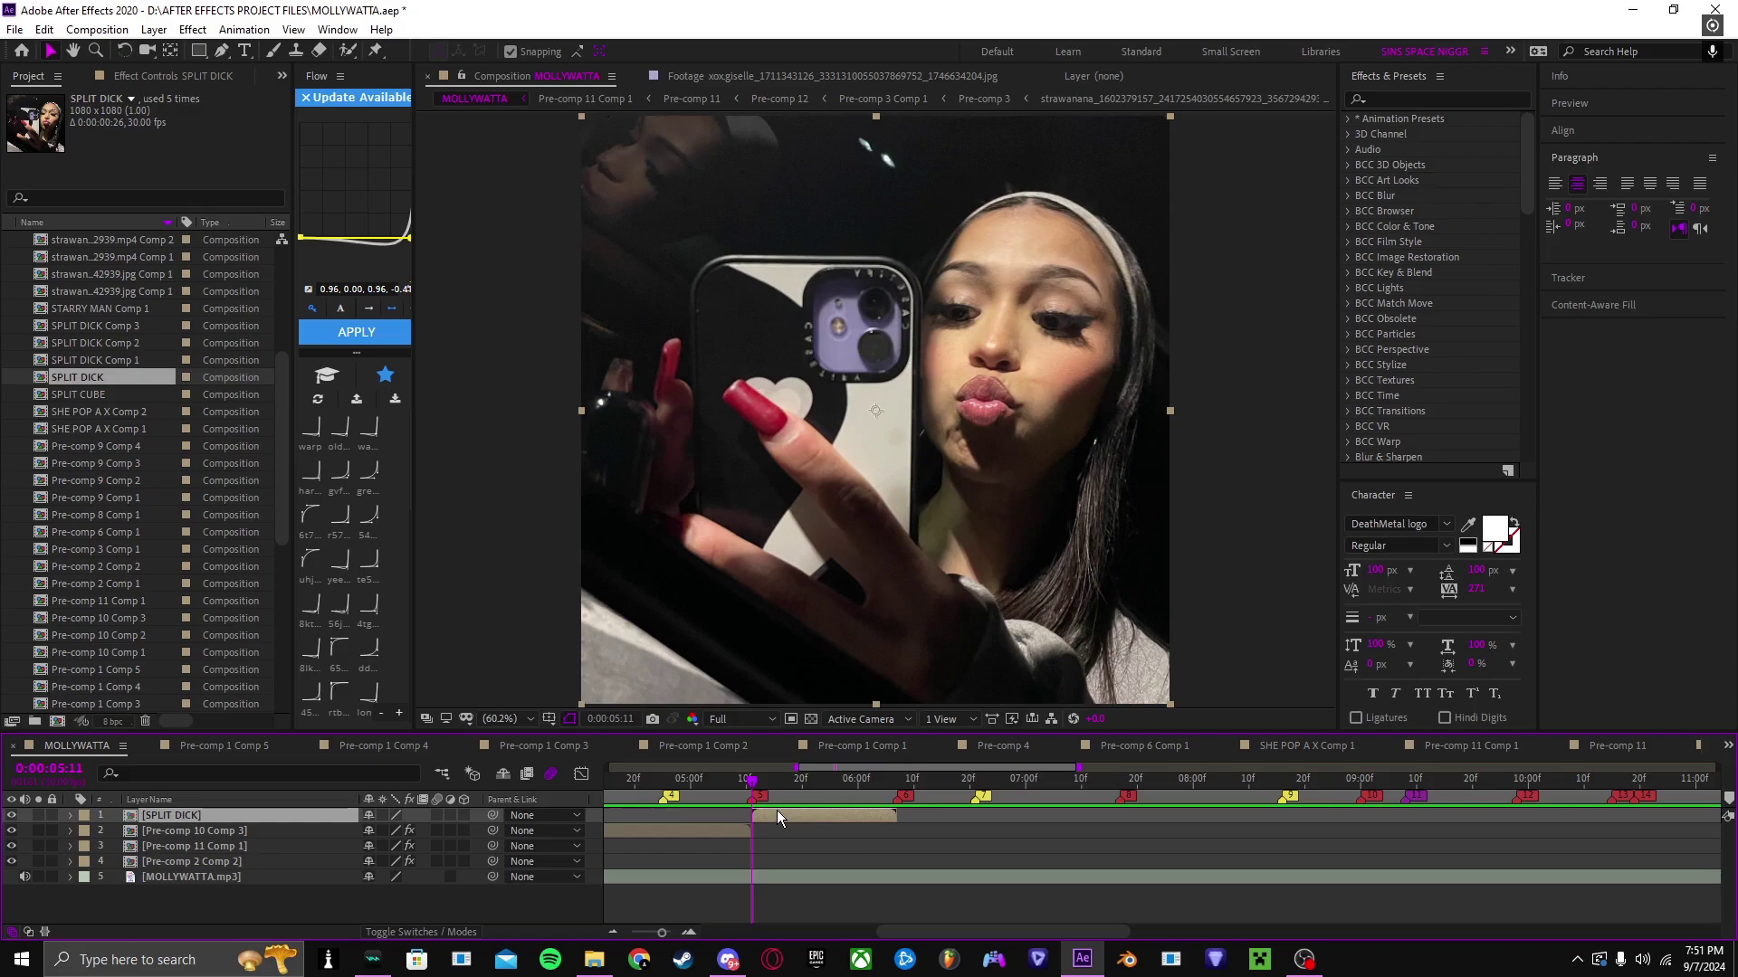
Step: Split the SPLIT DICK layer into four segments, cutting at 0:00:05:13, at 0:00:05:15 and about two frames further on
key(equal)
click(775, 782)
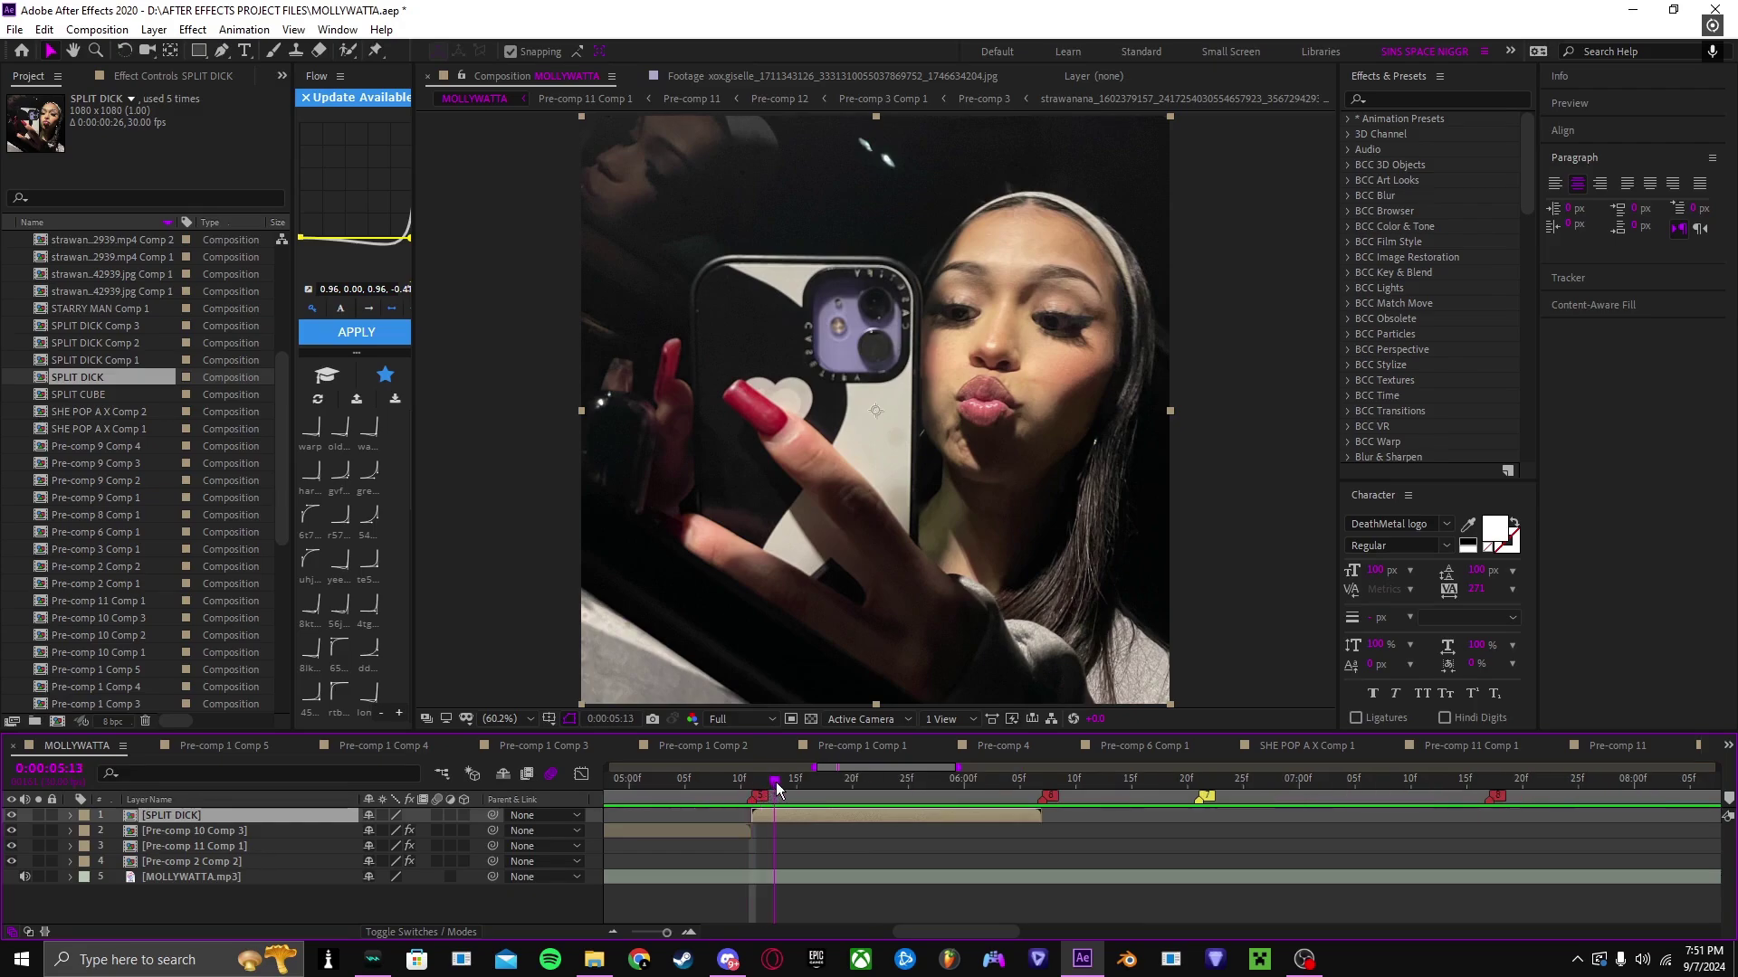
key(ctrl+shift+d)
click(796, 782)
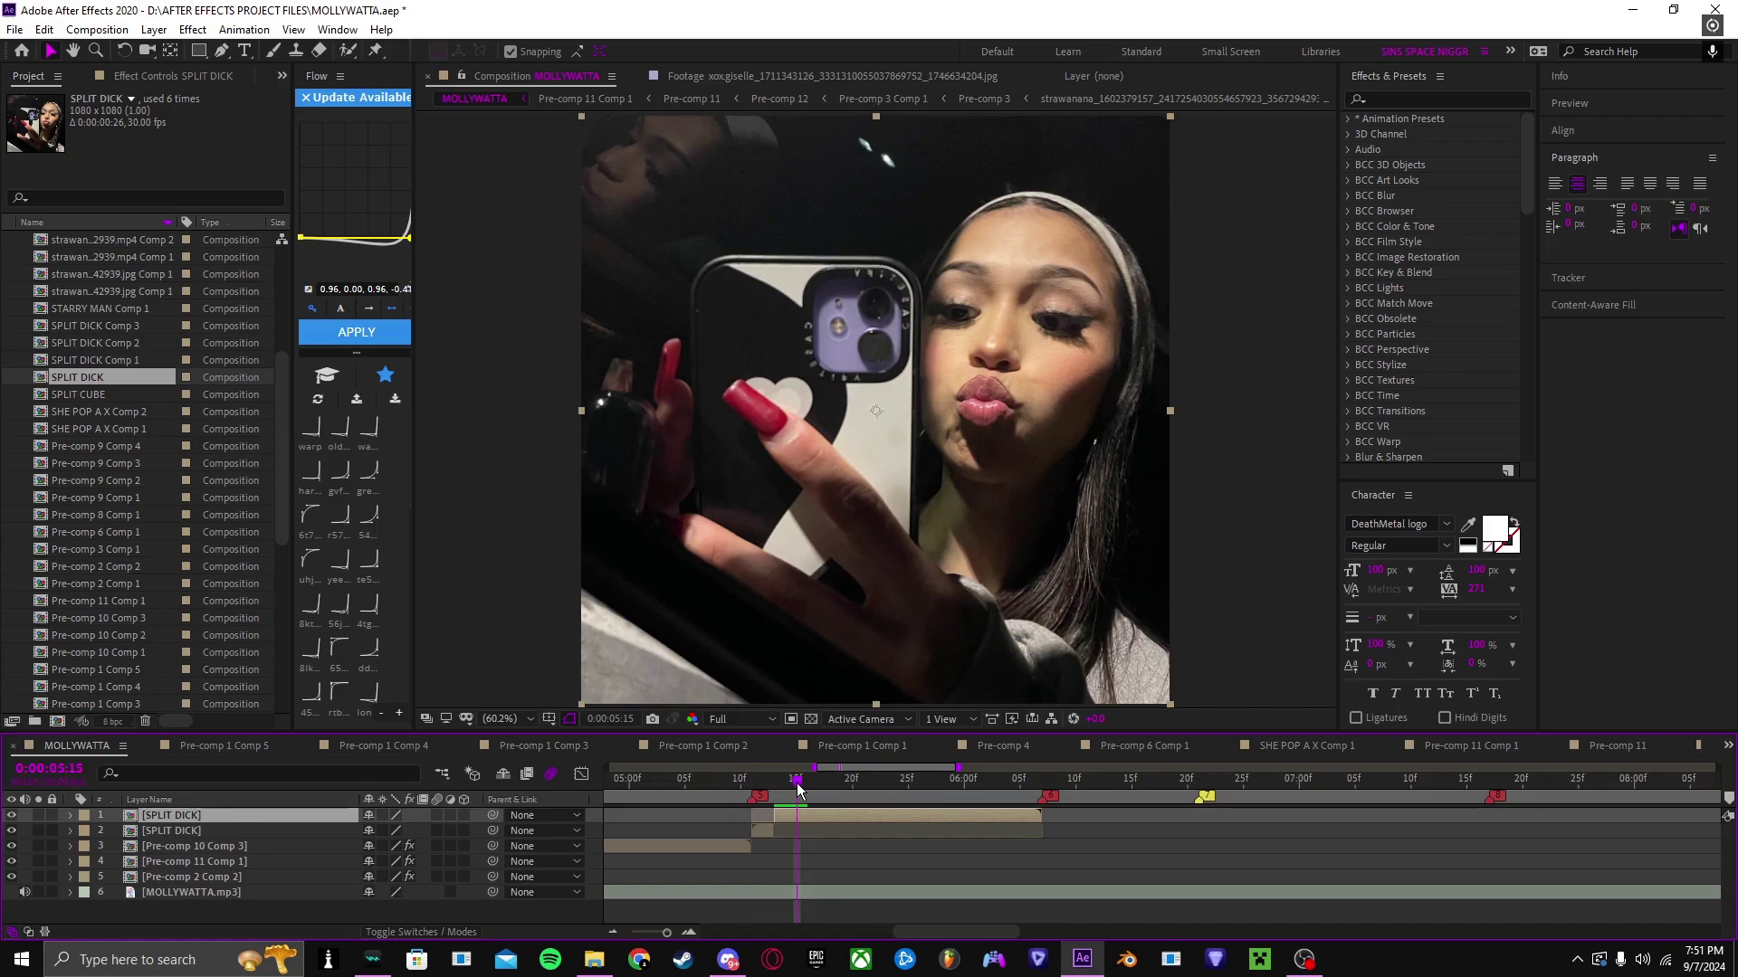
key(ctrl+shift+d)
click(817, 784)
key(ctrl+shift+d)
Step: Pre-compose each of the three short SPLIT DICK segments starting at 0:00:05:11 into its own composition
drag(816, 786, 753, 791)
right_click(768, 859)
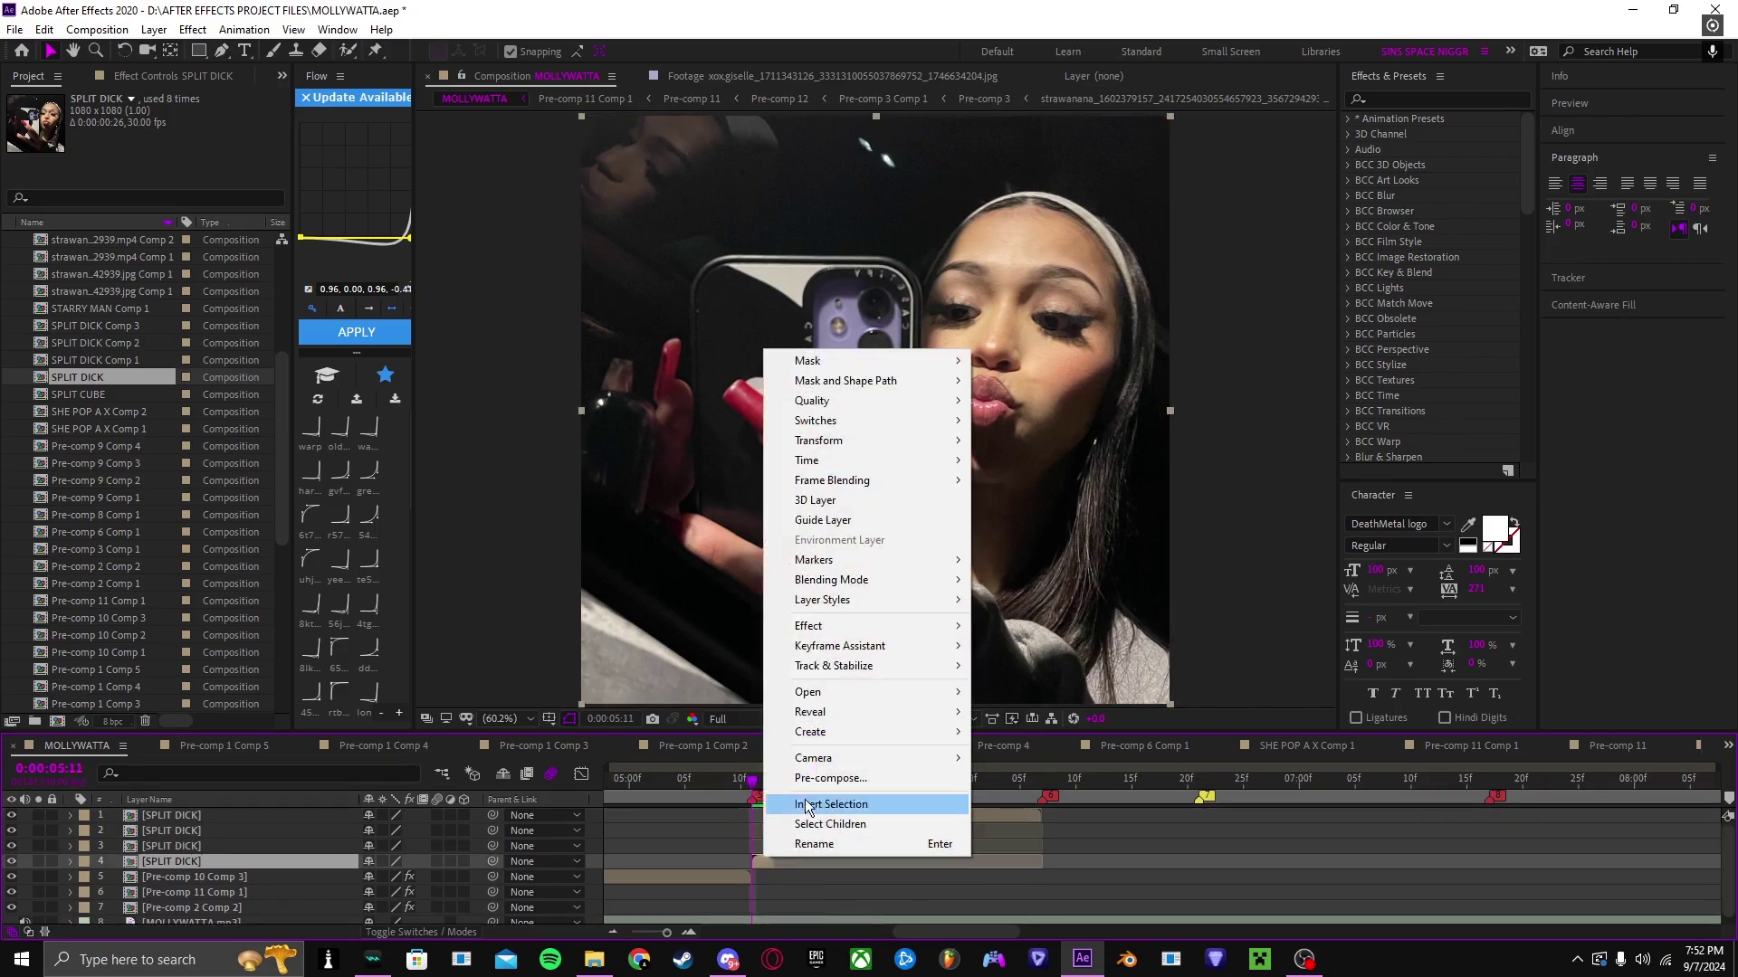
click(829, 778)
click(887, 595)
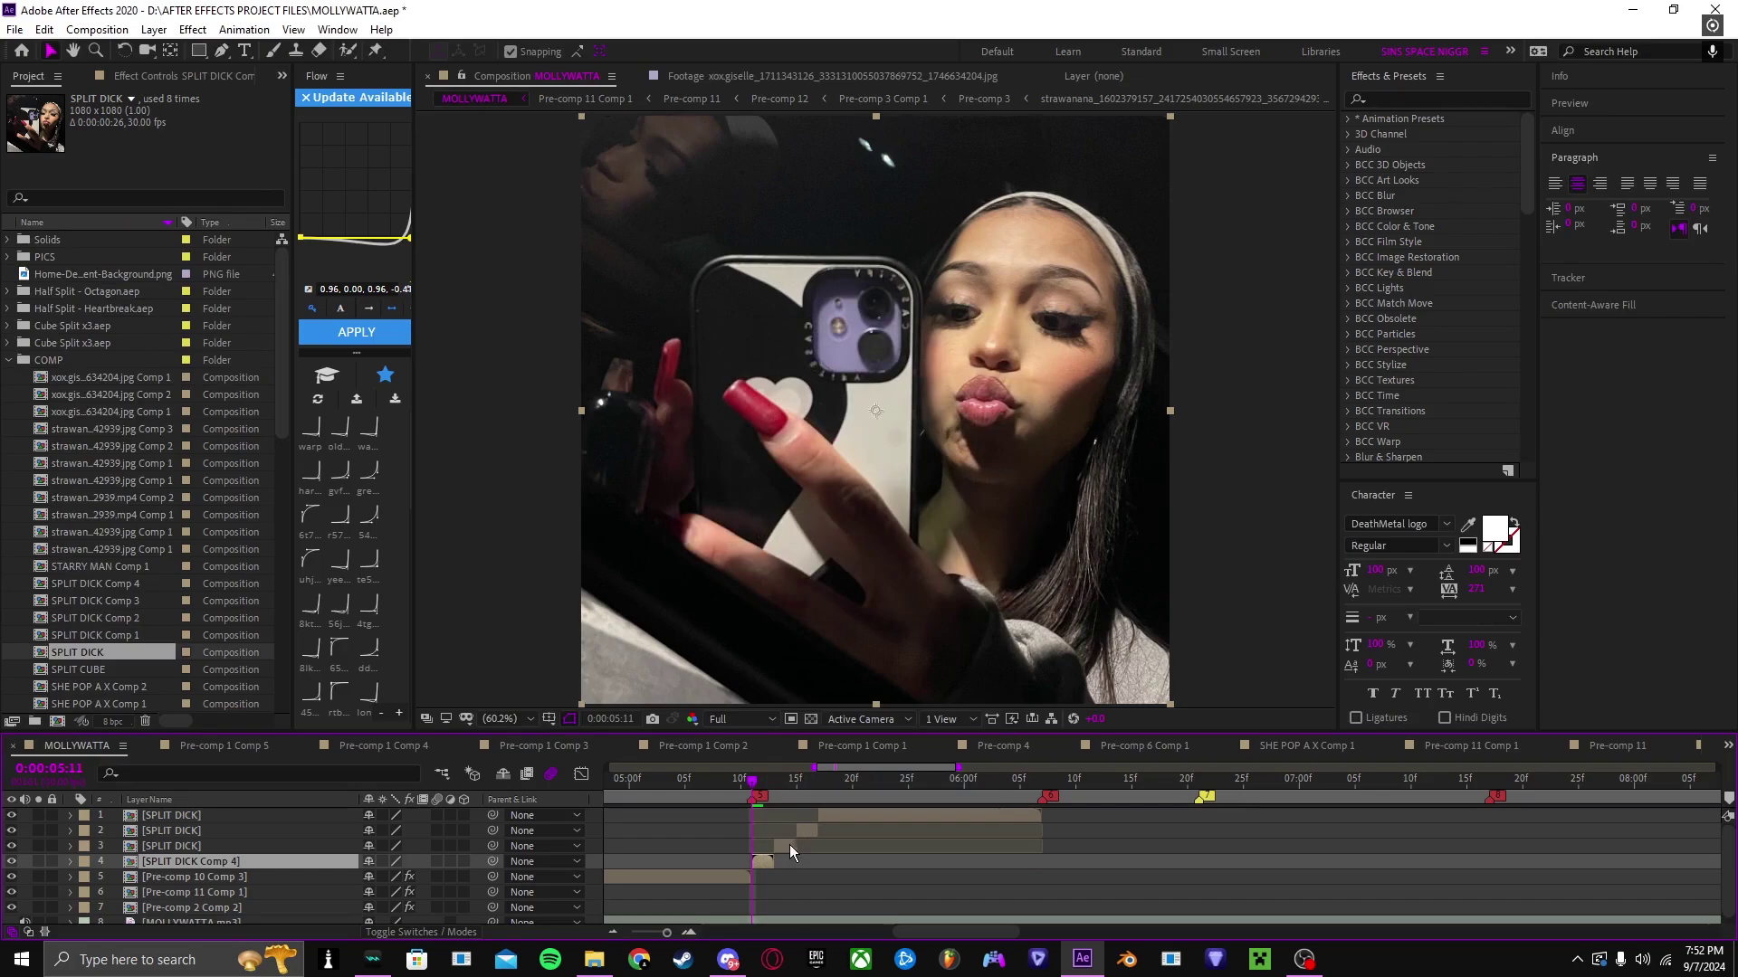
right_click(789, 845)
click(869, 767)
click(891, 594)
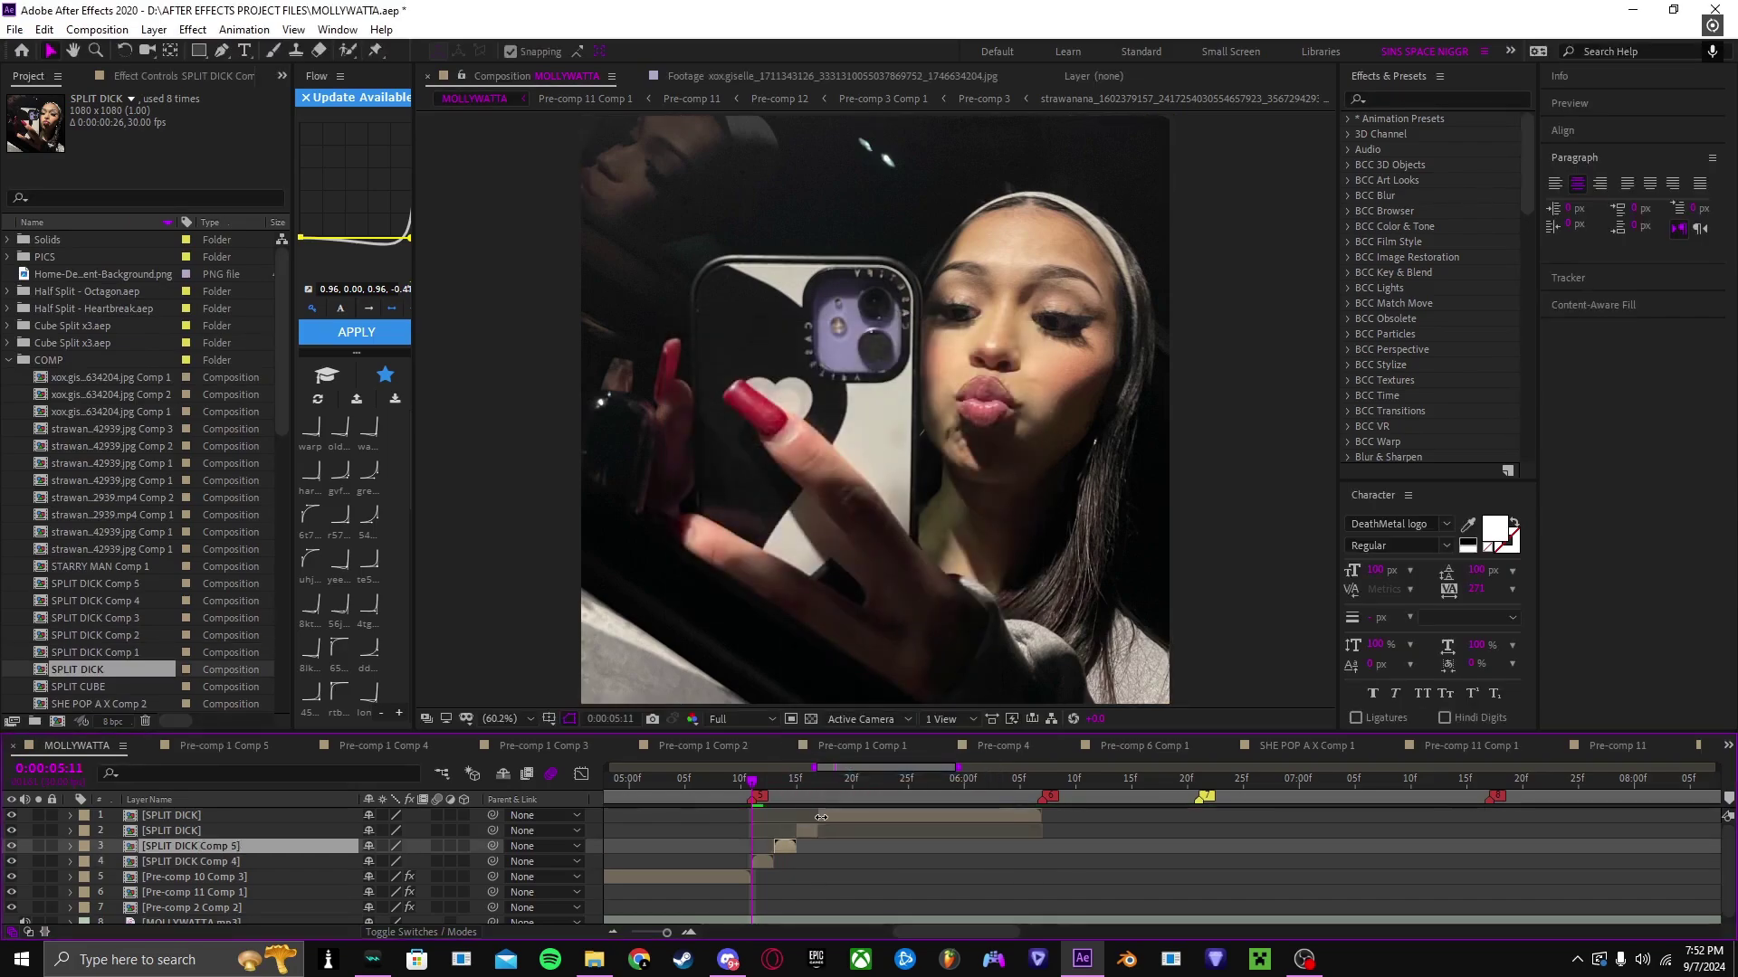
right_click(816, 826)
click(919, 750)
click(874, 601)
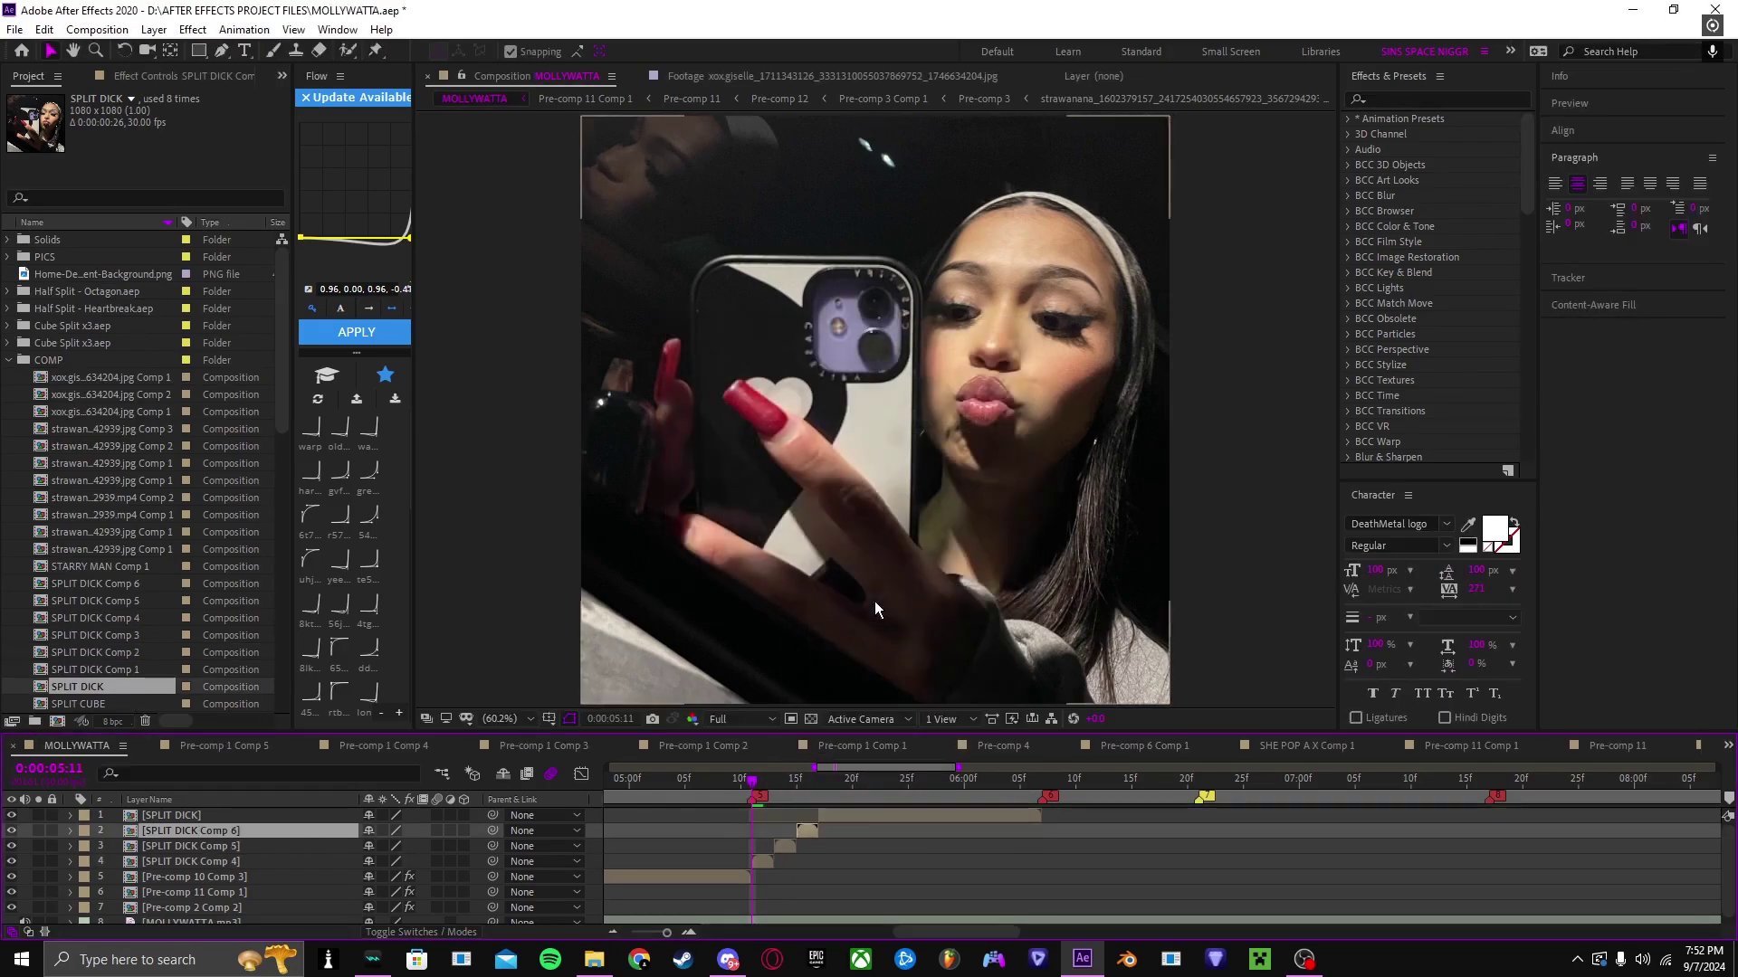
Step: Apply the ACID GLITCH preset from the SINS BEST GLITCHES folder to the SPLIT DICK Comp 4 layer at 0:00:05:11
click(821, 784)
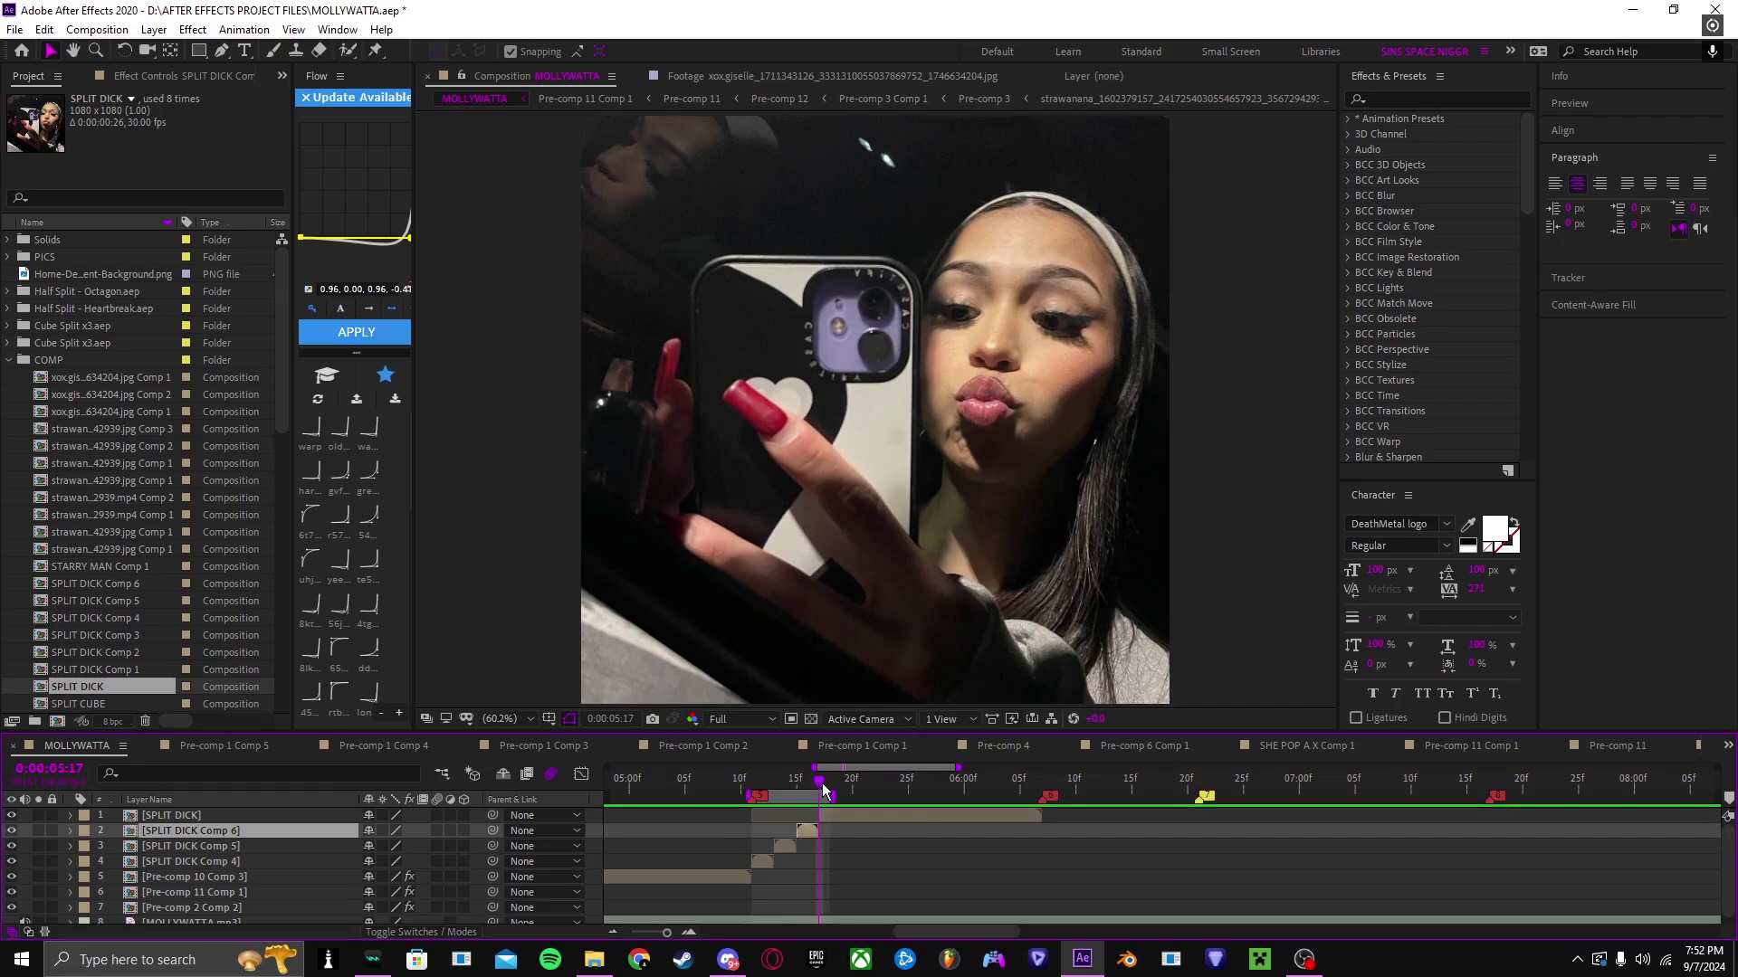
click(758, 789)
click(762, 857)
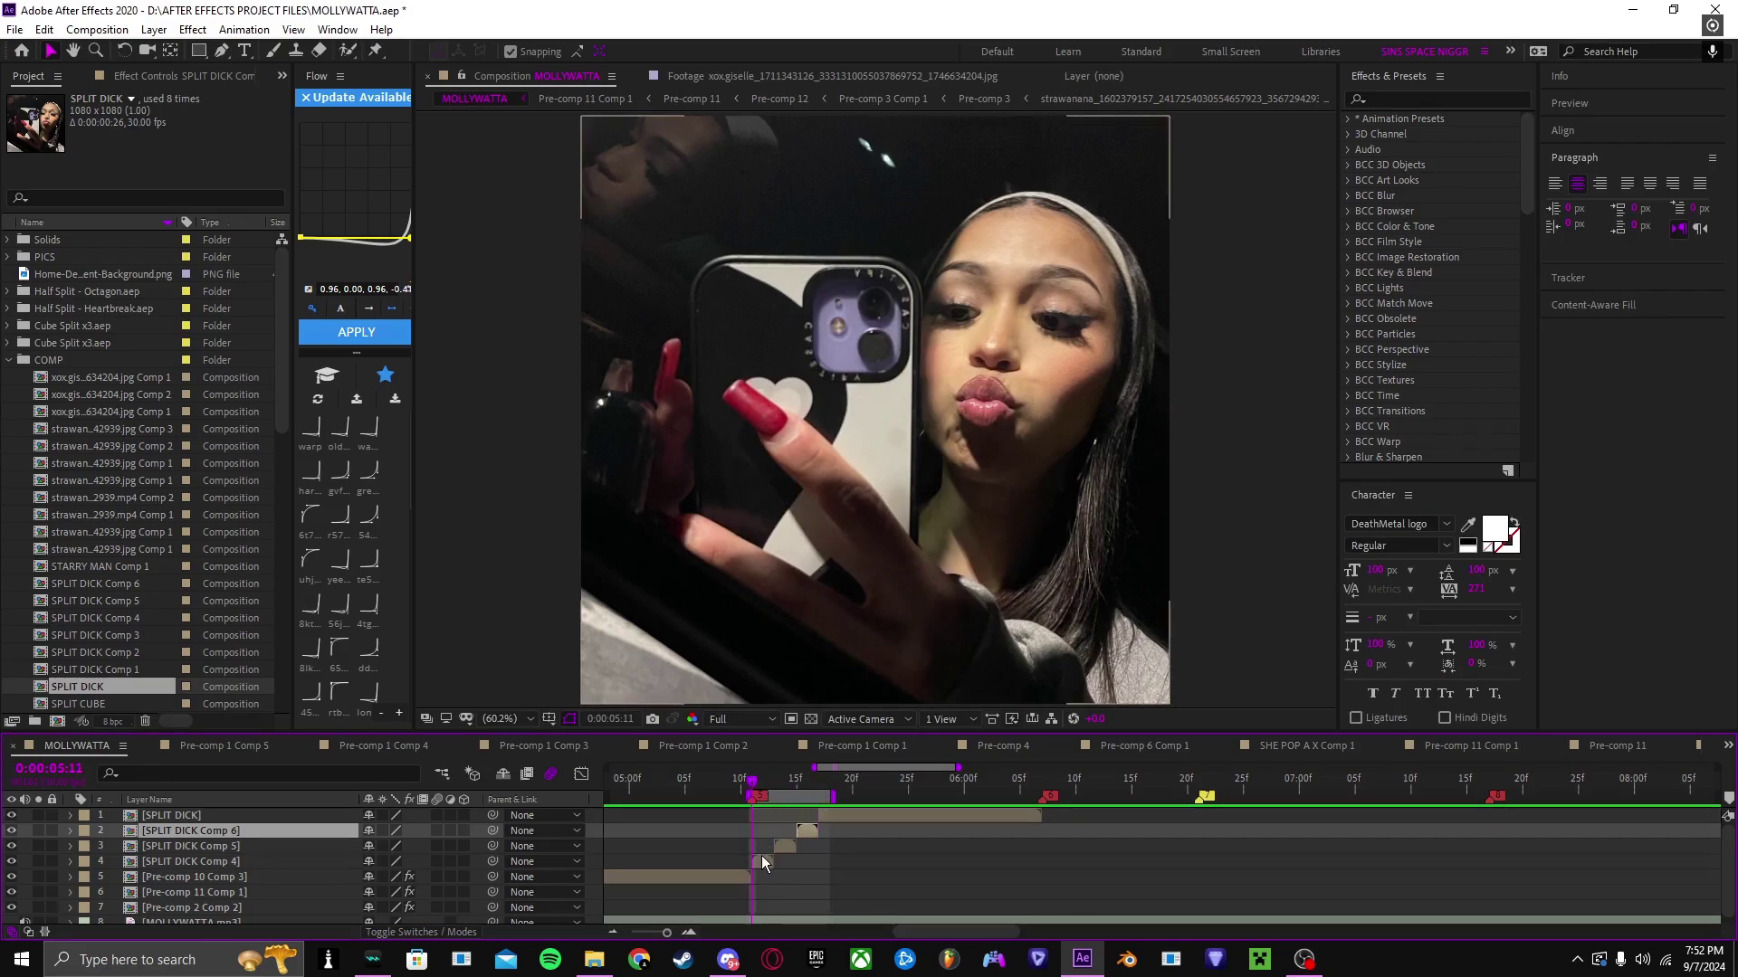
click(1348, 119)
scroll(1366, 149, down, 10)
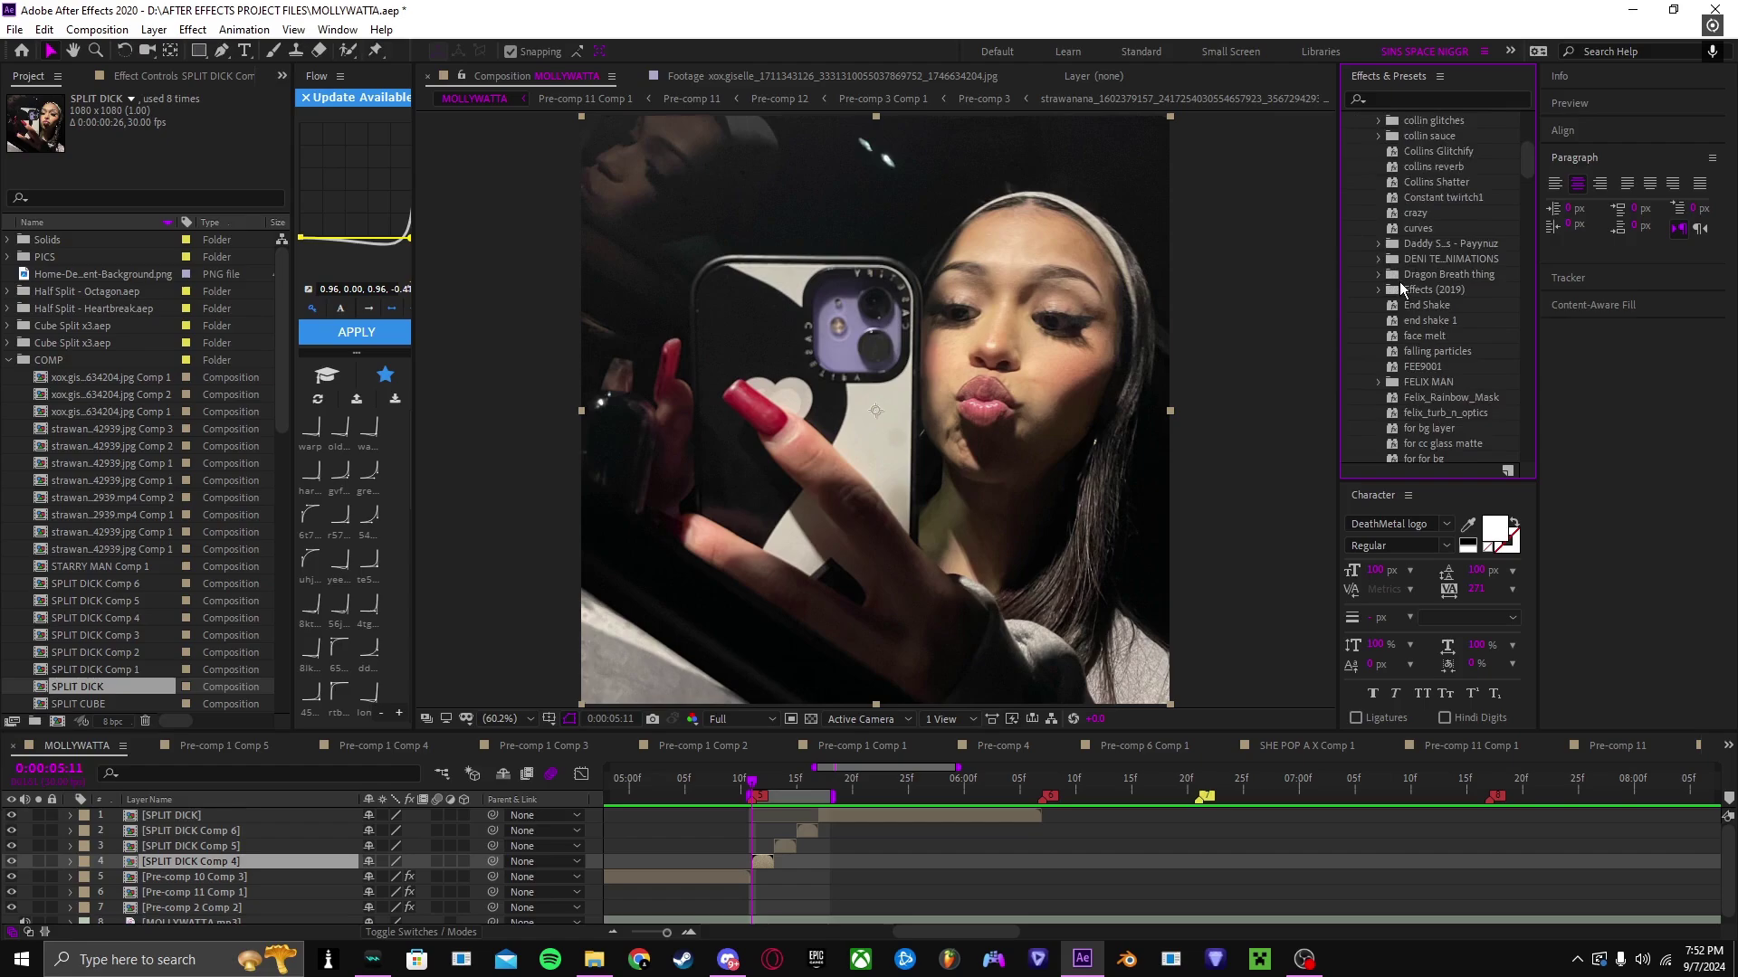
scroll(1408, 296, down, 8)
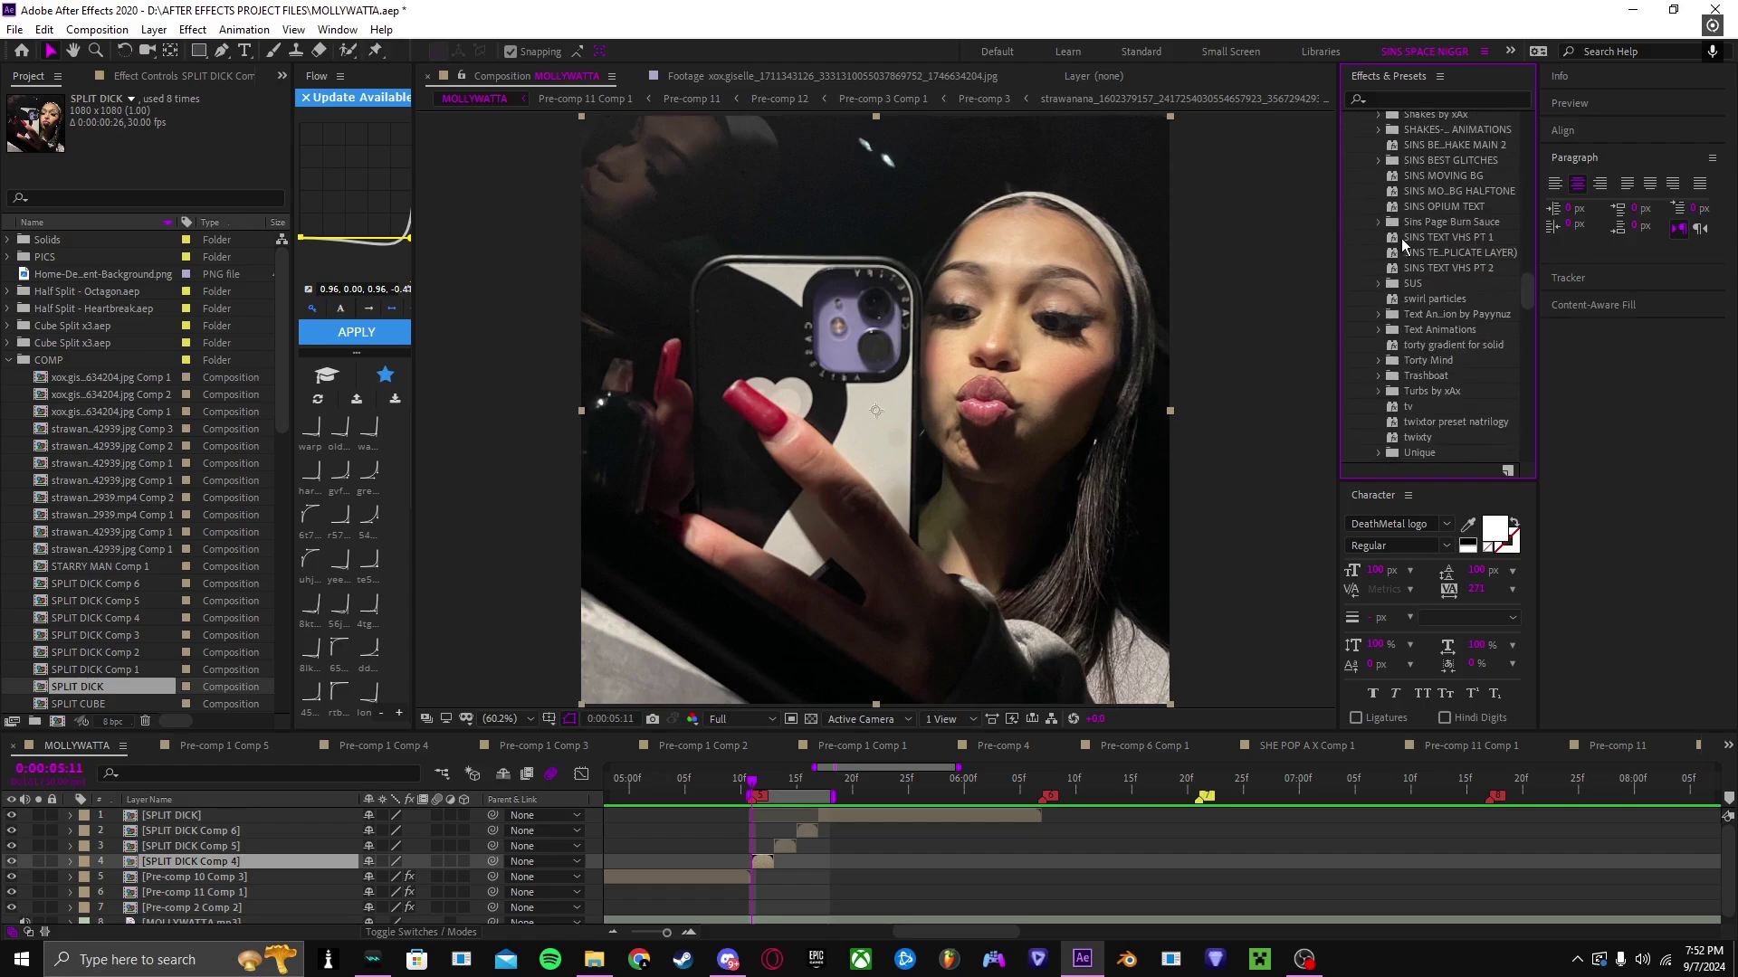
click(1379, 160)
double_click(1444, 176)
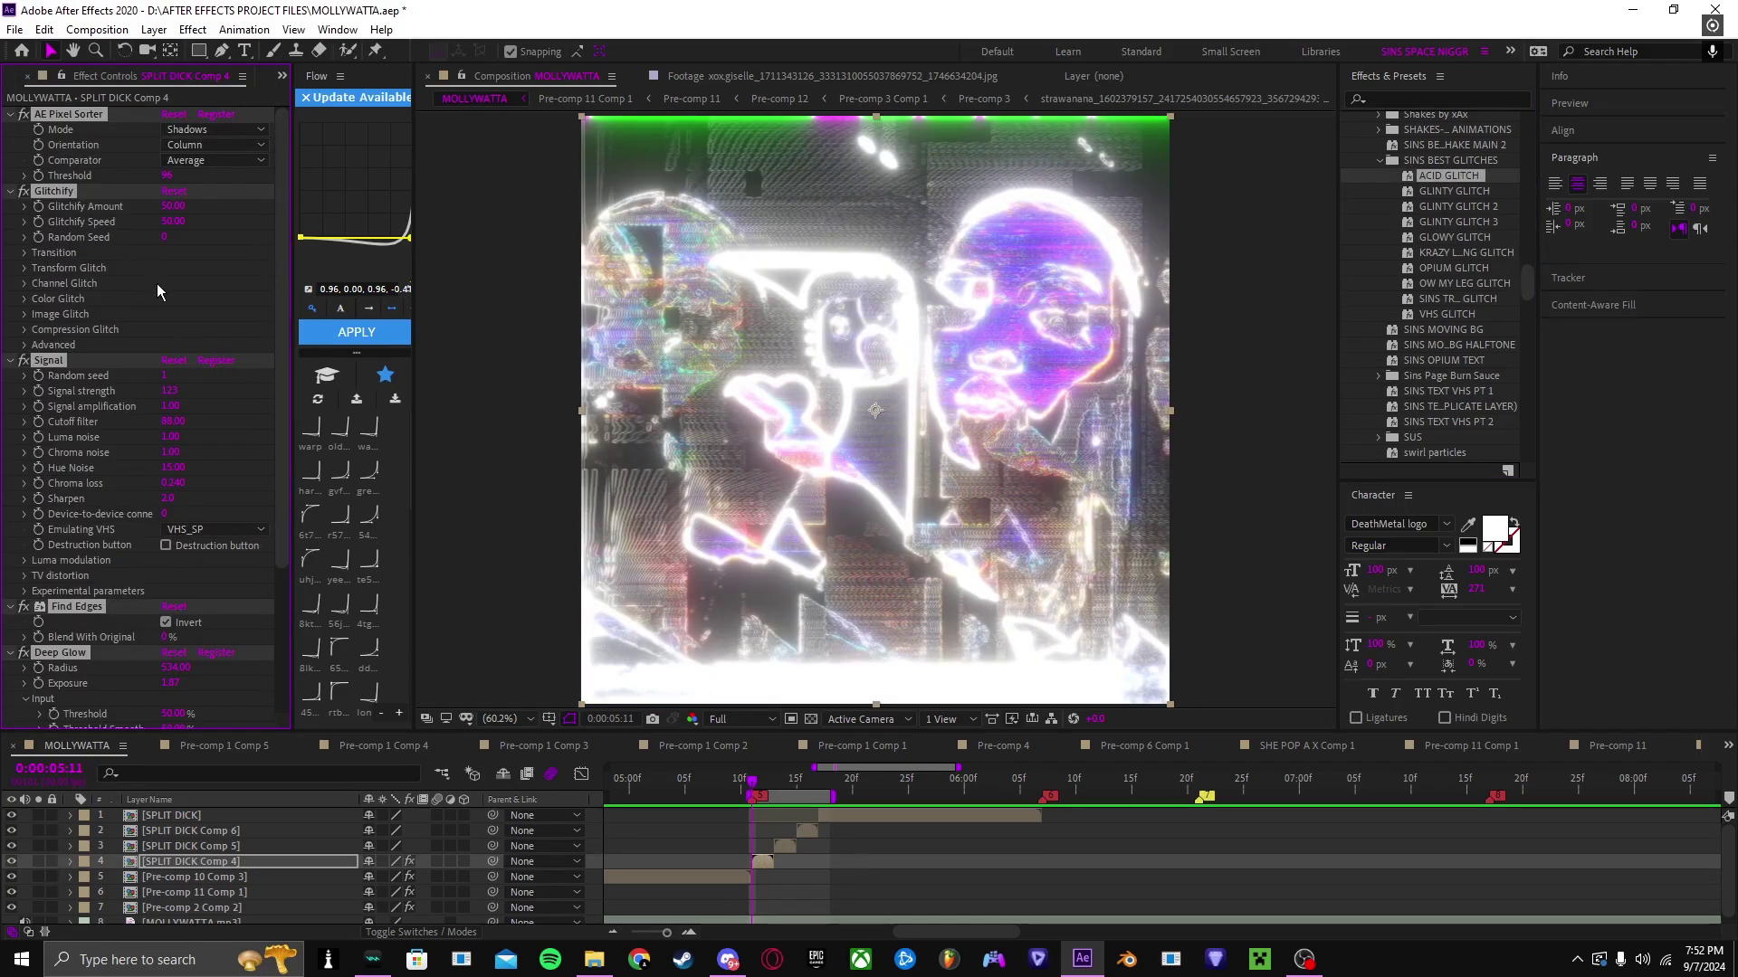
click(1112, 857)
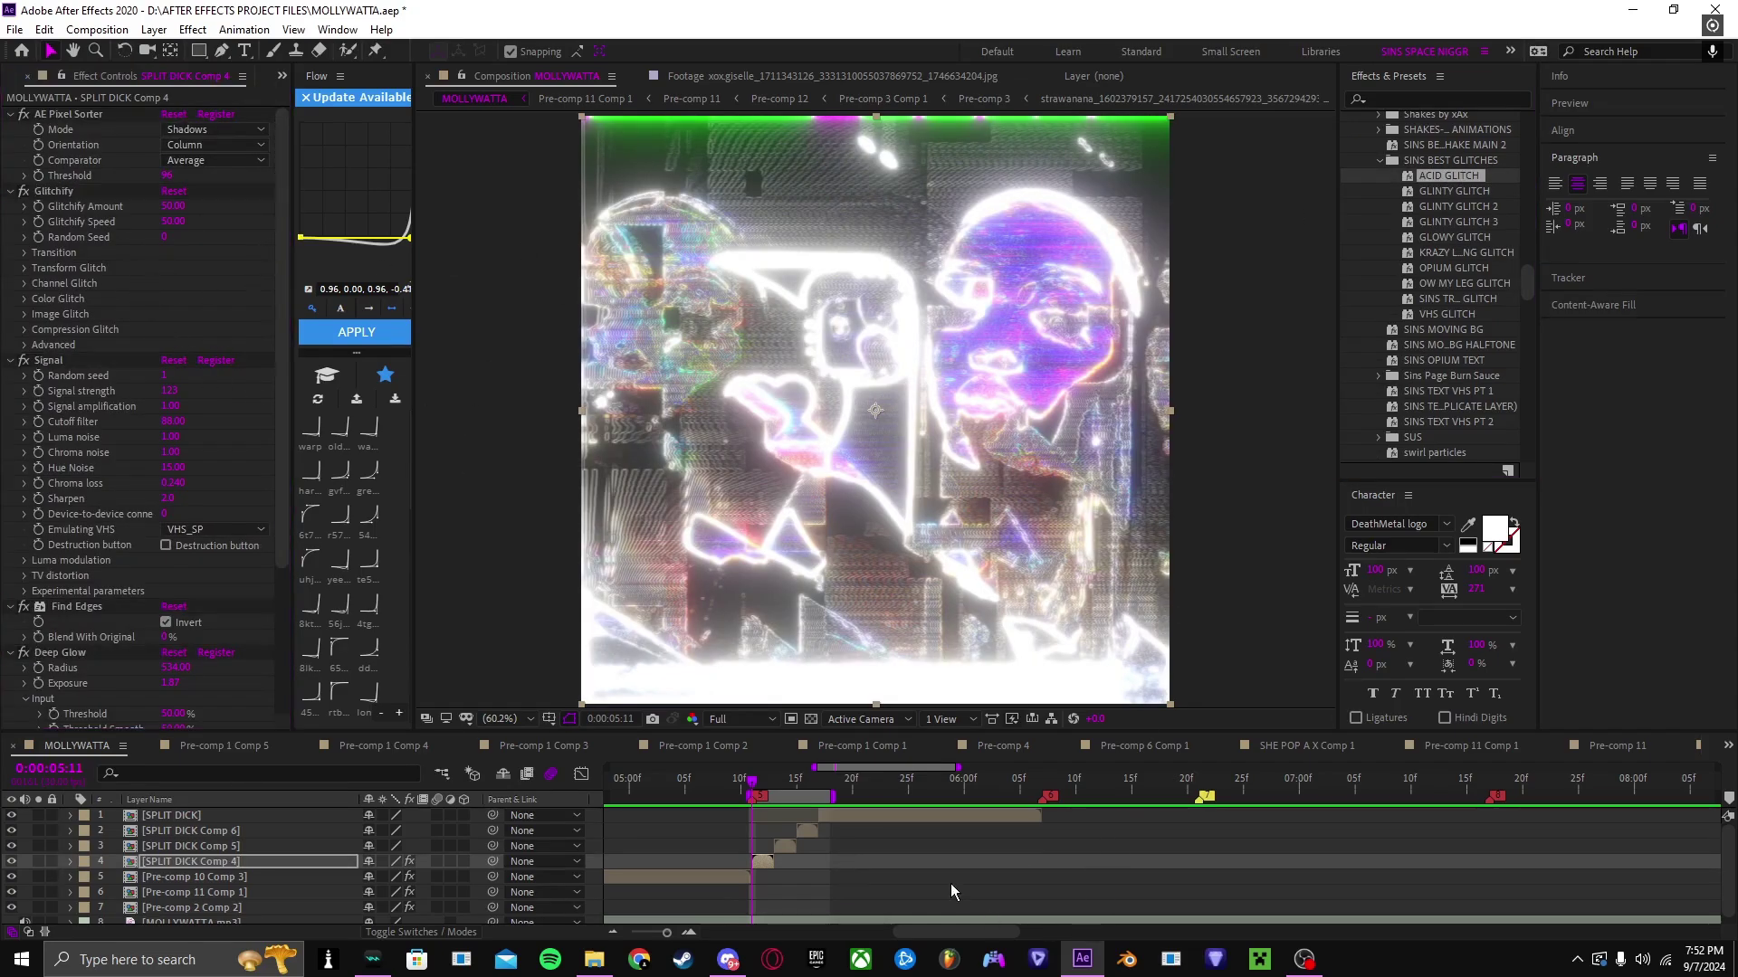
Step: Examine Glitchify's Transition, Transform Glitch, Channel Glitch, Color Glitch, Image Glitch and Compression Glitch settings on SPLIT DICK Comp 4
click(25, 252)
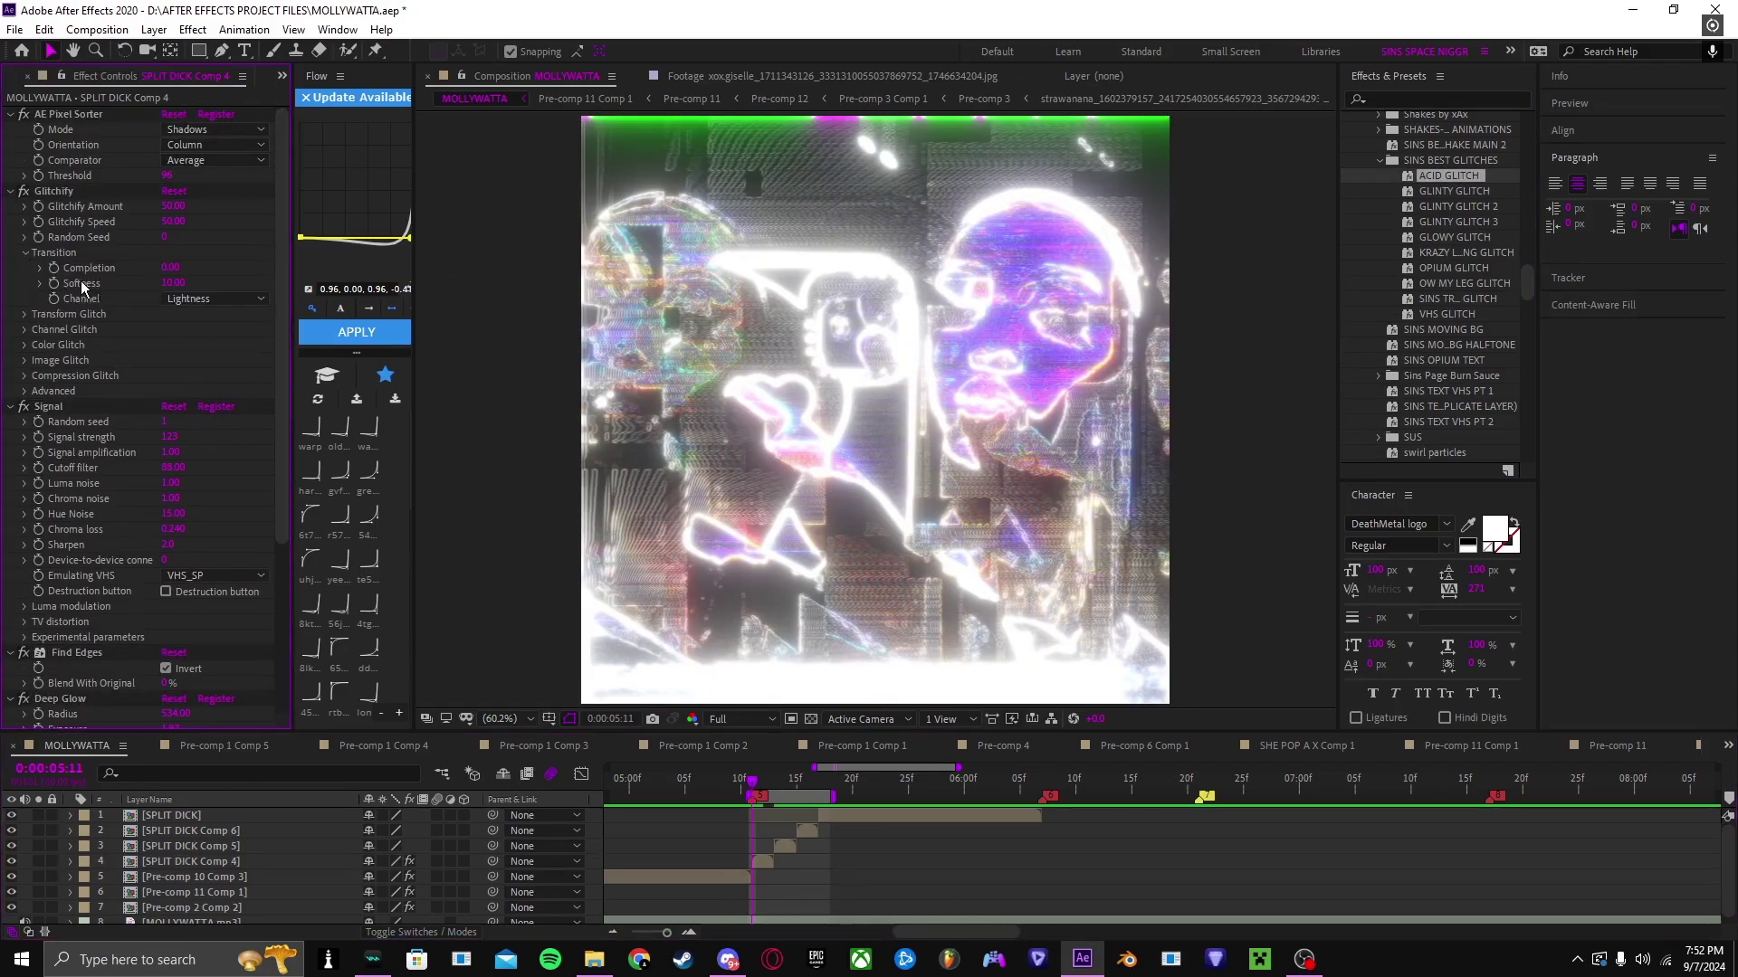
click(25, 314)
click(25, 499)
click(24, 575)
click(24, 668)
scroll(24, 670, down, 3)
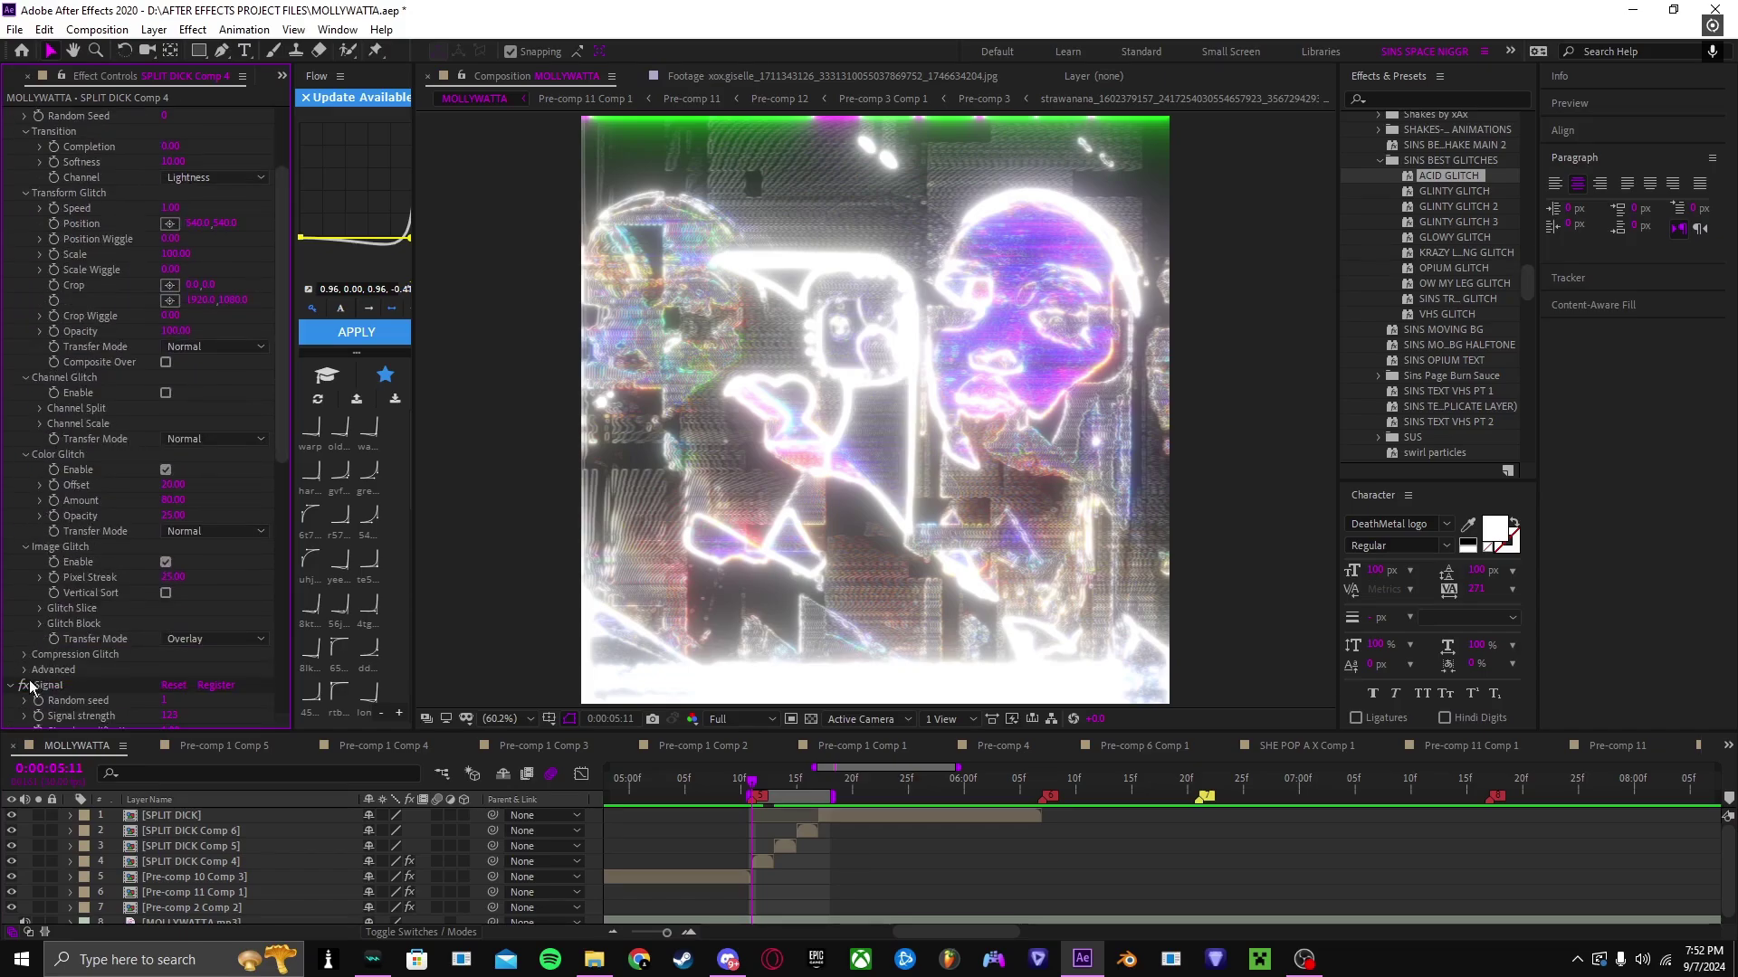
click(26, 654)
scroll(25, 658, down, 1)
Step: Examine Glitchify's Advanced settings, including Randomness, Split, Channel Scale, Pixel Sort, Slice and Block
click(25, 690)
scroll(27, 633, down, 4)
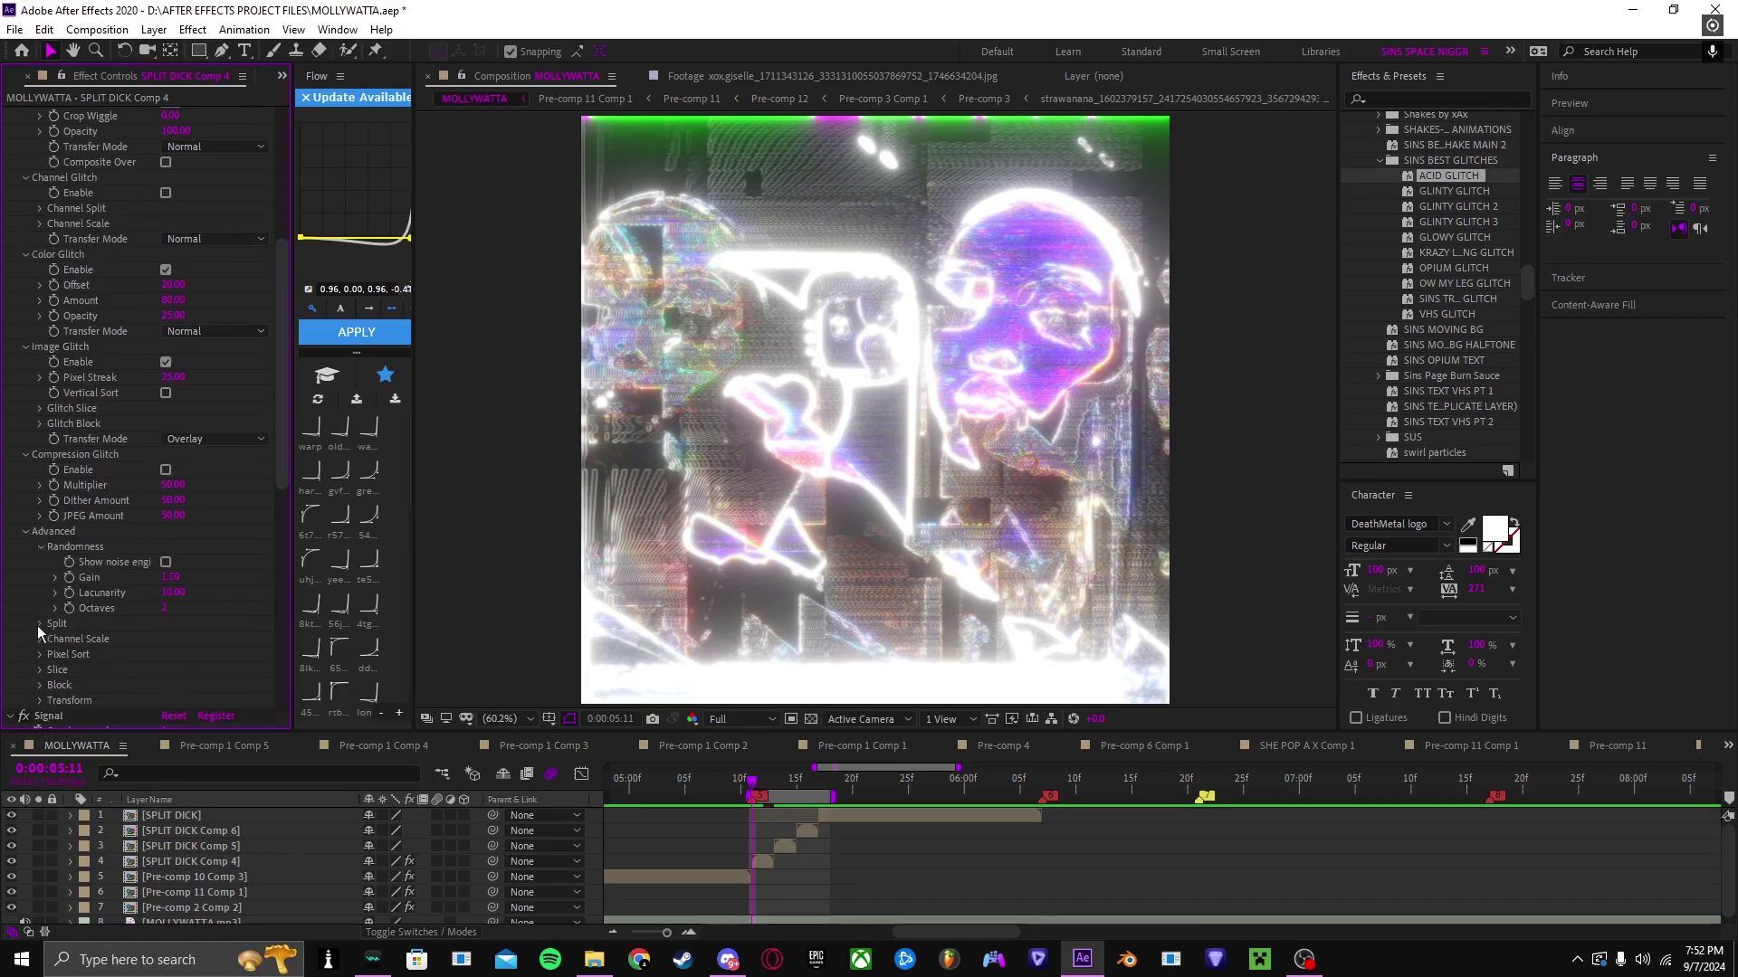
click(37, 624)
scroll(36, 622, down, 1)
click(38, 613)
click(39, 675)
scroll(16, 611, down, 2)
click(42, 655)
click(40, 640)
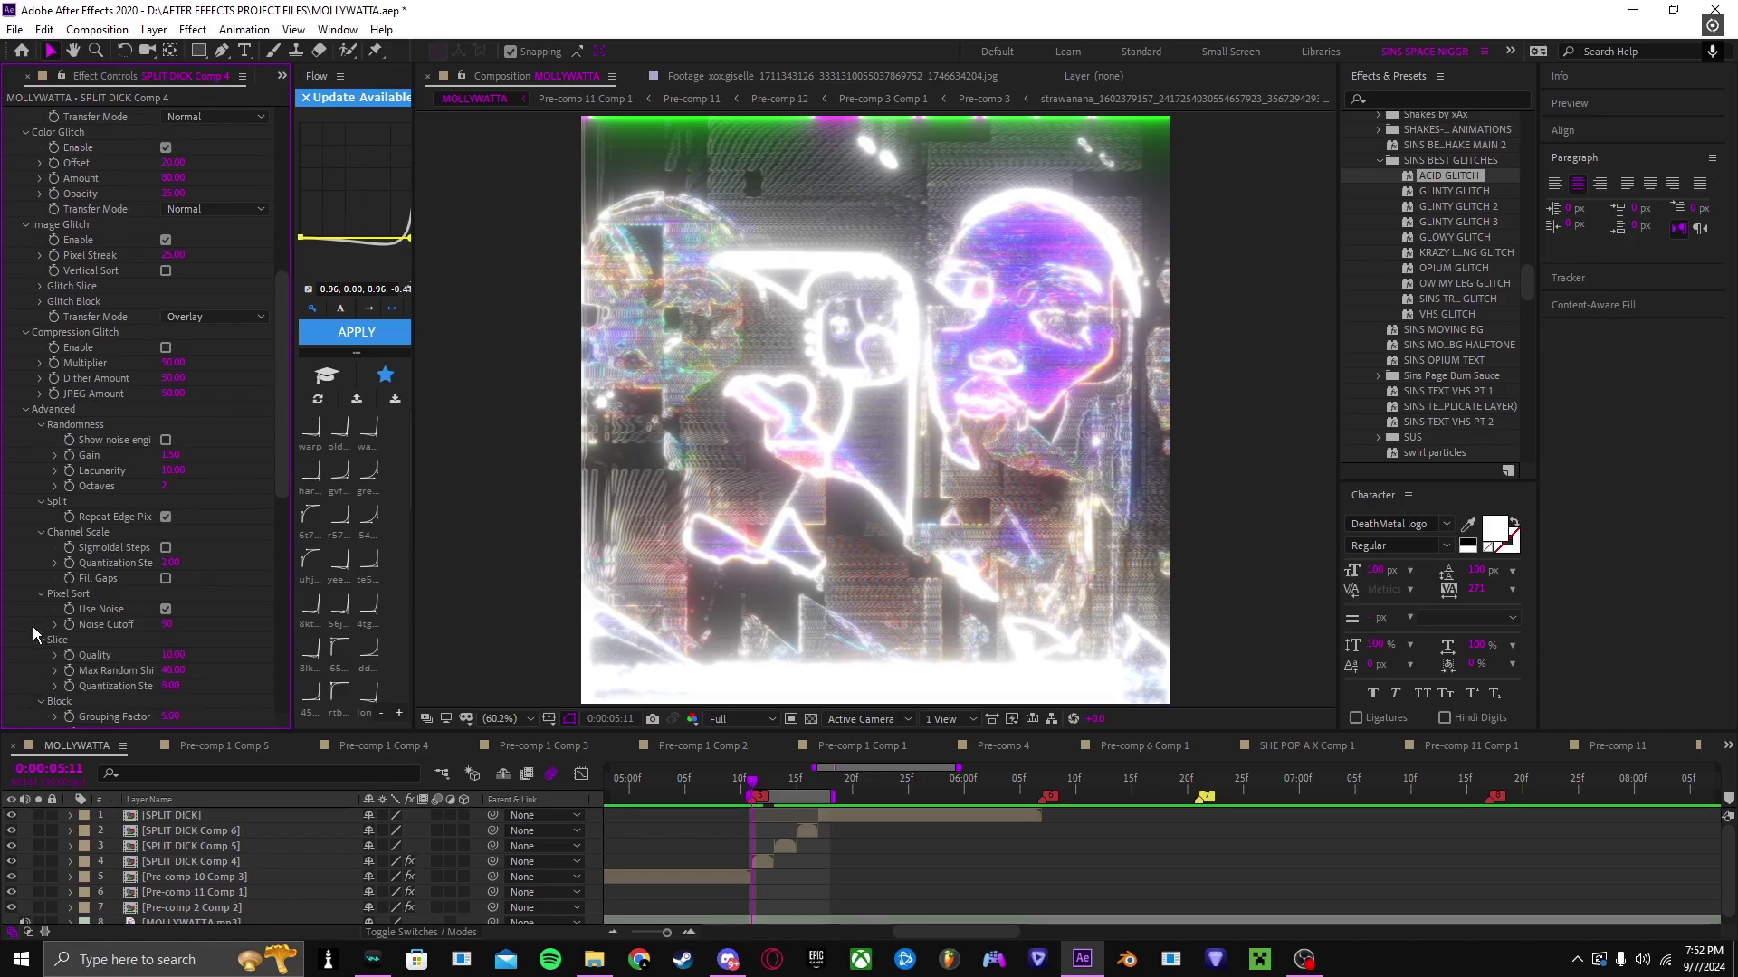
scroll(33, 634, down, 2)
Step: Examine the Glitch Slice and Glitch Block values plus the Signal, Find Edges and Deep Glow settings on SPLIT DICK Comp 4
scroll(38, 654, up, 12)
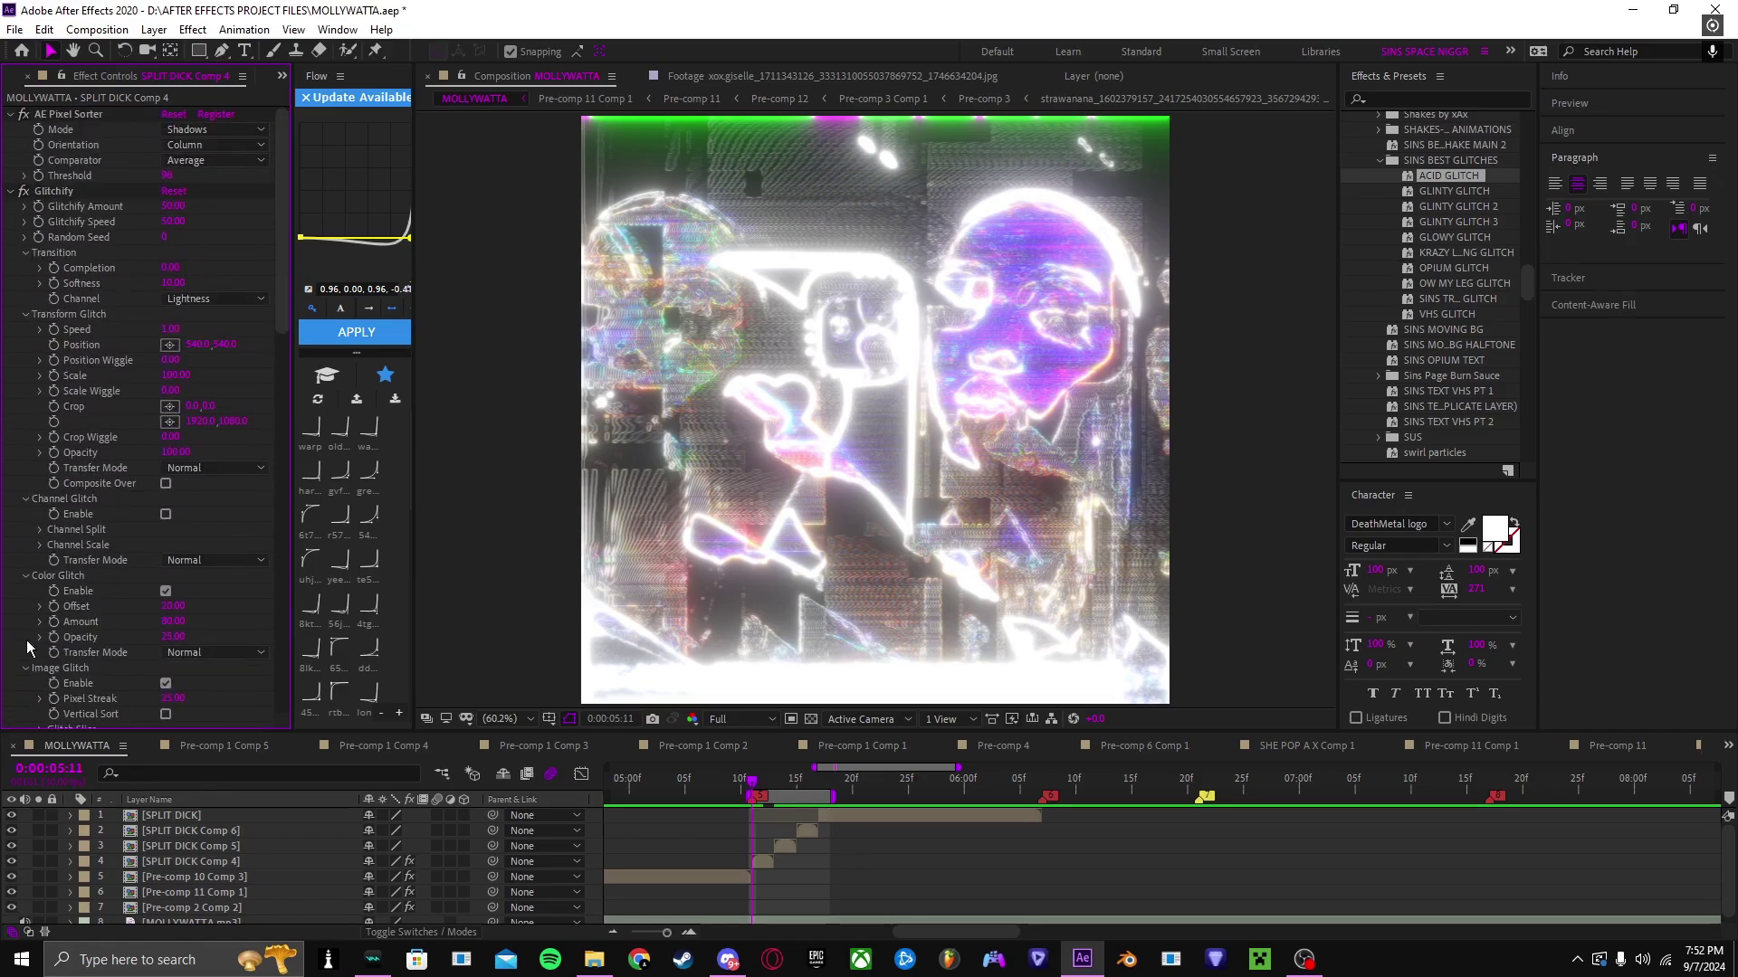
scroll(113, 480, down, 7)
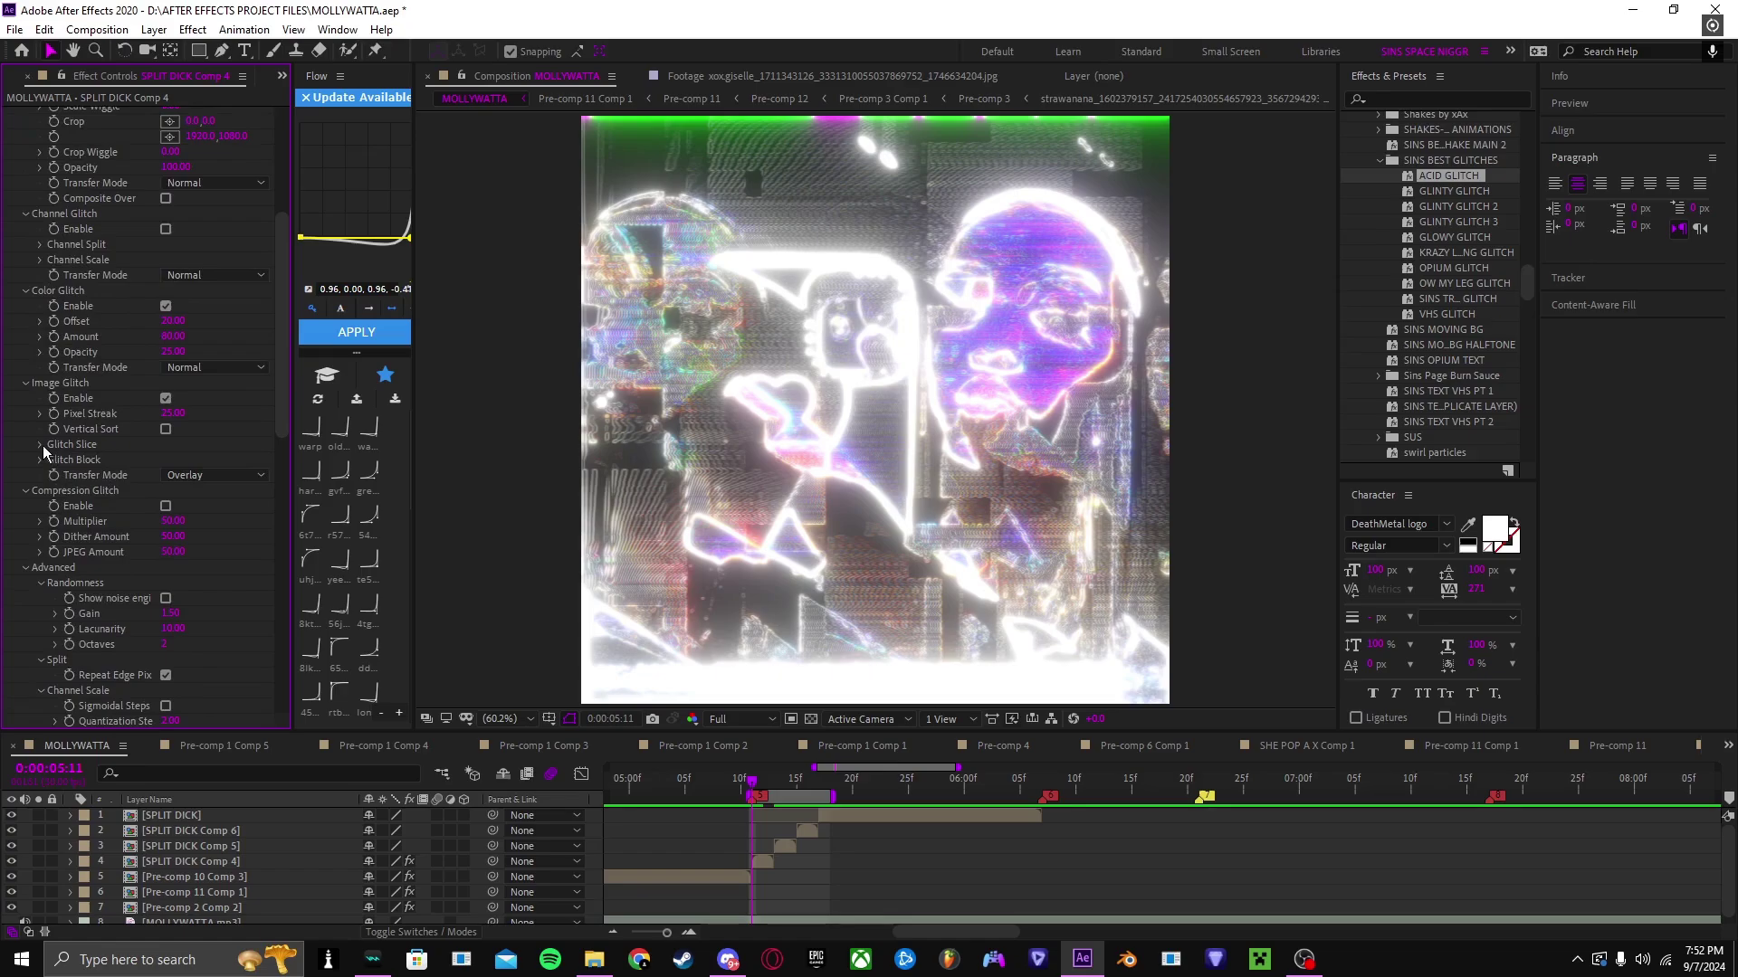
click(41, 445)
click(41, 521)
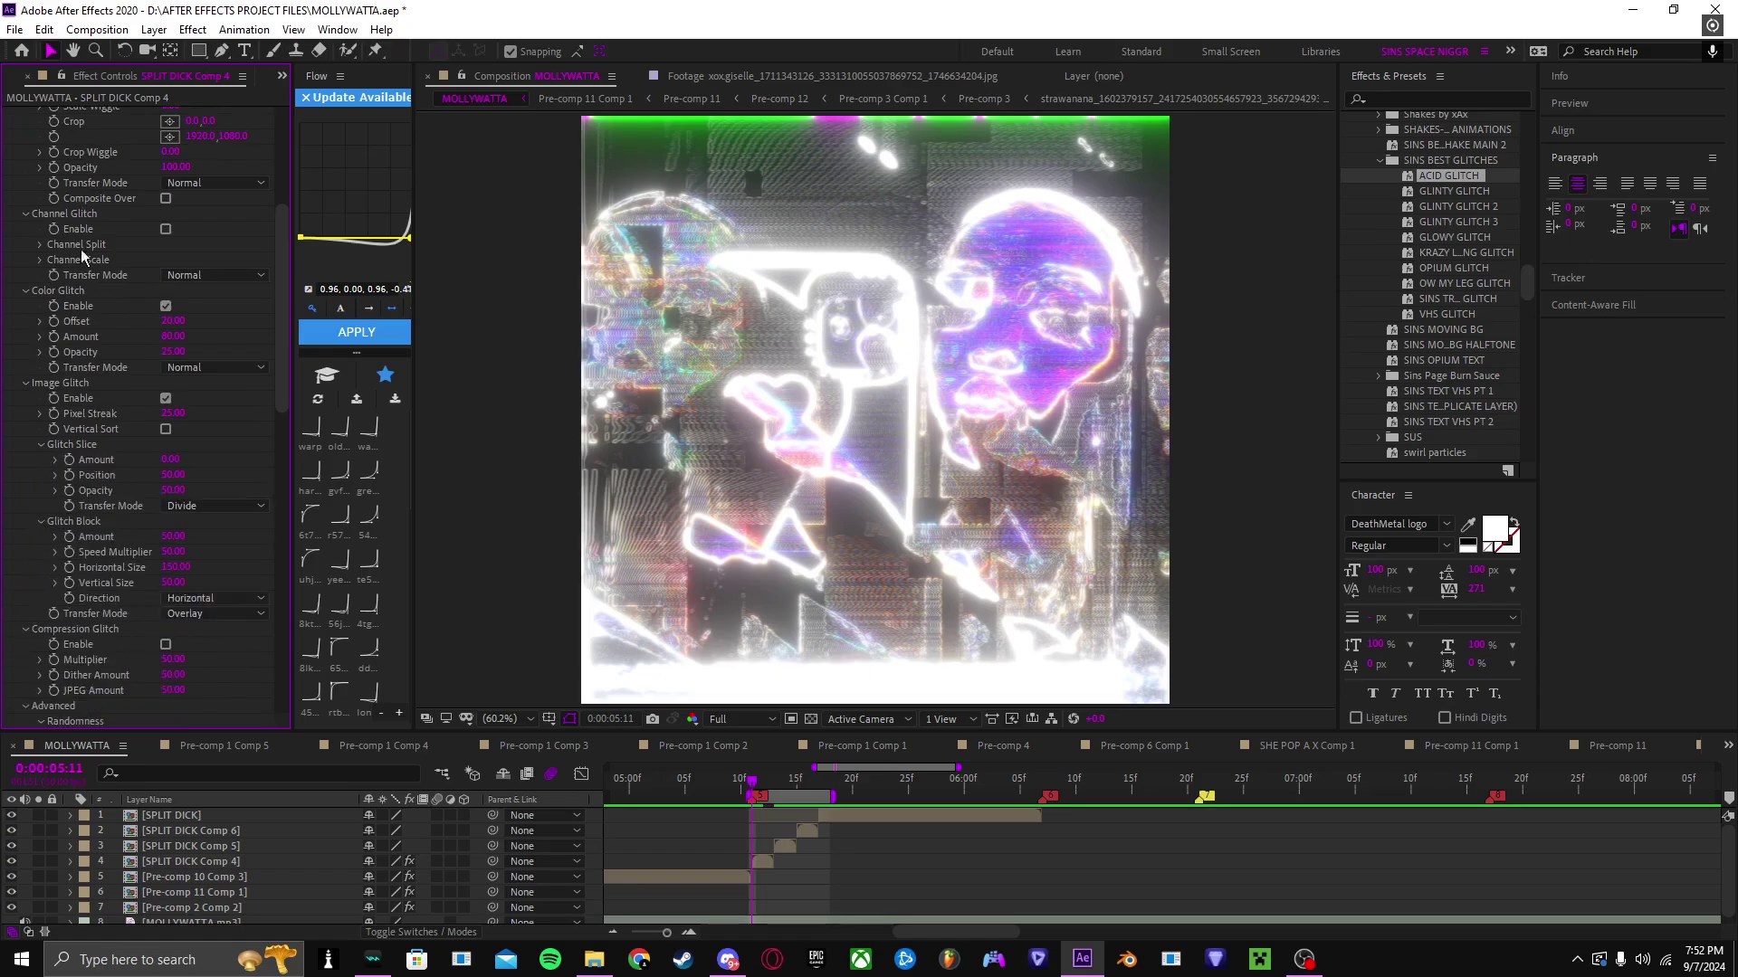
scroll(40, 411, down, 15)
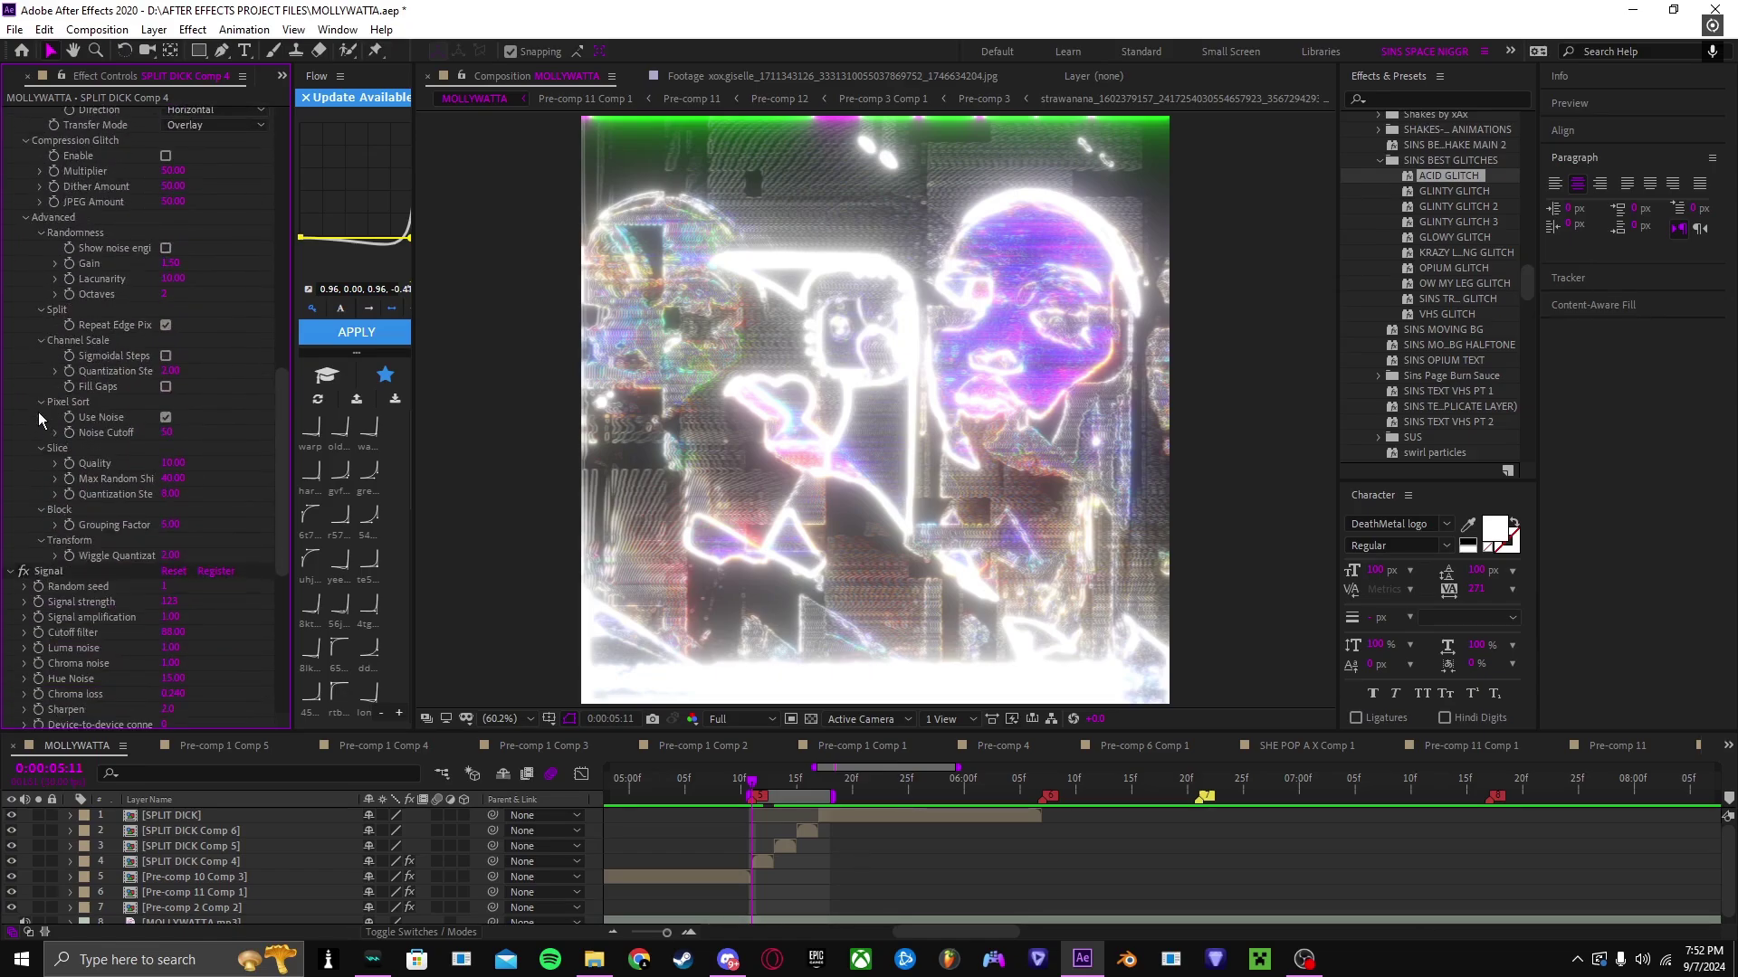
scroll(39, 418, down, 5)
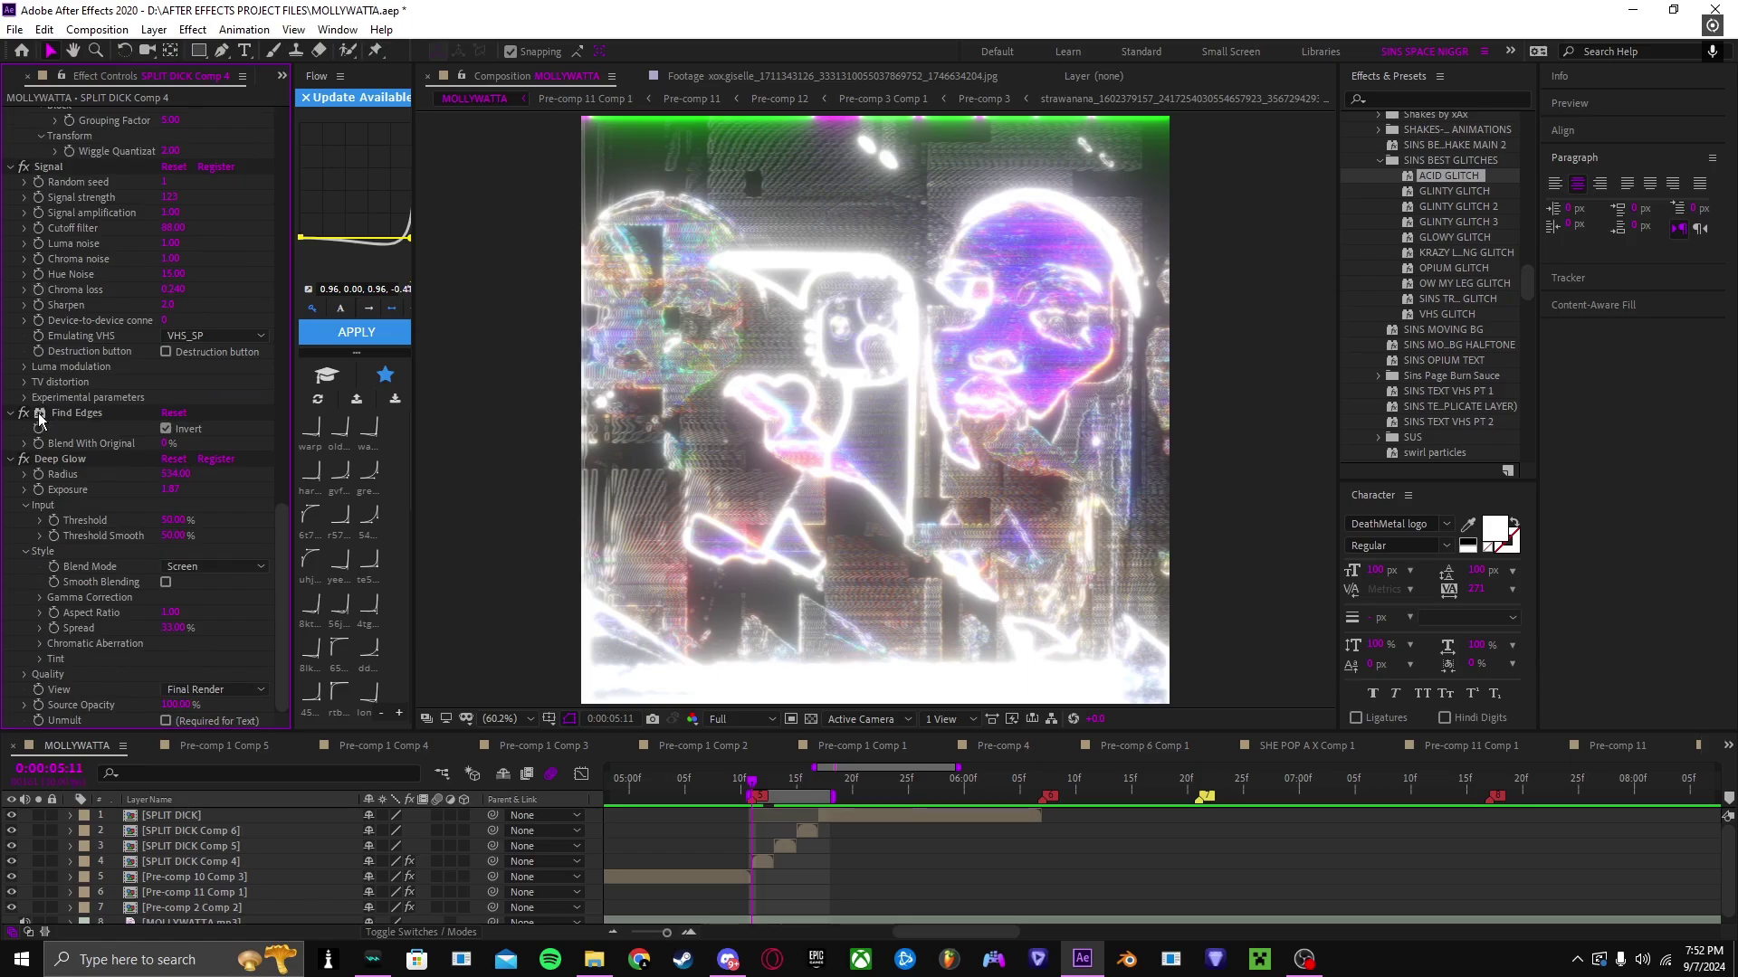
Step: Apply the GLINTY GLITCH preset to the SPLIT DICK Comp 5 layer at 0:00:05:13
drag(752, 783, 773, 783)
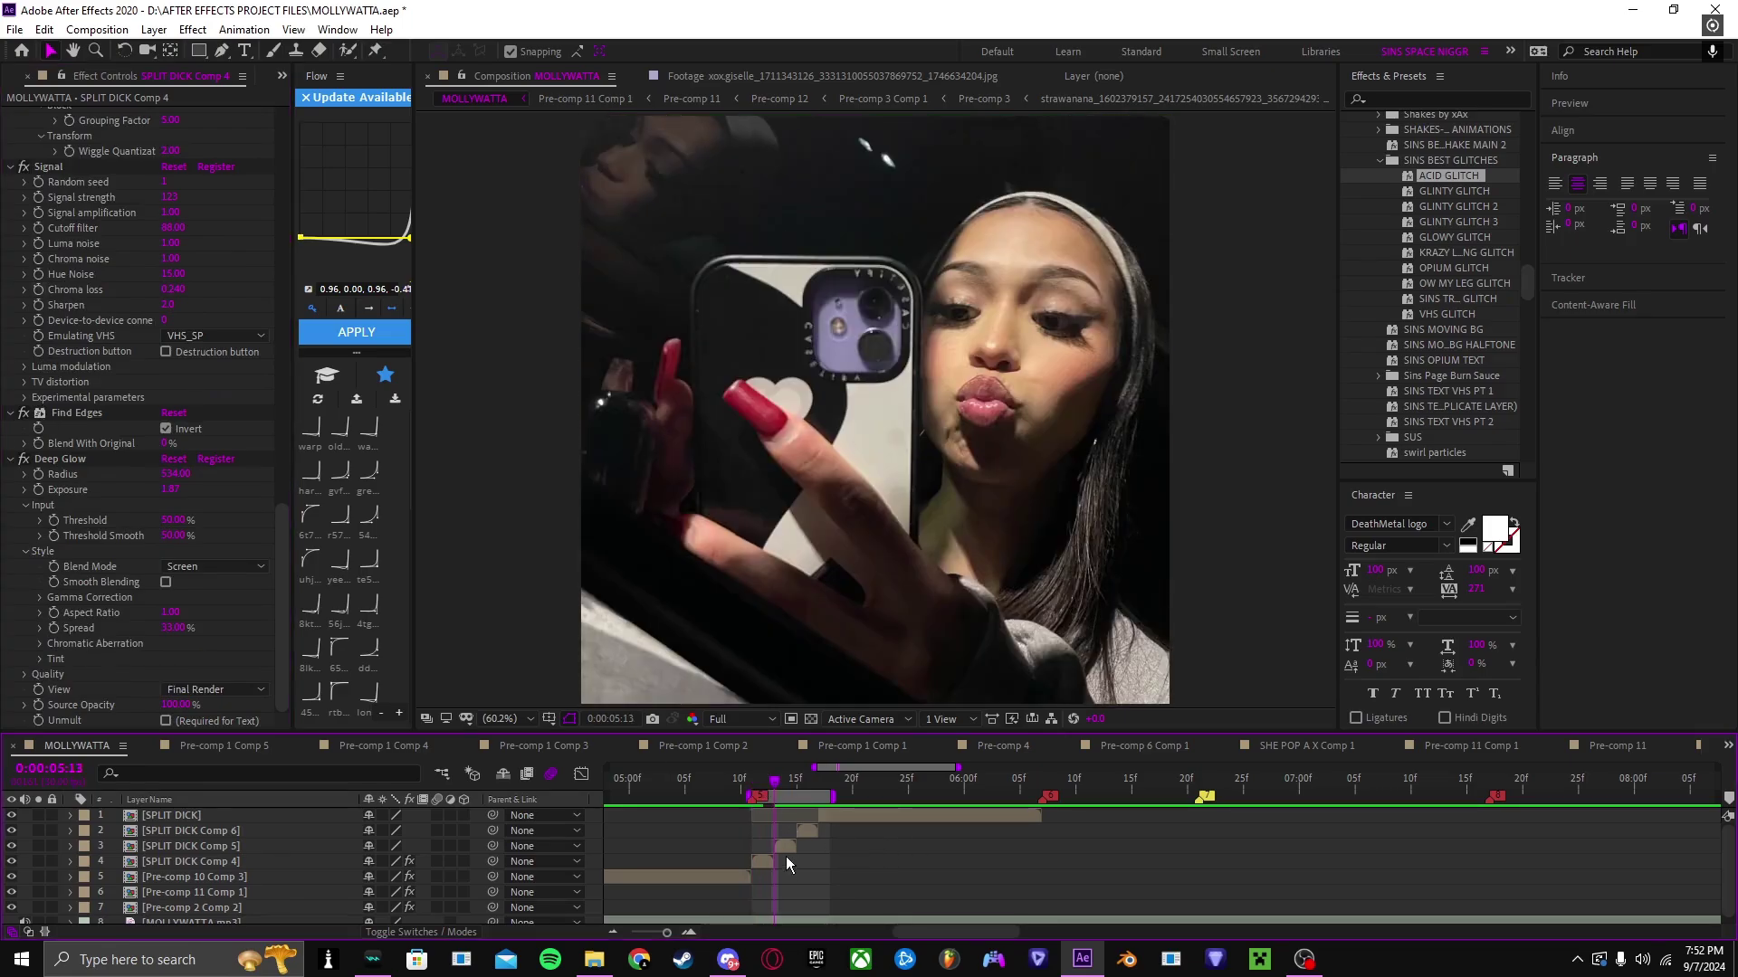
click(790, 850)
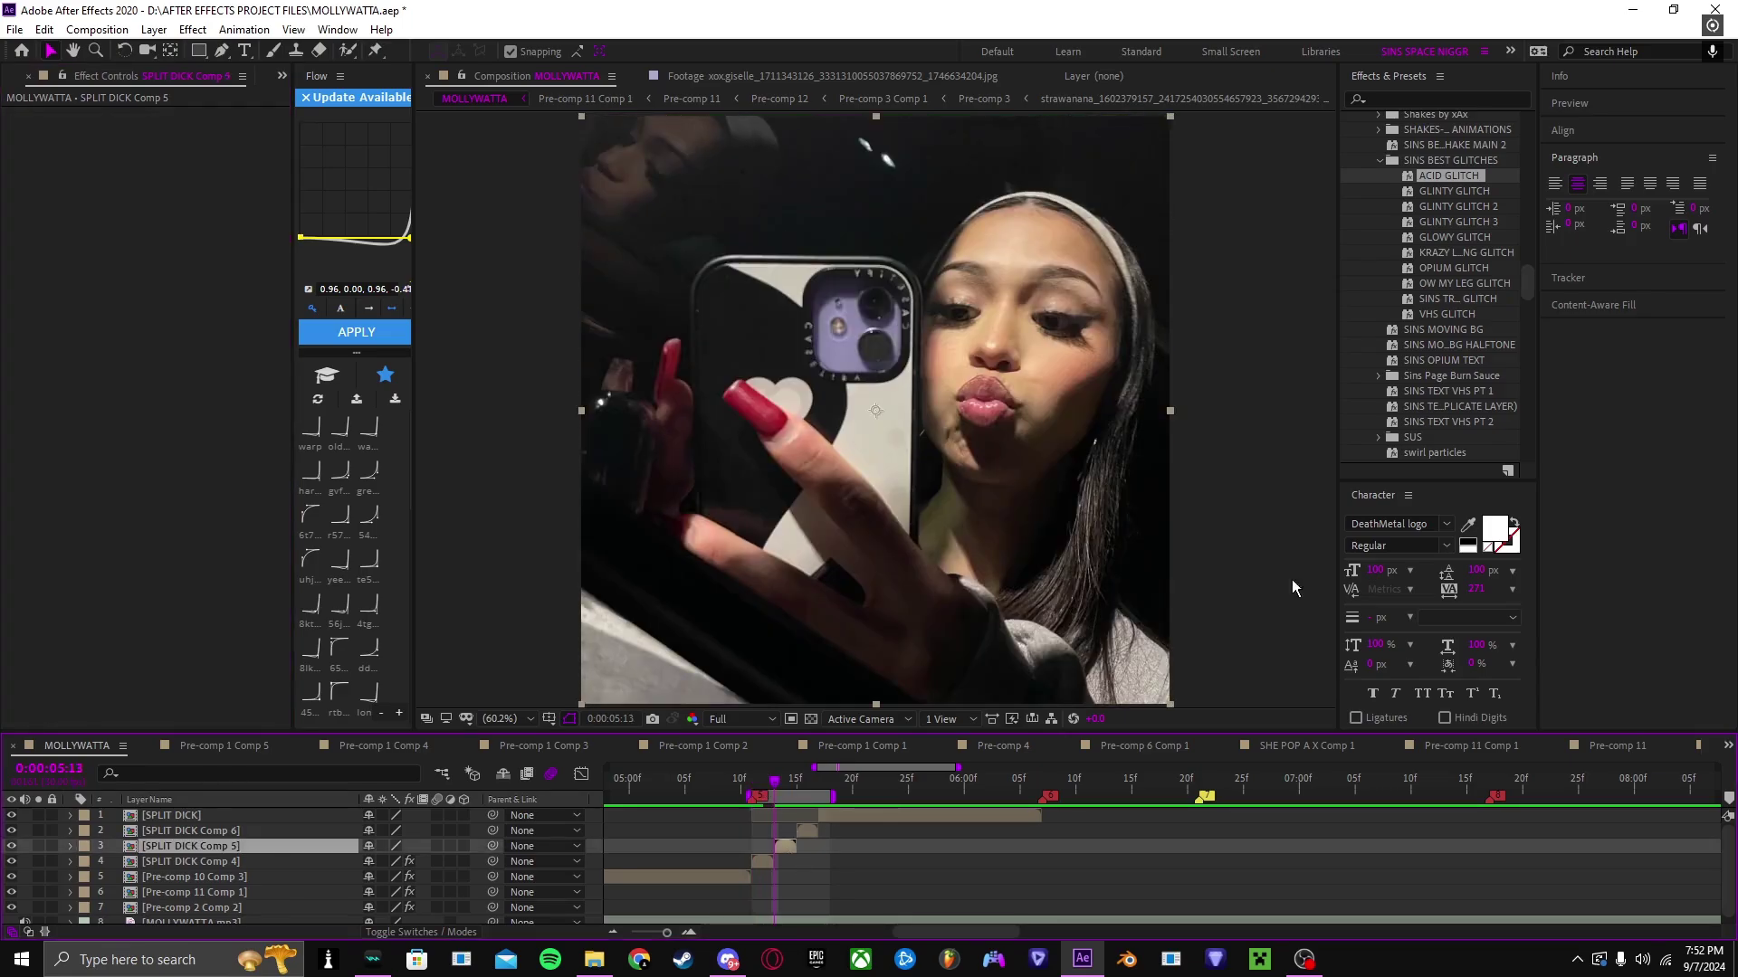
double_click(1468, 191)
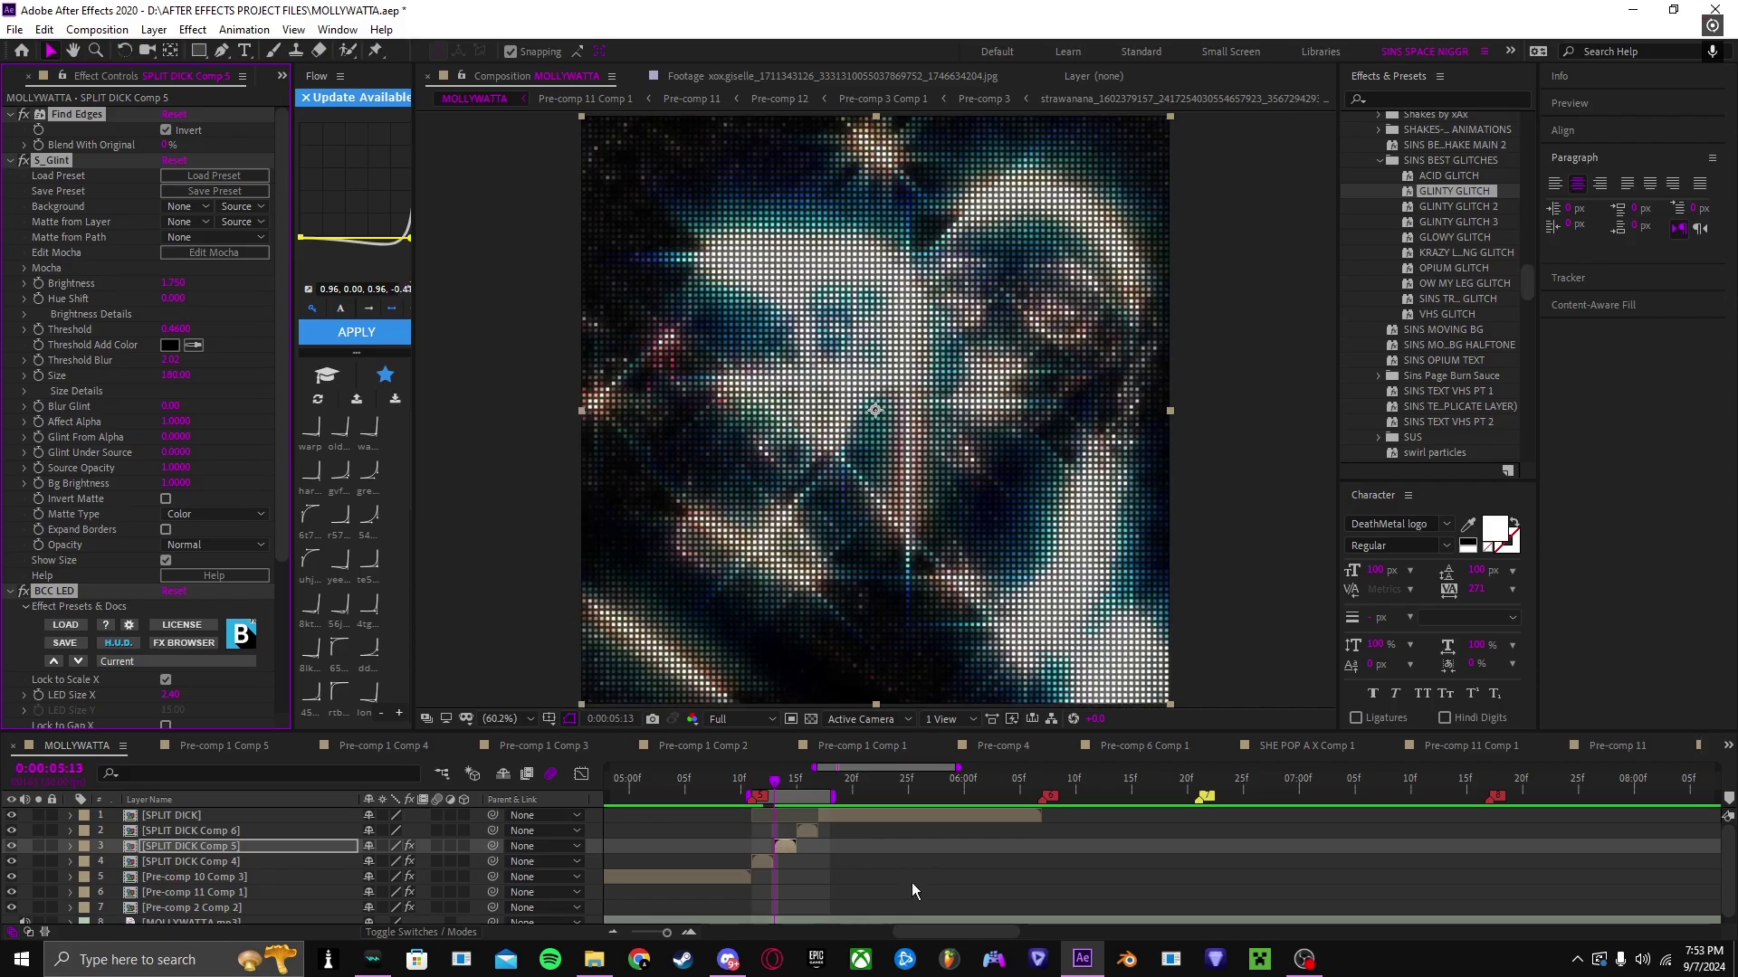
click(914, 887)
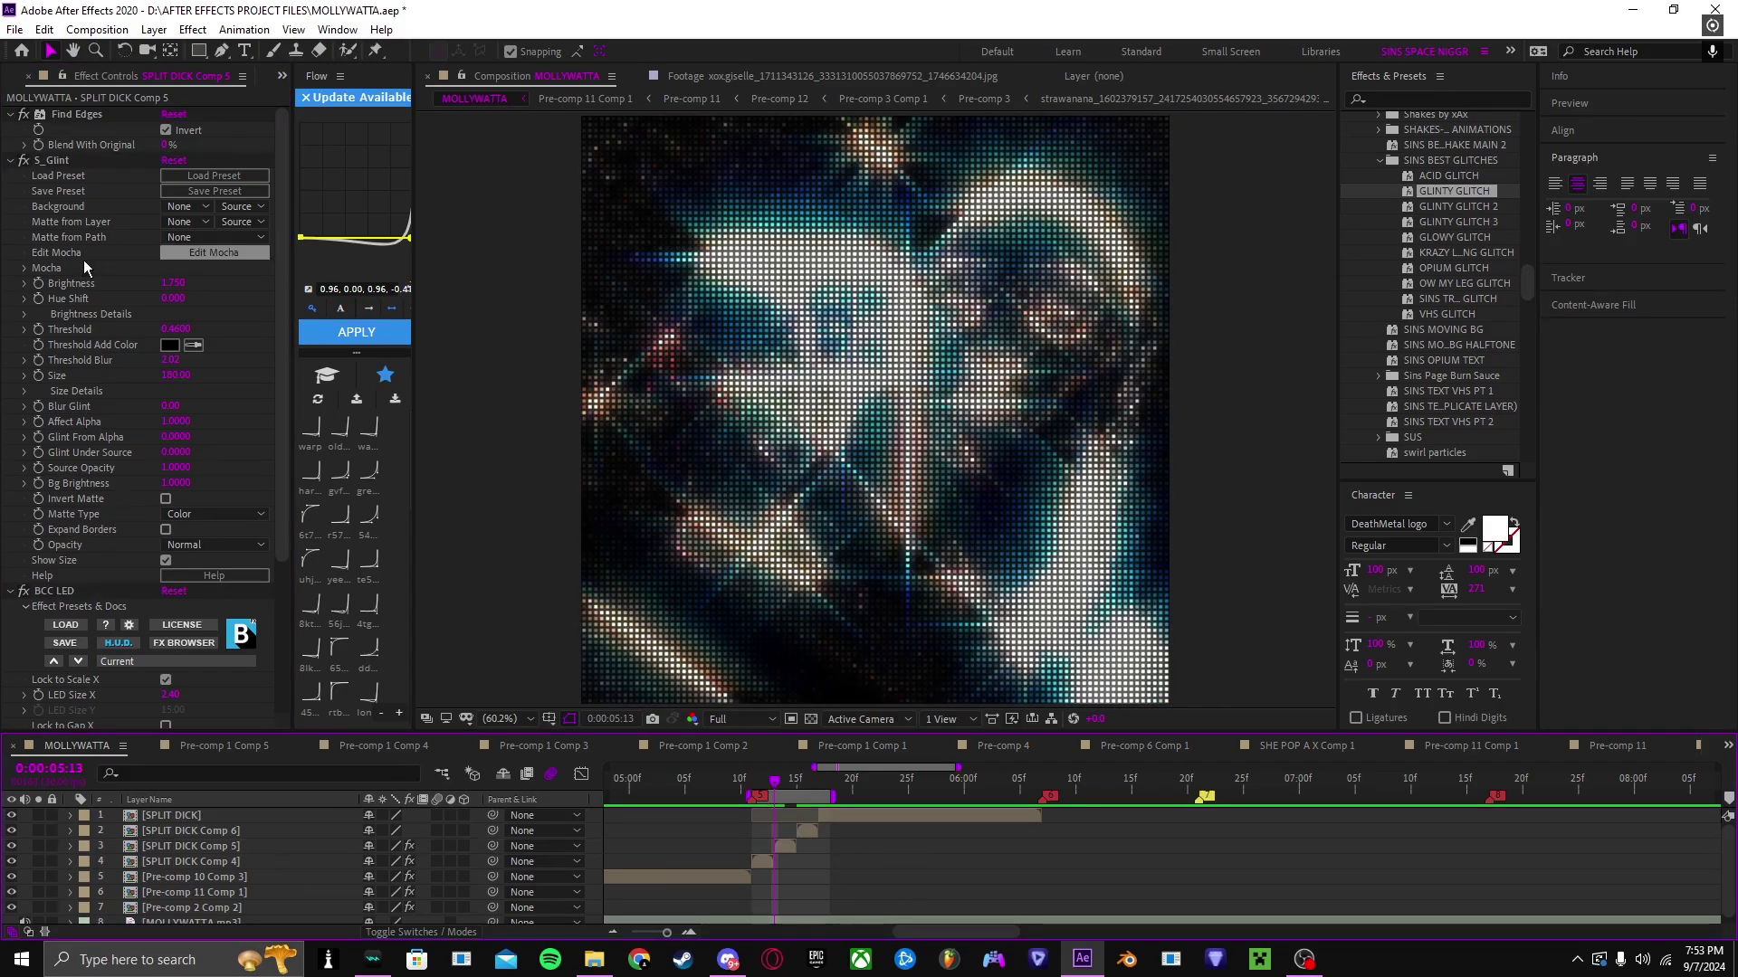
Step: Add the Deep Glow effect below BCC LED on SPLIT DICK Comp 5 and enable its Smooth Blending
scroll(83, 259, down, 5)
click(1442, 97)
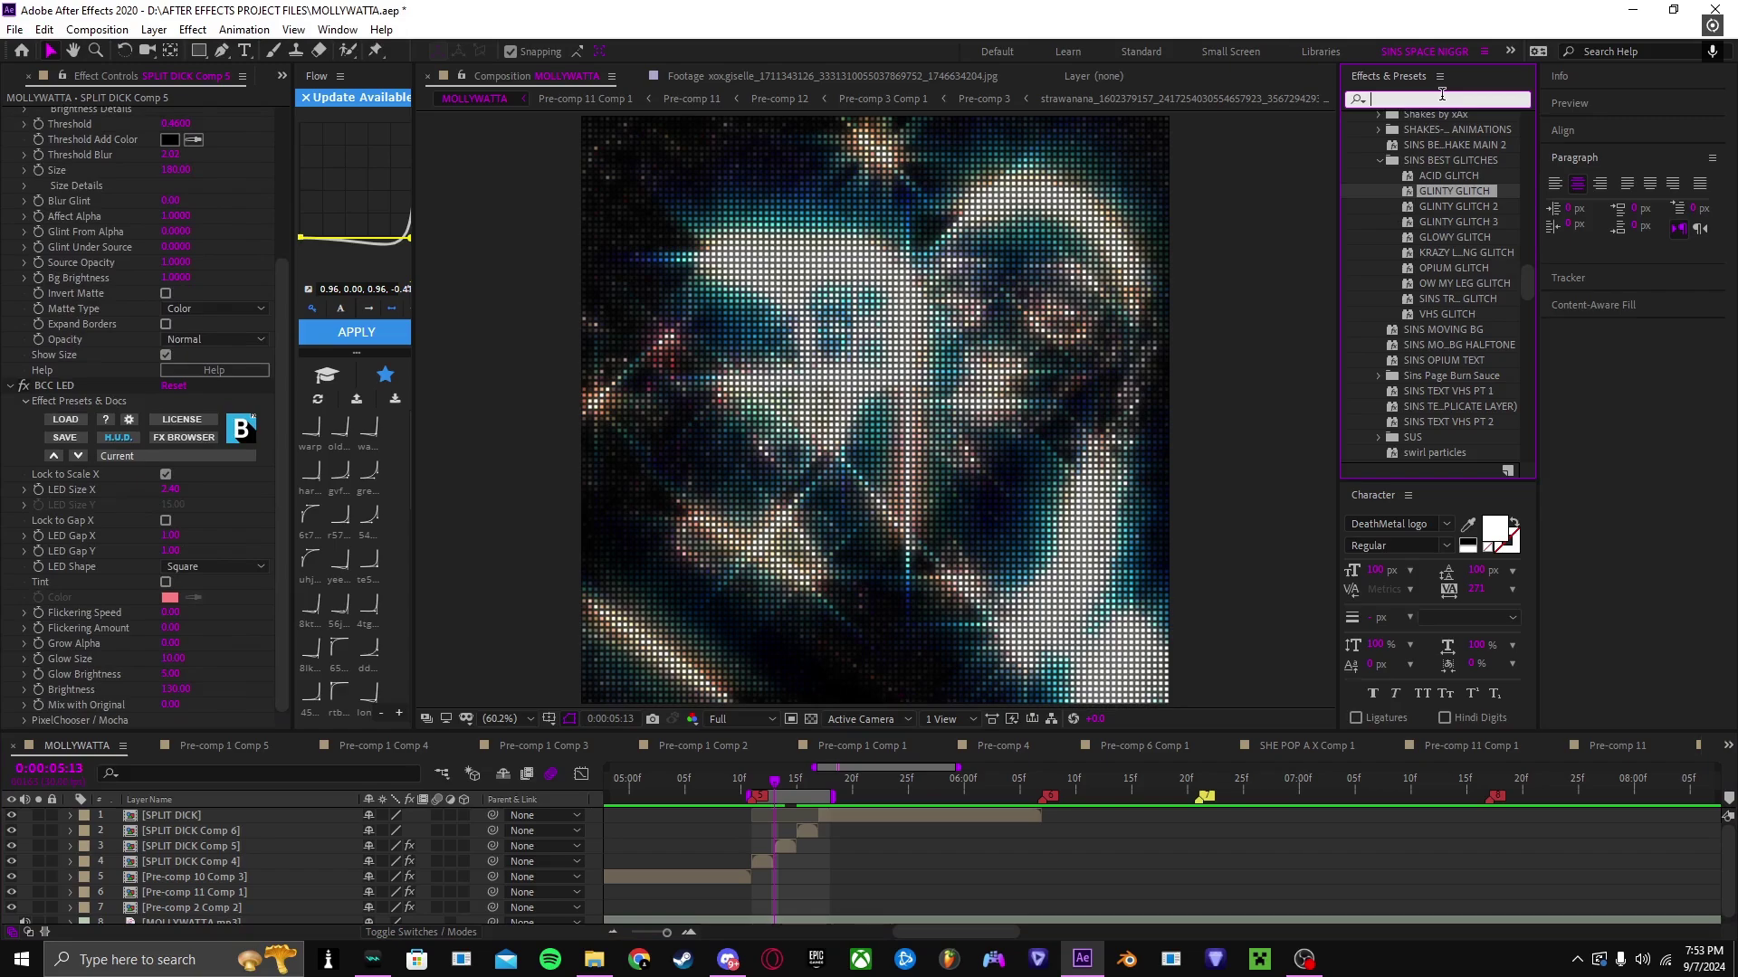
text(deep)
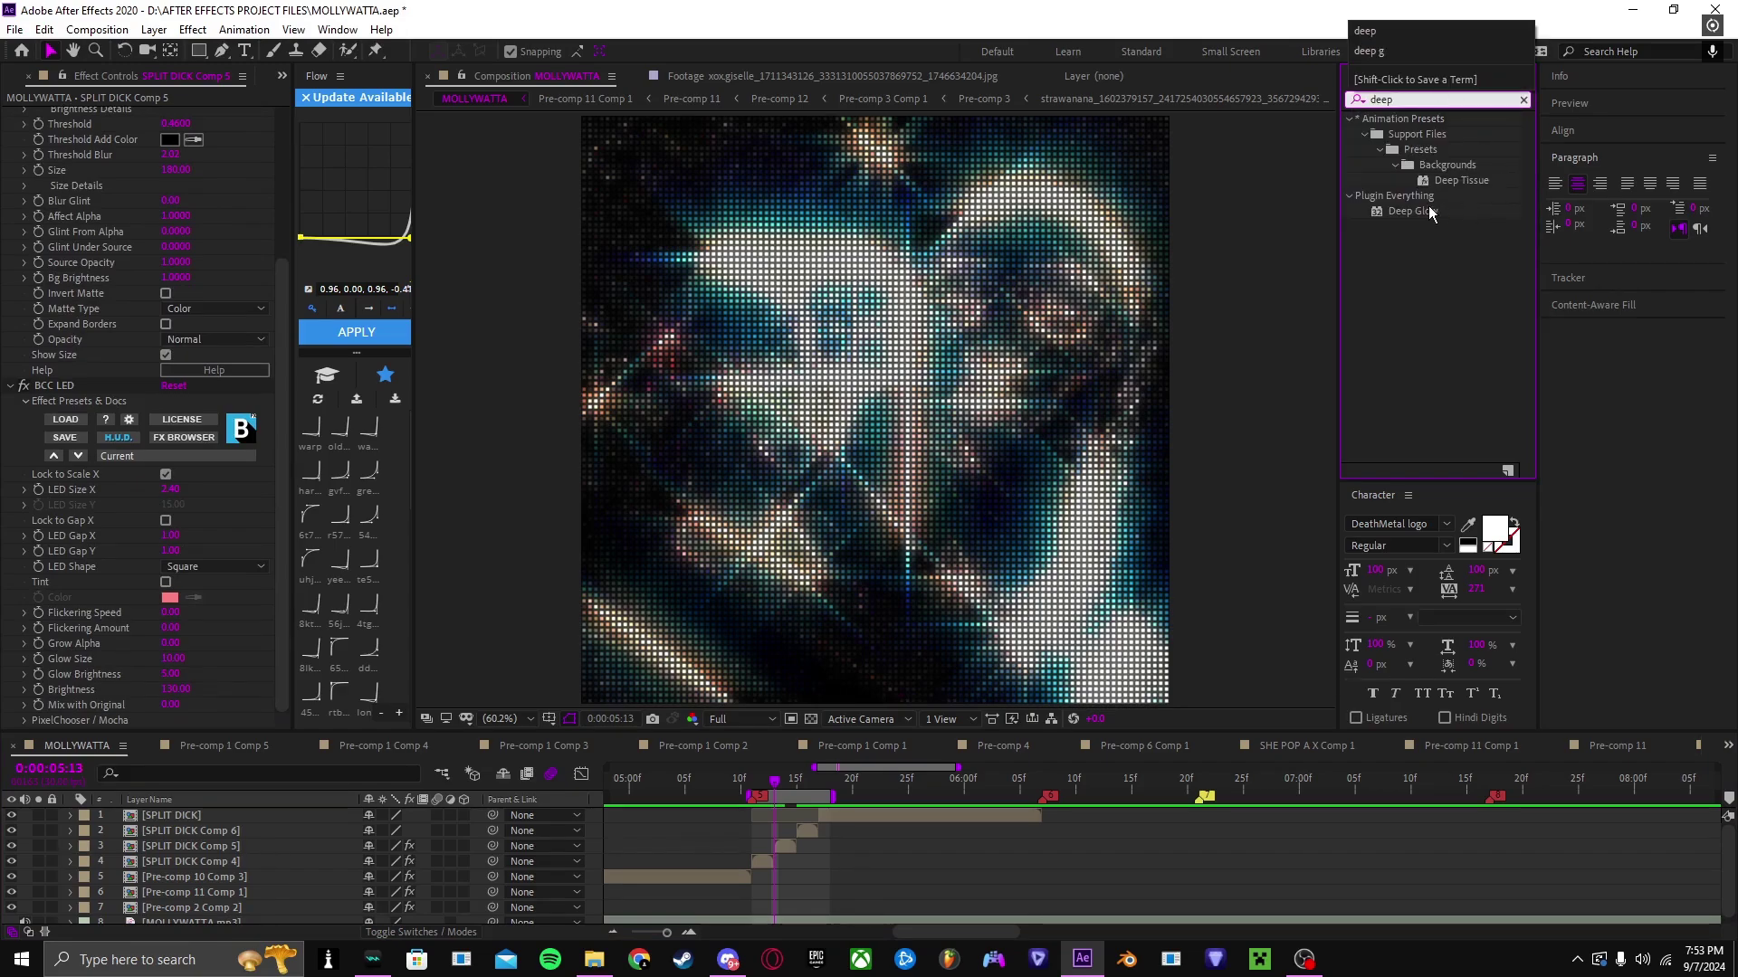
click(1430, 212)
drag(1420, 209, 258, 709)
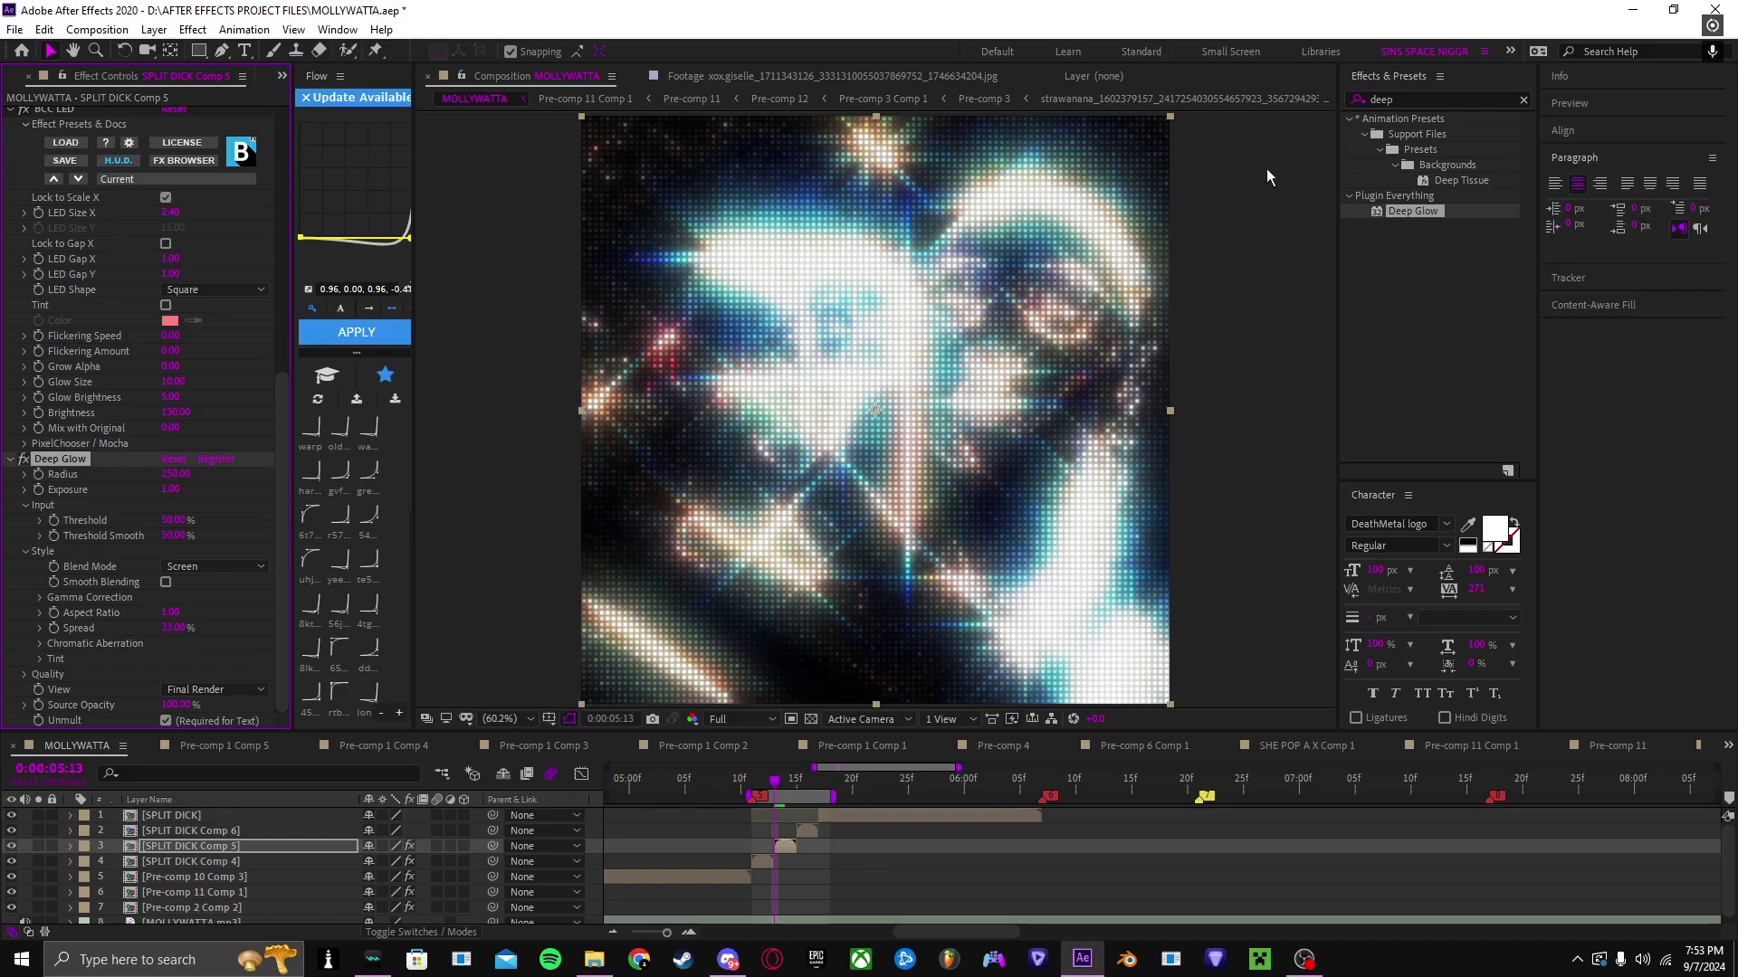
click(165, 582)
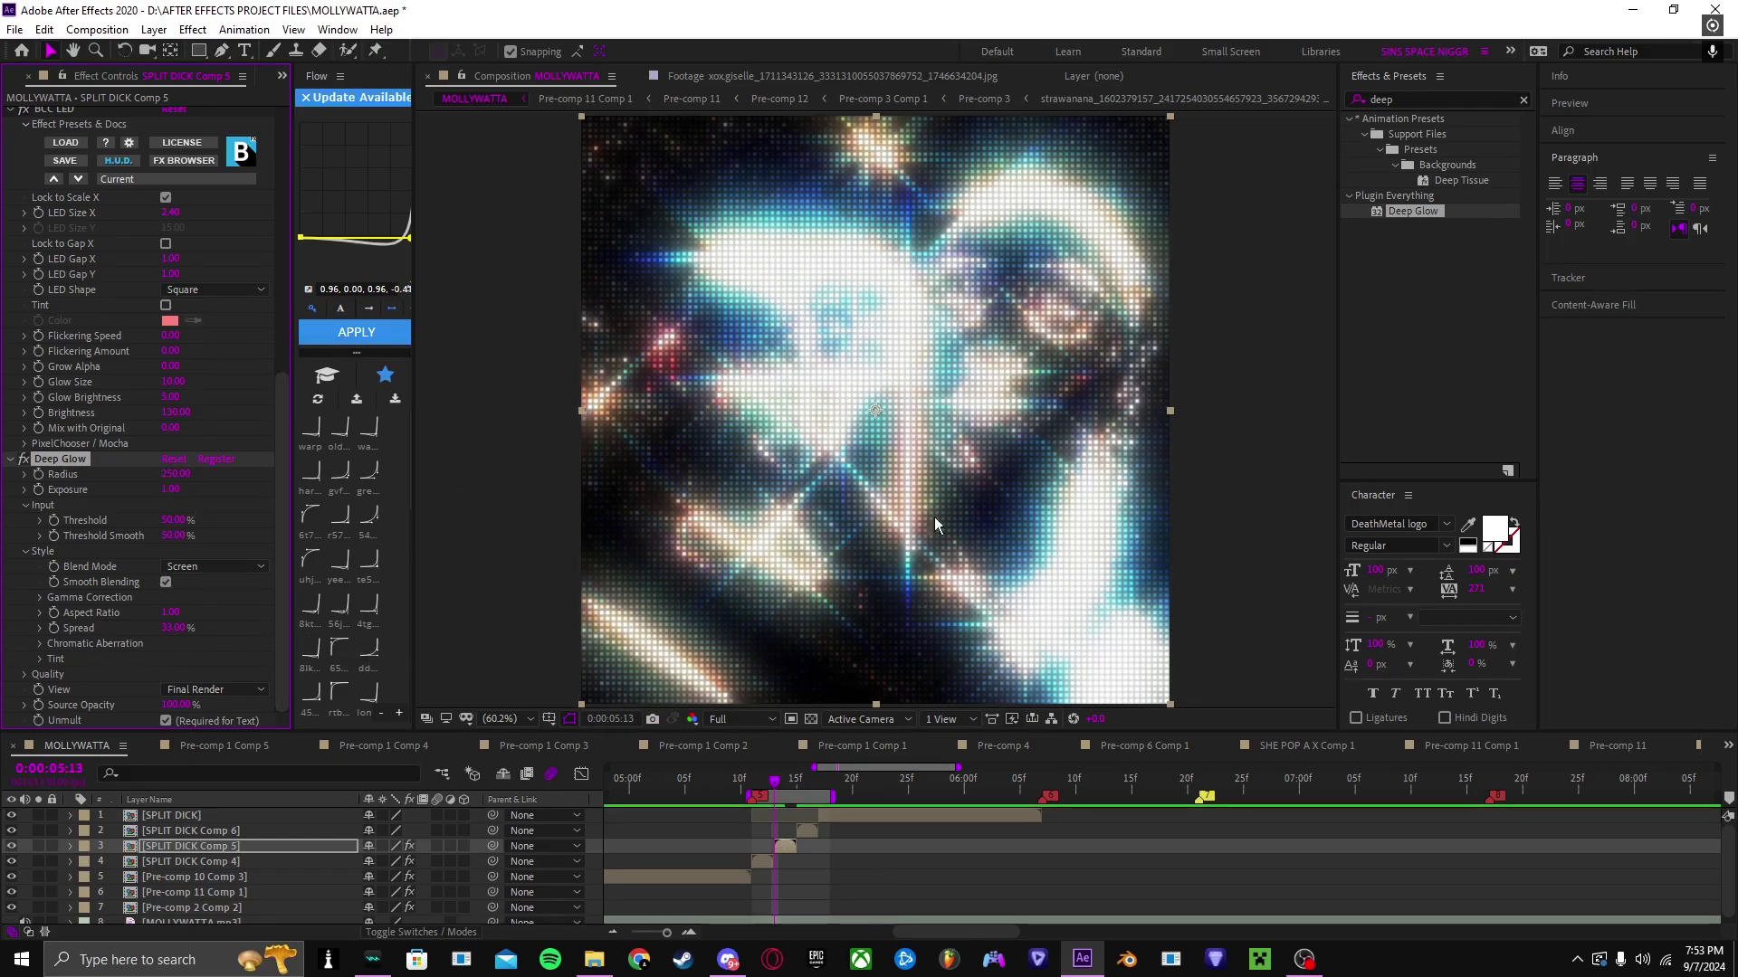
Step: Apply the GLINTY GLITCH 2 preset from the SINS BEST GLITCHES folder to the SPLIT DICK Comp 6 layer at 0:00:05:15
click(801, 792)
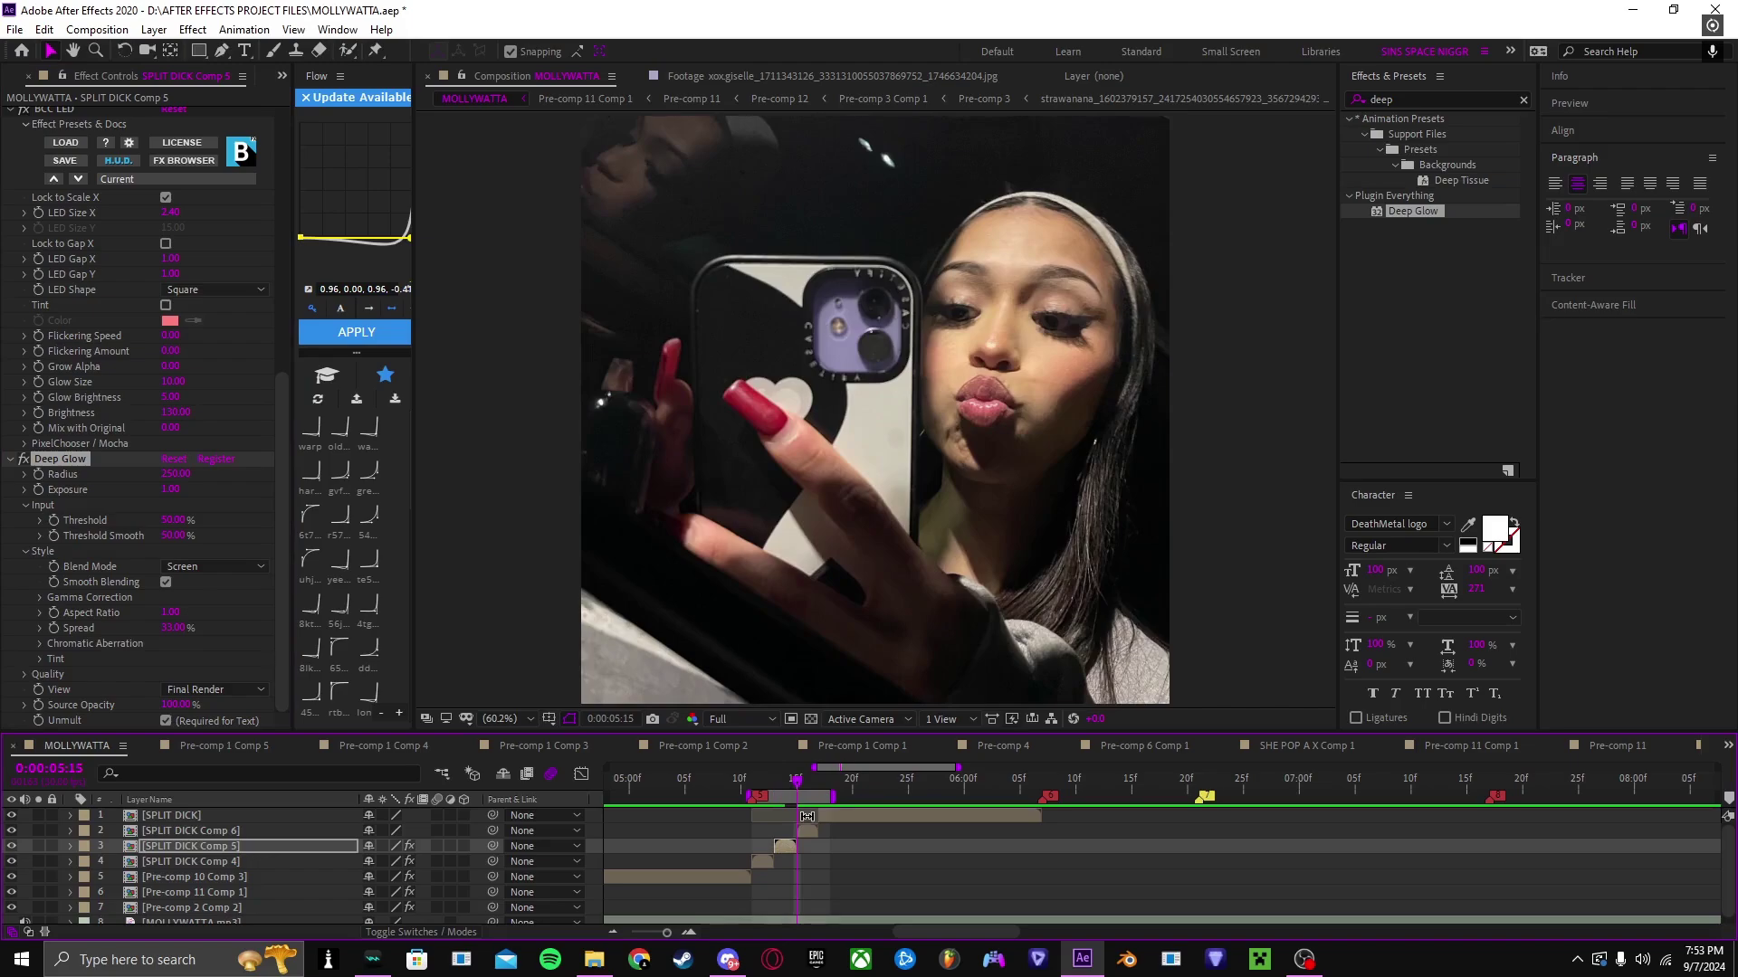
click(808, 830)
click(1521, 98)
click(1348, 119)
click(1356, 143)
scroll(1421, 290, down, 5)
scroll(1420, 288, down, 10)
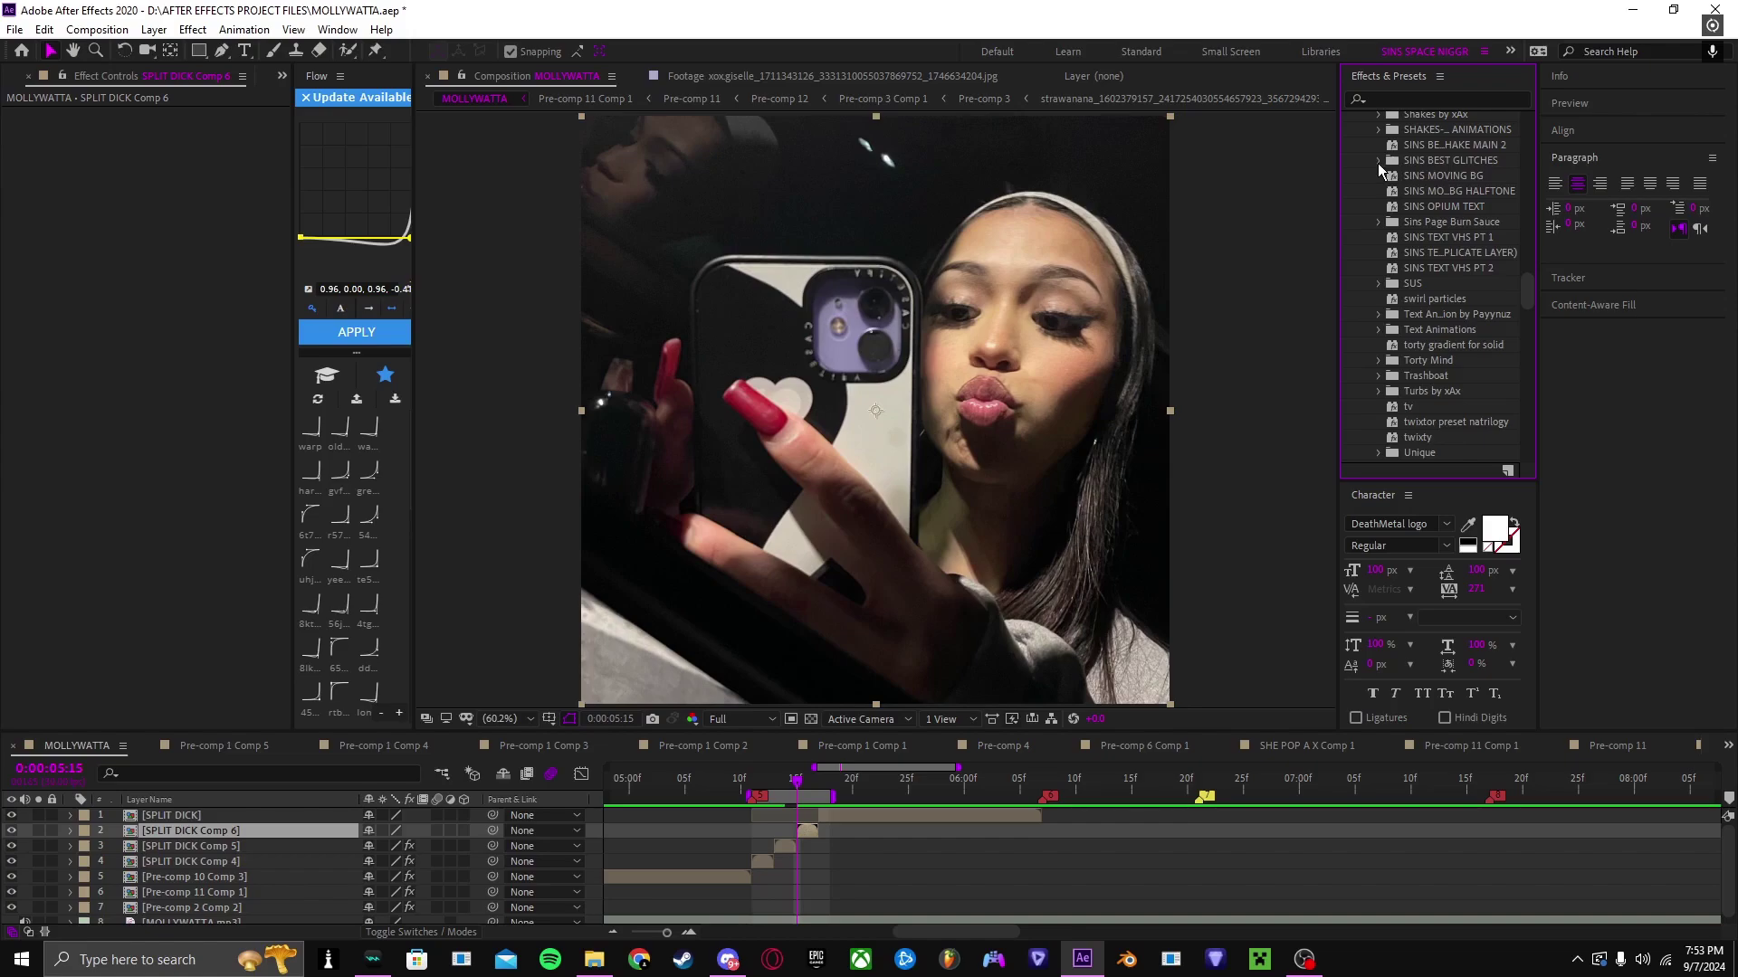
click(1378, 161)
double_click(1434, 208)
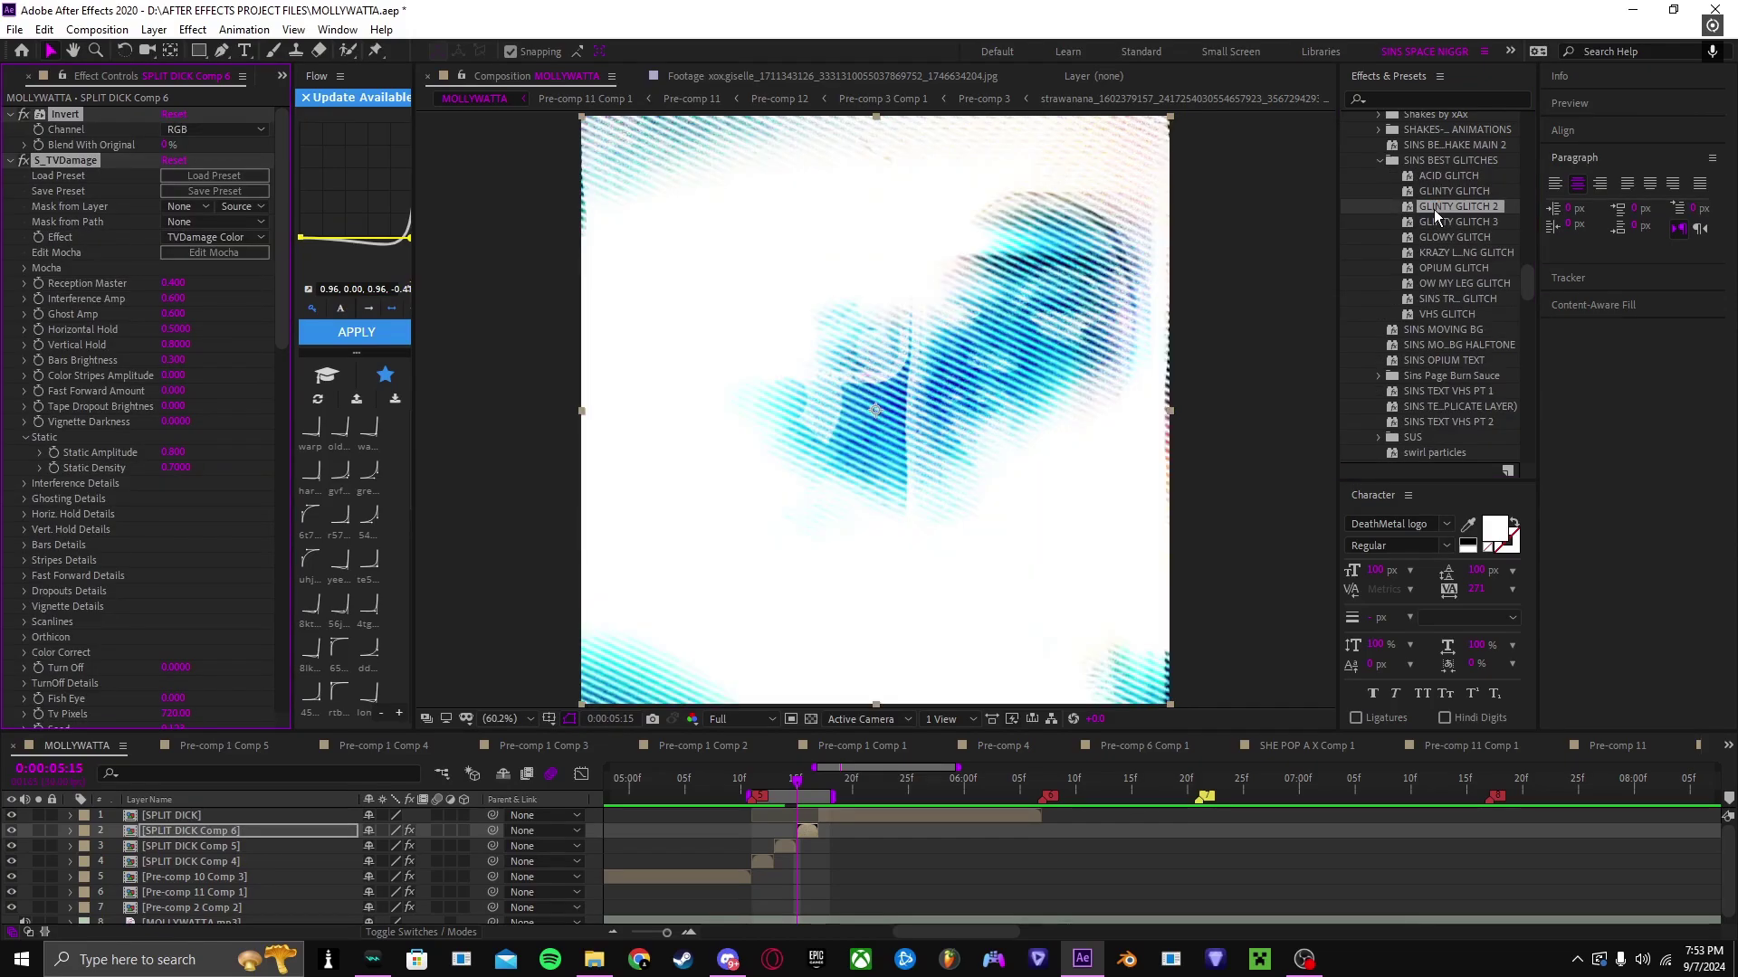
click(179, 545)
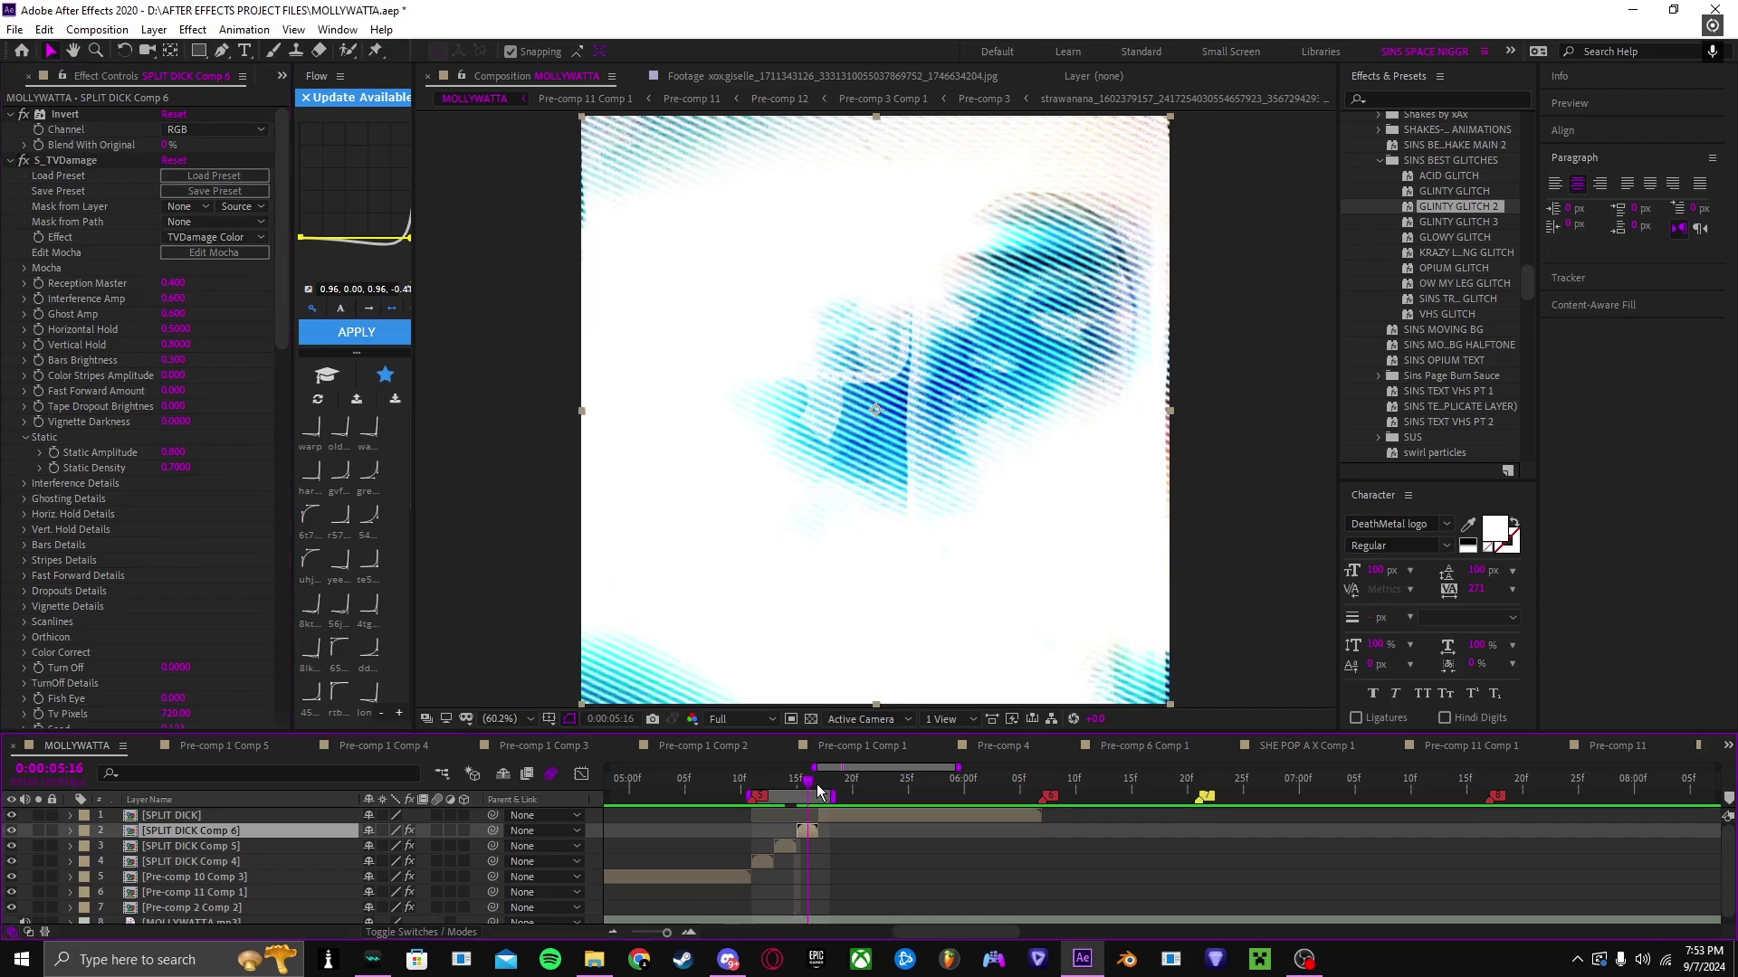
Step: Review the glitched segments back to 0:00:05:11 and examine the S_TVDamage, S_Glint and S_ScanLines settings on SPLIT DICK Comp 6
drag(820, 792, 749, 791)
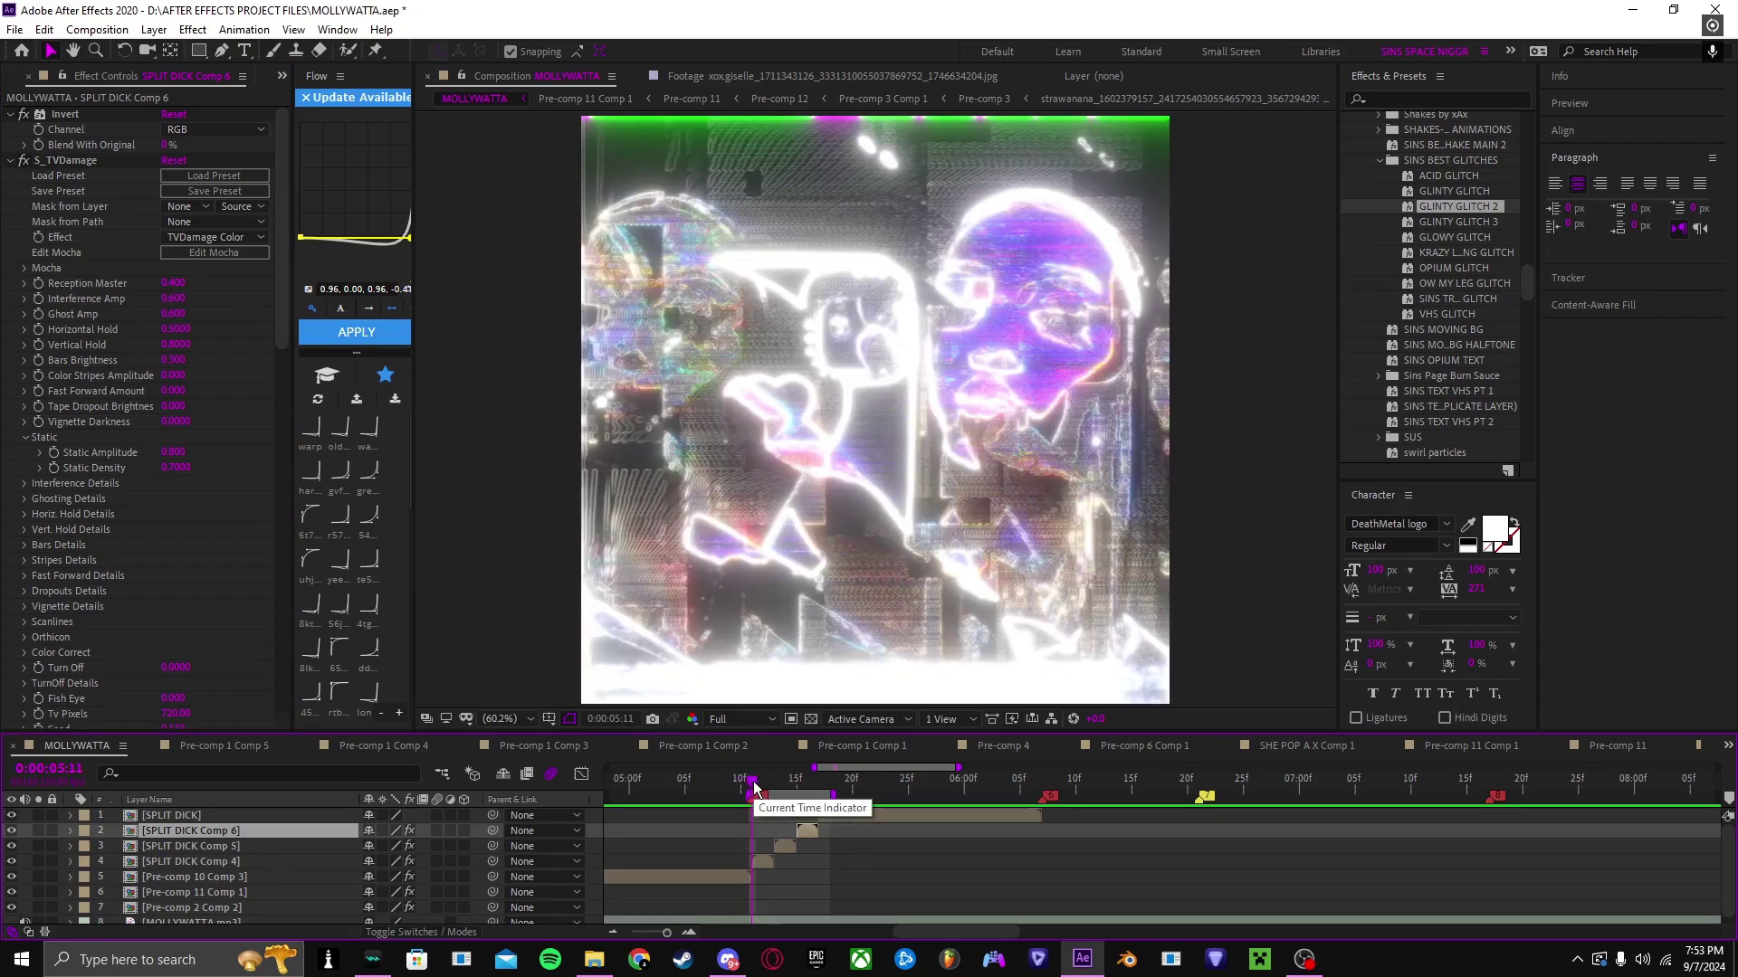
scroll(37, 296, down, 8)
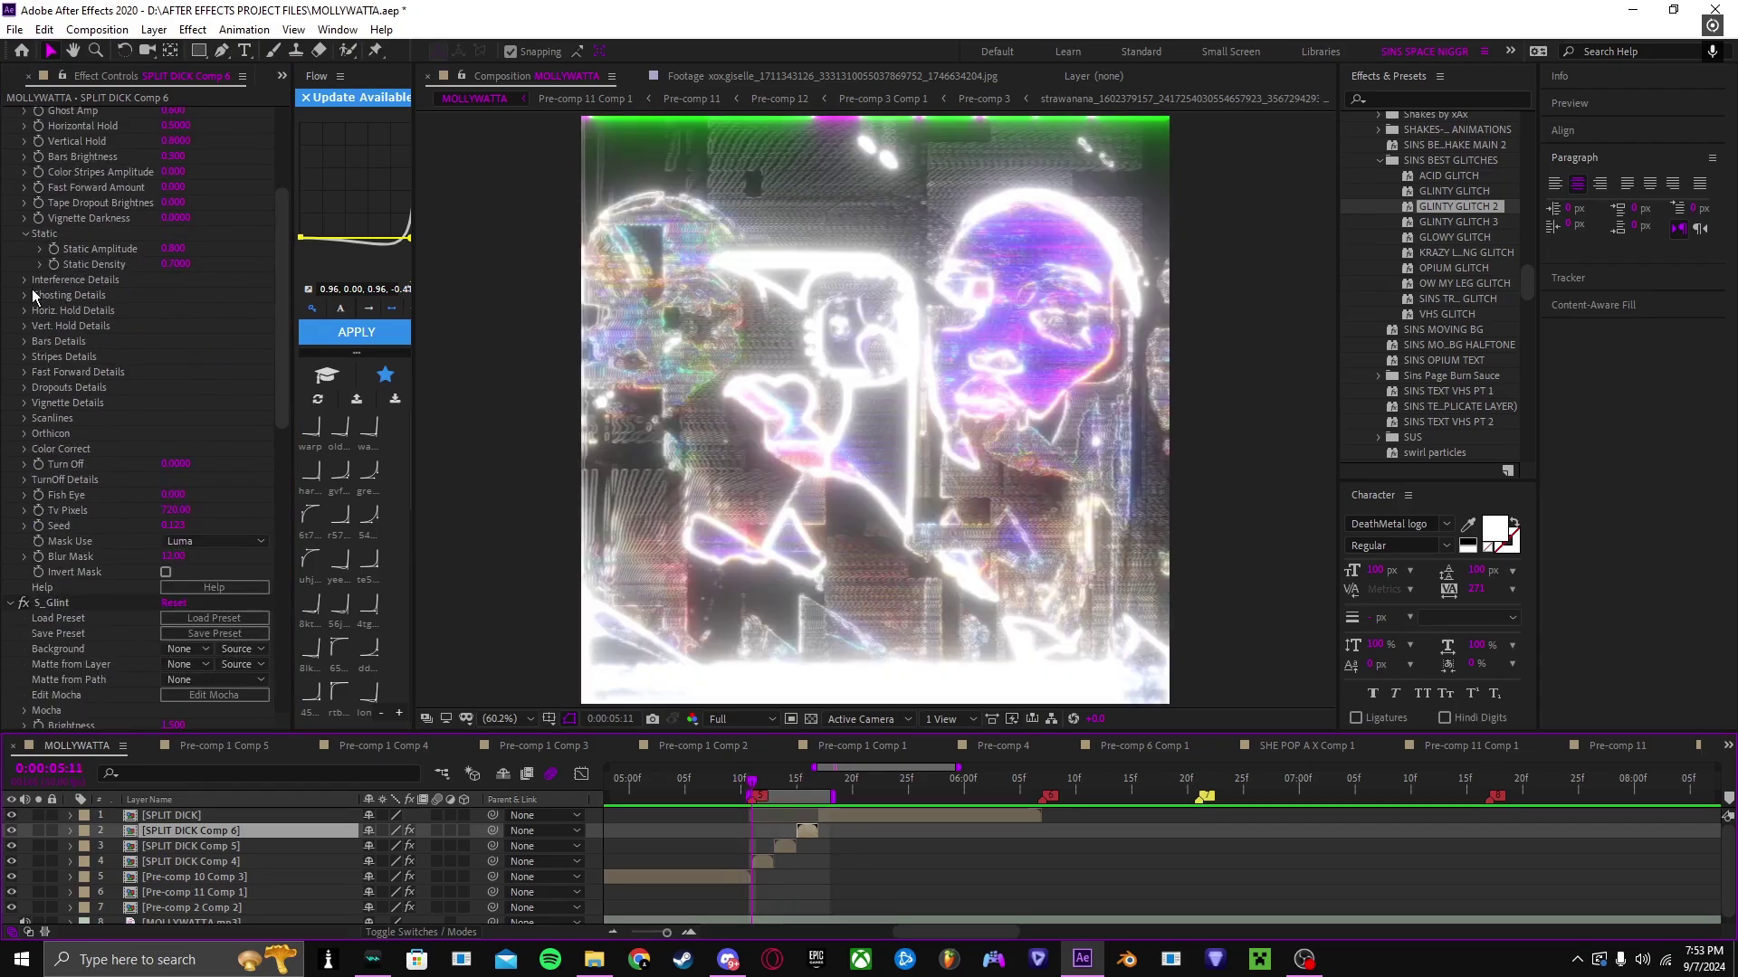
scroll(36, 296, down, 5)
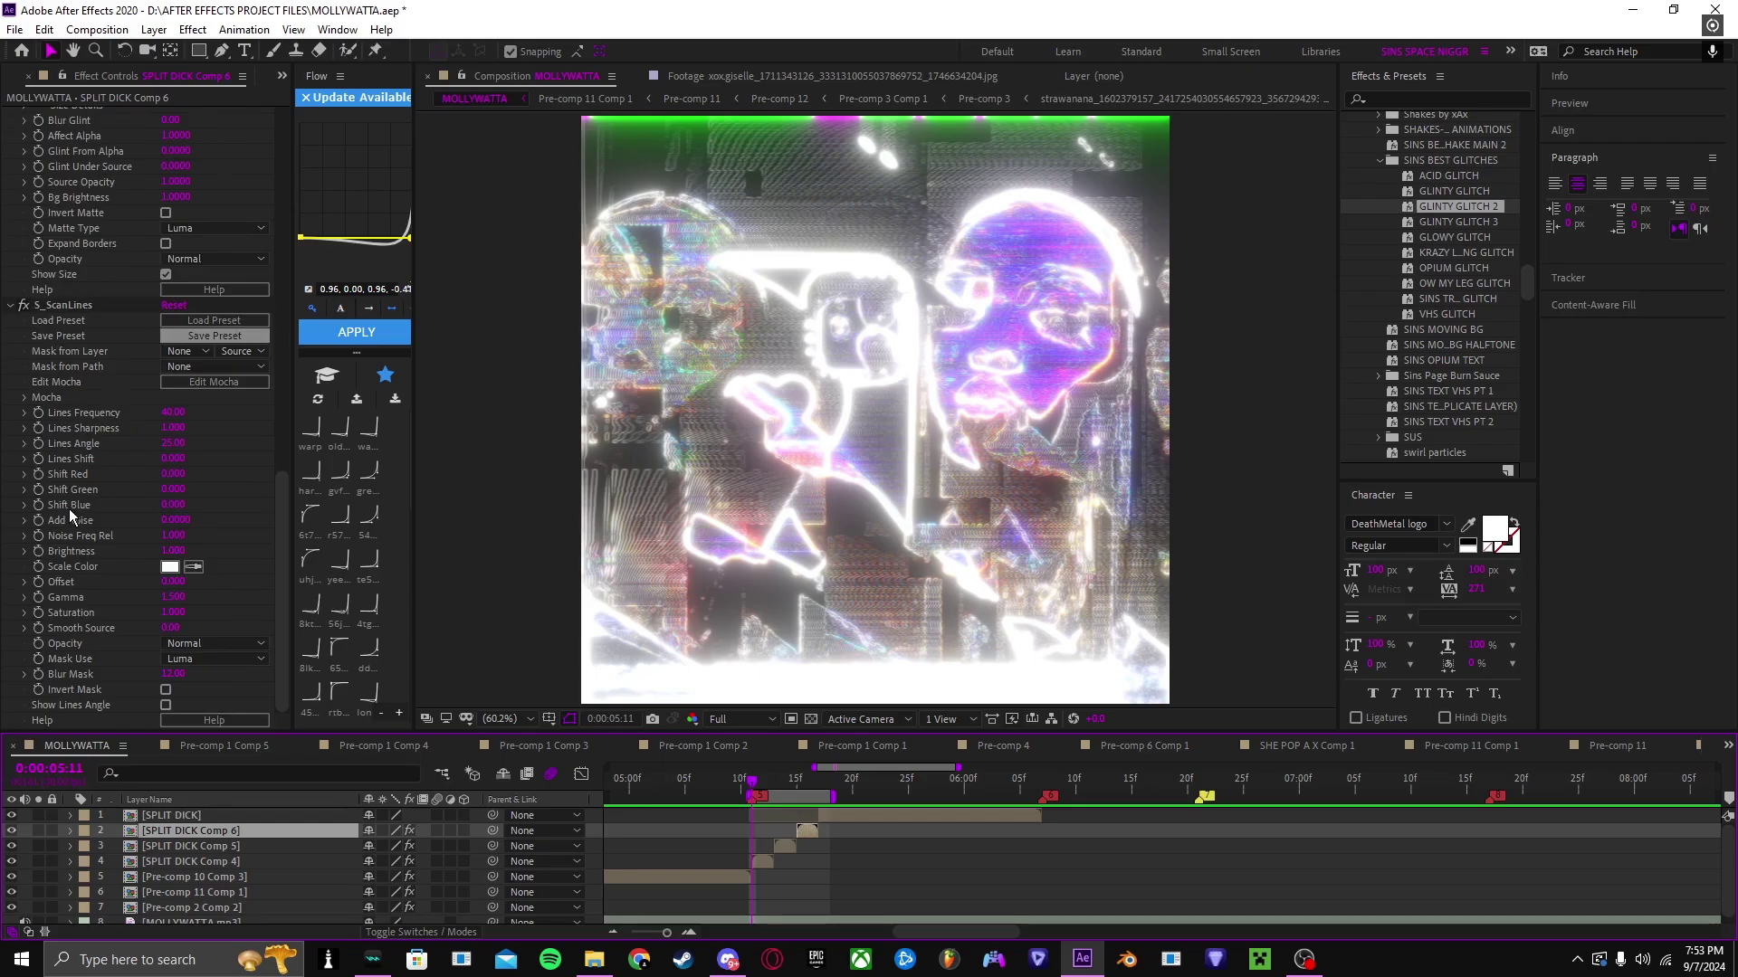
scroll(70, 516, down, 10)
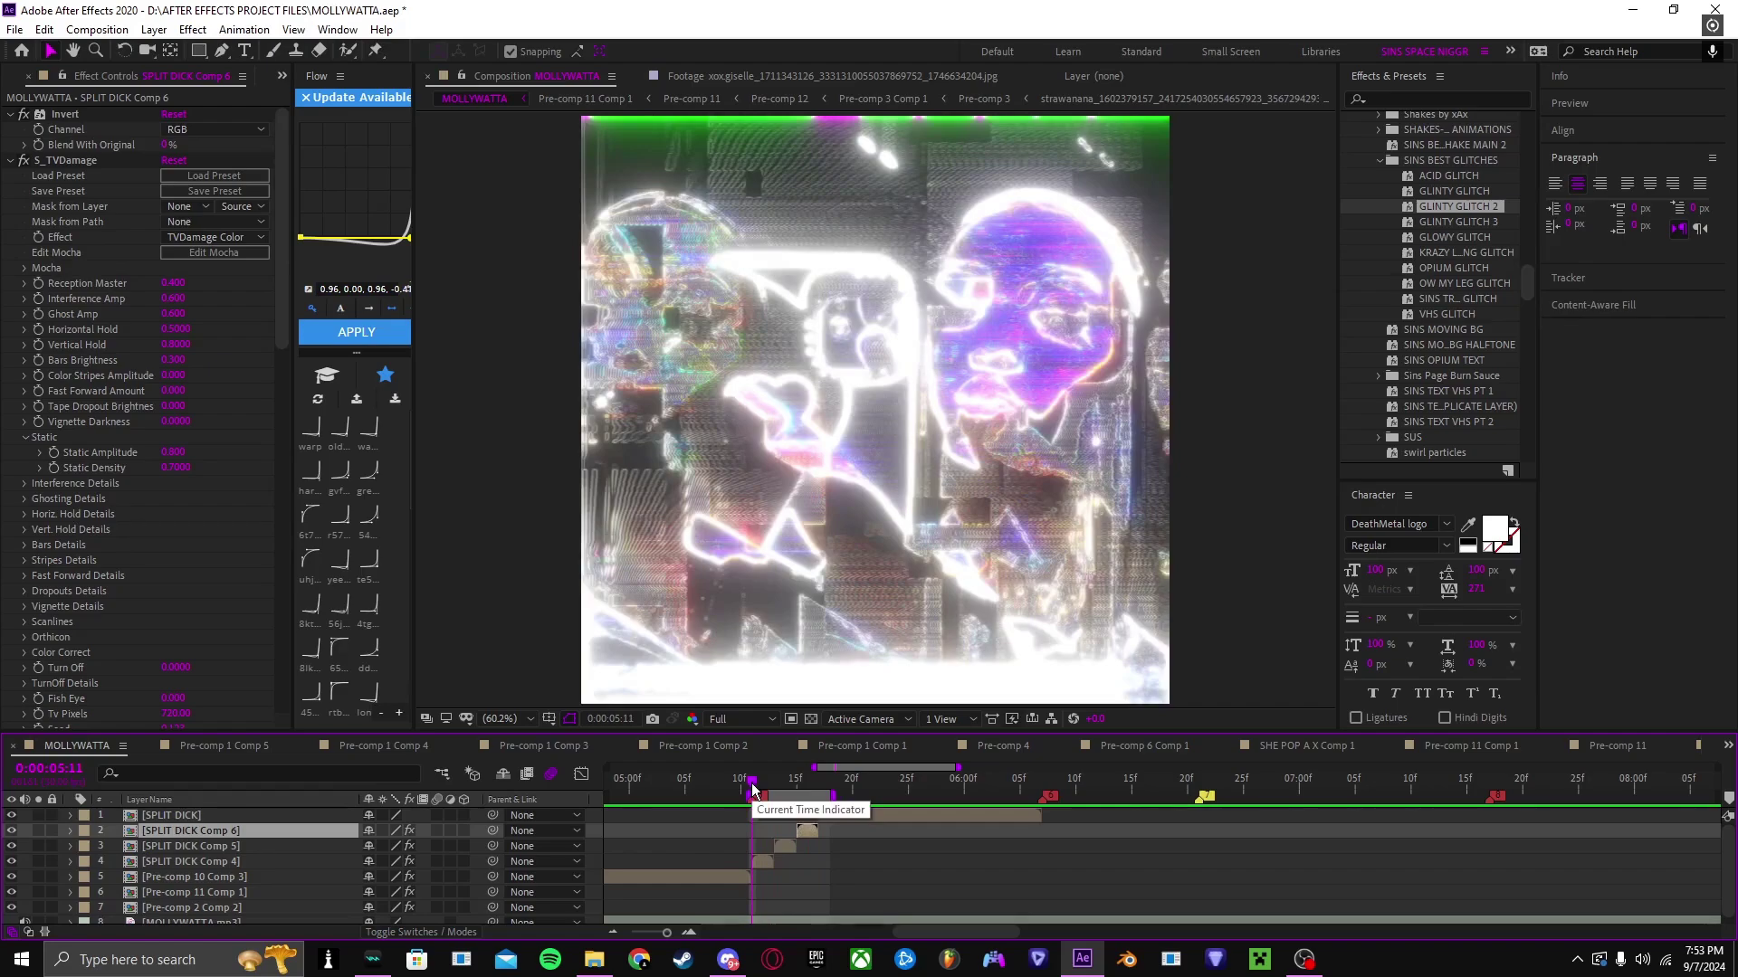
Step: Remove all effects from the SPLIT DICK Comp 4 layer
click(763, 861)
click(81, 115)
scroll(66, 269, down, 15)
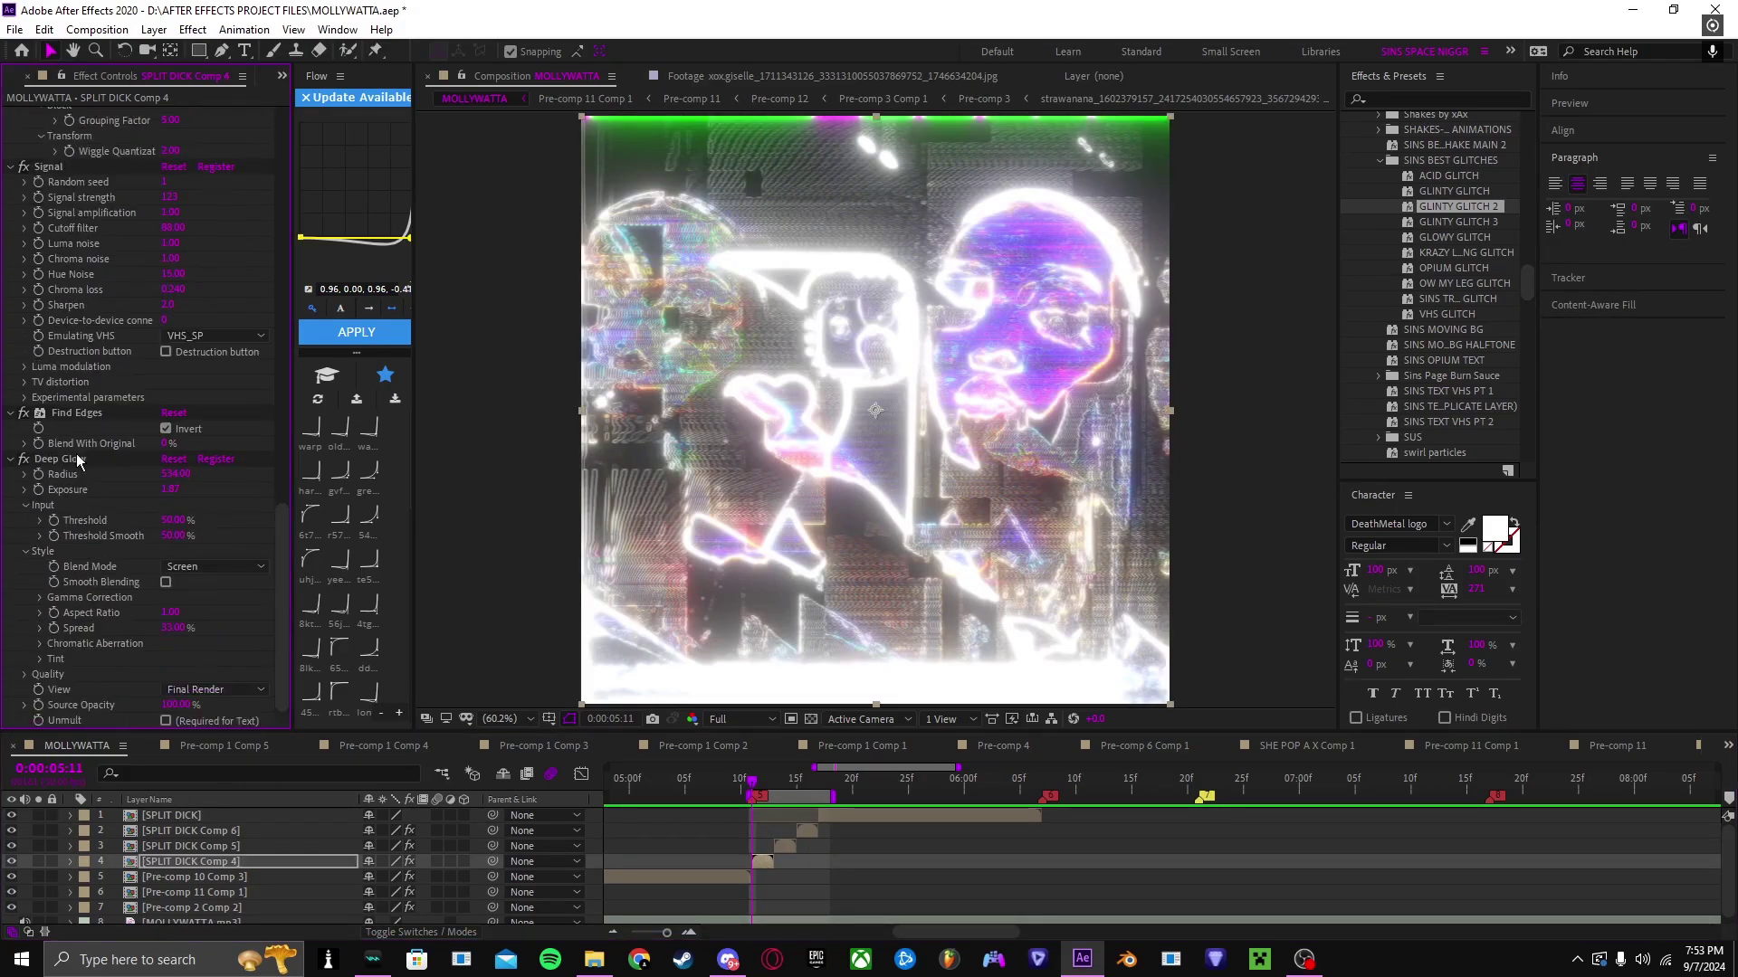
key(ctrl+a)
key(Delete)
Step: Delete the effects above Deep Glow, down to and including BCC LED, from the SPLIT DICK Comp 5 layer
click(785, 844)
click(68, 114)
scroll(47, 337, down, 5)
click(54, 428)
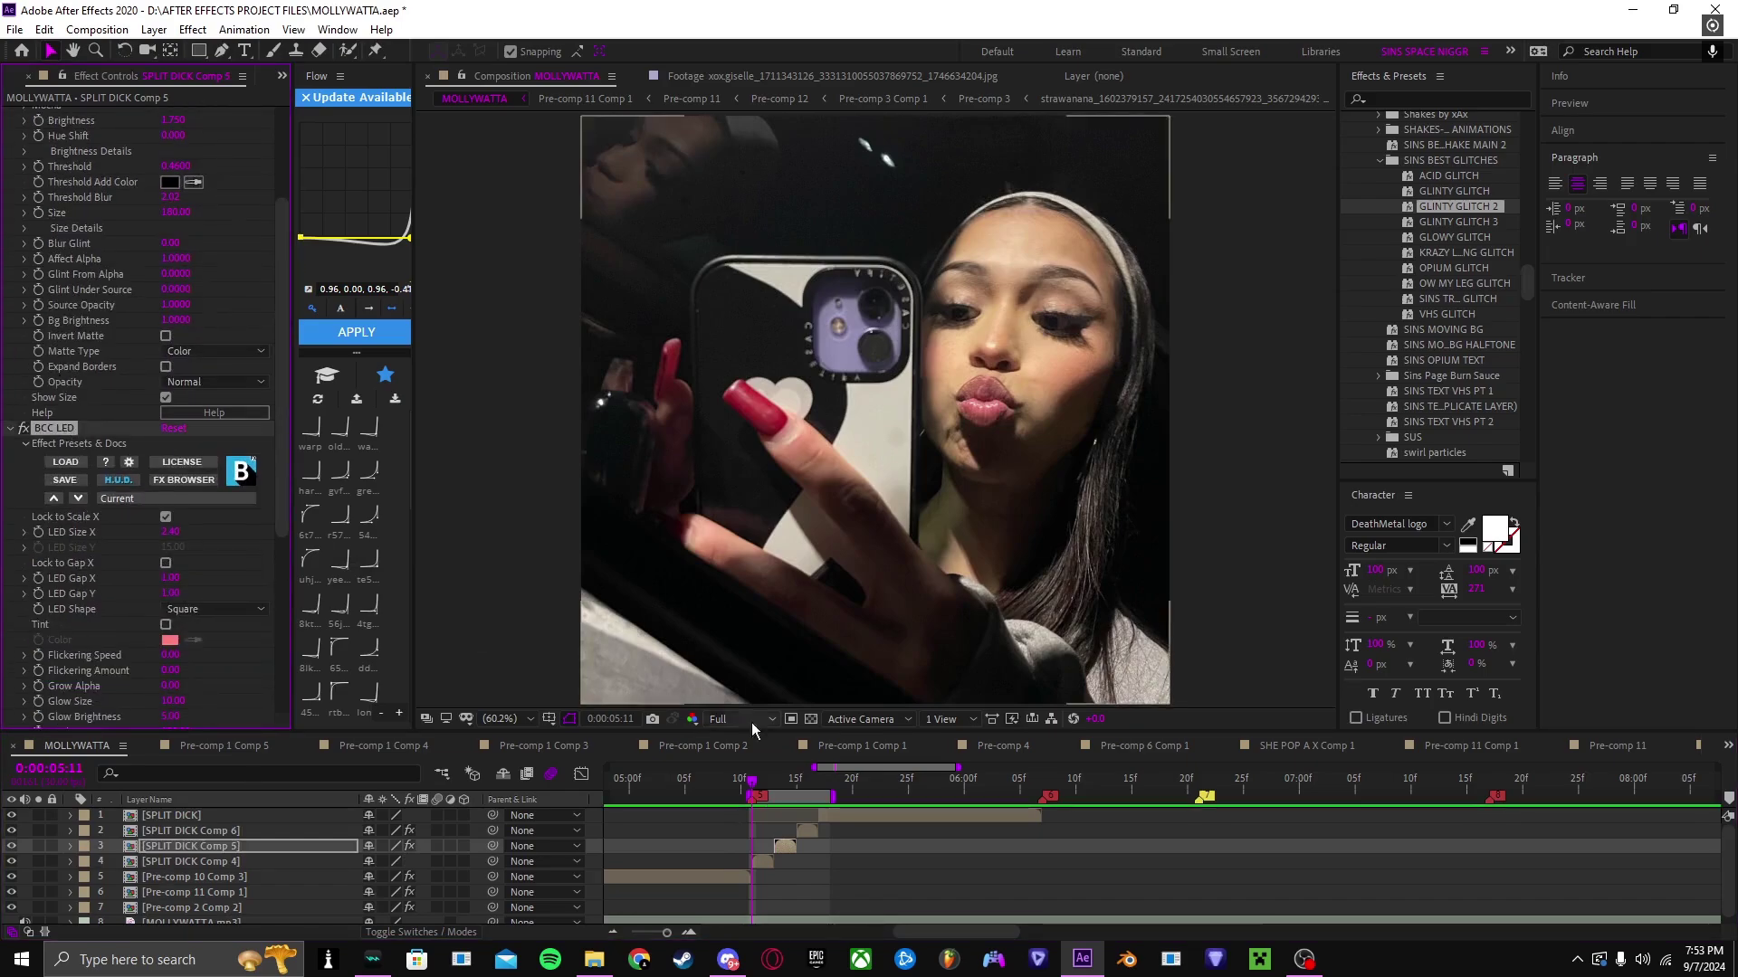
key(Delete)
Step: Go to 0:00:05:15 and remove all effects from the SPLIT DICK Comp 6 layer
click(804, 782)
click(797, 782)
click(807, 830)
click(45, 112)
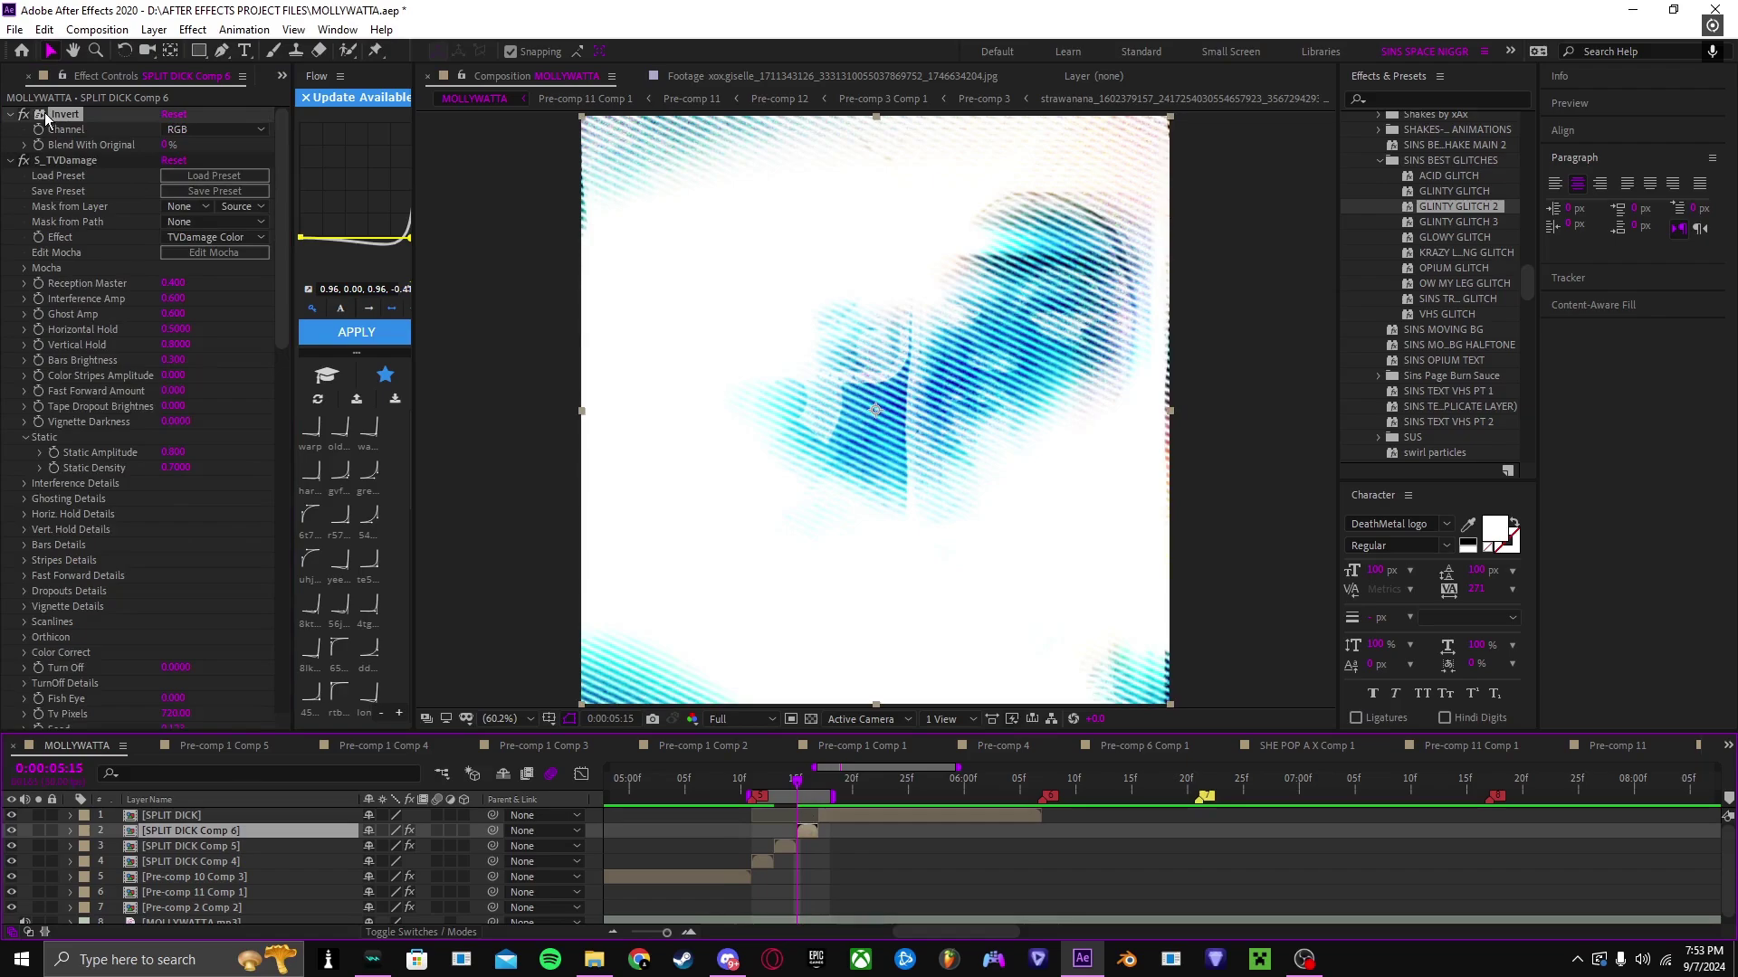
scroll(84, 254, down, 15)
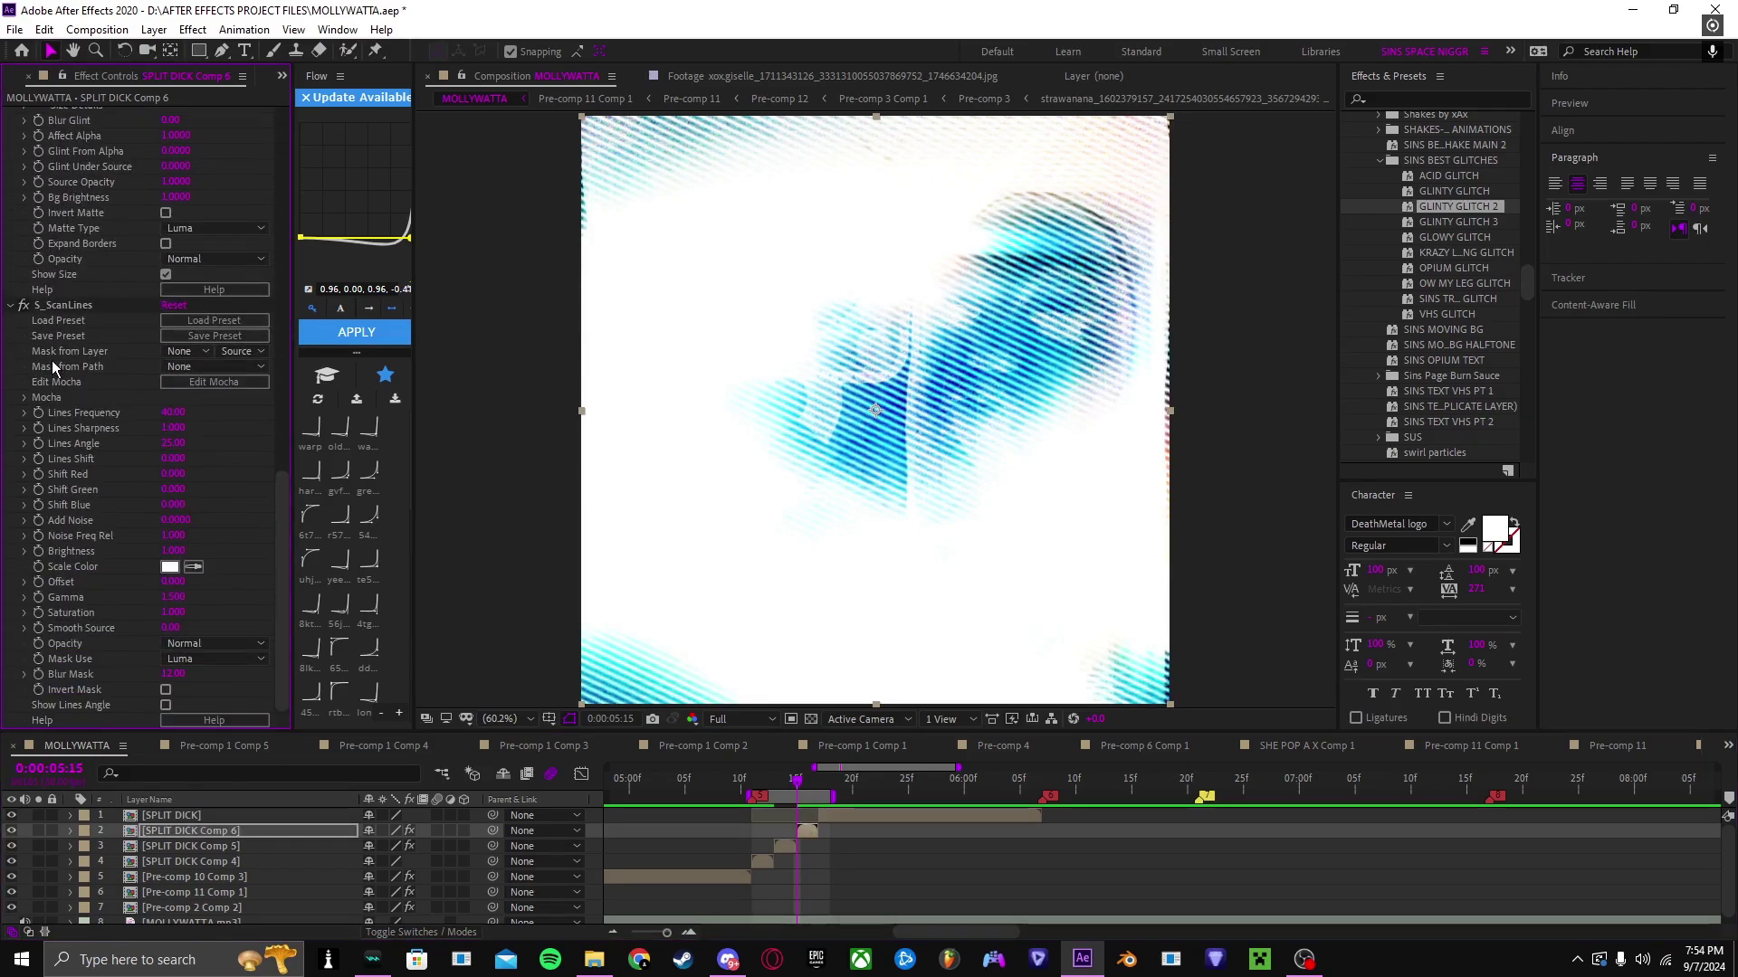
click(63, 305)
key(ctrl+shift+e)
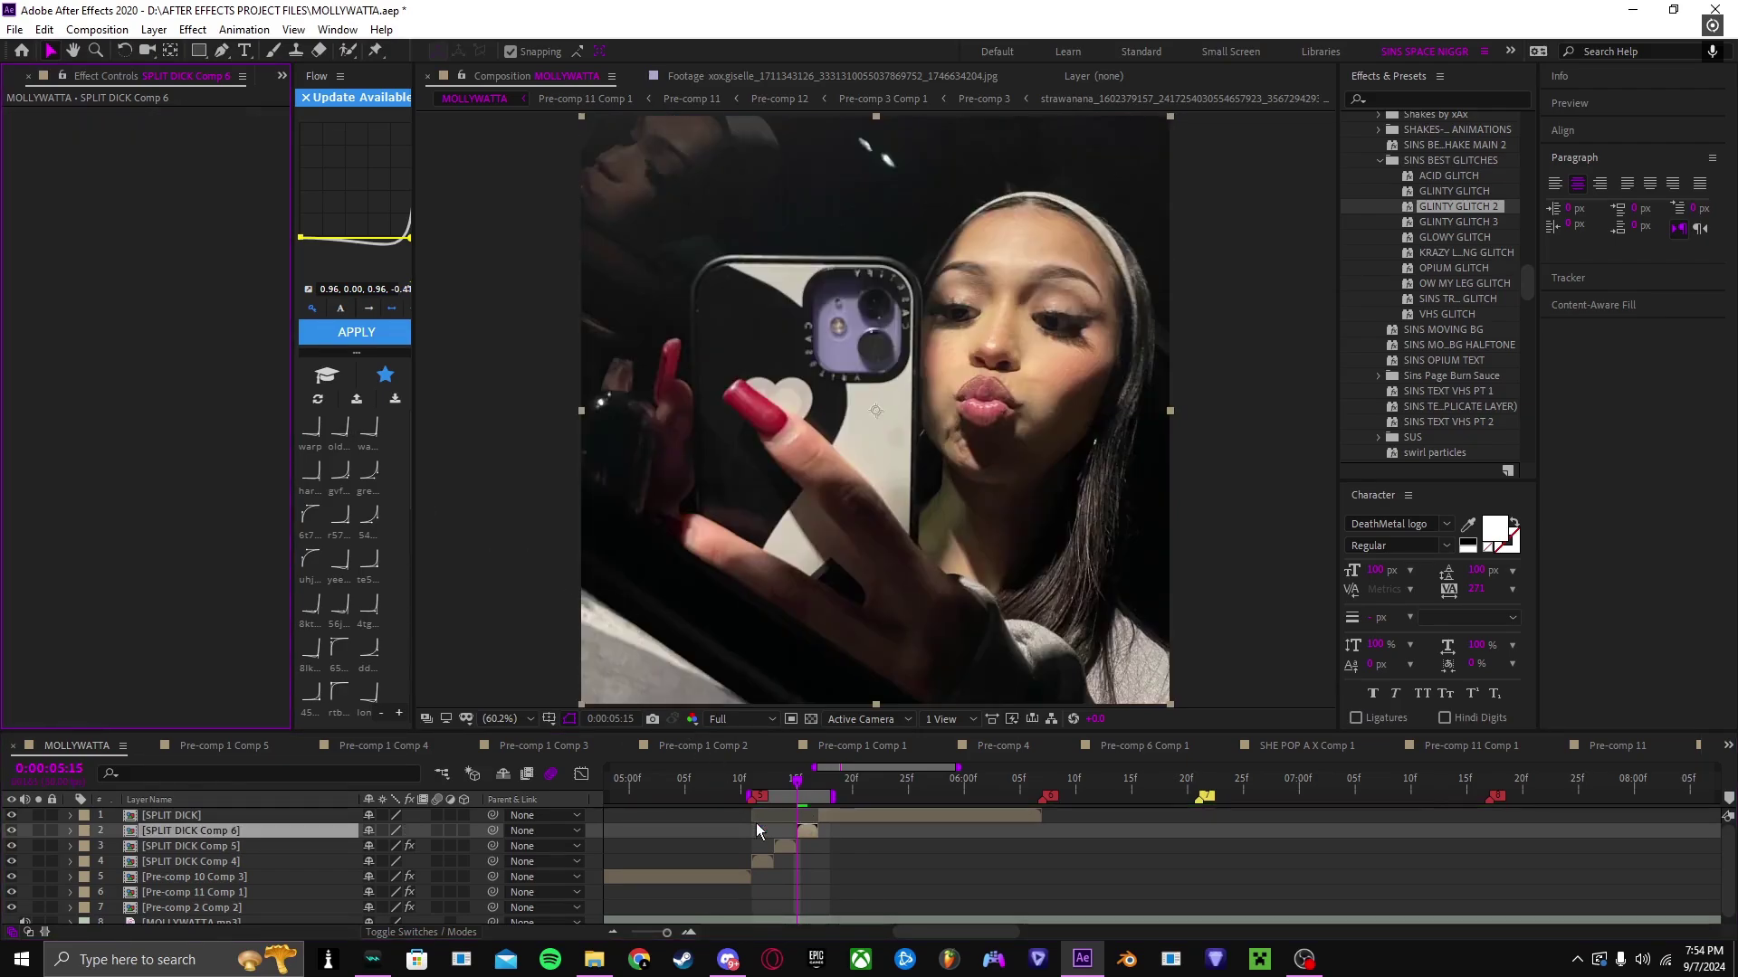
Step: Apply the GLINTY GLITCH 3 preset from the SINS BEST GLITCHES folder to the SPLIT DICK Comp 4 layer at 0:00:05:11
click(754, 780)
click(763, 860)
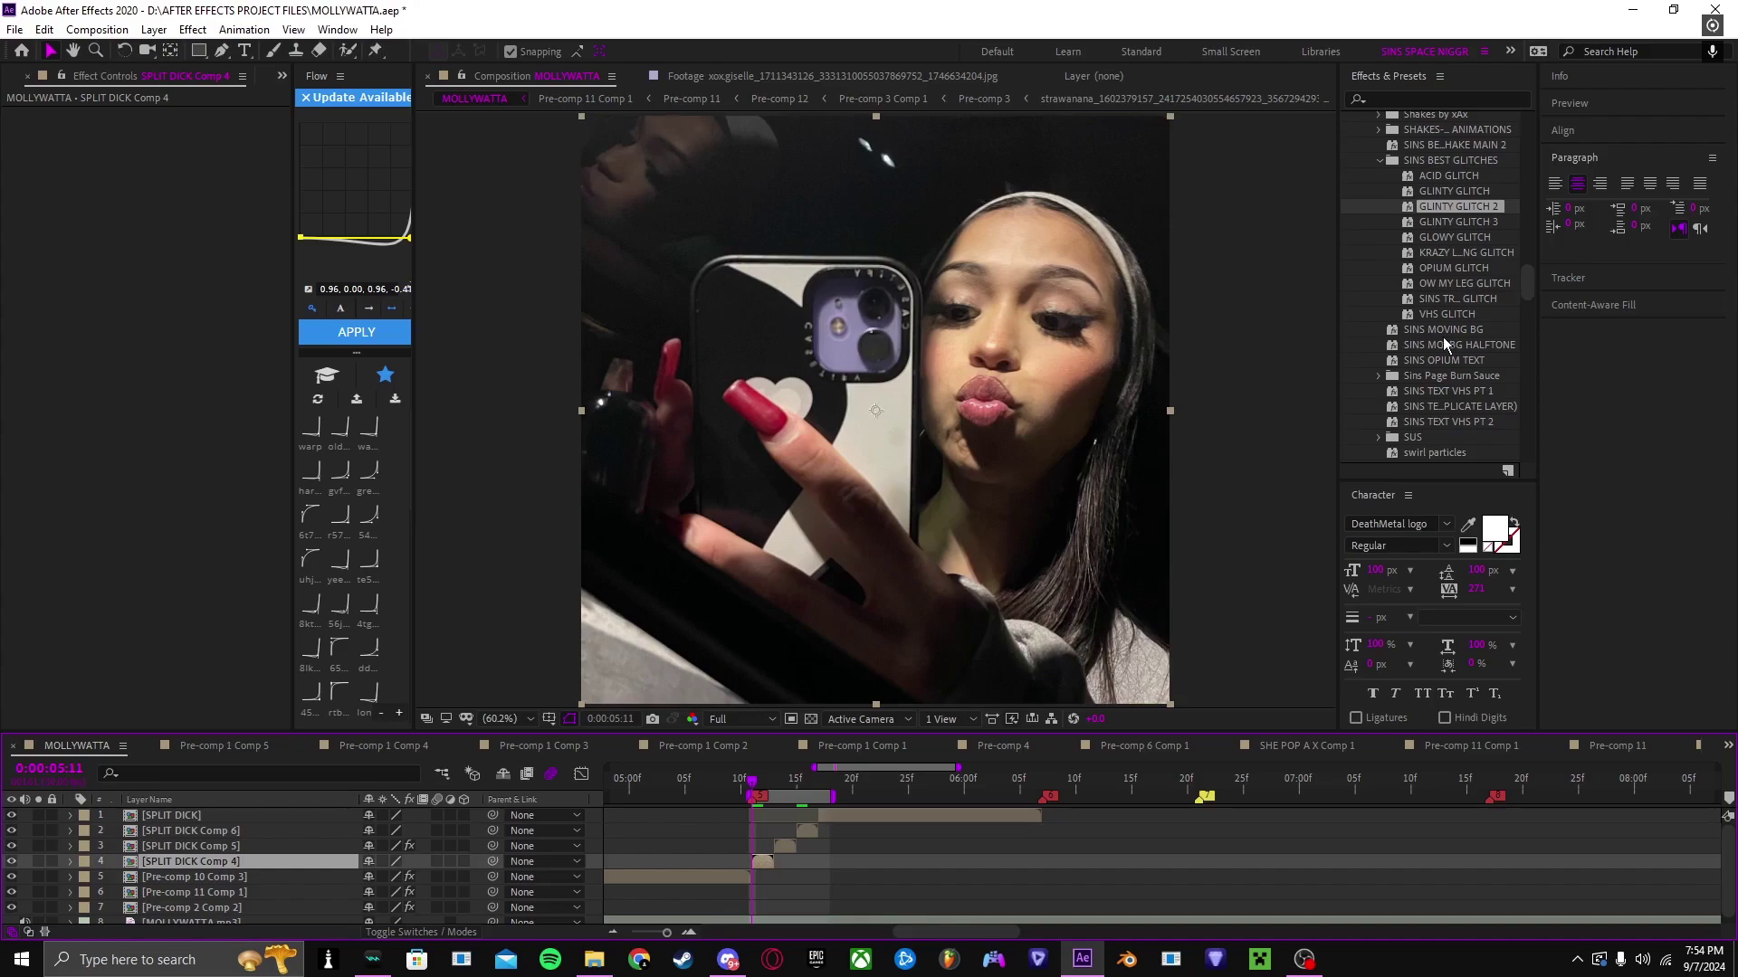
double_click(1437, 220)
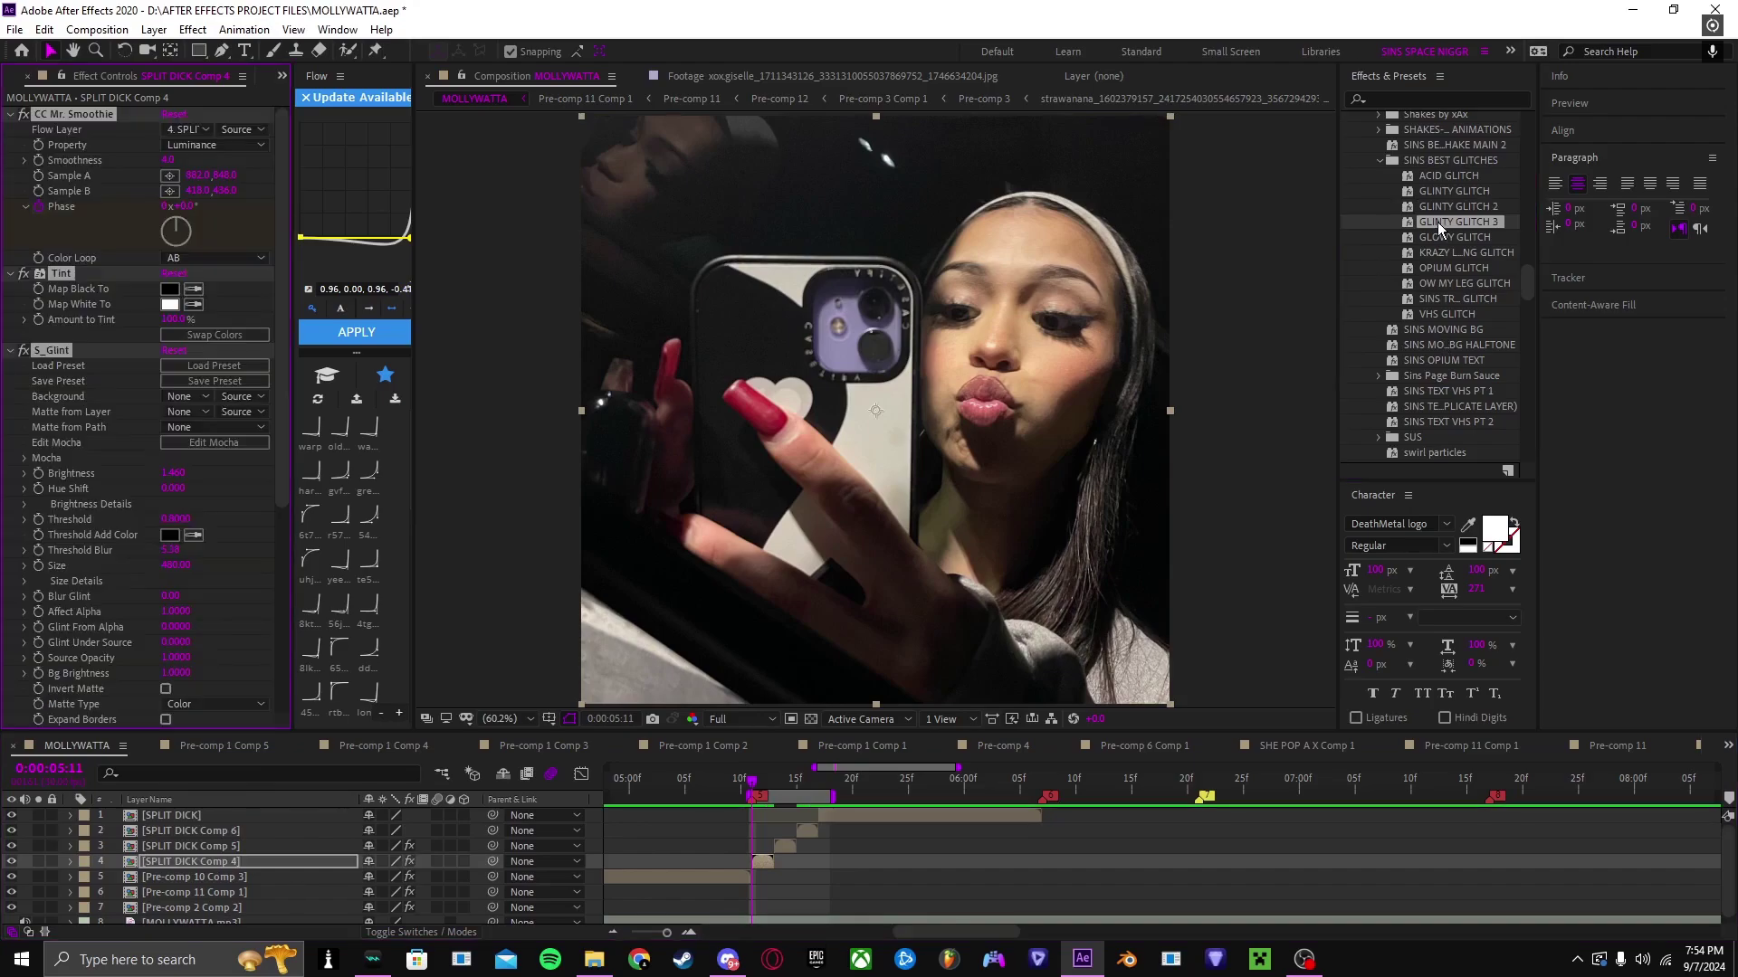
click(871, 876)
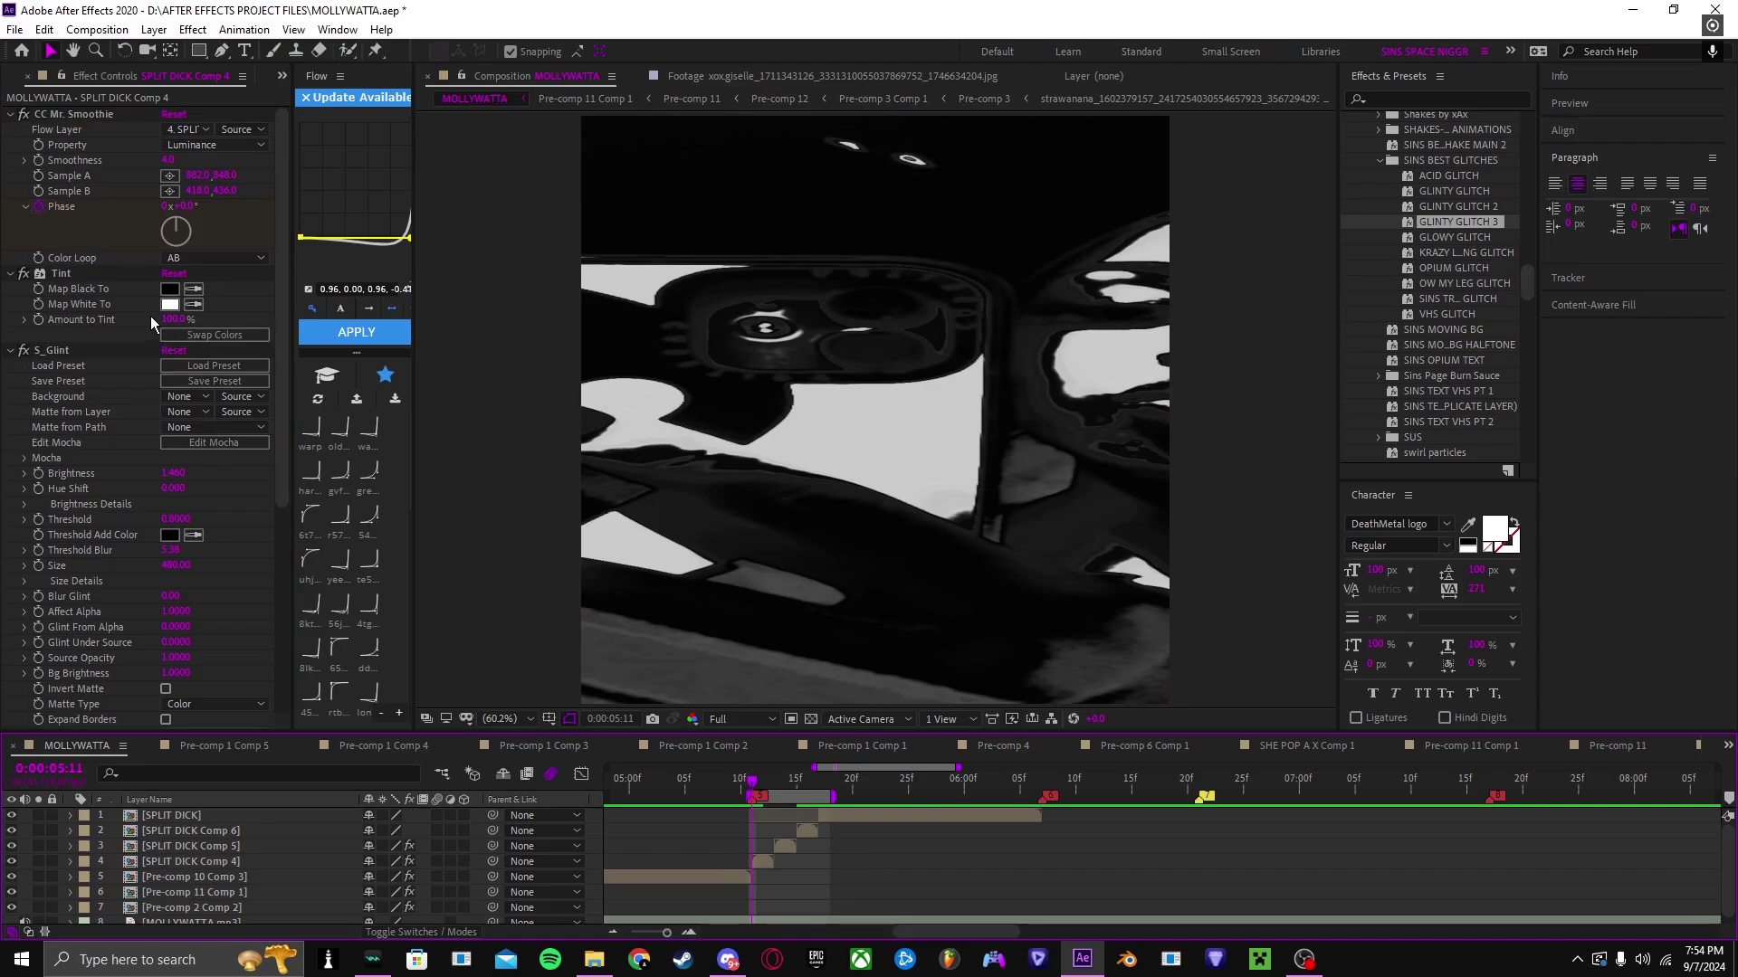
Step: Set the S_Glint Threshold on SPLIT DICK Comp 4 to 0.65
click(141, 520)
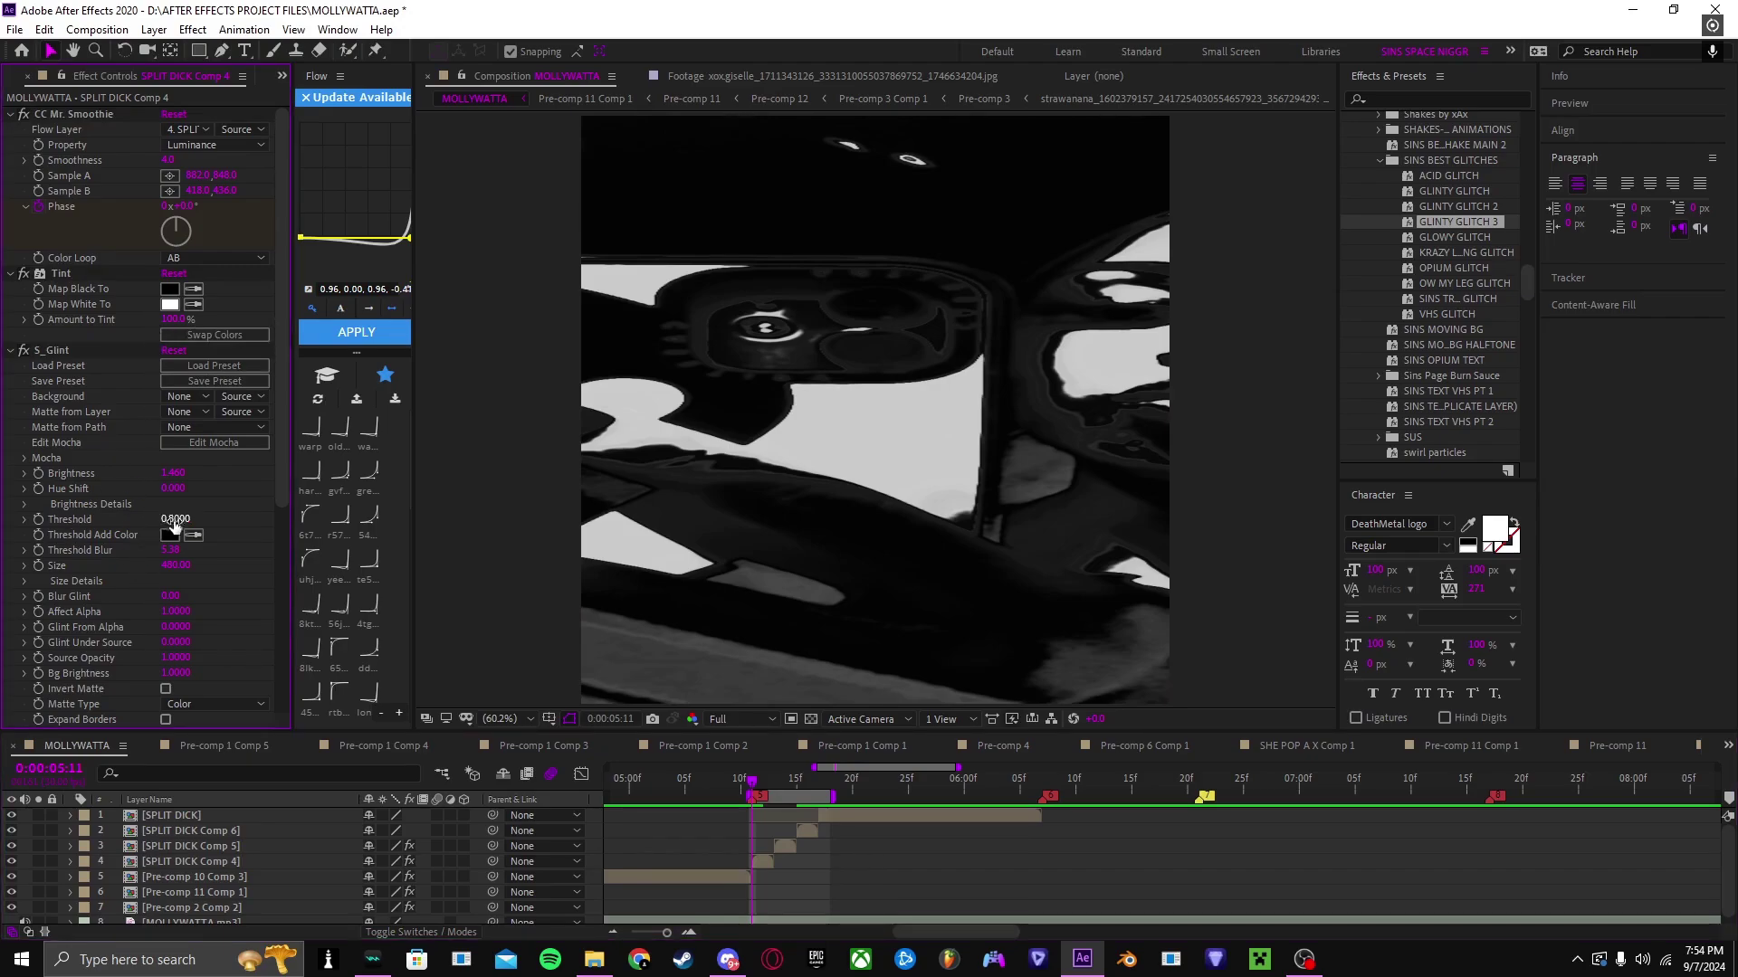
drag(174, 523, 166, 532)
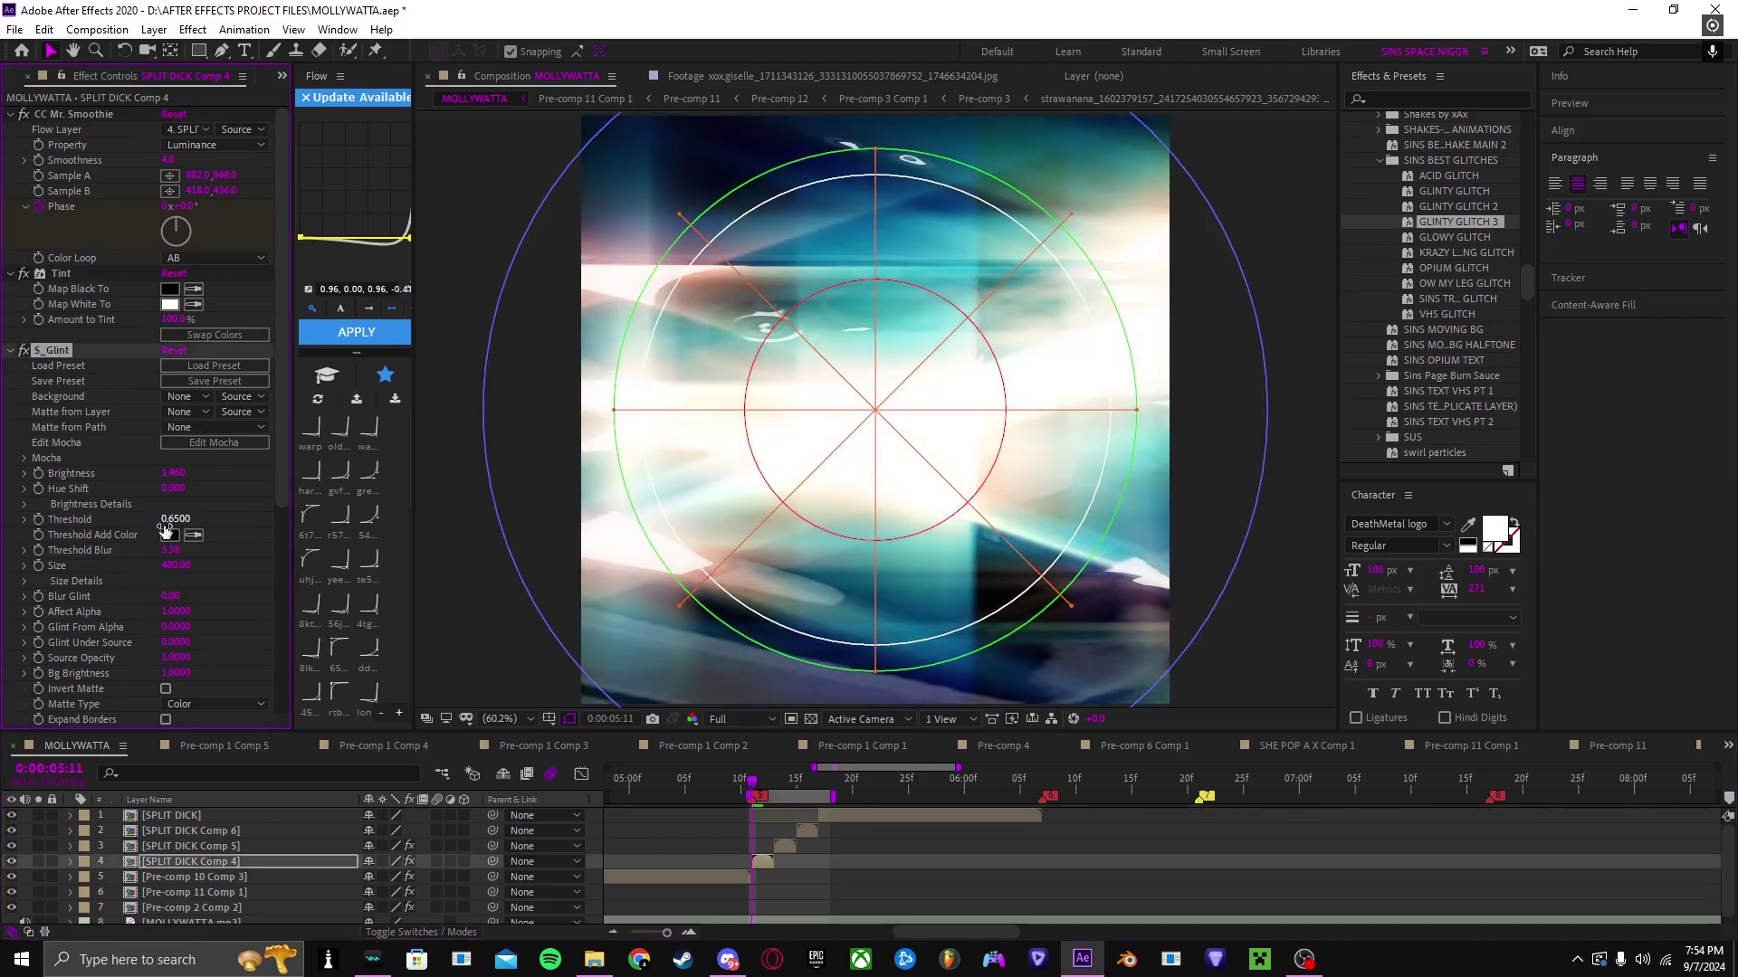
scroll(142, 407, down, 5)
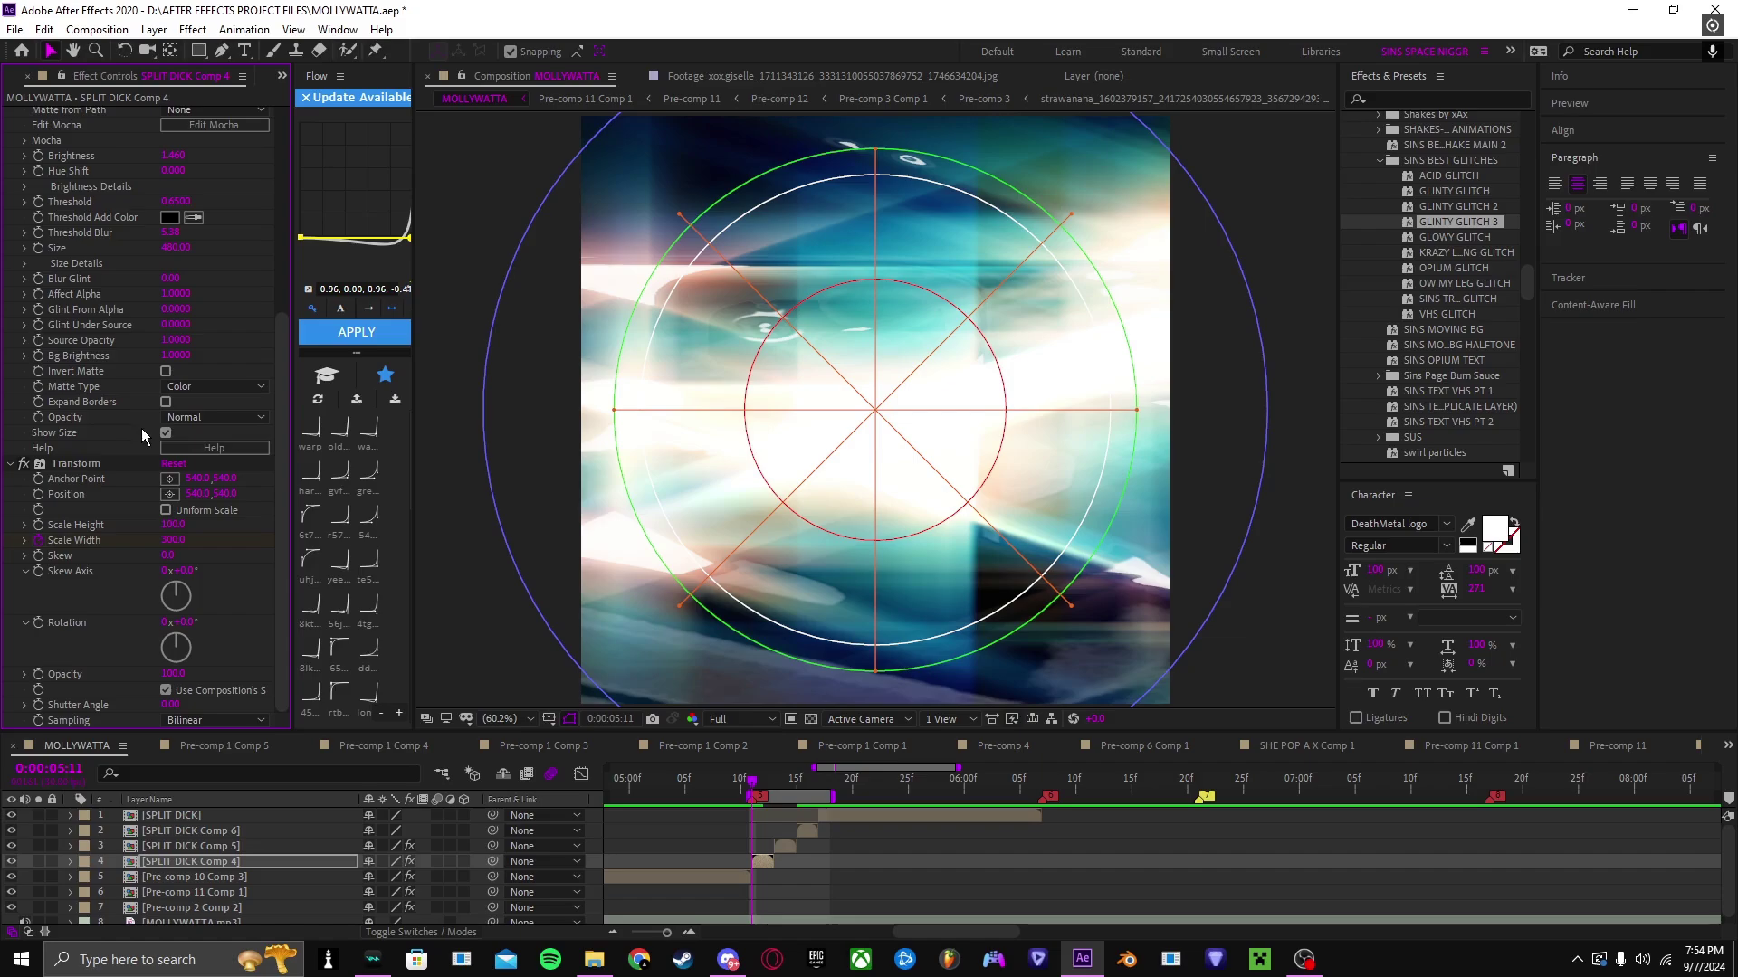
Step: Reveal SPLIT DICK Comp 4's keyframes and review the CC Mr. Smoothie Phase and Transform Scale Width animation from 0:00:05:11
click(765, 858)
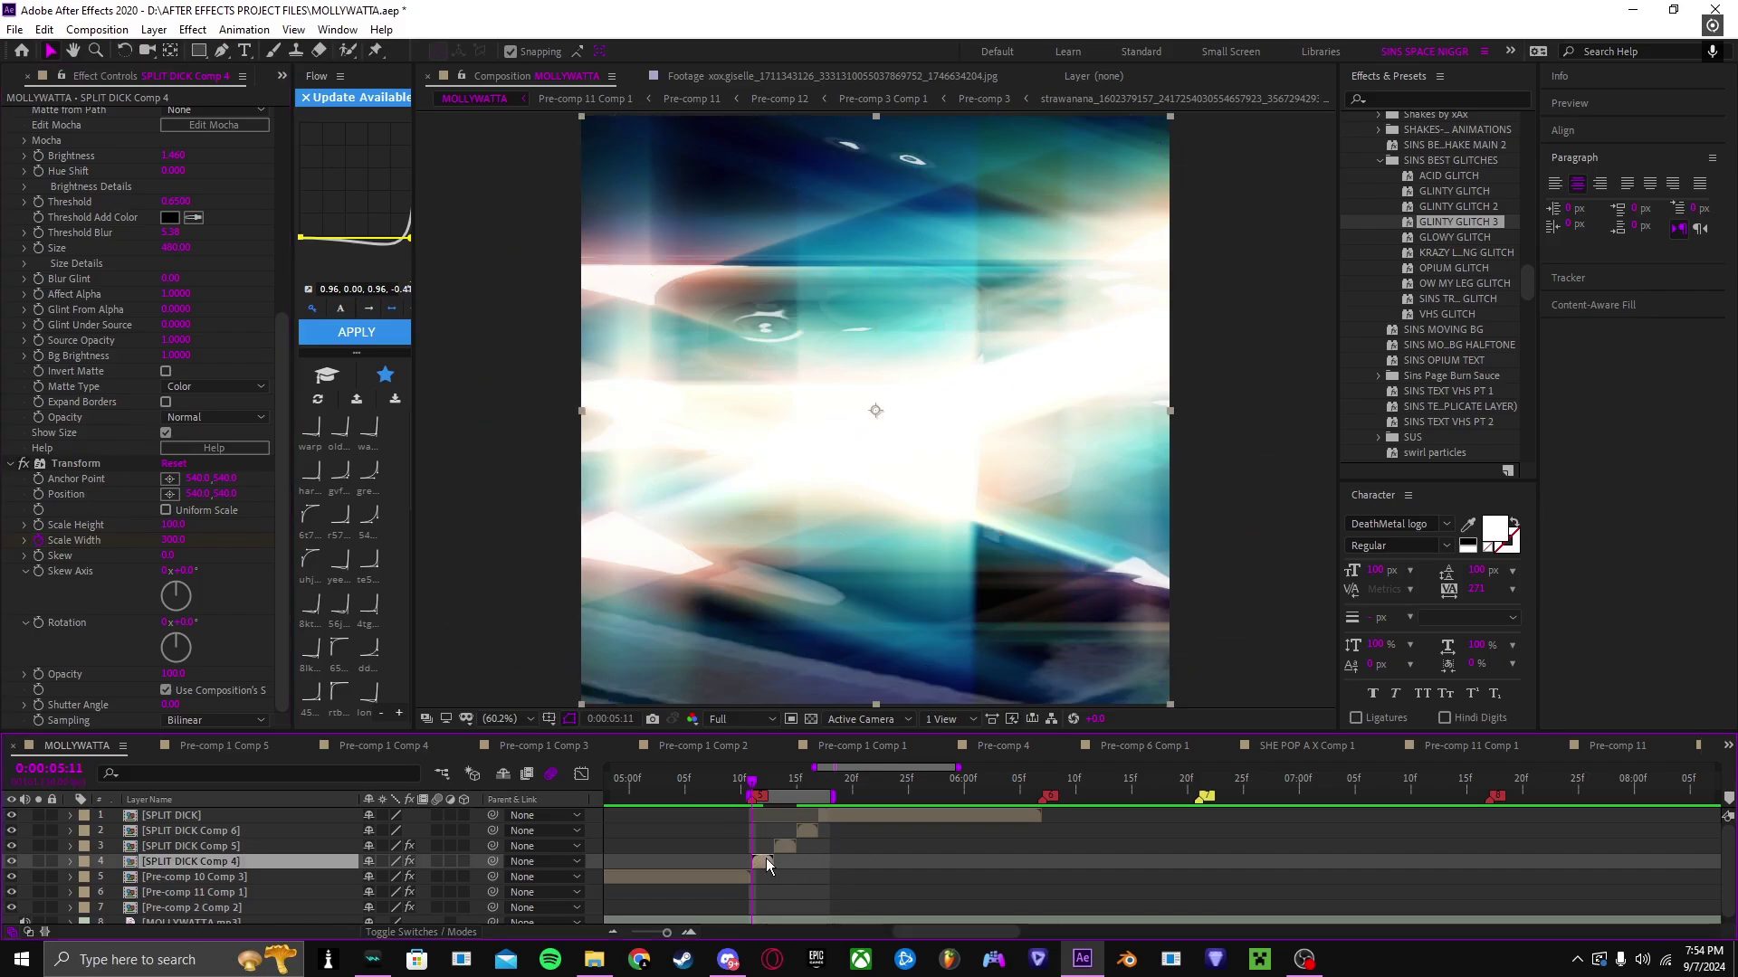
key(u)
scroll(766, 858, down, 1)
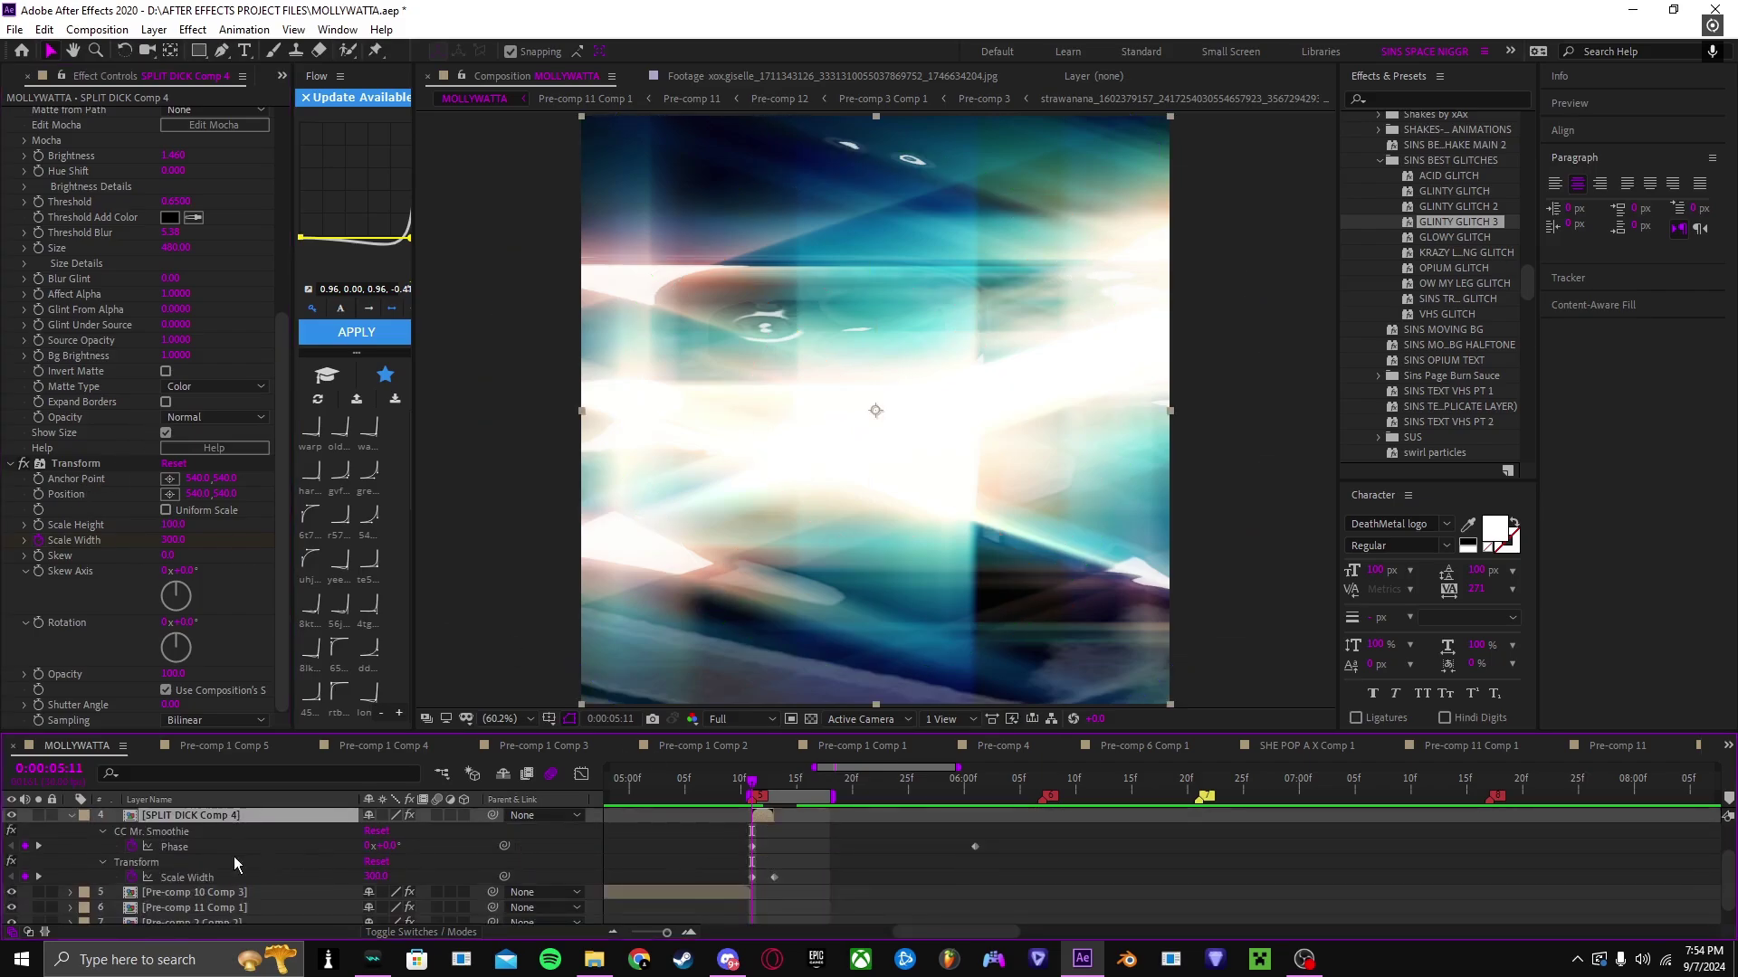
drag(751, 784, 774, 780)
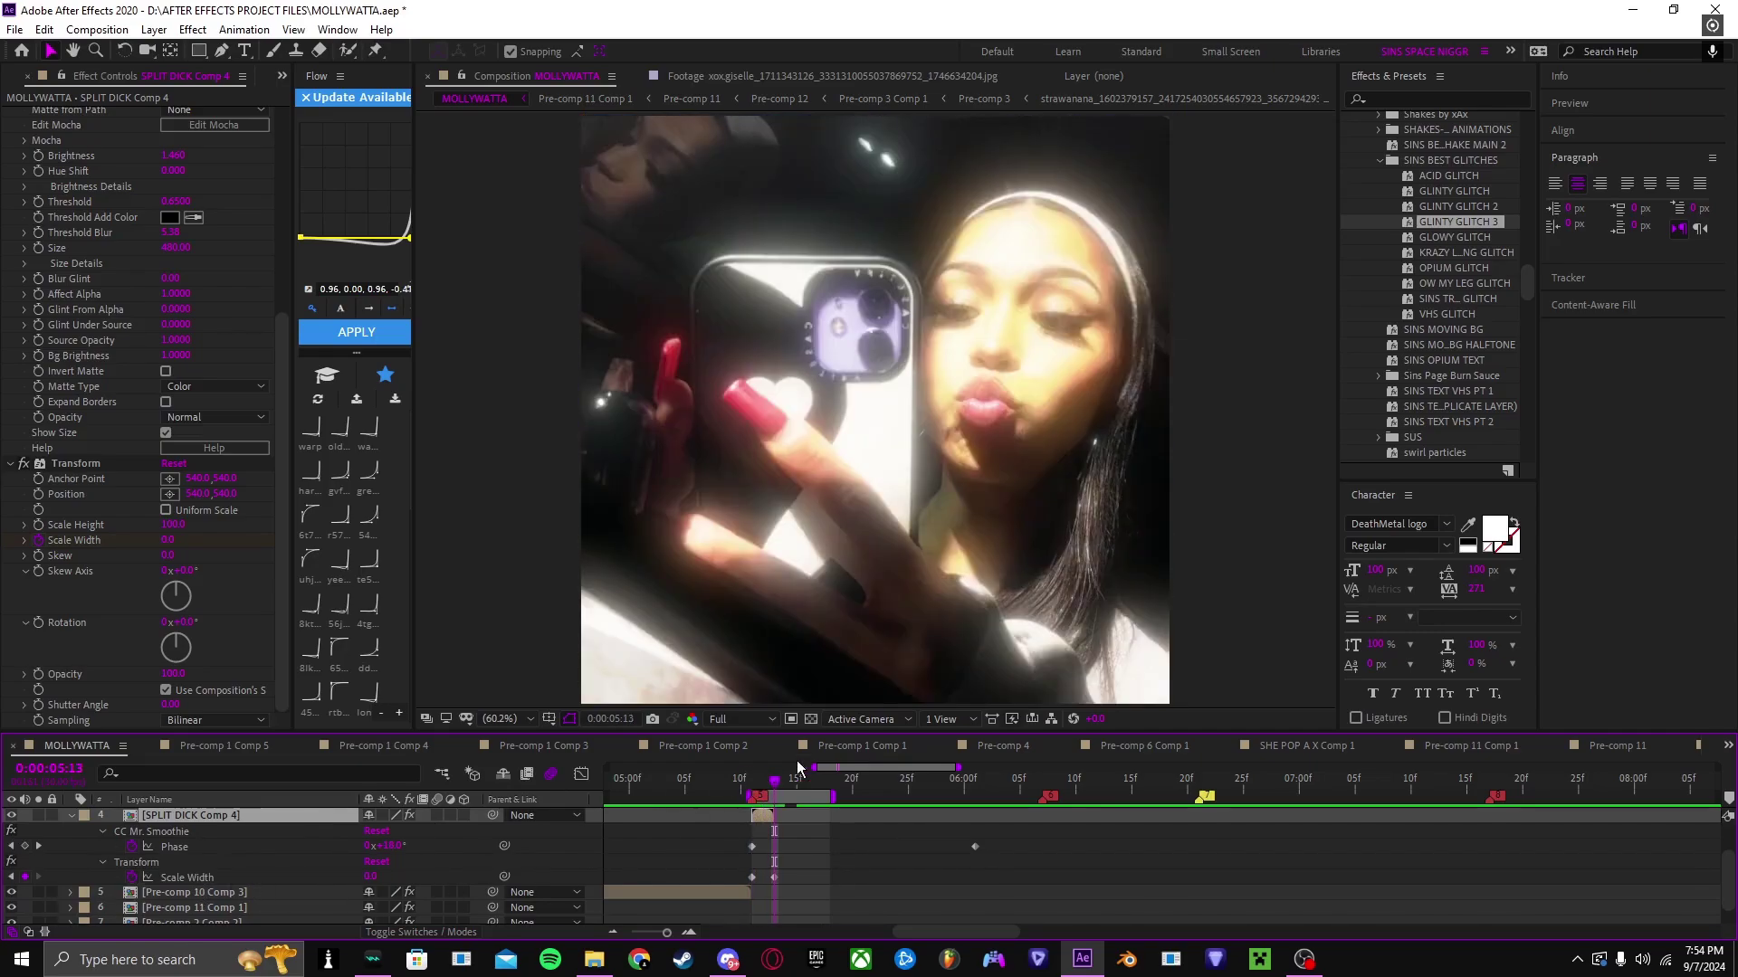
key(k)
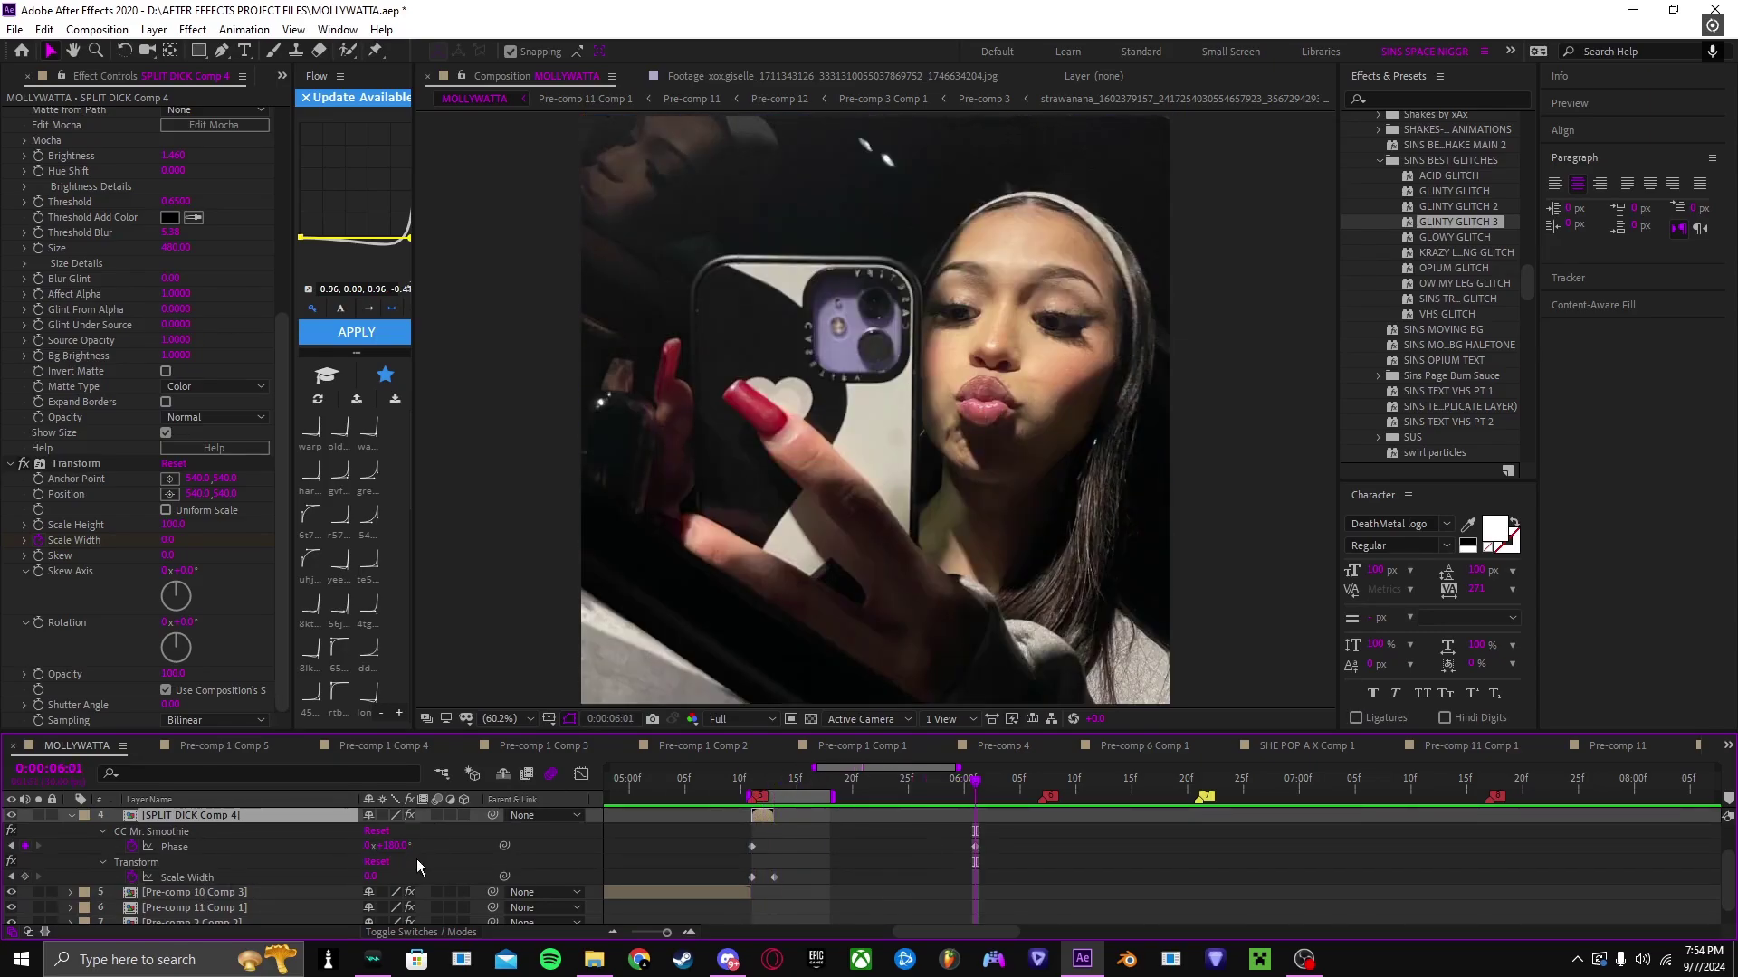
click(762, 786)
scroll(774, 807, up, 2)
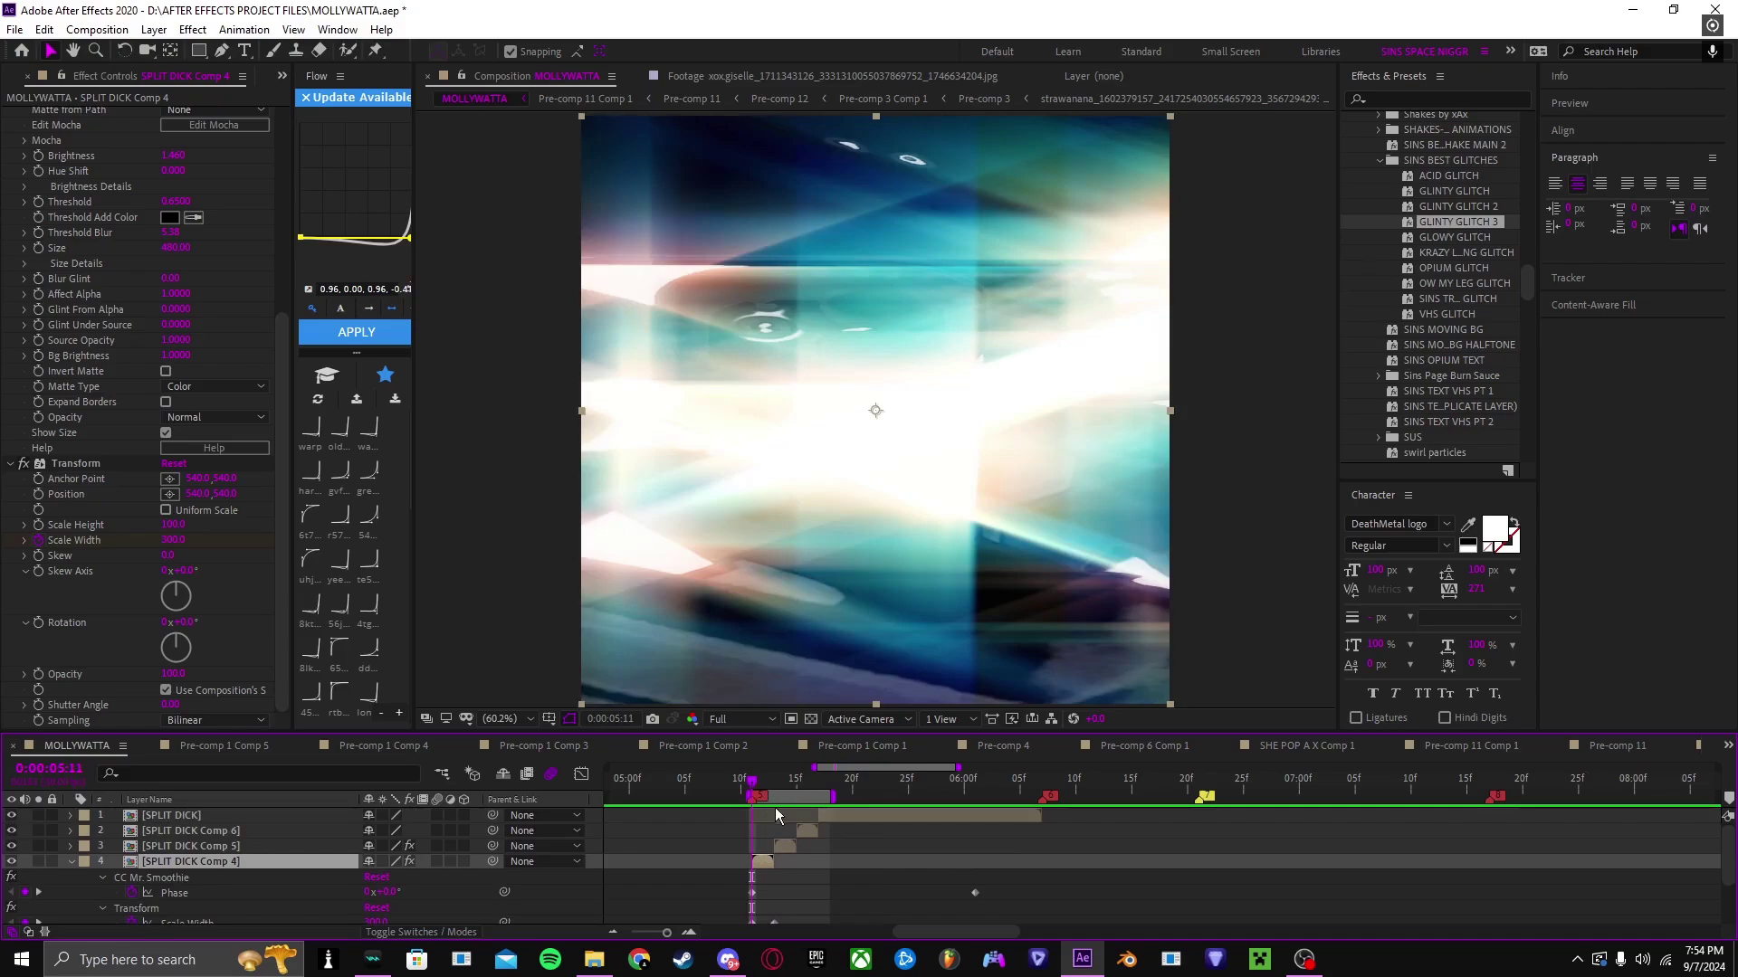
Step: Go to 0:00:05:13 and delete the Deep Glow effect from the SPLIT DICK Comp 5 layer
key(k)
click(790, 844)
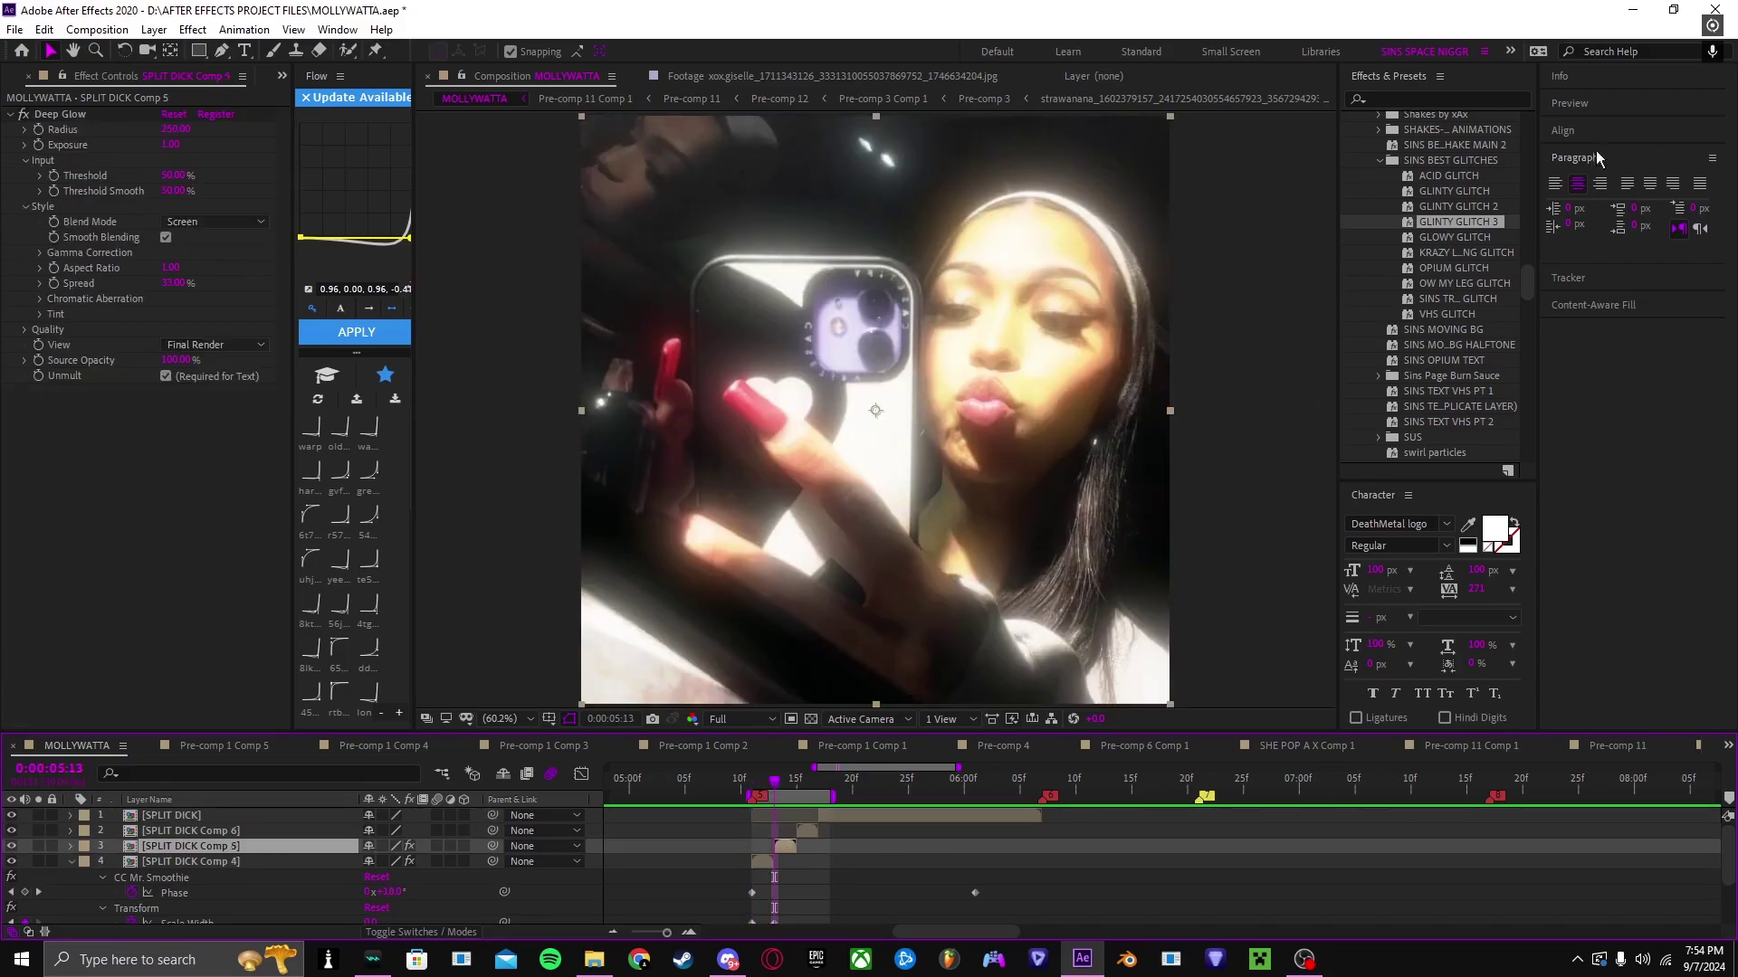
click(85, 113)
key(Delete)
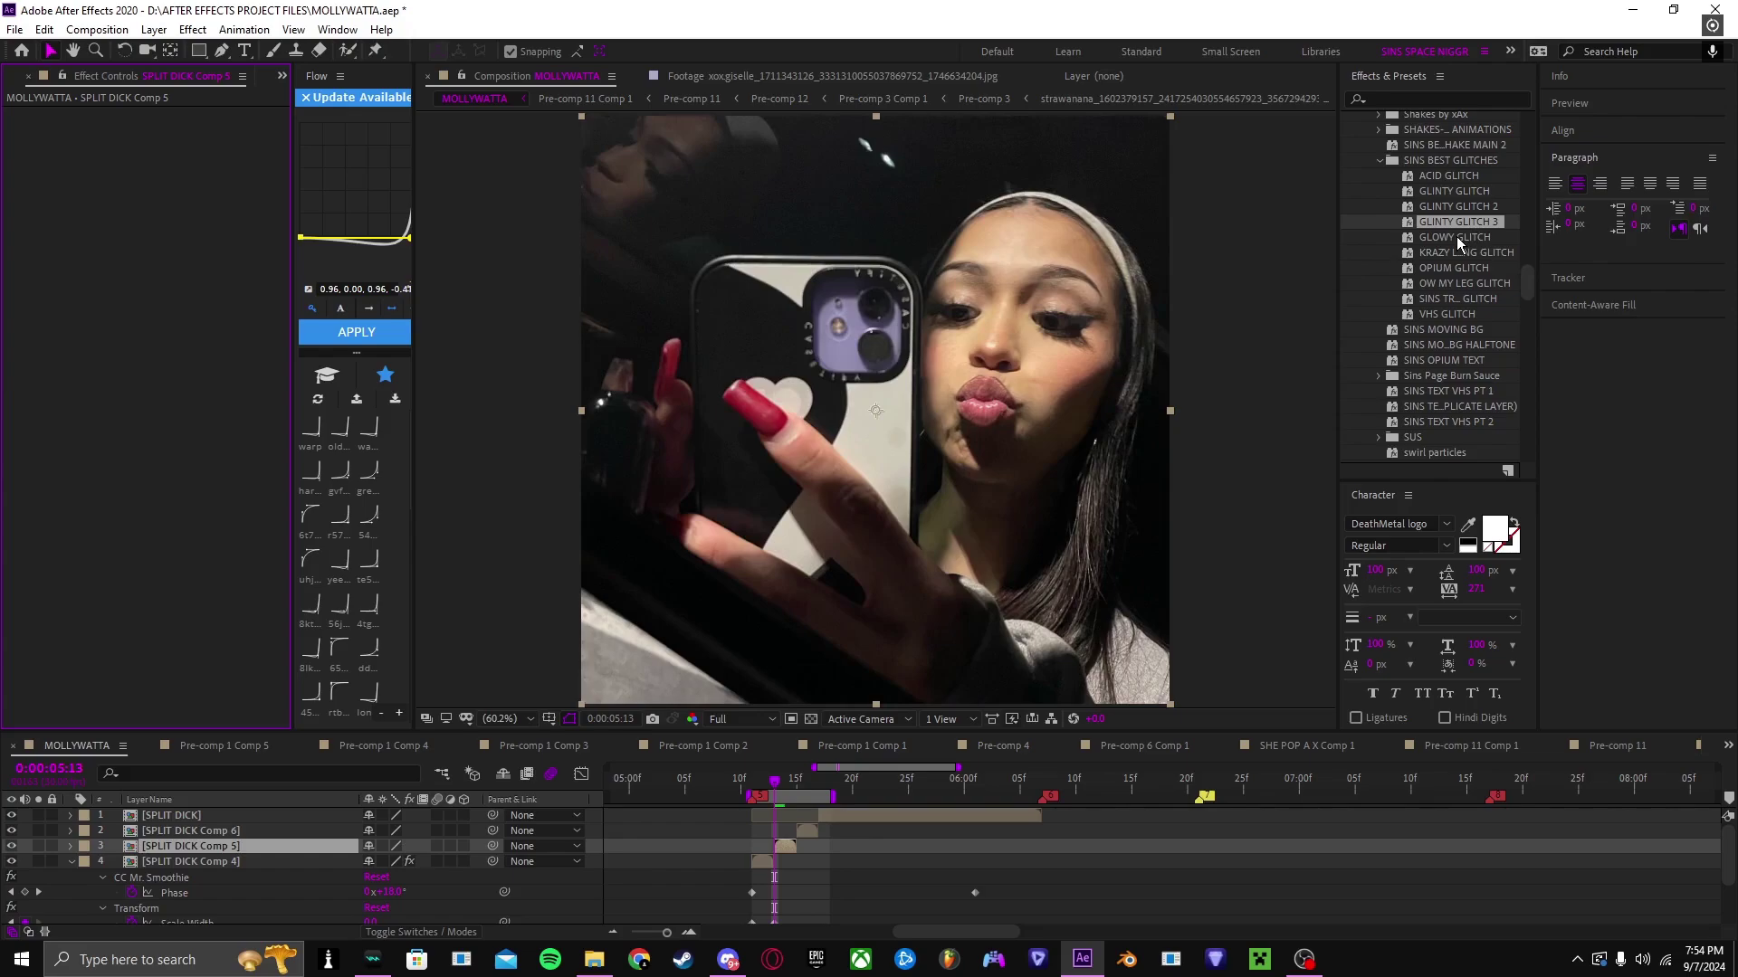
Step: Apply the GLOWY GLITCH preset to the SPLIT DICK Comp 5 layer at 0:00:05:13
double_click(1457, 236)
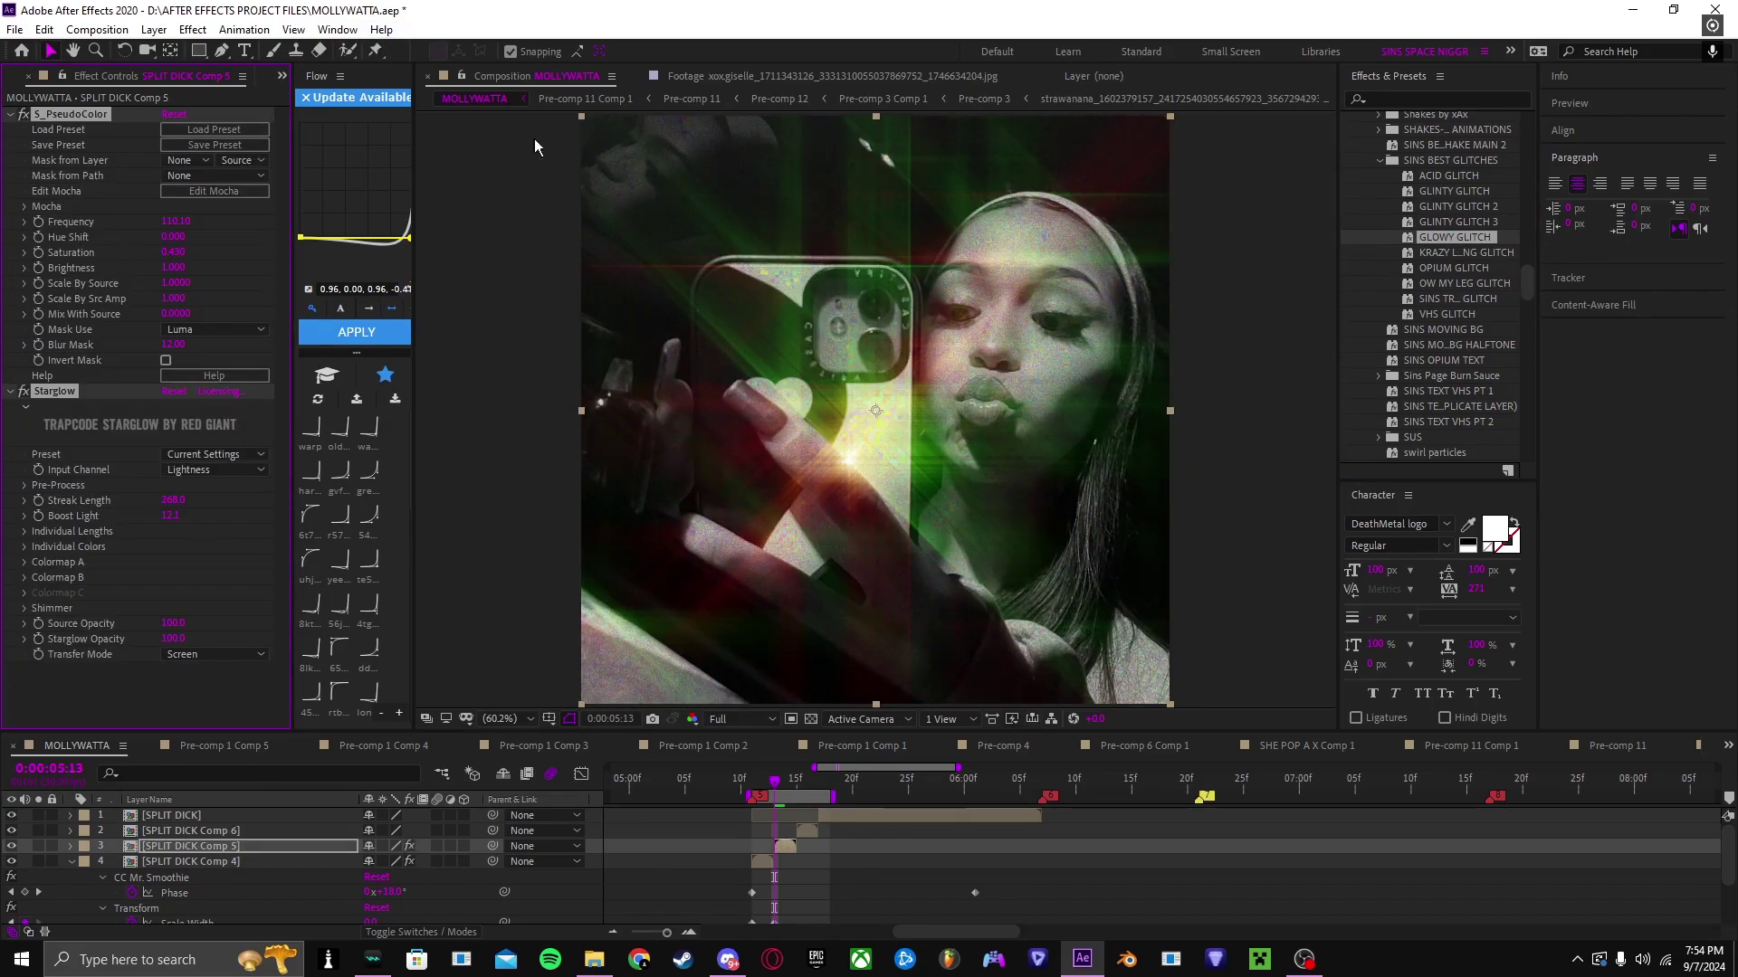
mouse_move(776, 787)
mouse_down()
mouse_move(797, 787)
mouse_move(776, 790)
mouse_up()
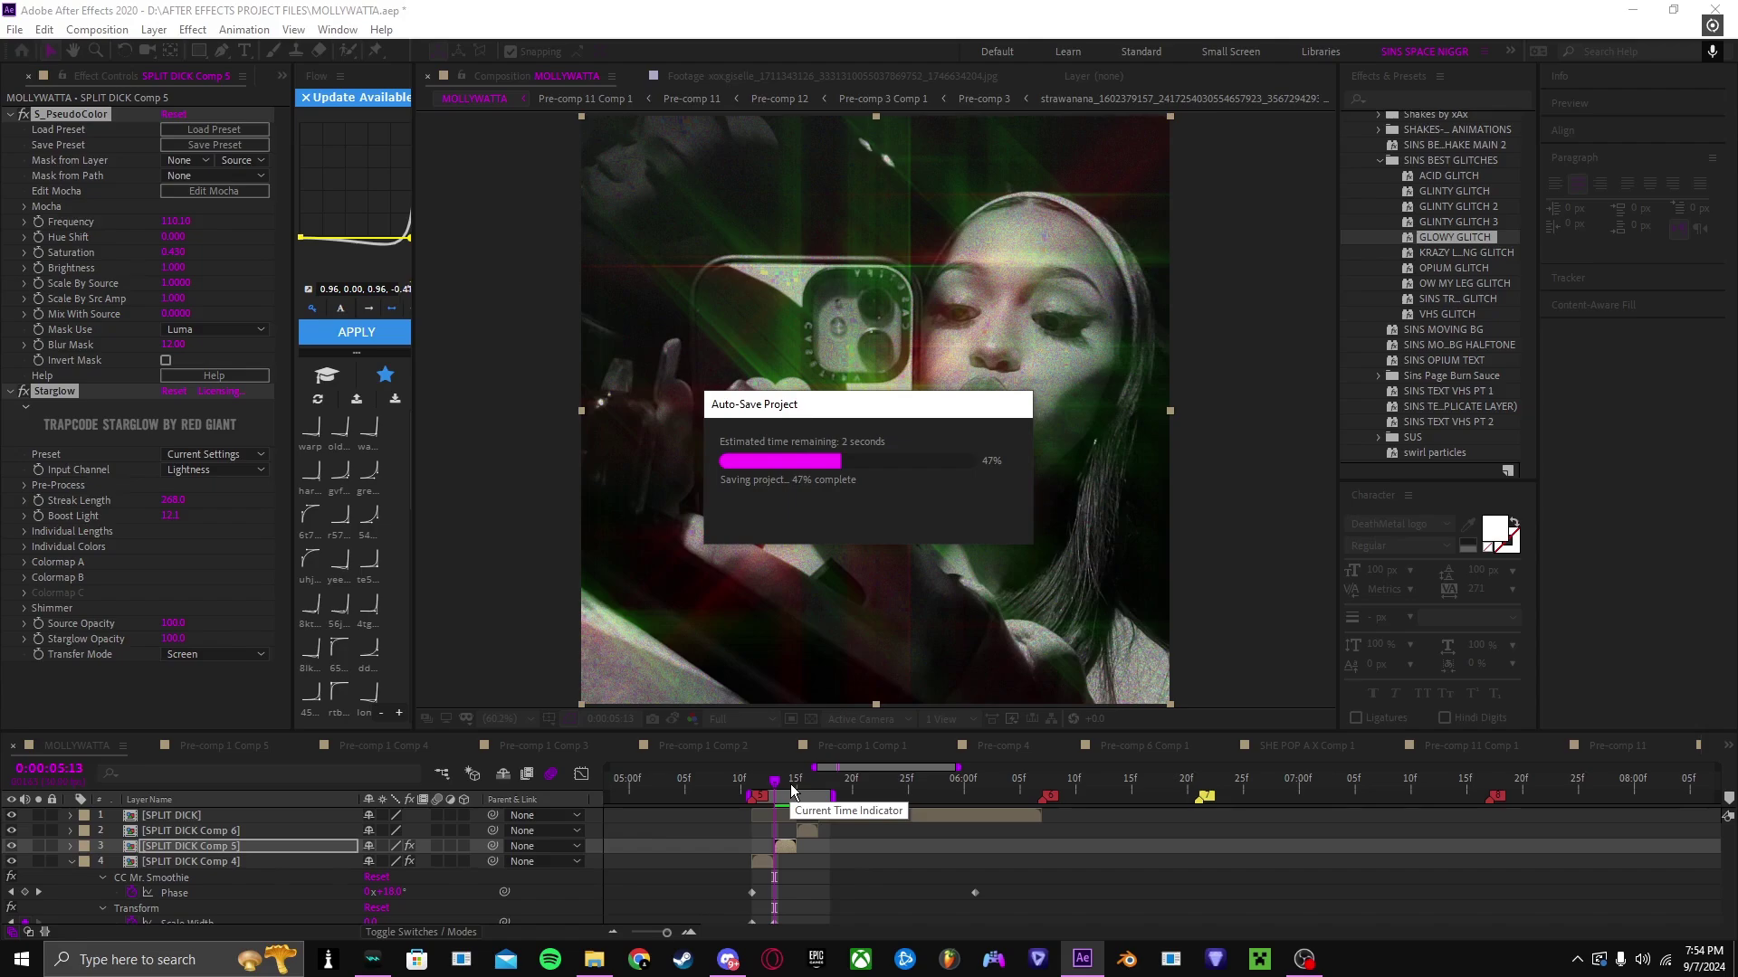
Step: Apply the KRAZY L...NG GLITCH preset from SINS BEST GLITCHES to the SPLIT DICK Comp 6 layer at 0:00:05:15
click(789, 784)
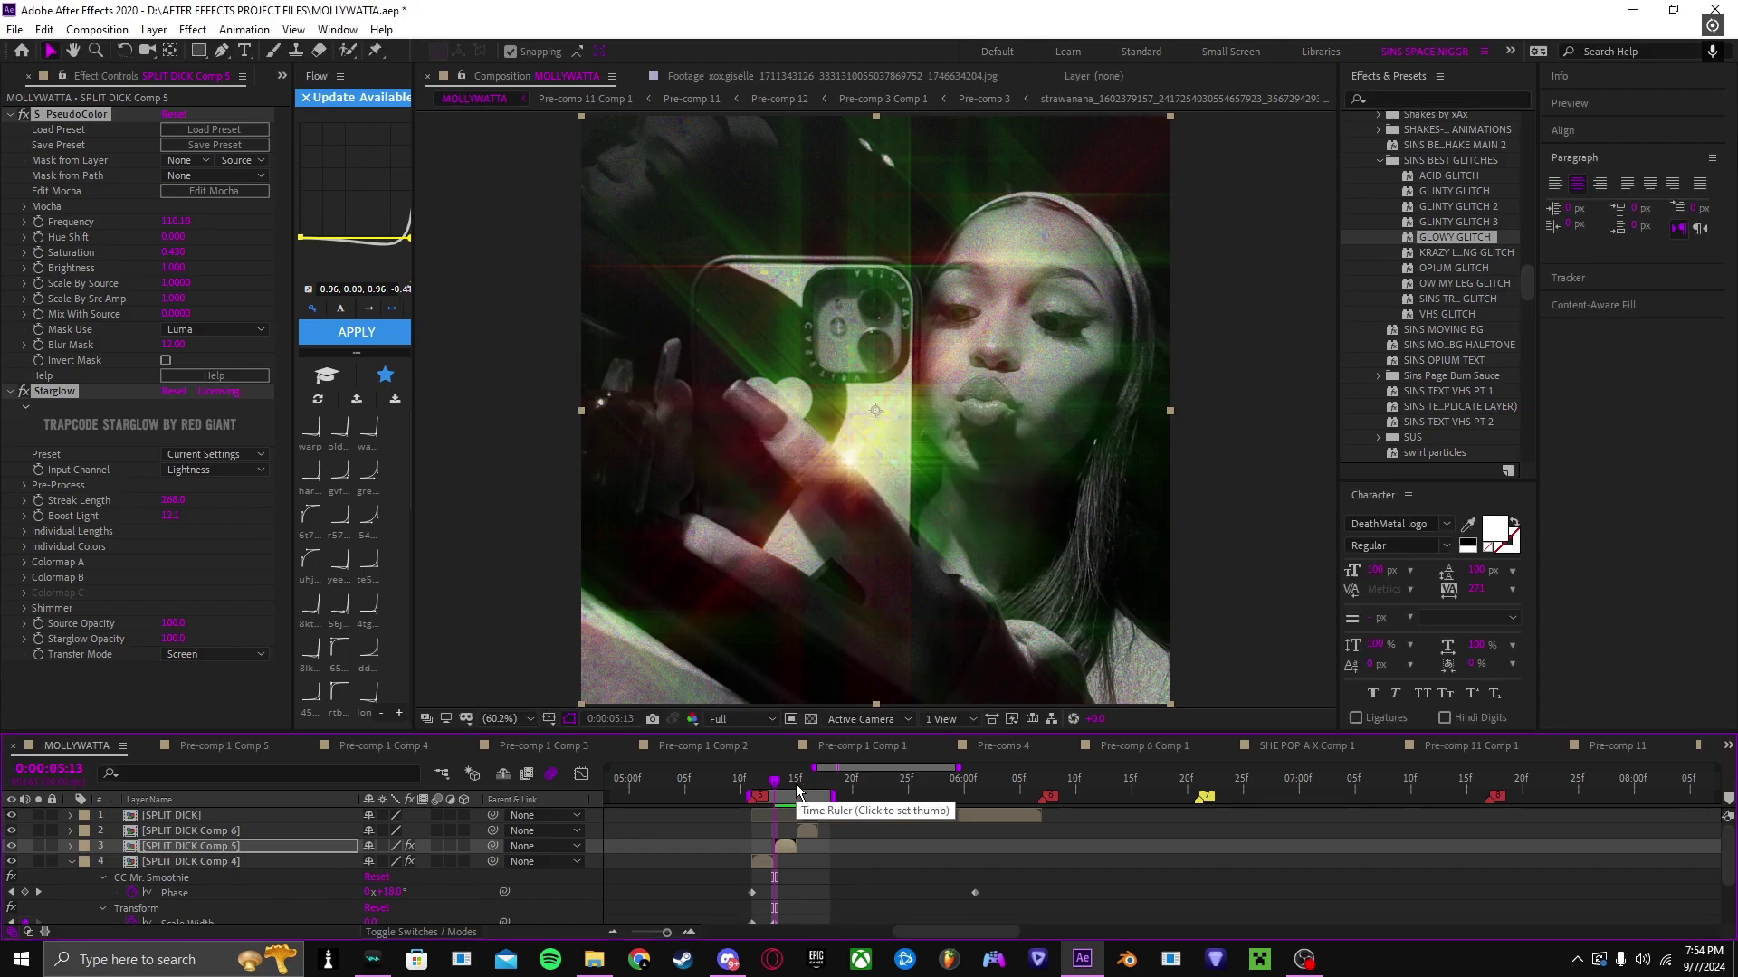
click(806, 833)
click(1441, 252)
double_click(1440, 249)
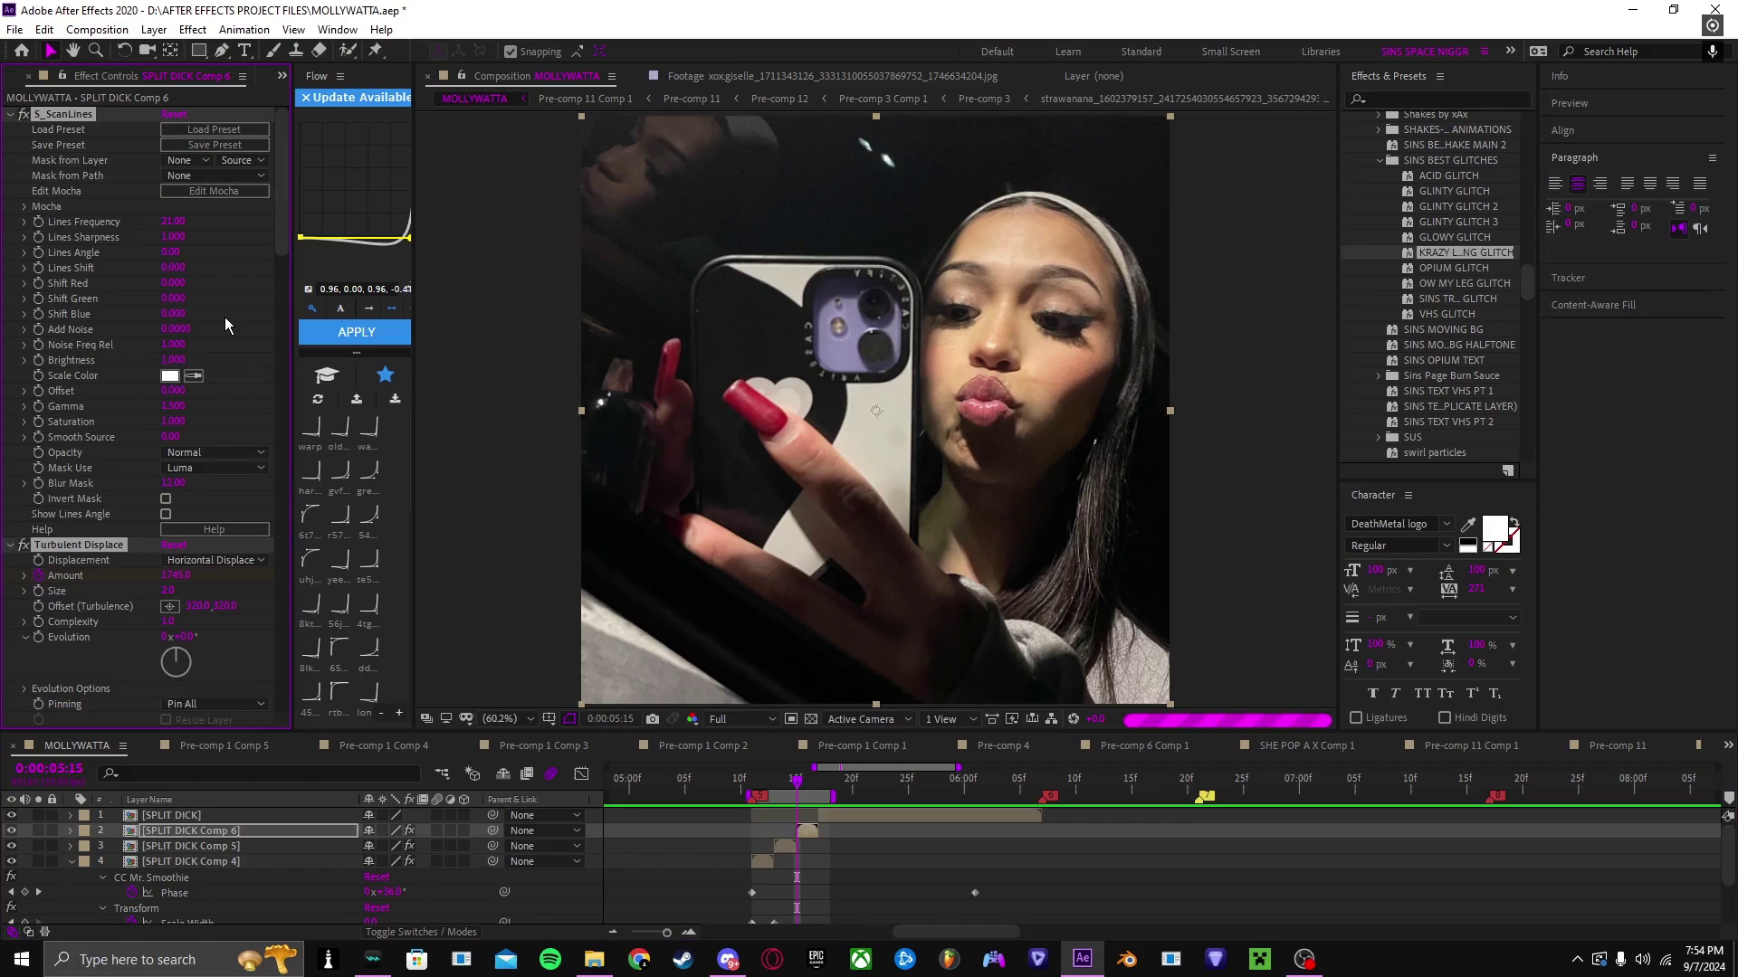
Step: Examine the effect stack on SPLIT DICK Comp 6, from S_ScanLines and Turbulent Displace to BCC Invert Solarize
scroll(63, 313, down, 5)
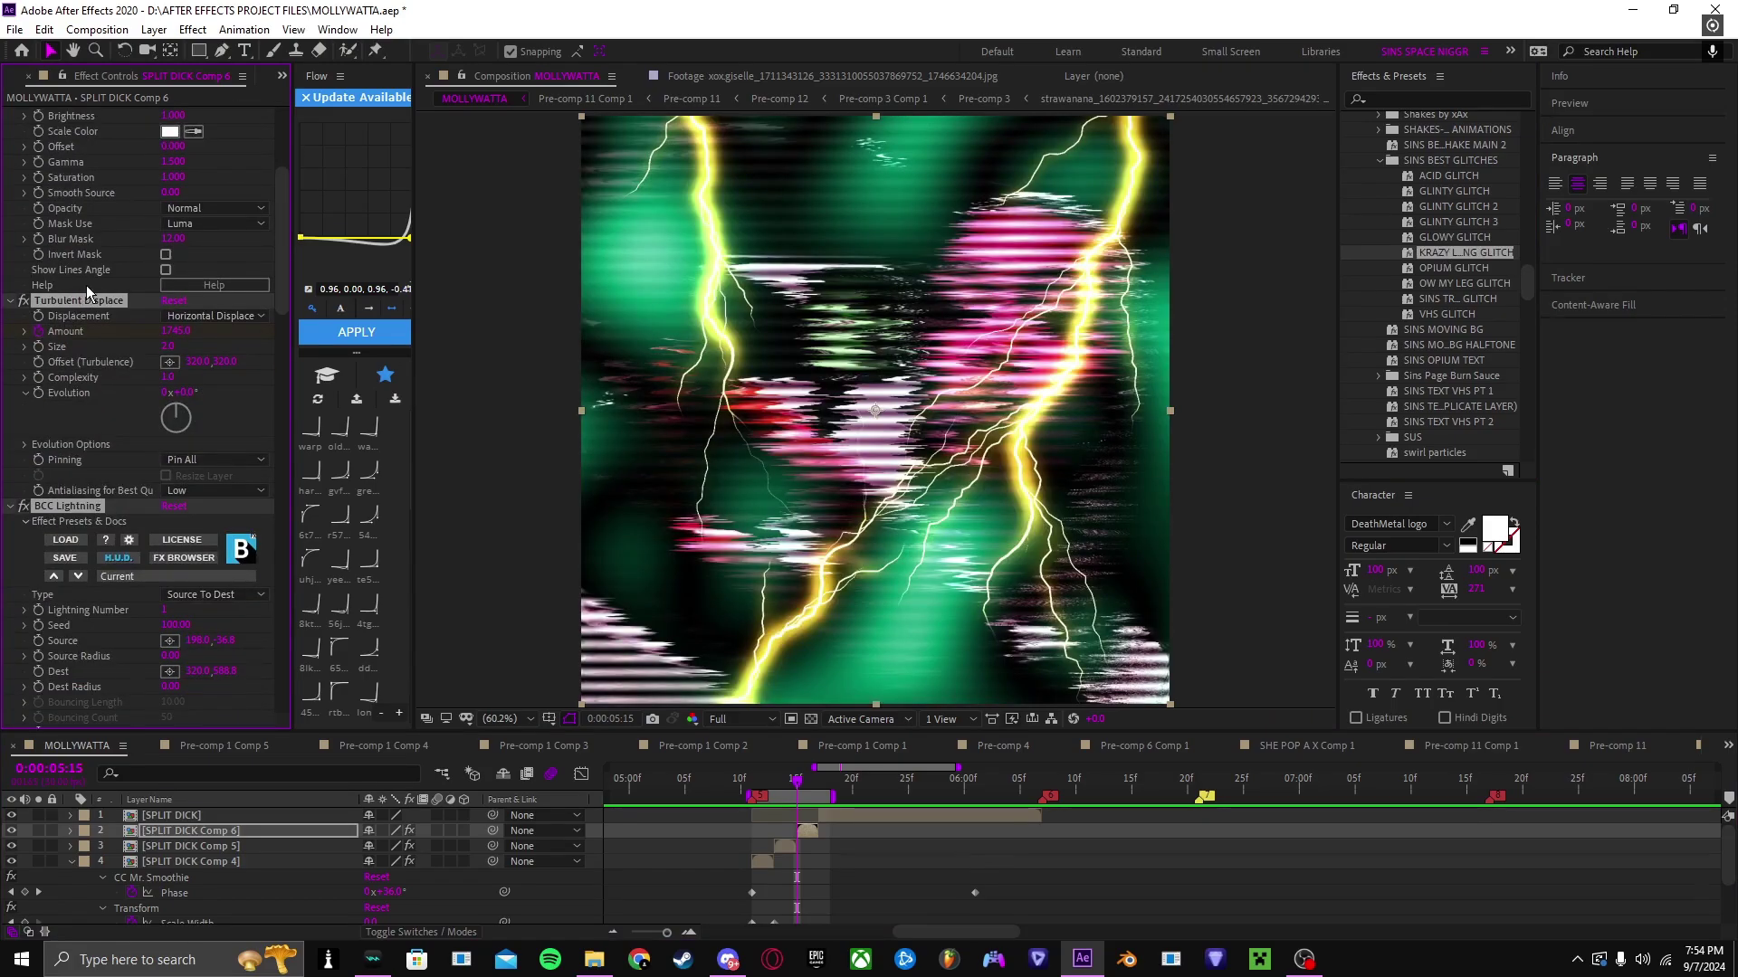
scroll(80, 329, down, 10)
scroll(80, 329, down, 15)
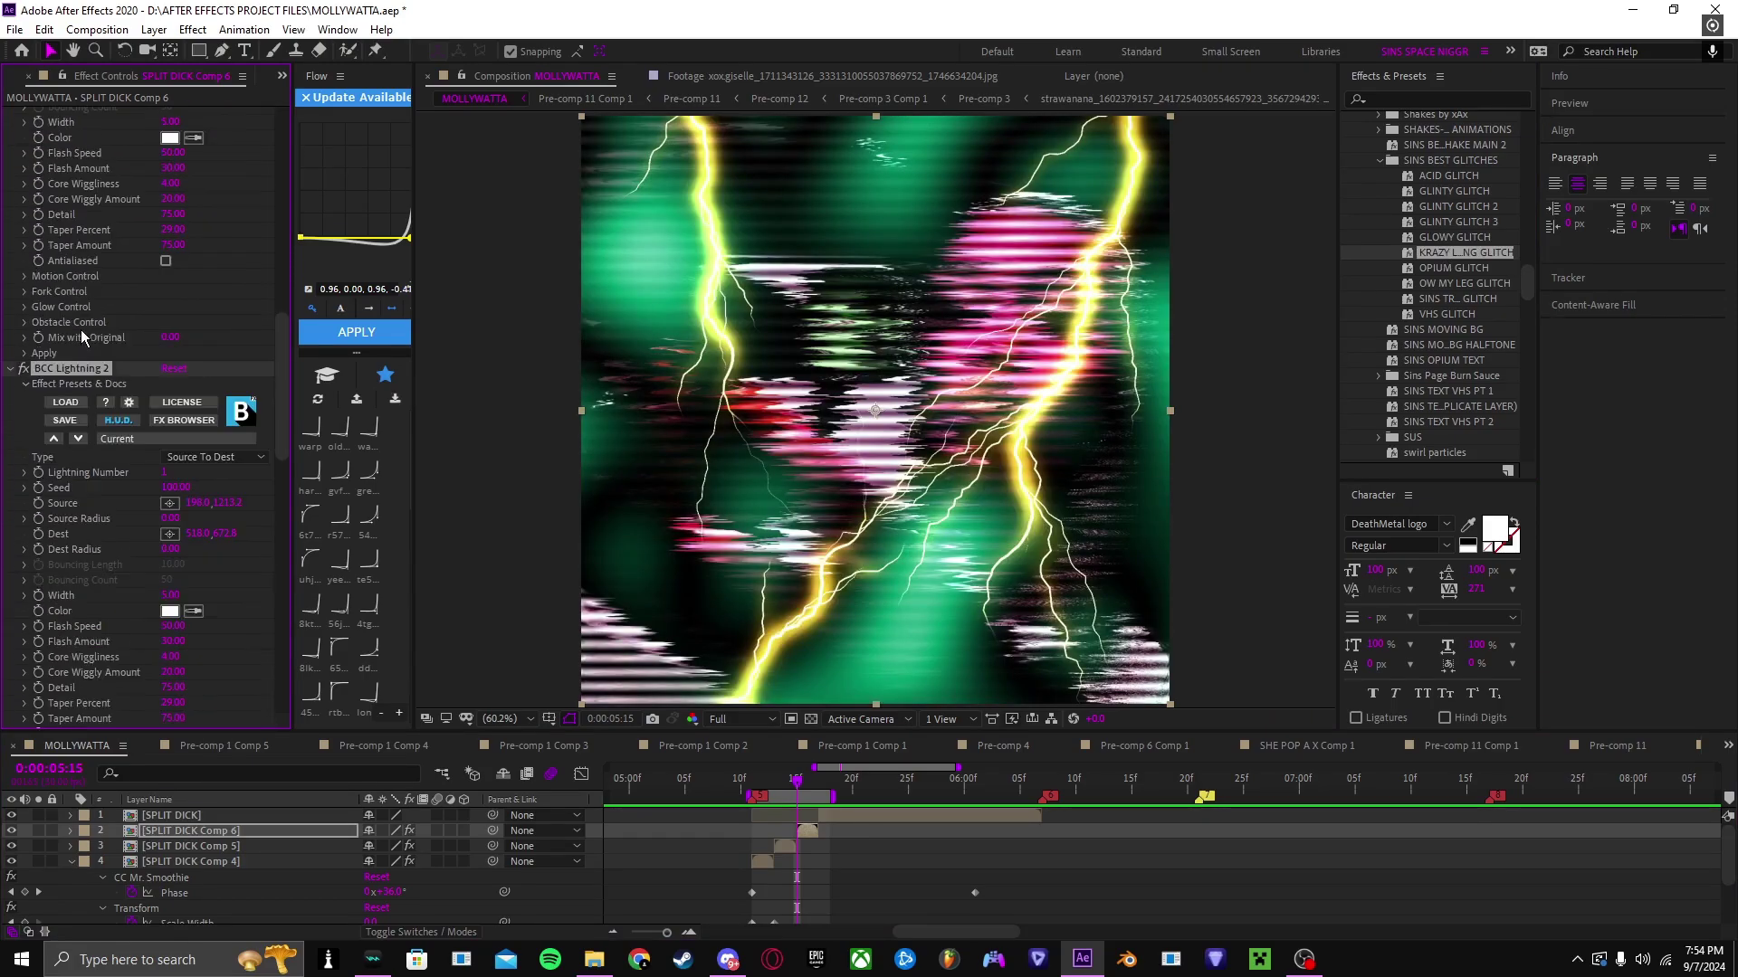
scroll(80, 331, down, 2)
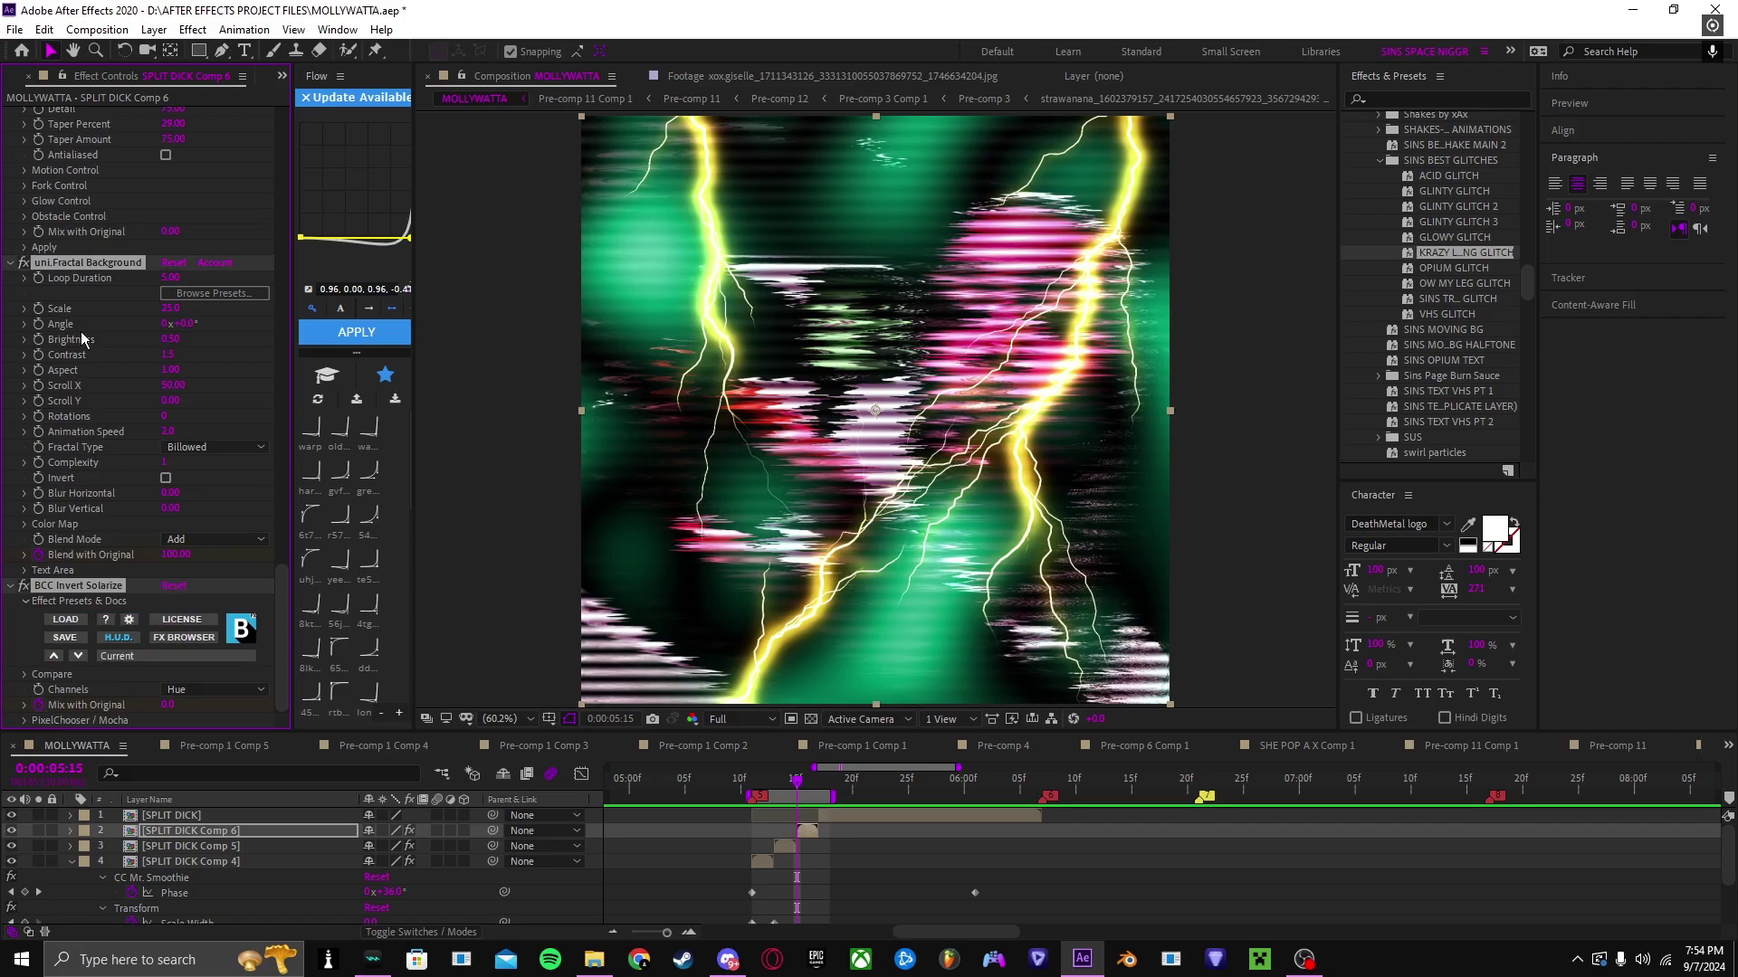
Step: Reveal SPLIT DICK Comp 6's keyframes and review those of Turbulent Displace, uni.Fractal Background and BCC Invert Solarize
key(u)
scroll(860, 839, down, 1)
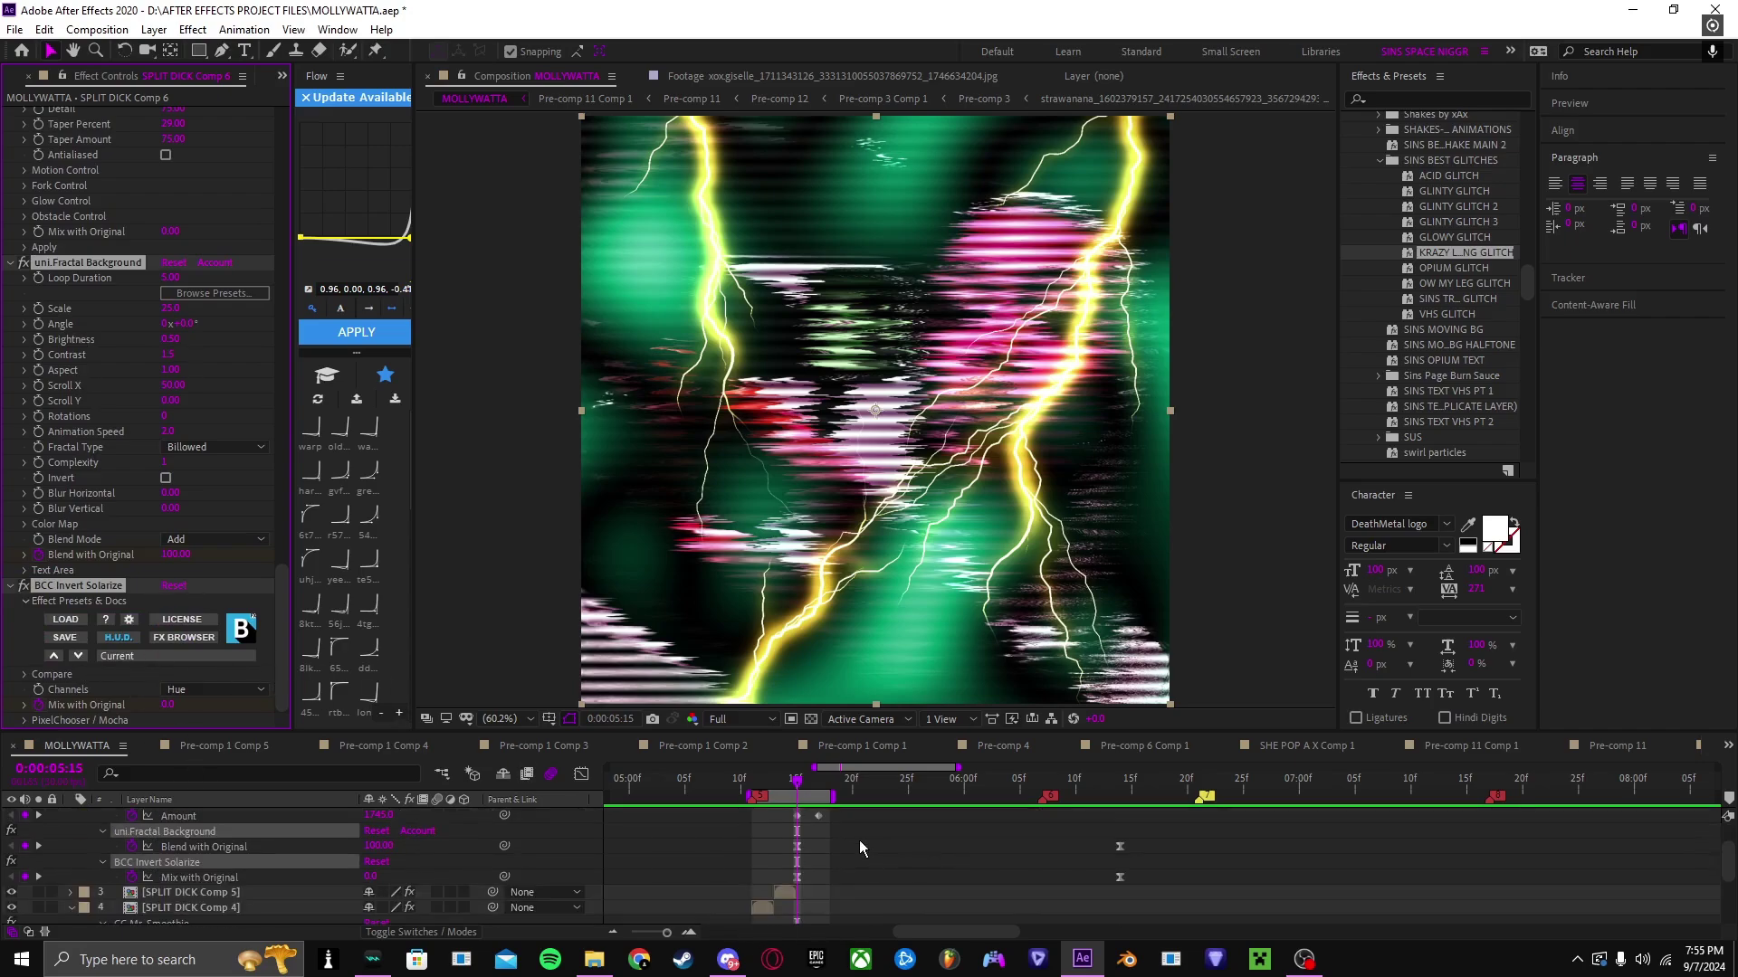
scroll(218, 837, up, 2)
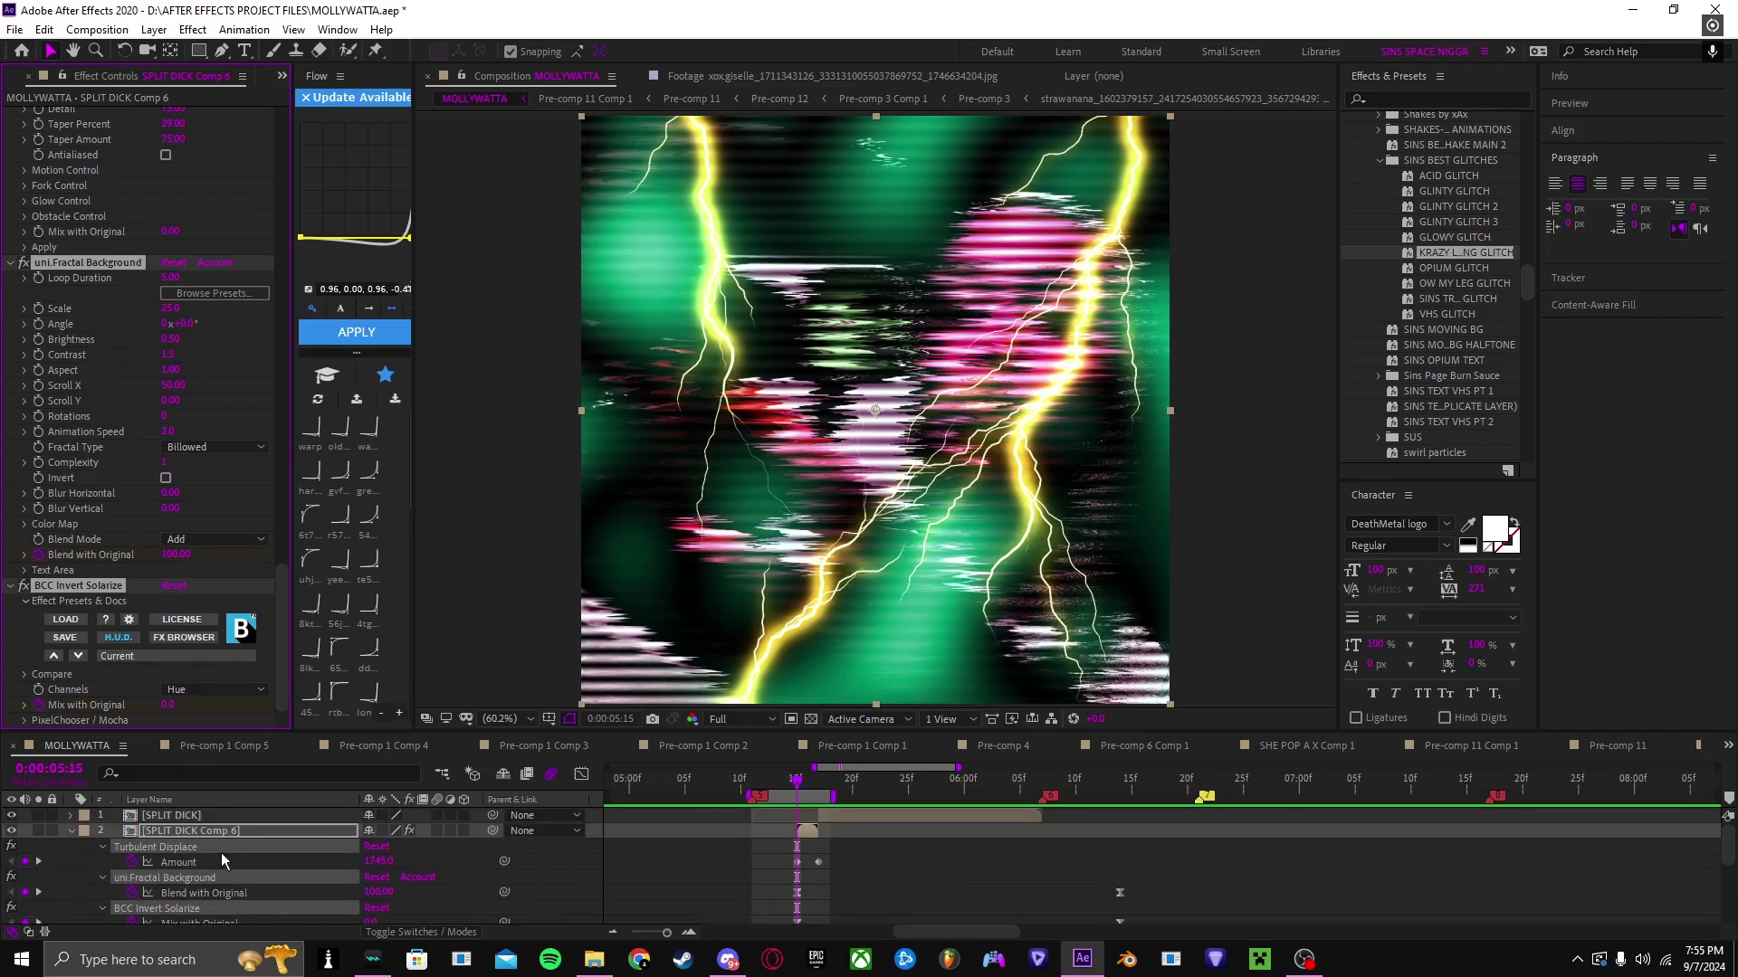
drag(797, 784, 1120, 790)
scroll(165, 848, down, 2)
click(811, 783)
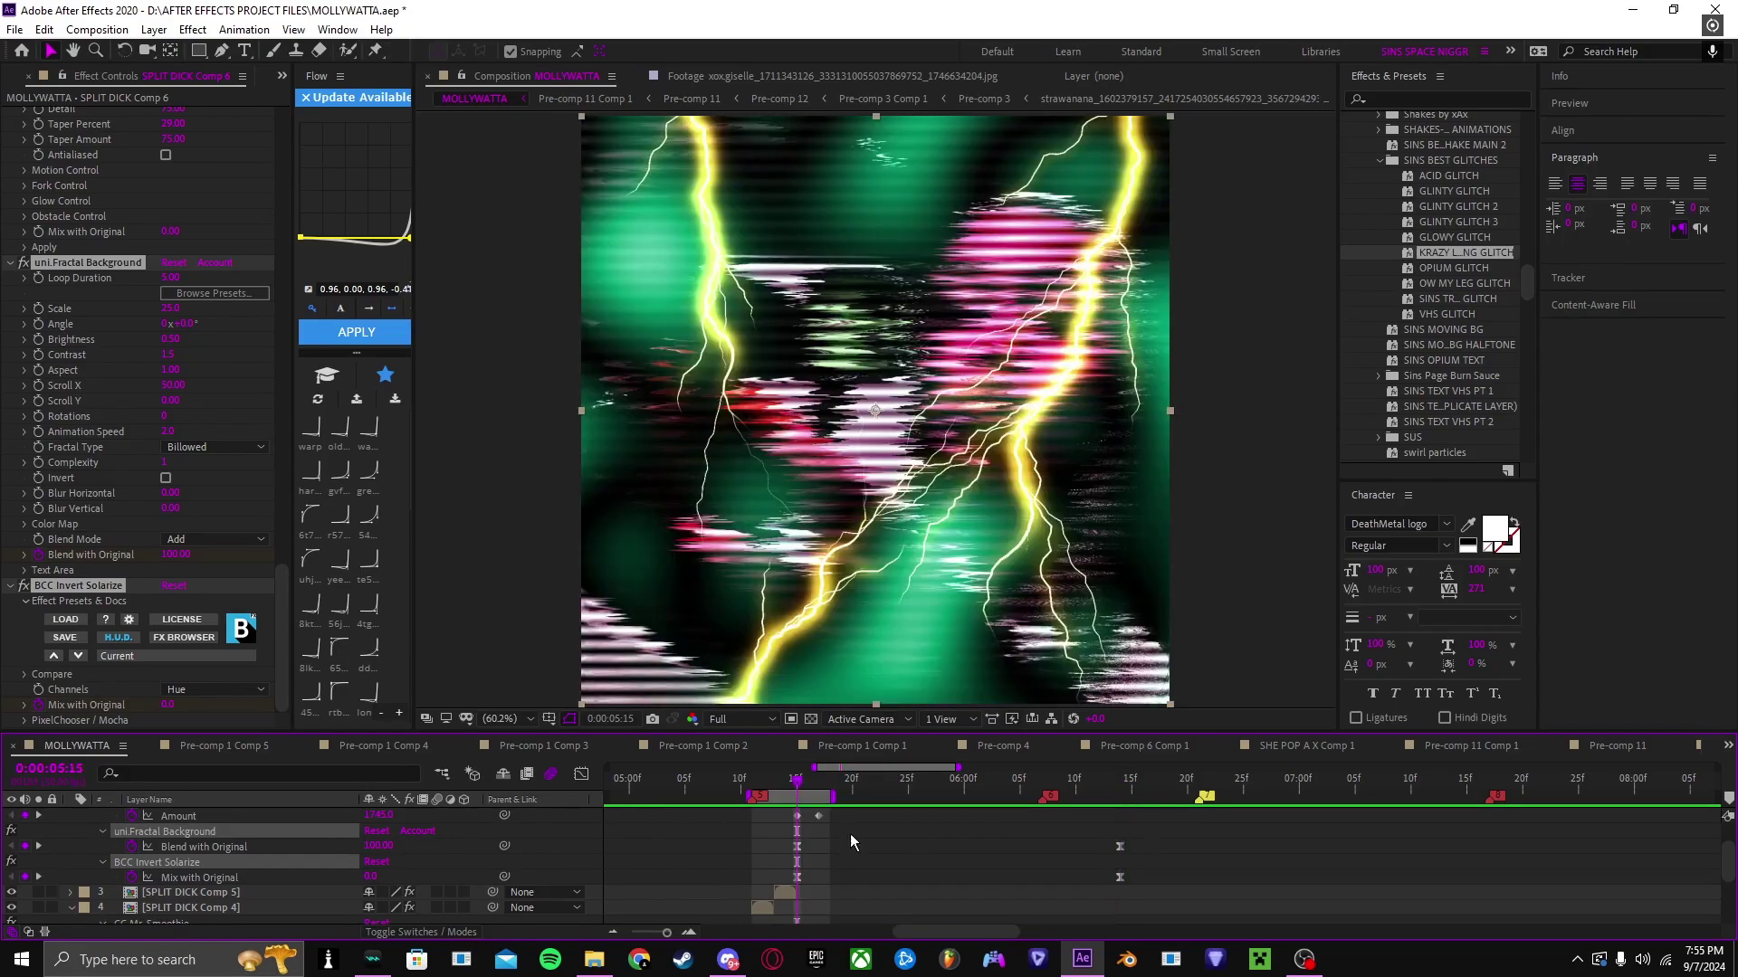
scroll(850, 834, up, 2)
Step: Go back to 0:00:05:11 and remove all GLINTY GLITCH 3 effects from the SPLIT DICK Comp 4 layer
drag(801, 790, 752, 784)
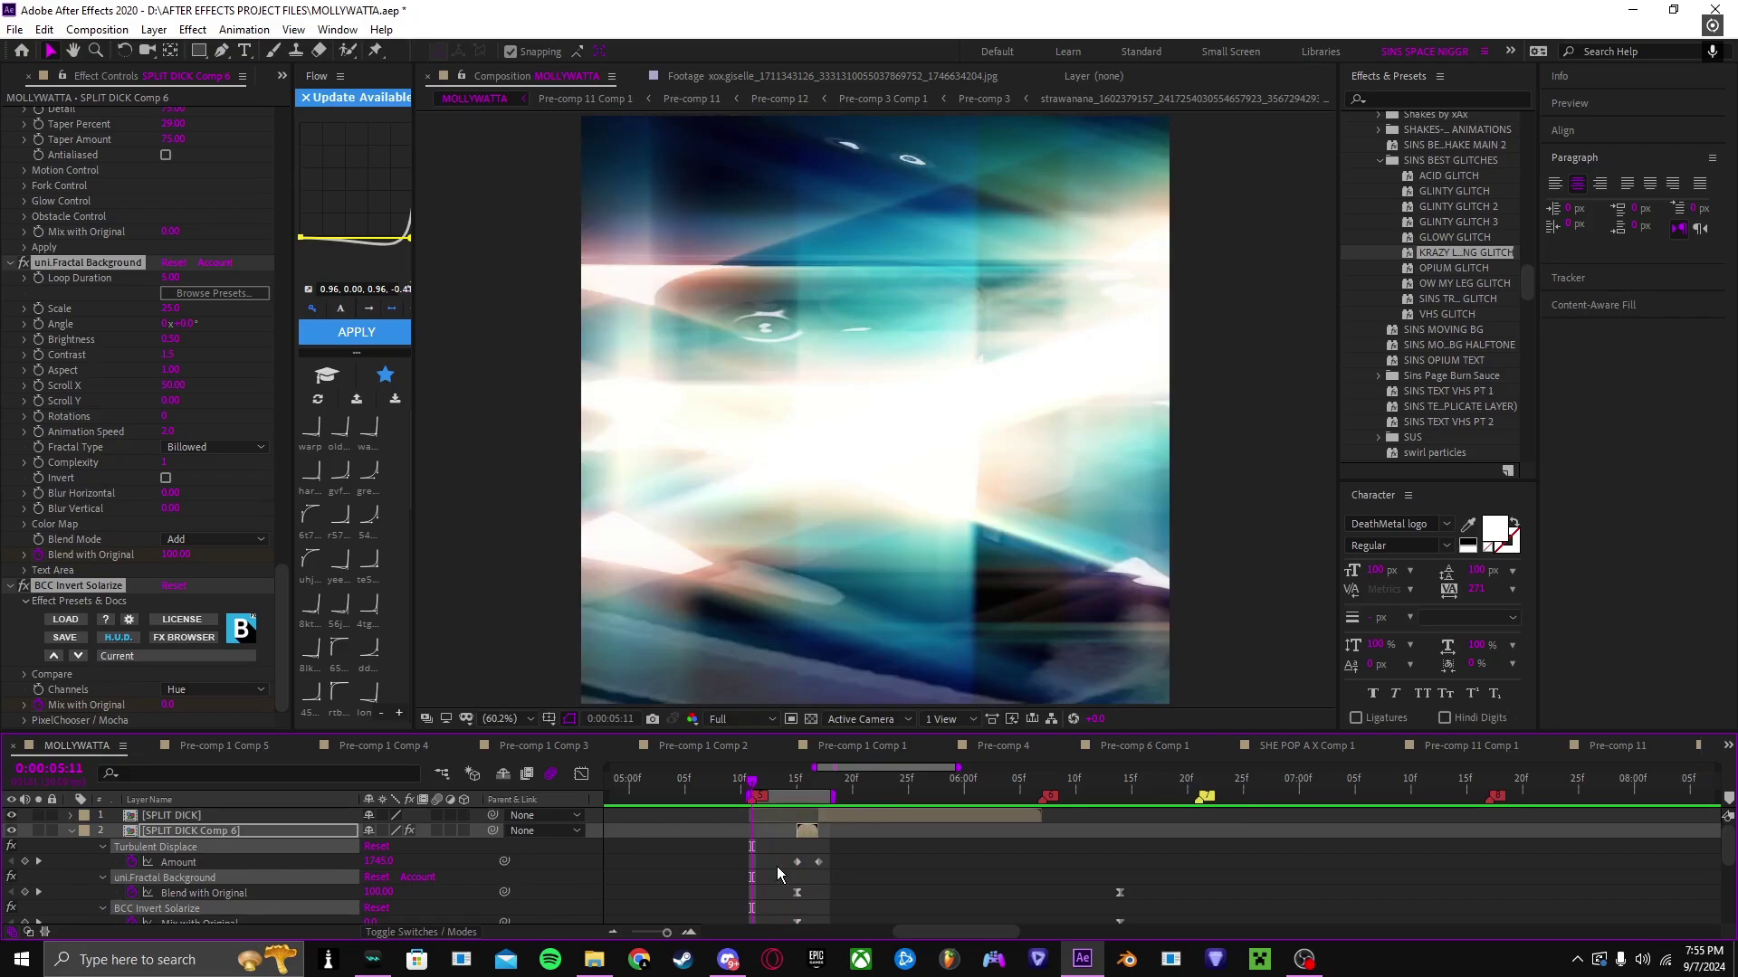
scroll(777, 866, down, 2)
click(767, 904)
click(768, 904)
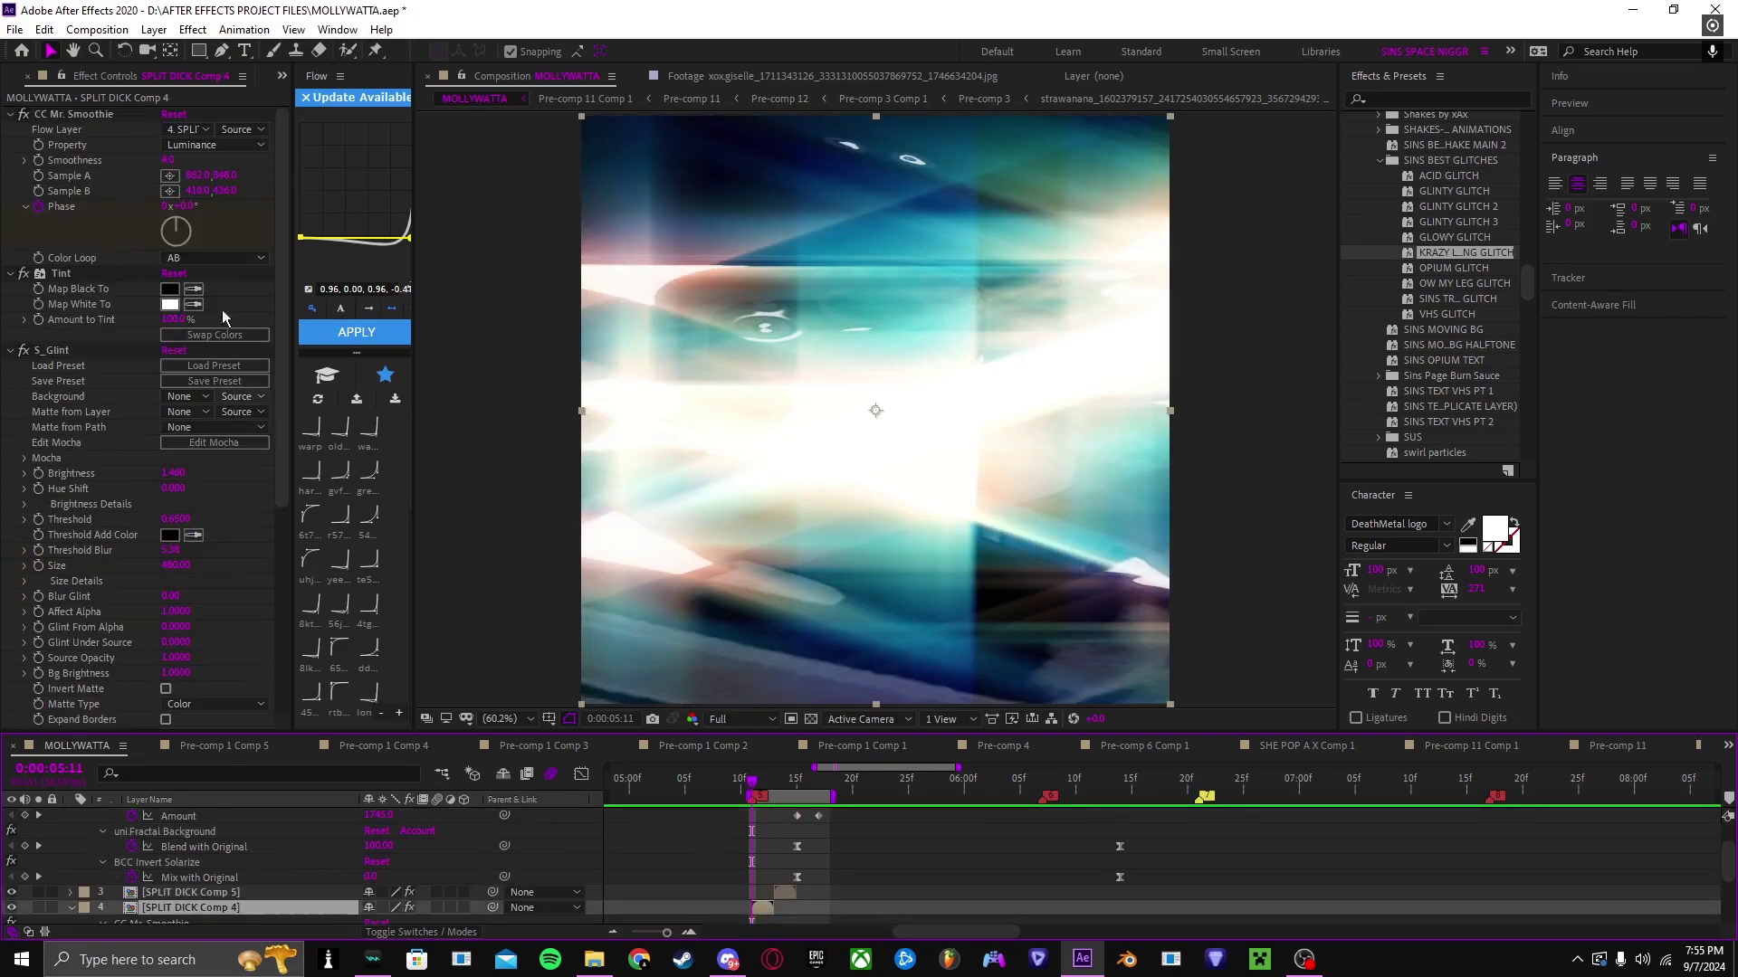
scroll(69, 122, down, 5)
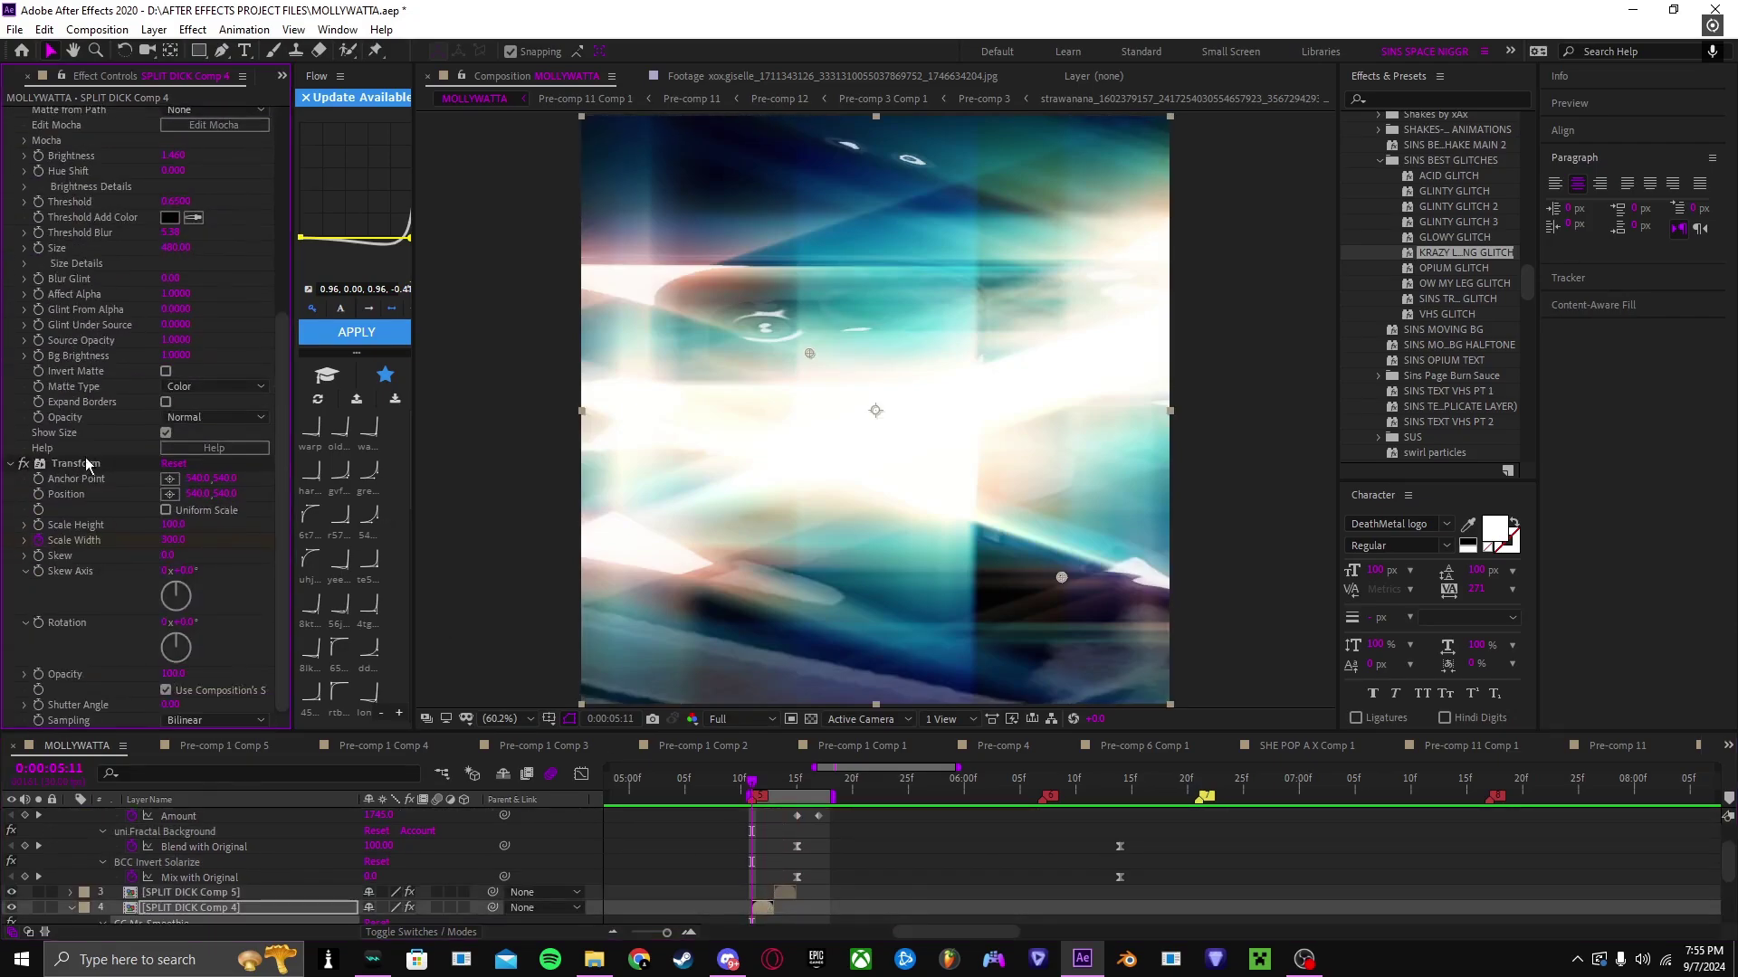
key(ctrl+shift+e)
Step: Delete the S_PseudoColor and Starglow effects from the SPLIT DICK Comp 5 layer
key(ctrl+Up)
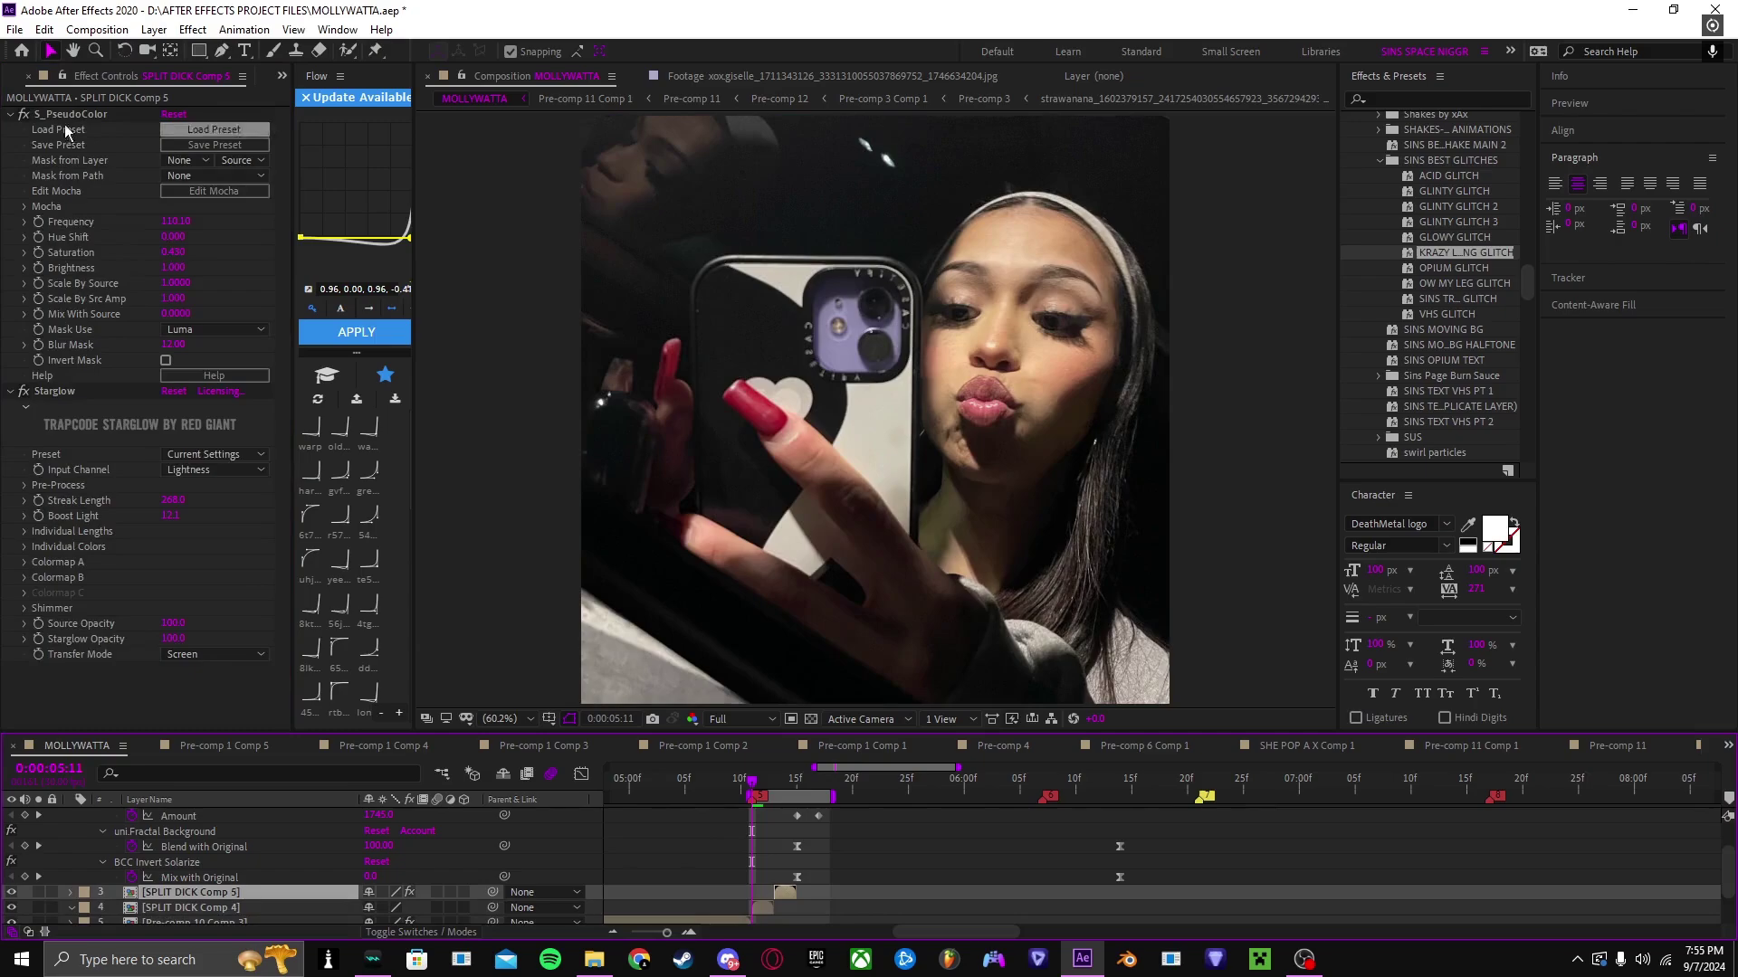
click(76, 114)
shift+click(56, 391)
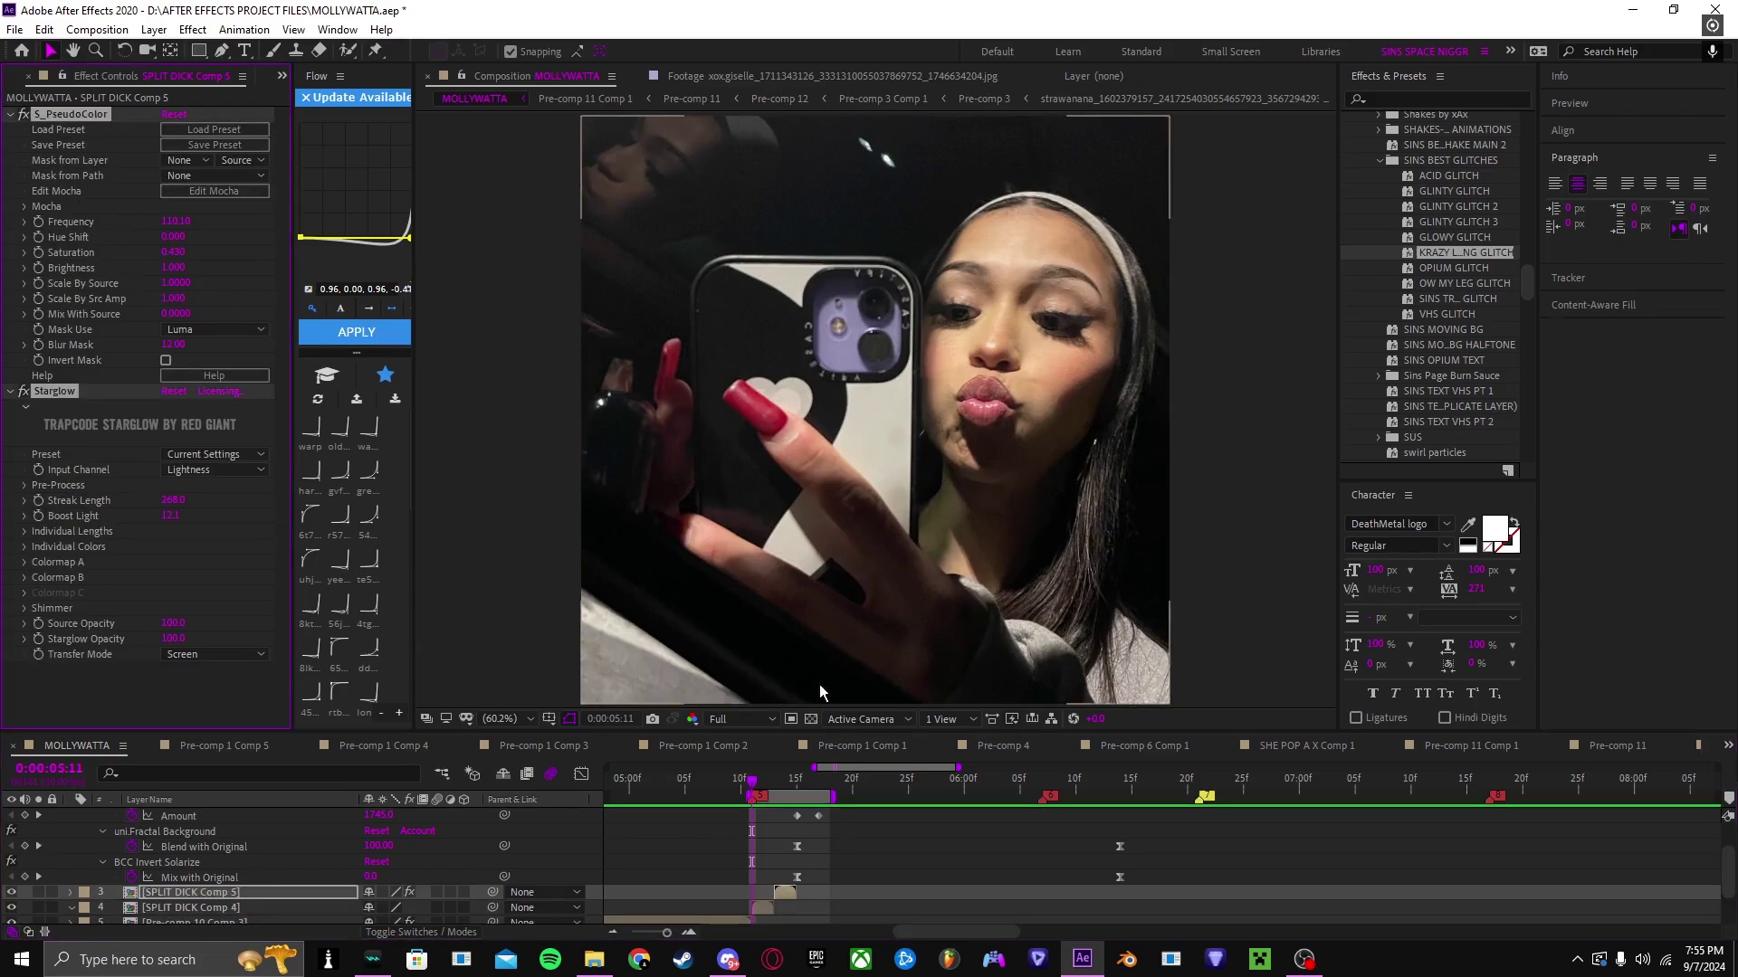
key(Delete)
Step: Go to 0:00:05:15 and delete all effects from the SPLIT DICK Comp 6 layer
click(795, 785)
key(ctrl+Up)
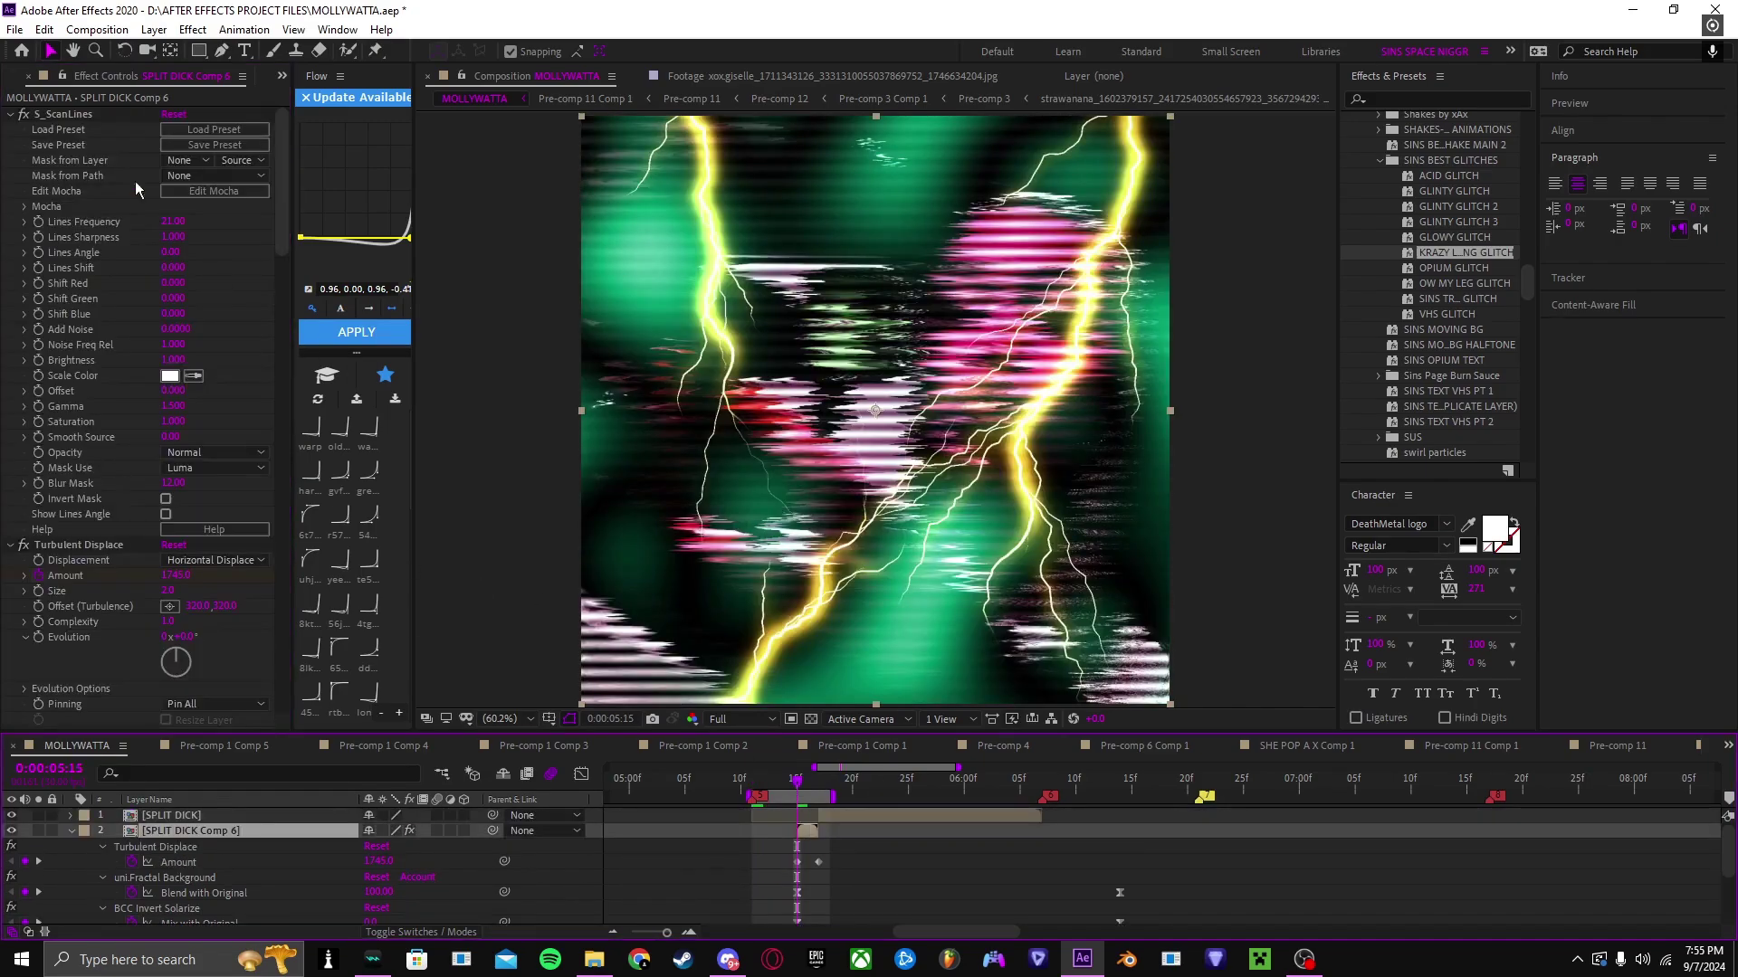
scroll(83, 210, down, 20)
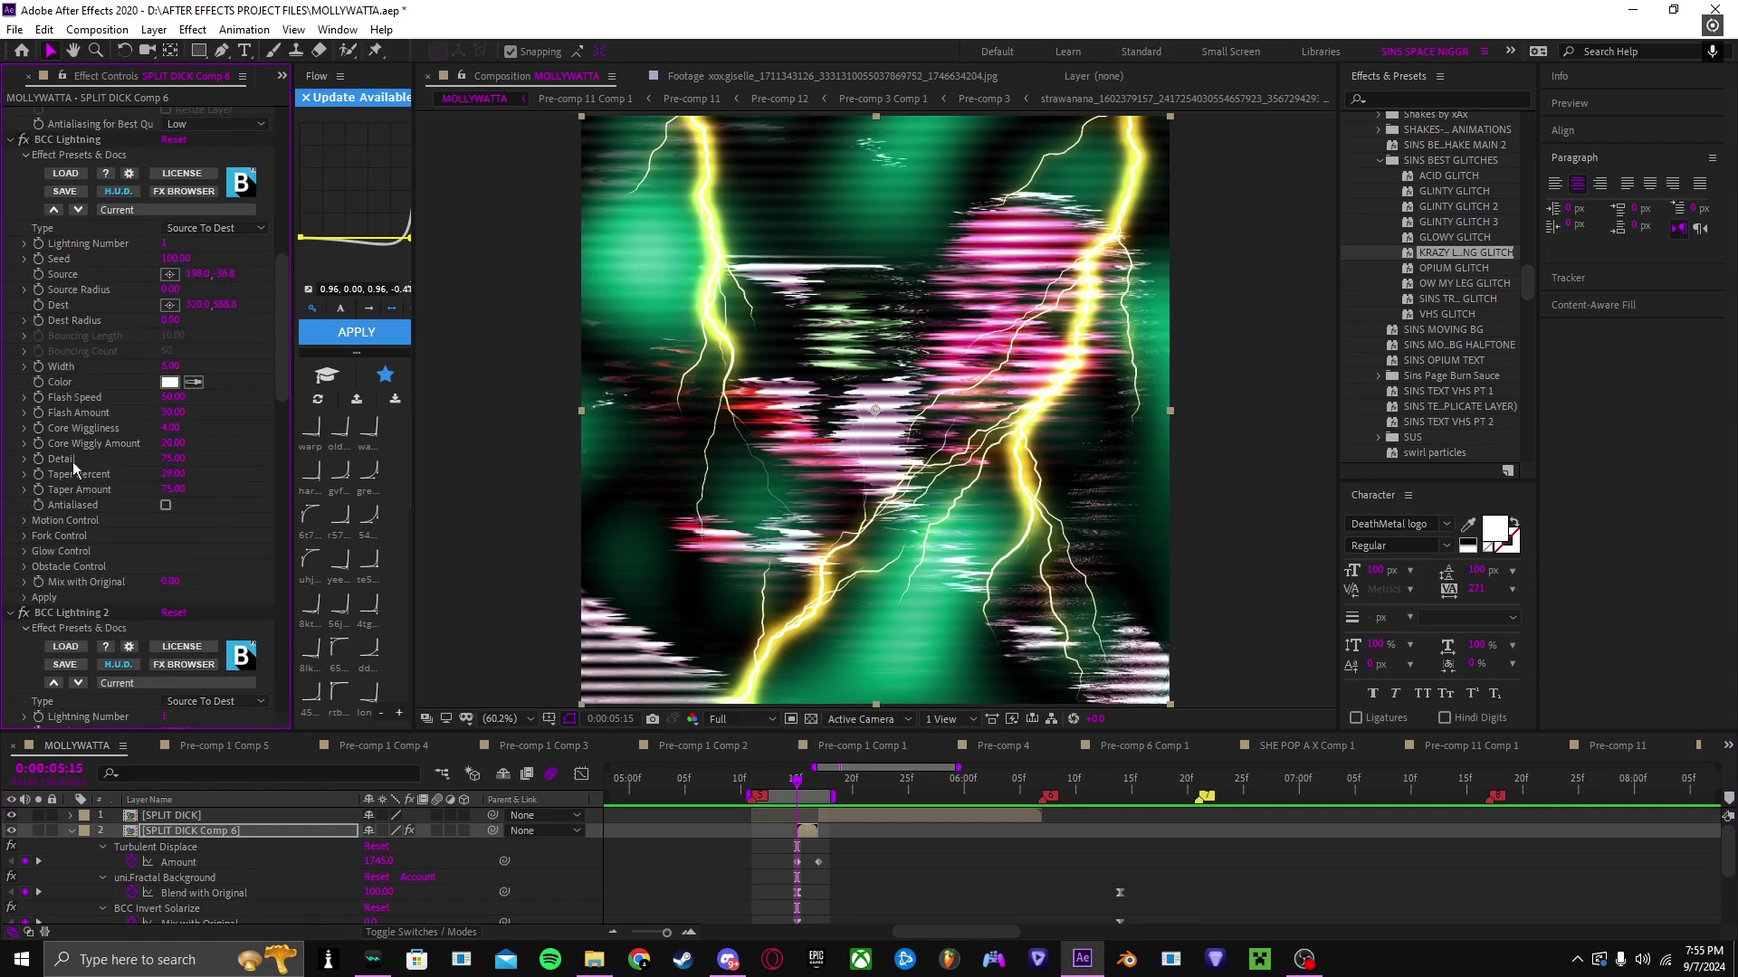
scroll(63, 528, down, 10)
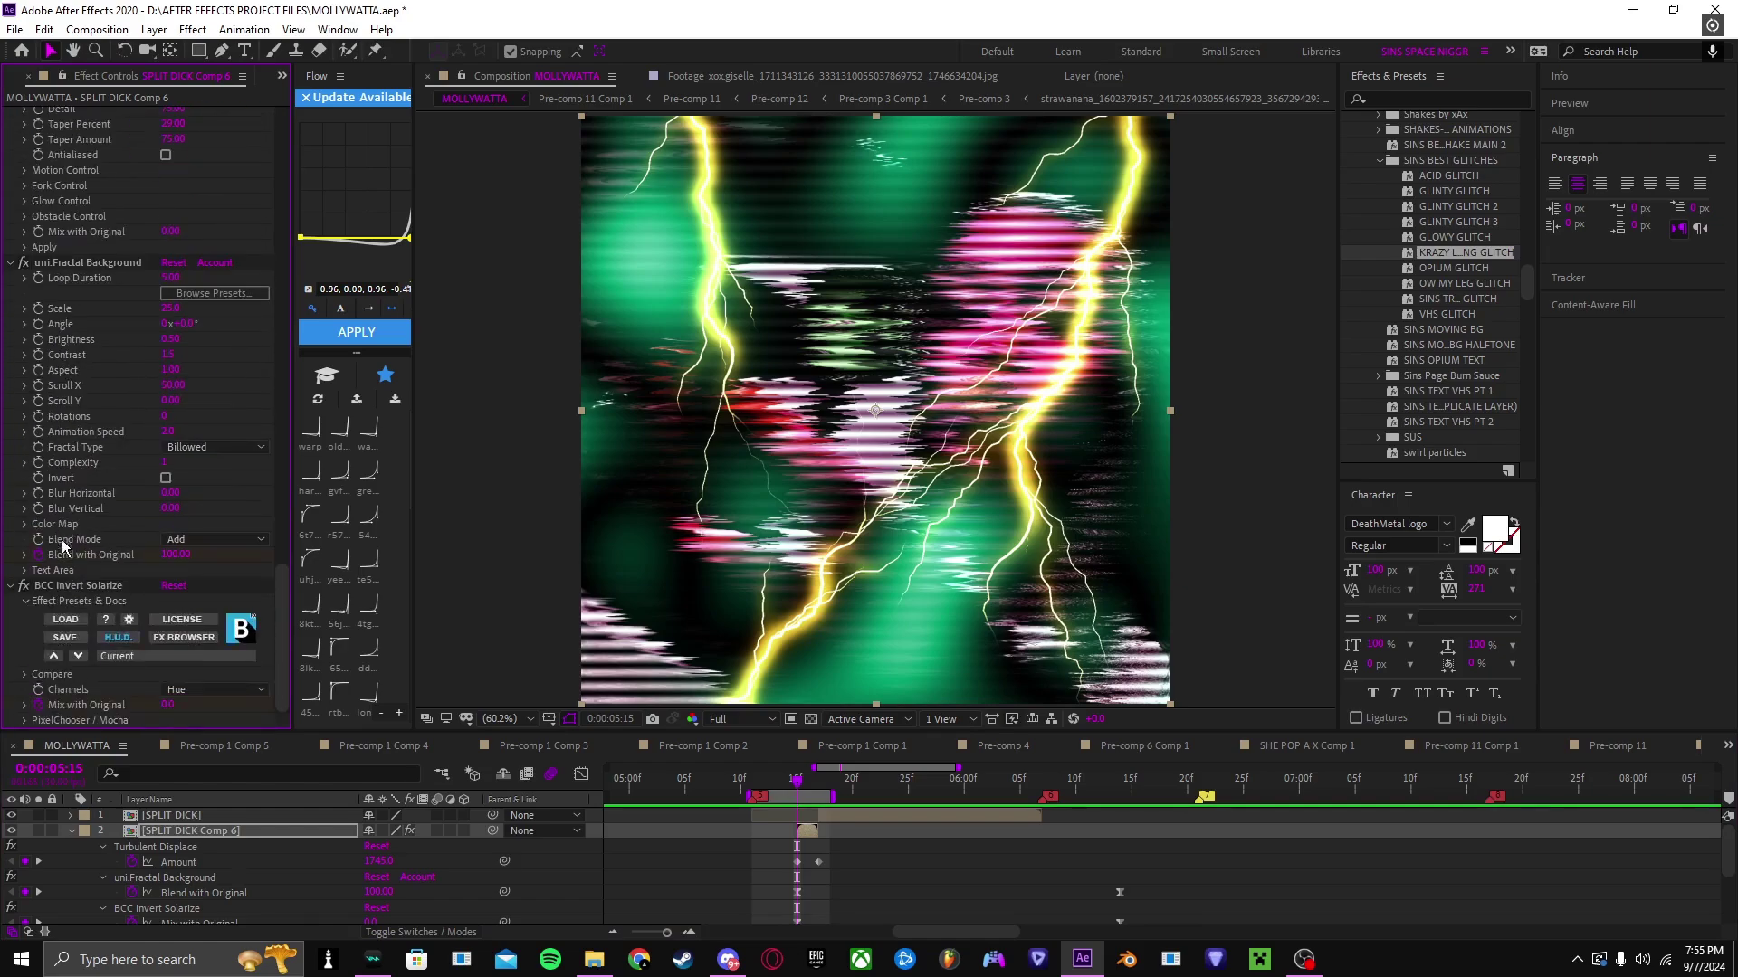
shift+click(99, 590)
key(Delete)
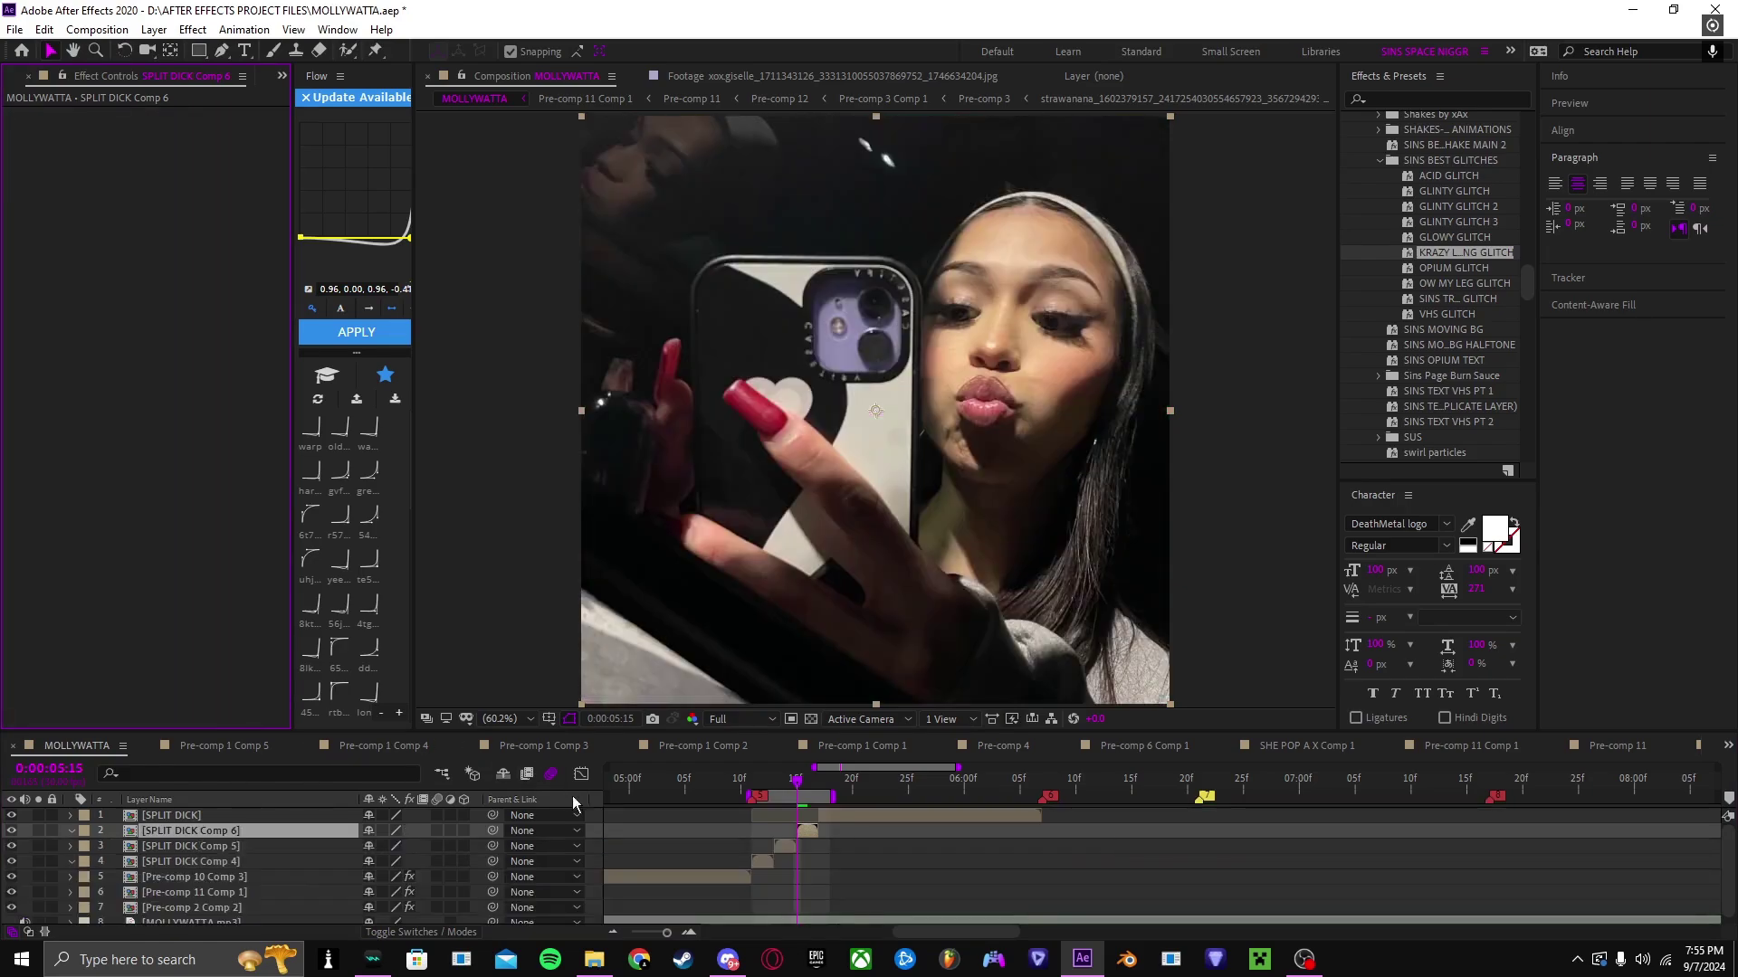
Step: At 0:00:05:11, apply the OPIUM GLITCH preset to SPLIT DICK Comp 4 and reveal its Exposure and Turbulent Displace keyframes
click(751, 793)
click(768, 862)
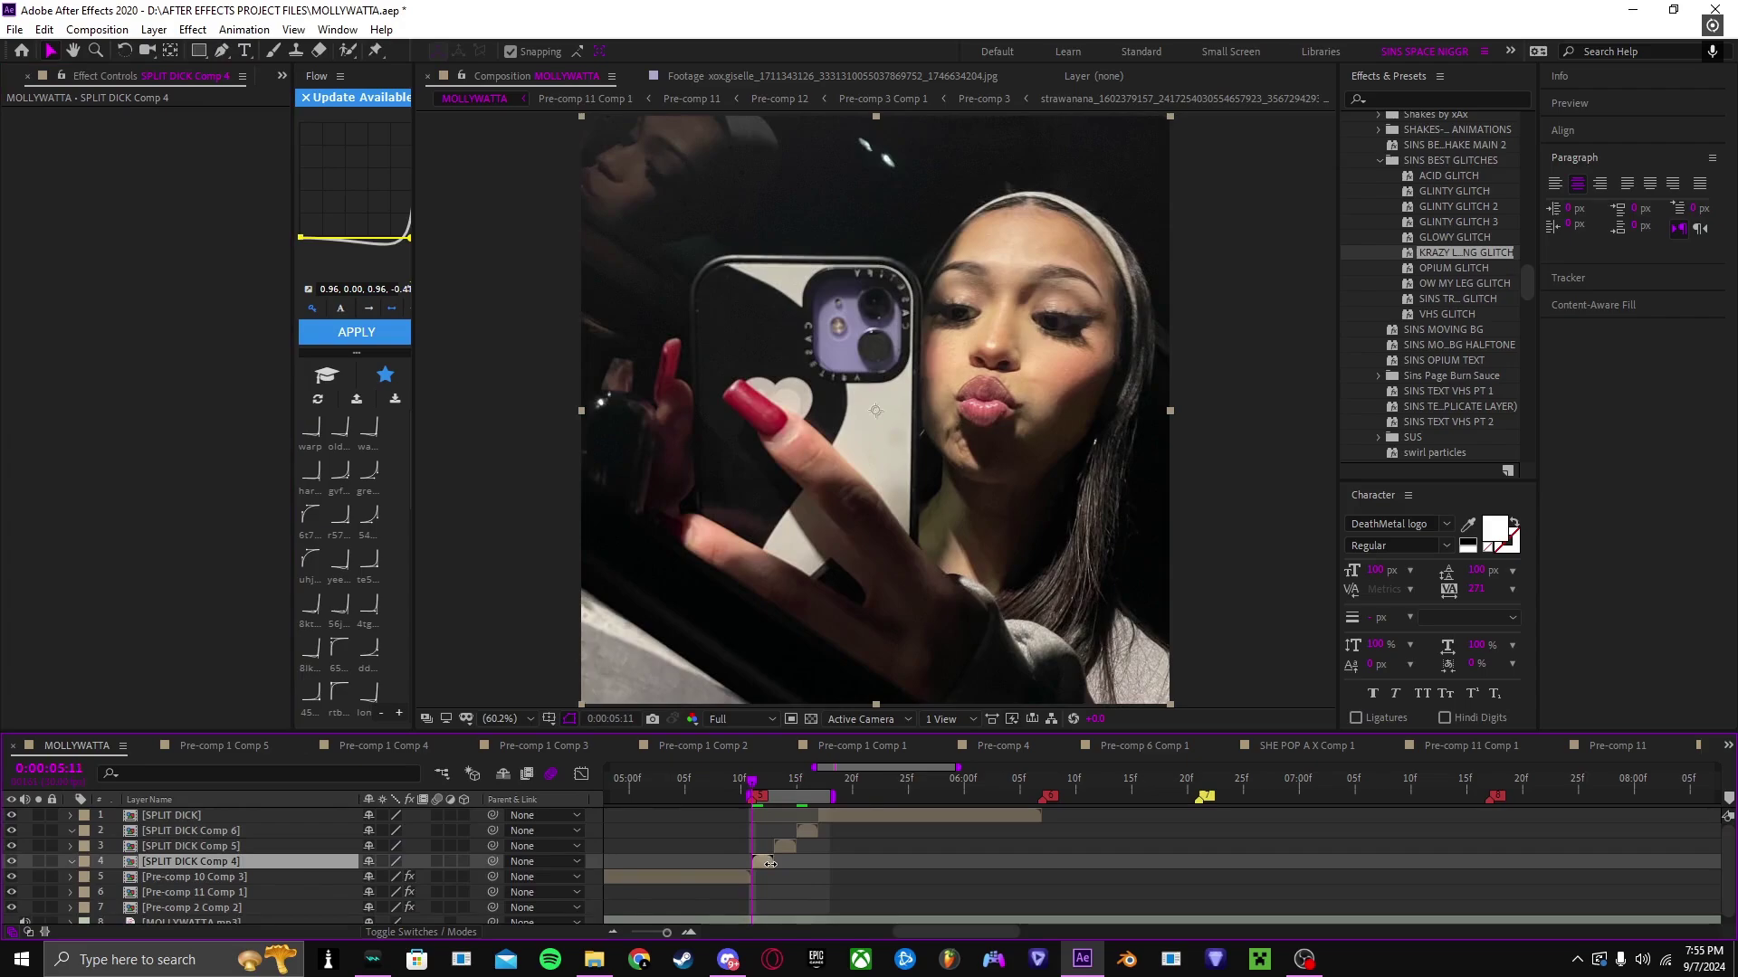
double_click(1468, 264)
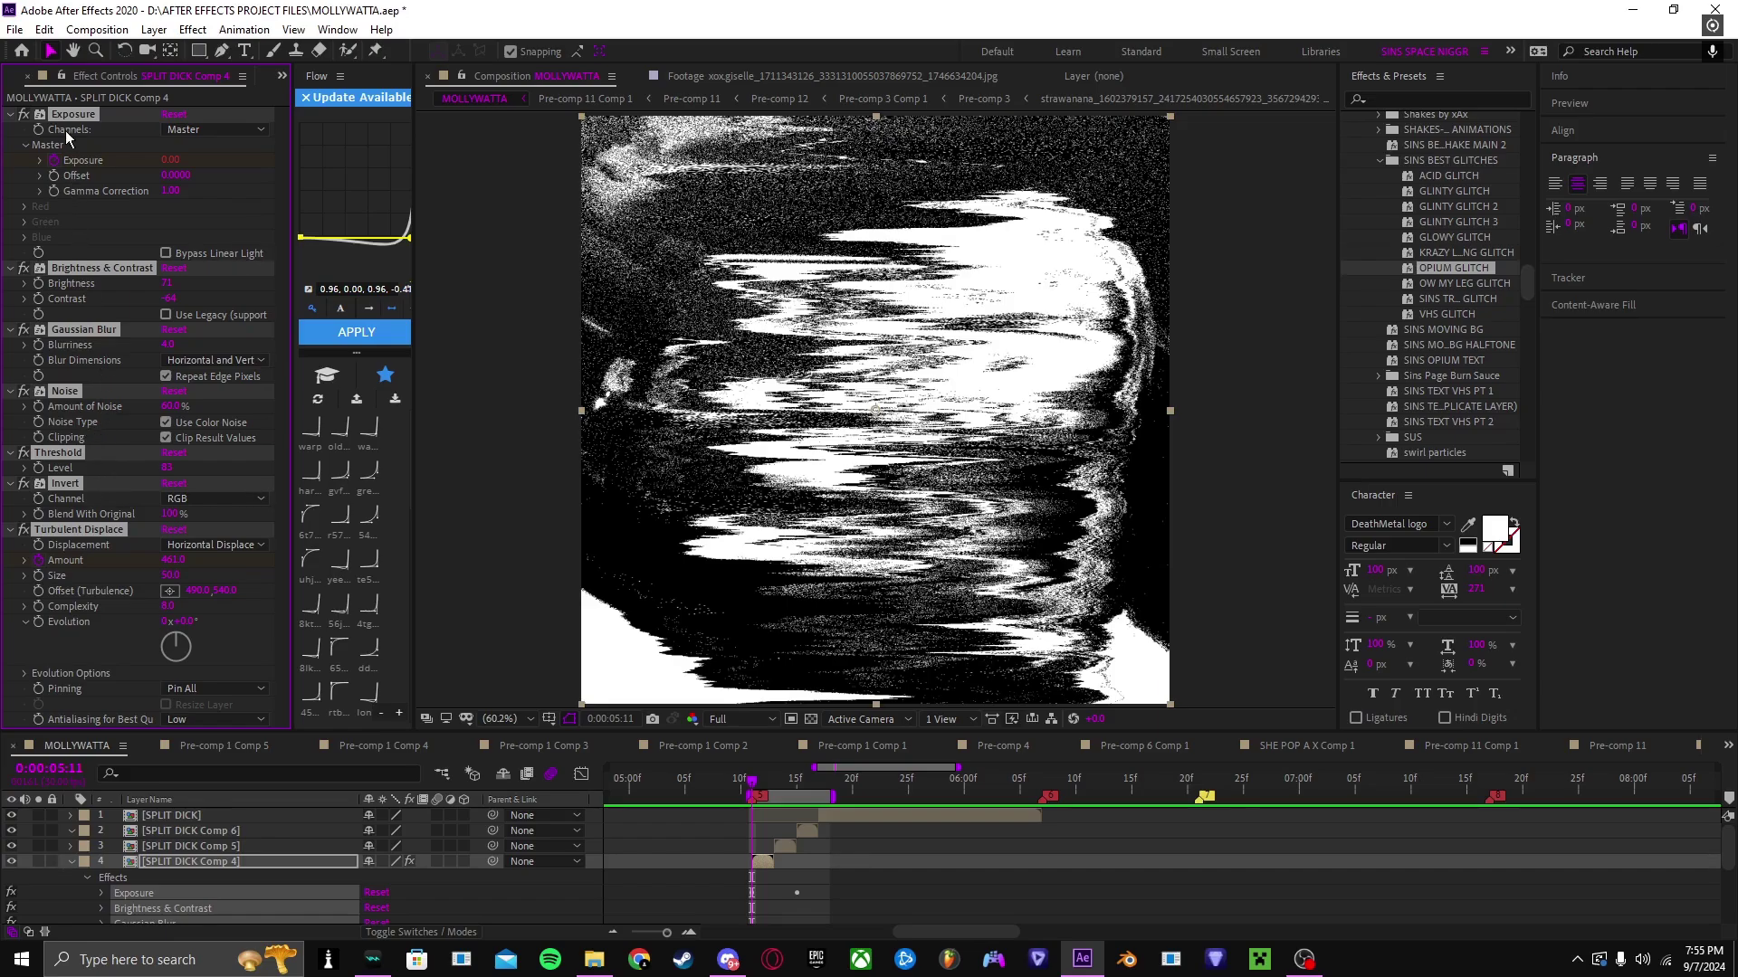
click(39, 160)
click(39, 160)
key(u)
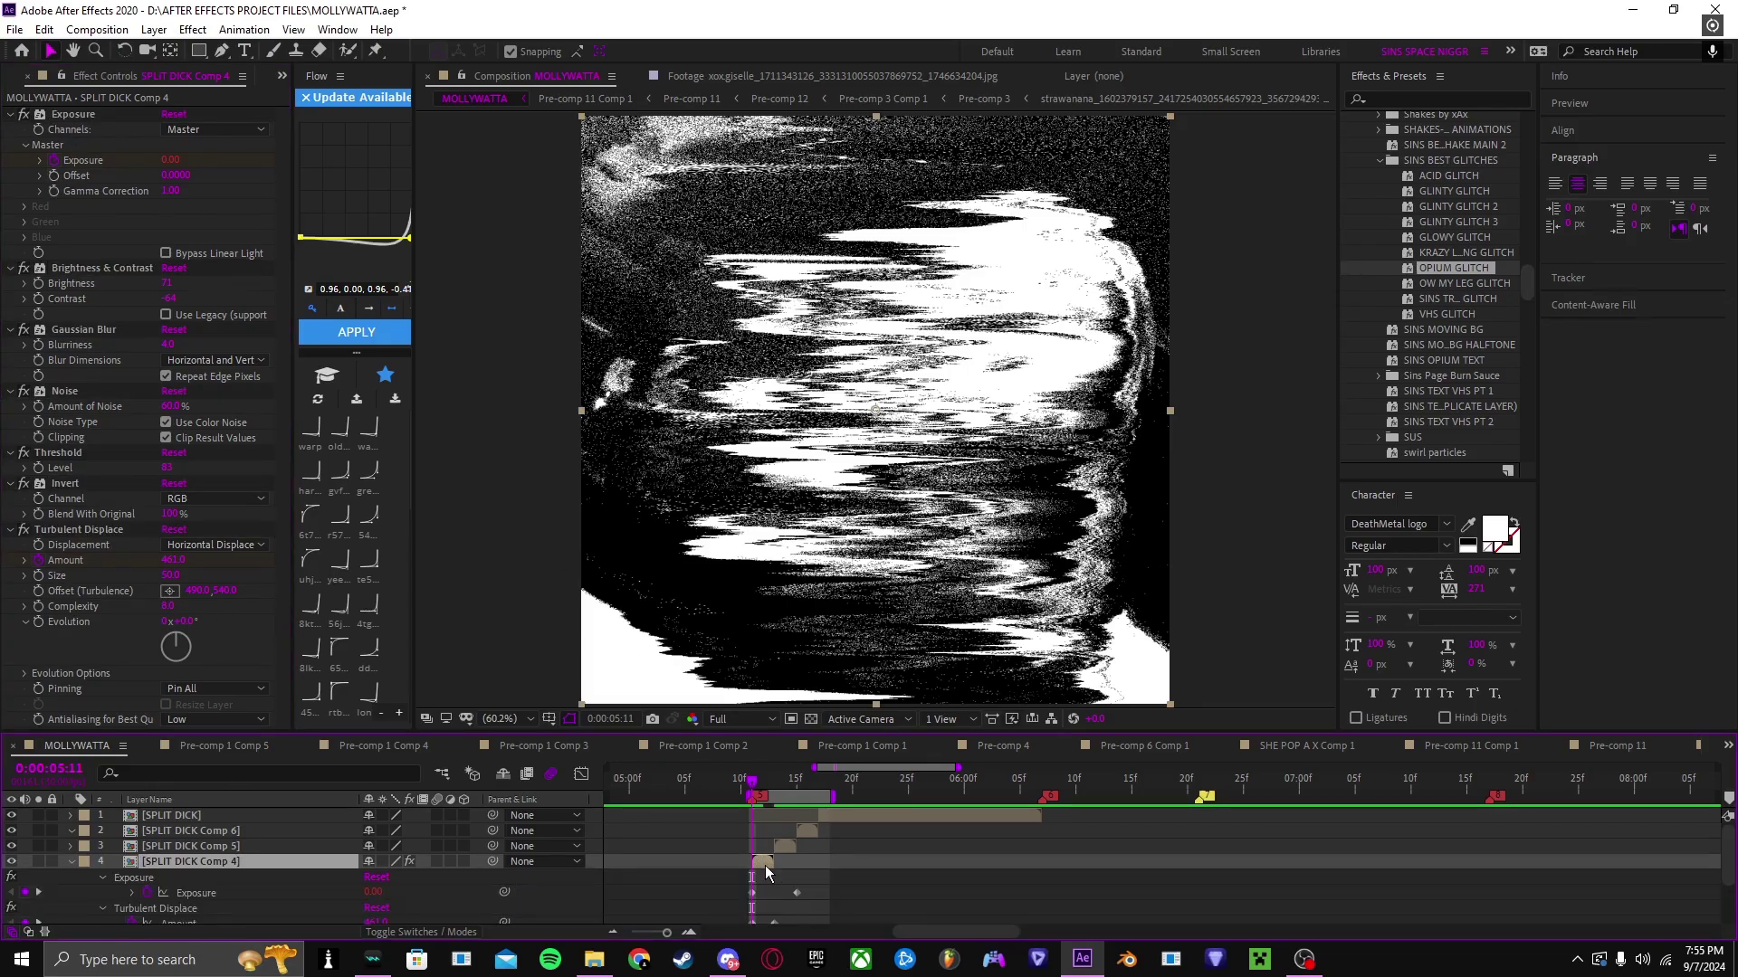
scroll(763, 865, down, 1)
mouse_move(751, 791)
mouse_down()
mouse_move(778, 792)
mouse_move(757, 800)
mouse_up()
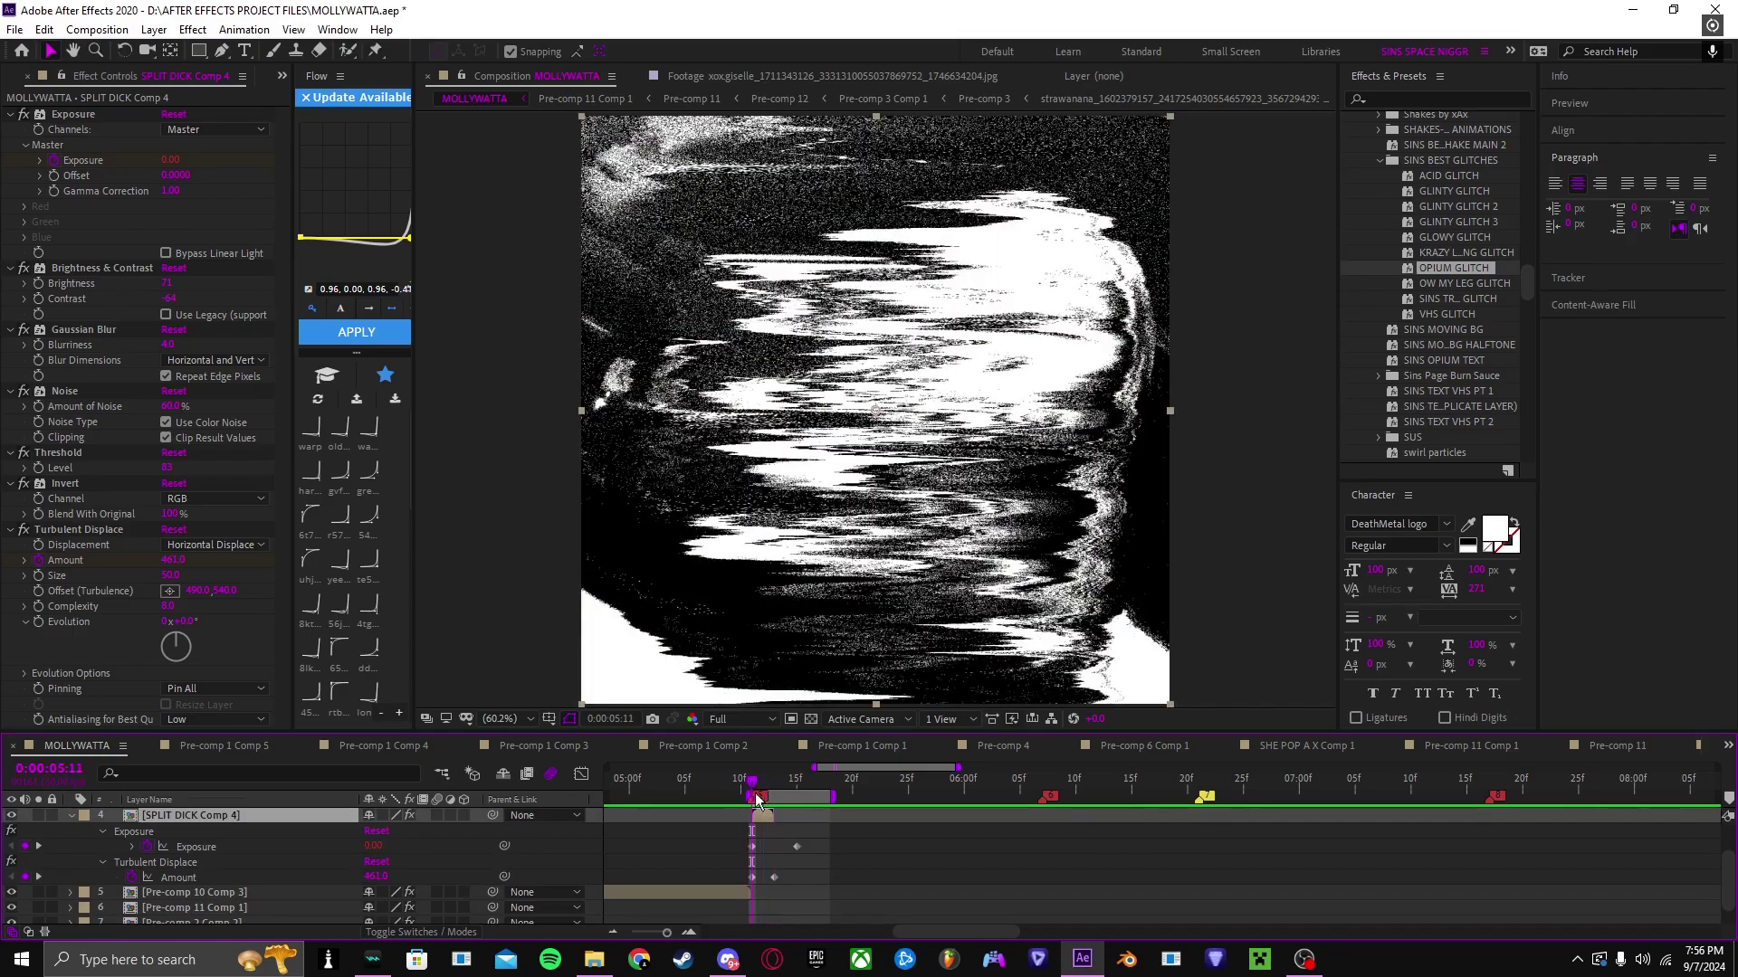
scroll(757, 800, up, 1)
Step: Apply the OW MY LEG GLITCH preset to the SPLIT DICK Comp 5 layer at 0:00:05:13
click(775, 780)
click(791, 844)
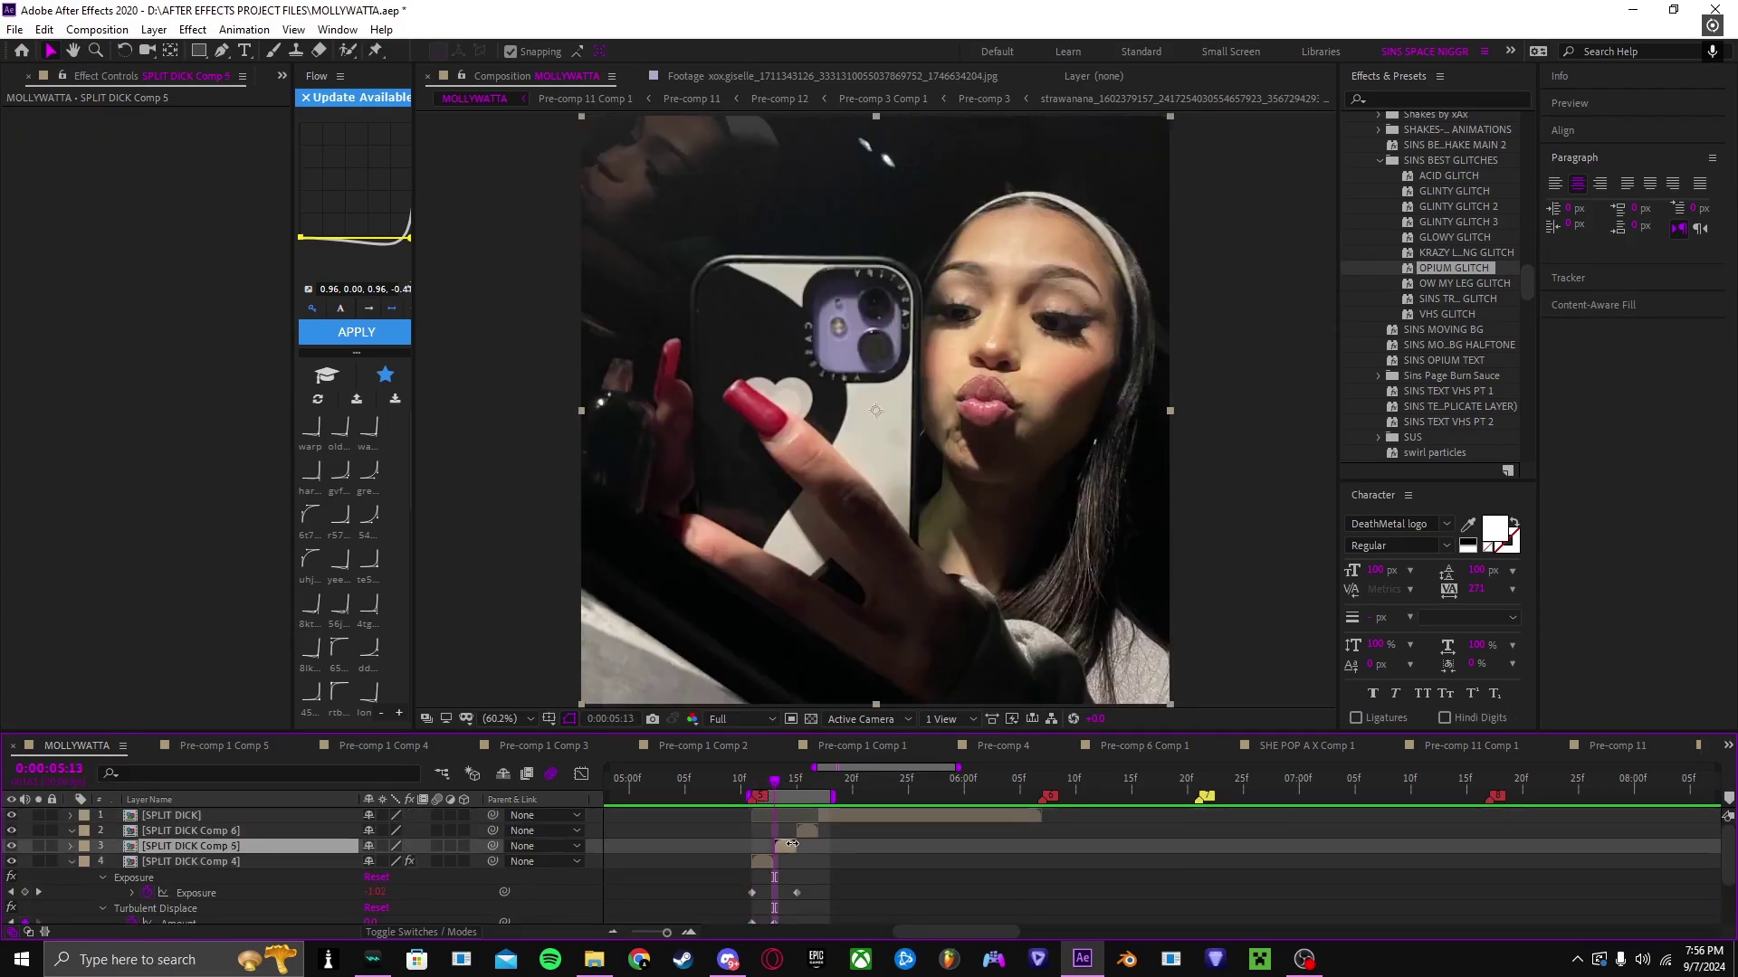
double_click(1489, 285)
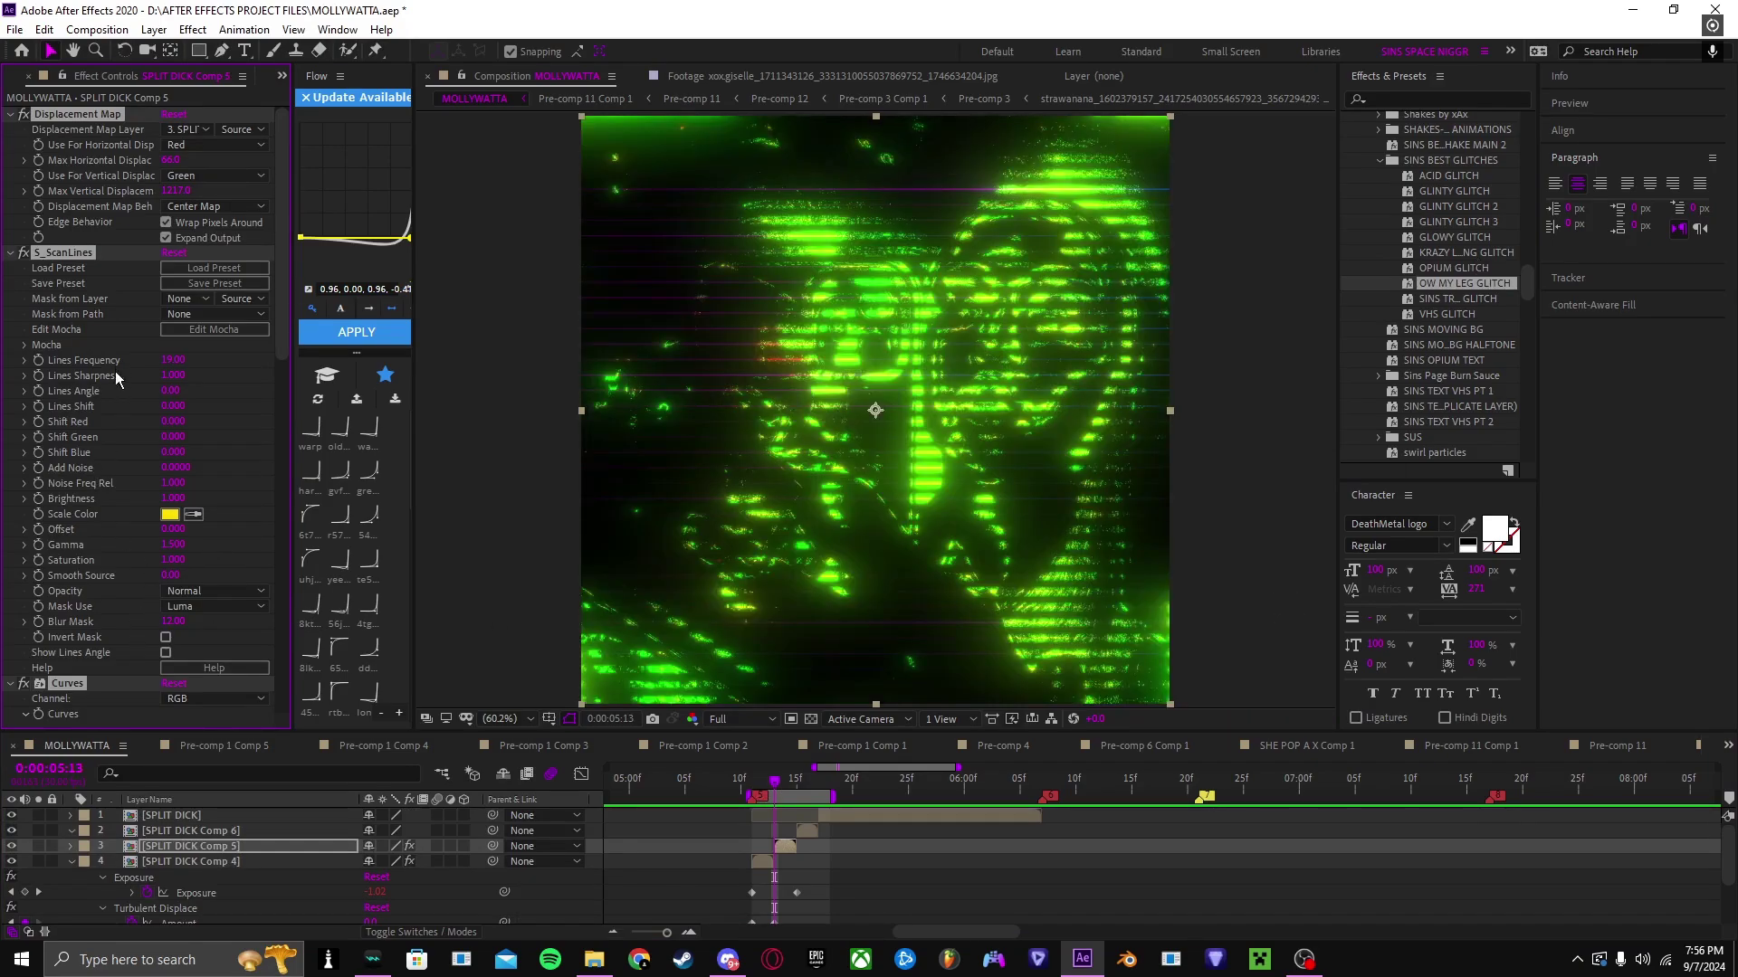
Step: Examine SPLIT DICK Comp 5's effect stack from S_ScanLines and Curves to Deep Glow, expanding Starglow's Colormap A and Colormap B
click(208, 388)
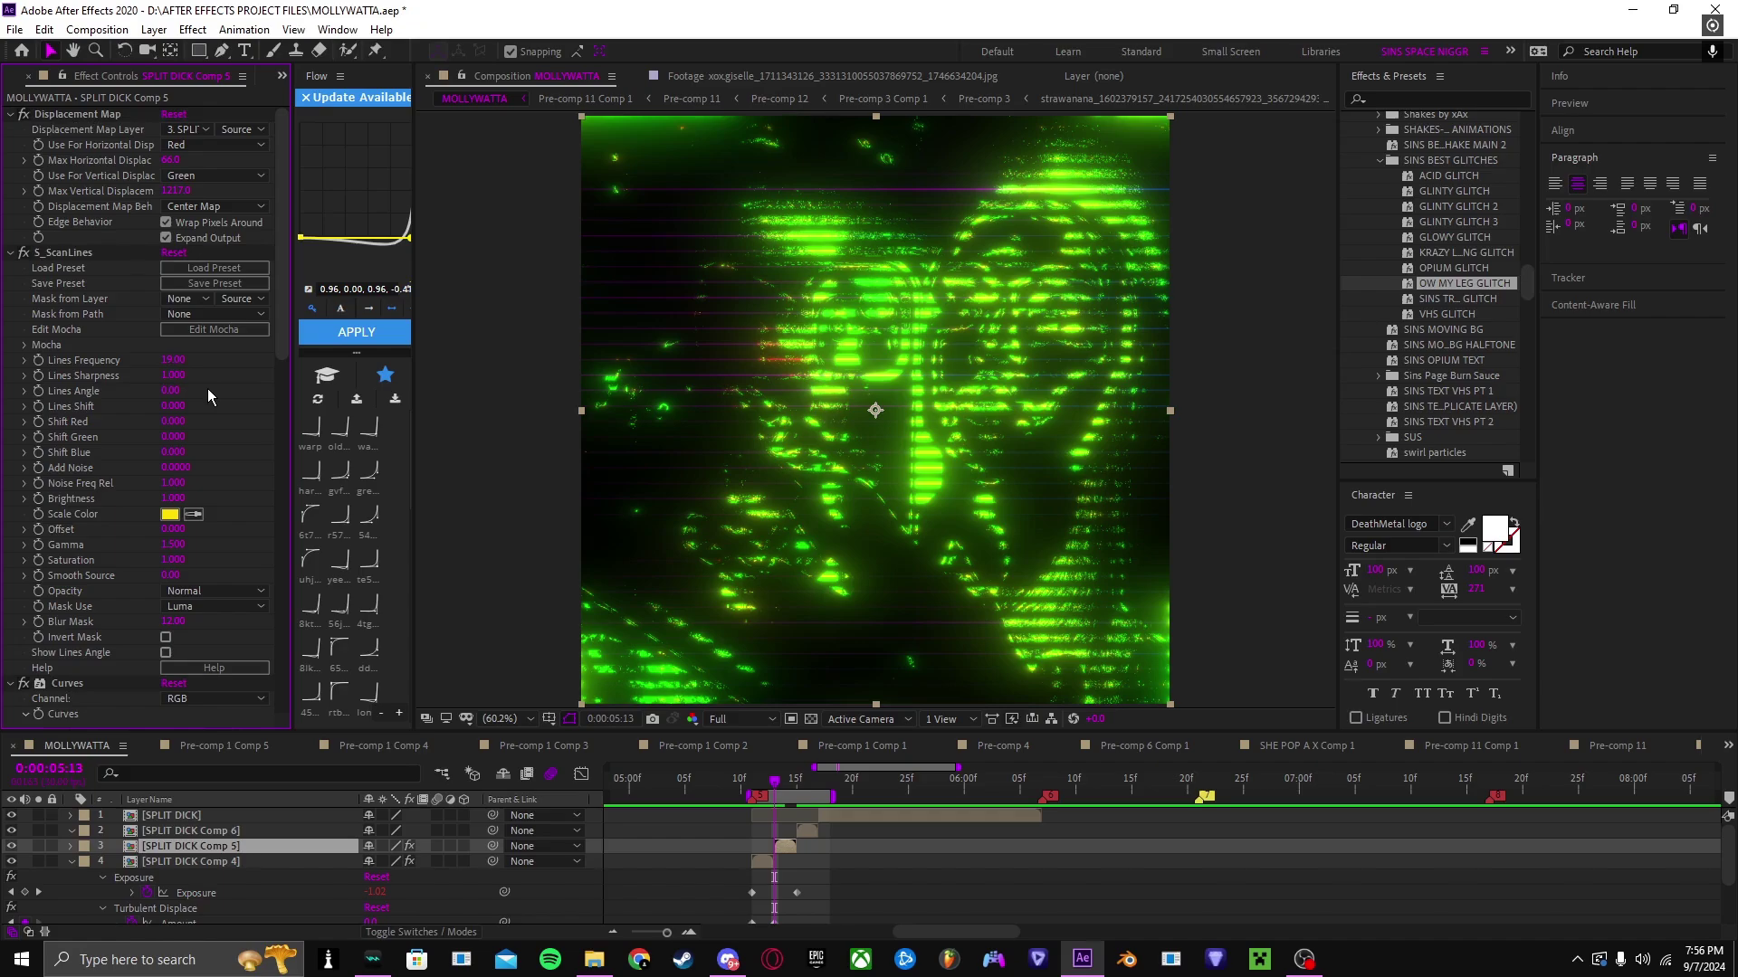
scroll(116, 309, down, 10)
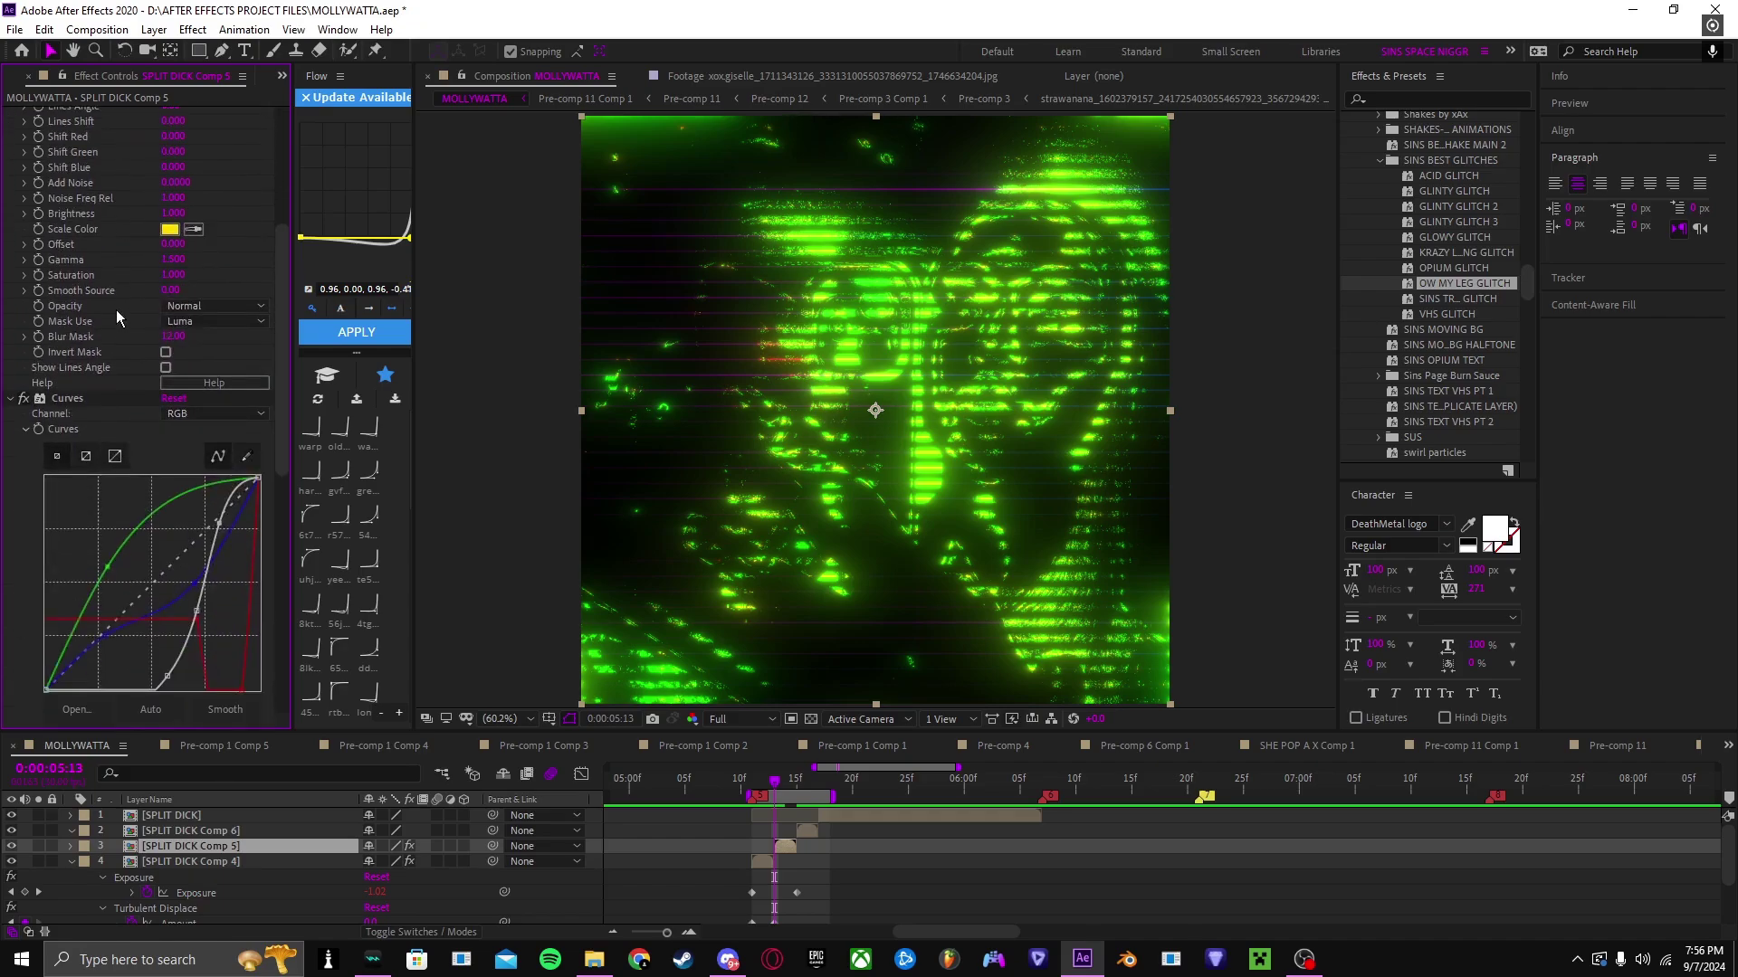
scroll(116, 309, down, 7)
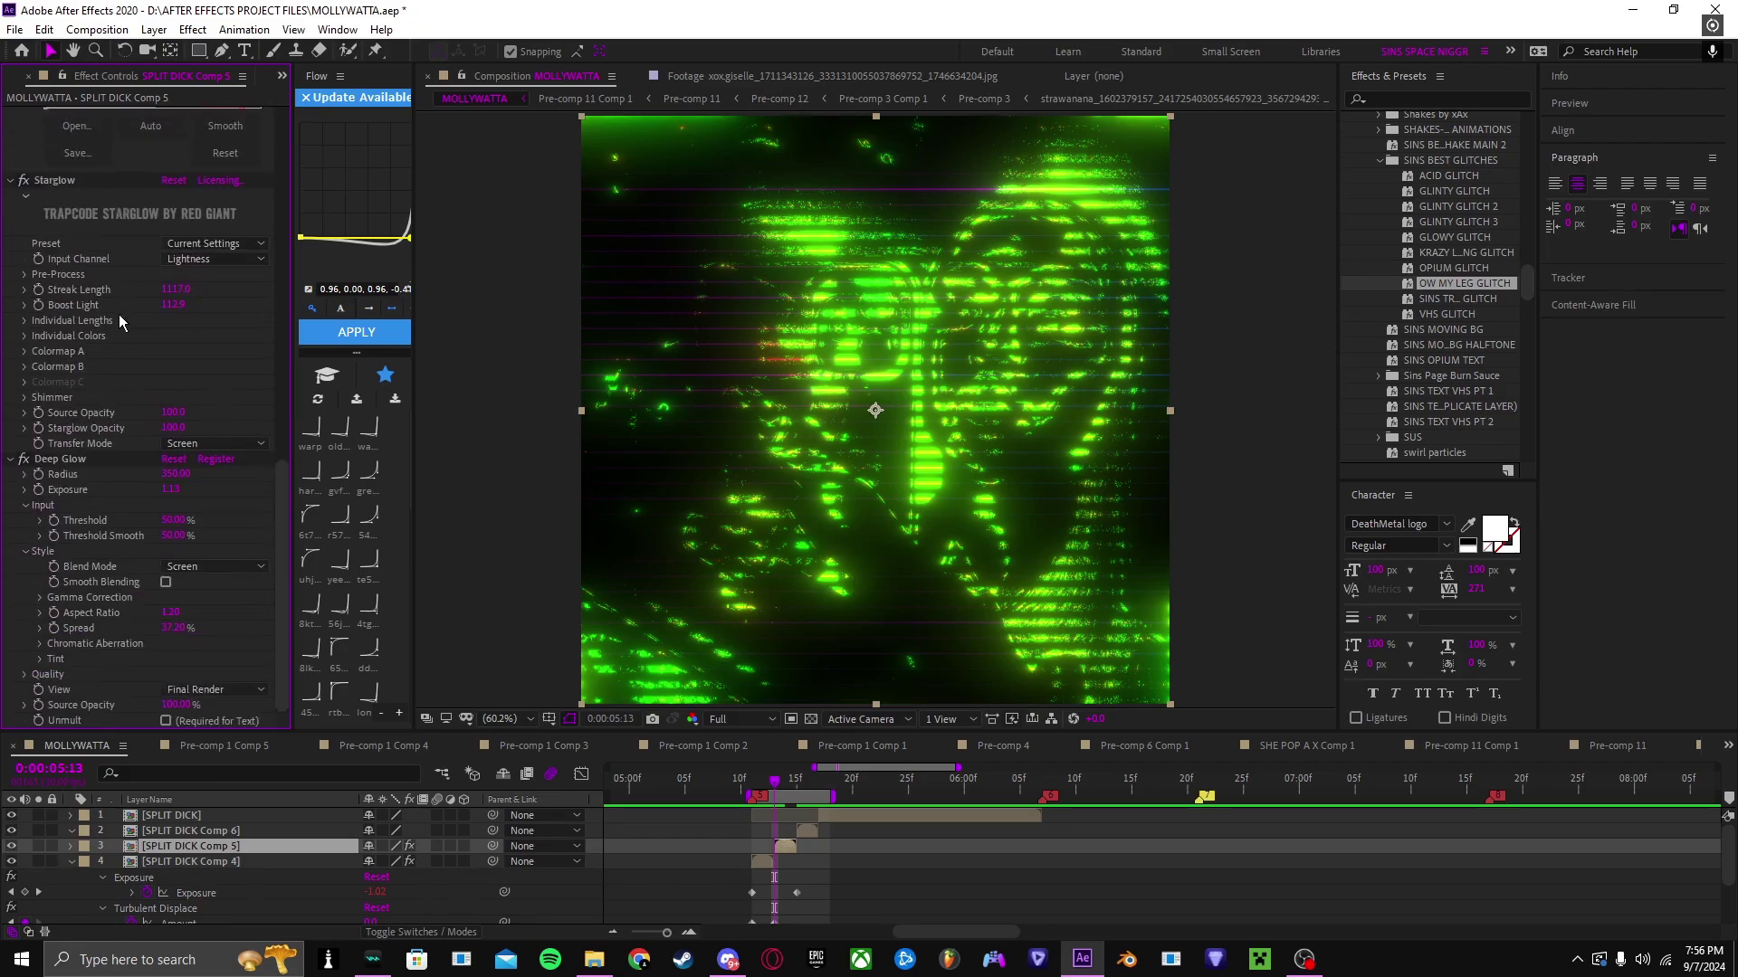
click(33, 367)
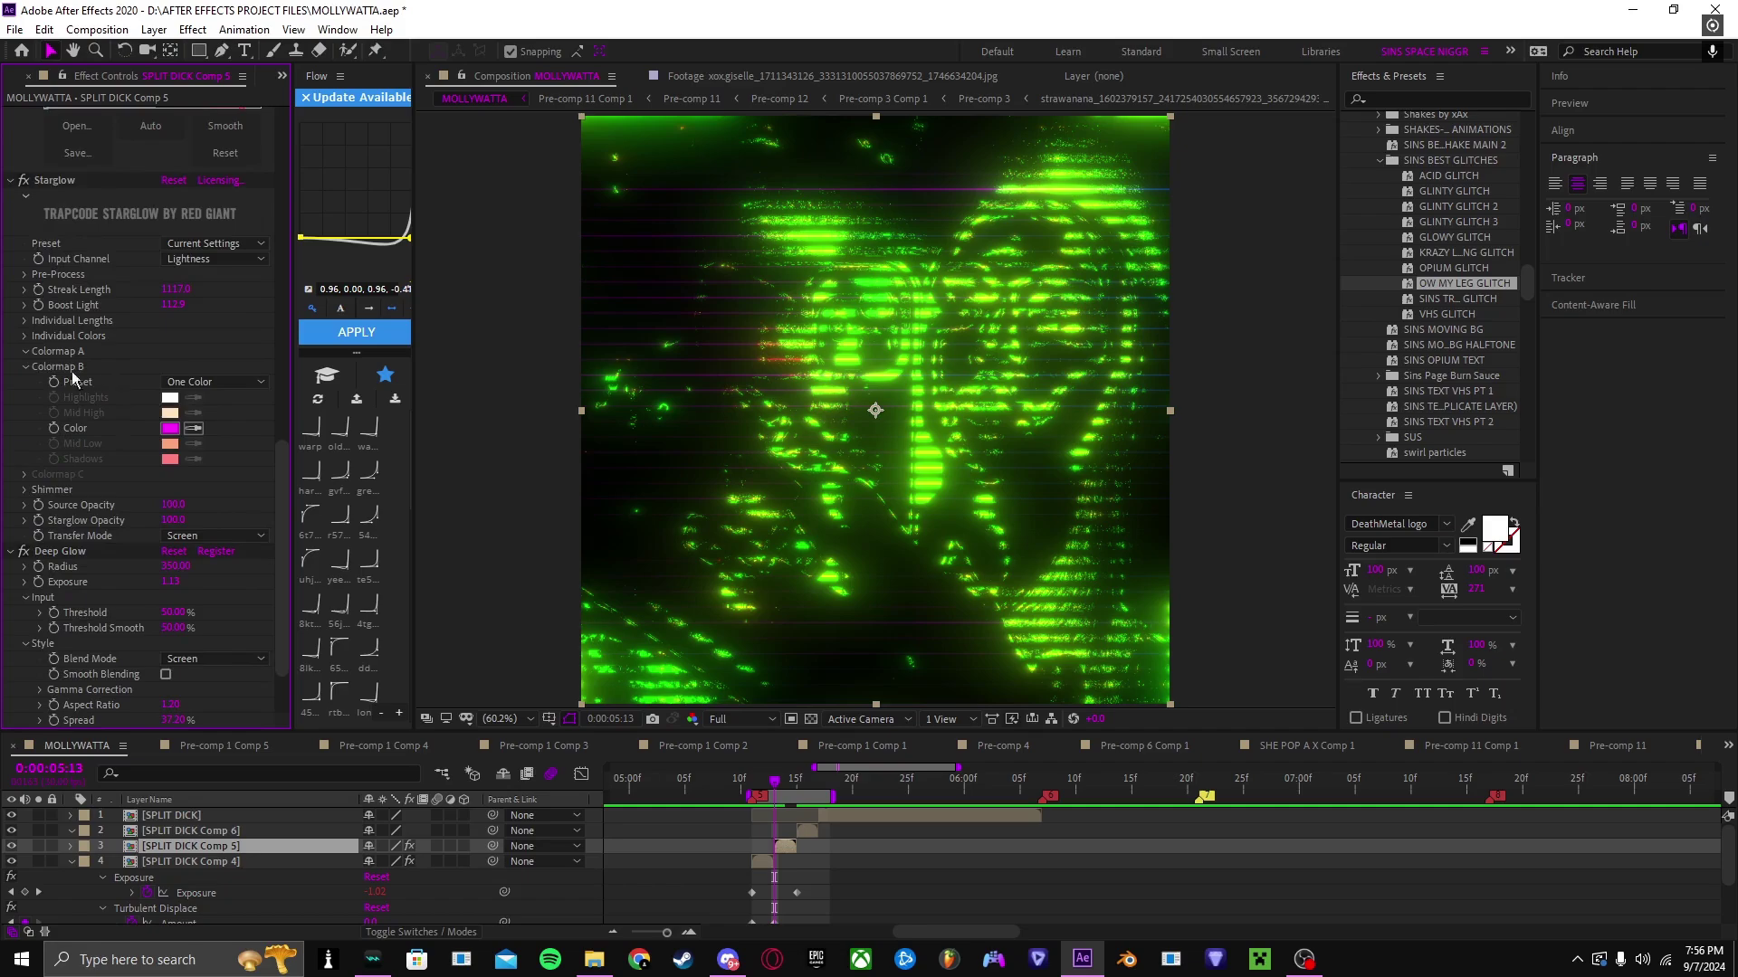
click(28, 351)
scroll(233, 550, down, 2)
scroll(92, 481, up, 3)
scroll(92, 481, up, 7)
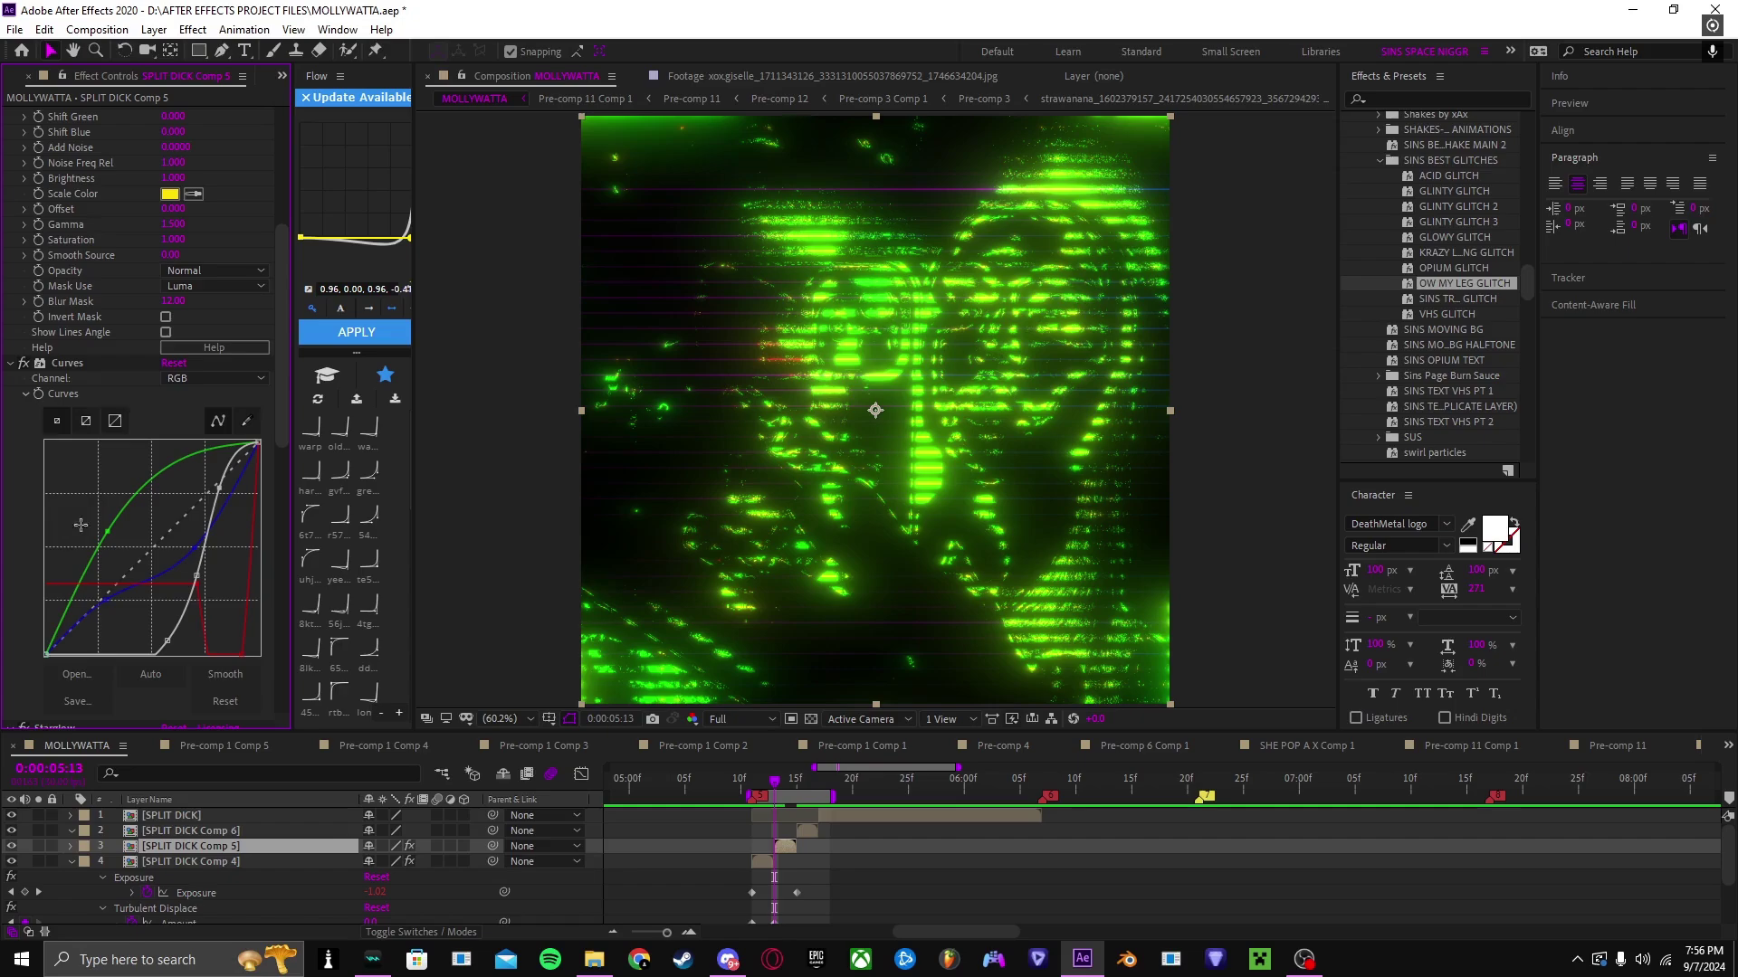
Step: Reshape the RGB curve in SPLIT DICK Comp 5's Curves effect and raise the Green channel's midpoint to the maximum
click(107, 533)
drag(107, 533, 203, 523)
click(226, 380)
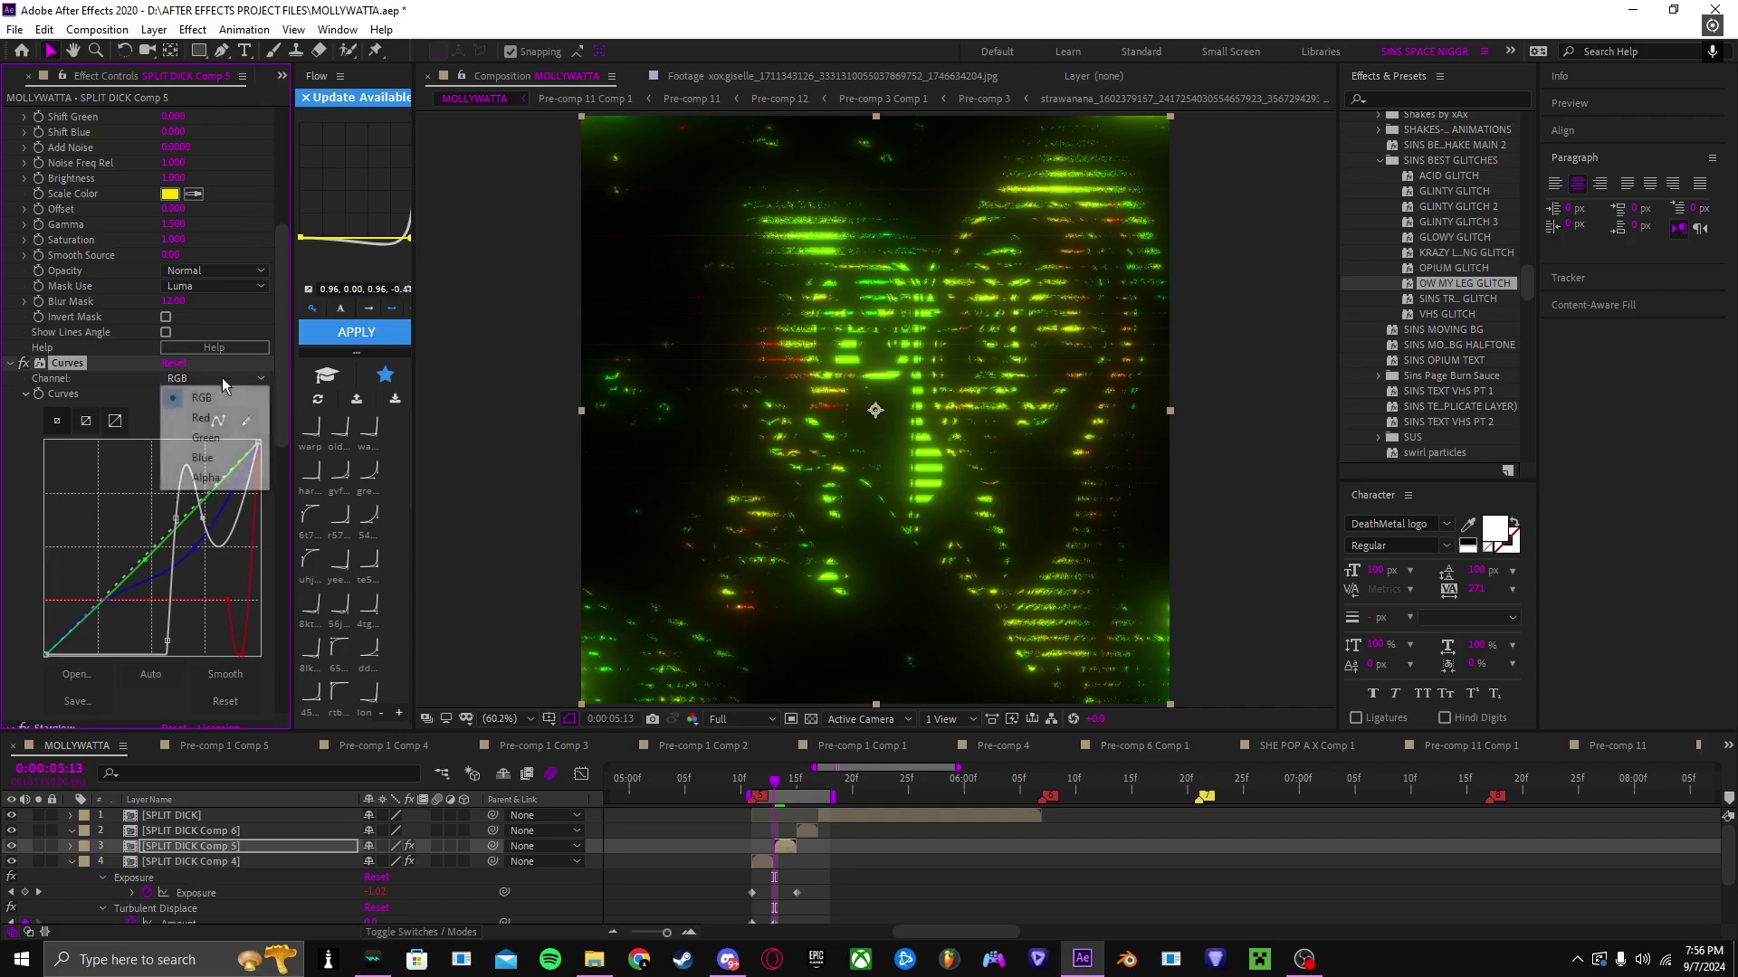
click(217, 437)
drag(154, 547, 154, 427)
Step: Collapse Displacement Map and S_ScanLines on SPLIT DICK Comp 5 and check Starglow's color map settings
scroll(103, 277, up, 8)
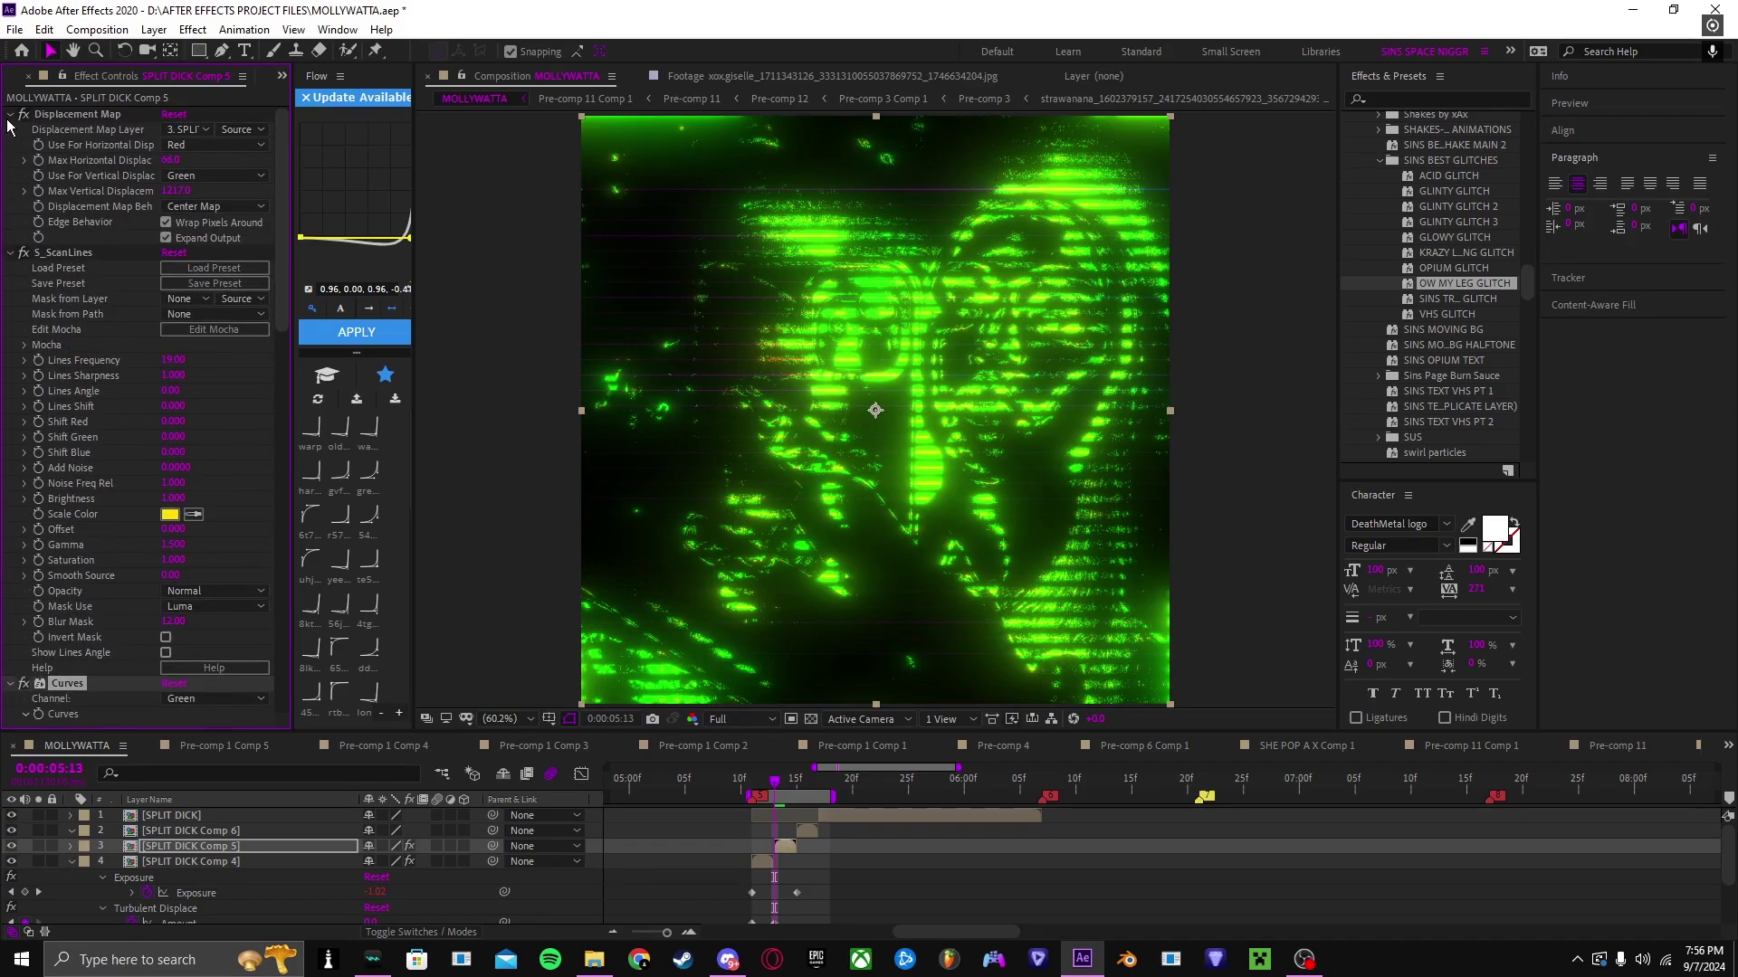
click(11, 115)
click(11, 130)
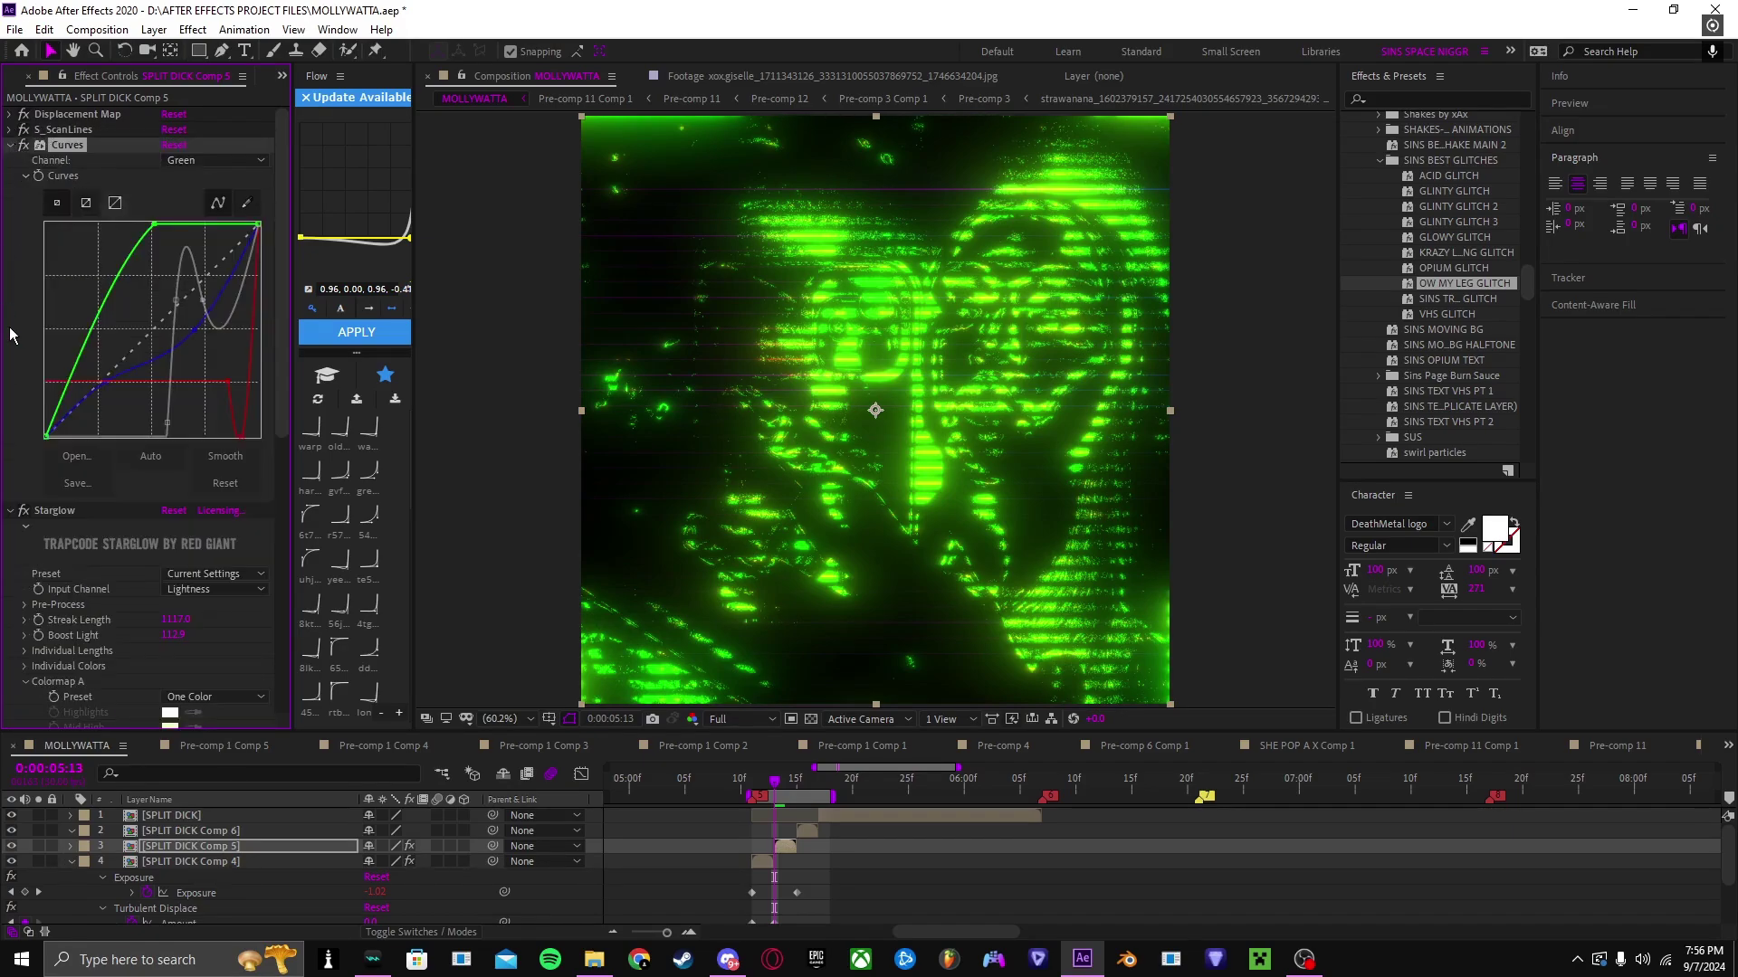
scroll(14, 335, down, 5)
Step: At 0:00:05:15, apply the SINS TR... GLITCH preset to SPLIT DICK Comp 6 and look through its effects from Signal to Deep Glow
click(793, 778)
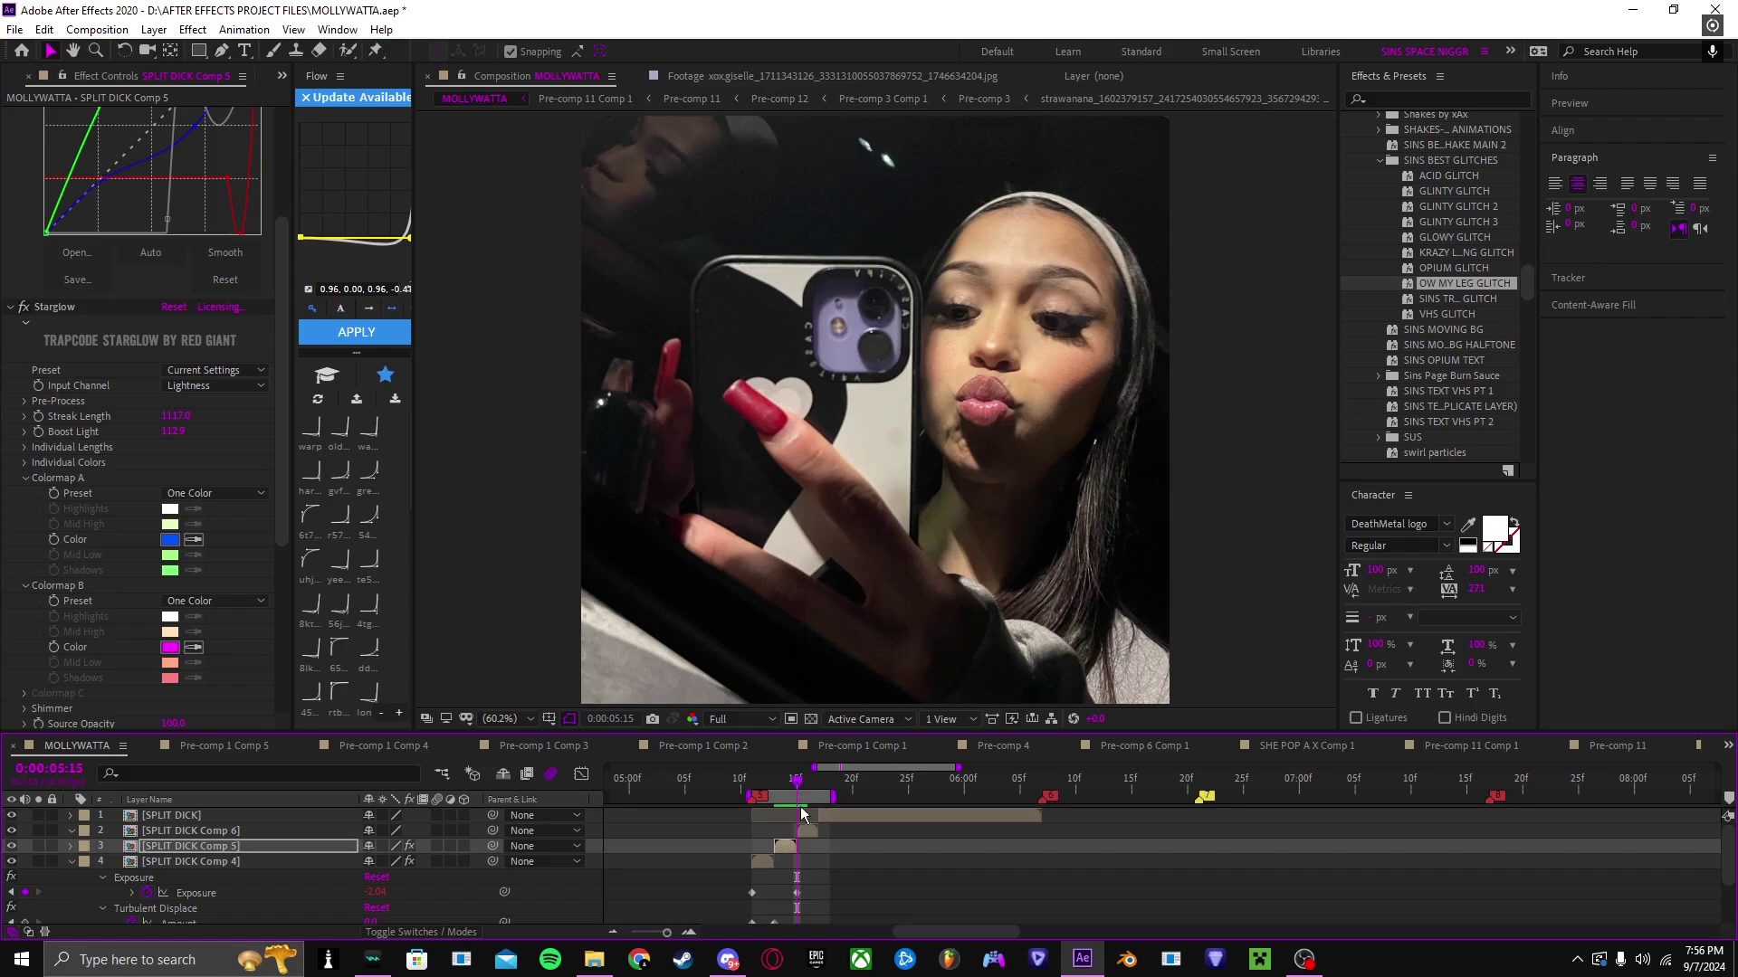
click(807, 830)
double_click(1474, 299)
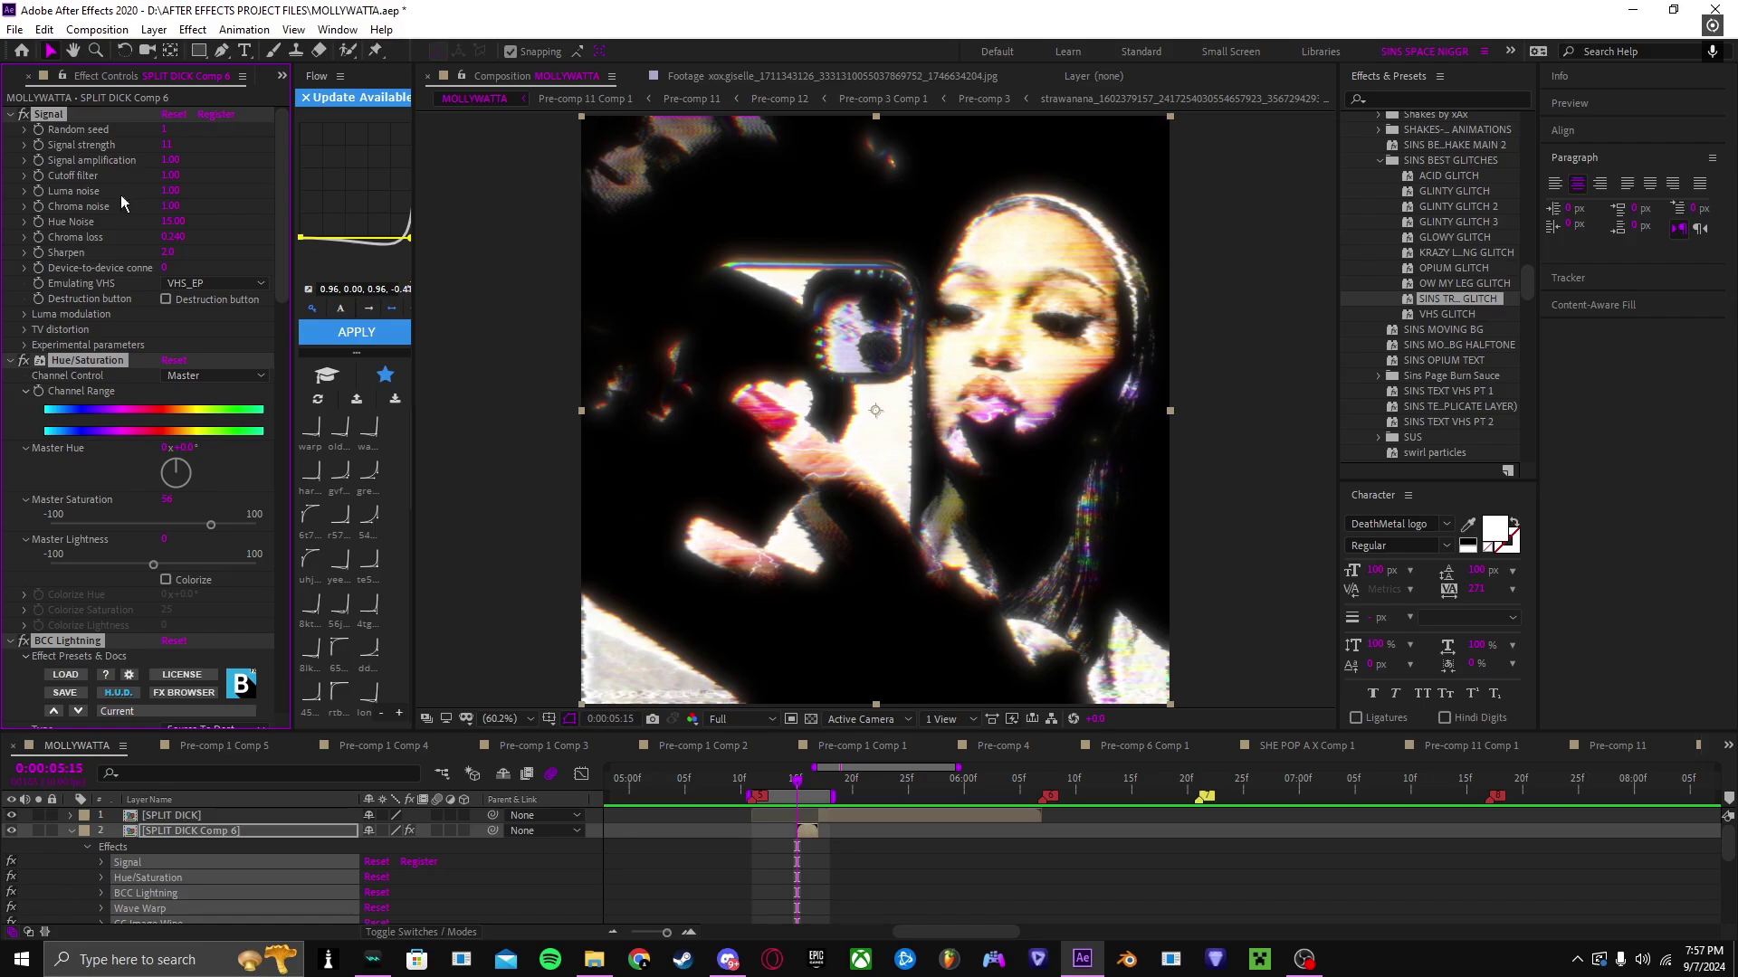
scroll(95, 206, down, 10)
scroll(95, 206, down, 15)
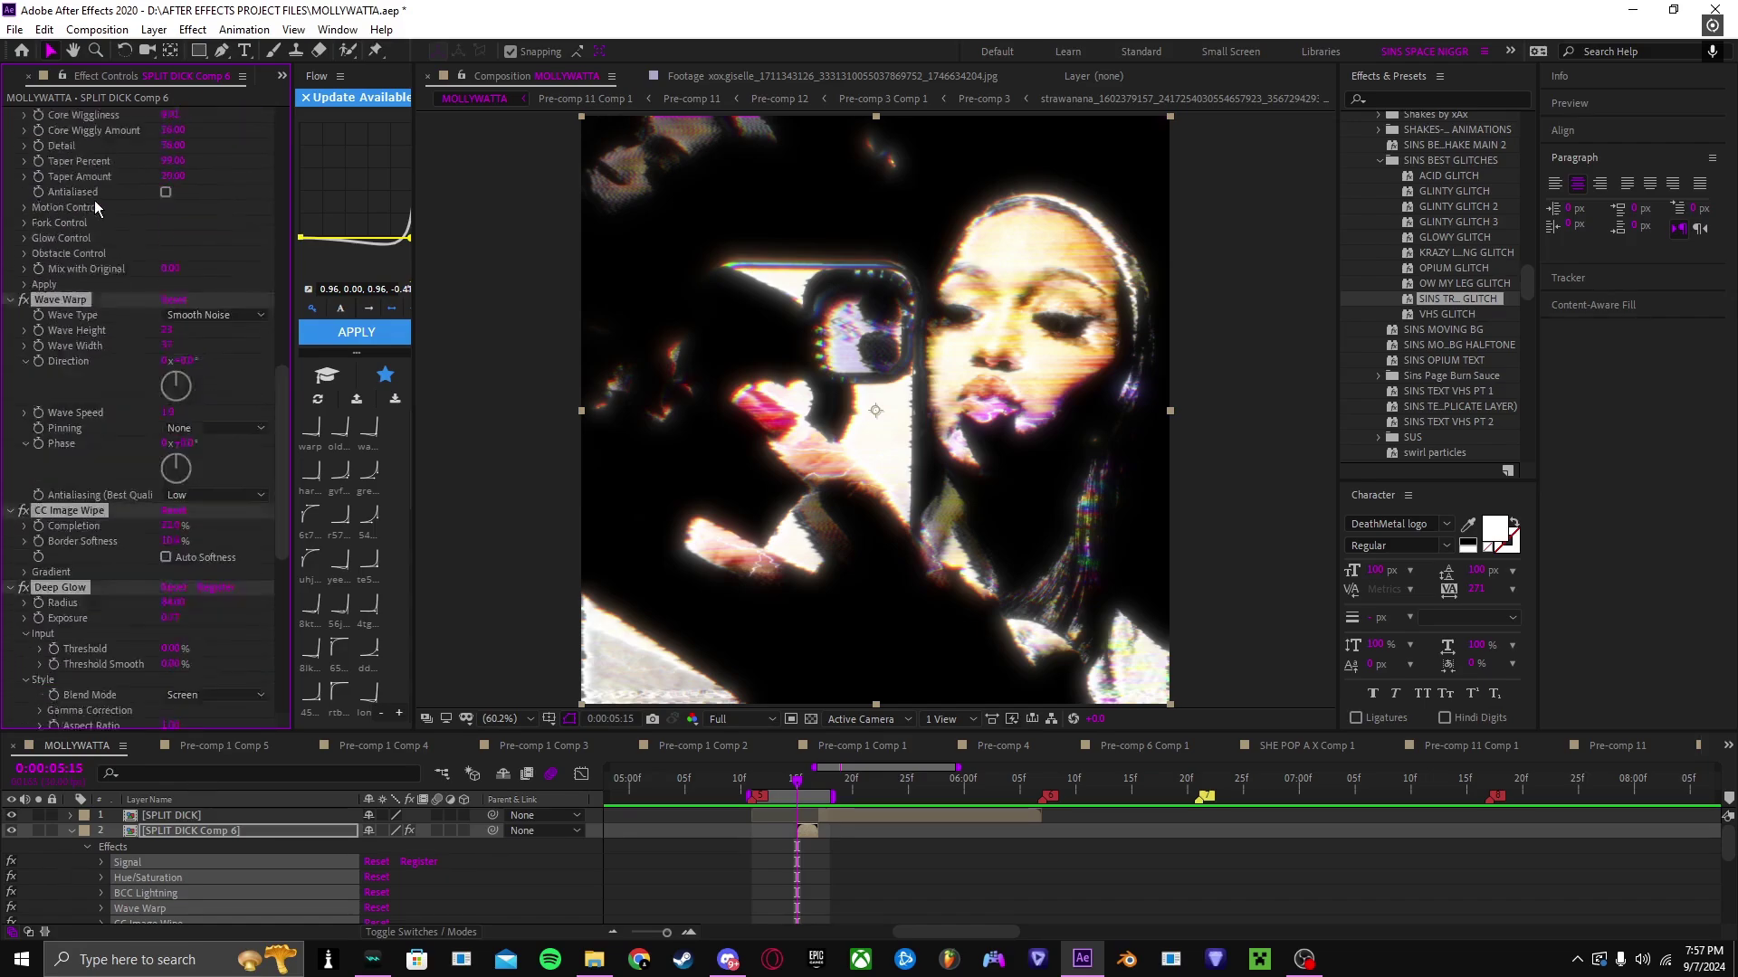
scroll(99, 509, up, 20)
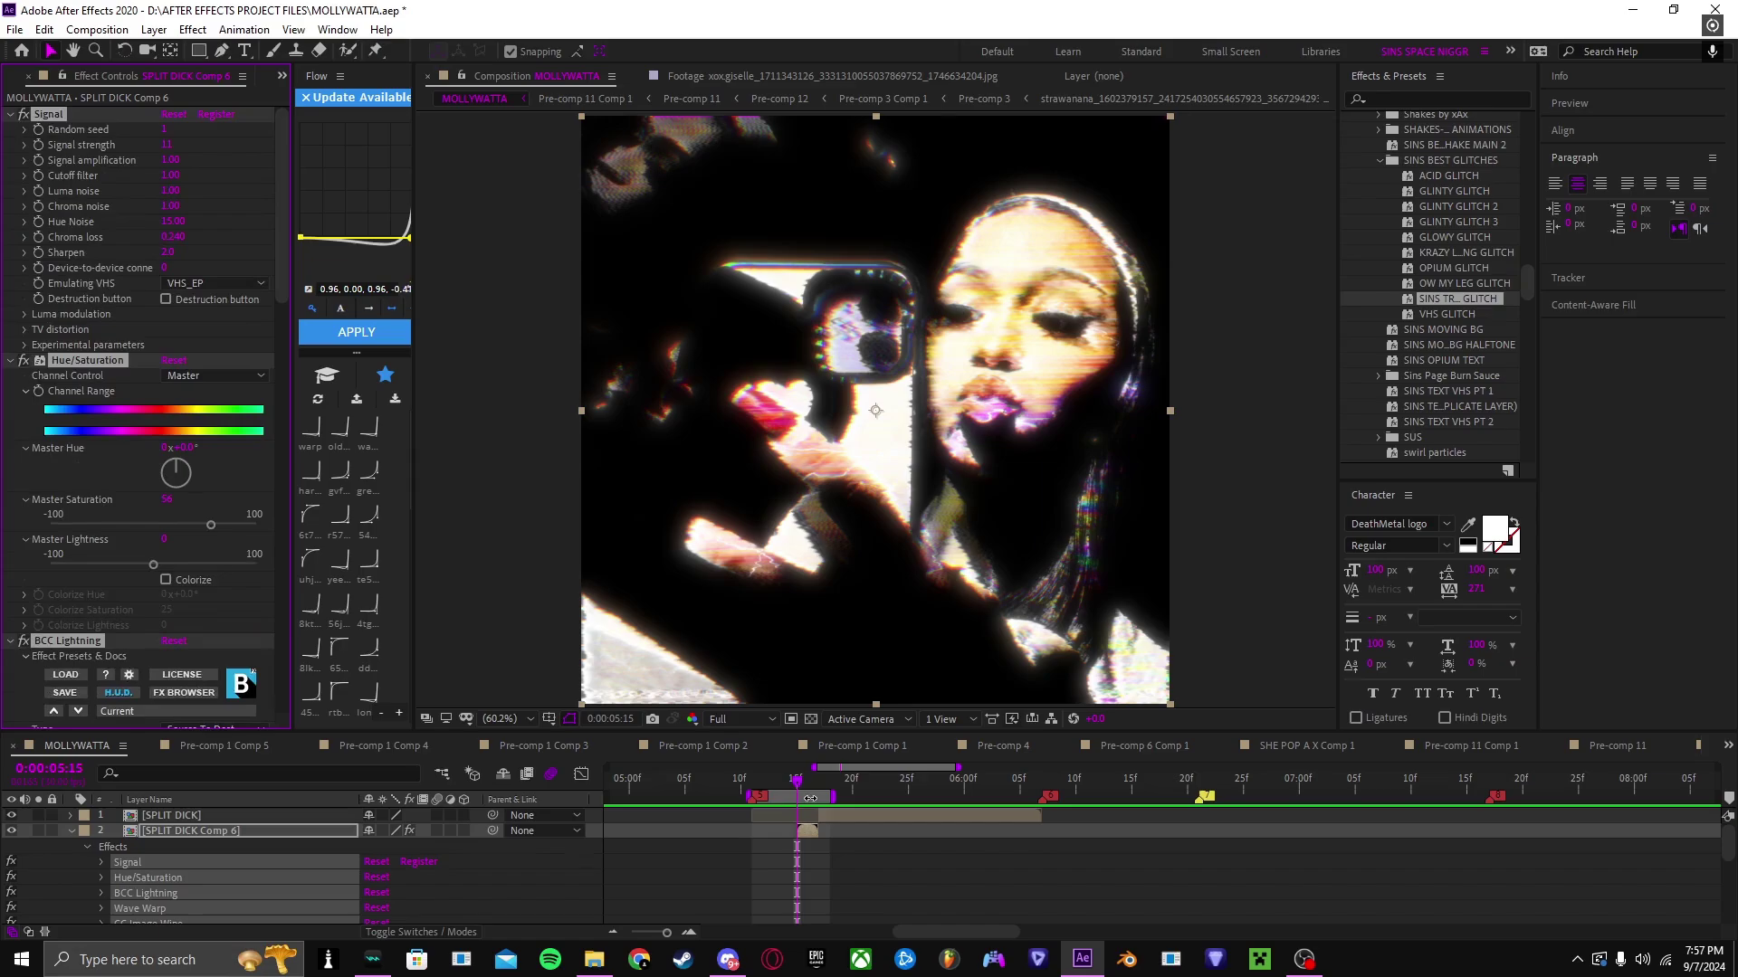
Step: Return to 0:00:05:11 and replace SPLIT DICK Comp 4's OPIUM GLITCH effects with the VHS GLITCH preset
drag(795, 783, 751, 788)
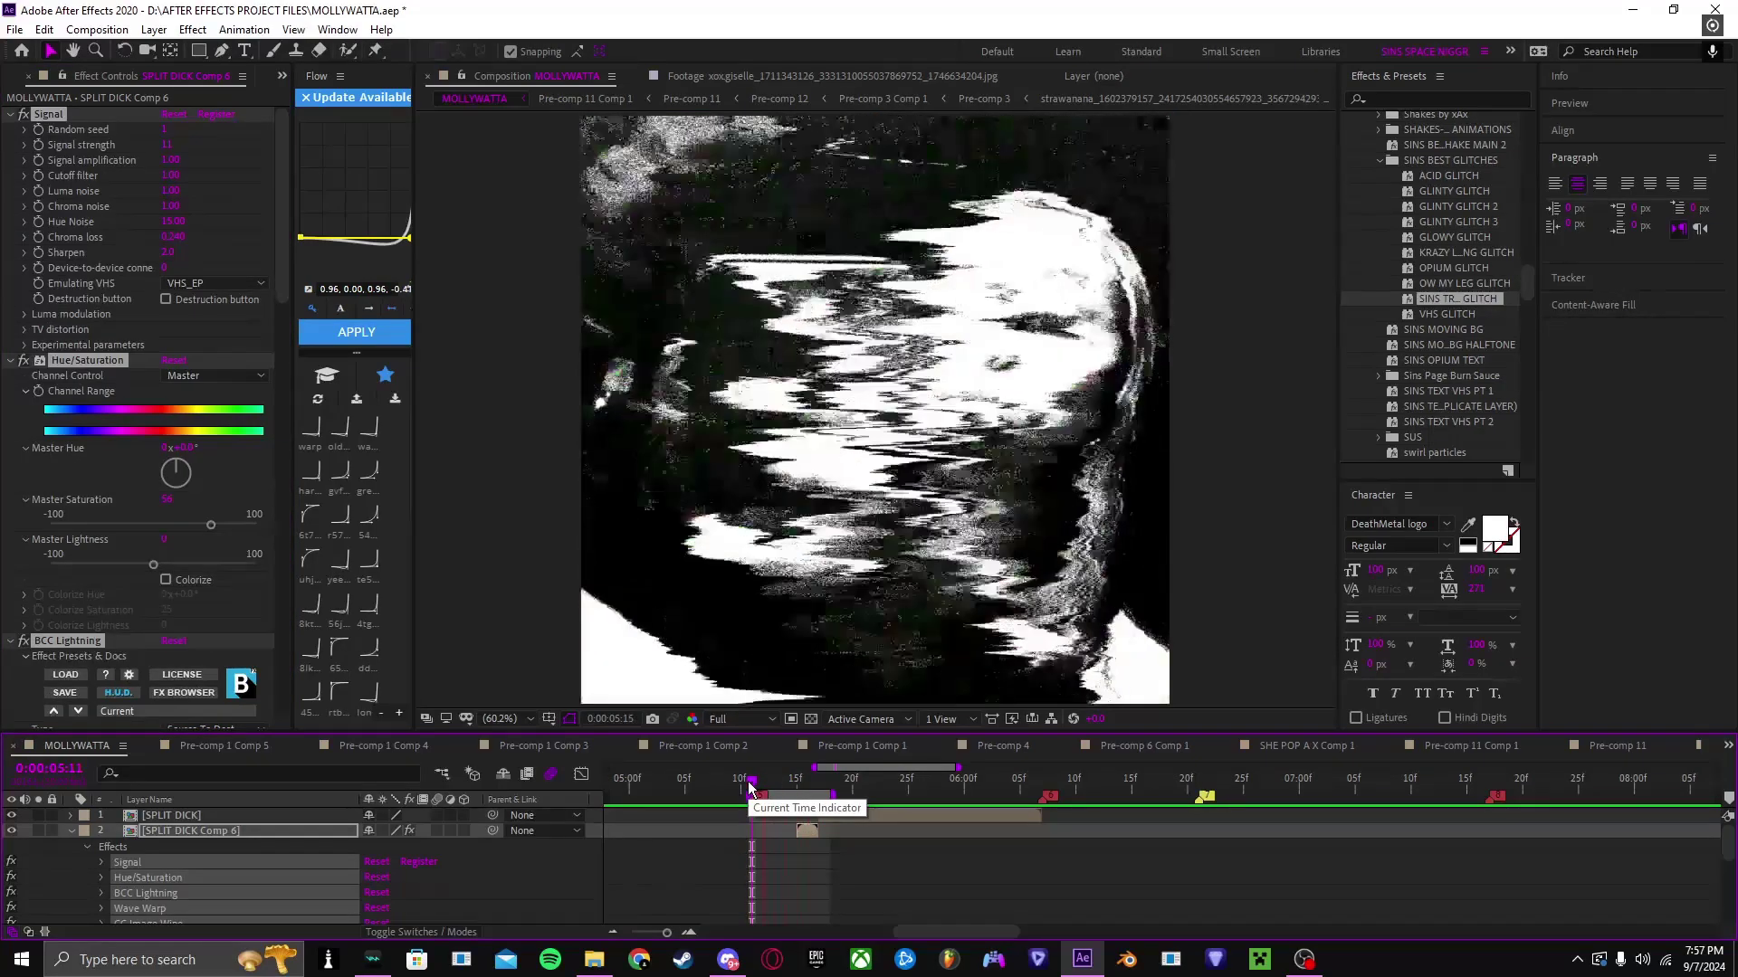
mouse_move(751, 788)
mouse_down()
mouse_move(807, 797)
mouse_move(752, 796)
mouse_up()
scroll(800, 849, down, 3)
click(794, 873)
click(762, 892)
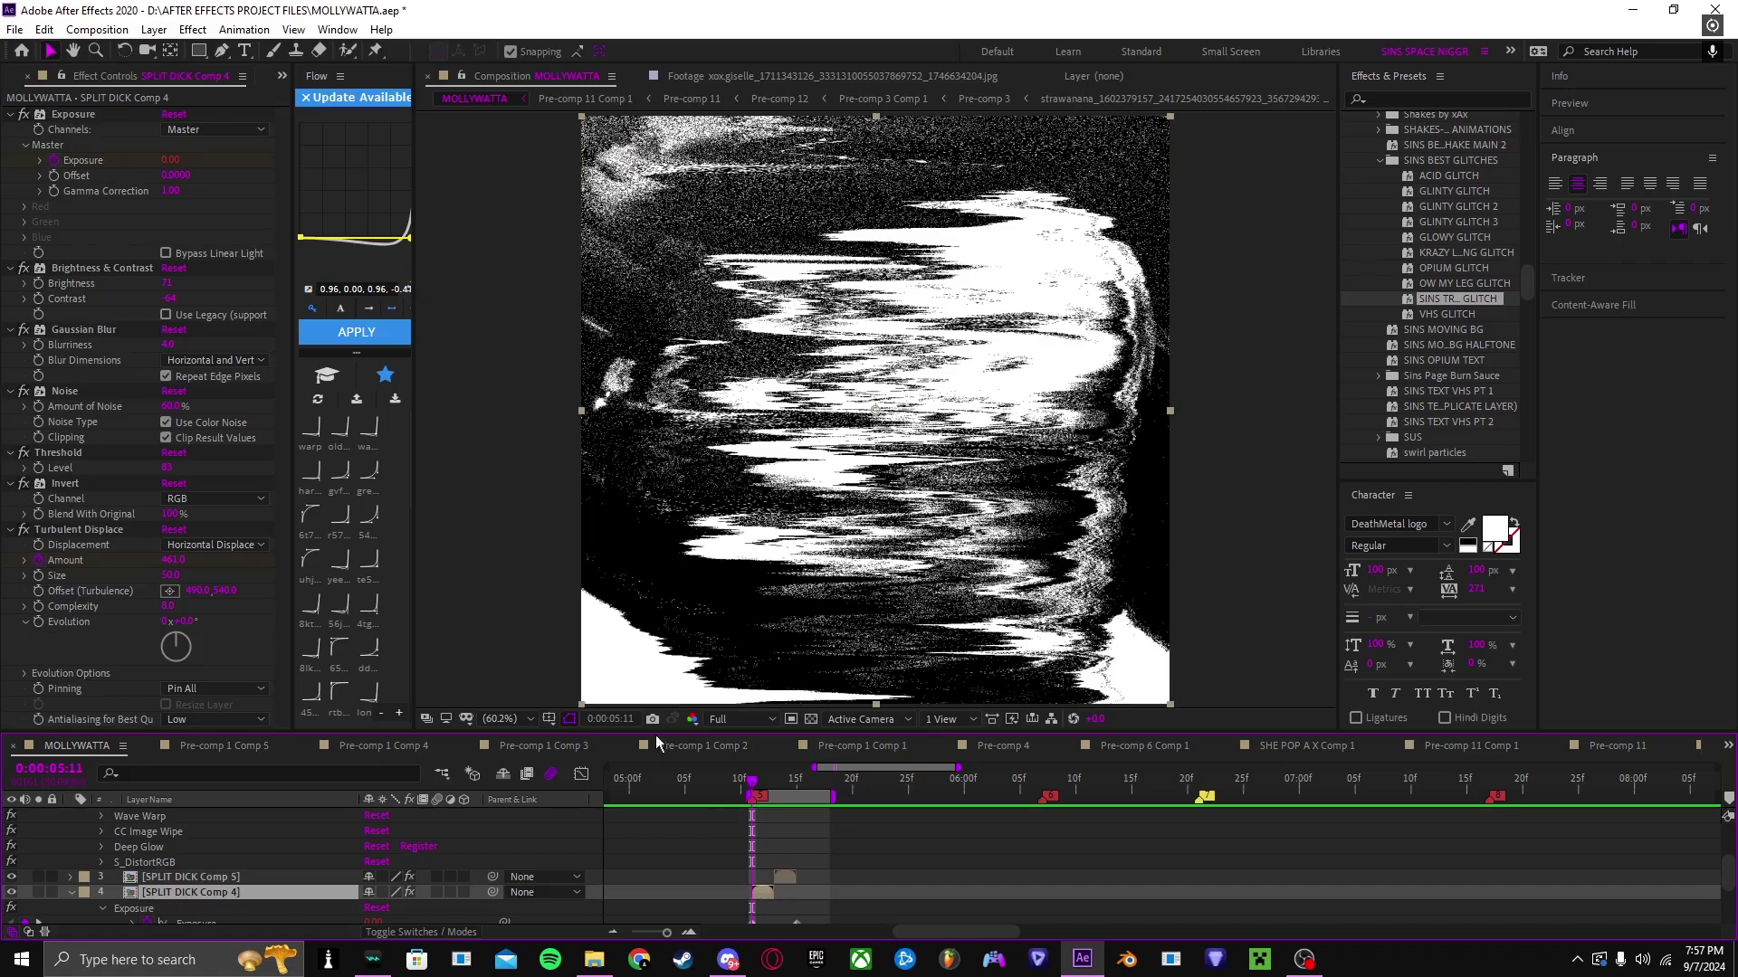
click(64, 114)
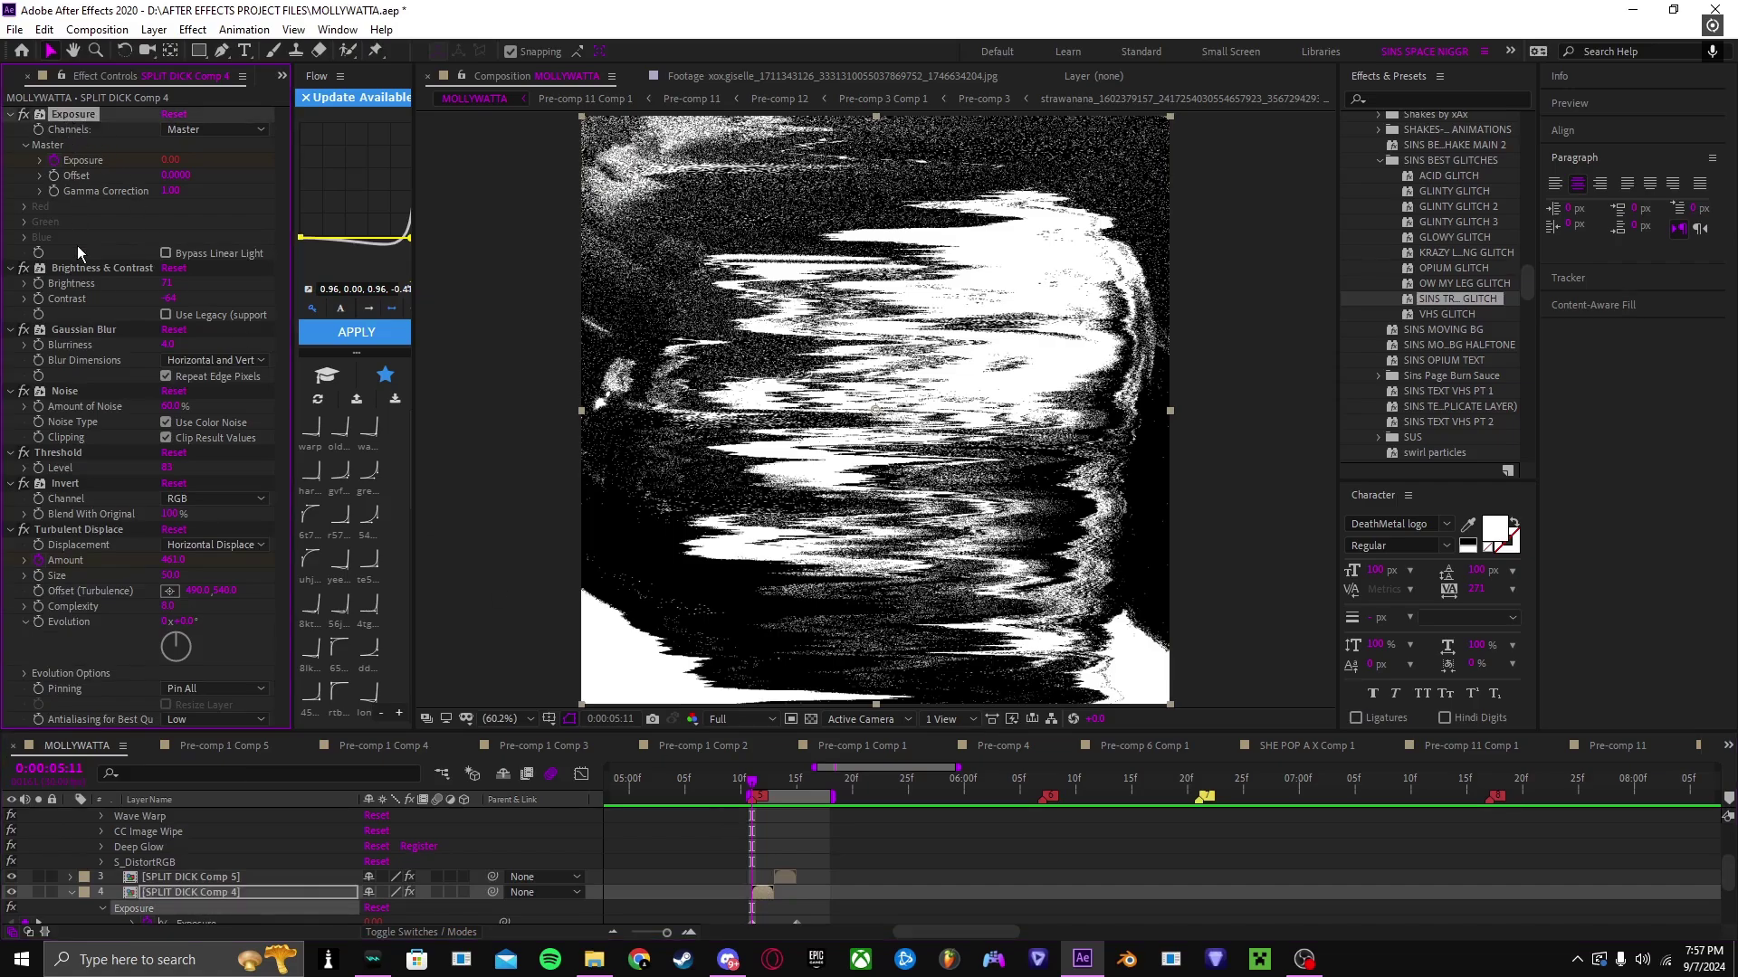
key(ctrl+a)
key(Delete)
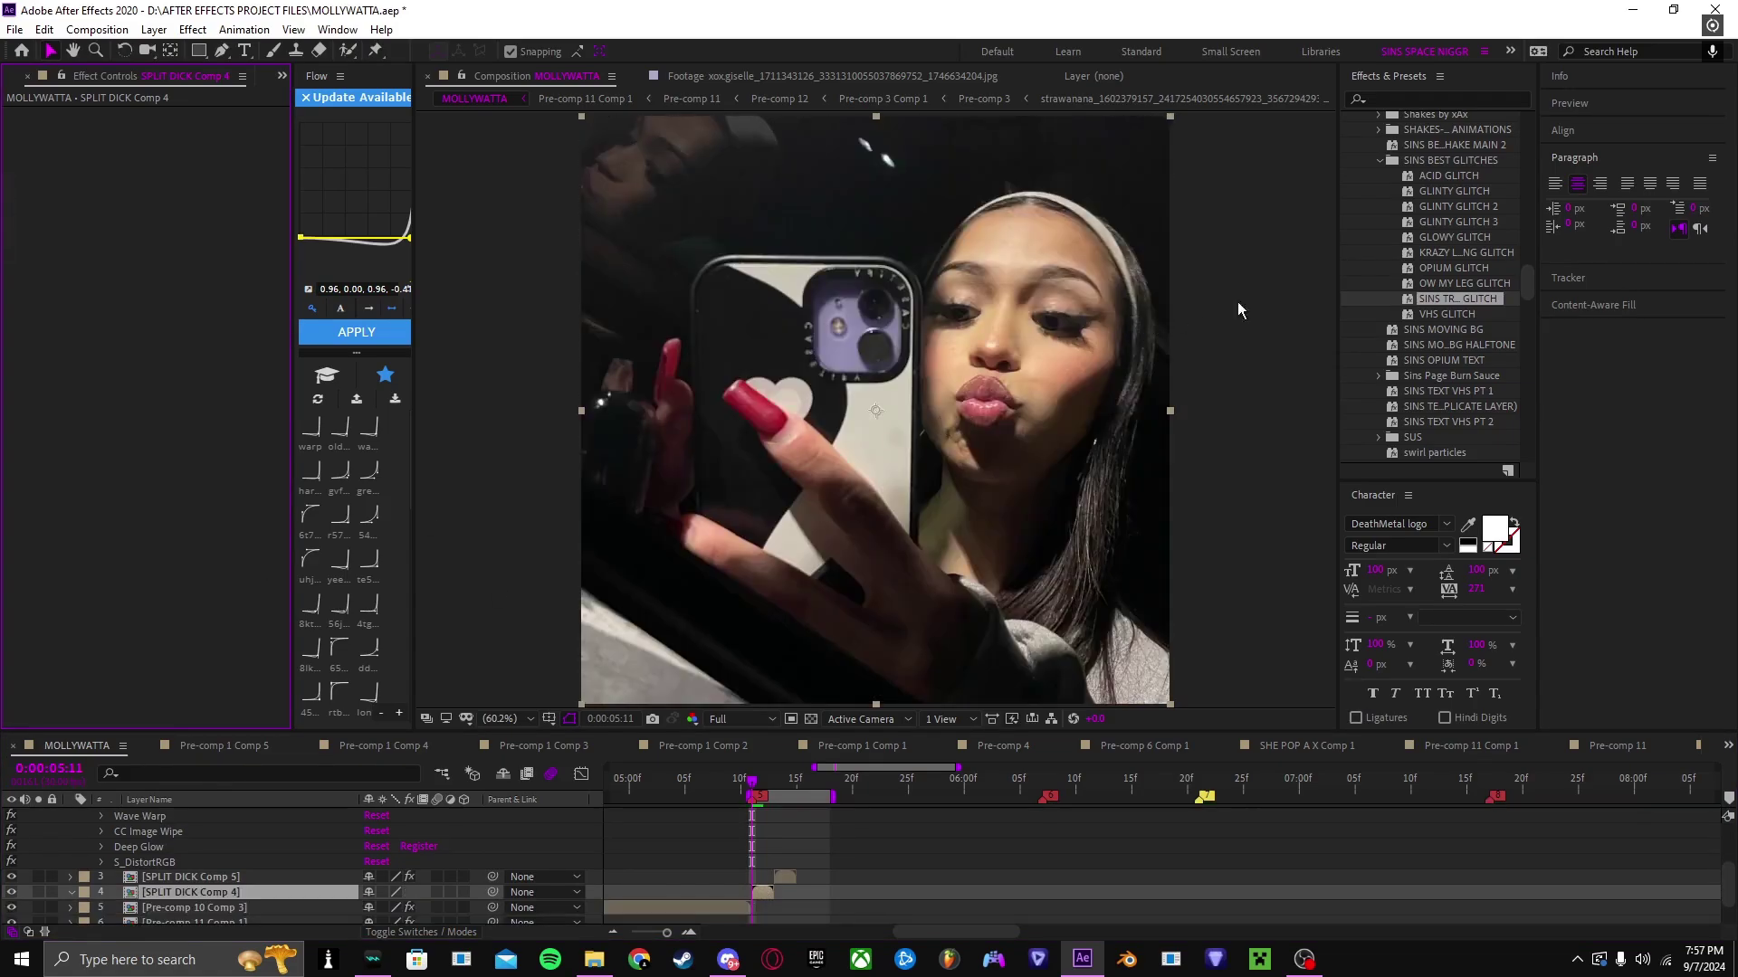
double_click(1426, 313)
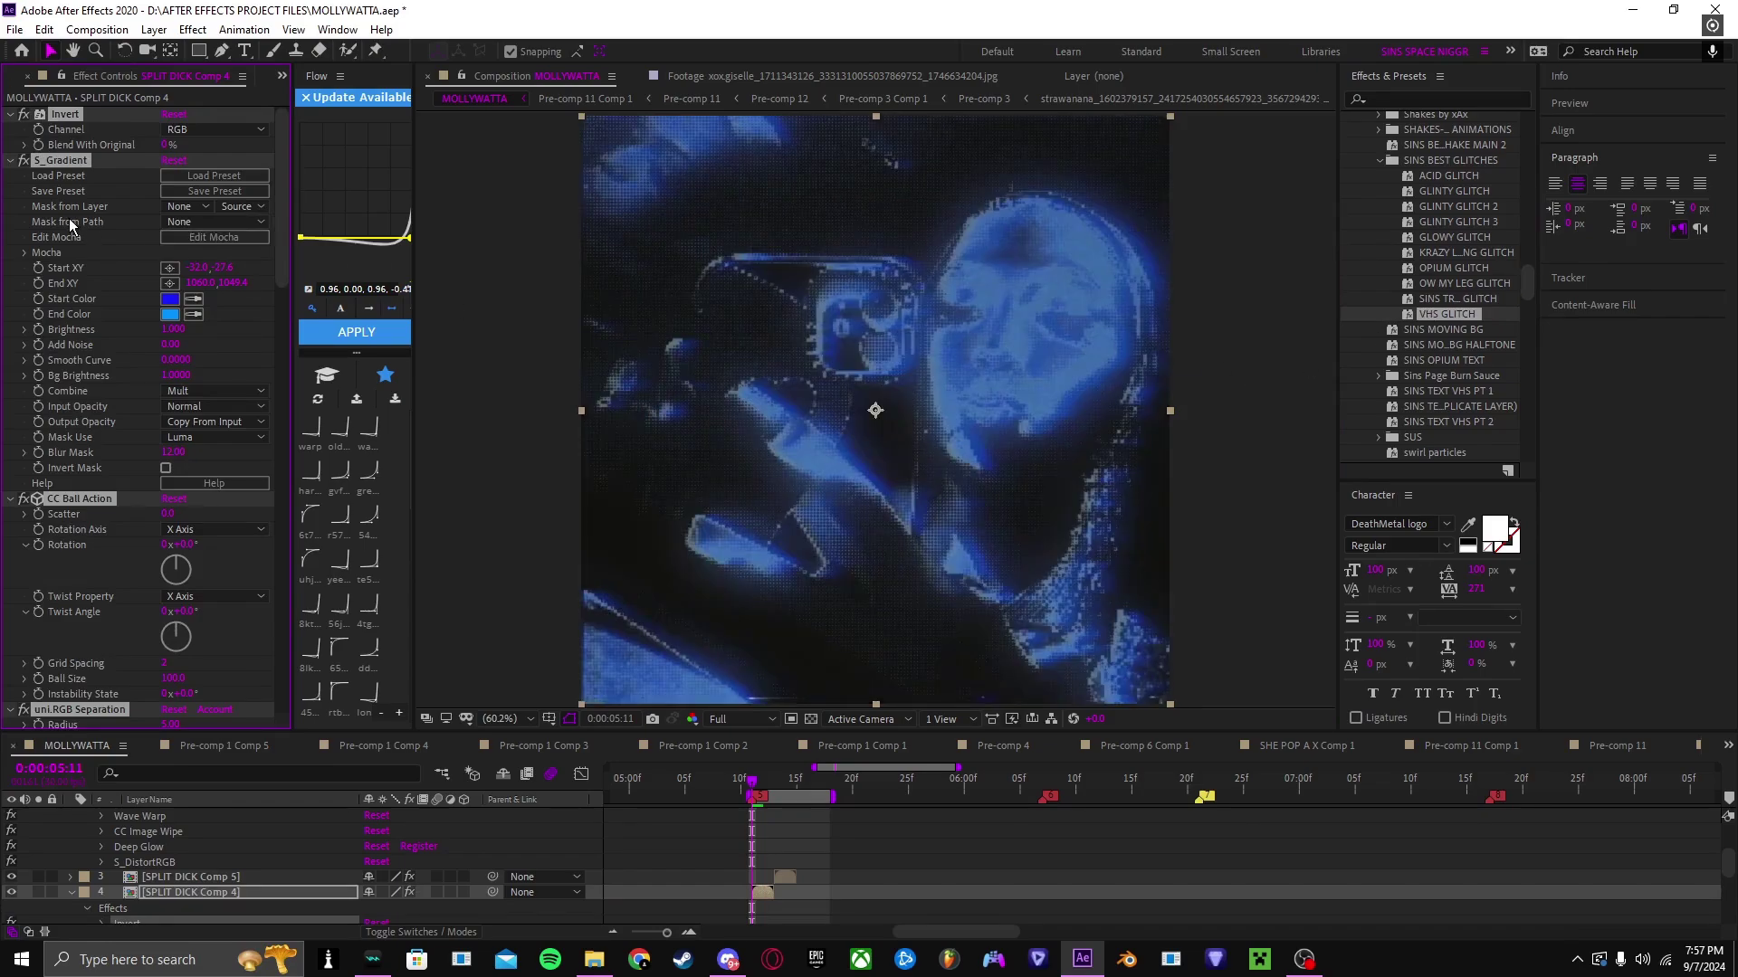
click(233, 576)
Step: Adjust the VHS GLITCH Curves effect by narrowing the RGB peak, steepening the green curve and raising the red curve
scroll(67, 219, down, 6)
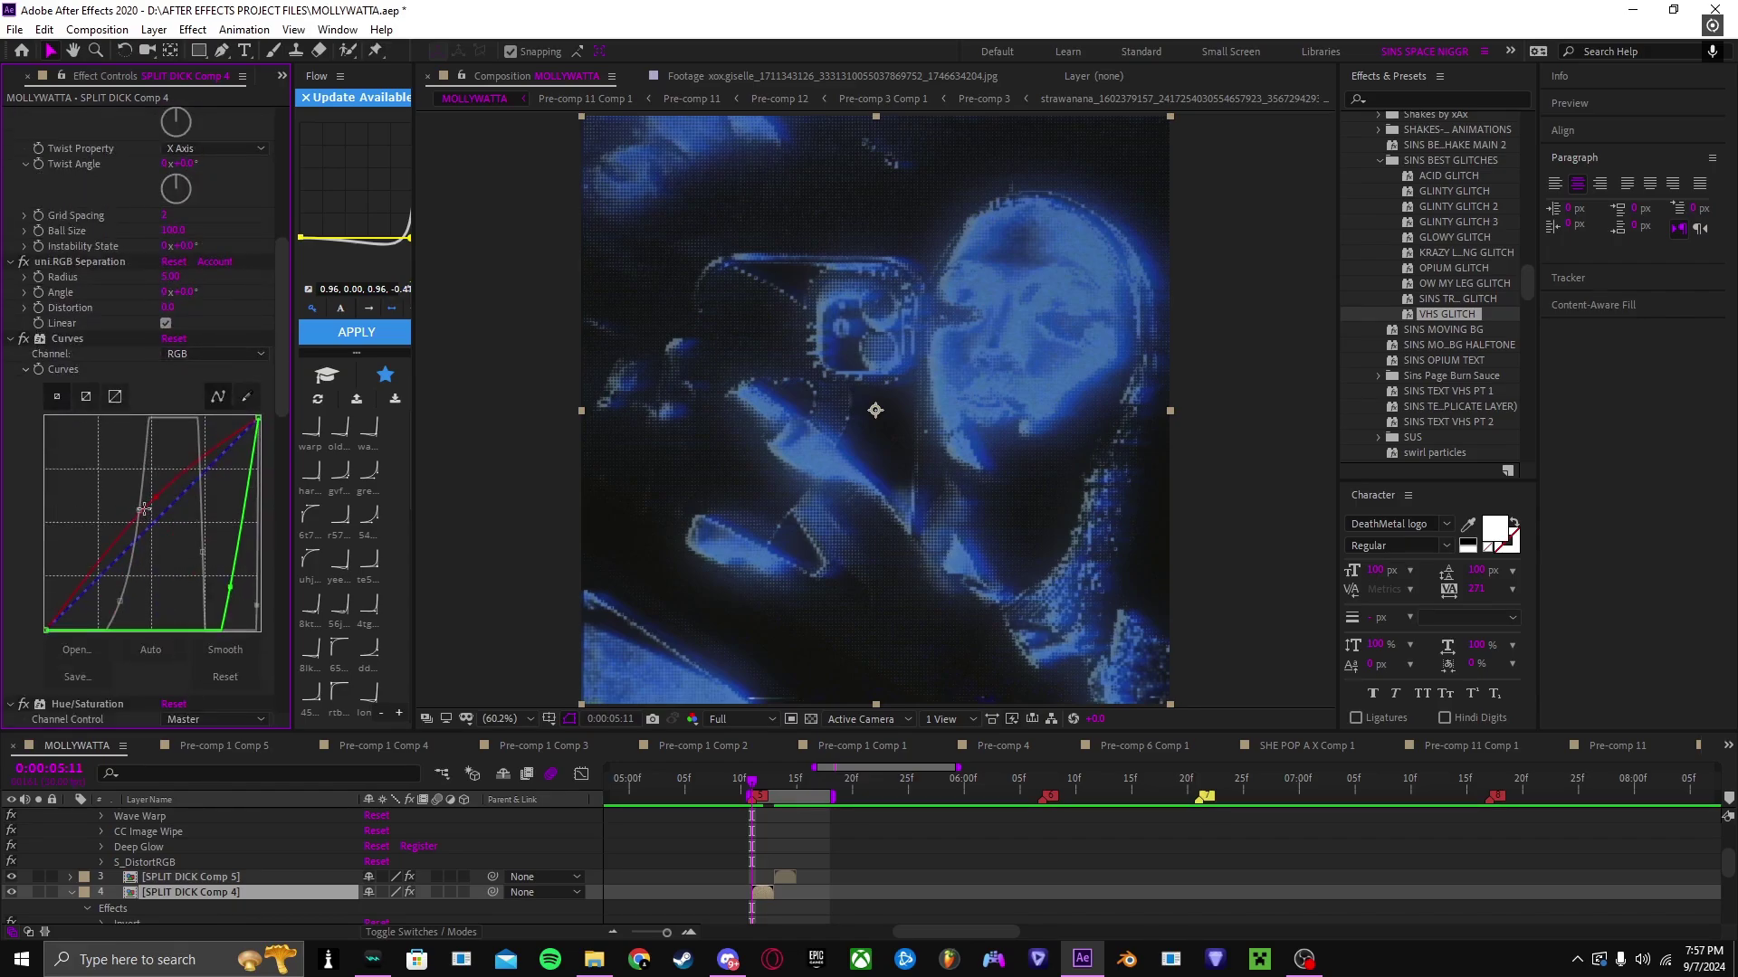
drag(139, 512, 141, 516)
drag(229, 589, 244, 554)
drag(121, 601, 185, 638)
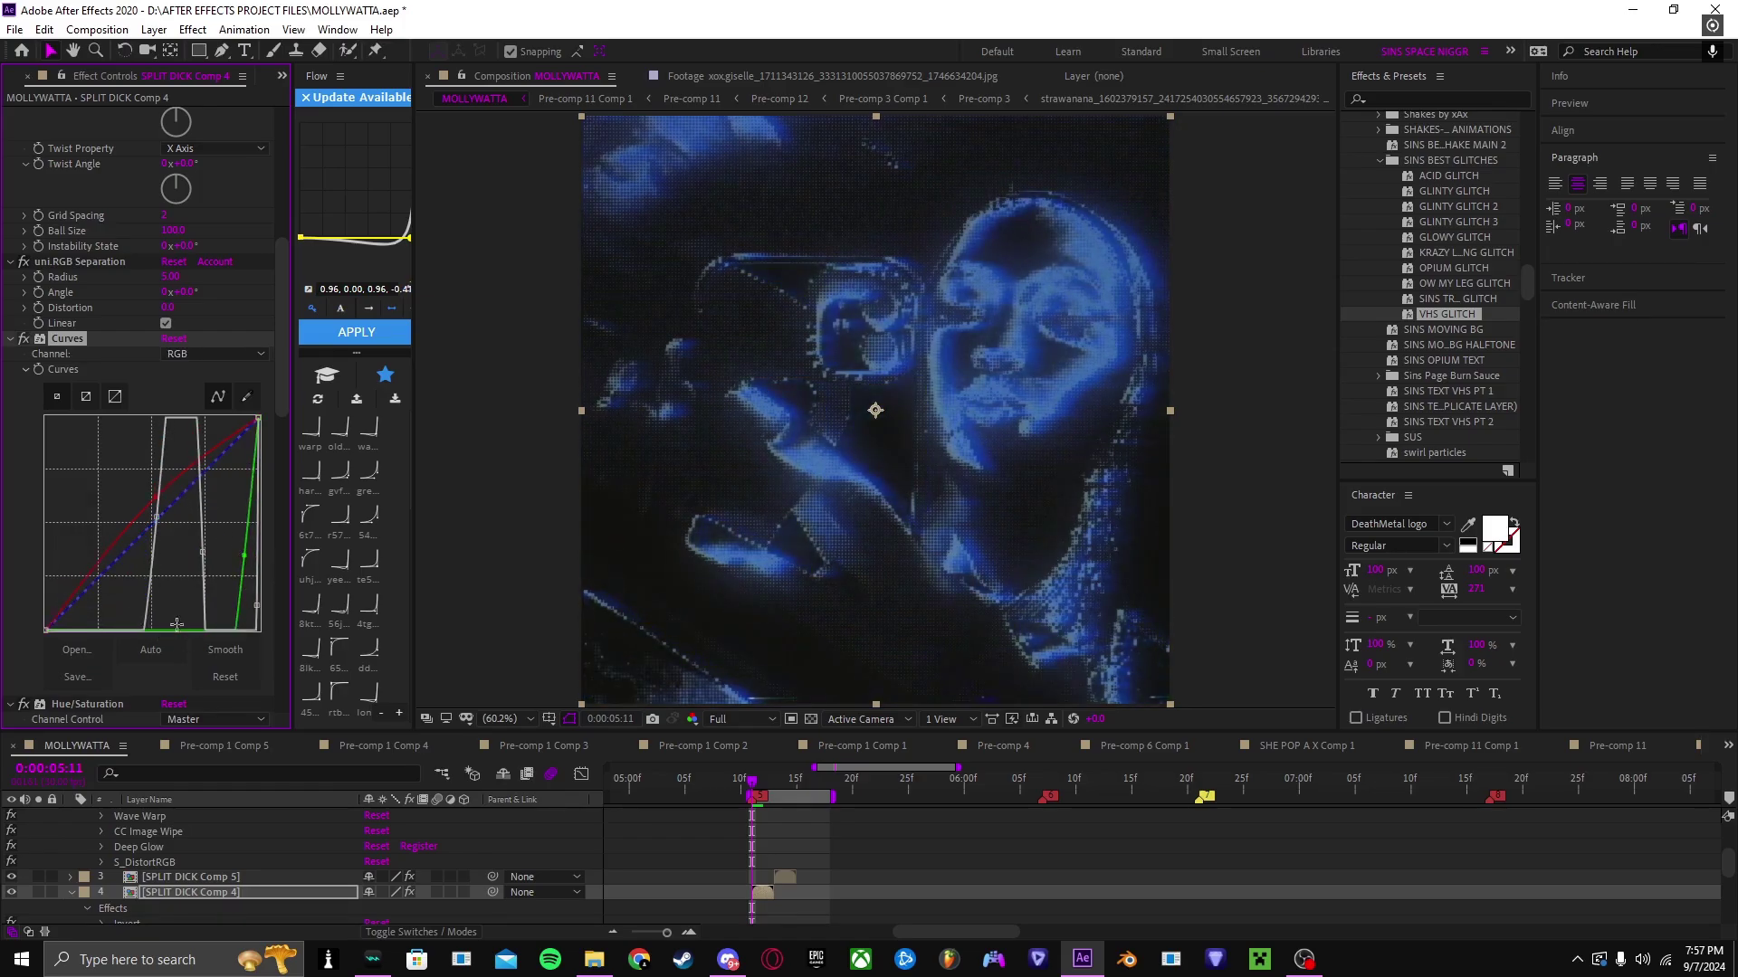
click(160, 511)
drag(159, 512, 225, 432)
Step: Review the VHS GLITCH stack, including Hue/Saturation, S_Glow and uni.VHS, and preview the segment from 0:00:05:11
scroll(67, 398, down, 20)
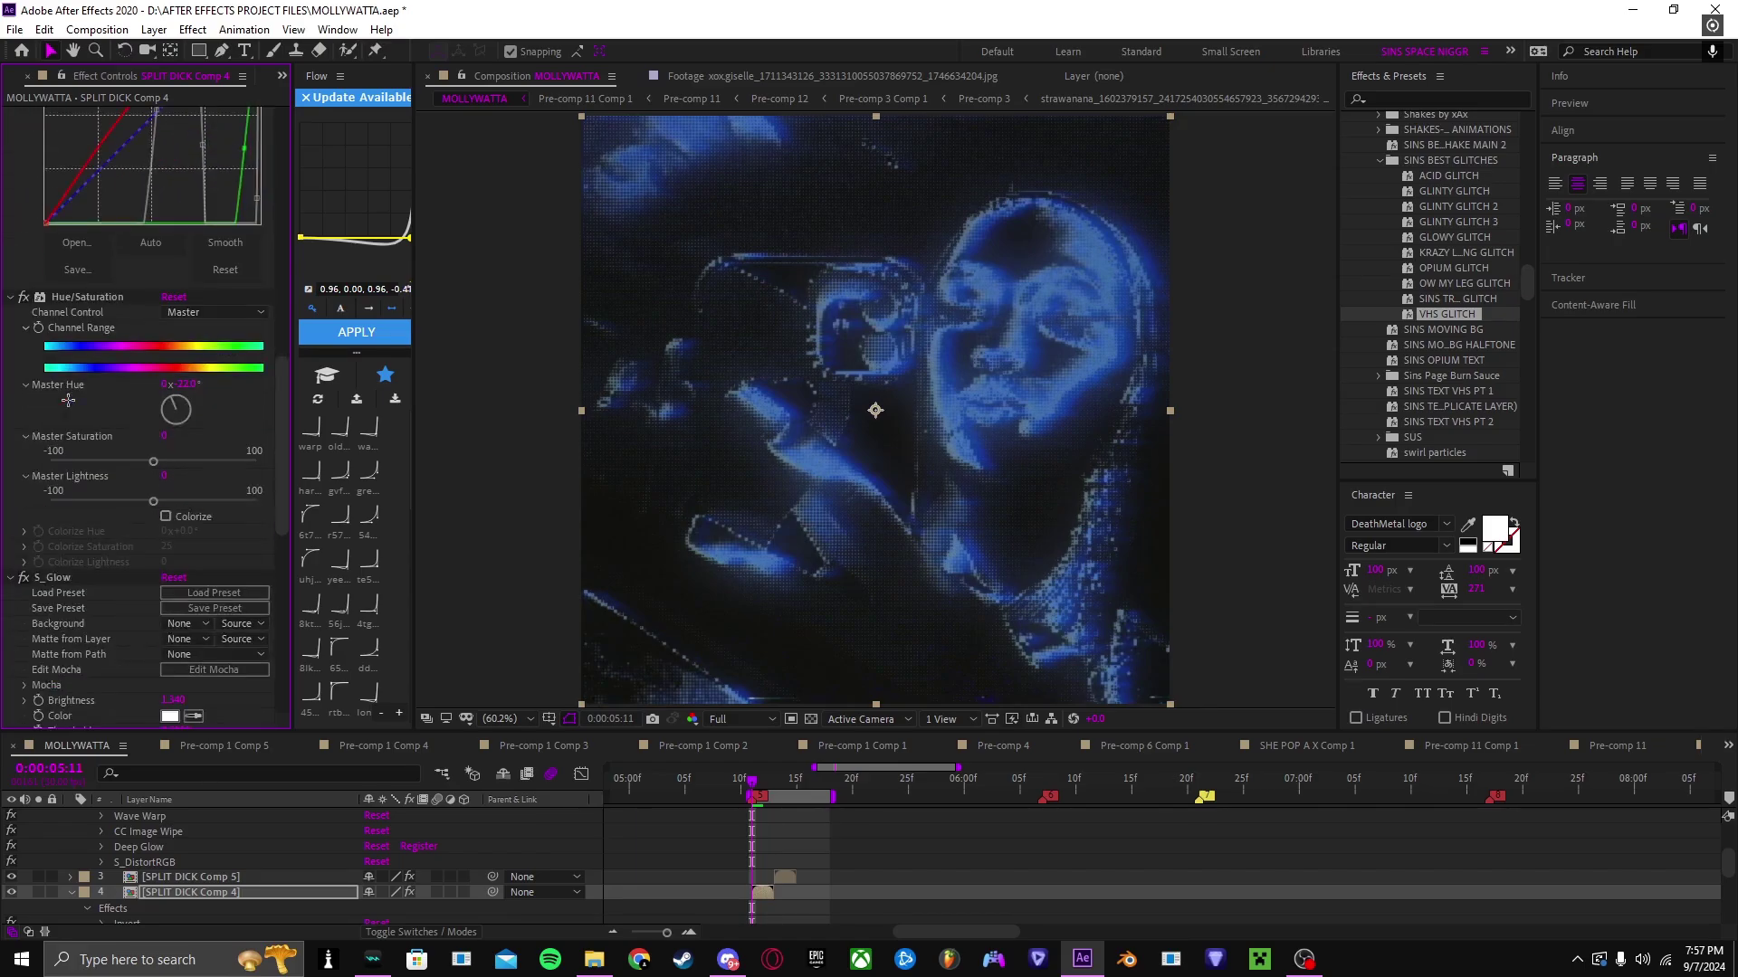
scroll(69, 400, down, 1)
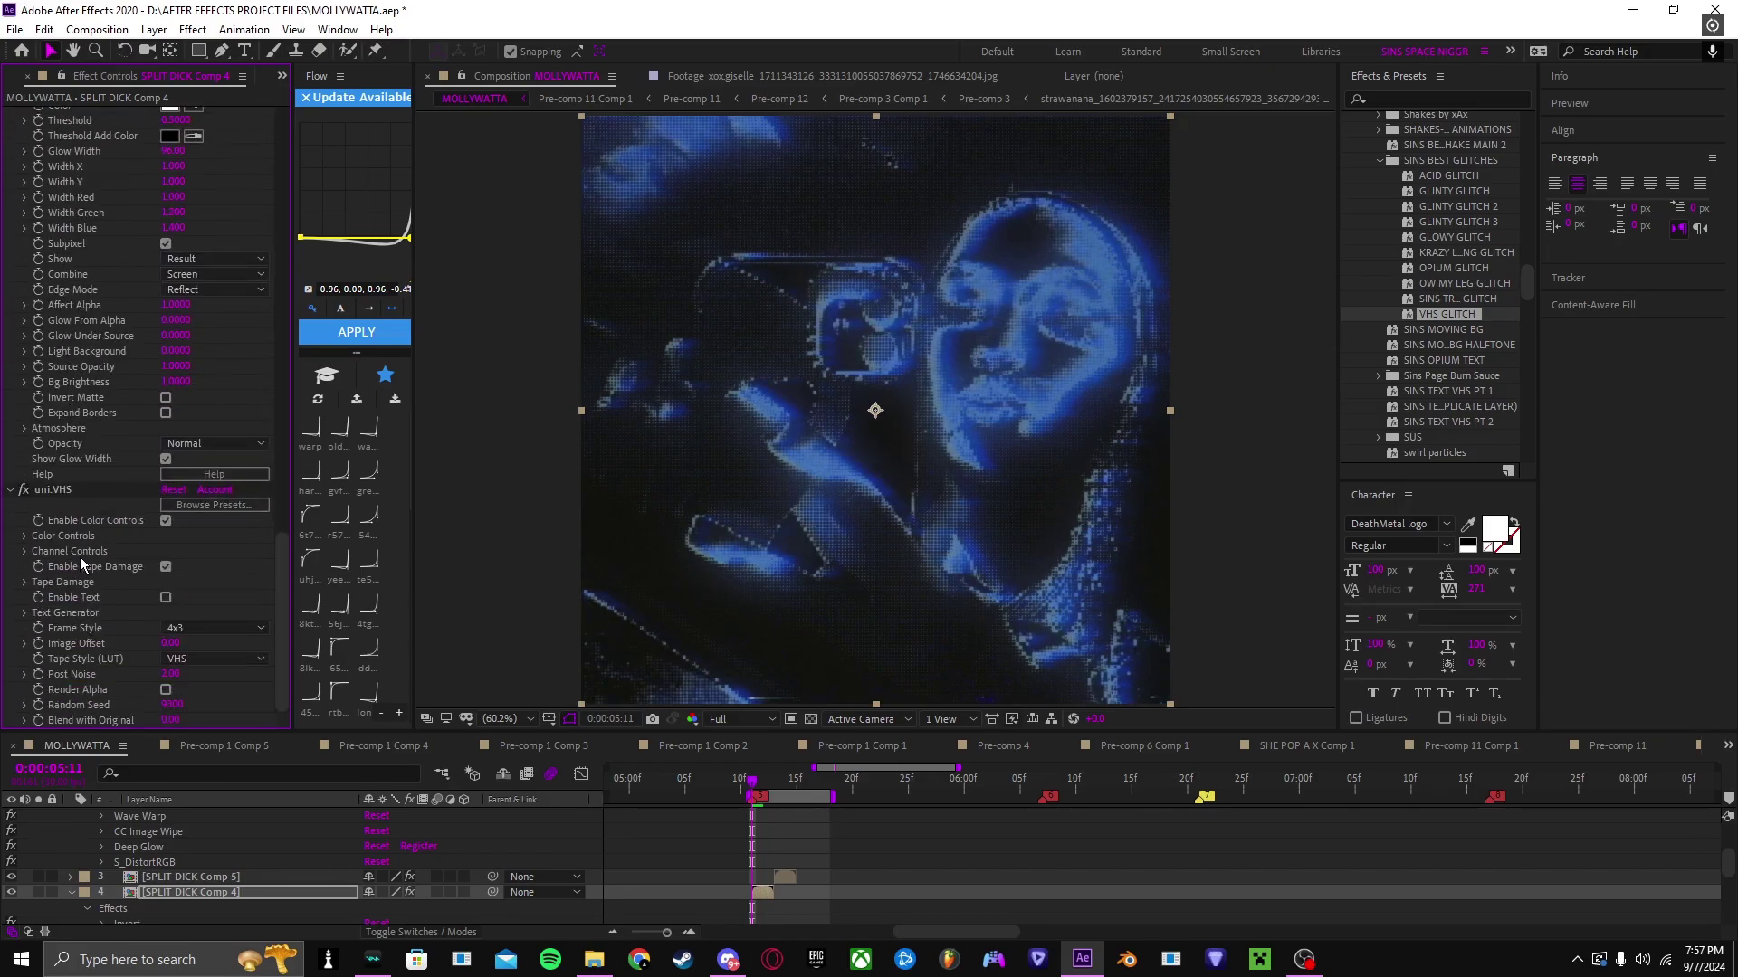
scroll(79, 557, up, 20)
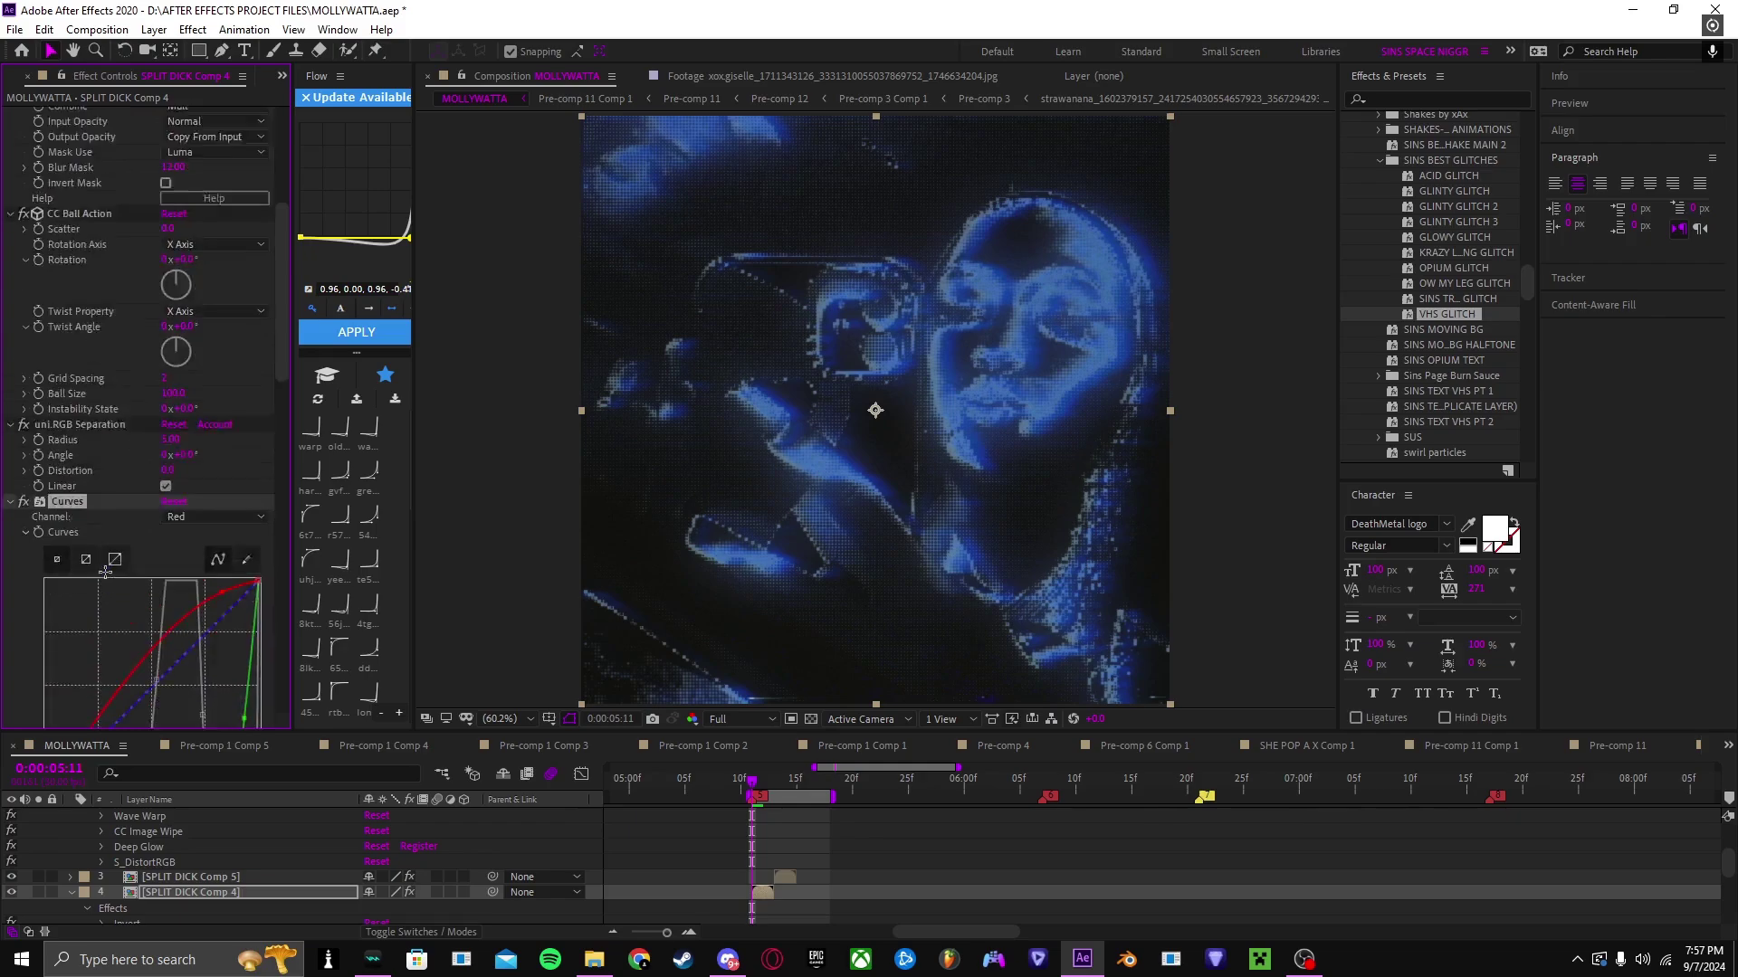
scroll(105, 575, up, 7)
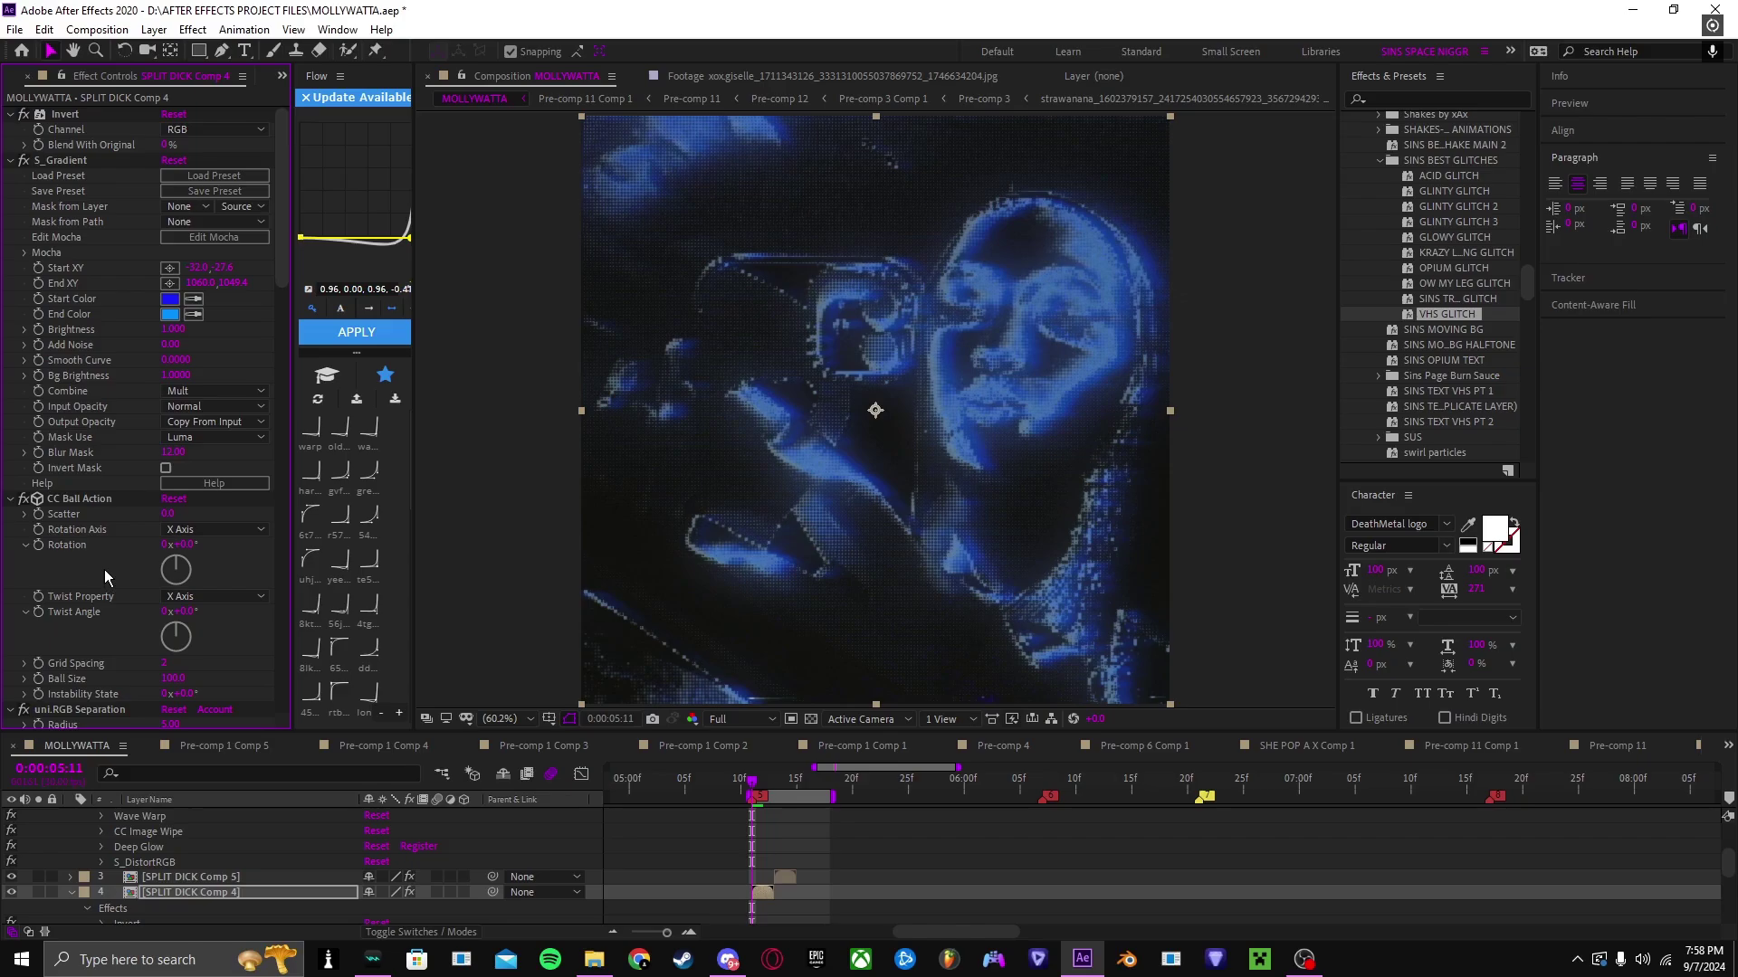
click(750, 783)
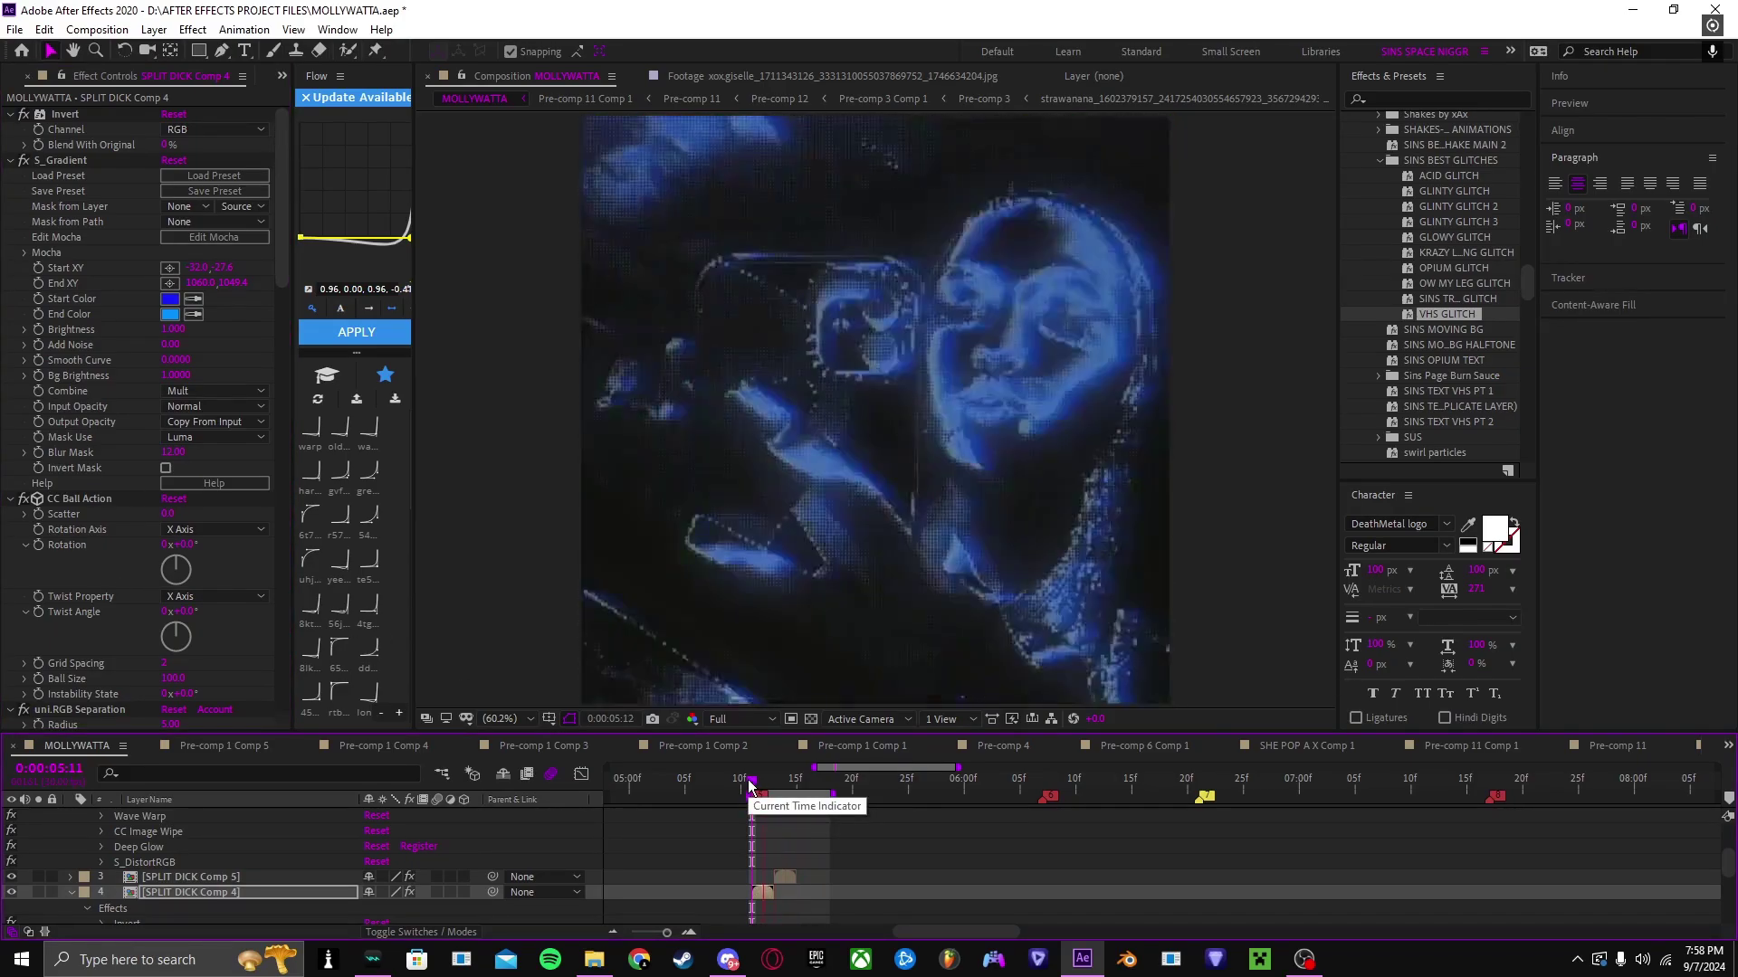
mouse_move(751, 784)
mouse_down()
mouse_move(816, 784)
mouse_move(750, 784)
mouse_up()
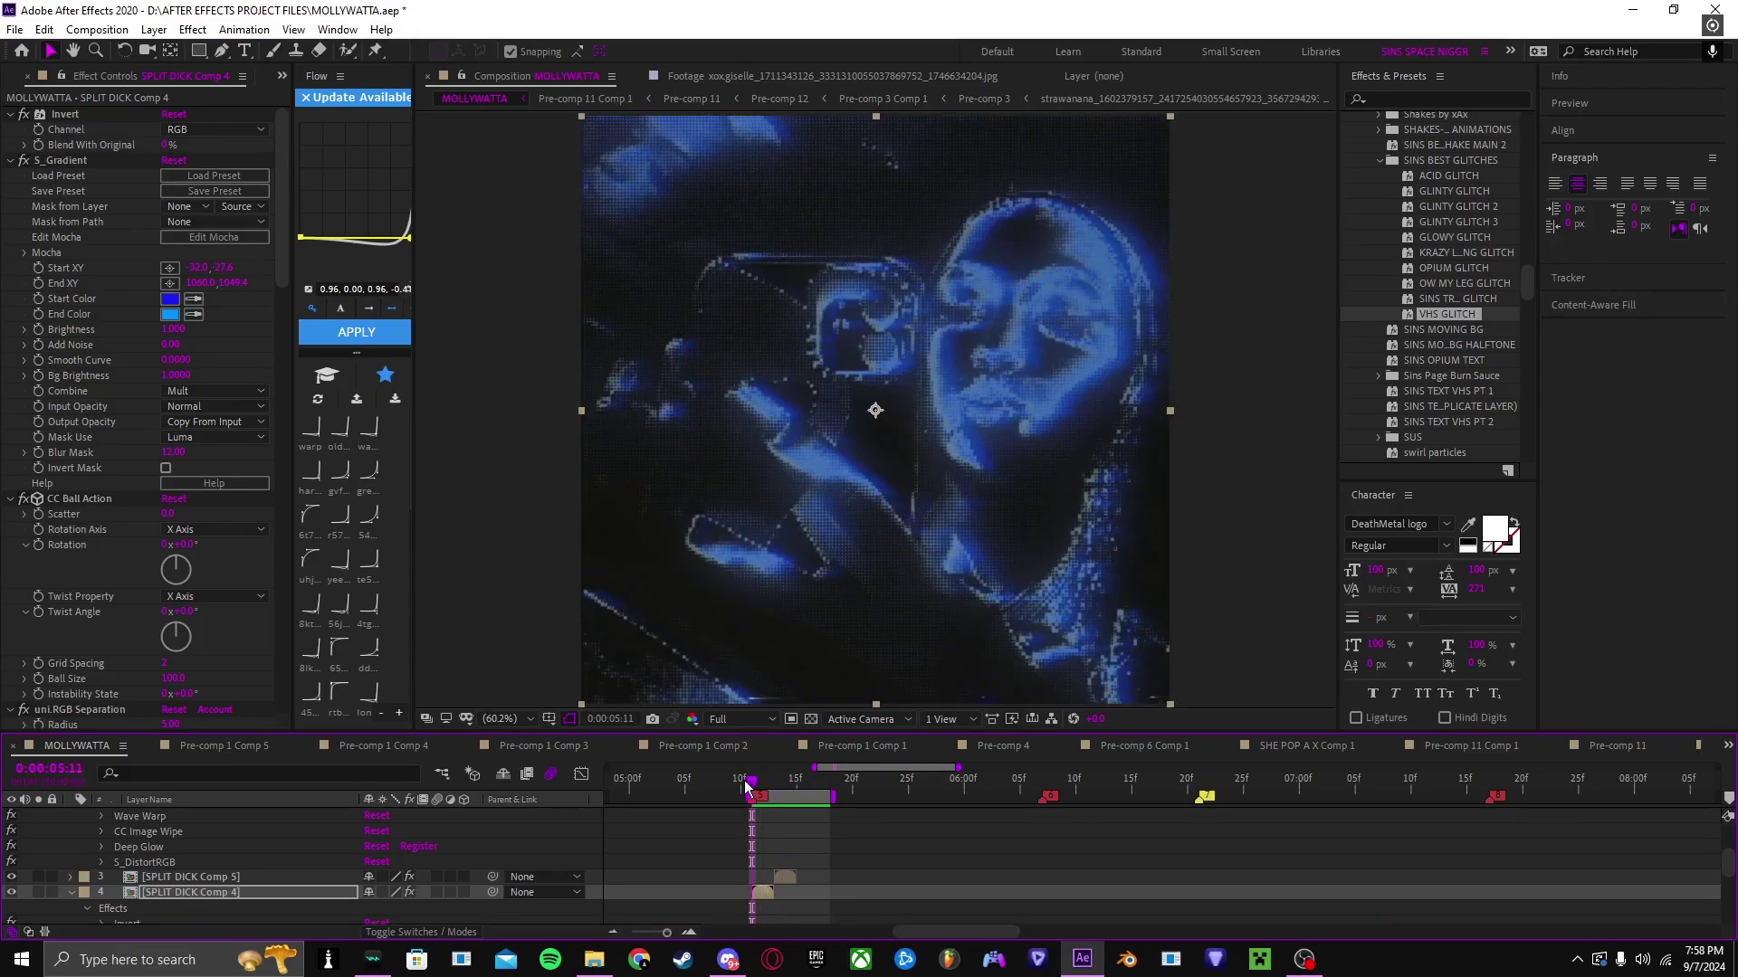
Step: Extend the work area across the whole MOLLYWATTA composition and go to 0:00:00:00
key(minus)
key(minus)
key(minus)
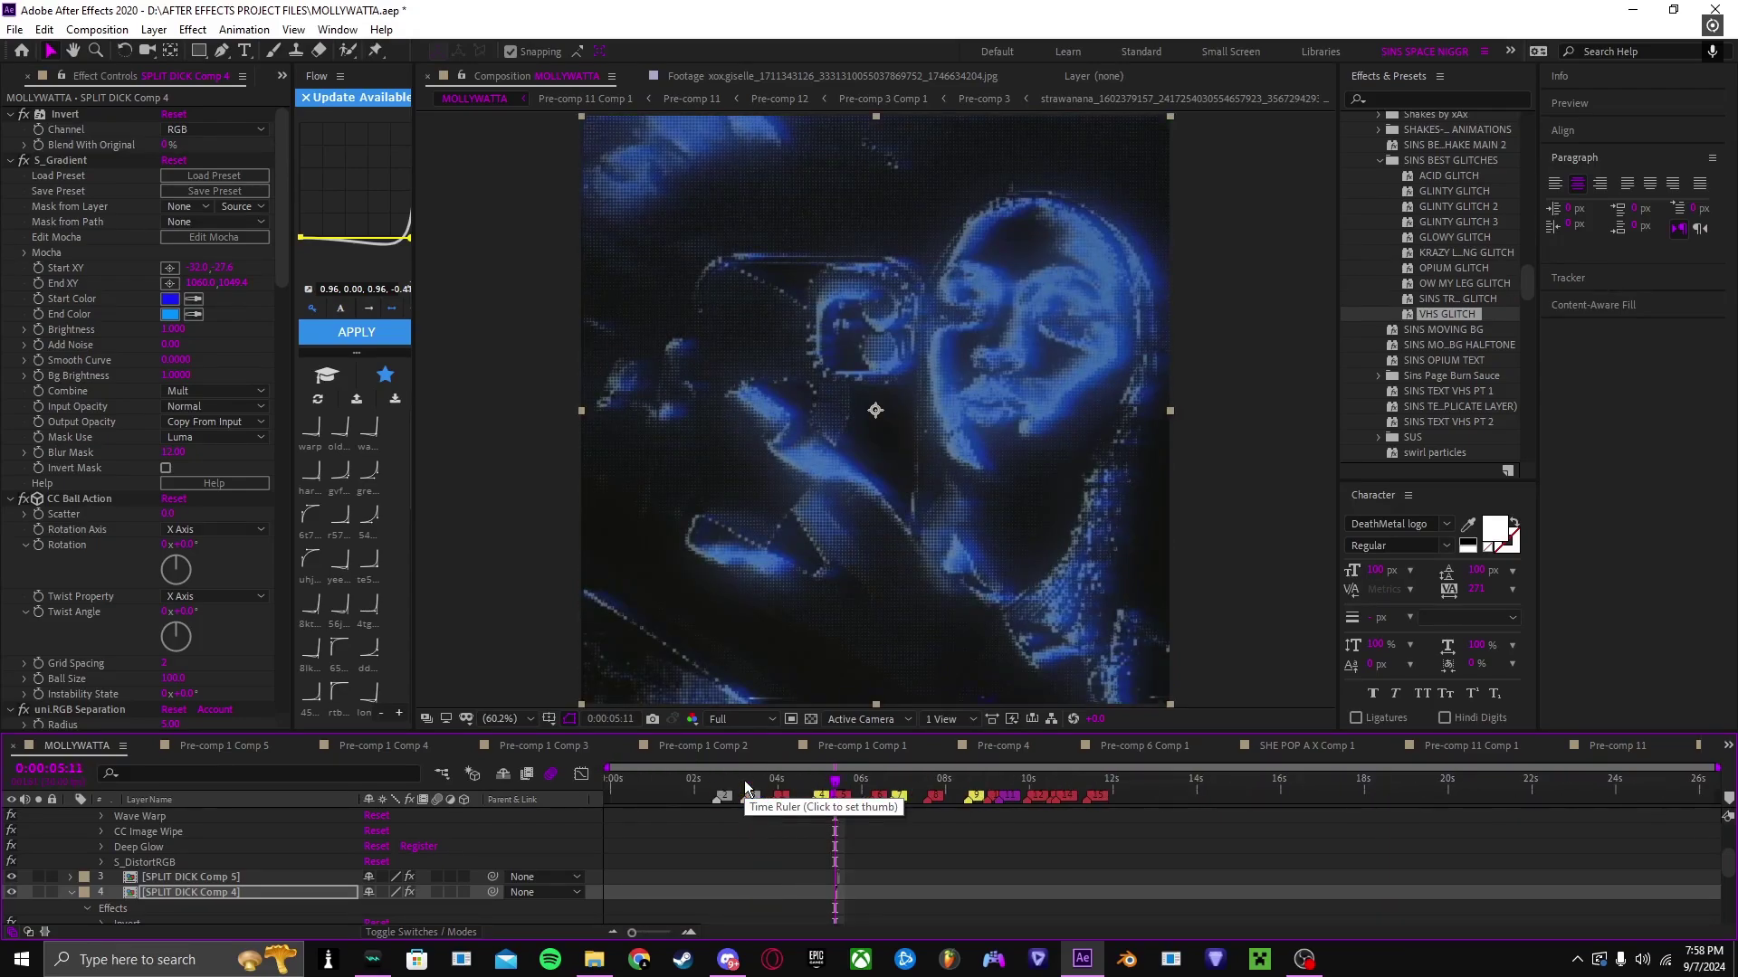
key(Home)
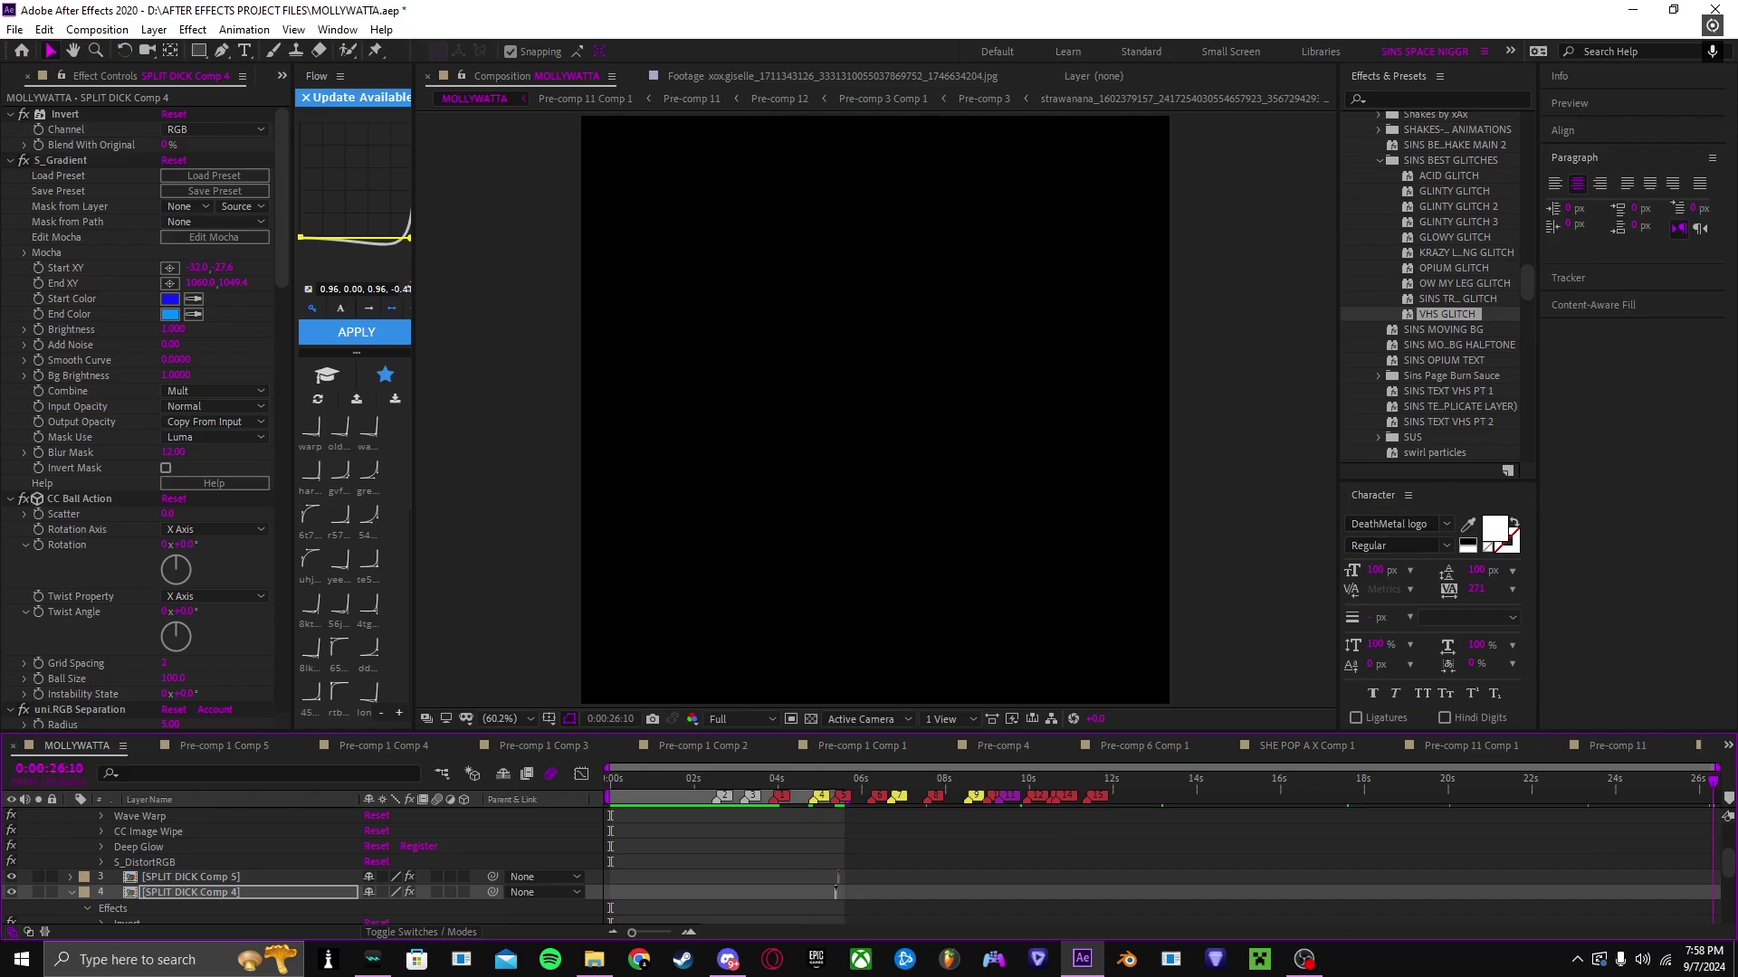
drag(1685, 794, 1094, 865)
drag(900, 861, 575, 865)
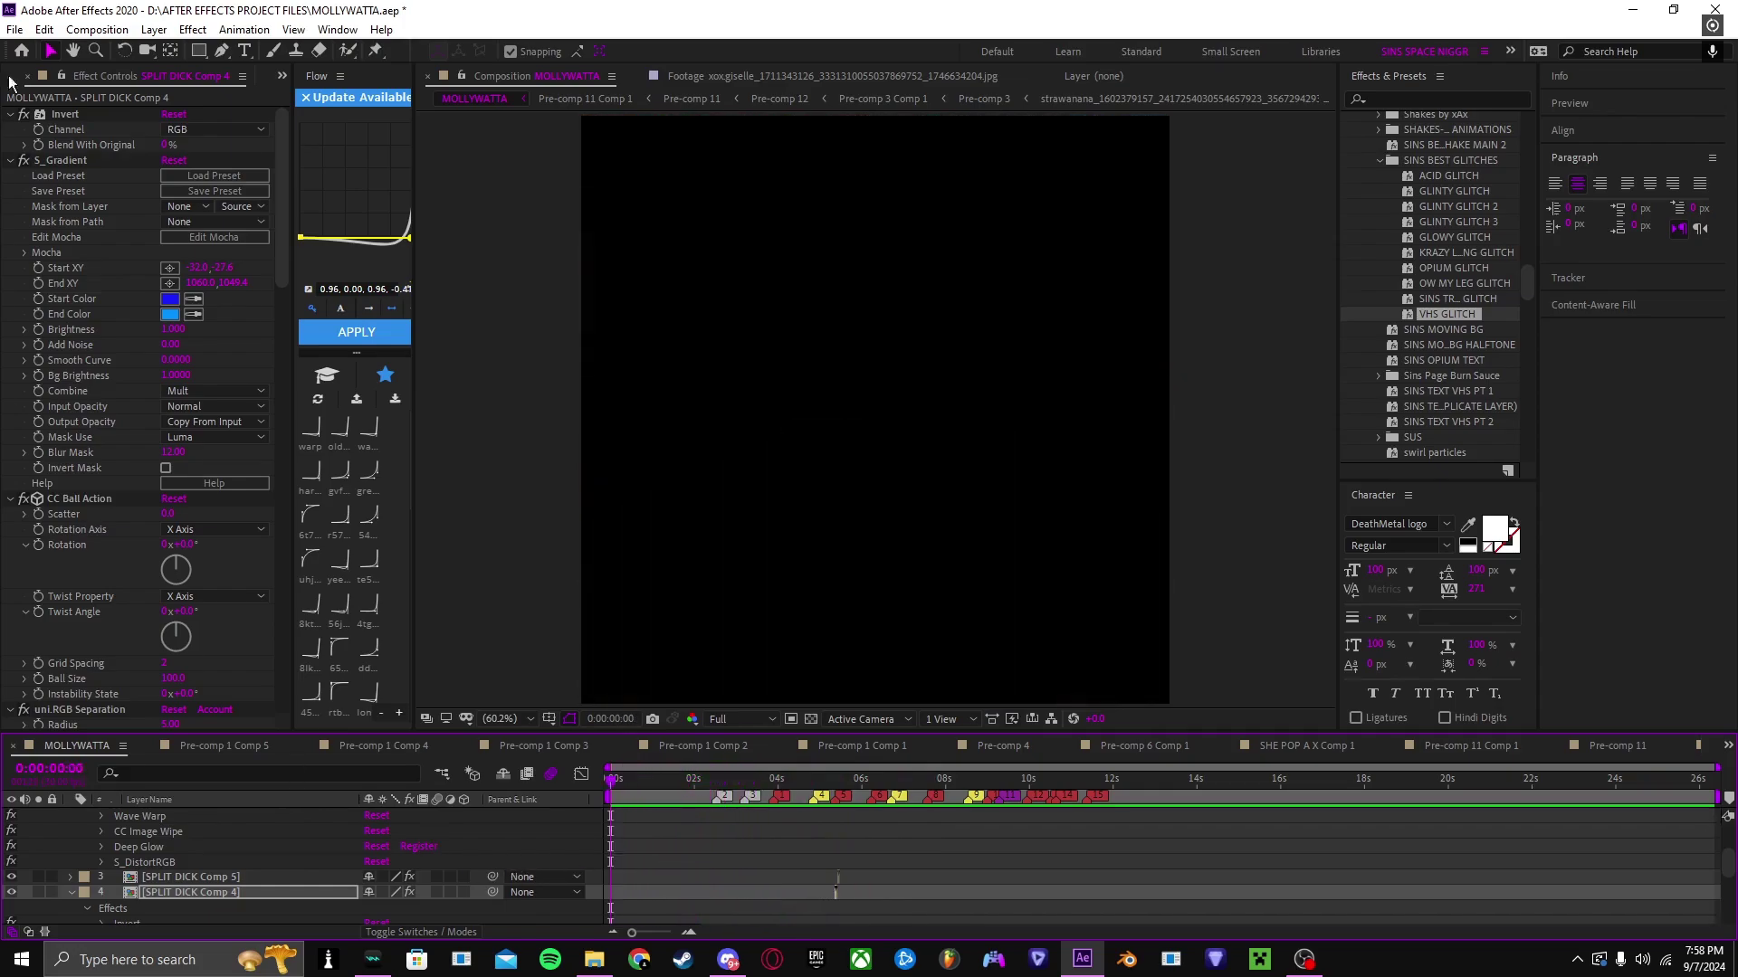
Step: Collapse all eight effects on SPLIT DICK Comp 4, from Invert to uni.VHS
click(10, 114)
click(11, 129)
click(11, 145)
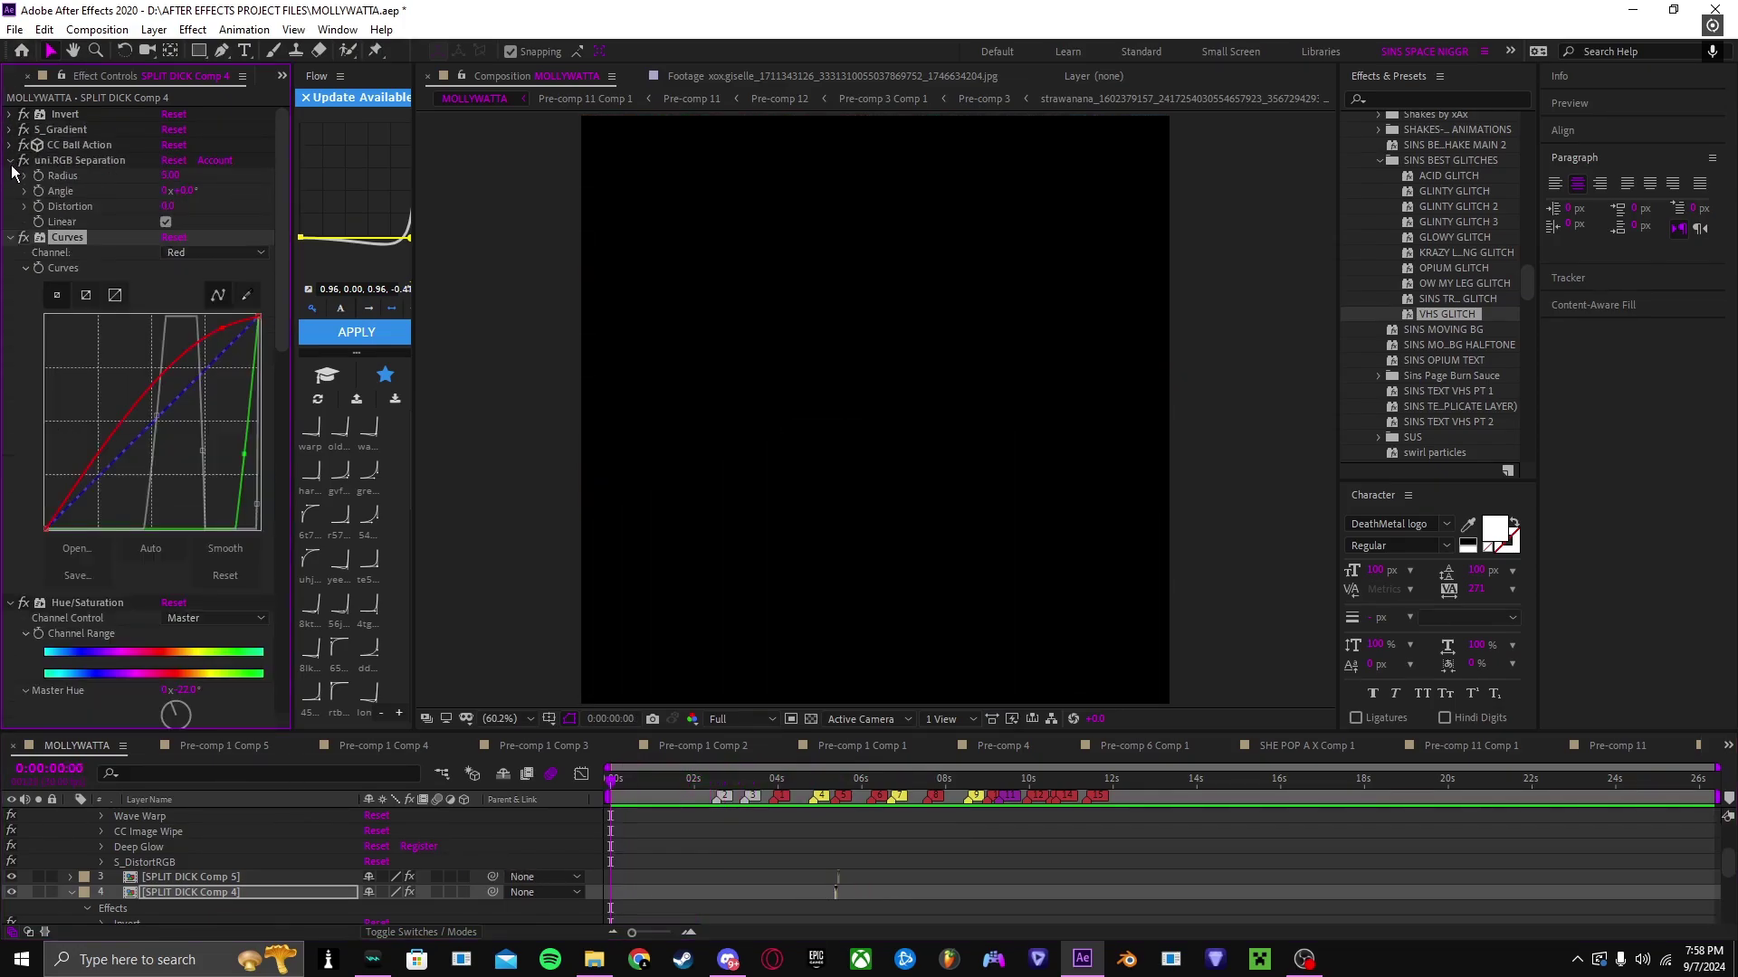
click(11, 160)
click(11, 175)
click(10, 191)
click(11, 206)
click(11, 222)
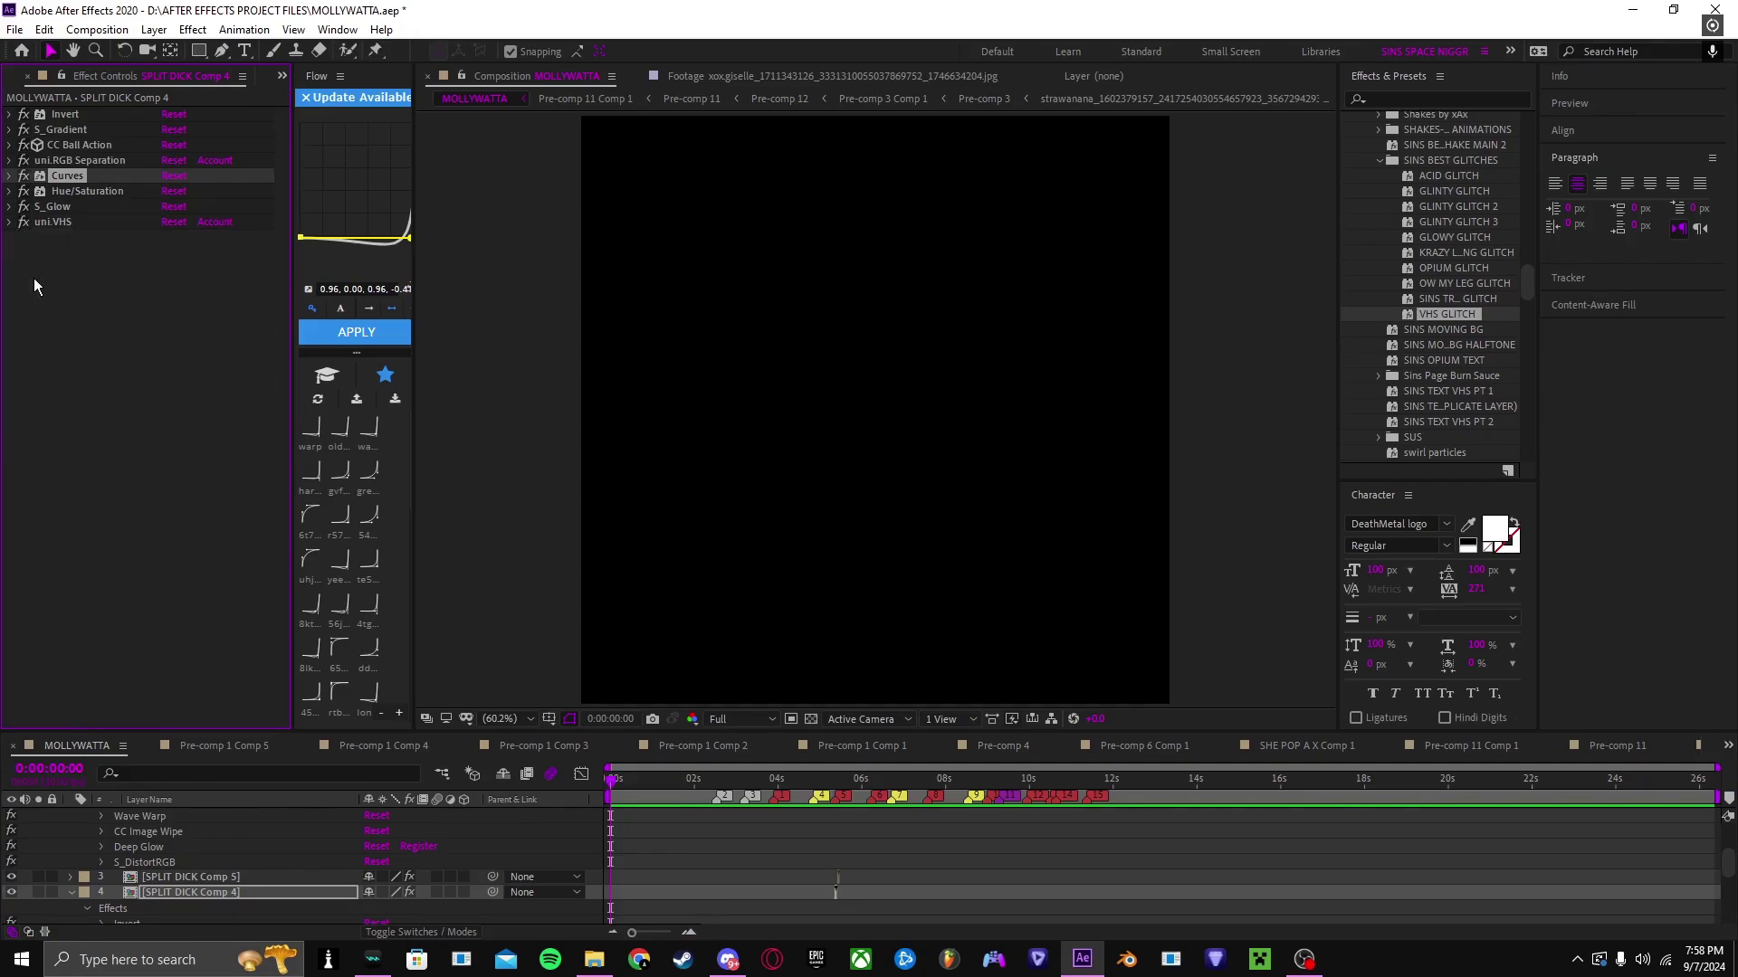